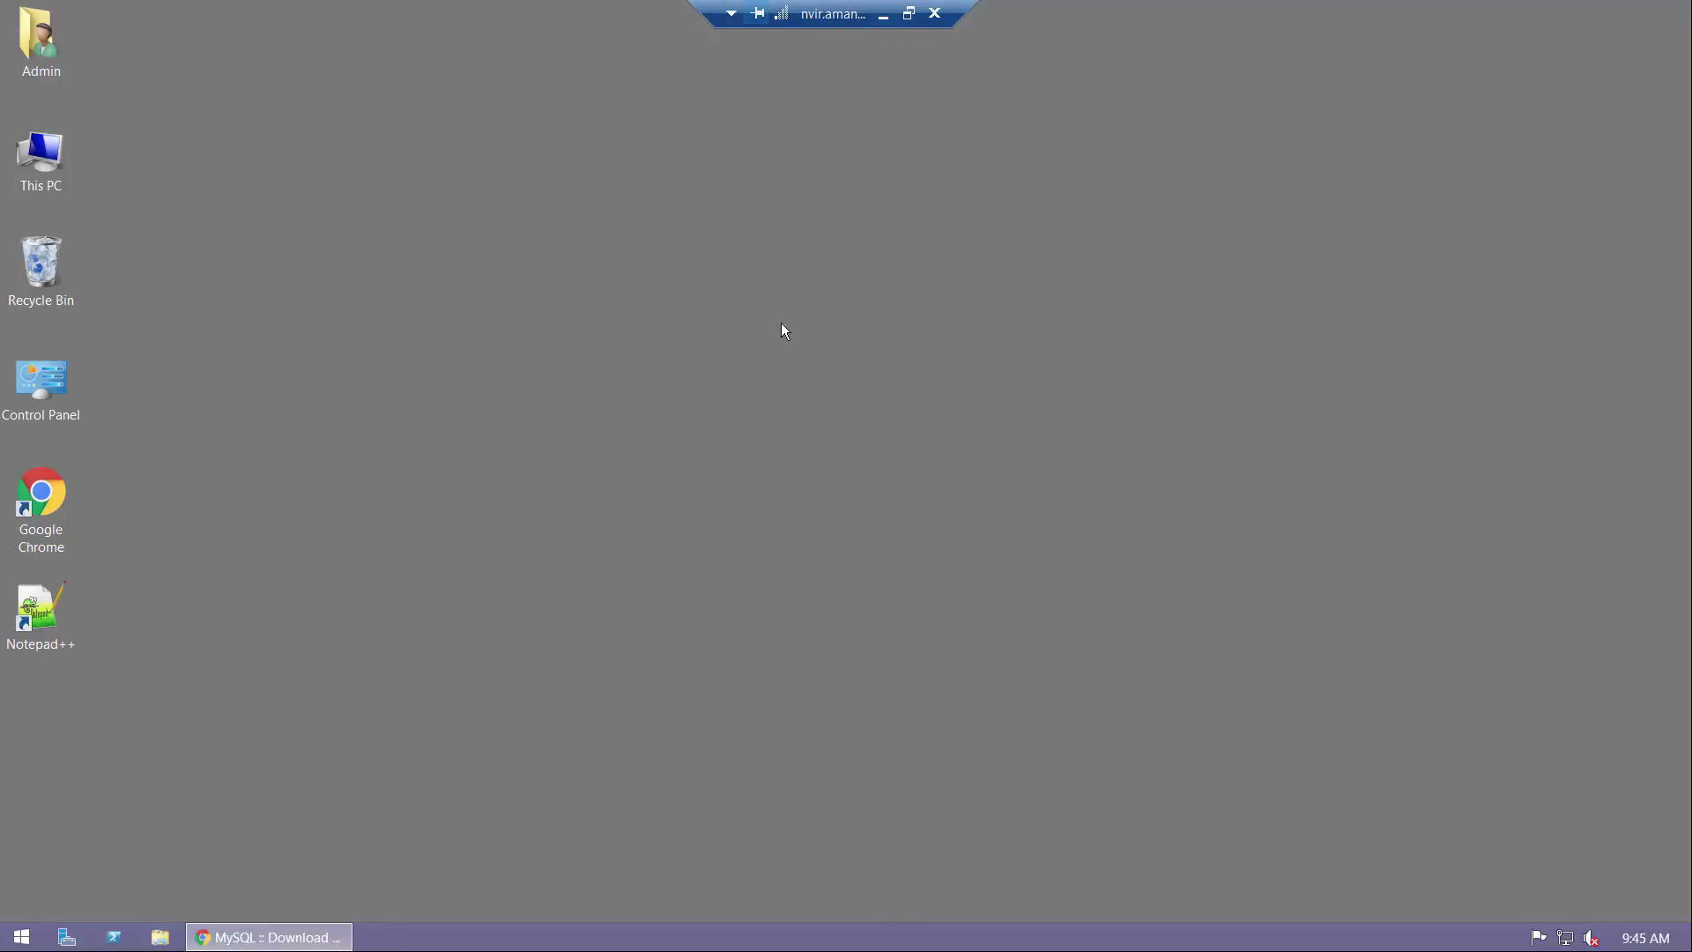
Minimise the Windows Server 2012 R2 remote session and bring the EC2 Management Console window forward.
click(882, 16)
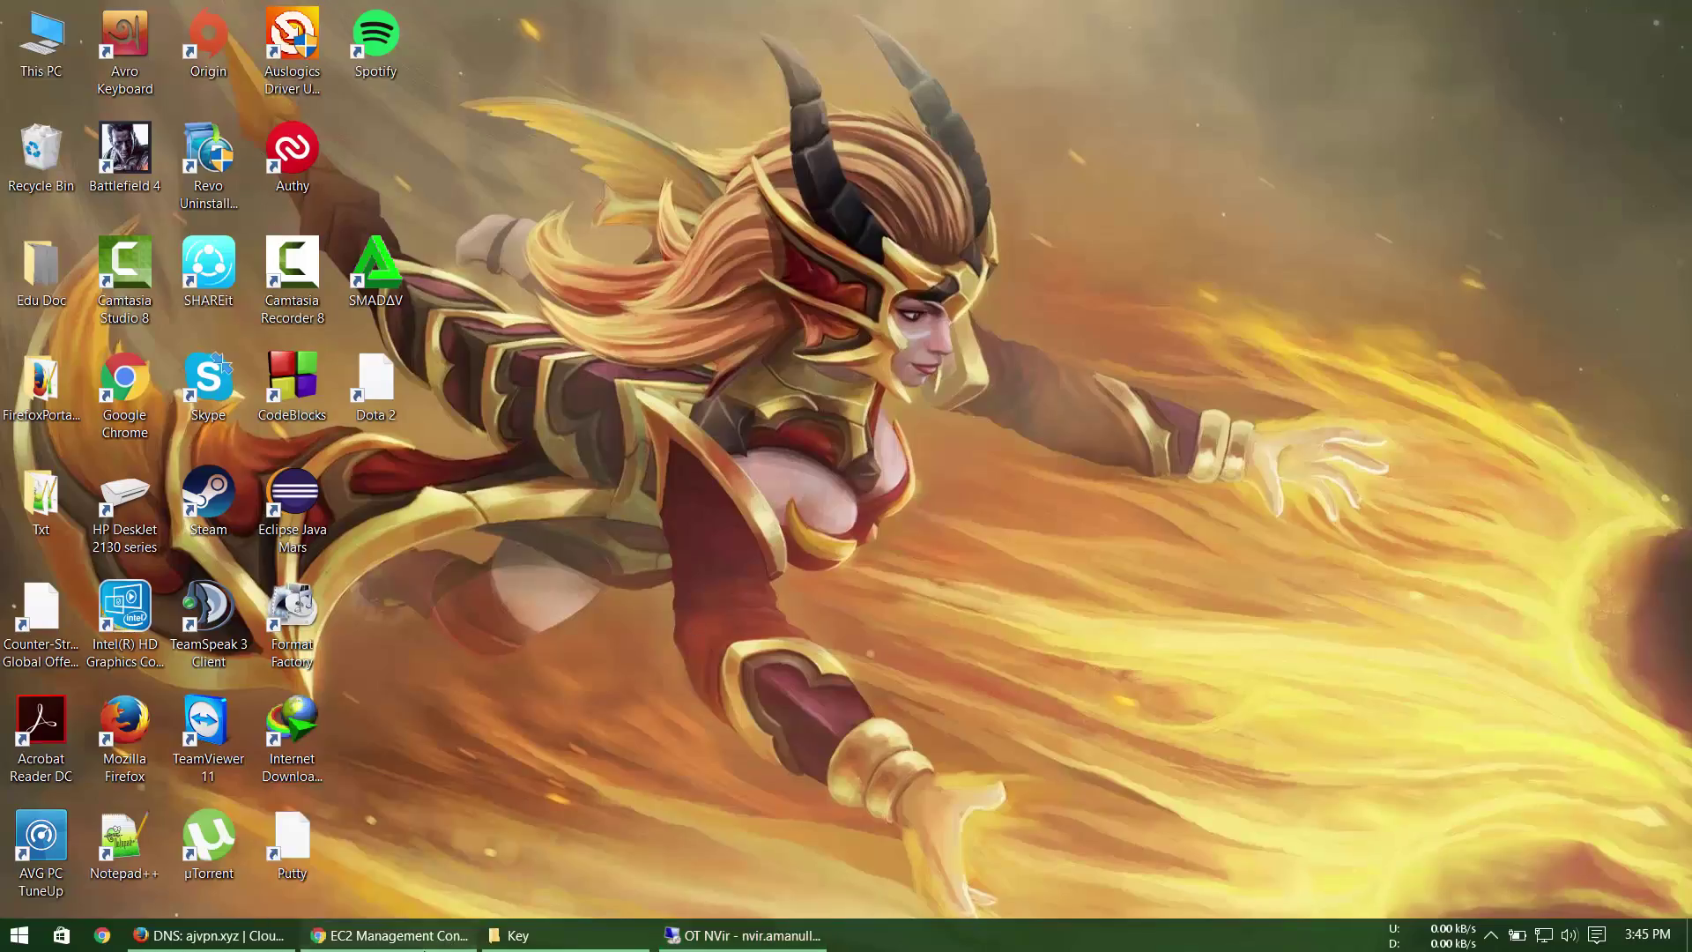
click(415, 936)
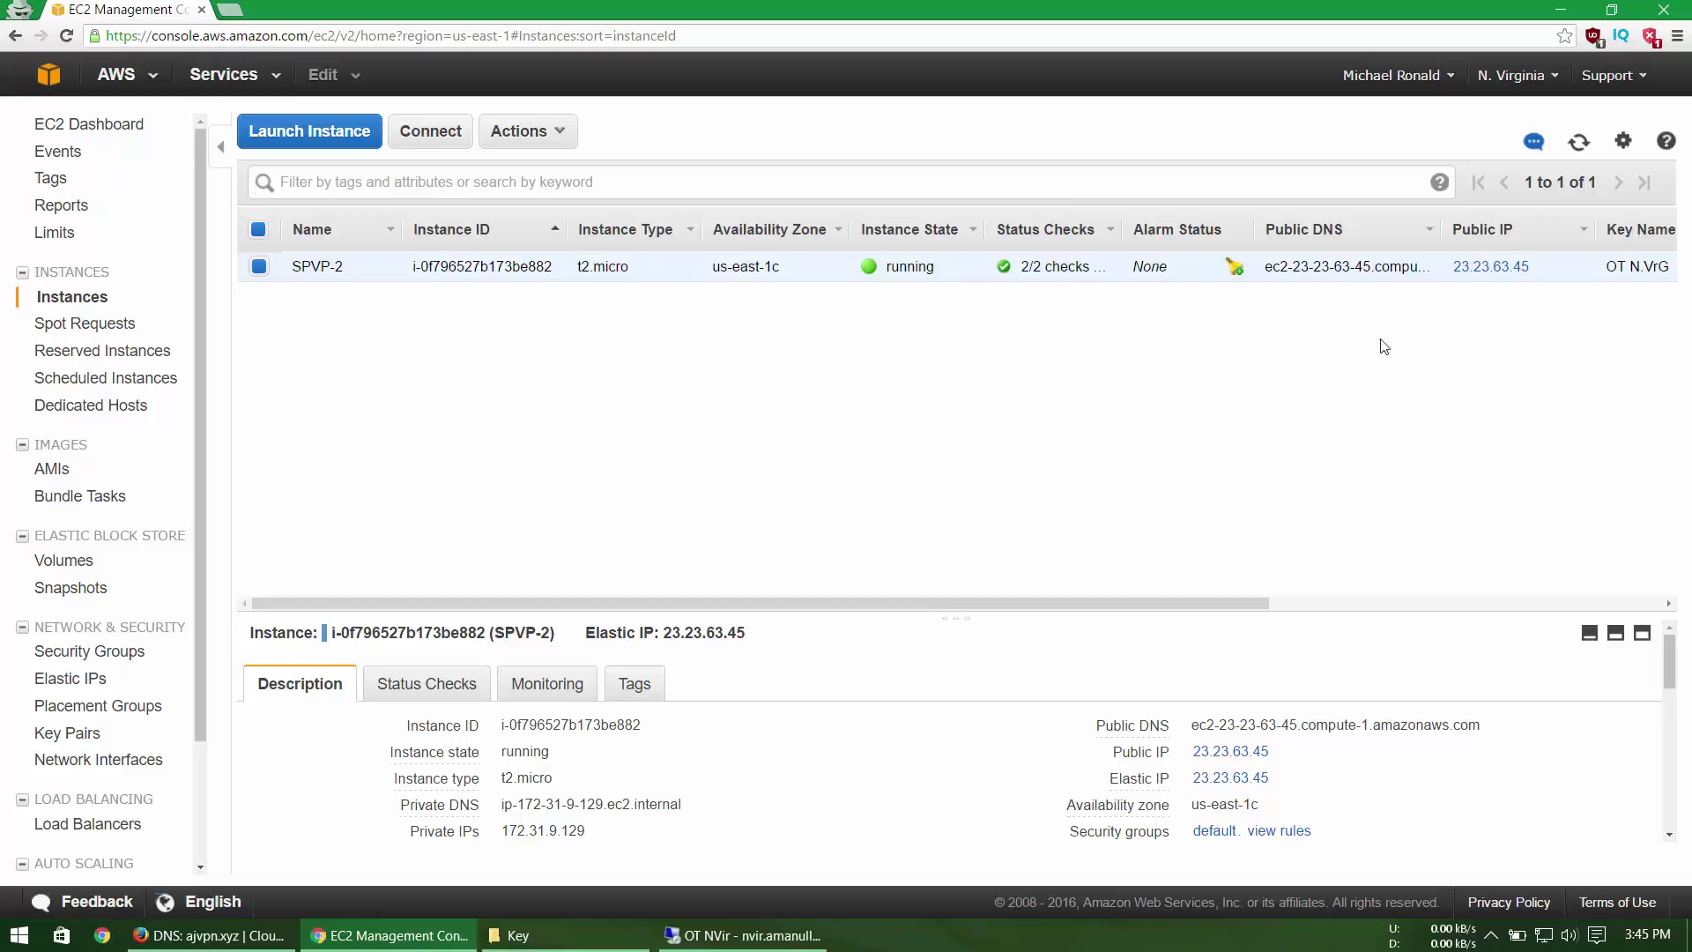
Start a new security group named 'Web Server' with description 'Web Server'.
click(70, 679)
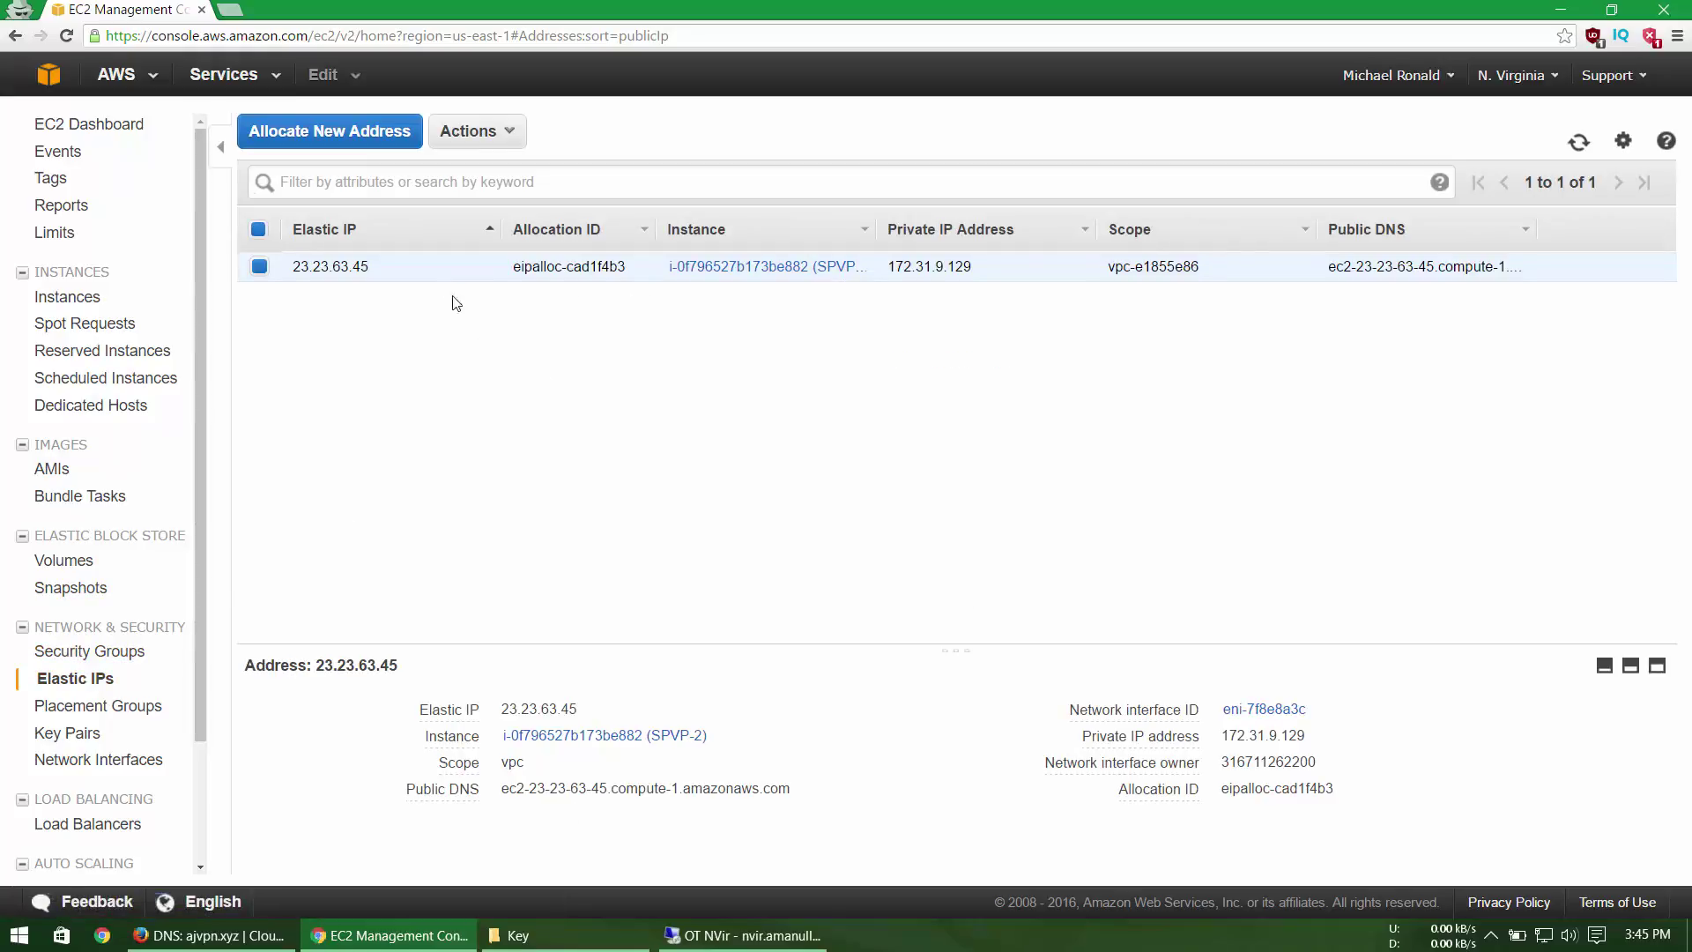
click(104, 654)
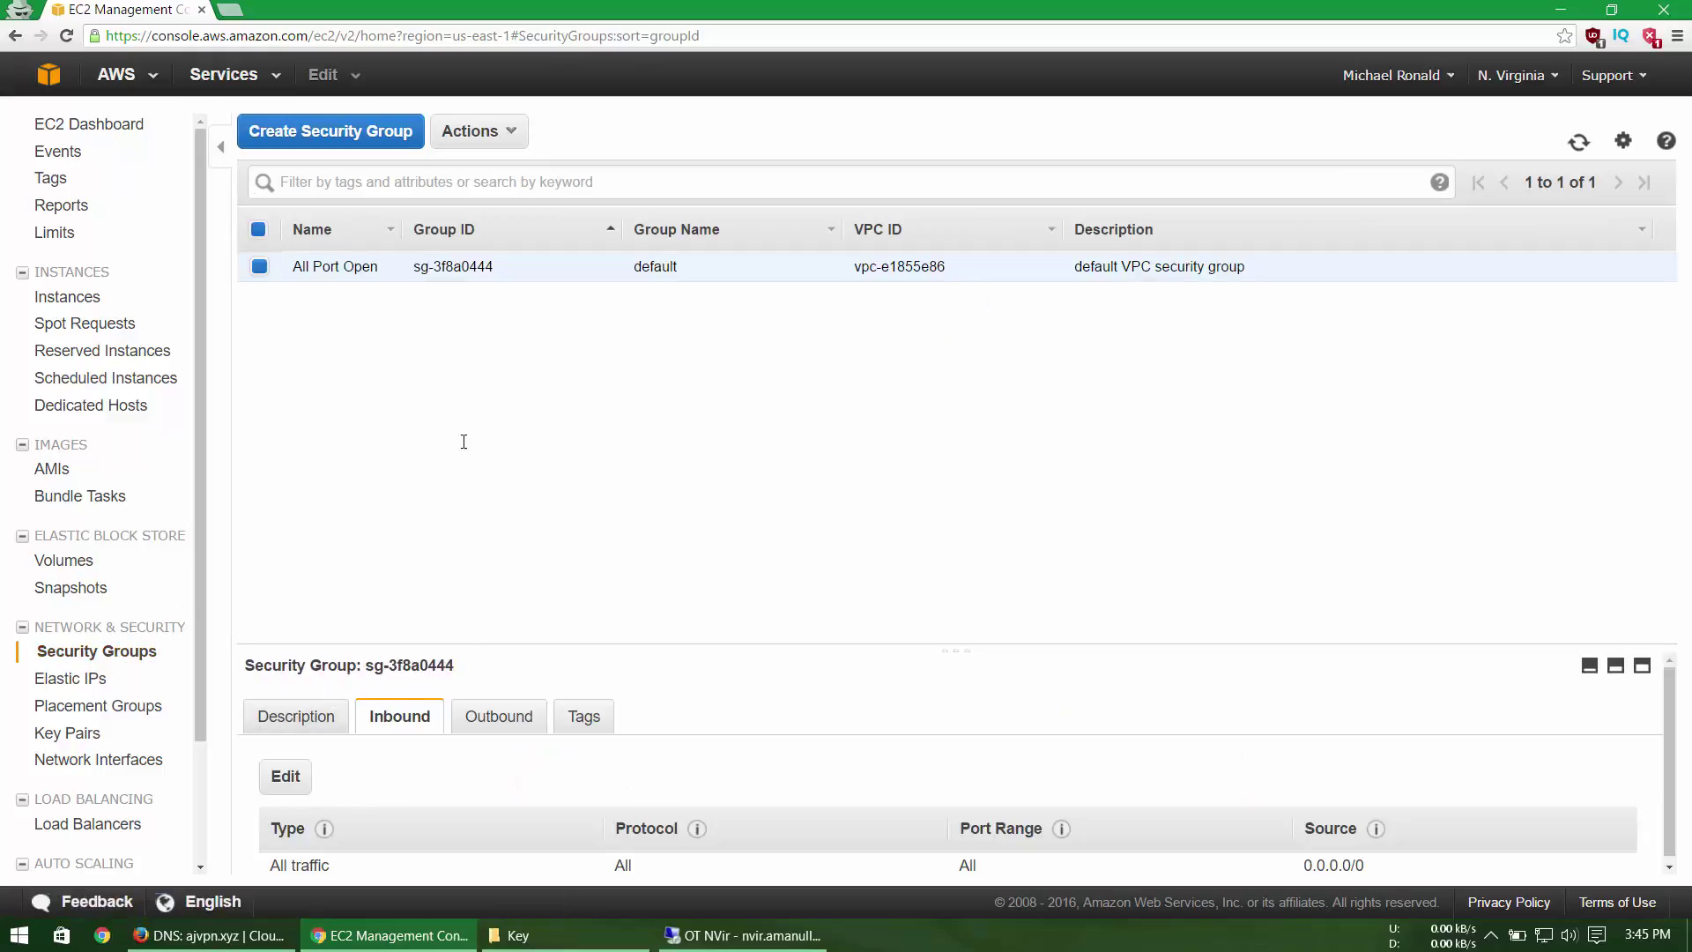
click(264, 134)
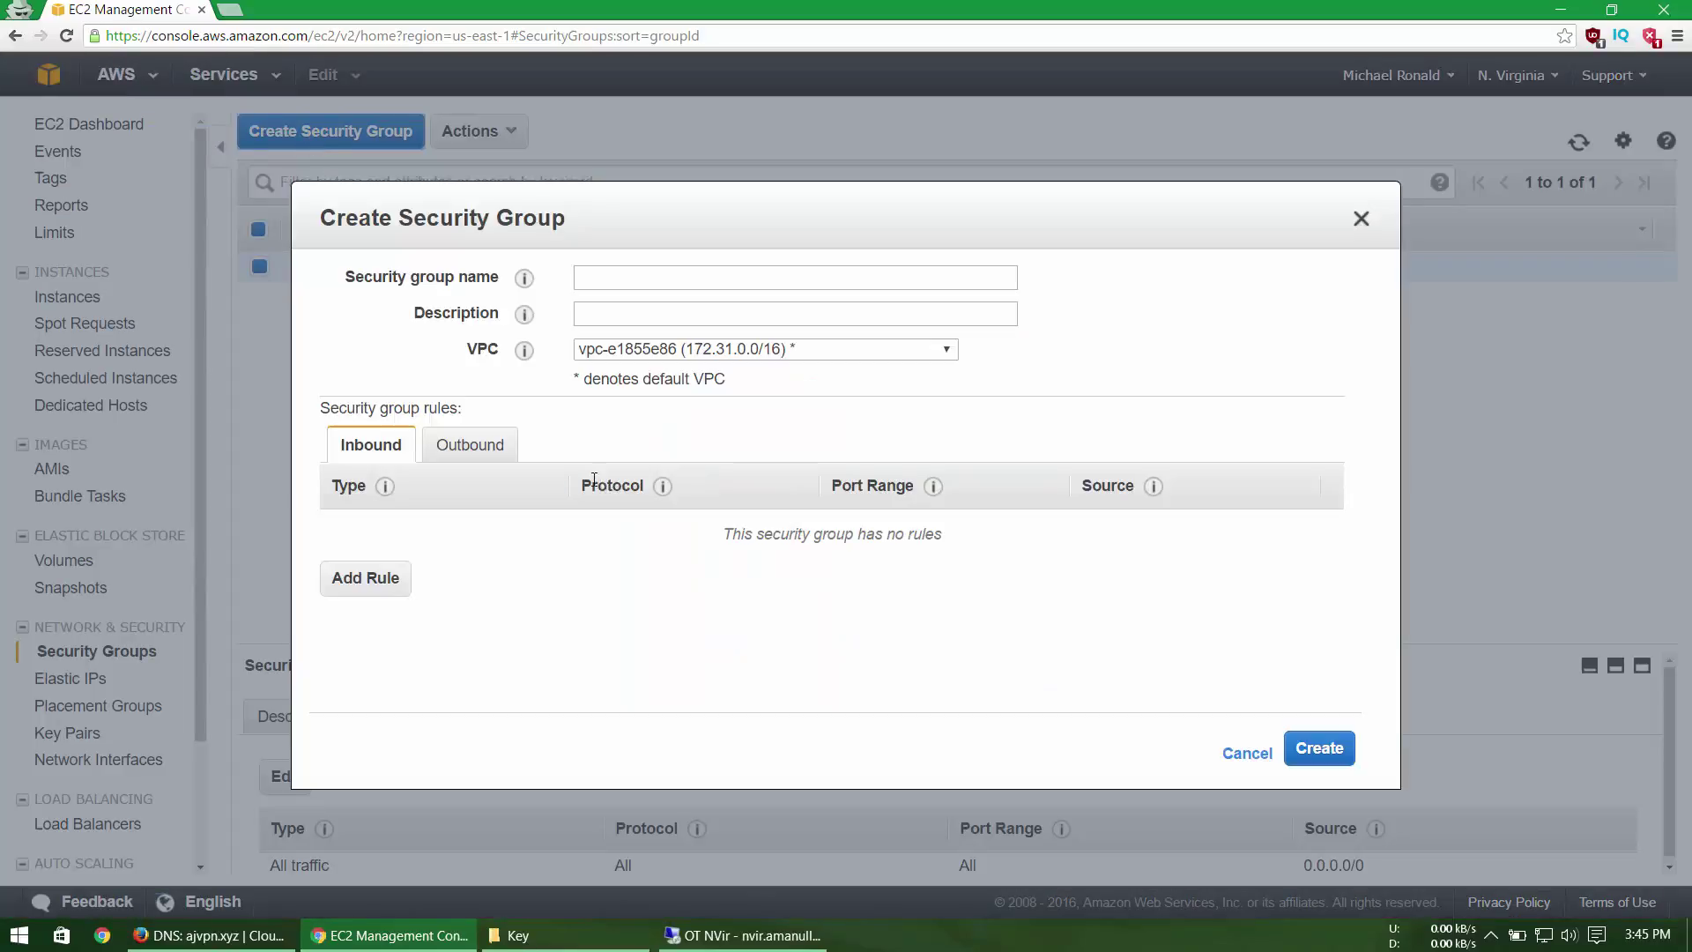
click(635, 274)
text(Web Server)
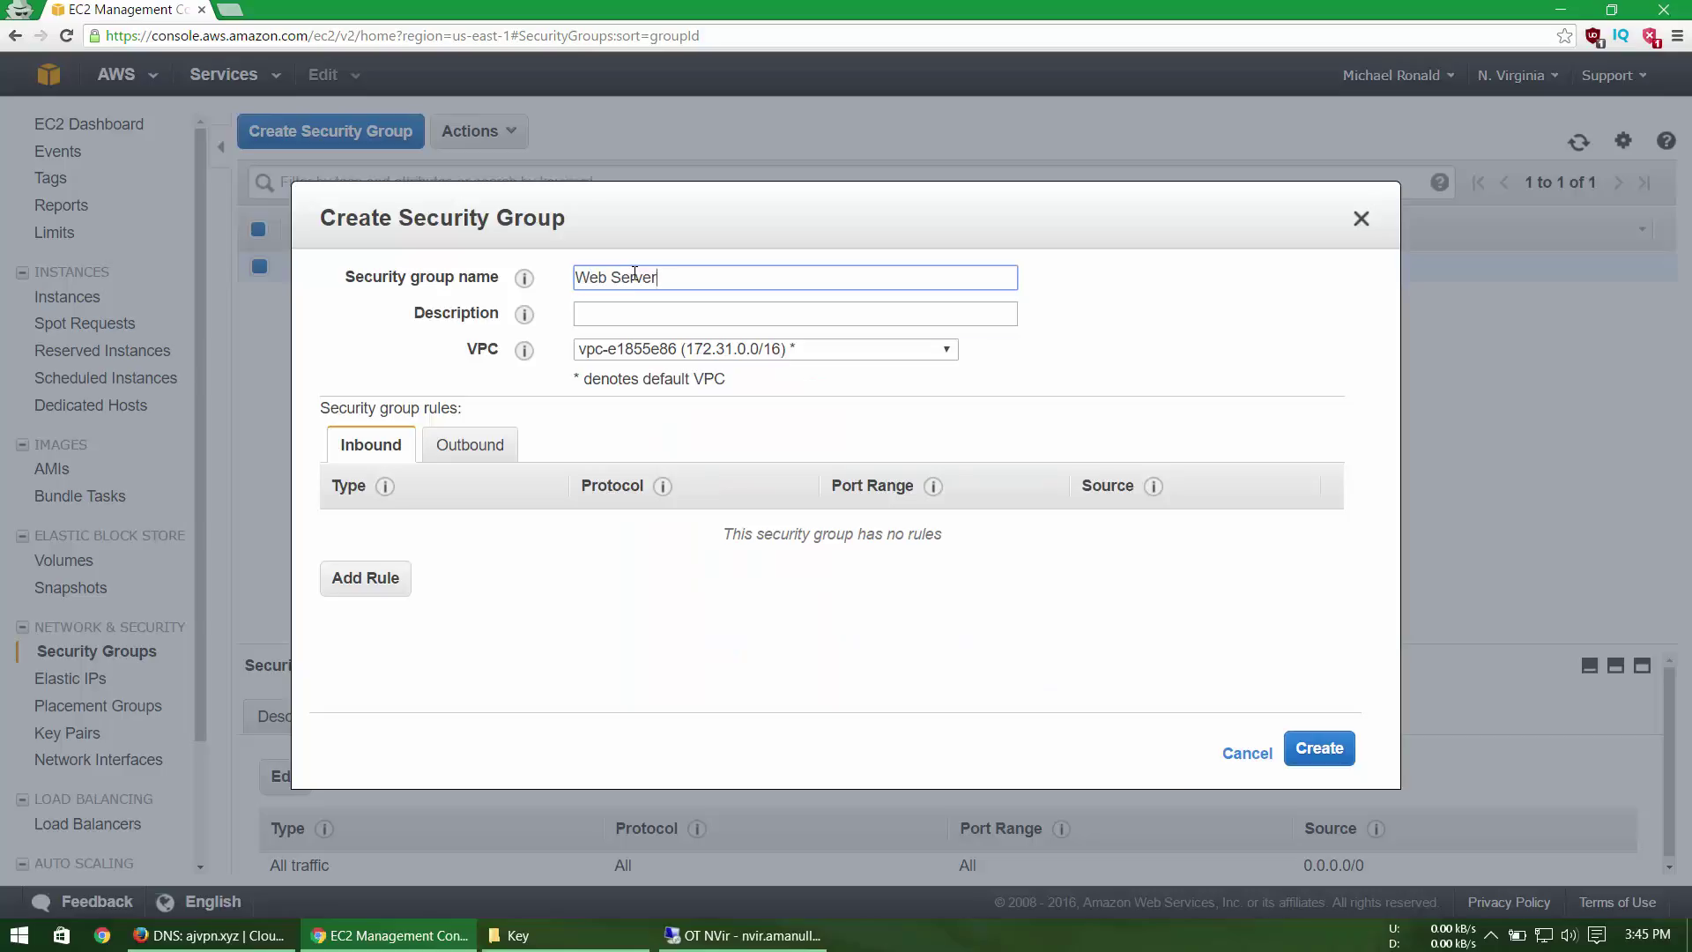
key(Tab)
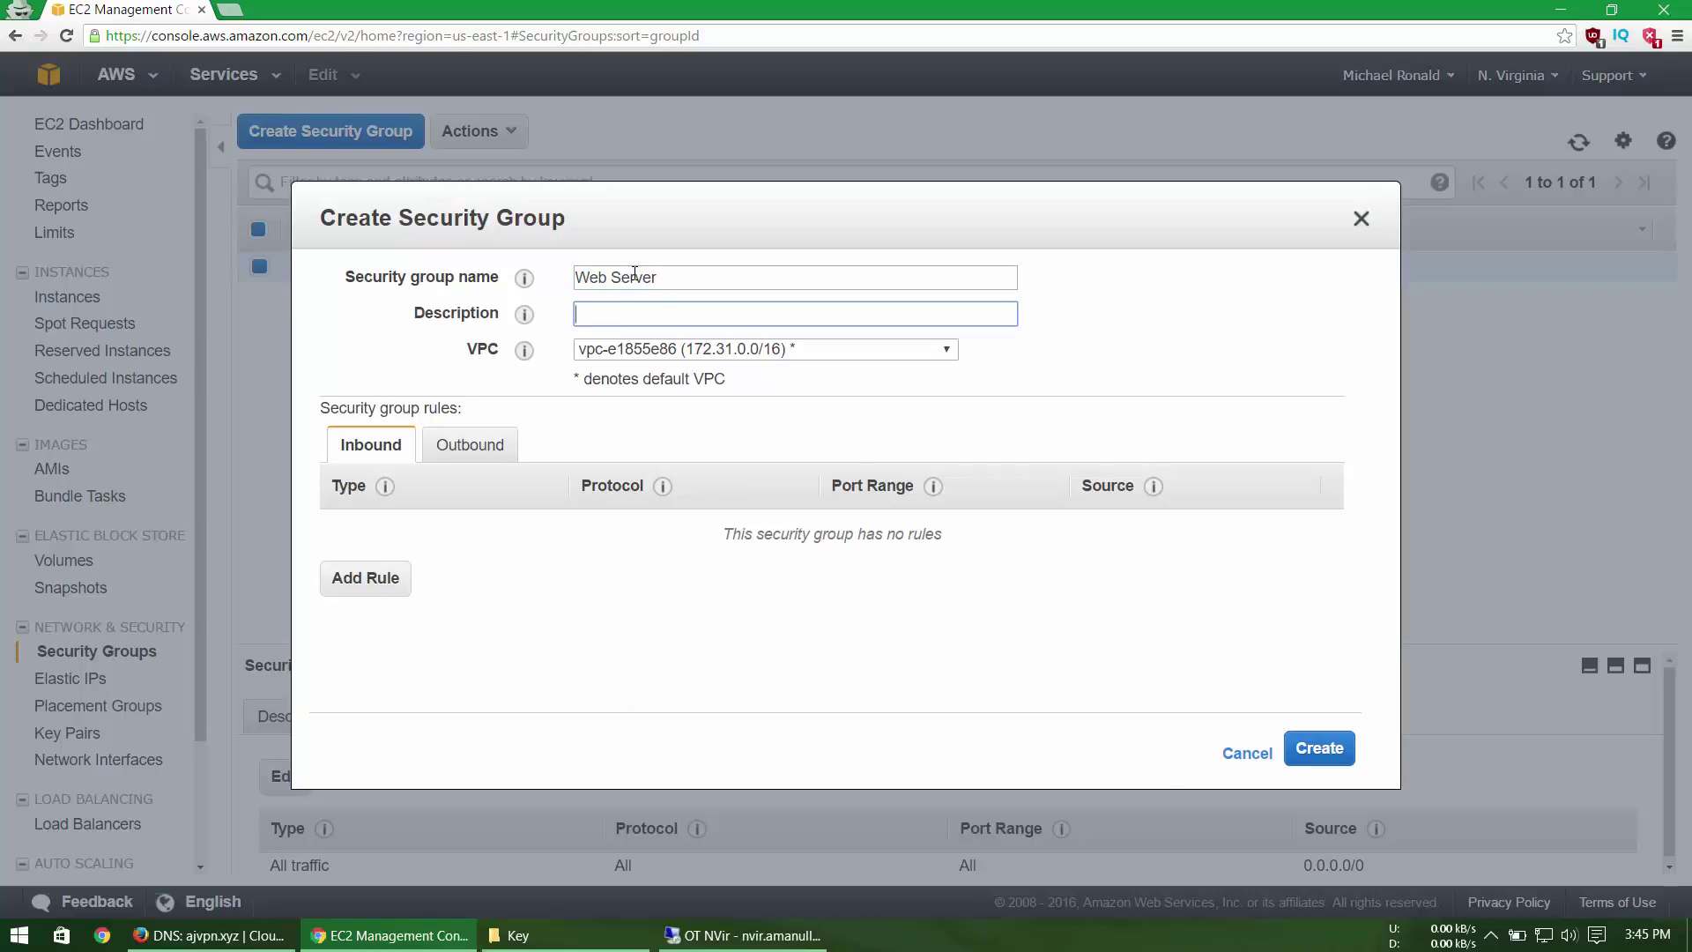
text(Web Server)
Add inbound HTTP (80) and HTTPS (443) rules from anywhere and create the group.
click(370, 582)
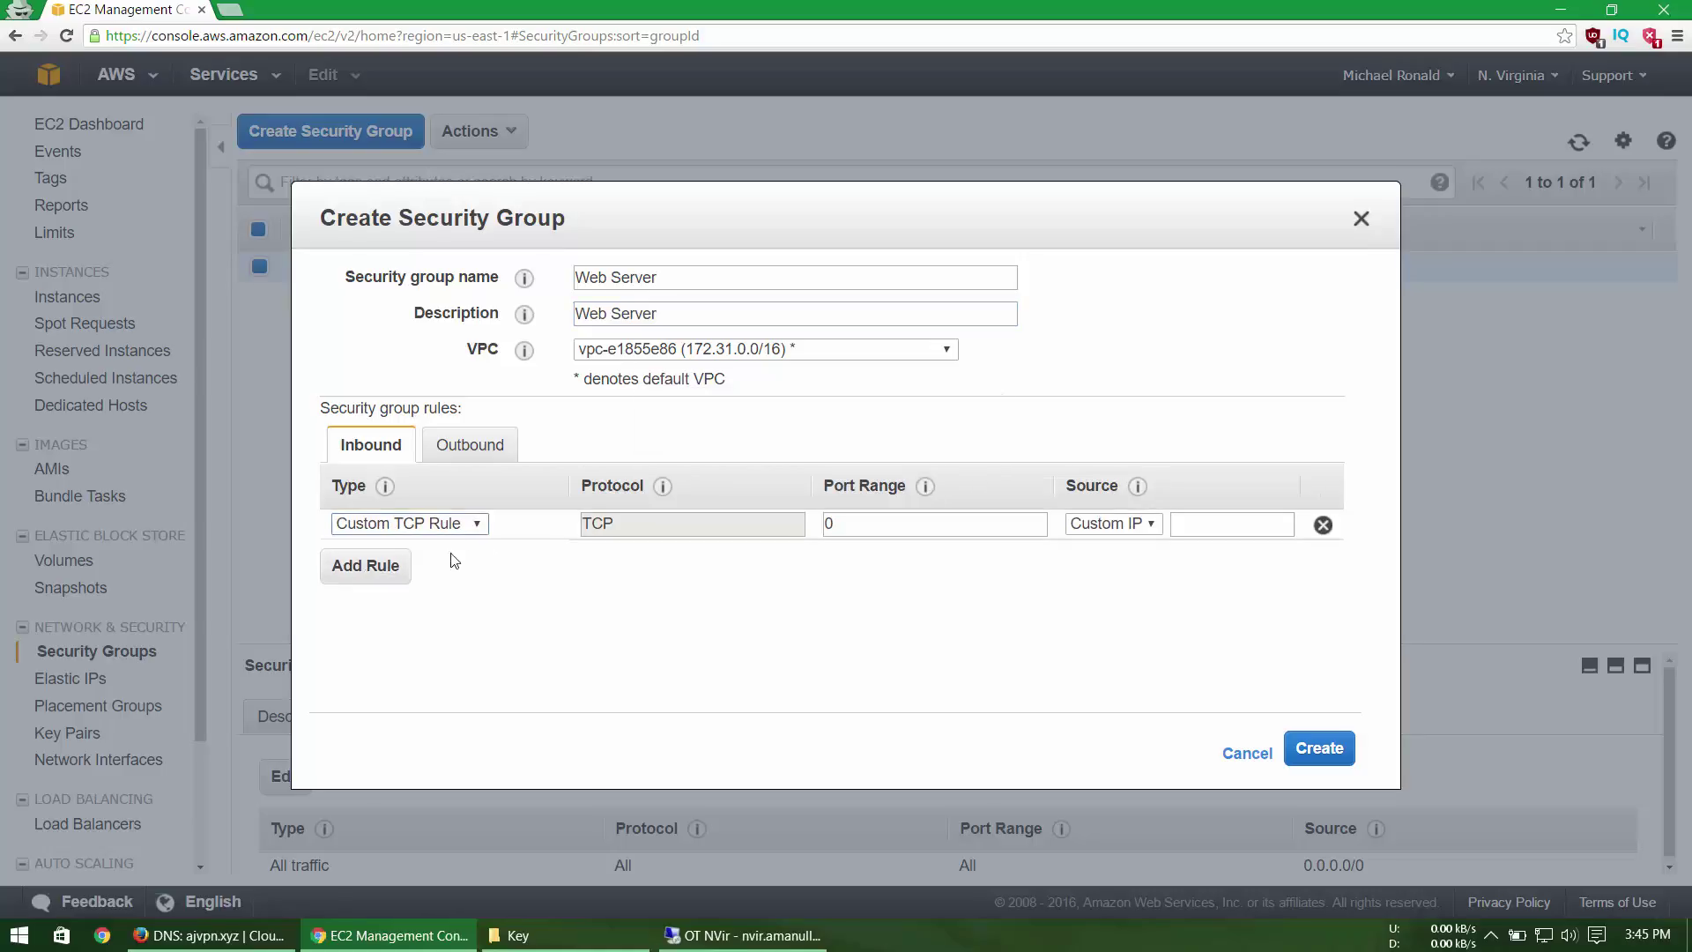
click(440, 524)
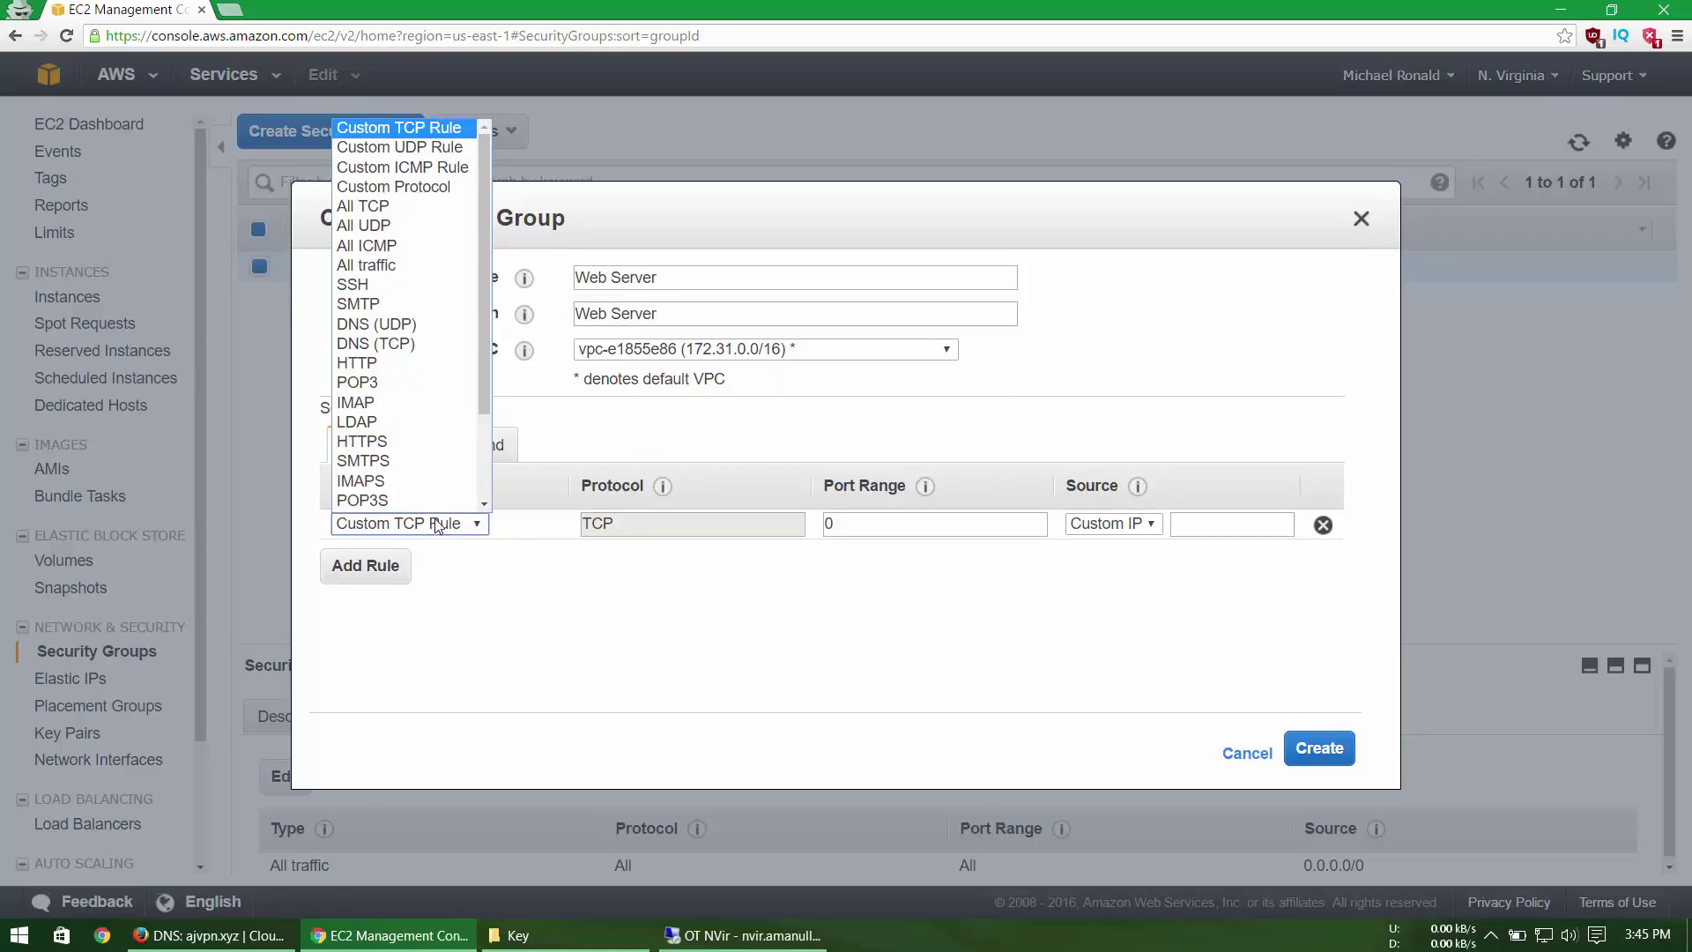
click(377, 364)
click(370, 566)
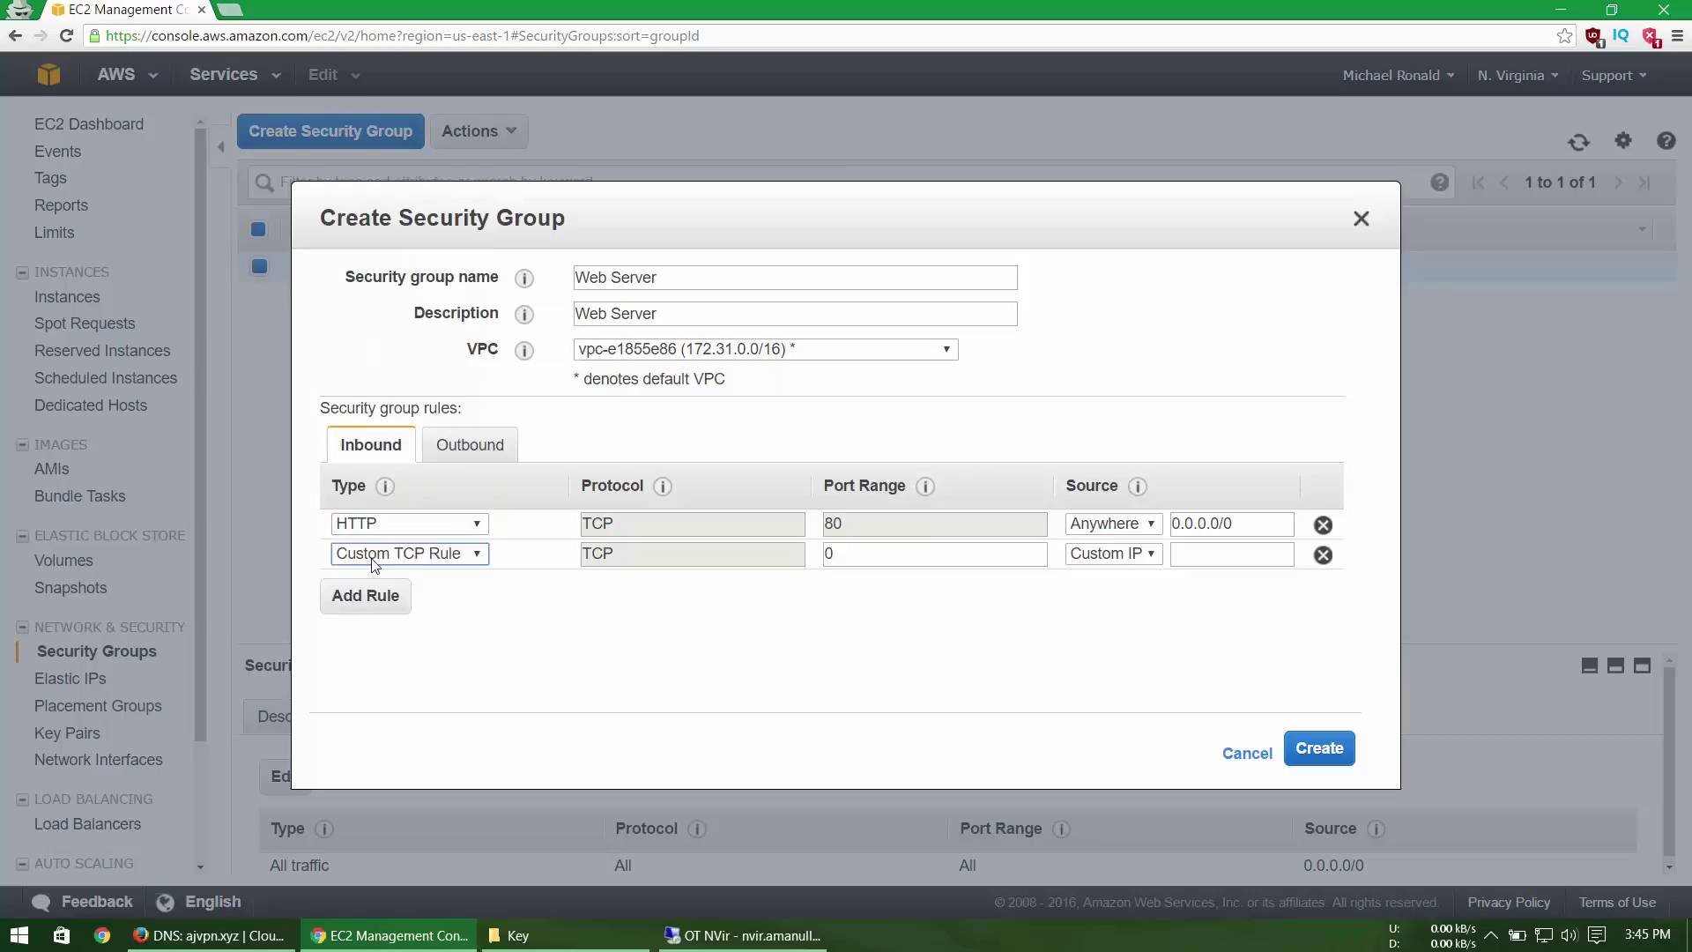
click(375, 555)
click(362, 470)
click(1341, 753)
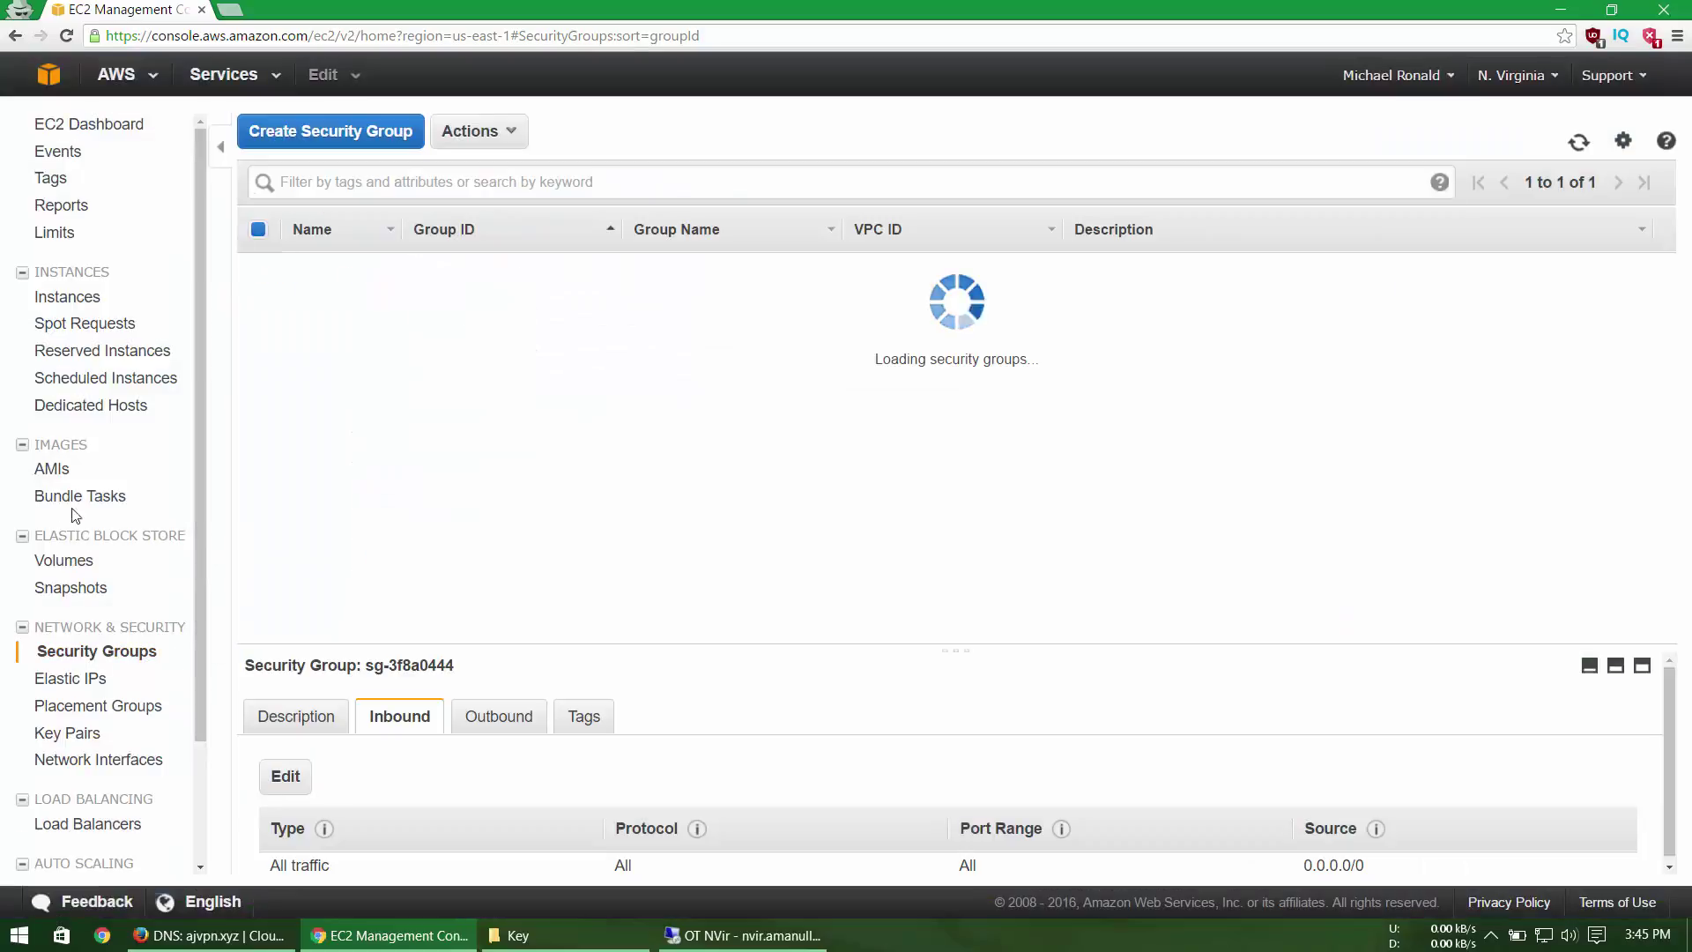
Assign the Web Server security group to instance SPVP-2 alongside default.
click(66, 297)
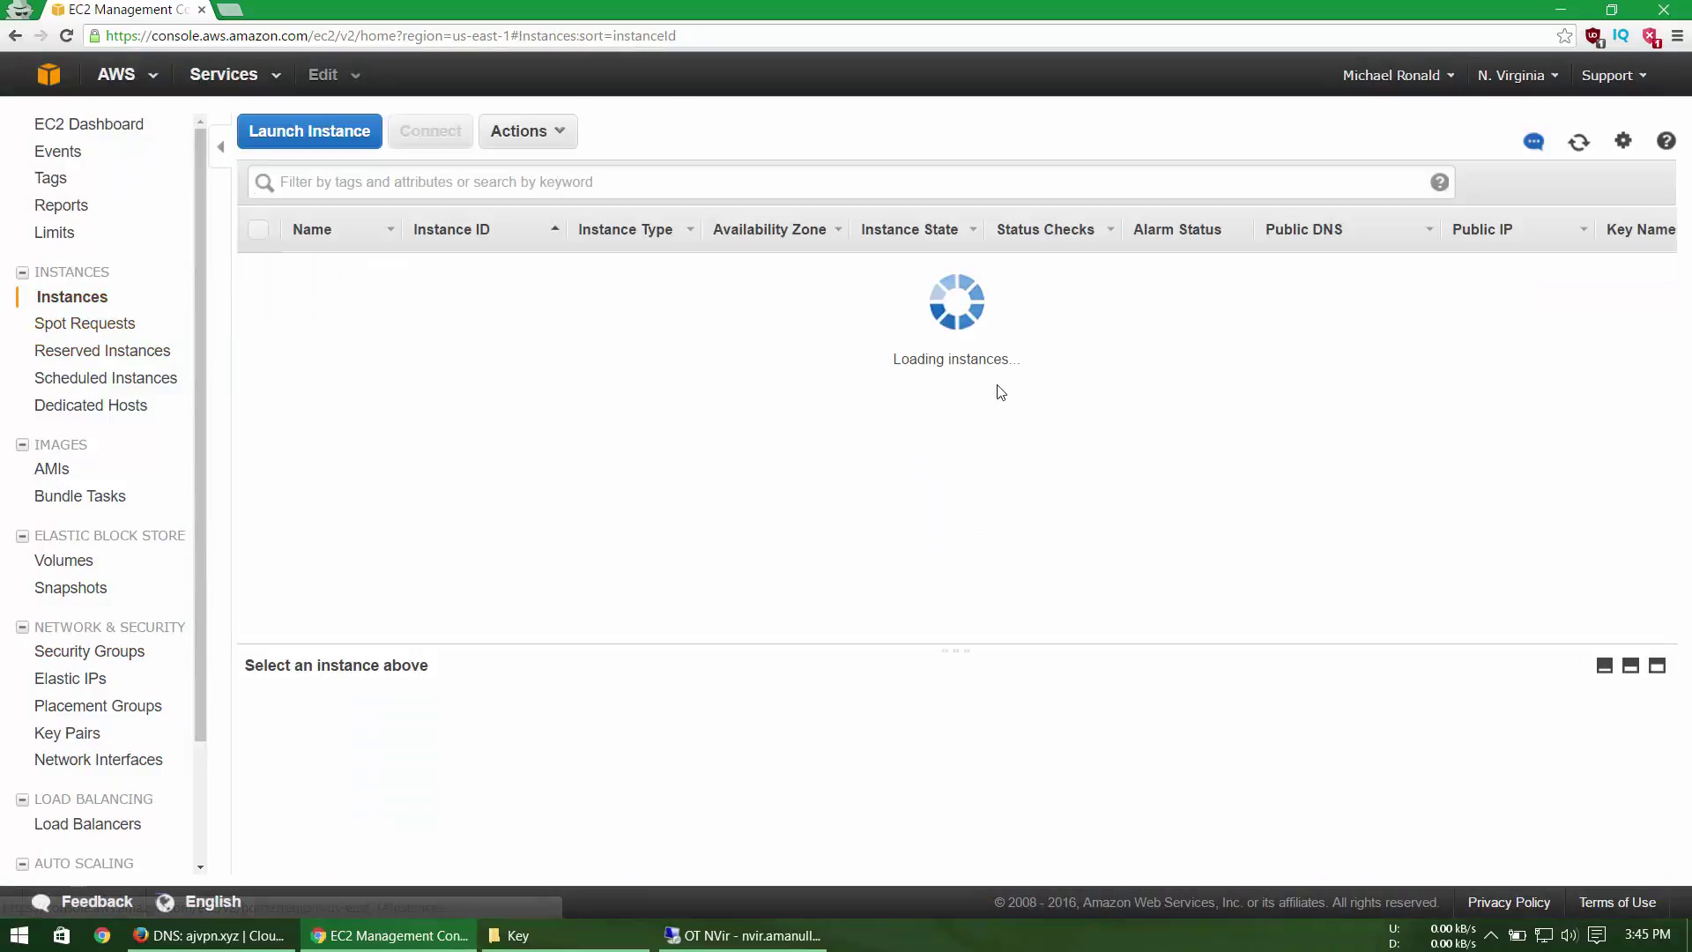
right_click(1119, 268)
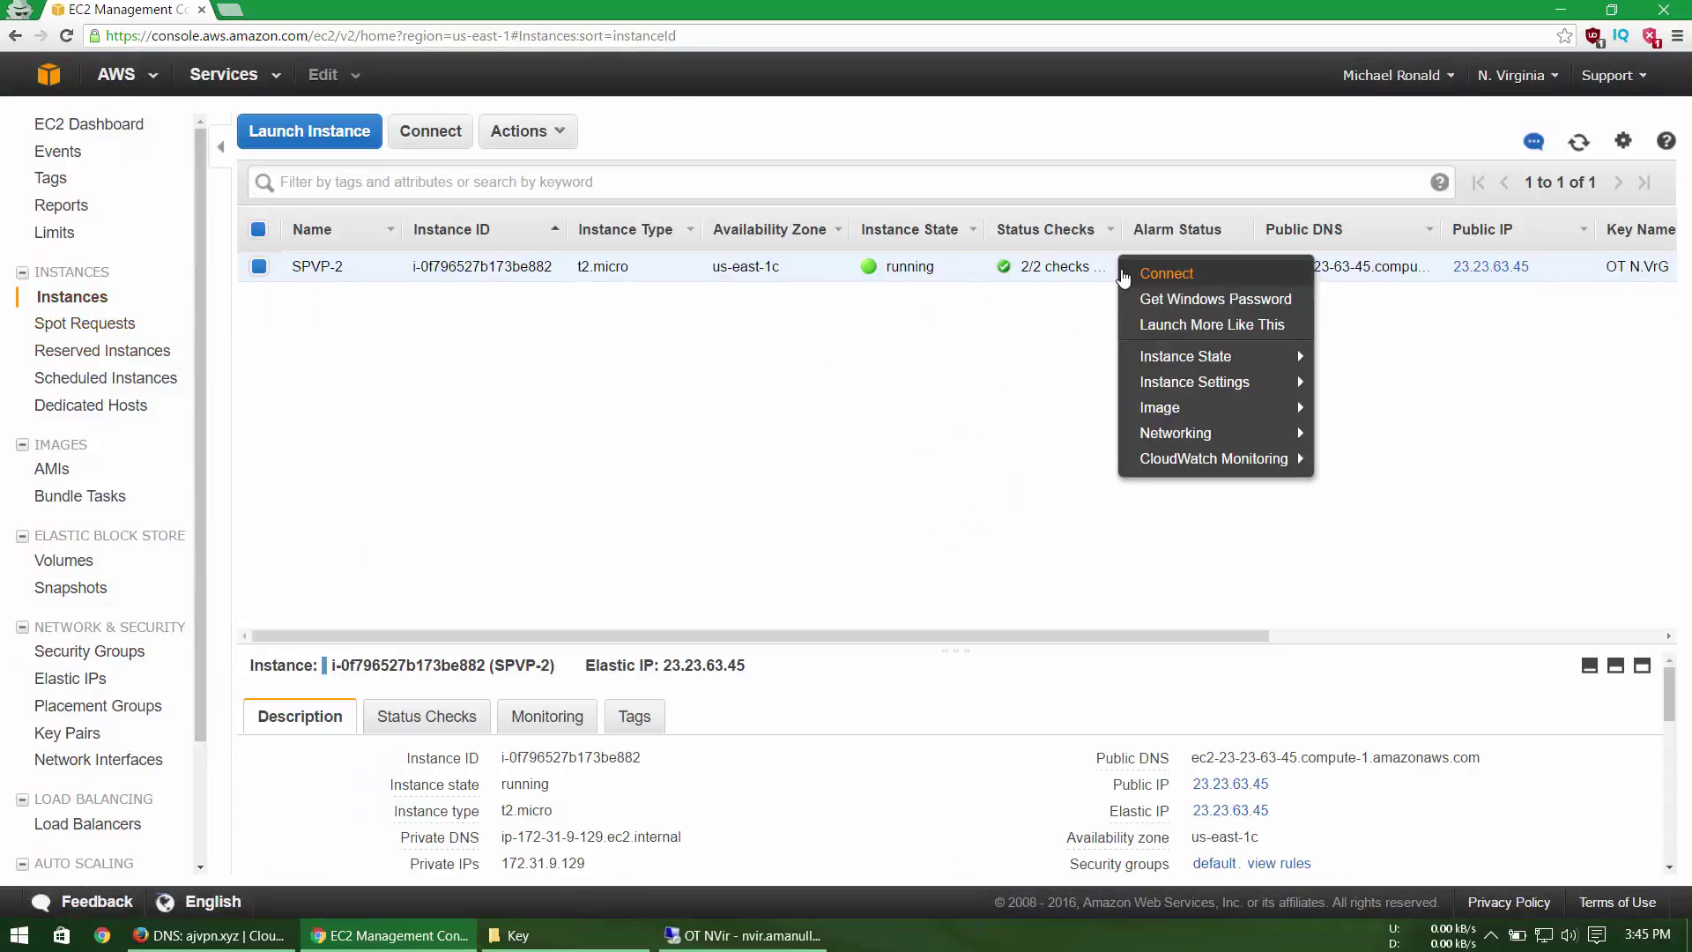
mouse_move(1210, 360)
mouse_move(1191, 434)
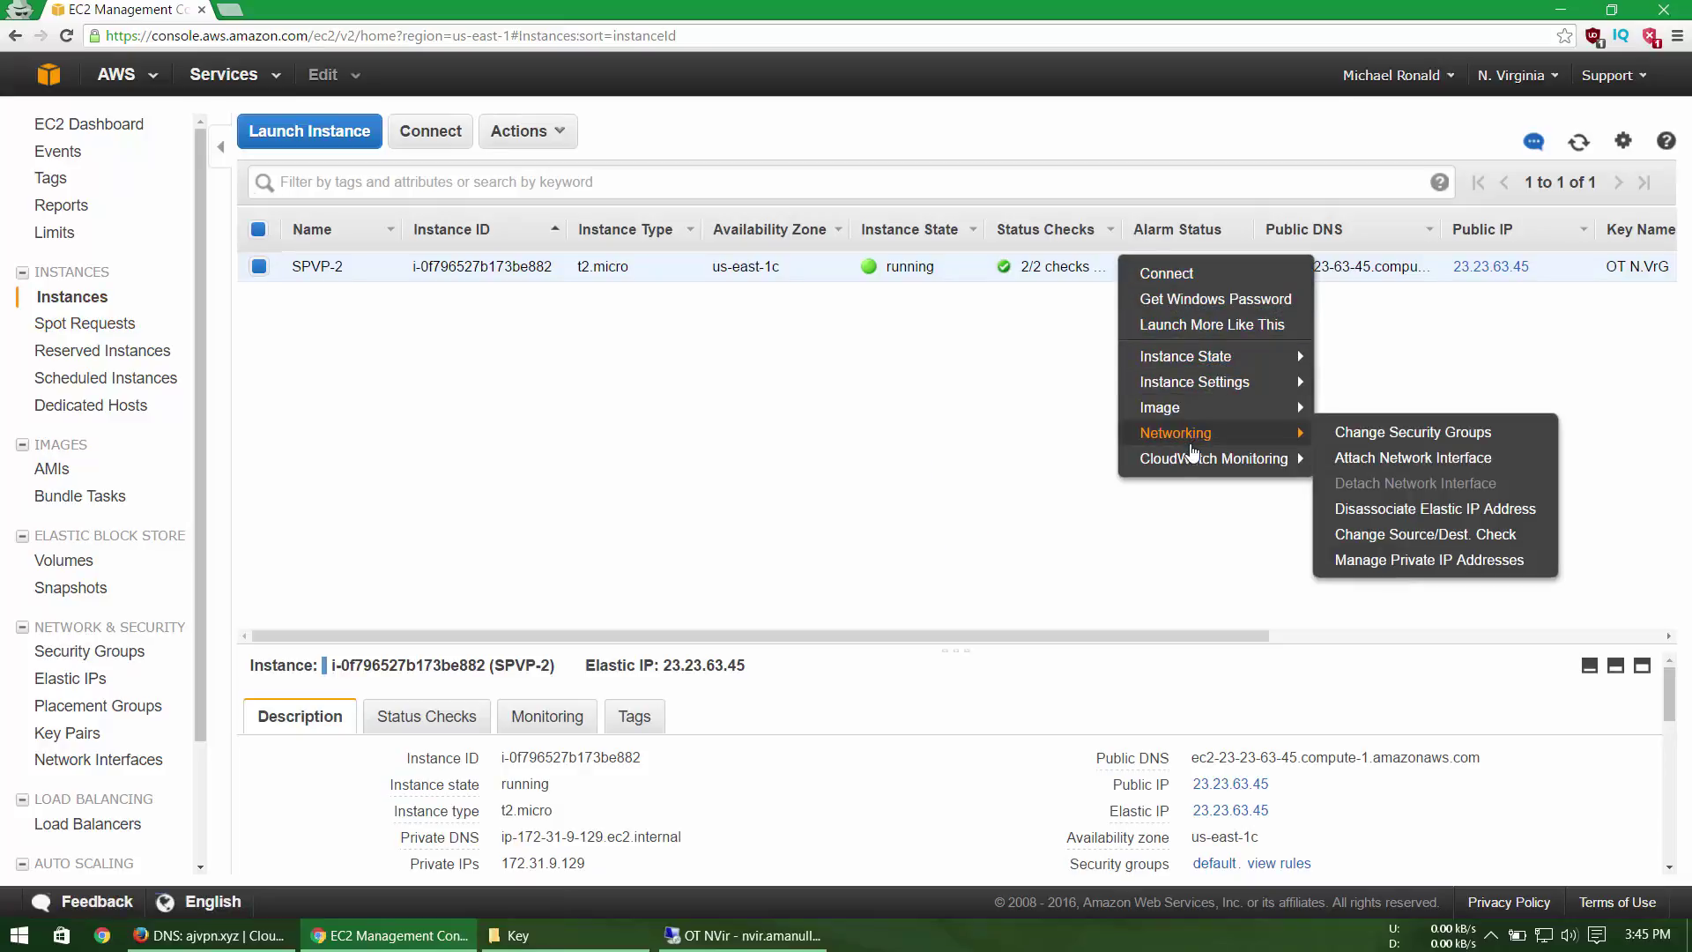
click(1401, 433)
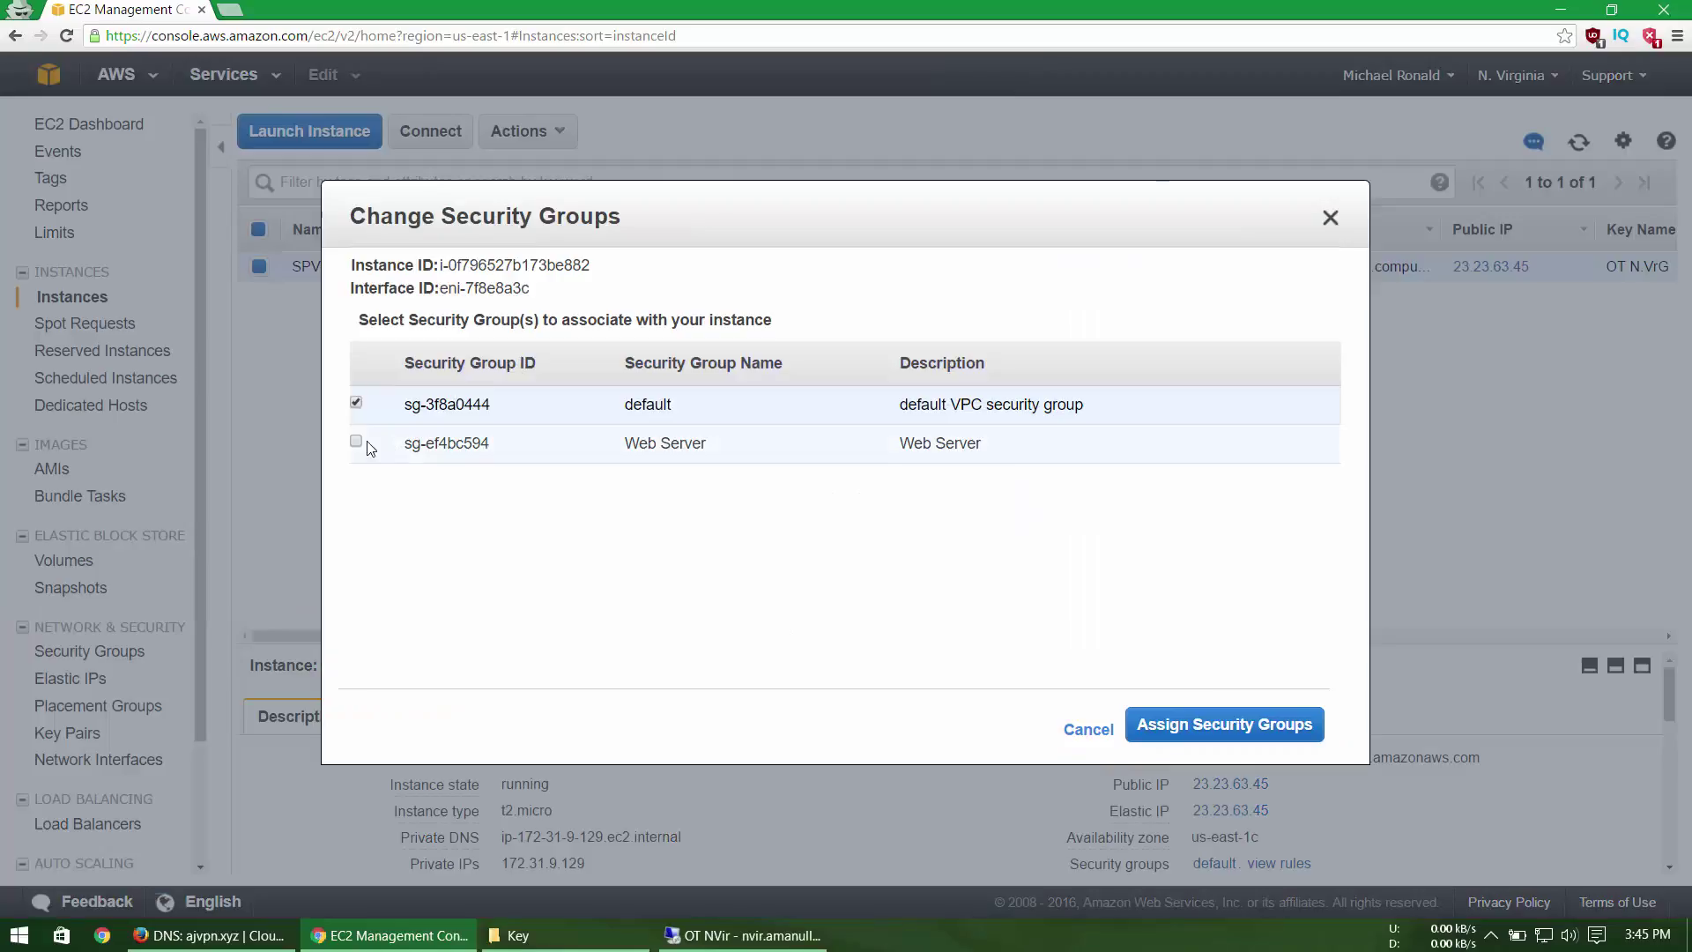
click(356, 441)
click(1177, 728)
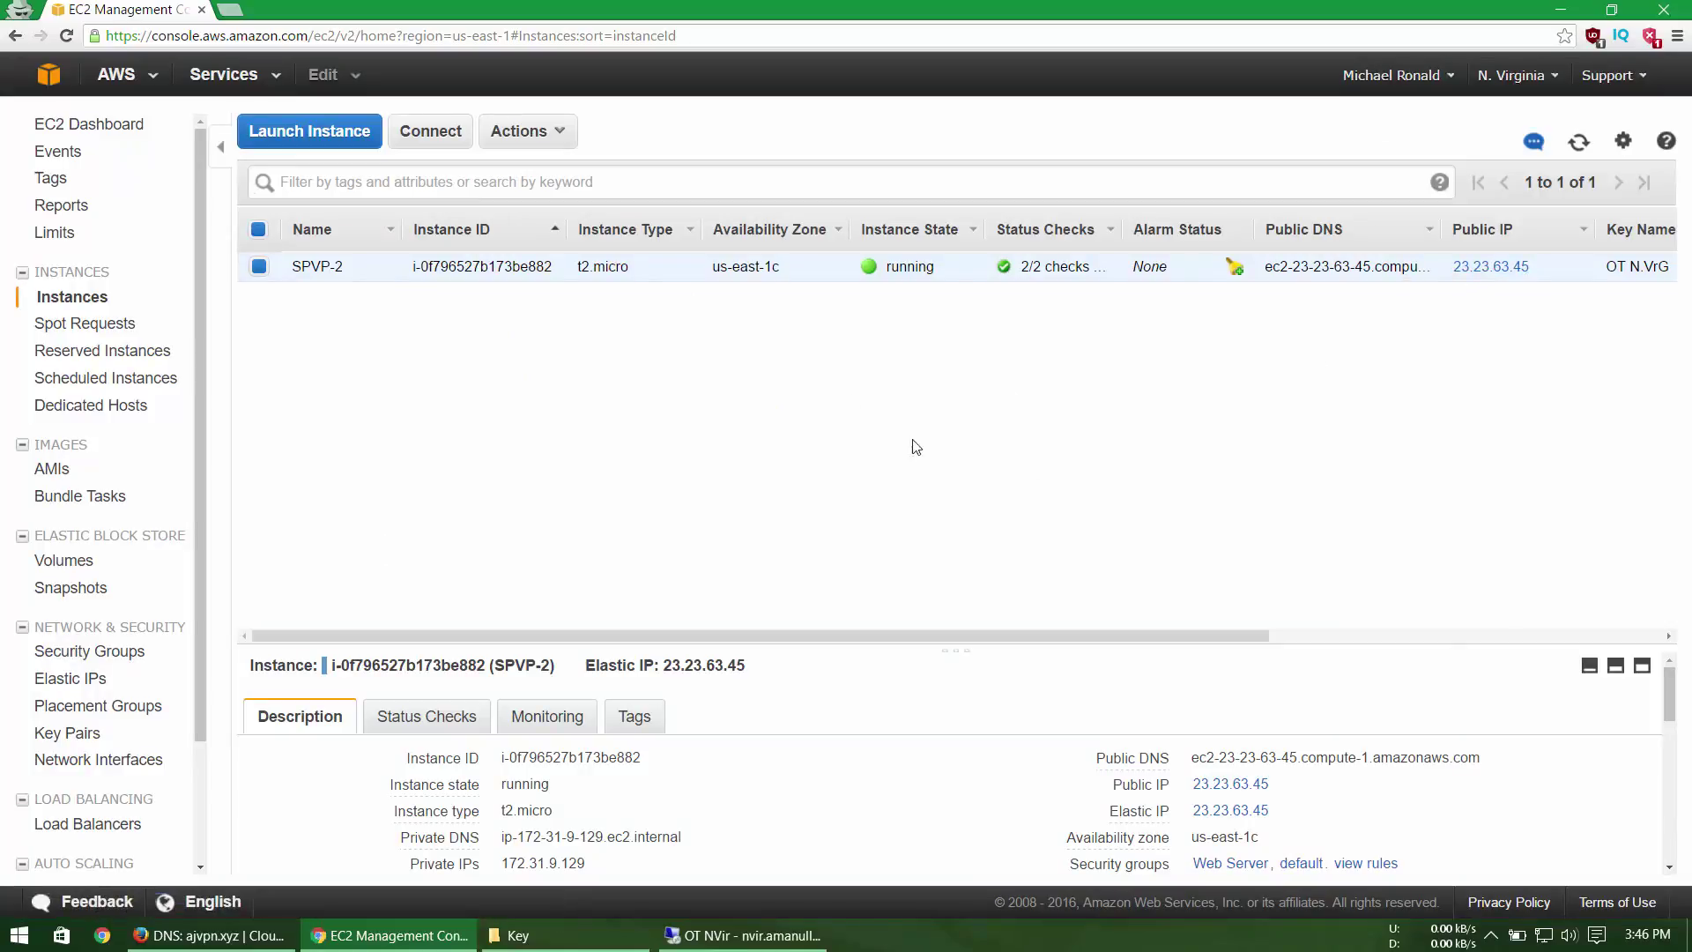
Copy SPVP-2's Elastic IP address 23.23.63.45.
drag(747, 667, 666, 672)
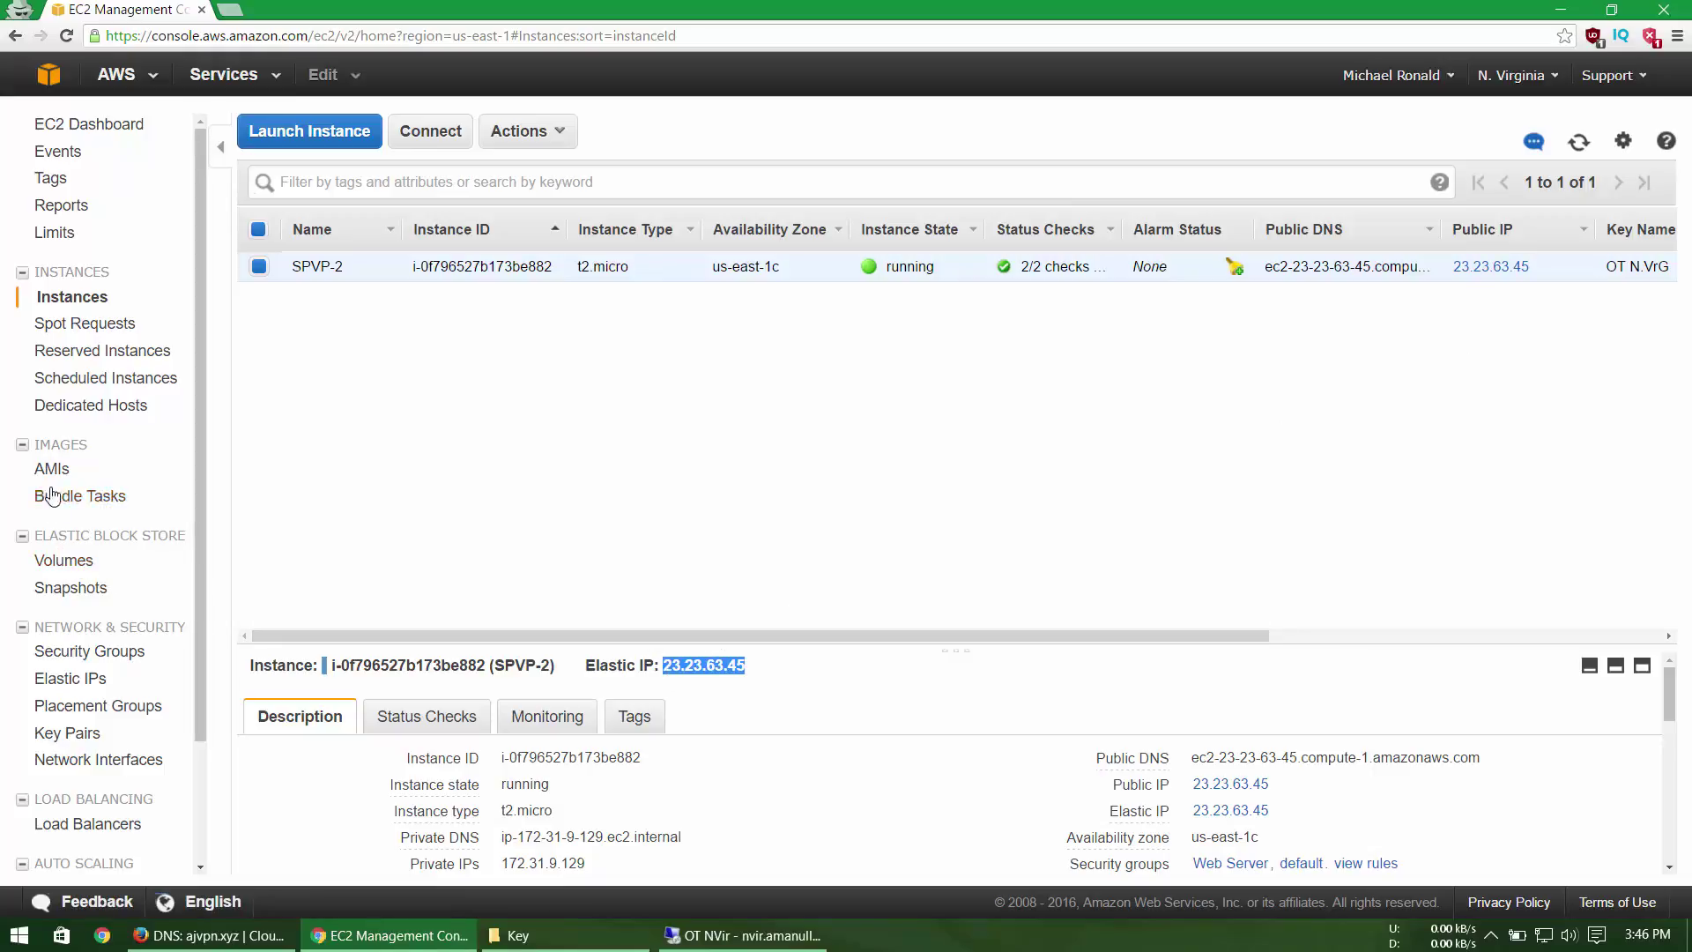
click(59, 679)
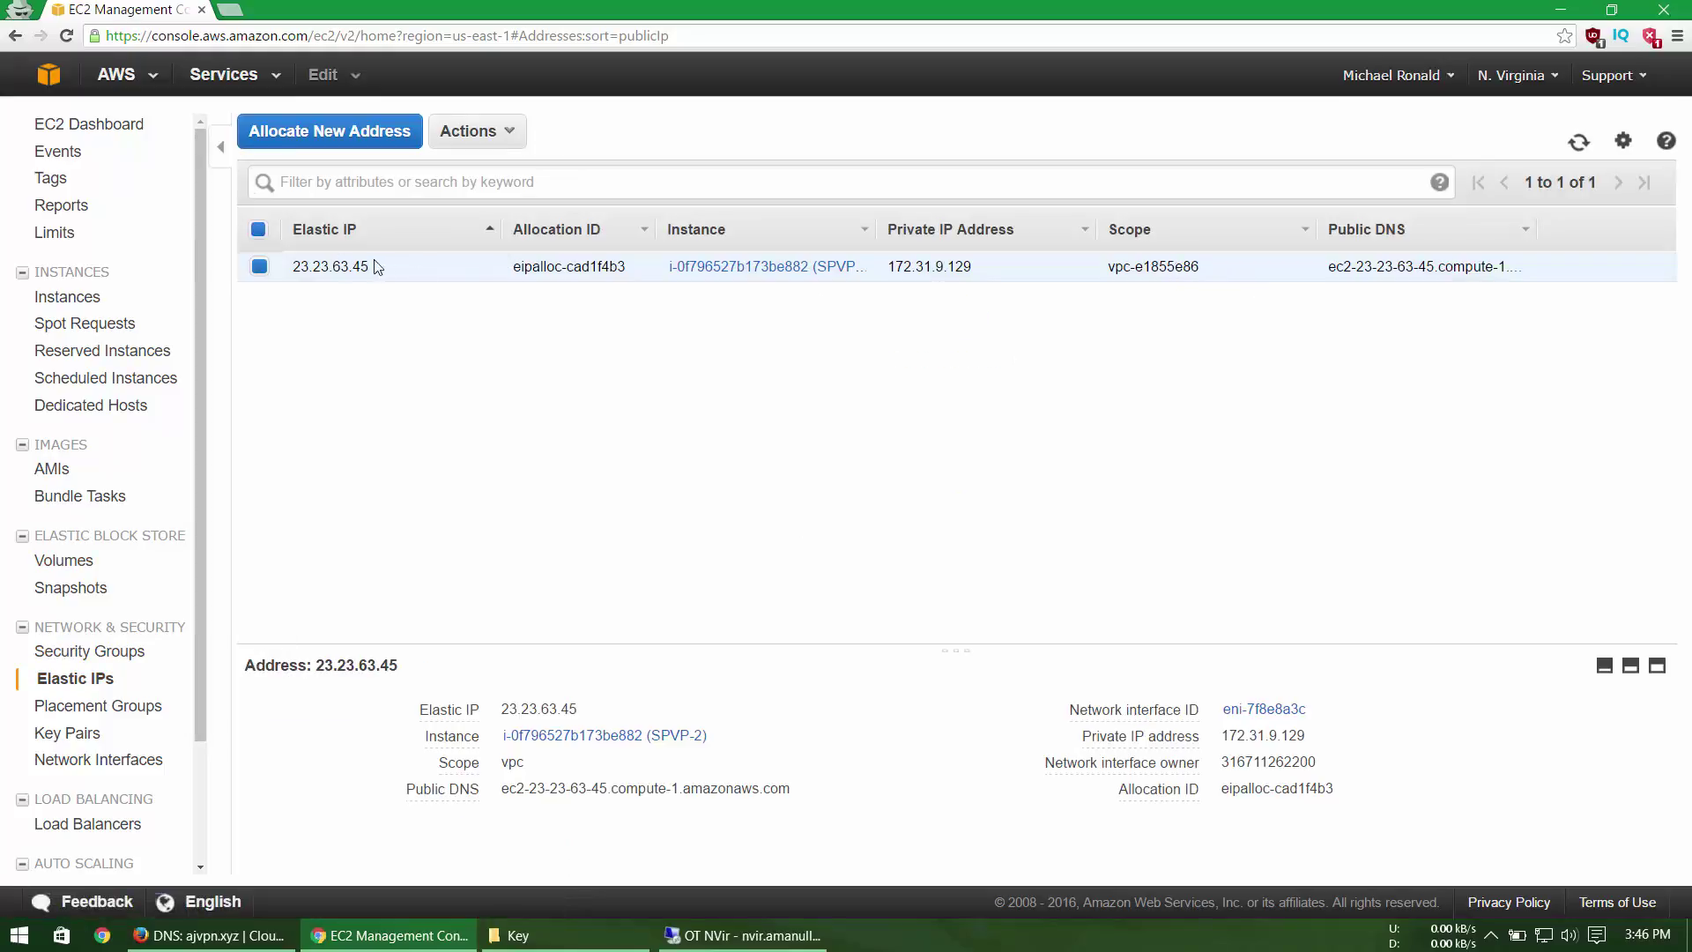
click(69, 303)
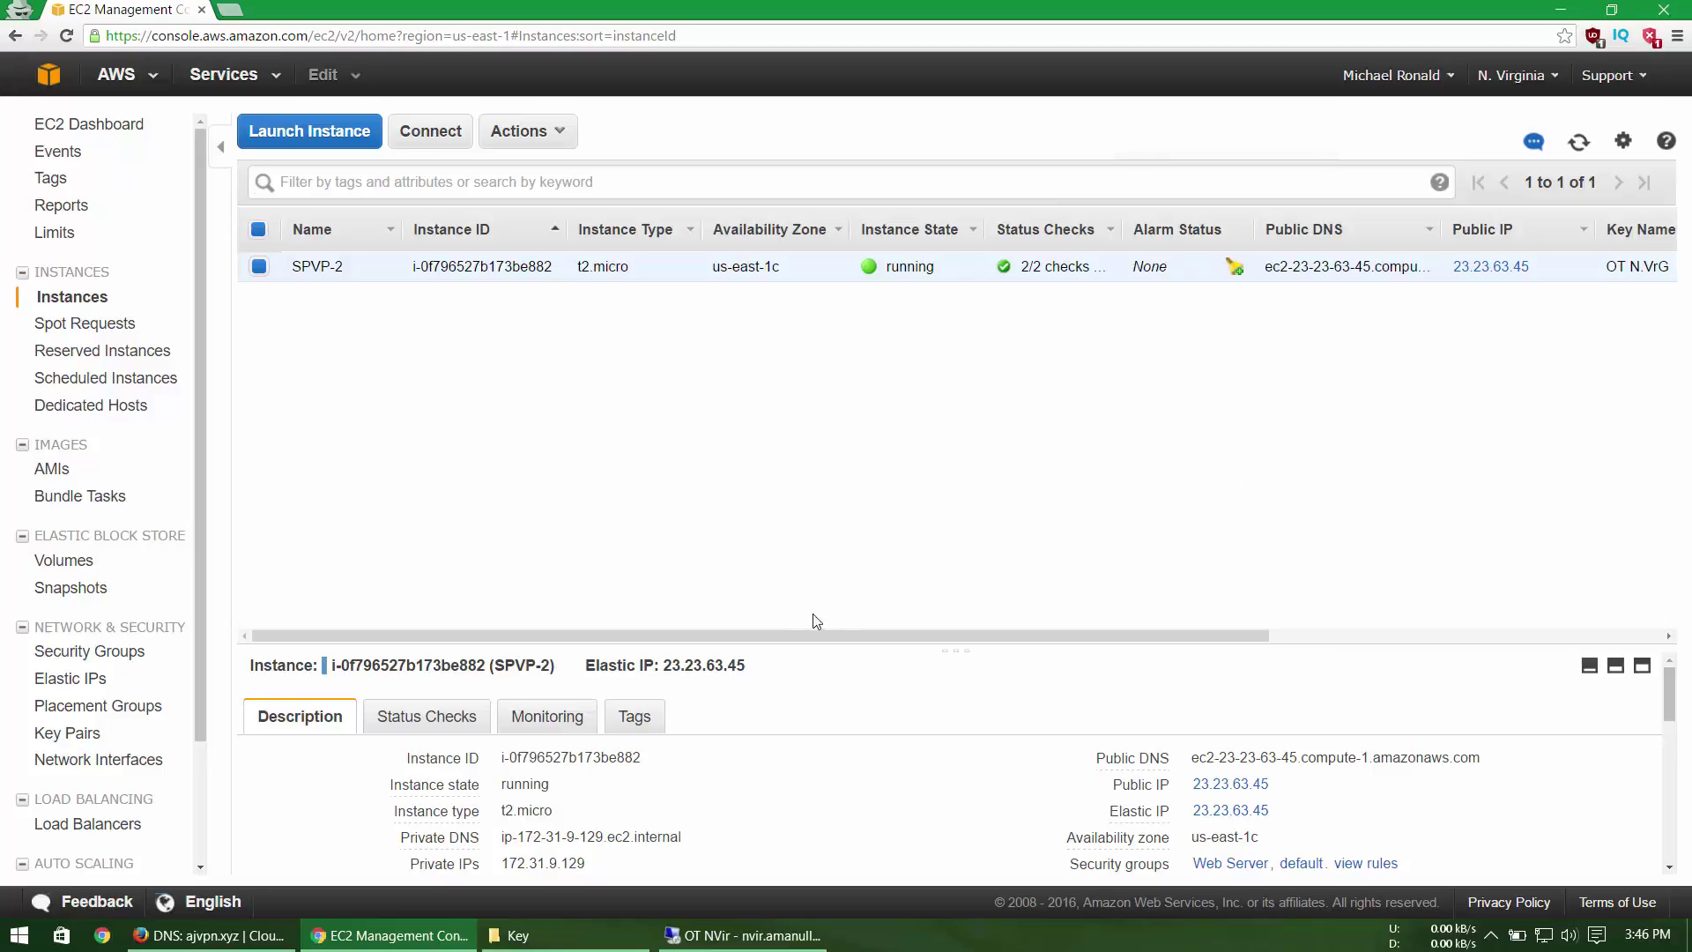
drag(747, 667, 662, 667)
right_click(705, 659)
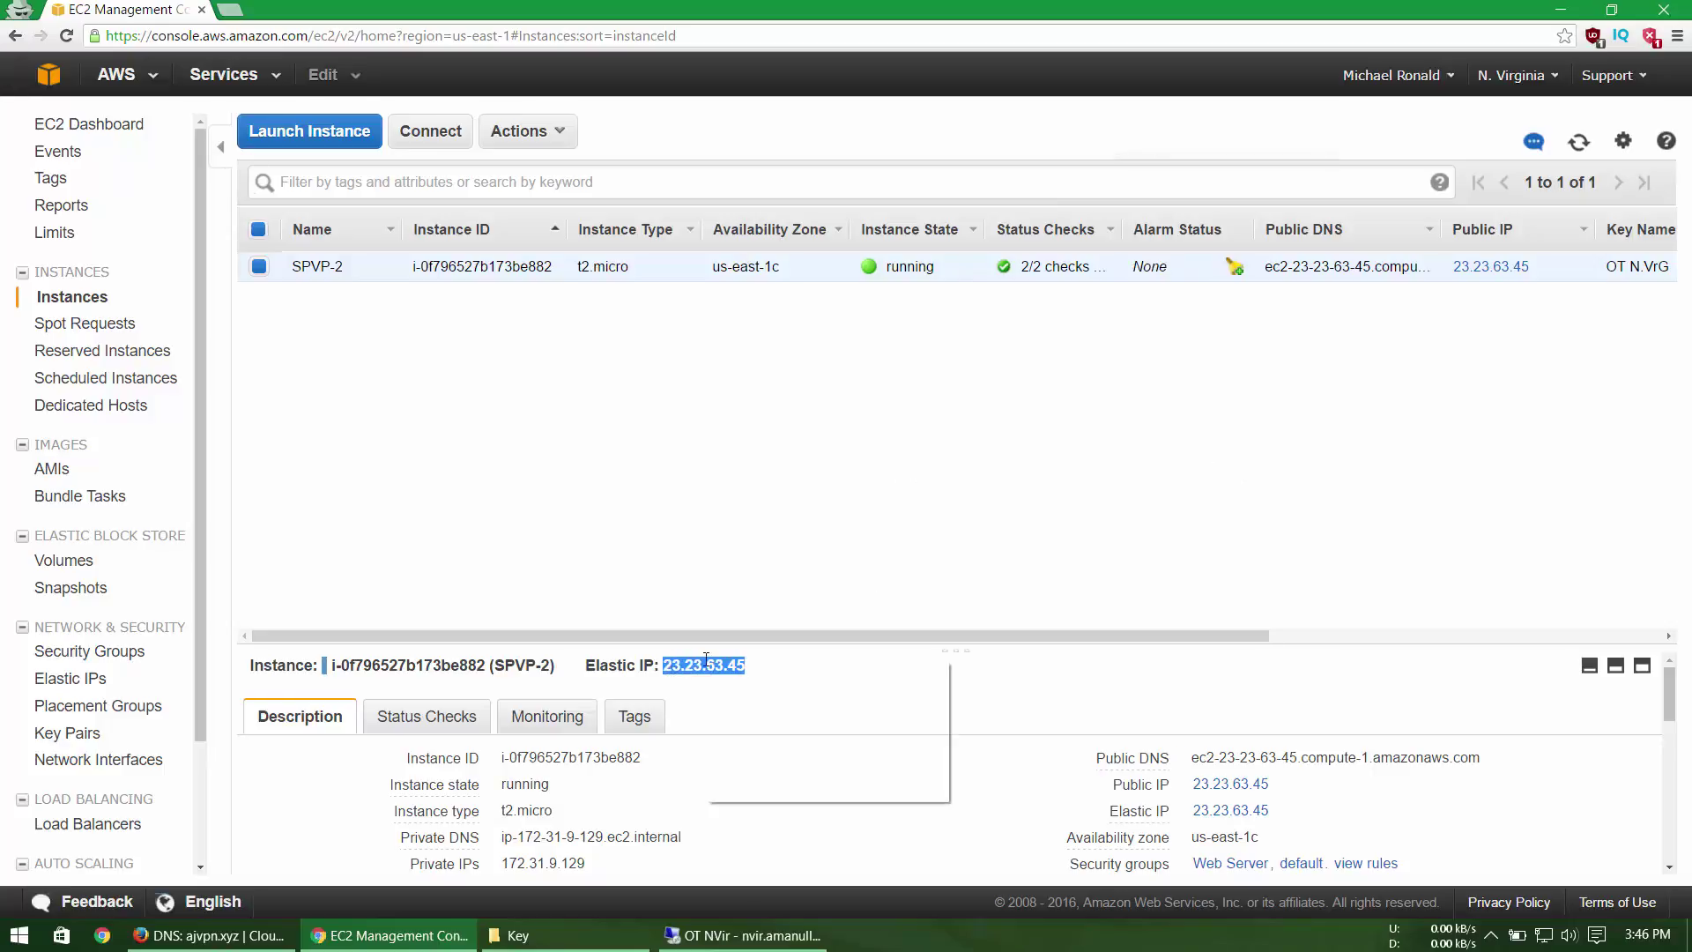
click(705, 674)
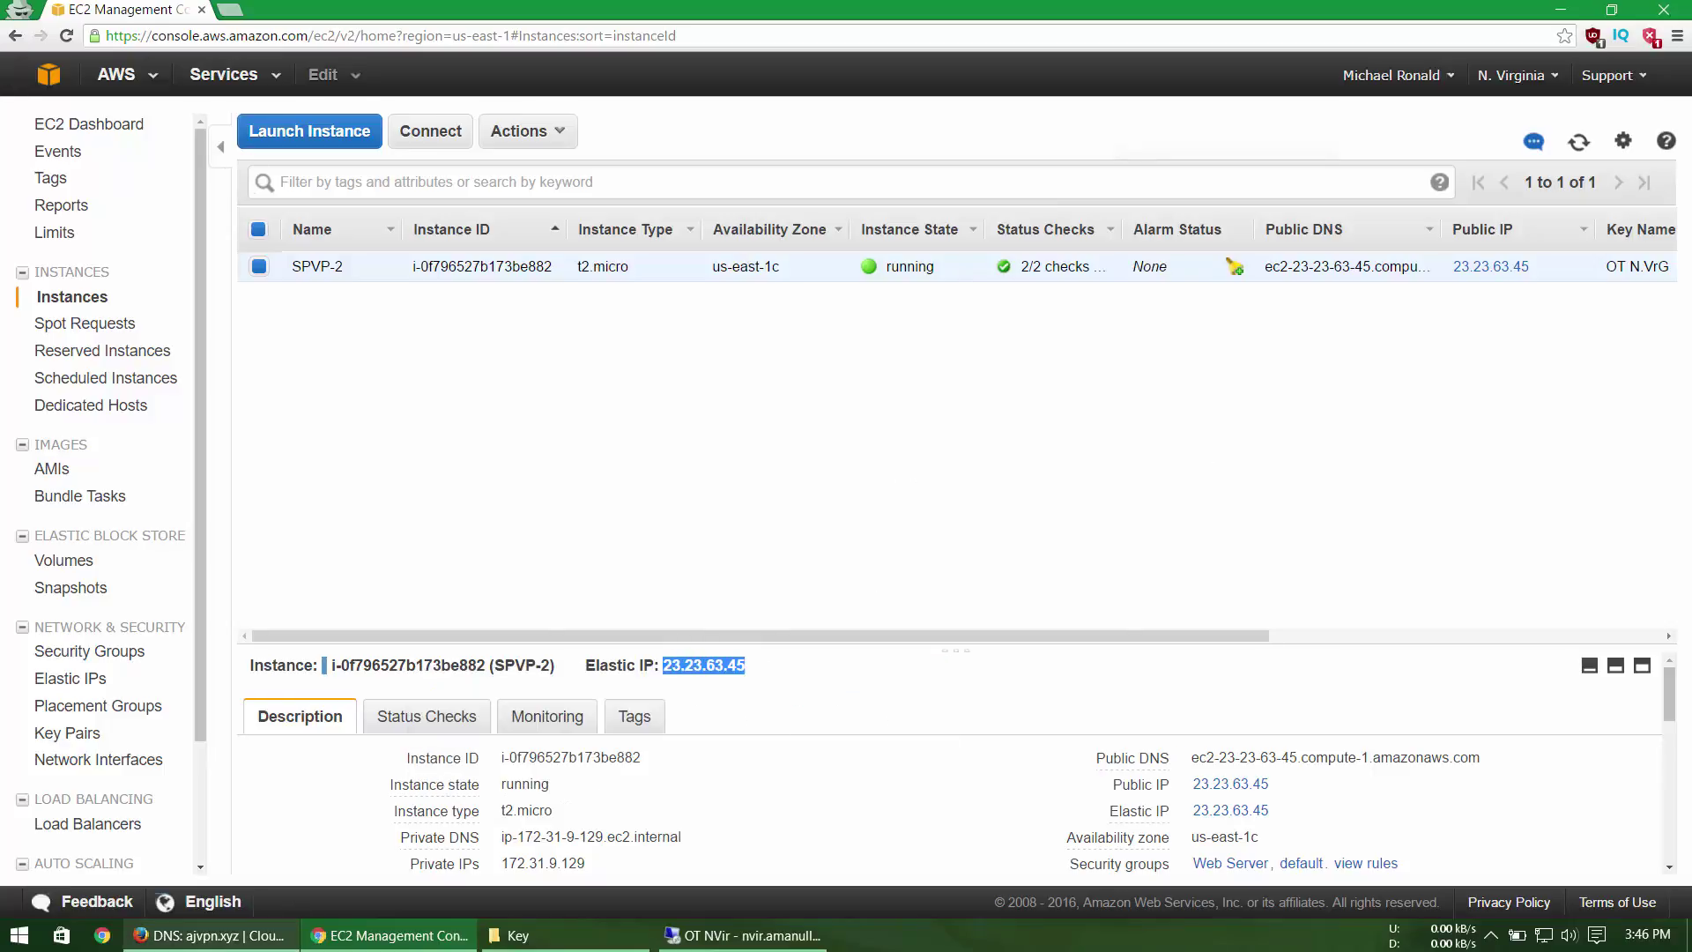
click(209, 935)
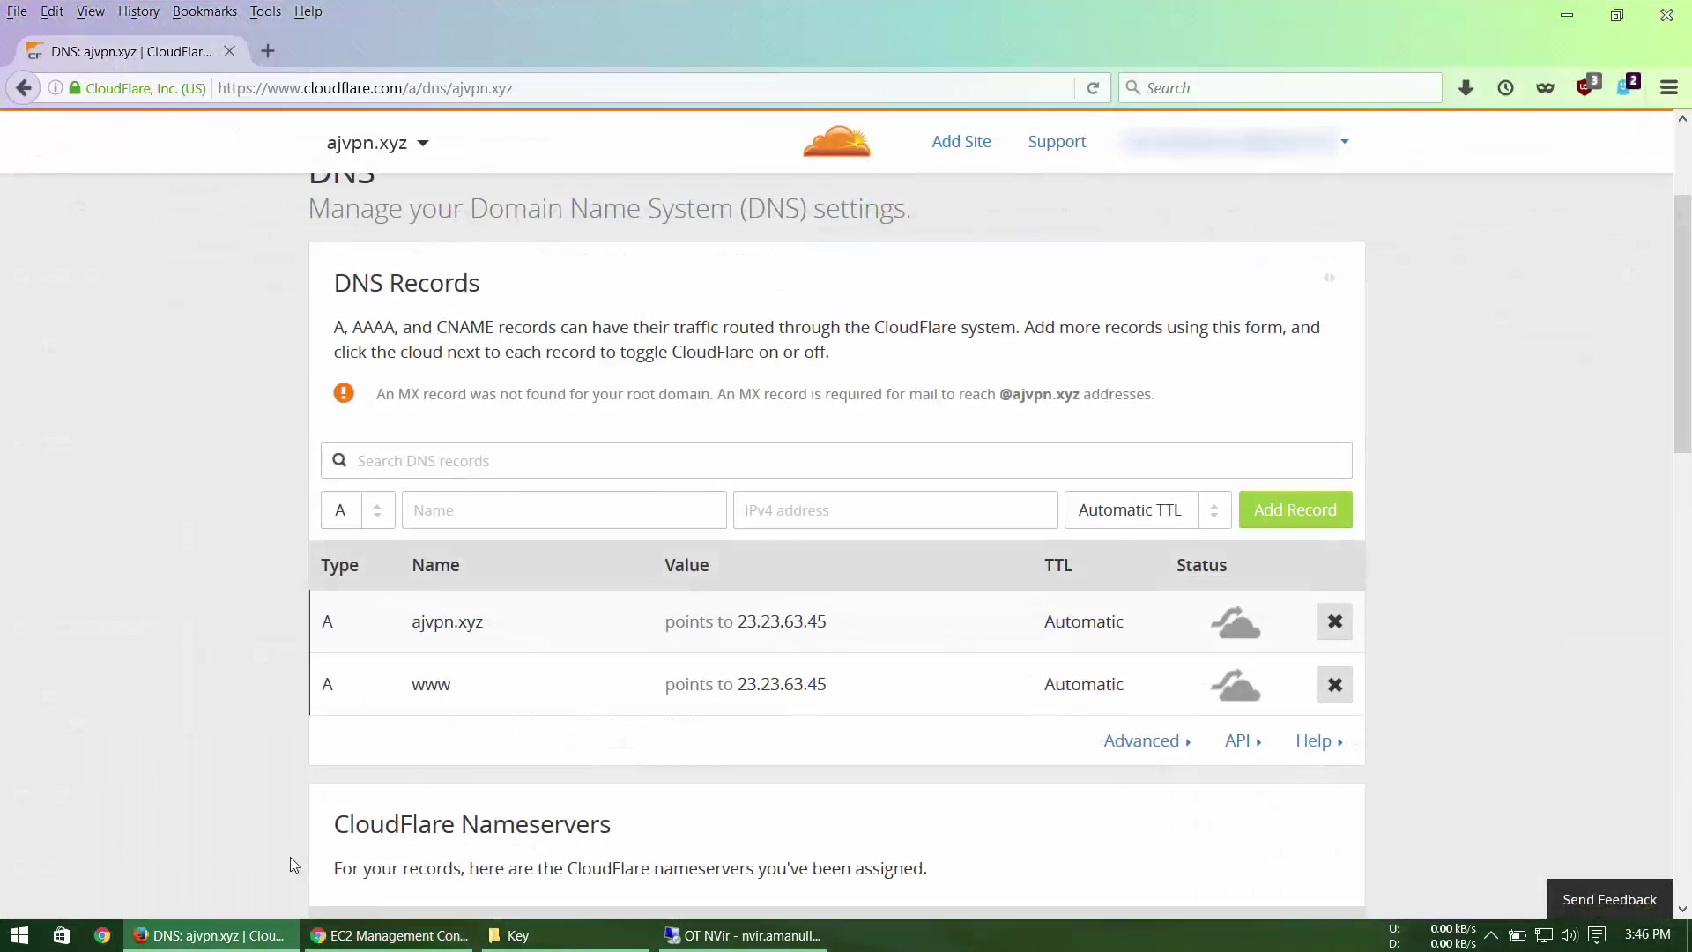
Review the existing ajvpn.xyz and www A records and their IP values.
click(855, 631)
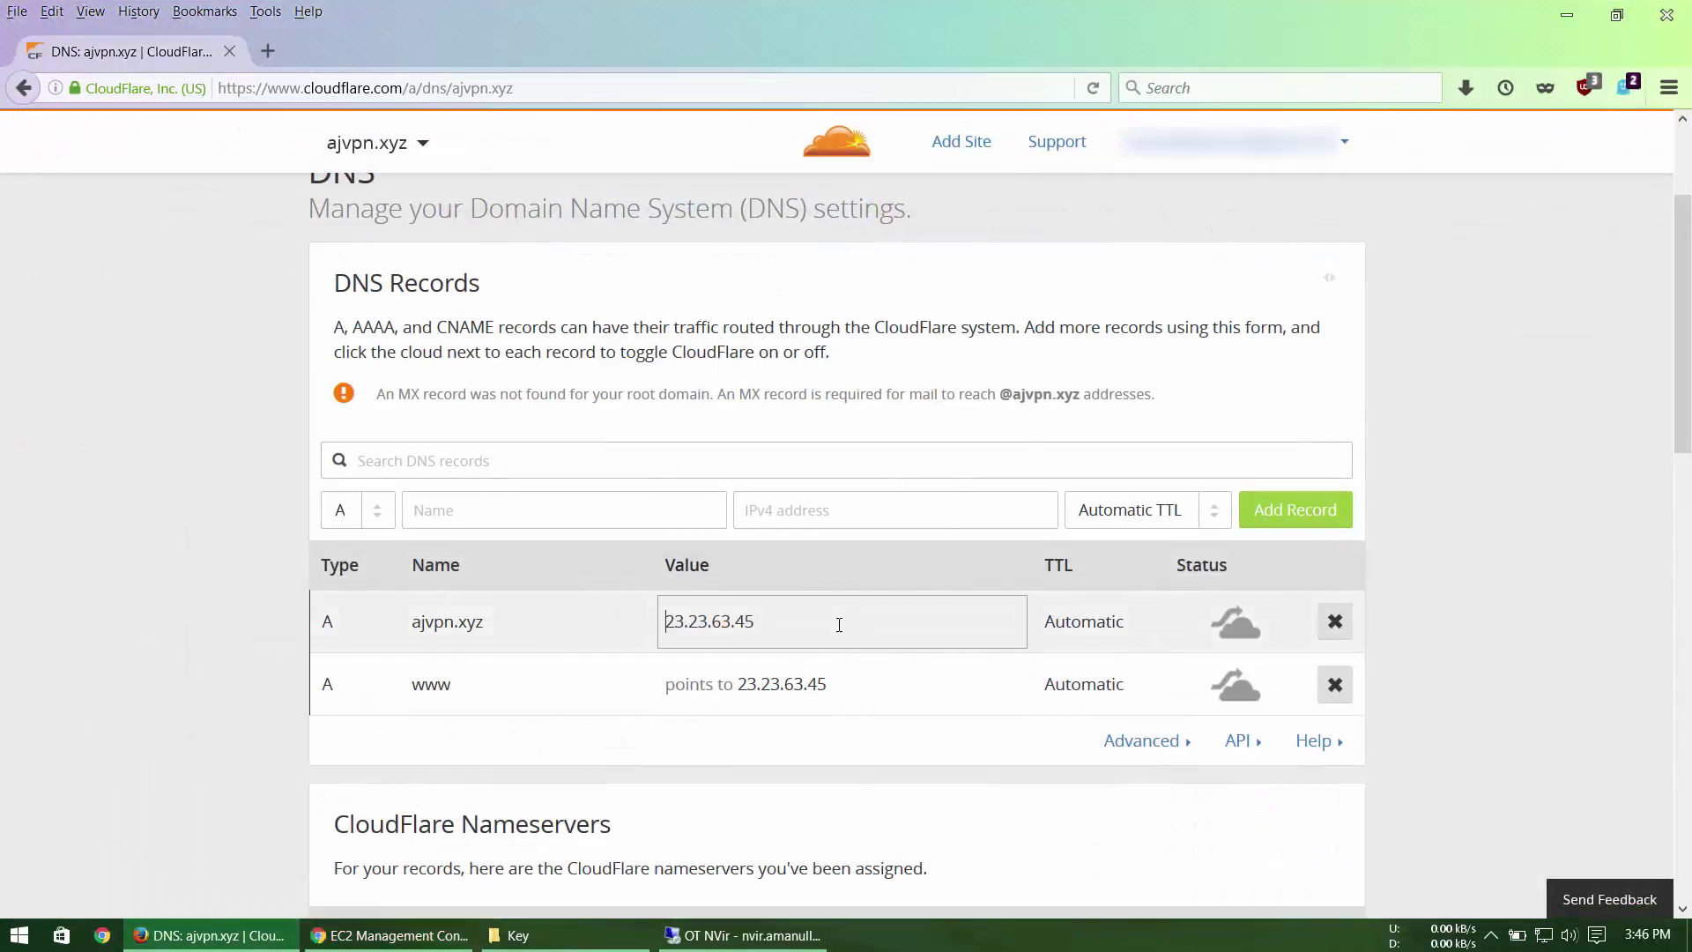
click(510, 621)
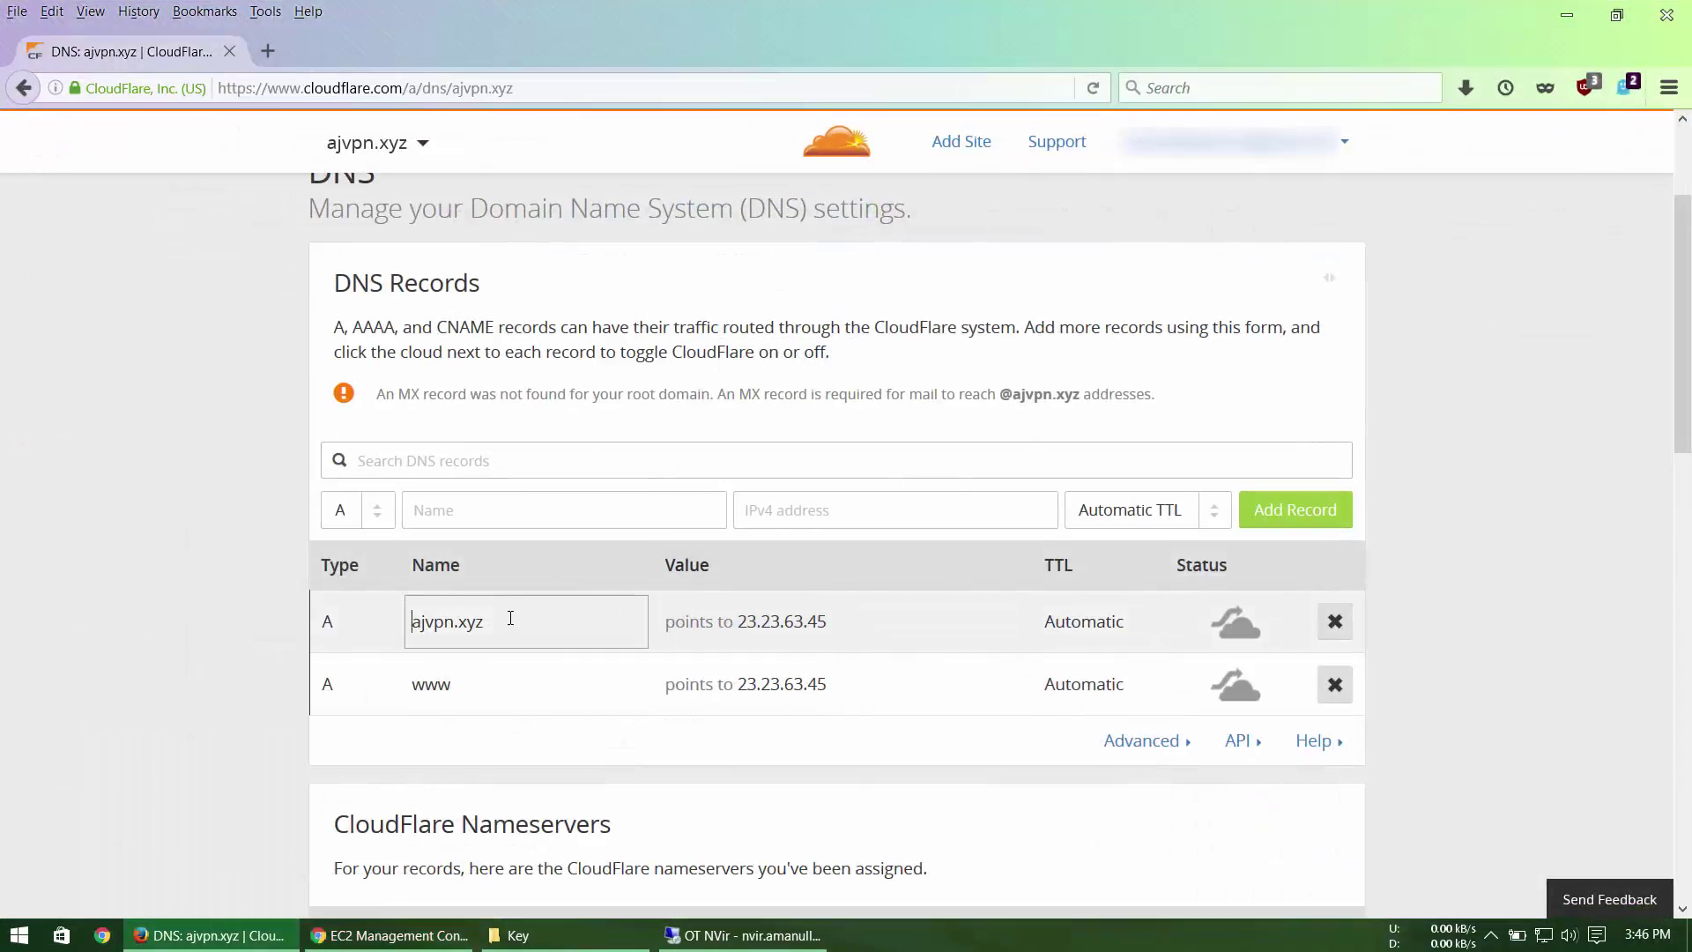
click(477, 512)
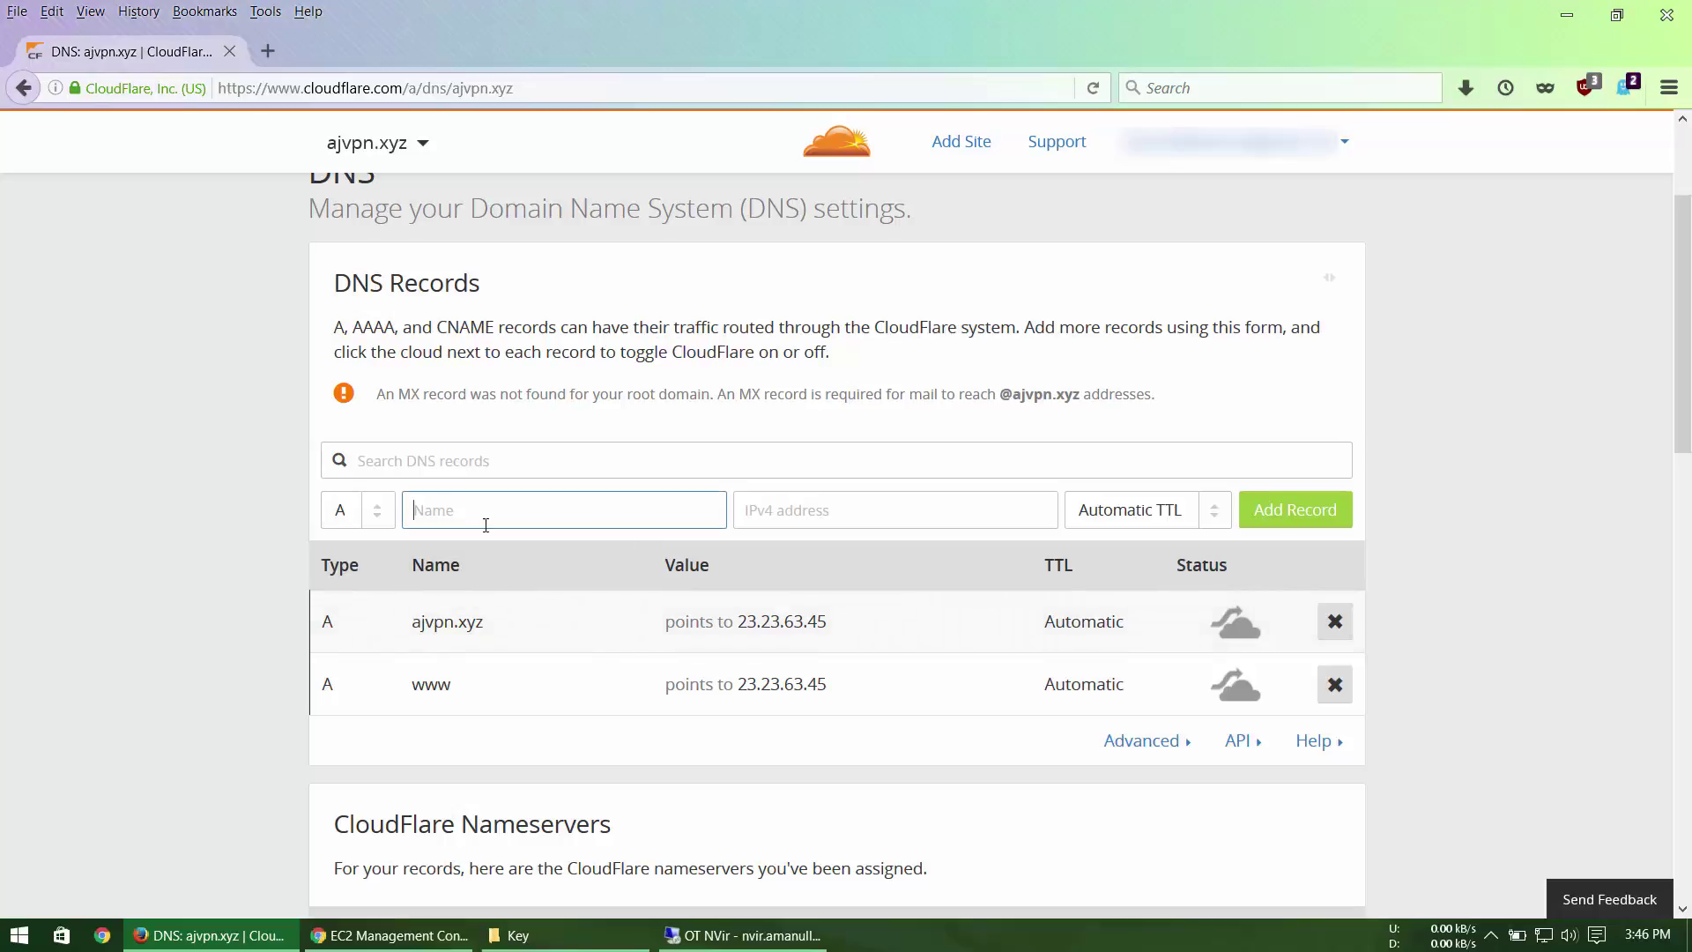
click(837, 627)
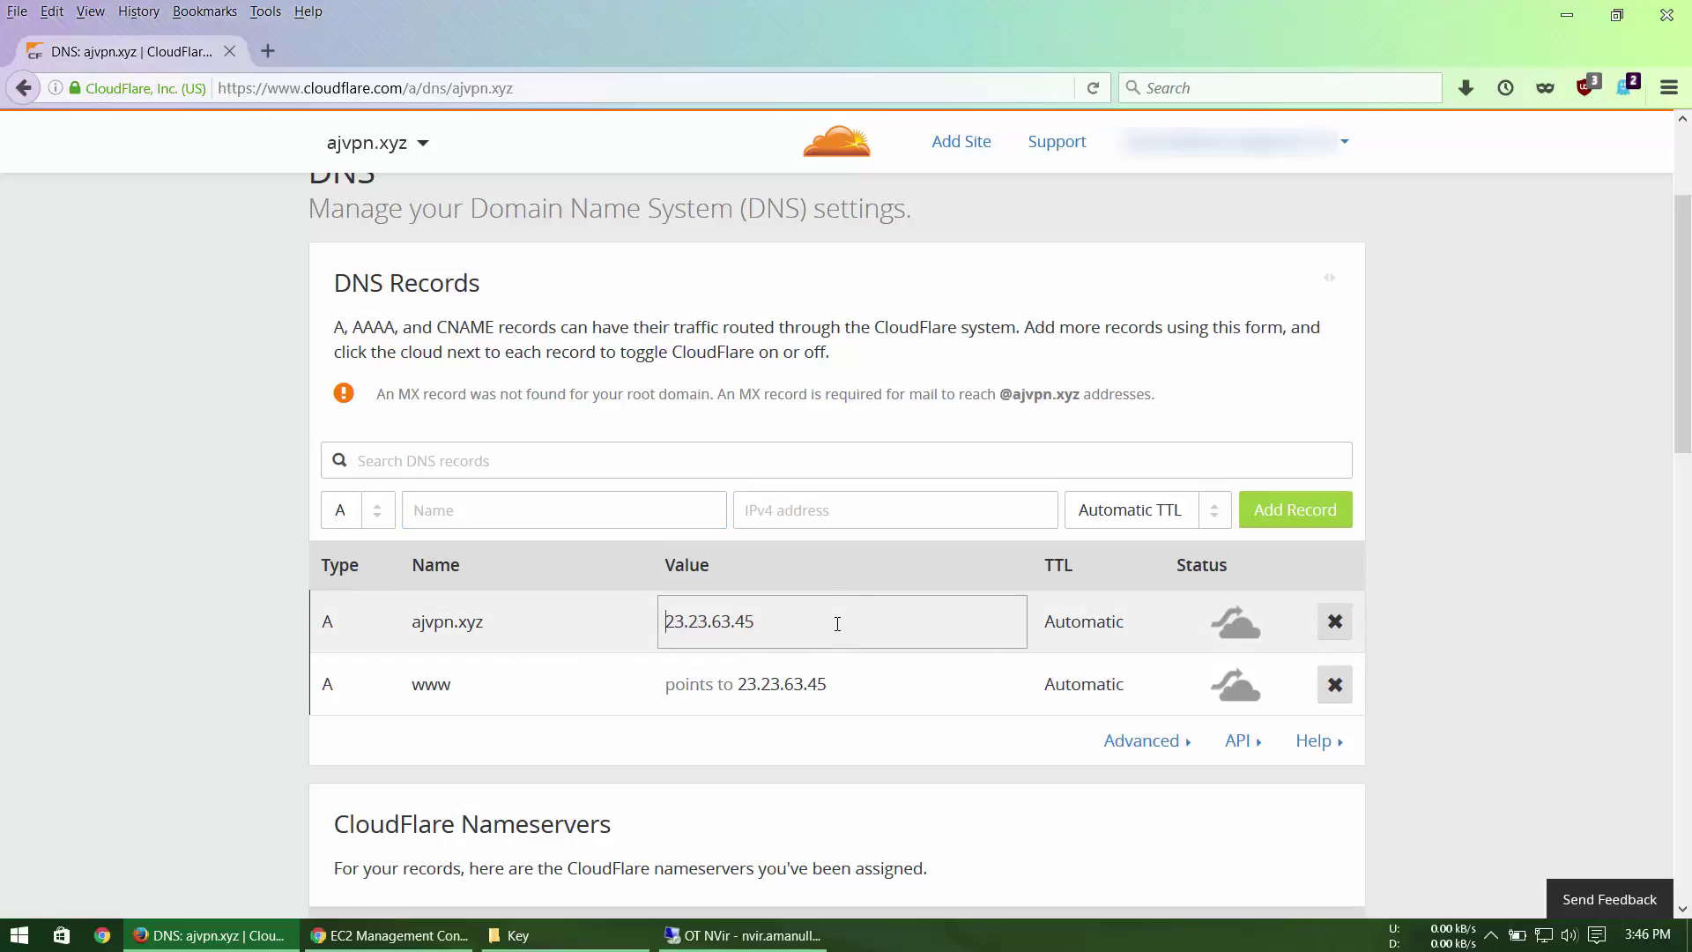
click(508, 691)
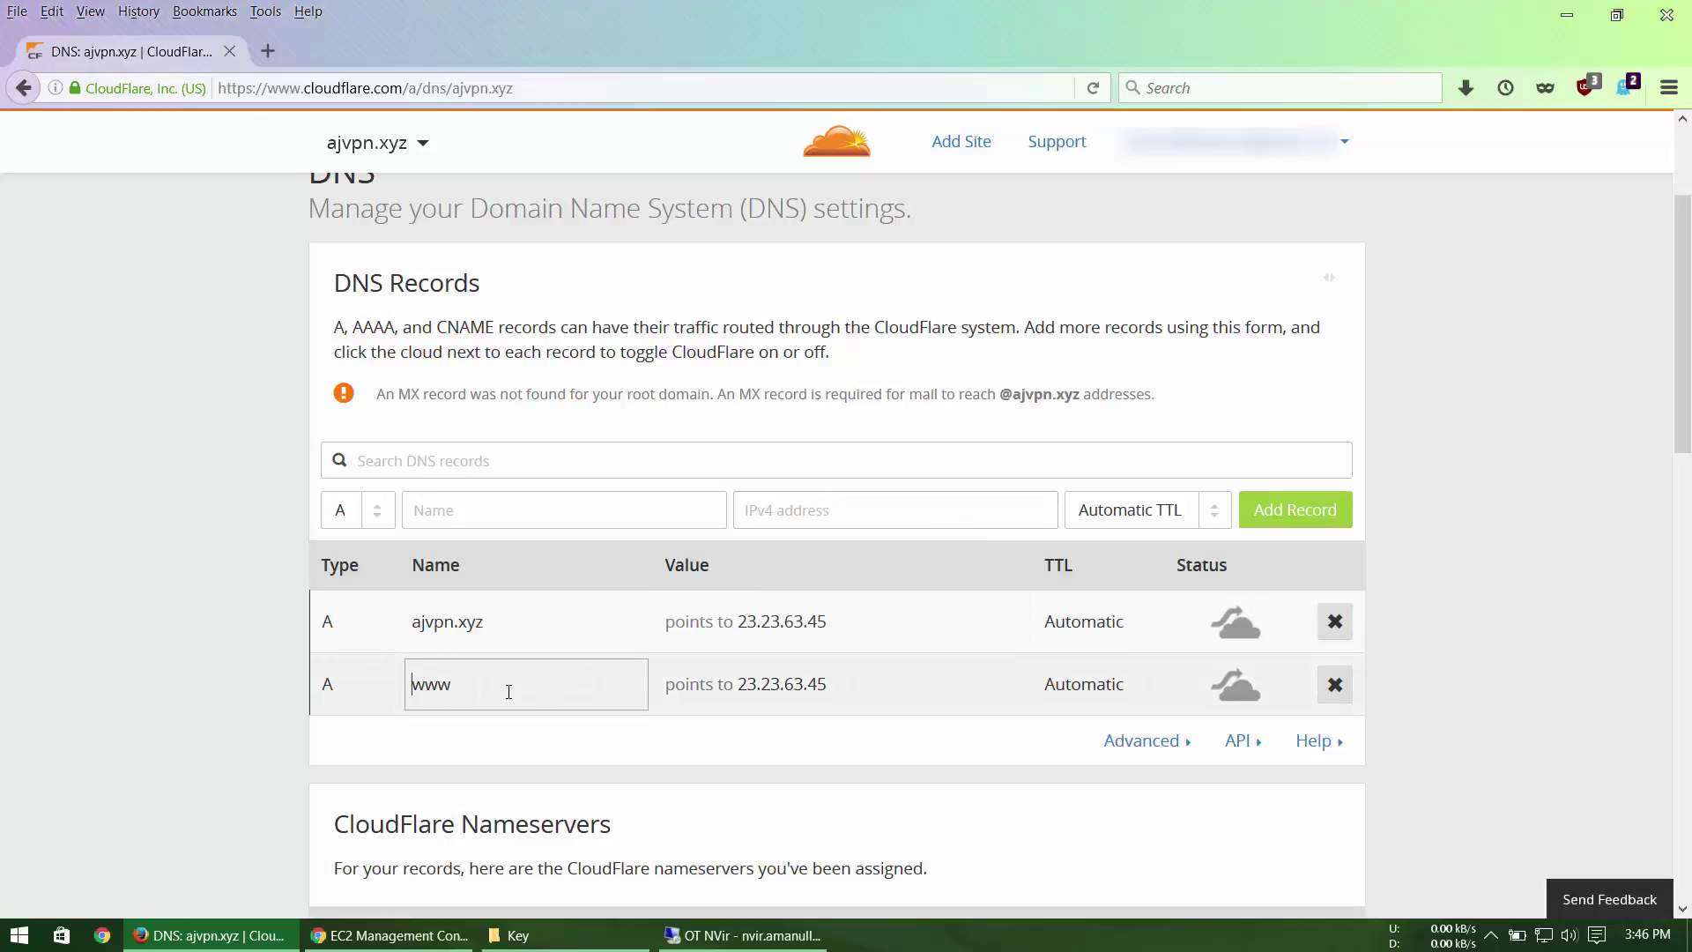
click(853, 679)
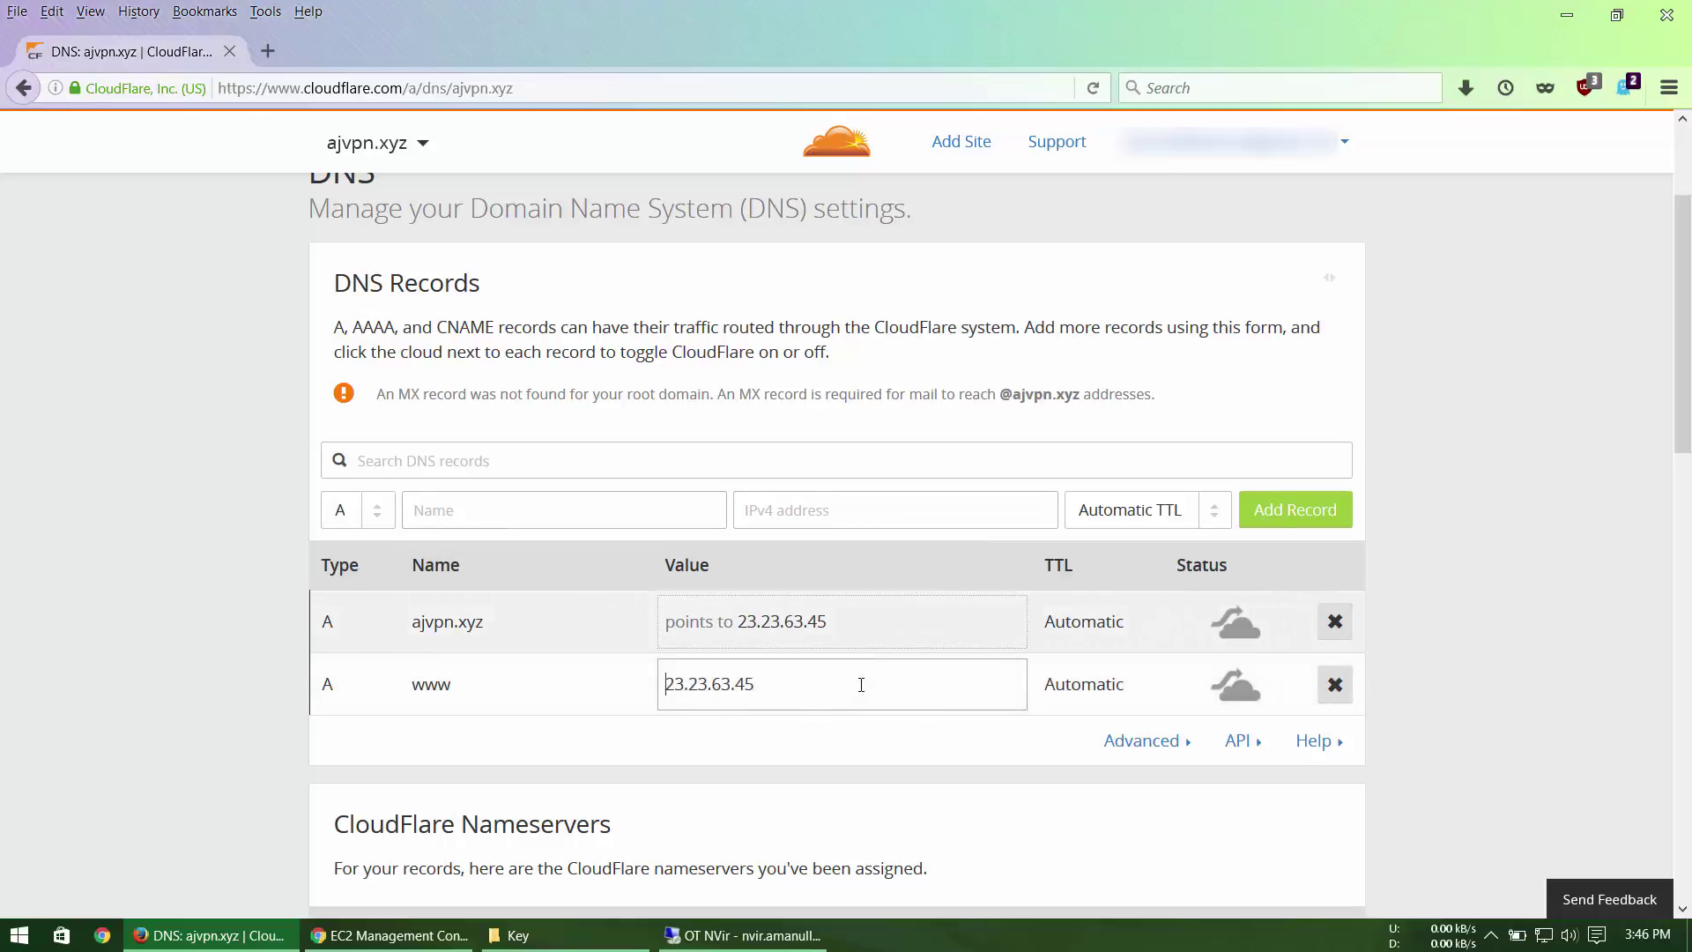
key(Return)
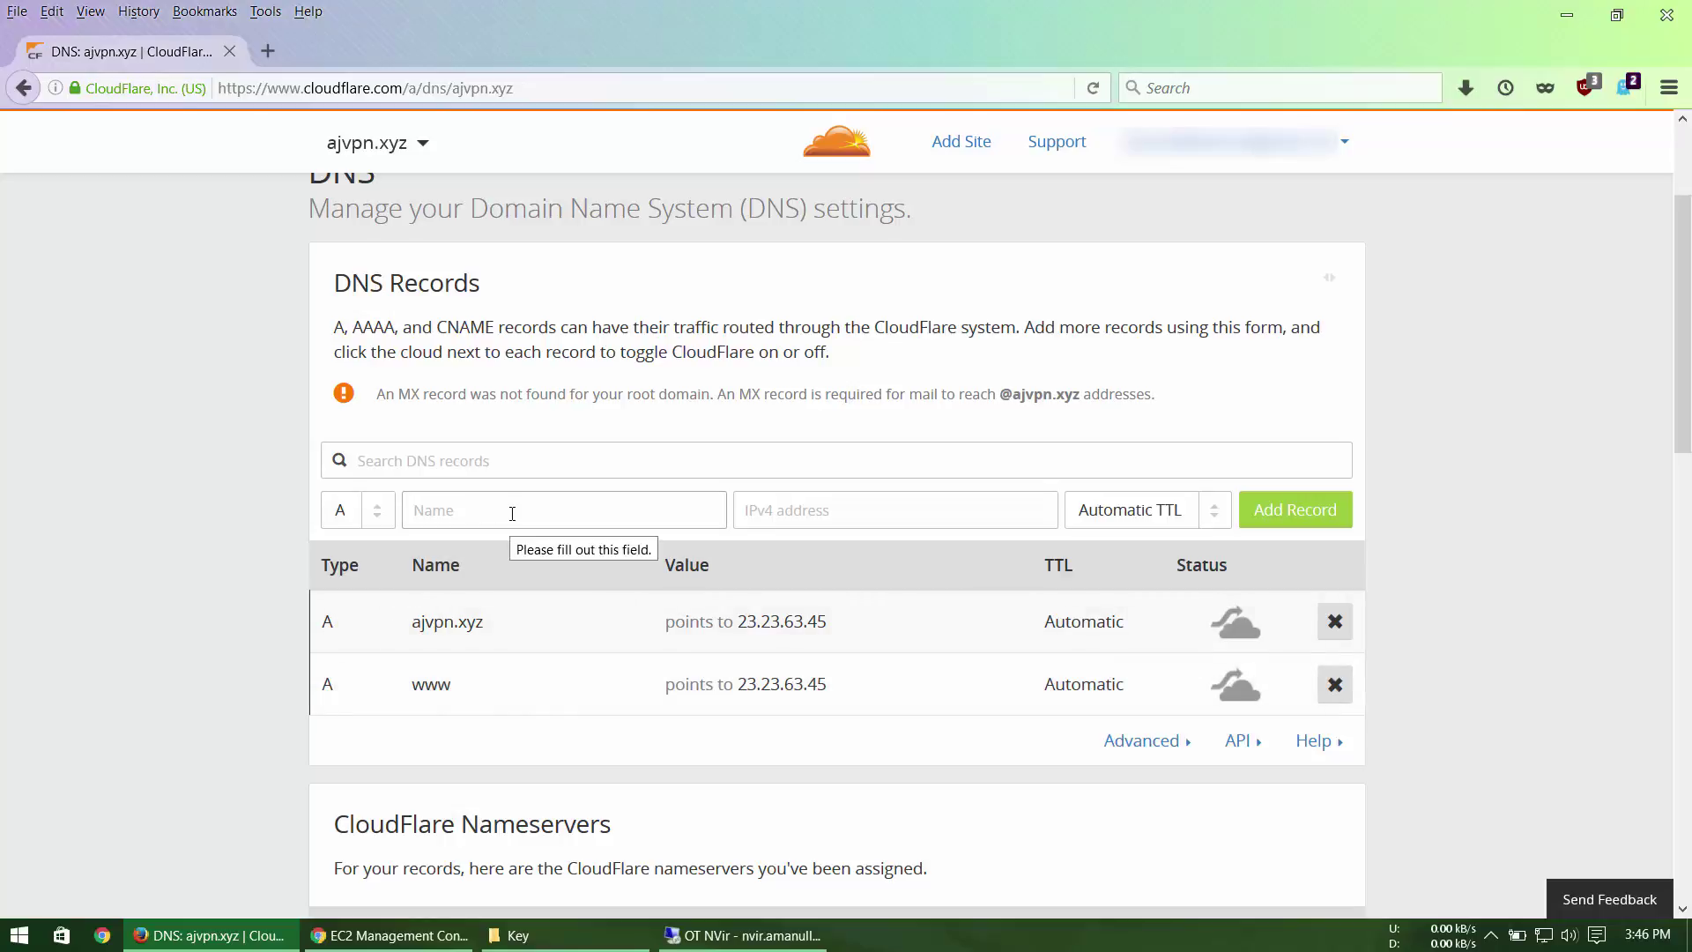
Add an A record named mysql pointing to the pasted IP 23.23.63.45.
click(885, 508)
key(ctrl+v)
click(50, 552)
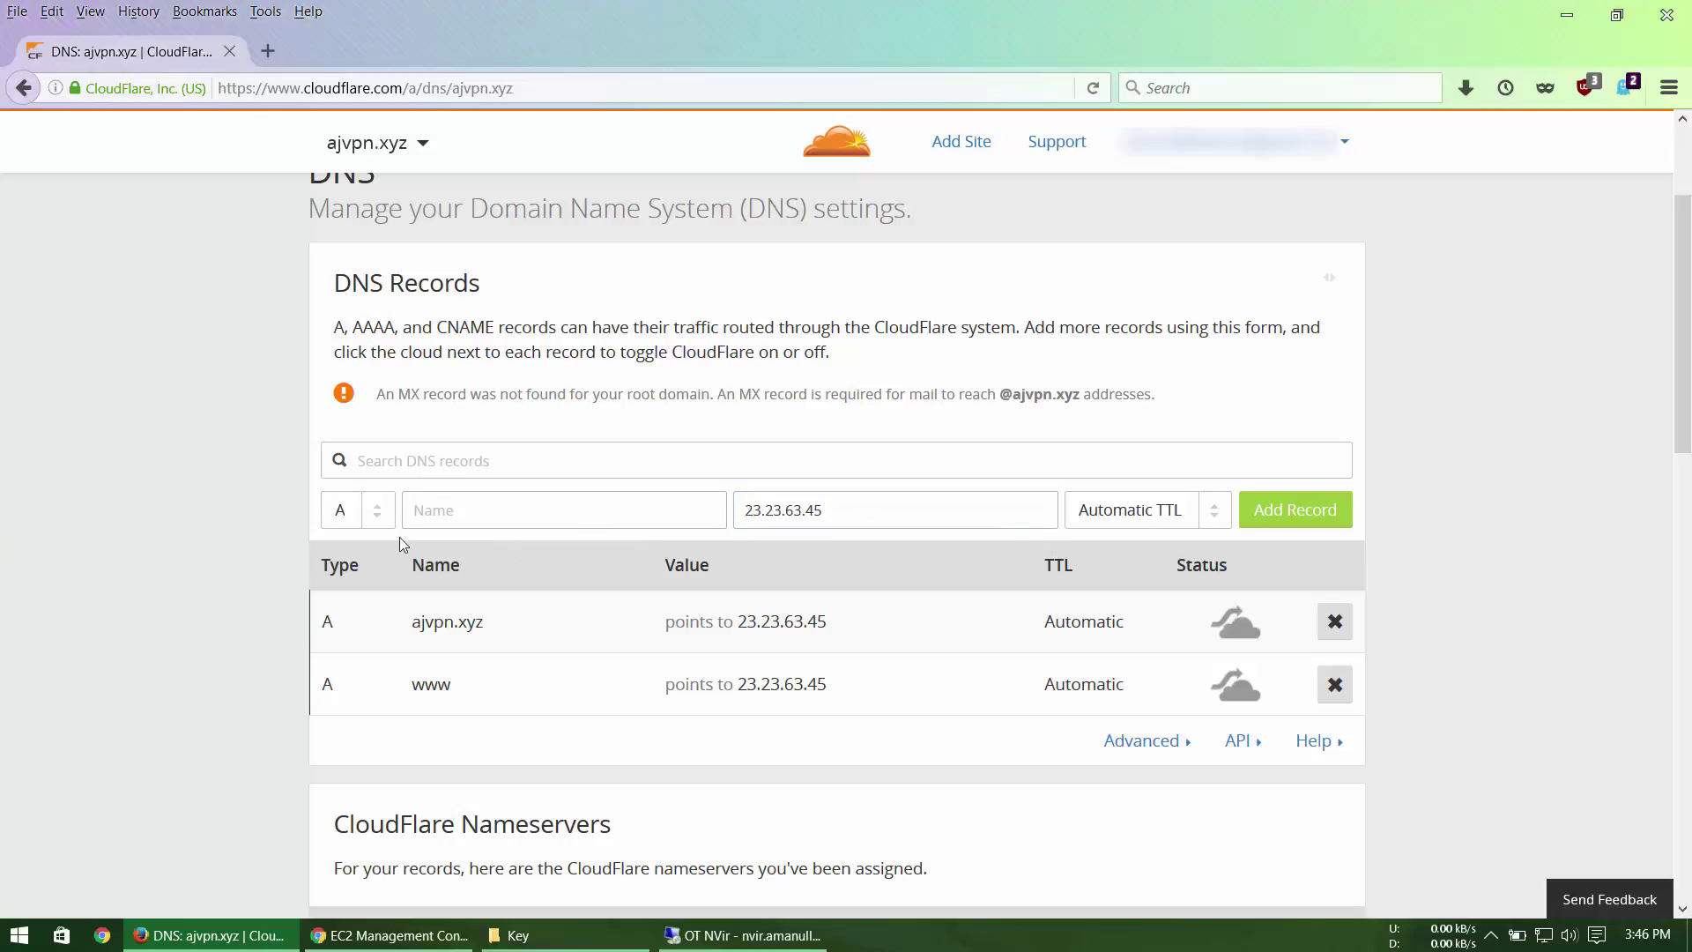
click(497, 507)
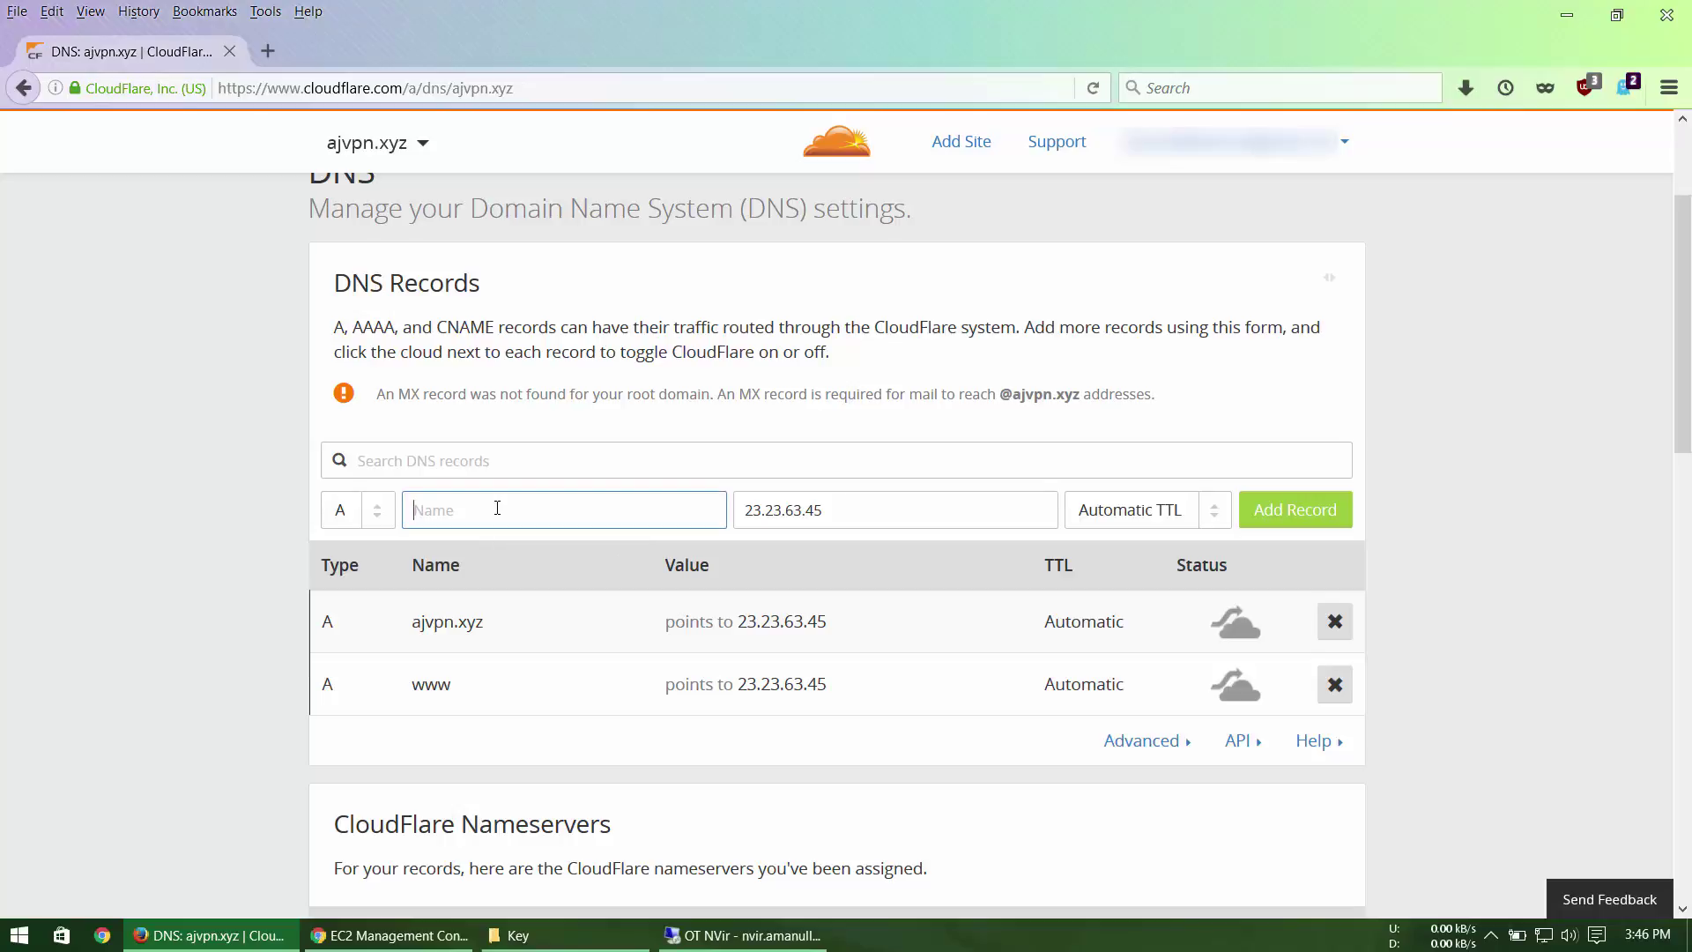
text(mysql)
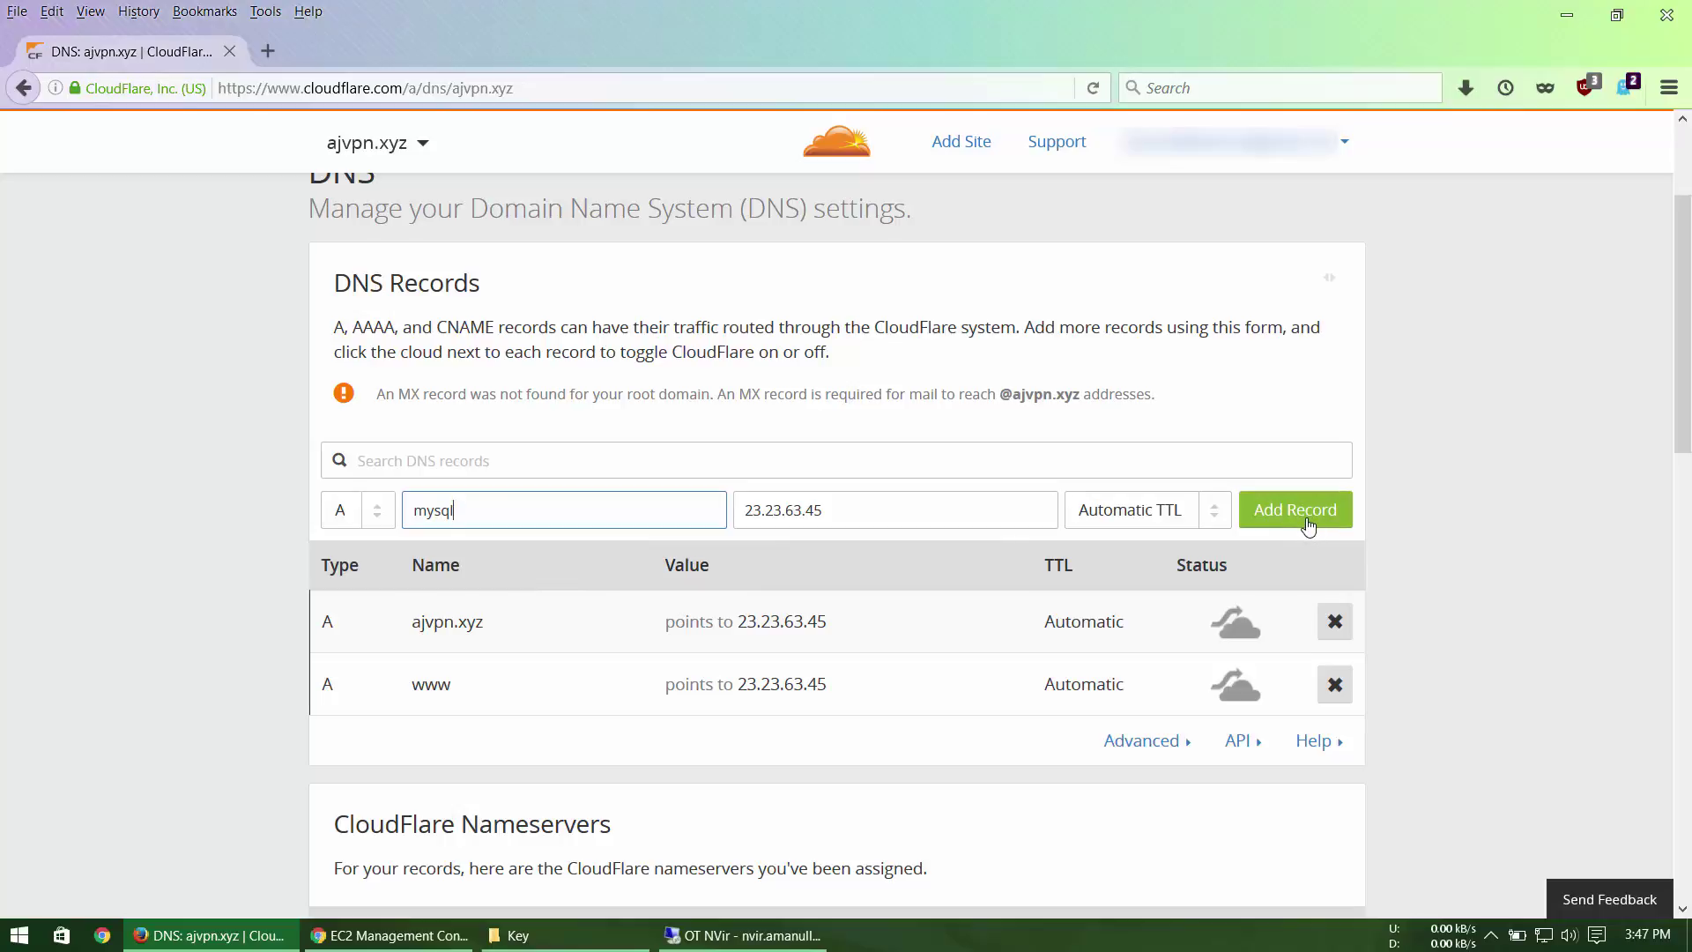
click(1308, 527)
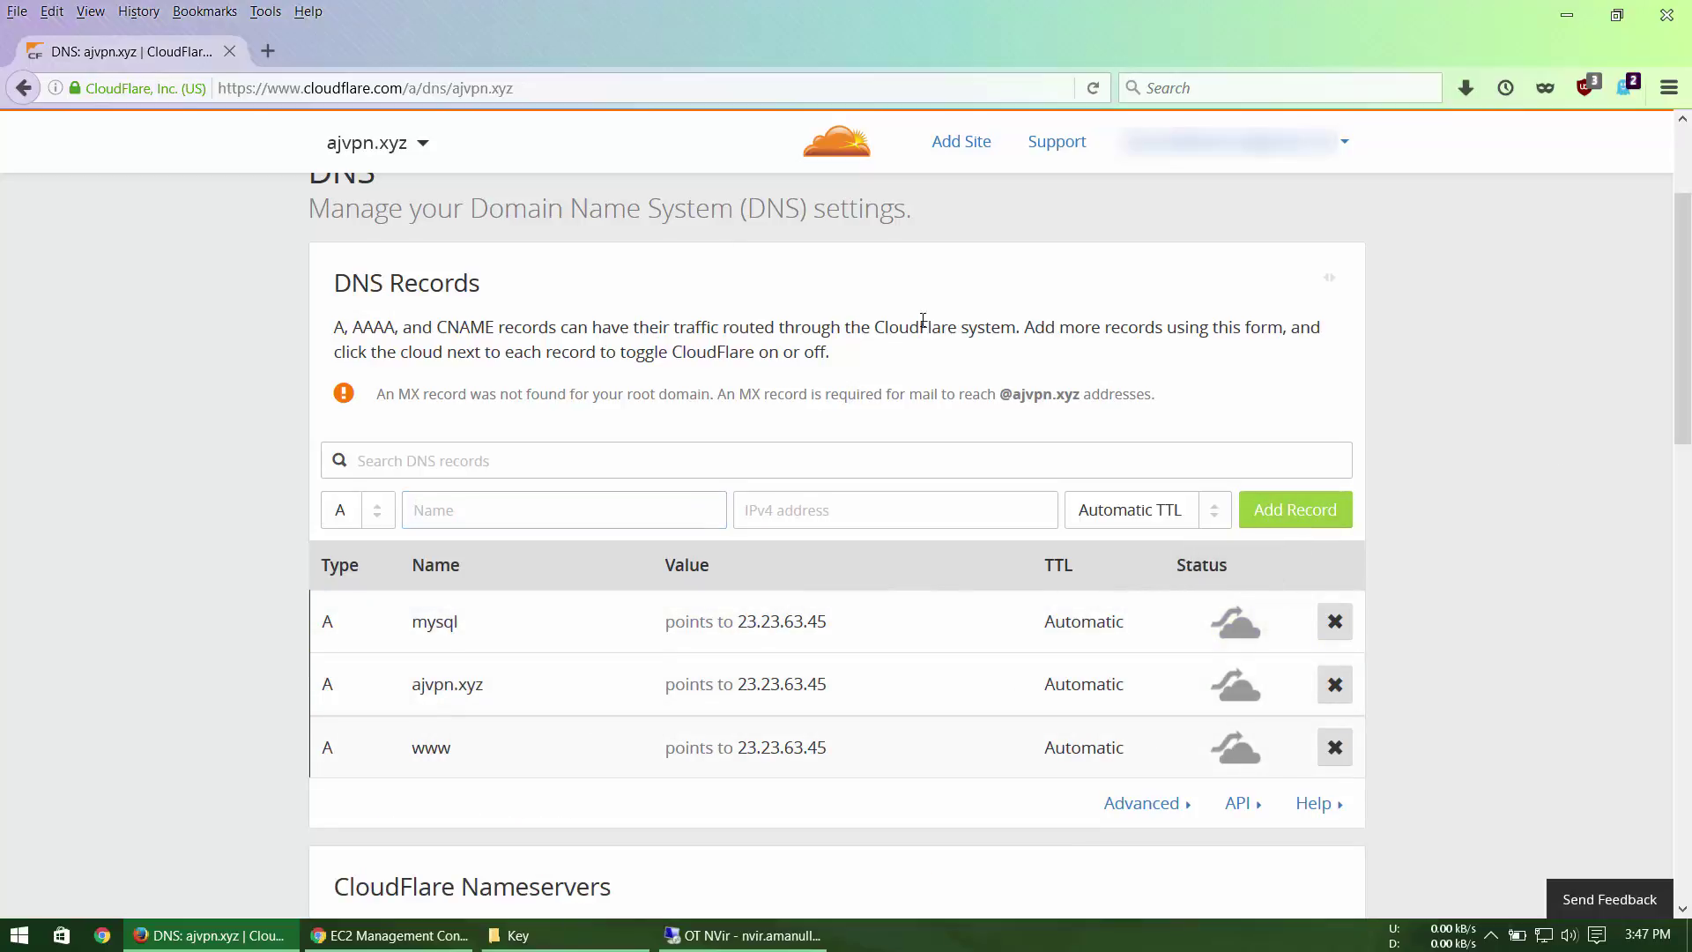
Minimise the CloudFlare and EC2 browser windows to show the desktop.
click(1567, 17)
click(772, 511)
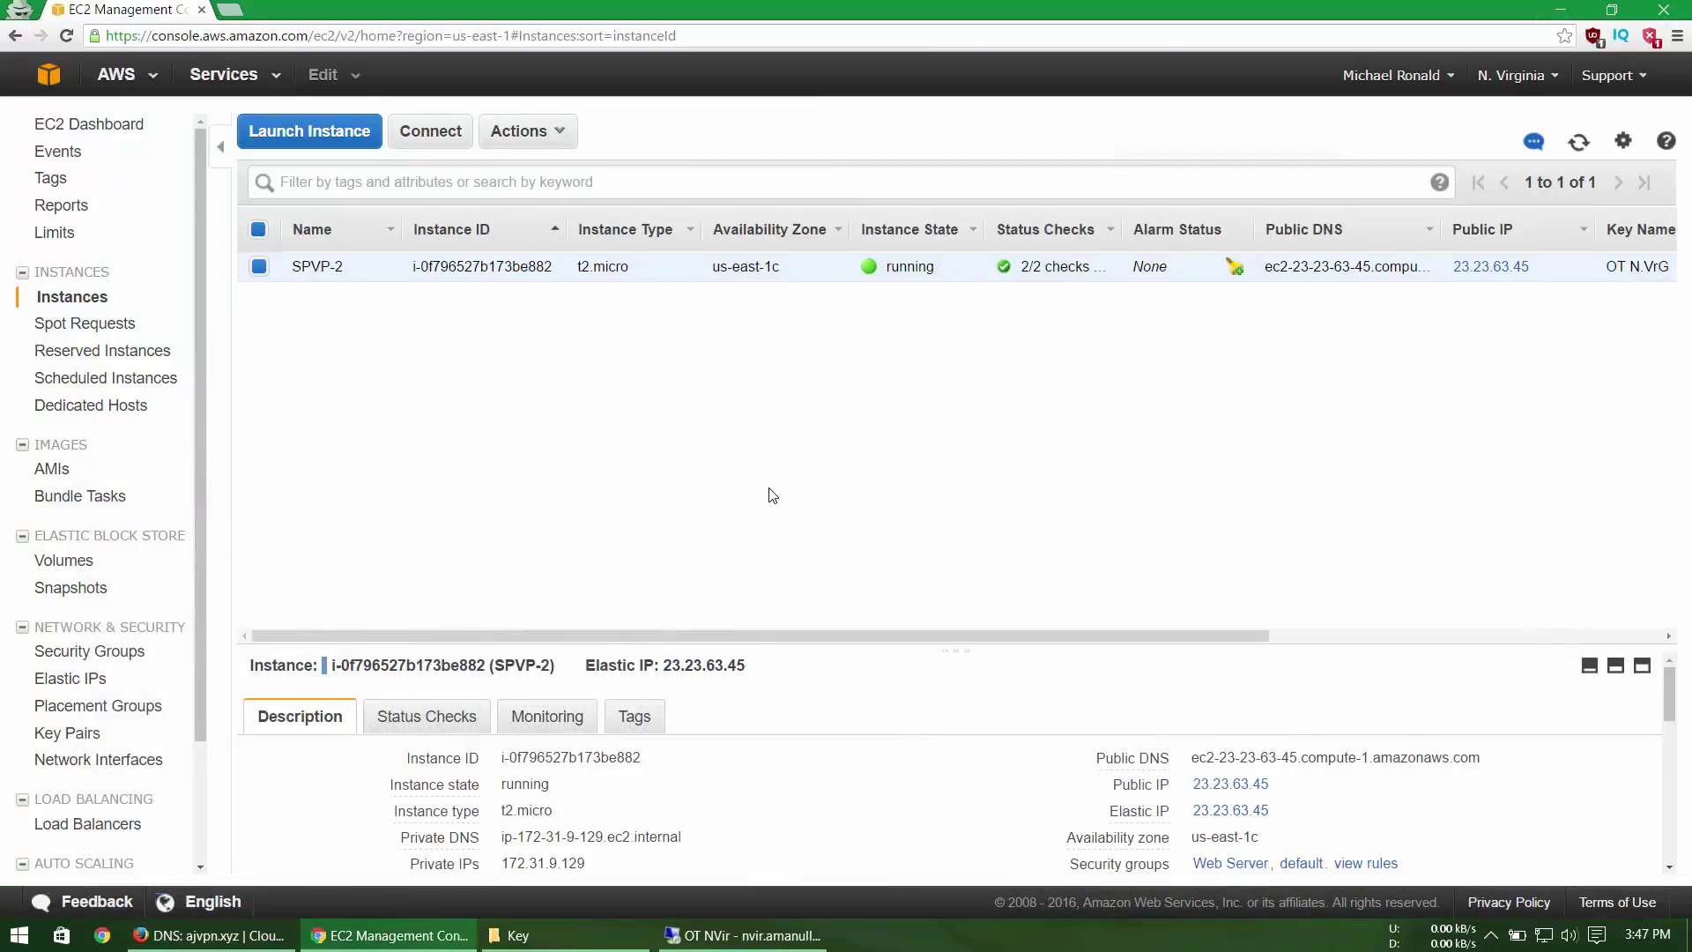
click(1560, 9)
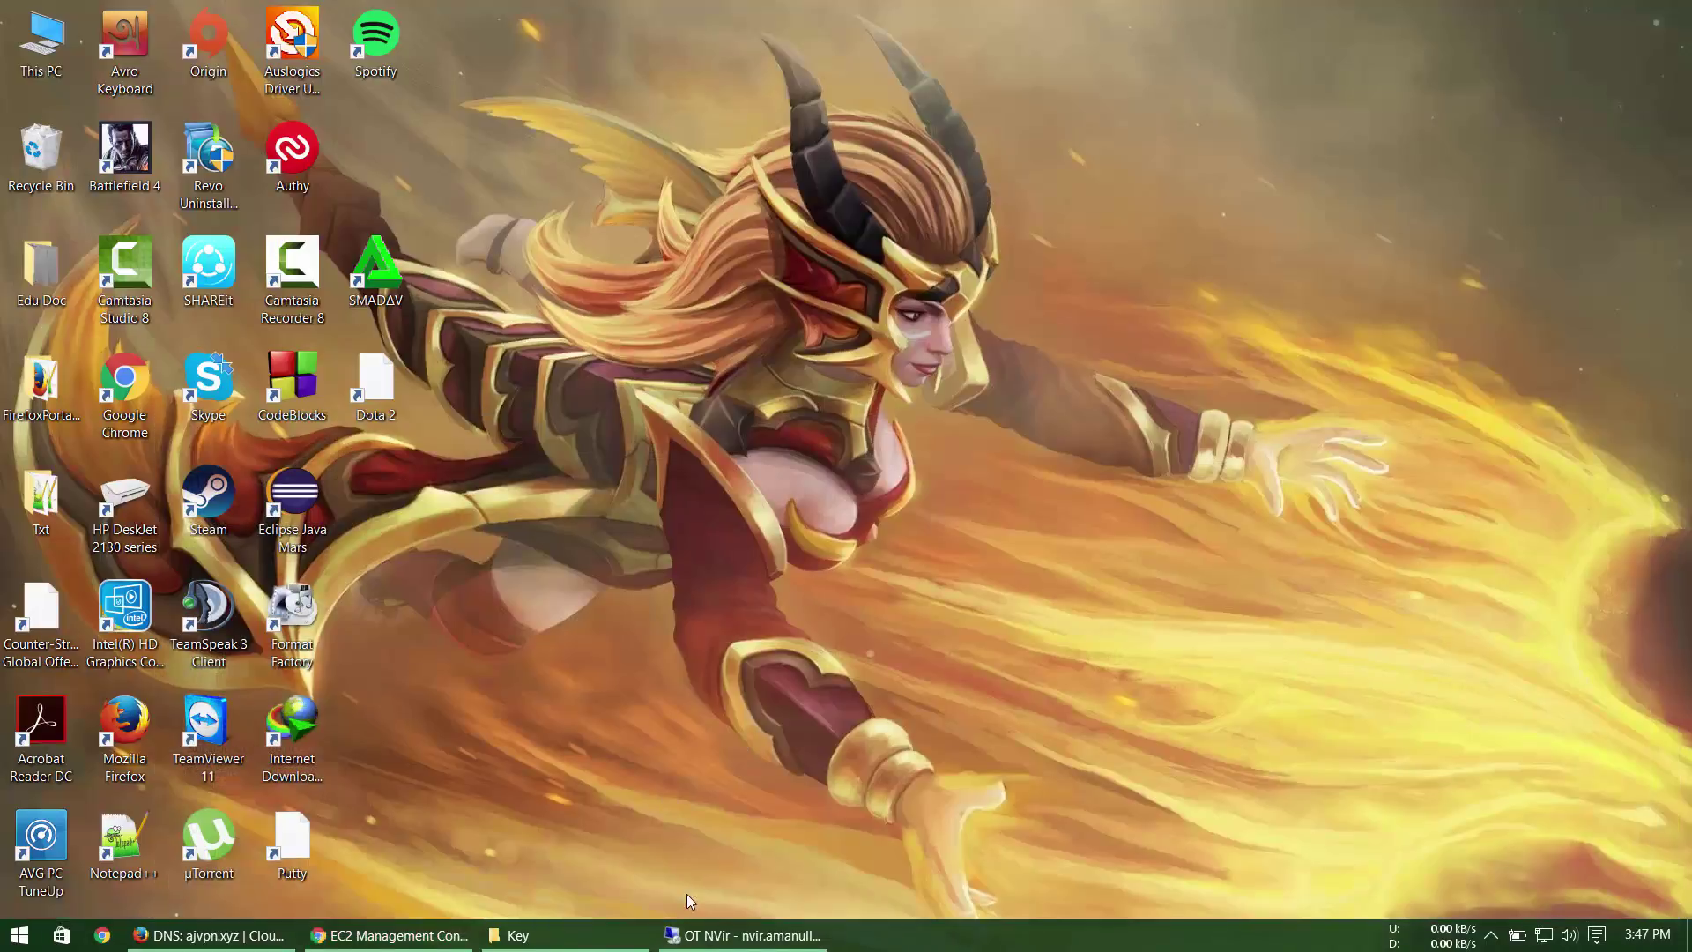
Launch Server Manager in the remote session, try the Add Roles wizard, then close both.
click(716, 935)
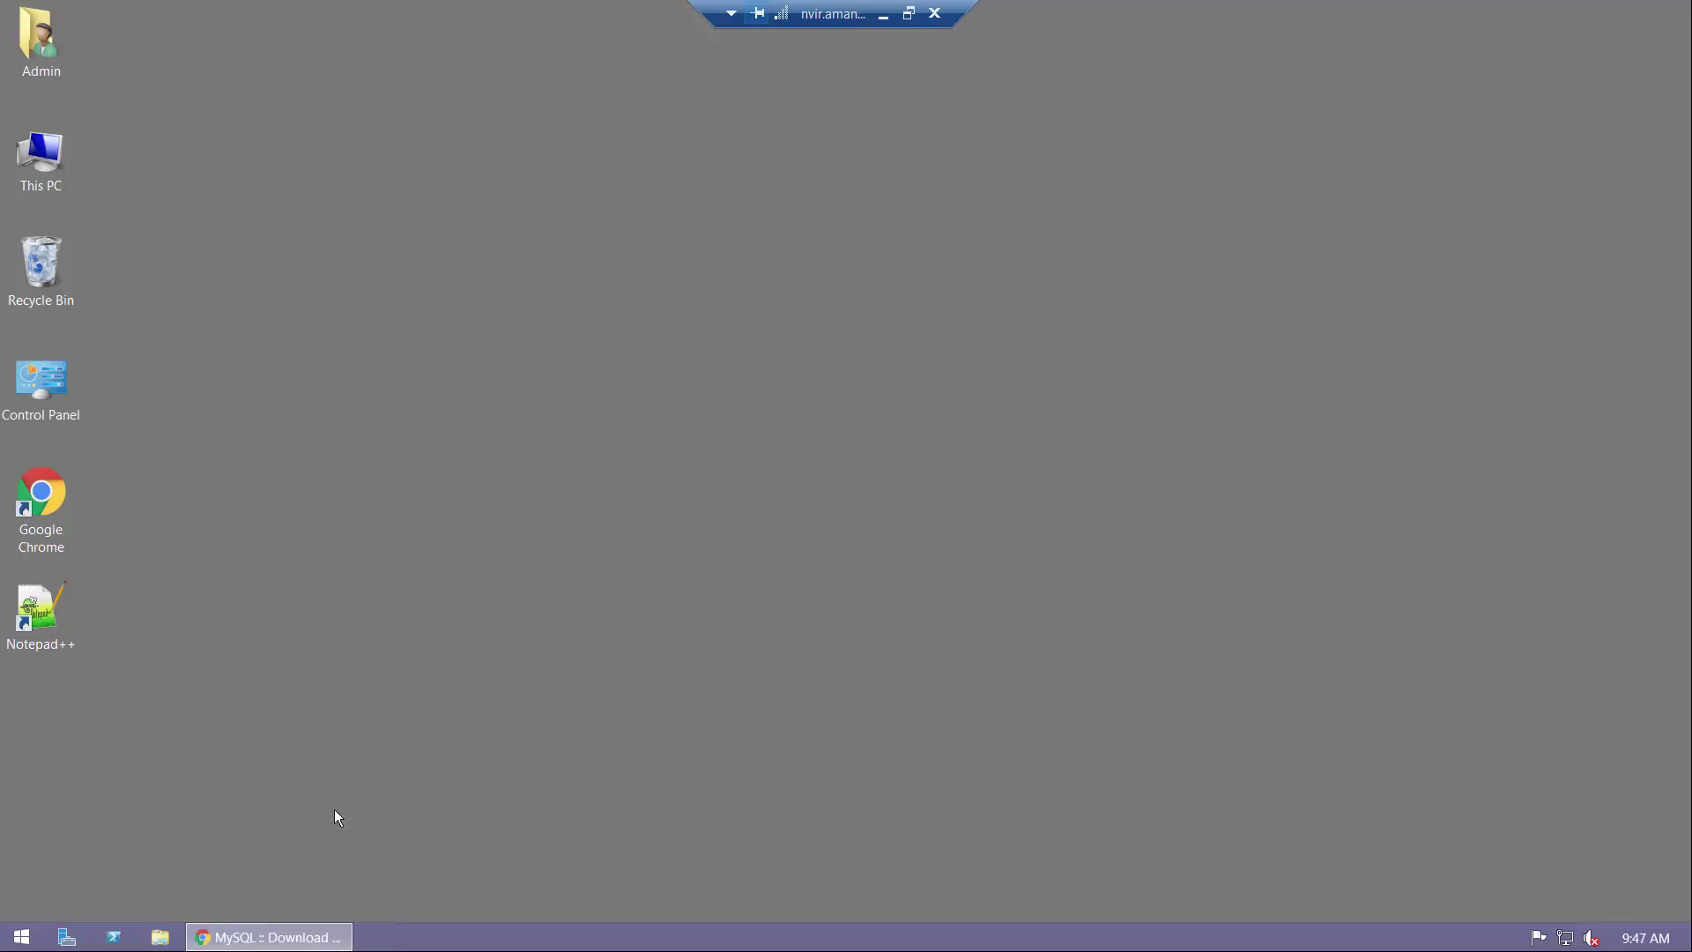
click(67, 937)
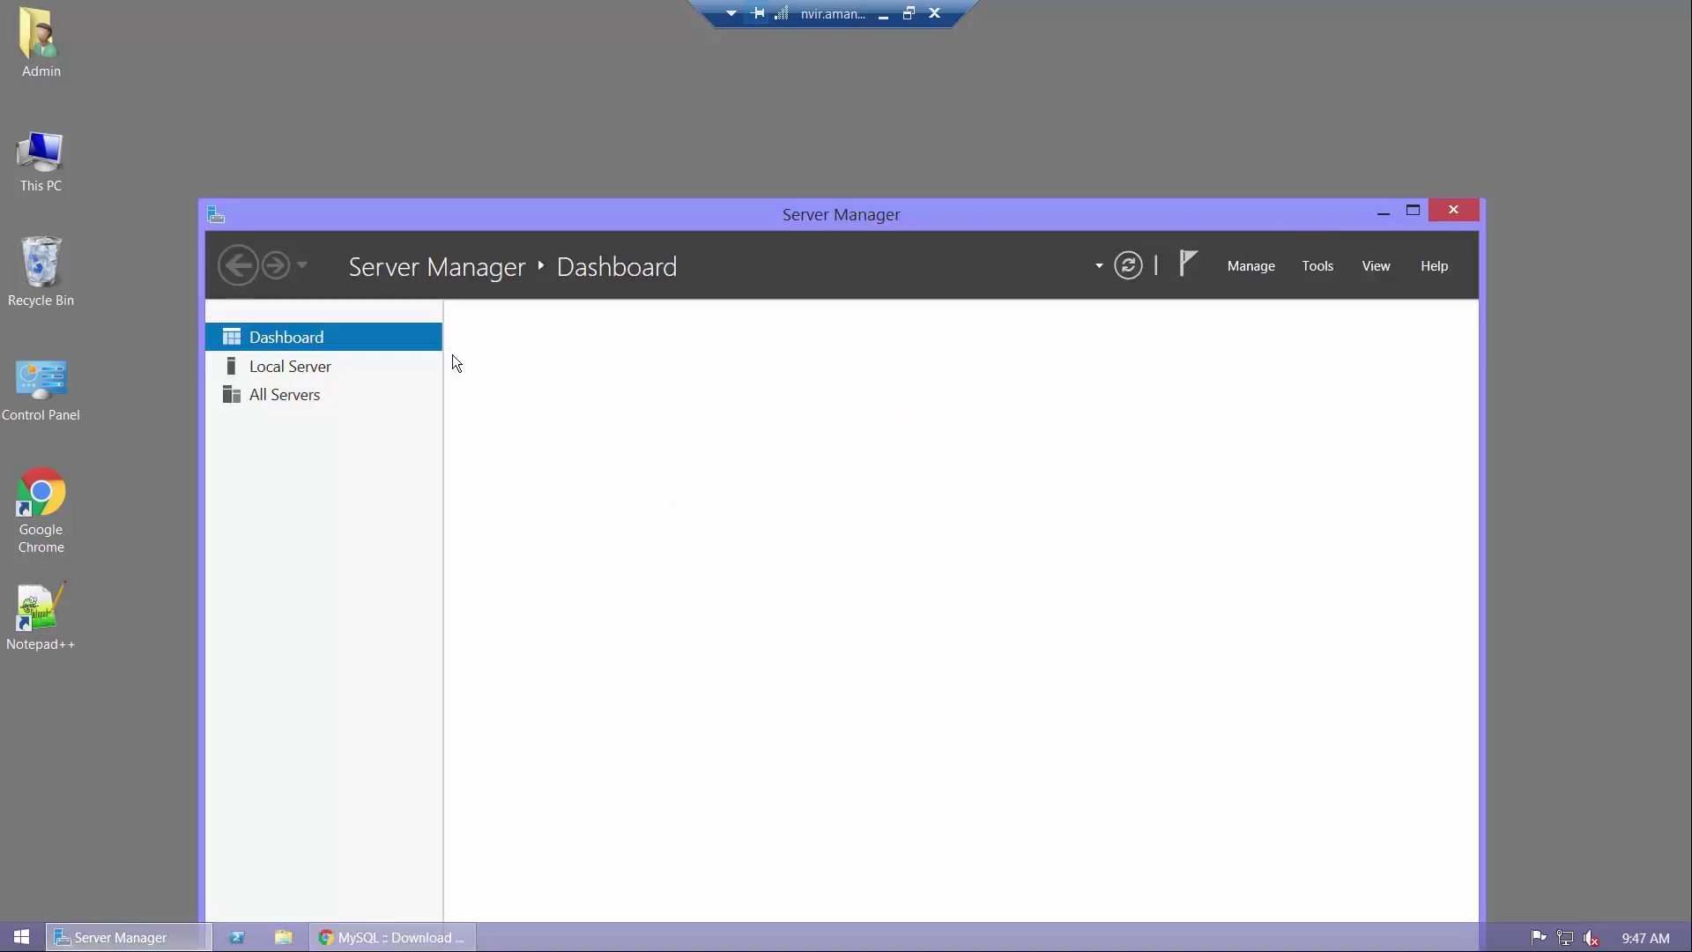
drag(924, 216, 913, 88)
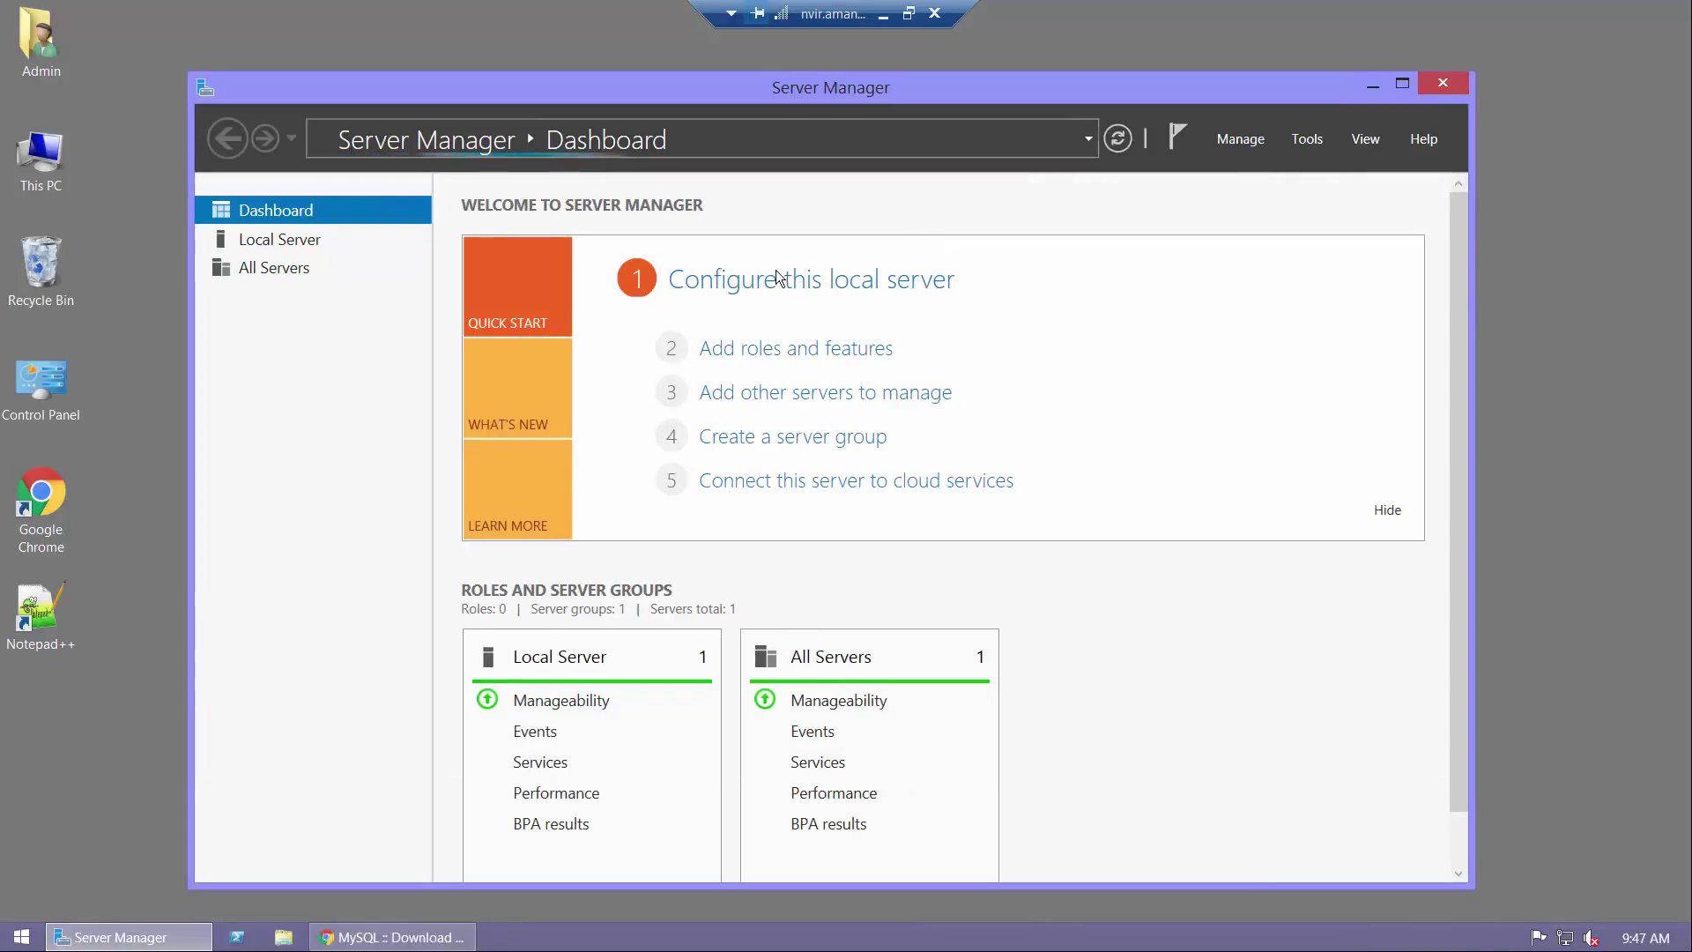
click(747, 362)
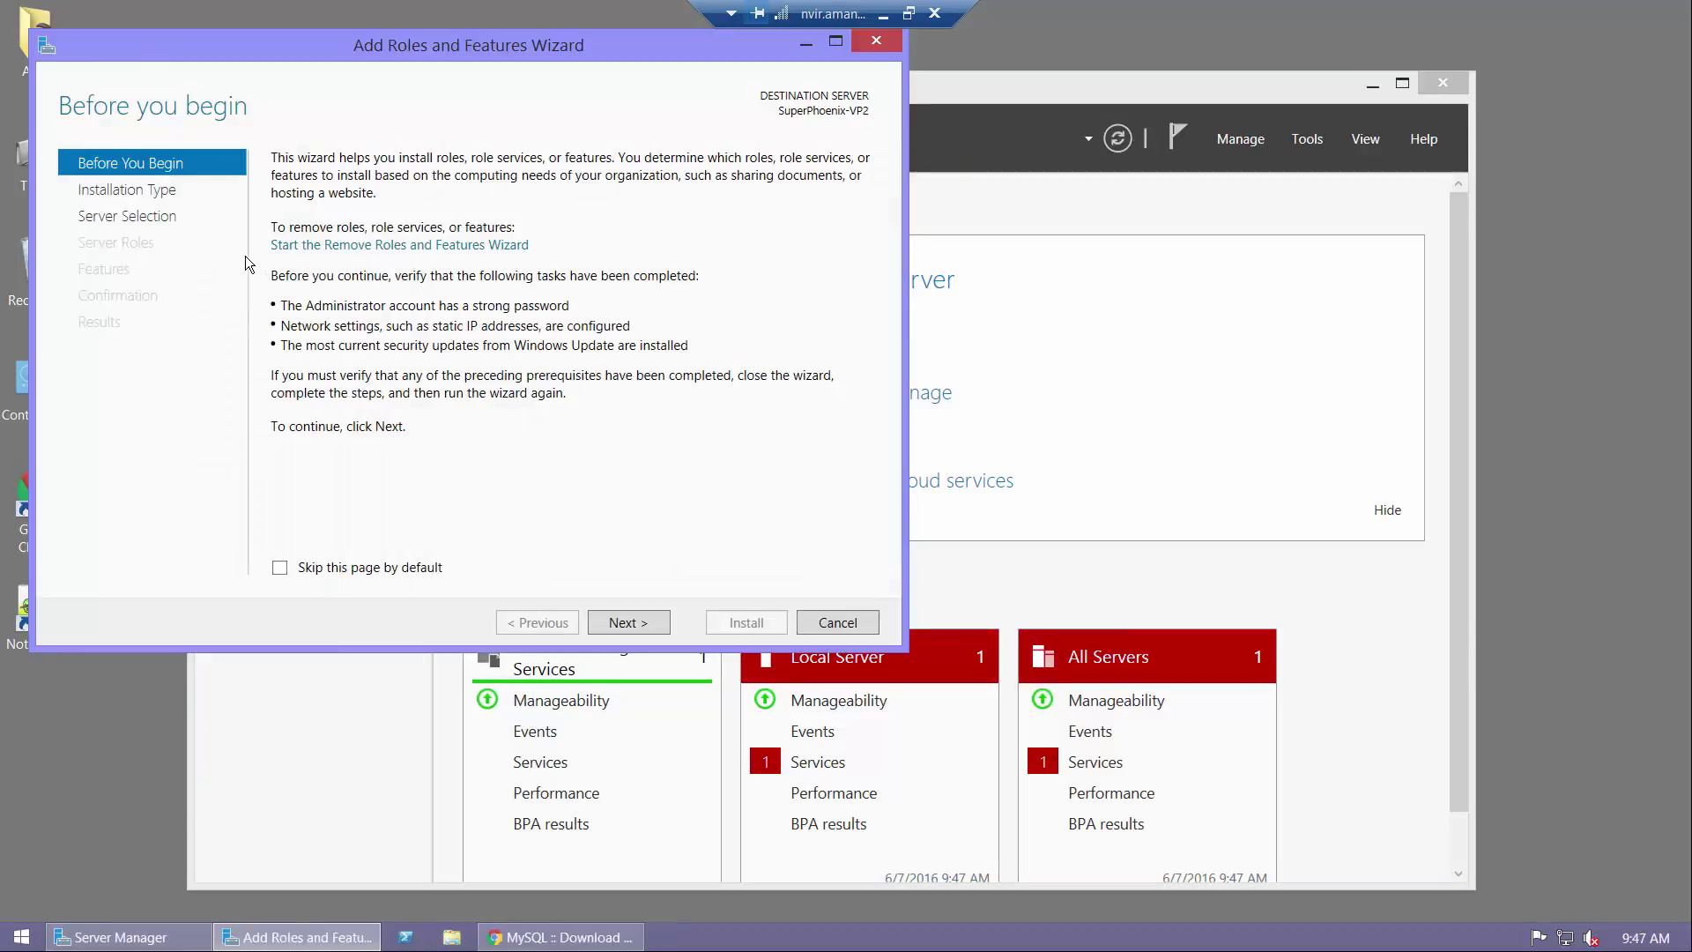
click(151, 220)
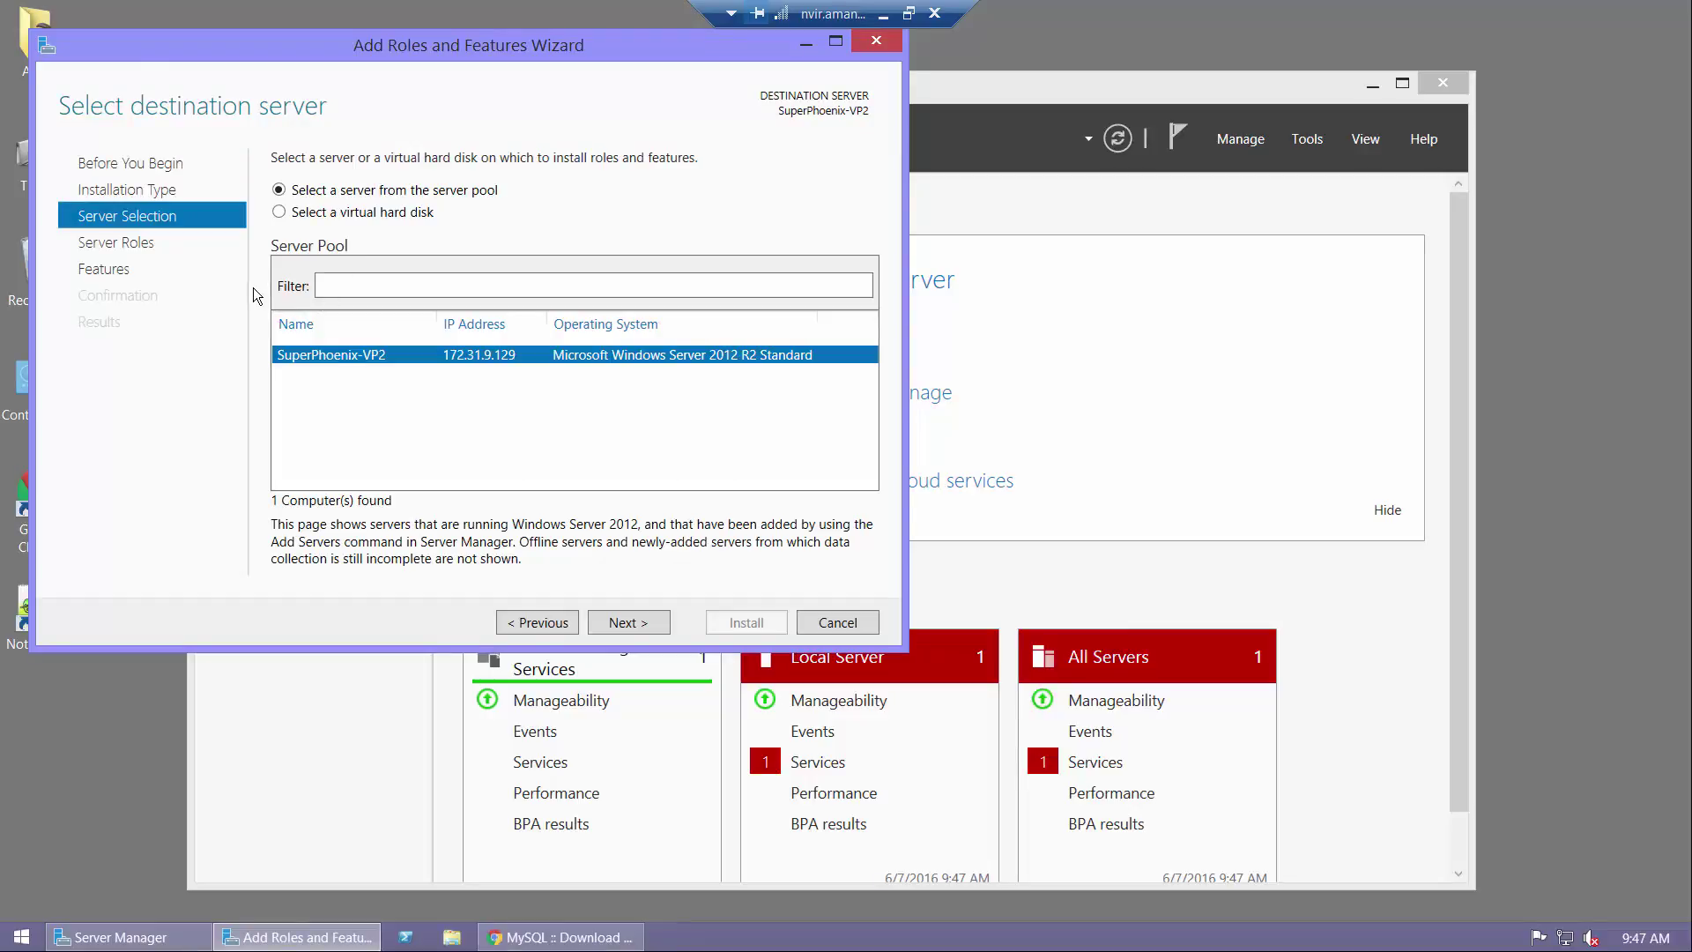
click(119, 247)
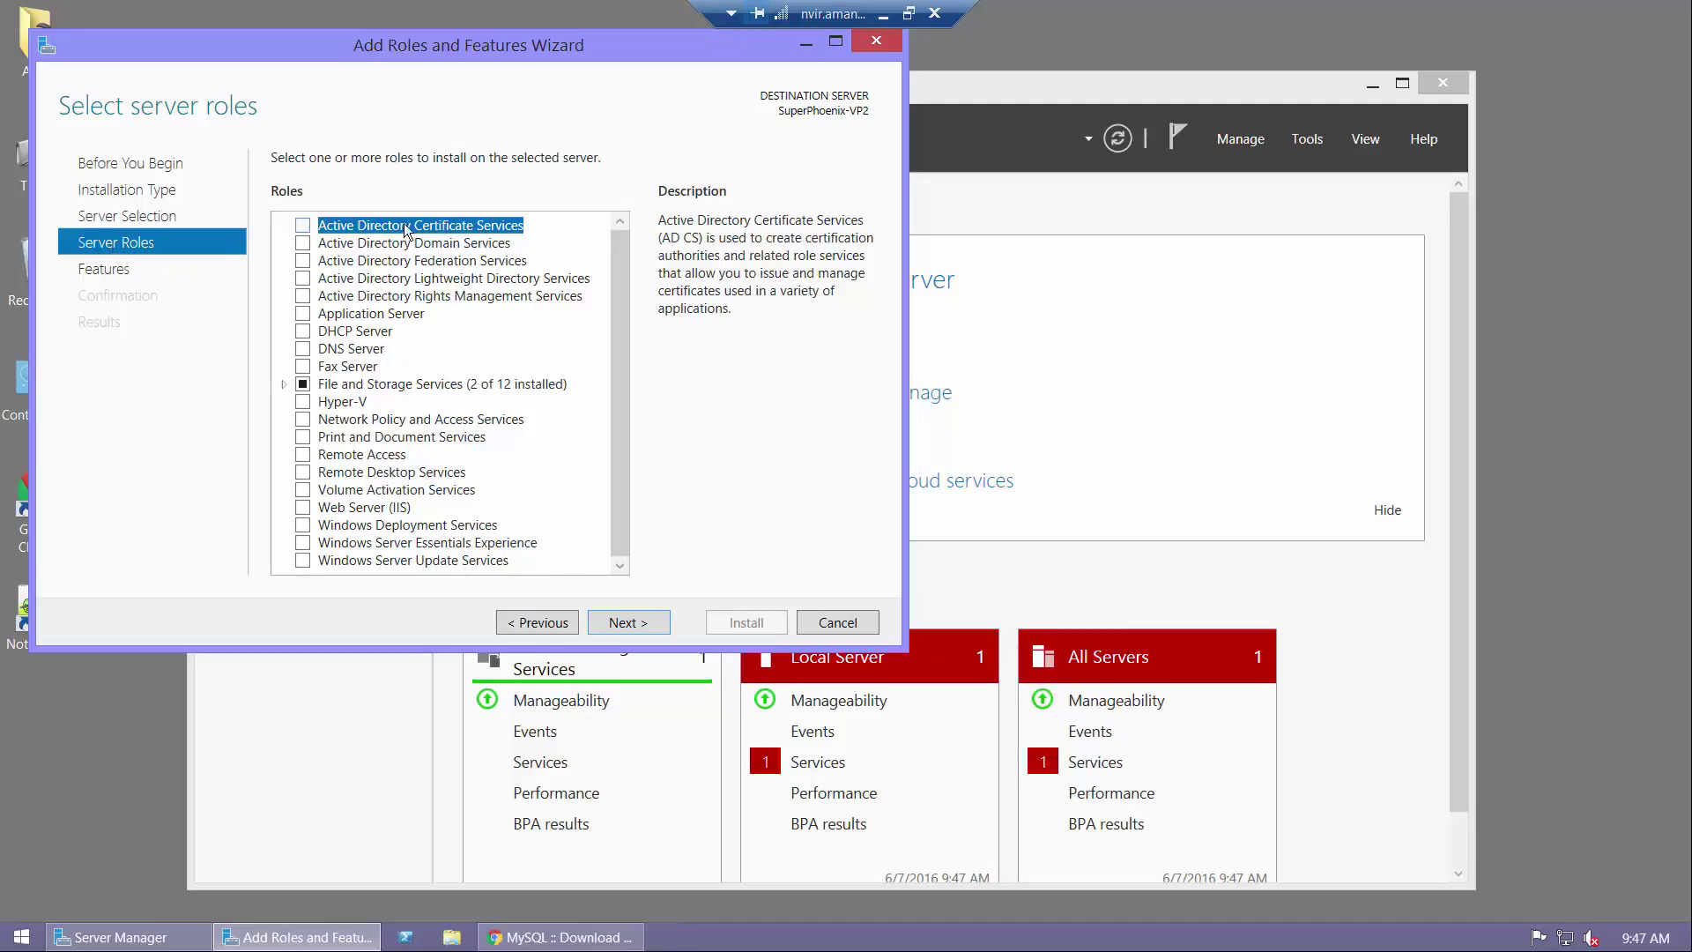
click(896, 48)
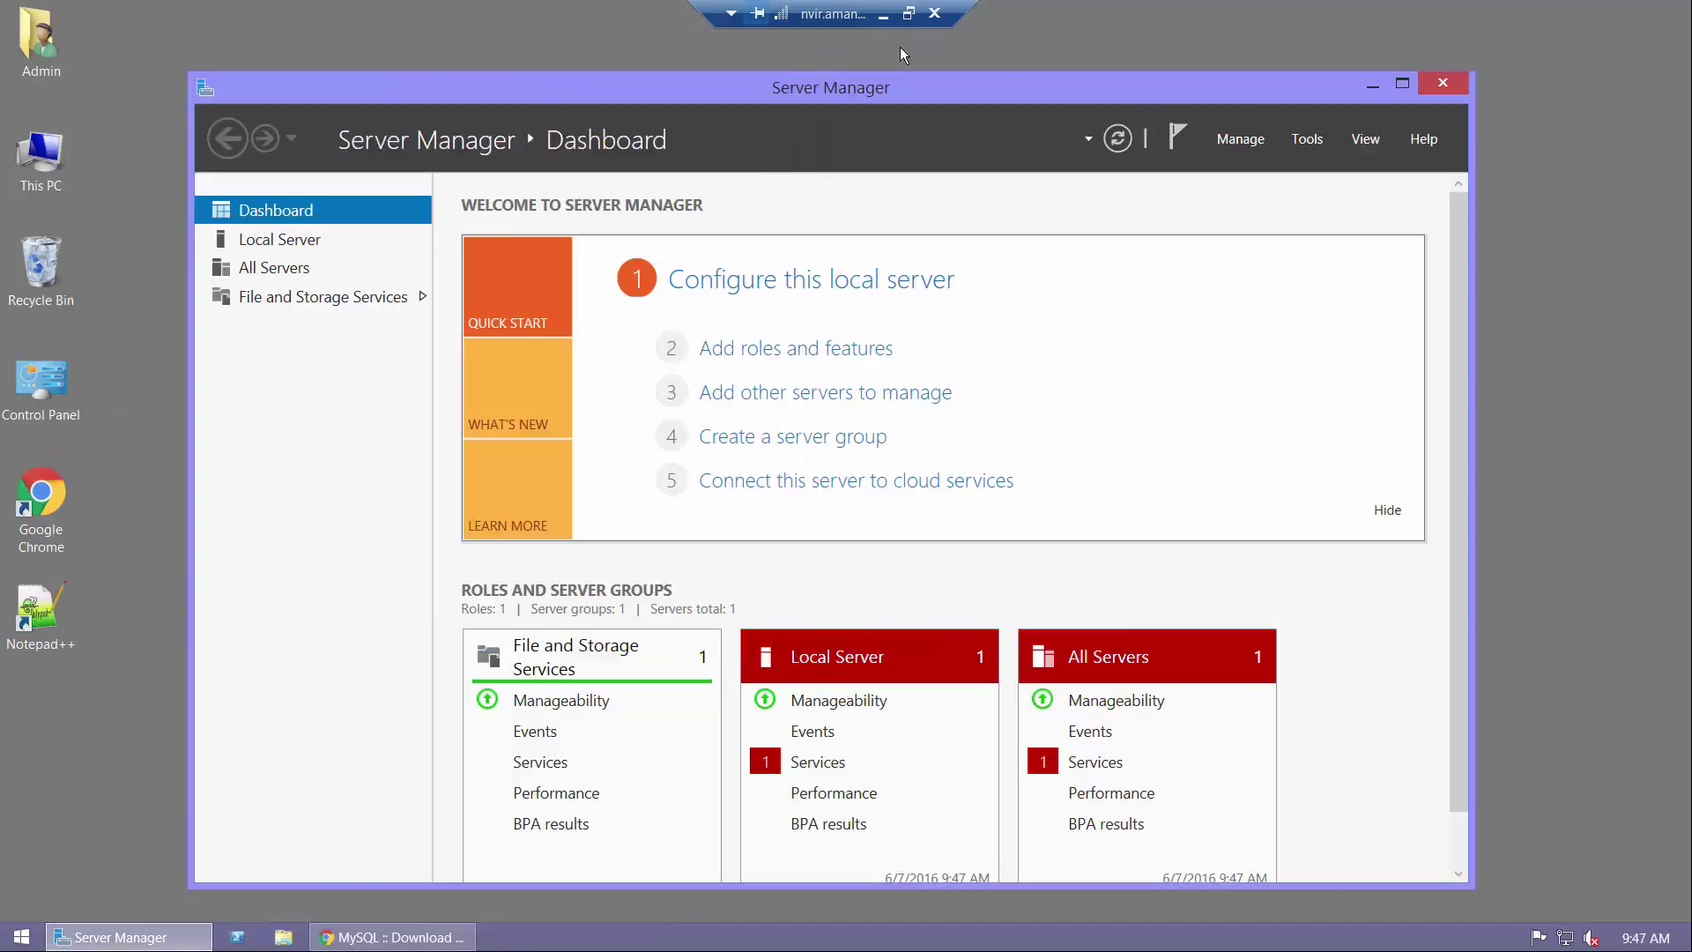
click(1442, 83)
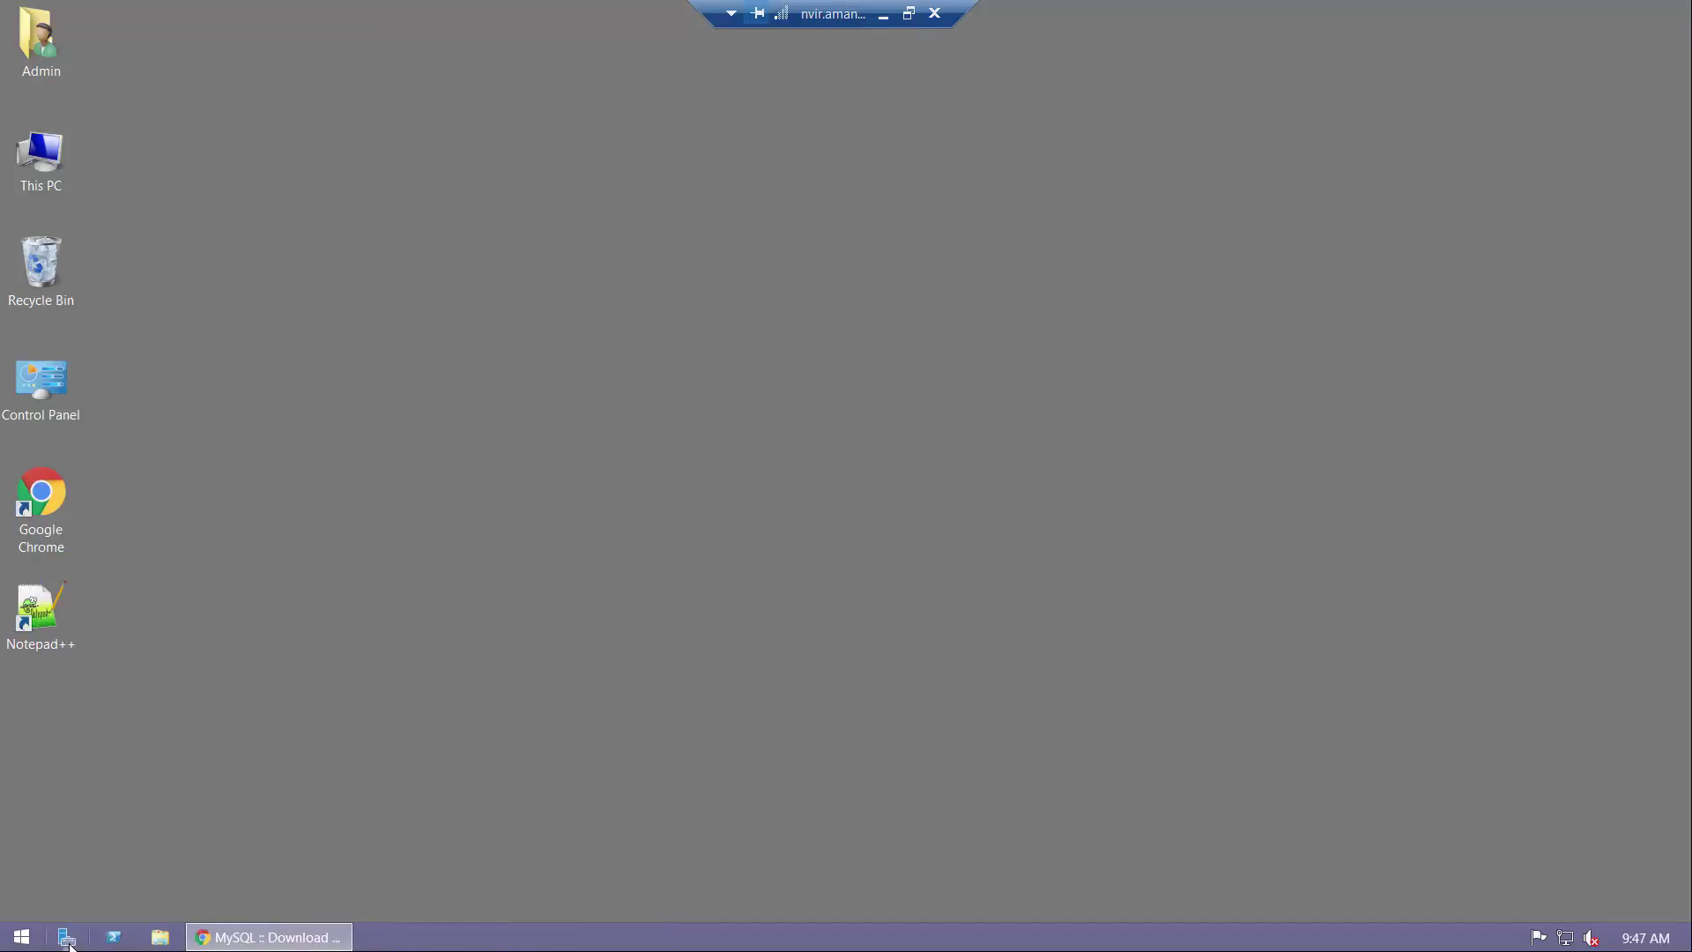
Restart the Add Roles wizard and tick Web Server (IIS) with its management tools.
click(67, 937)
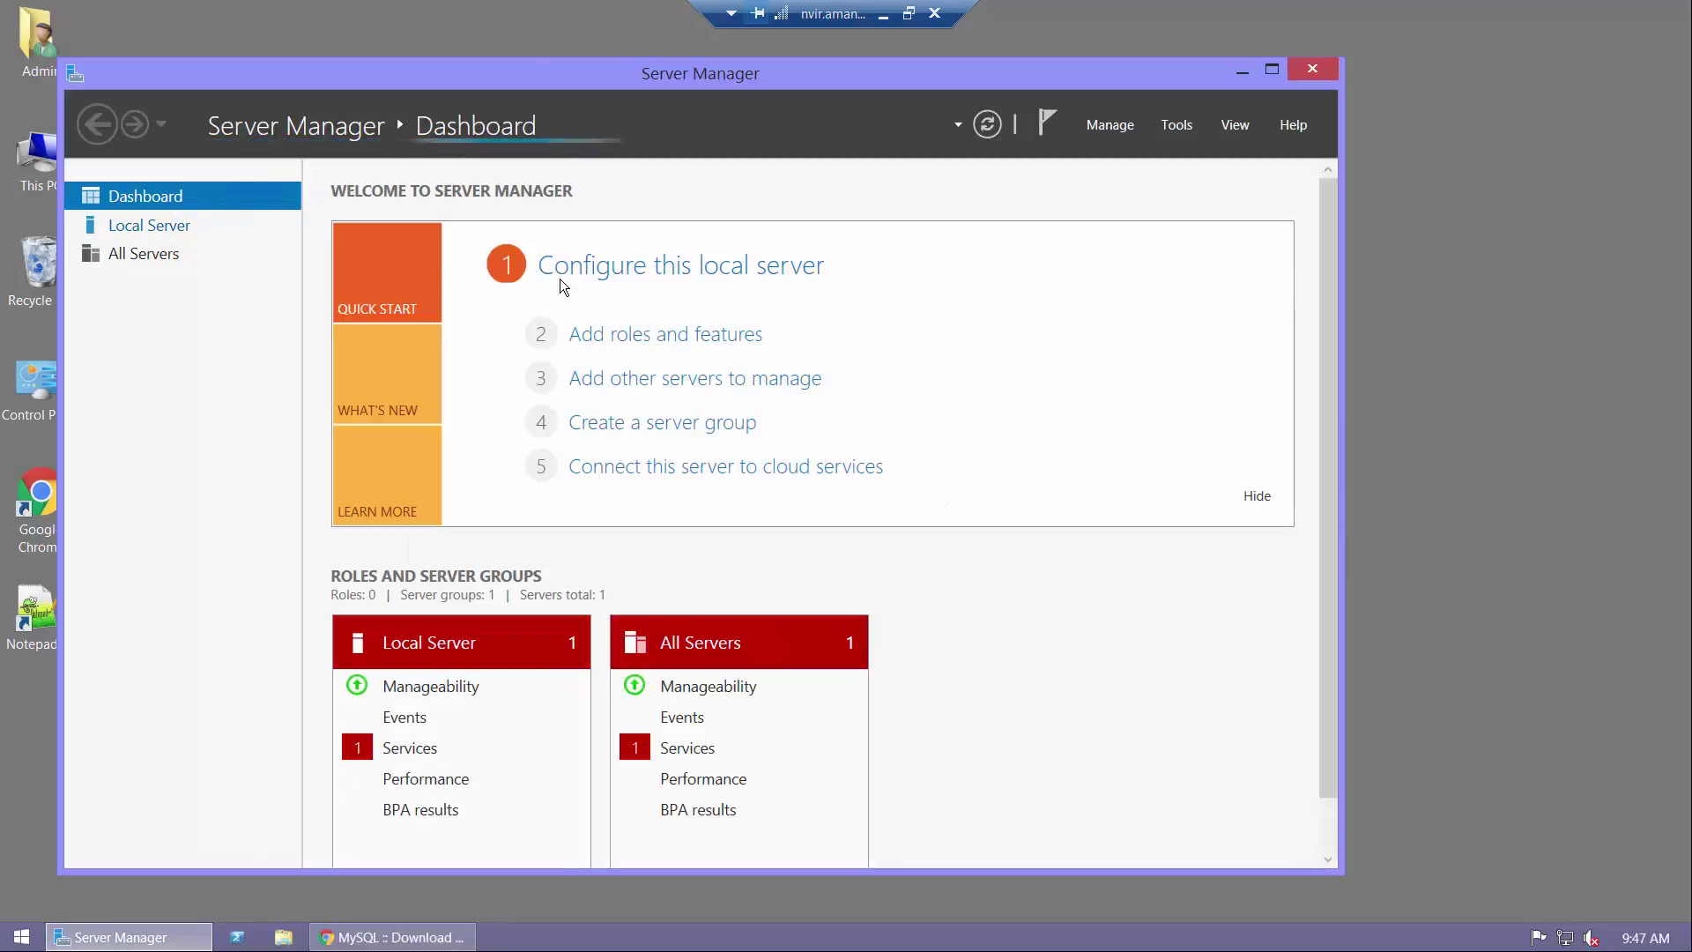
click(615, 336)
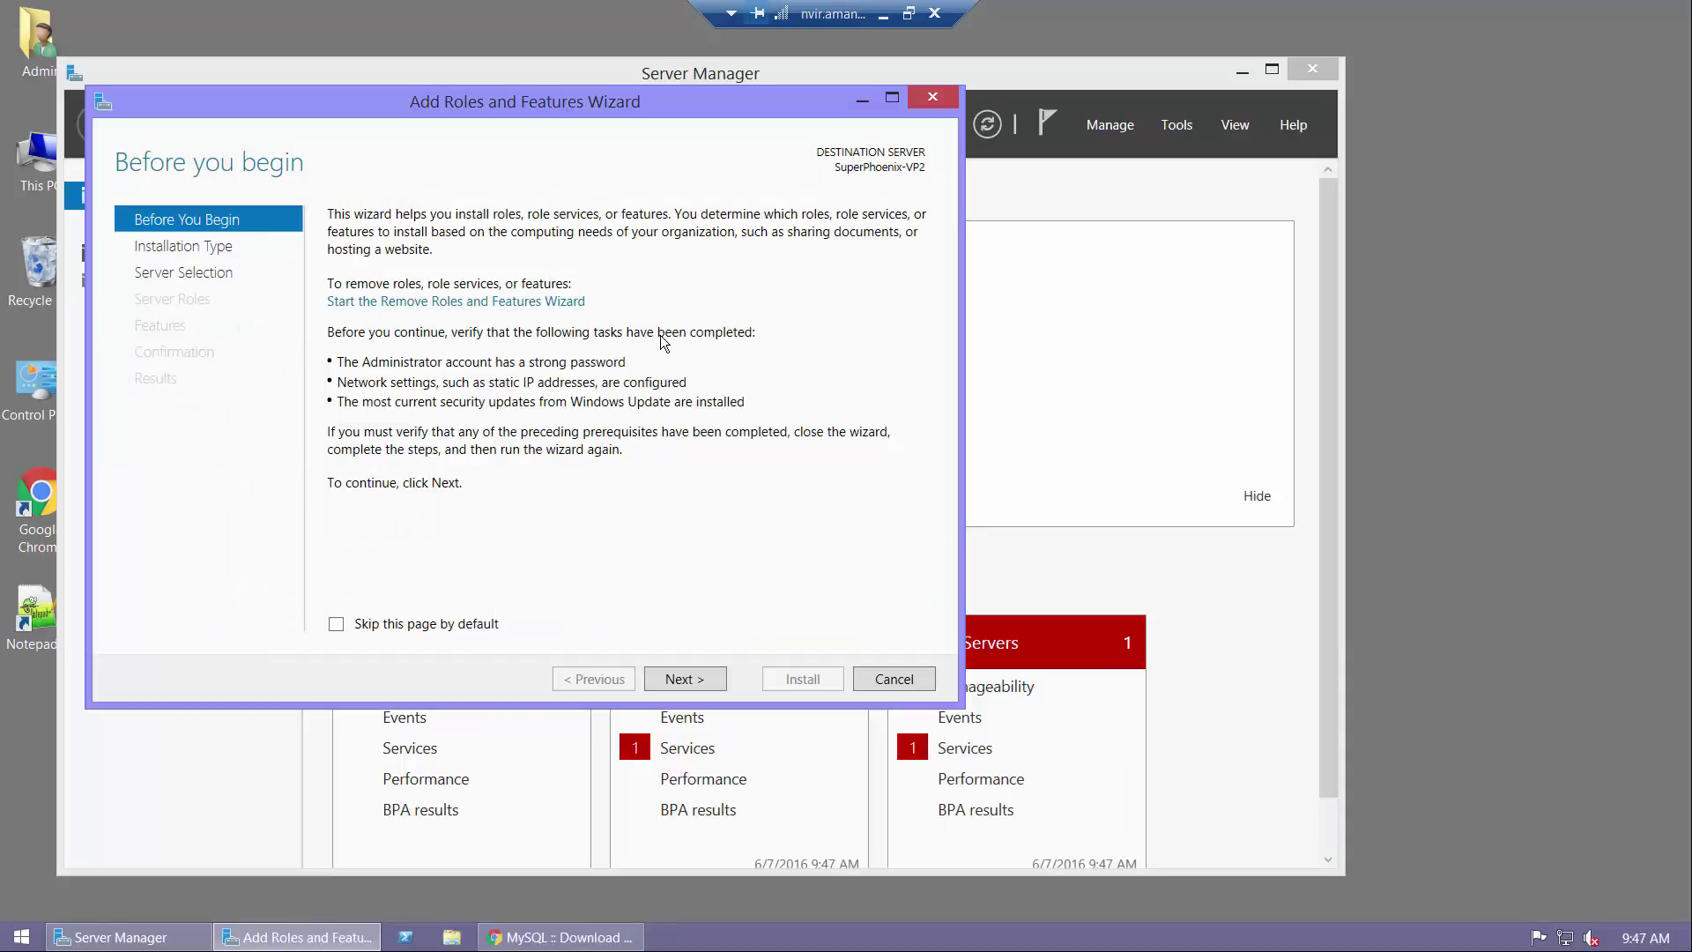
click(179, 273)
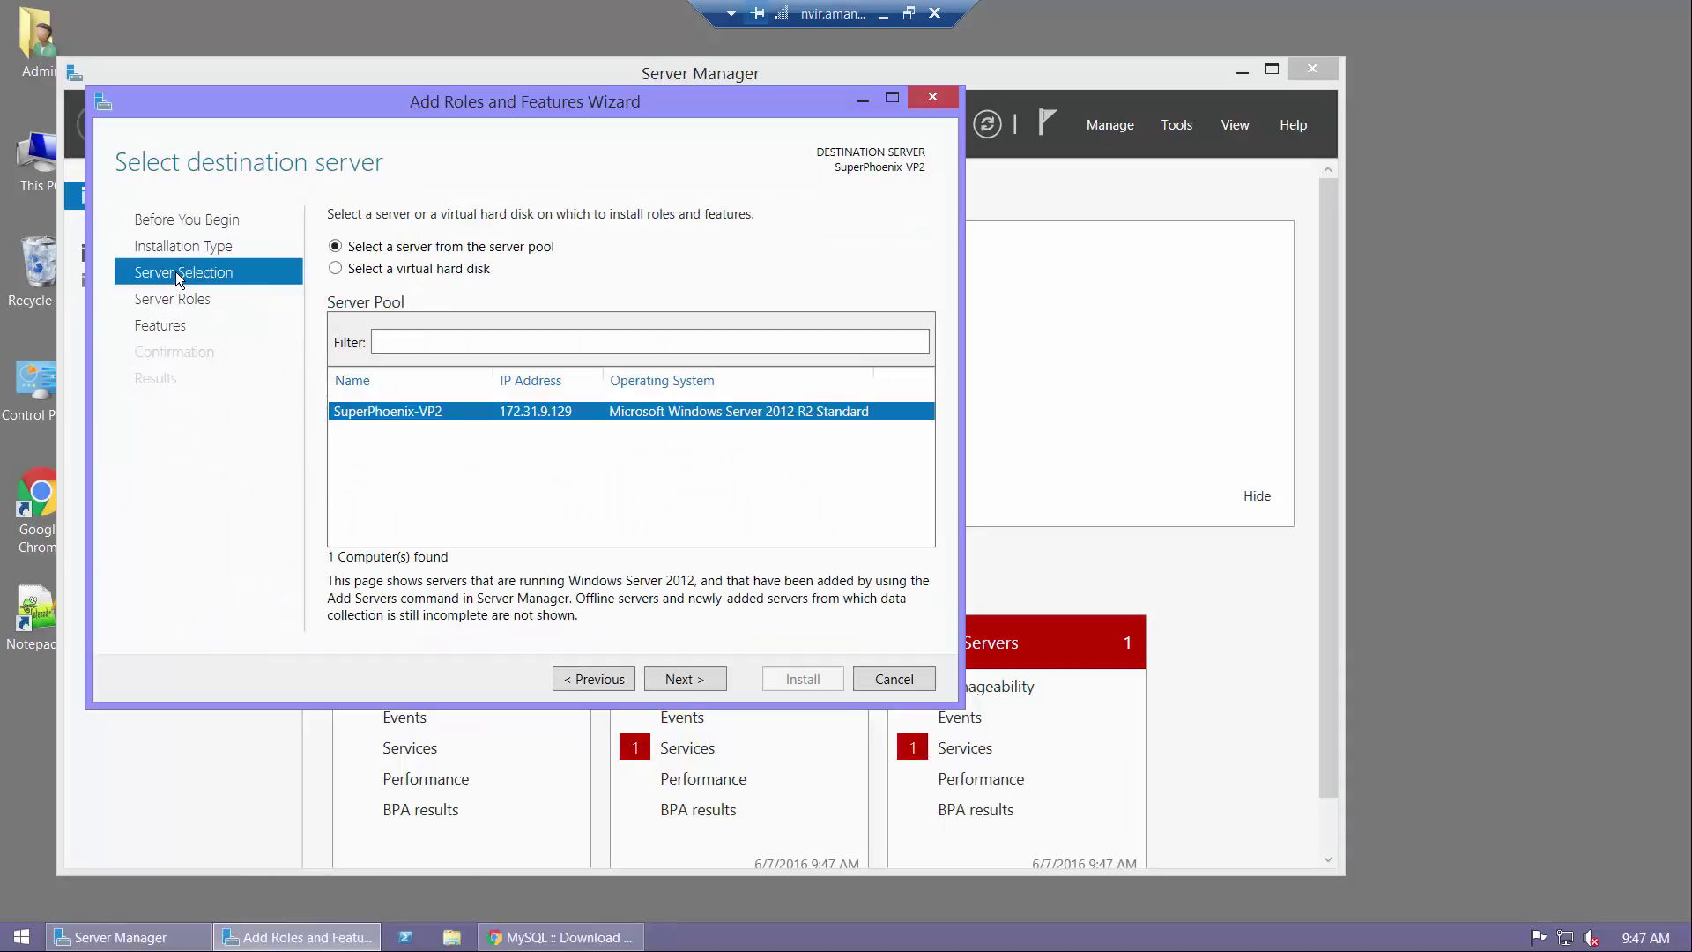
click(157, 303)
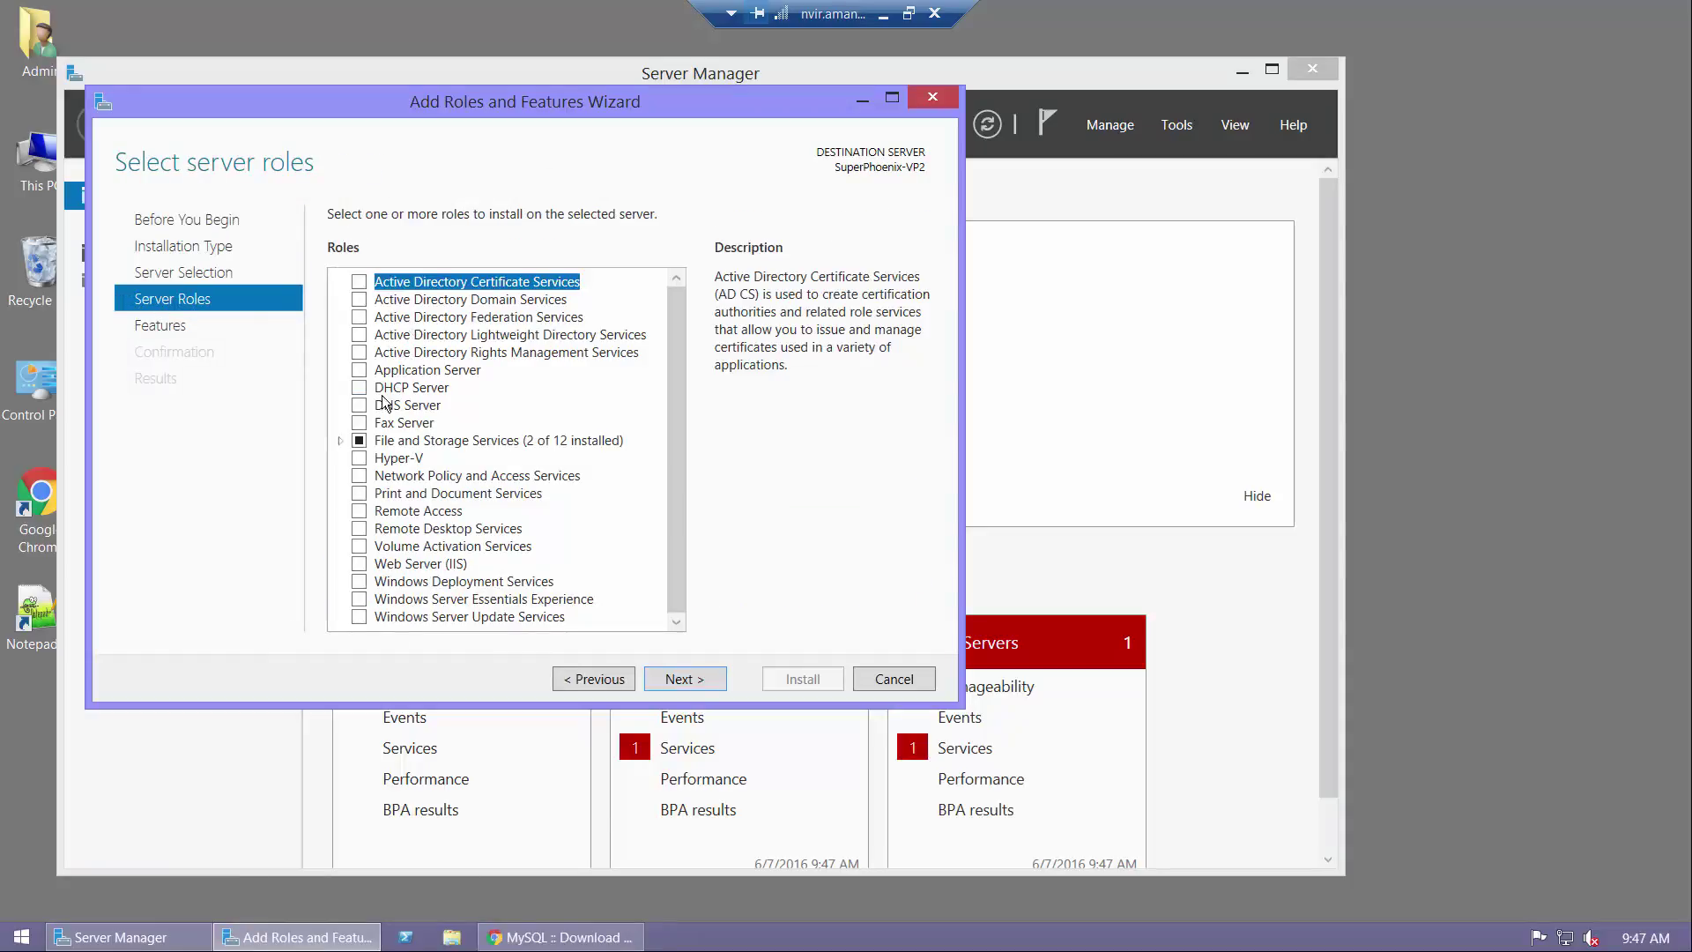
click(359, 565)
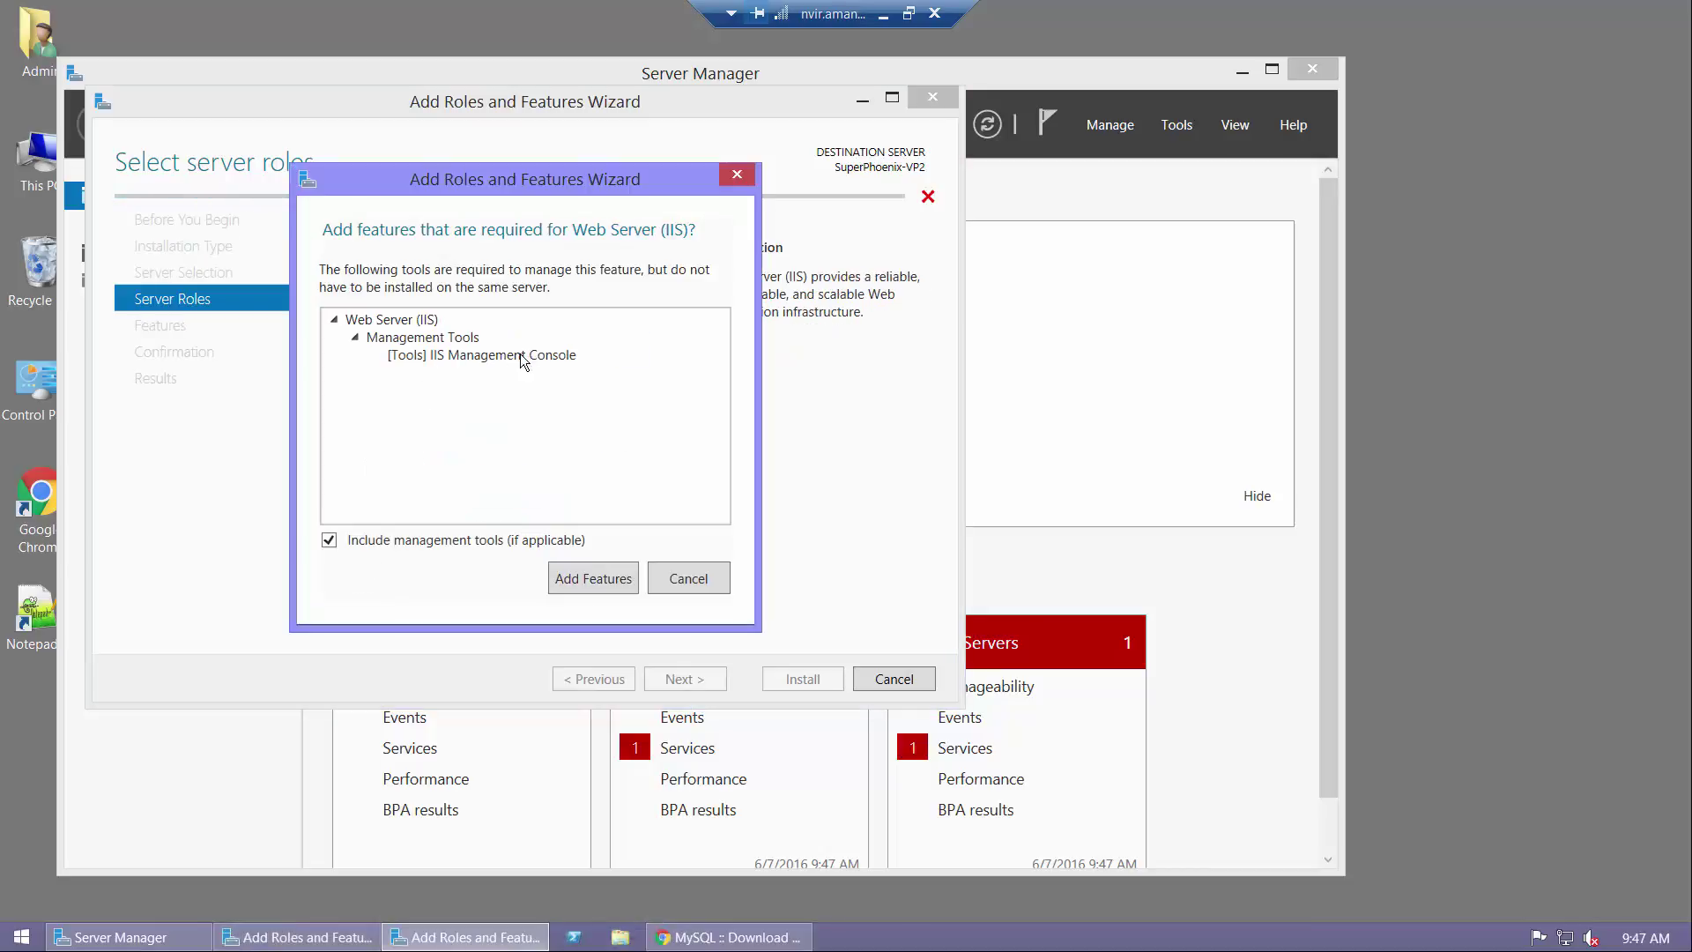
click(583, 578)
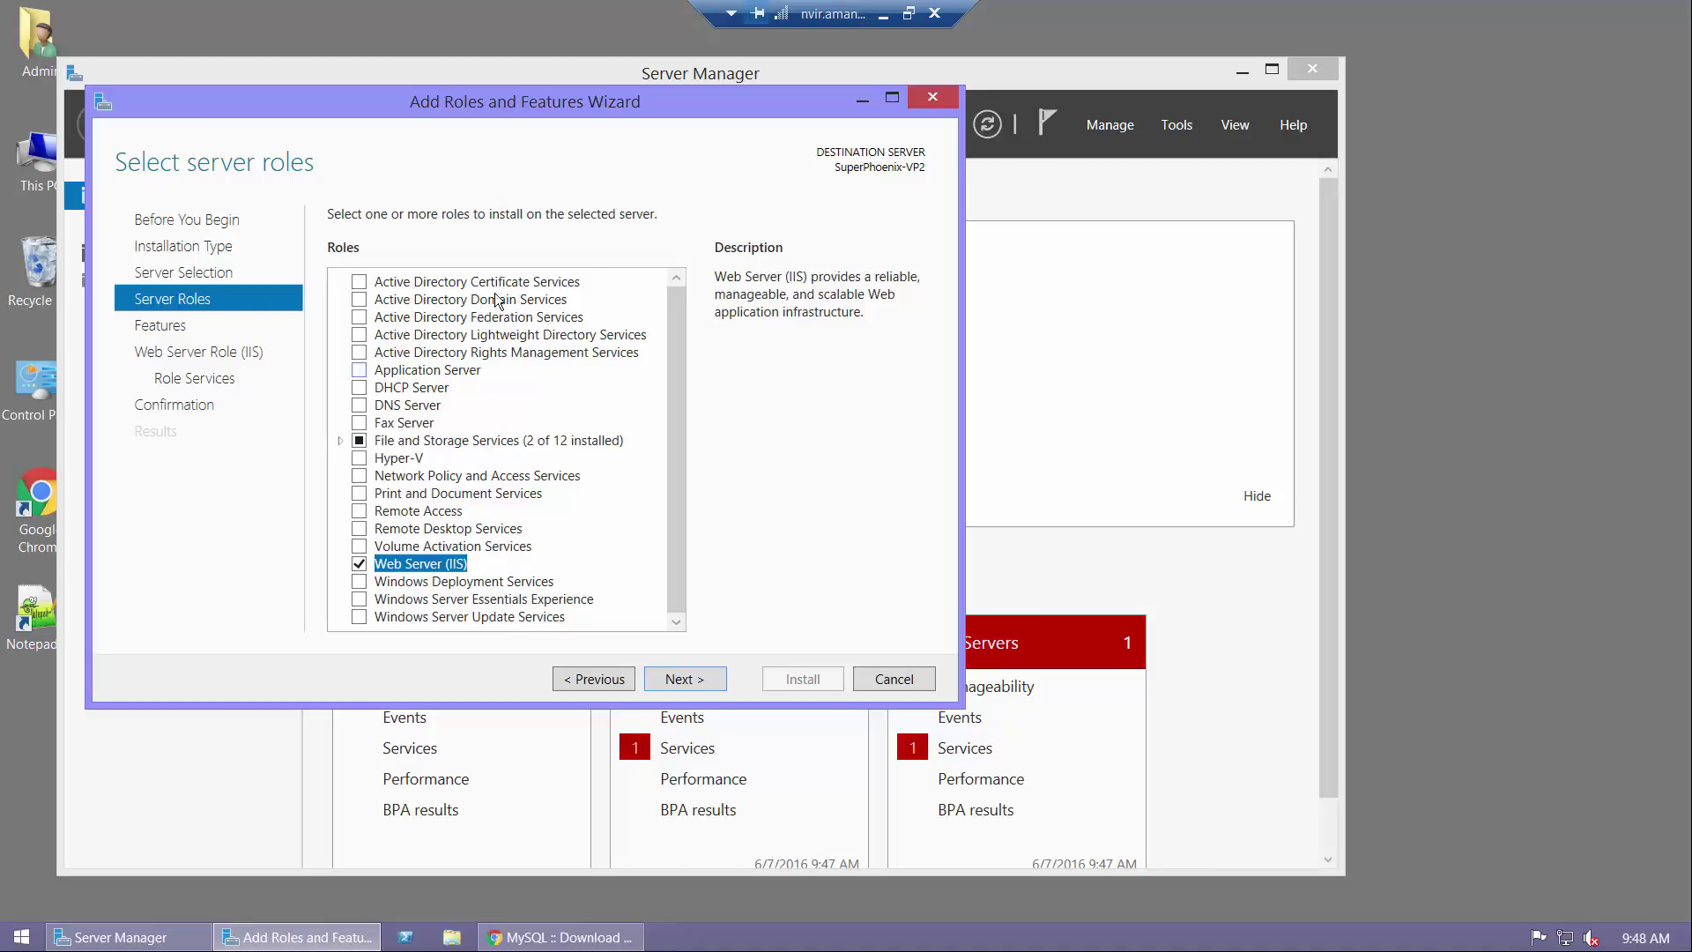
On the Features step, look over the .NET Framework 3.5 and 4.5 feature groups.
click(182, 331)
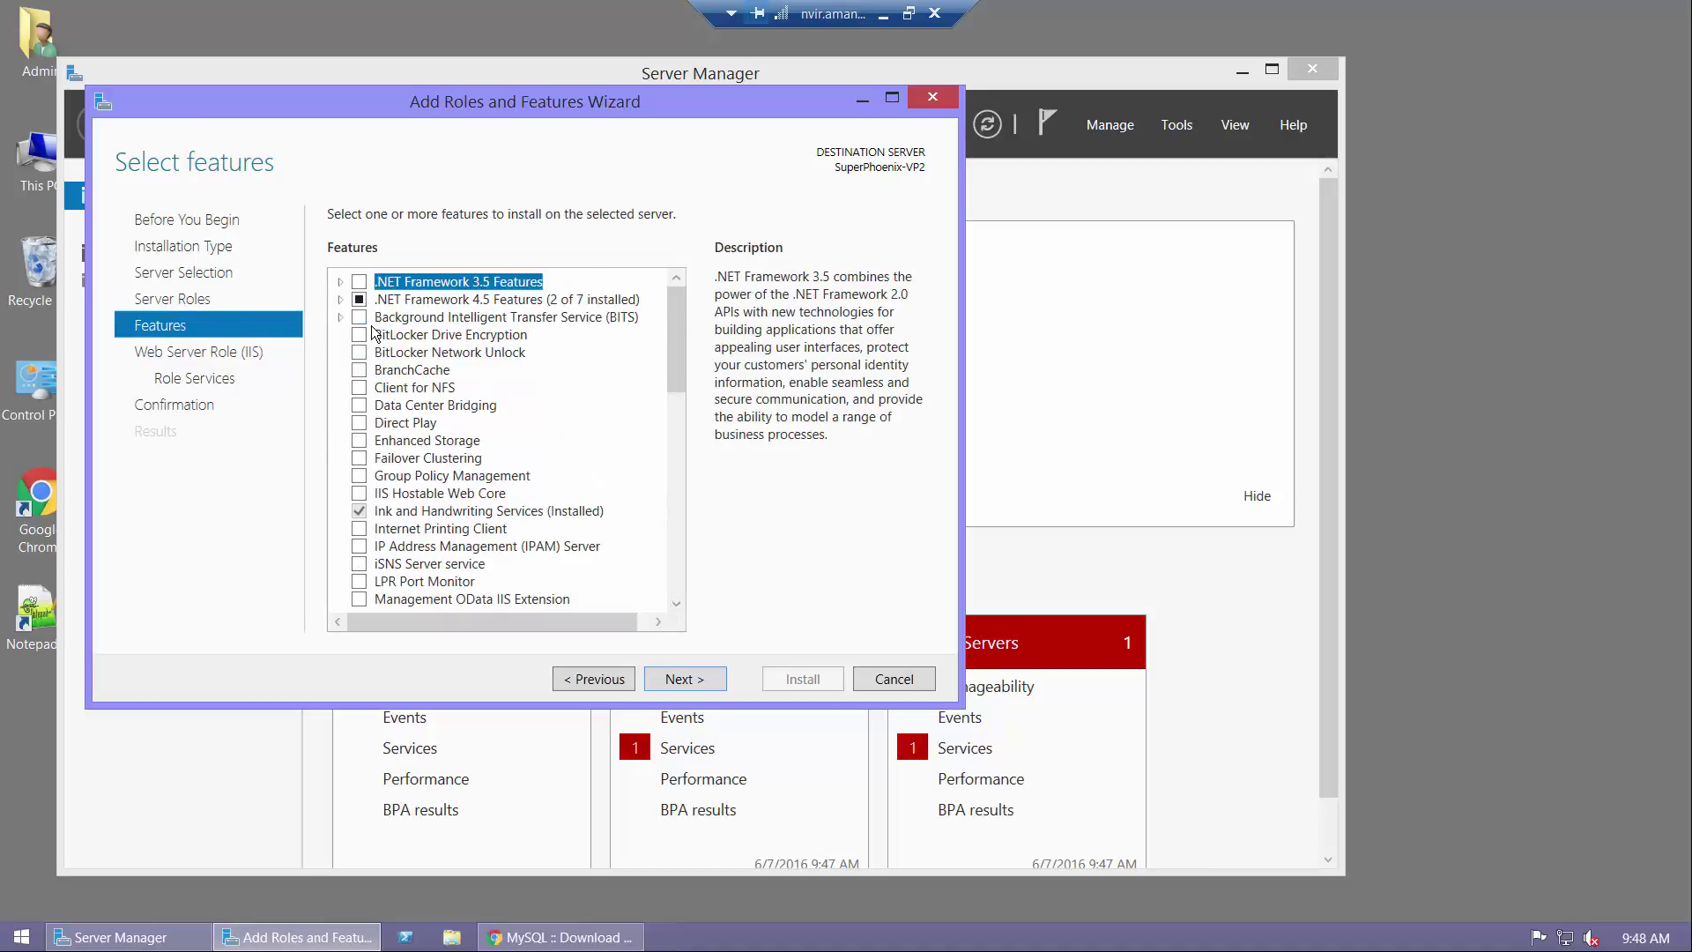
click(341, 282)
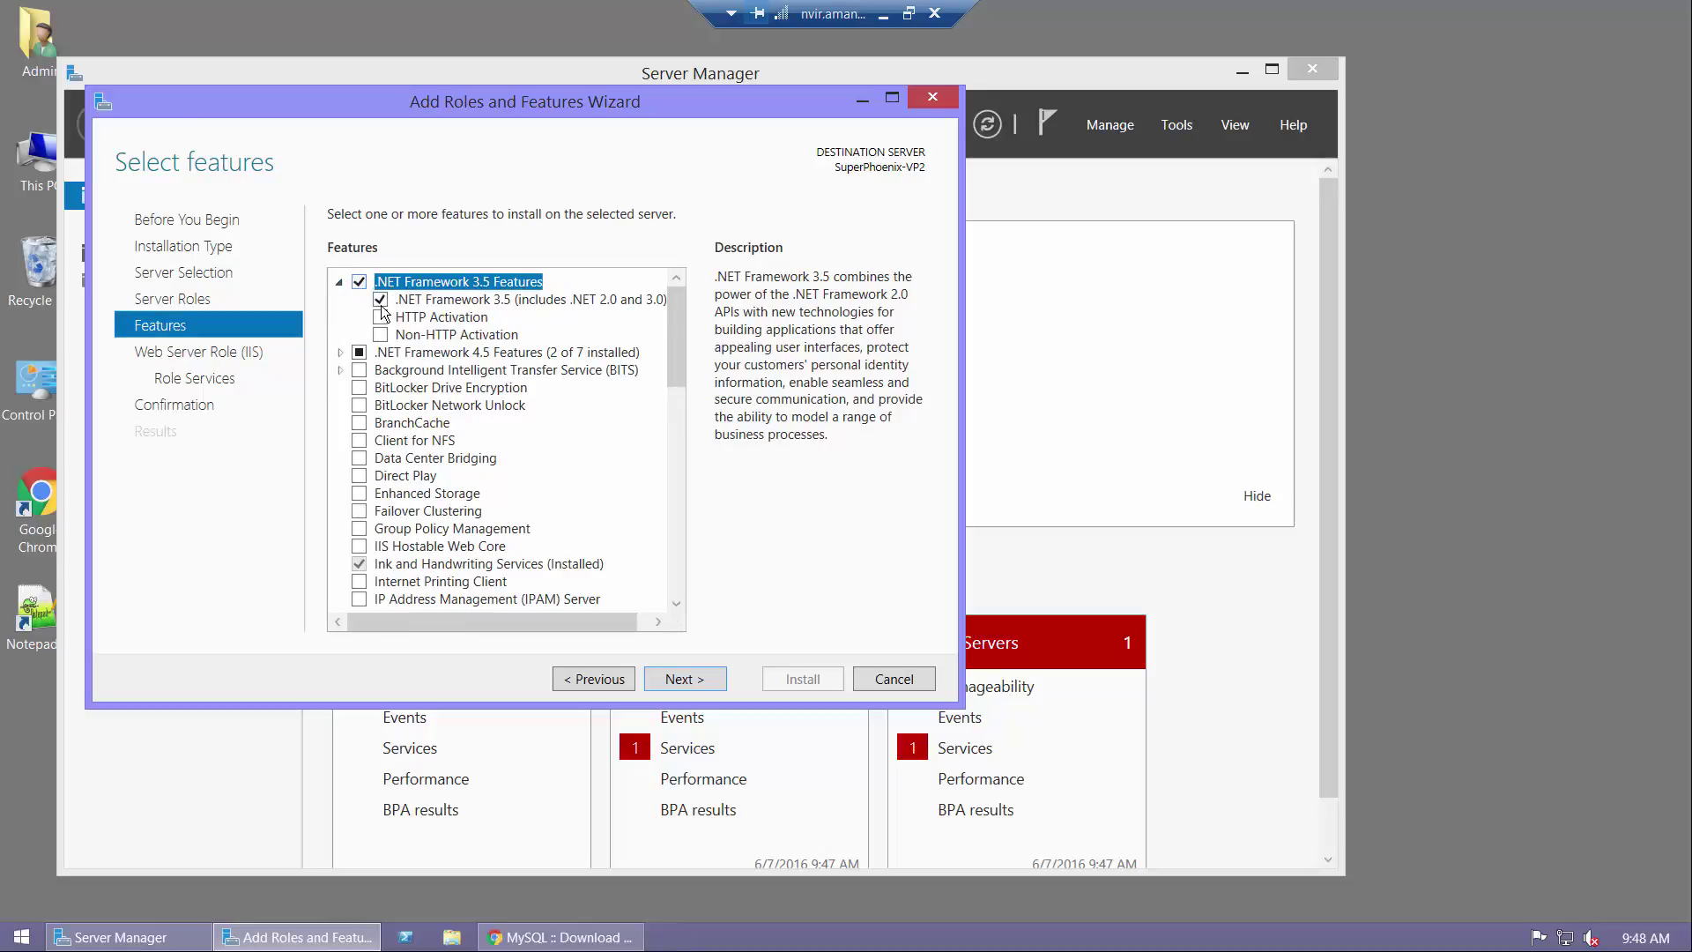
click(342, 282)
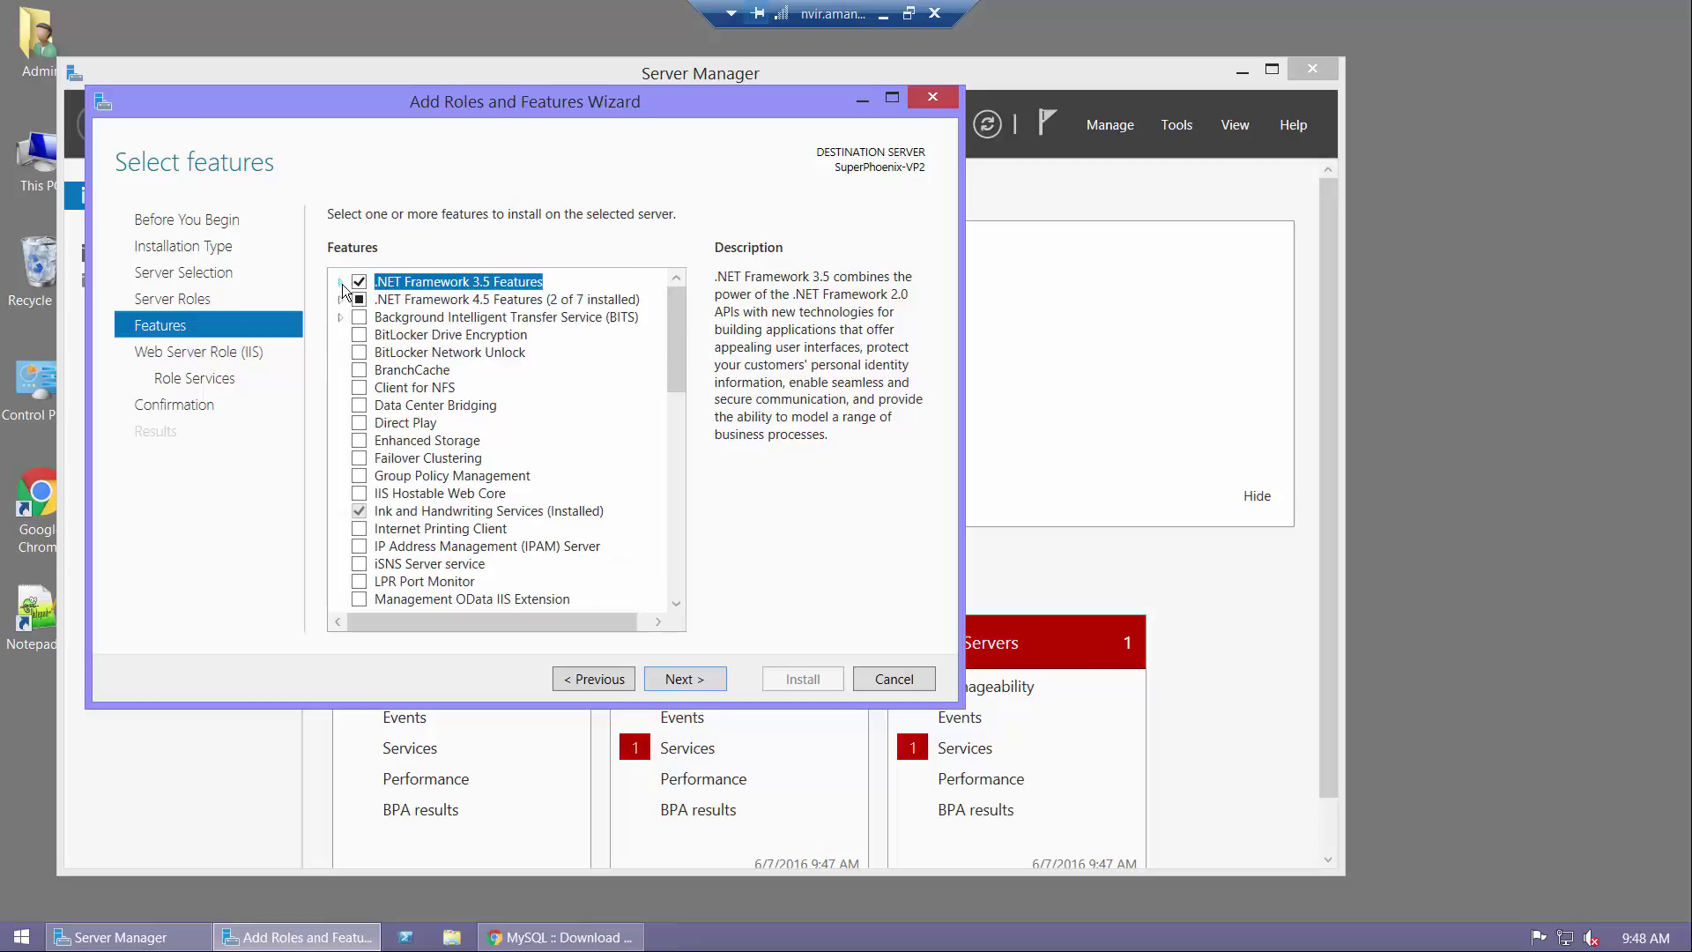
click(340, 300)
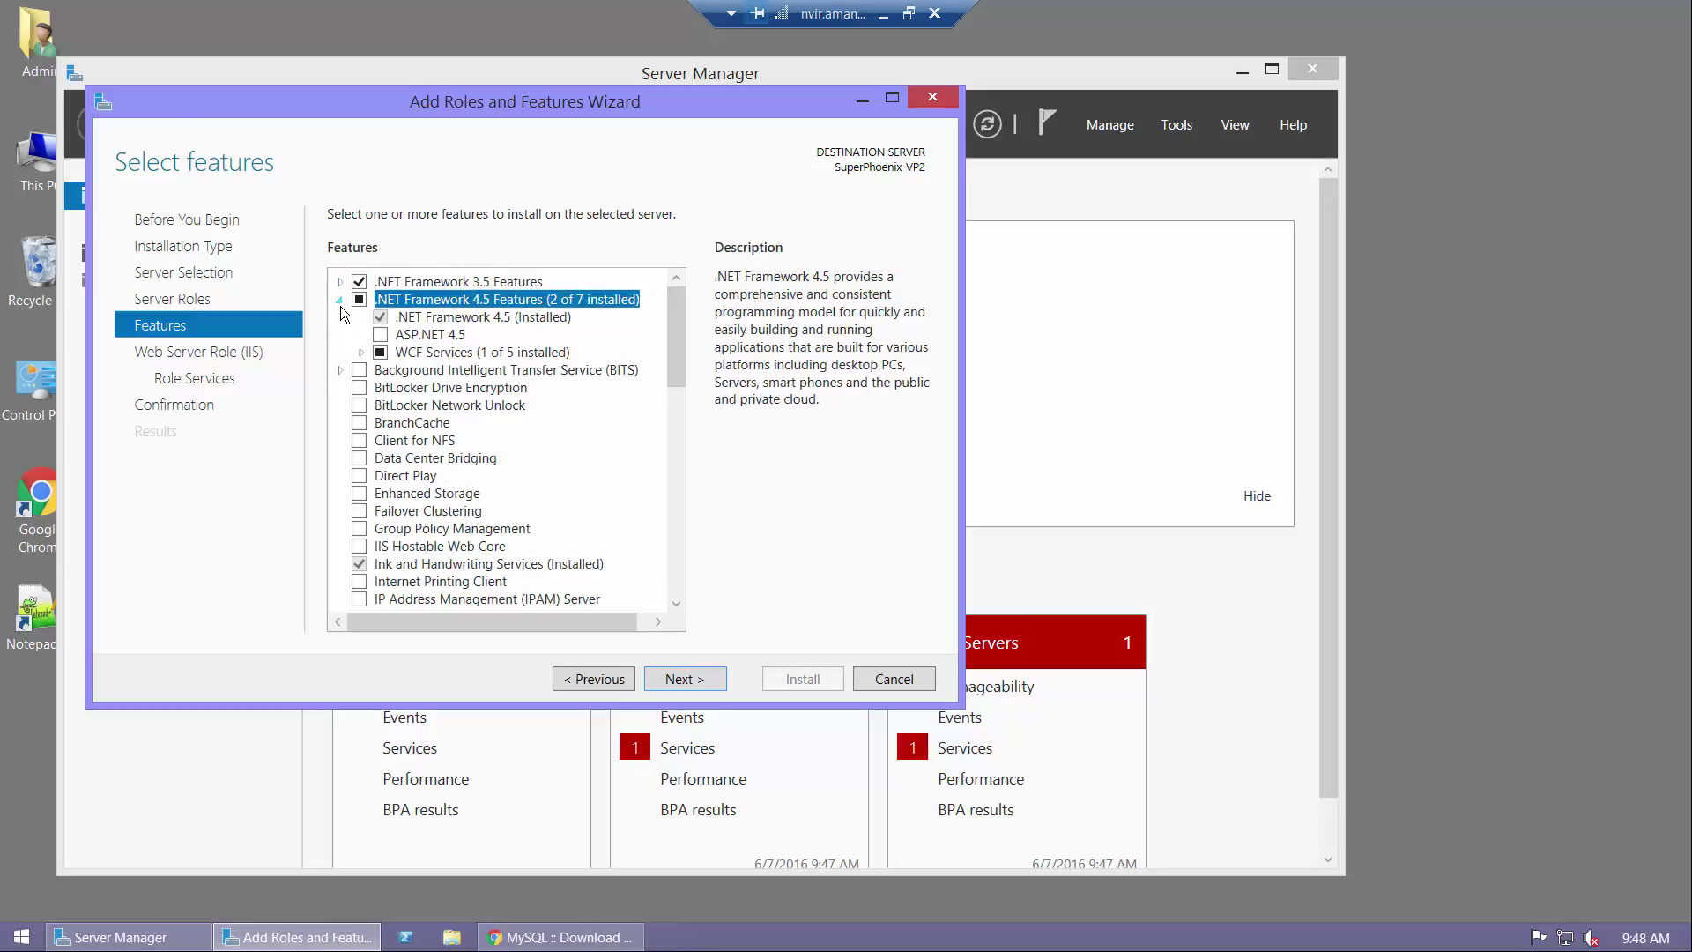
click(340, 302)
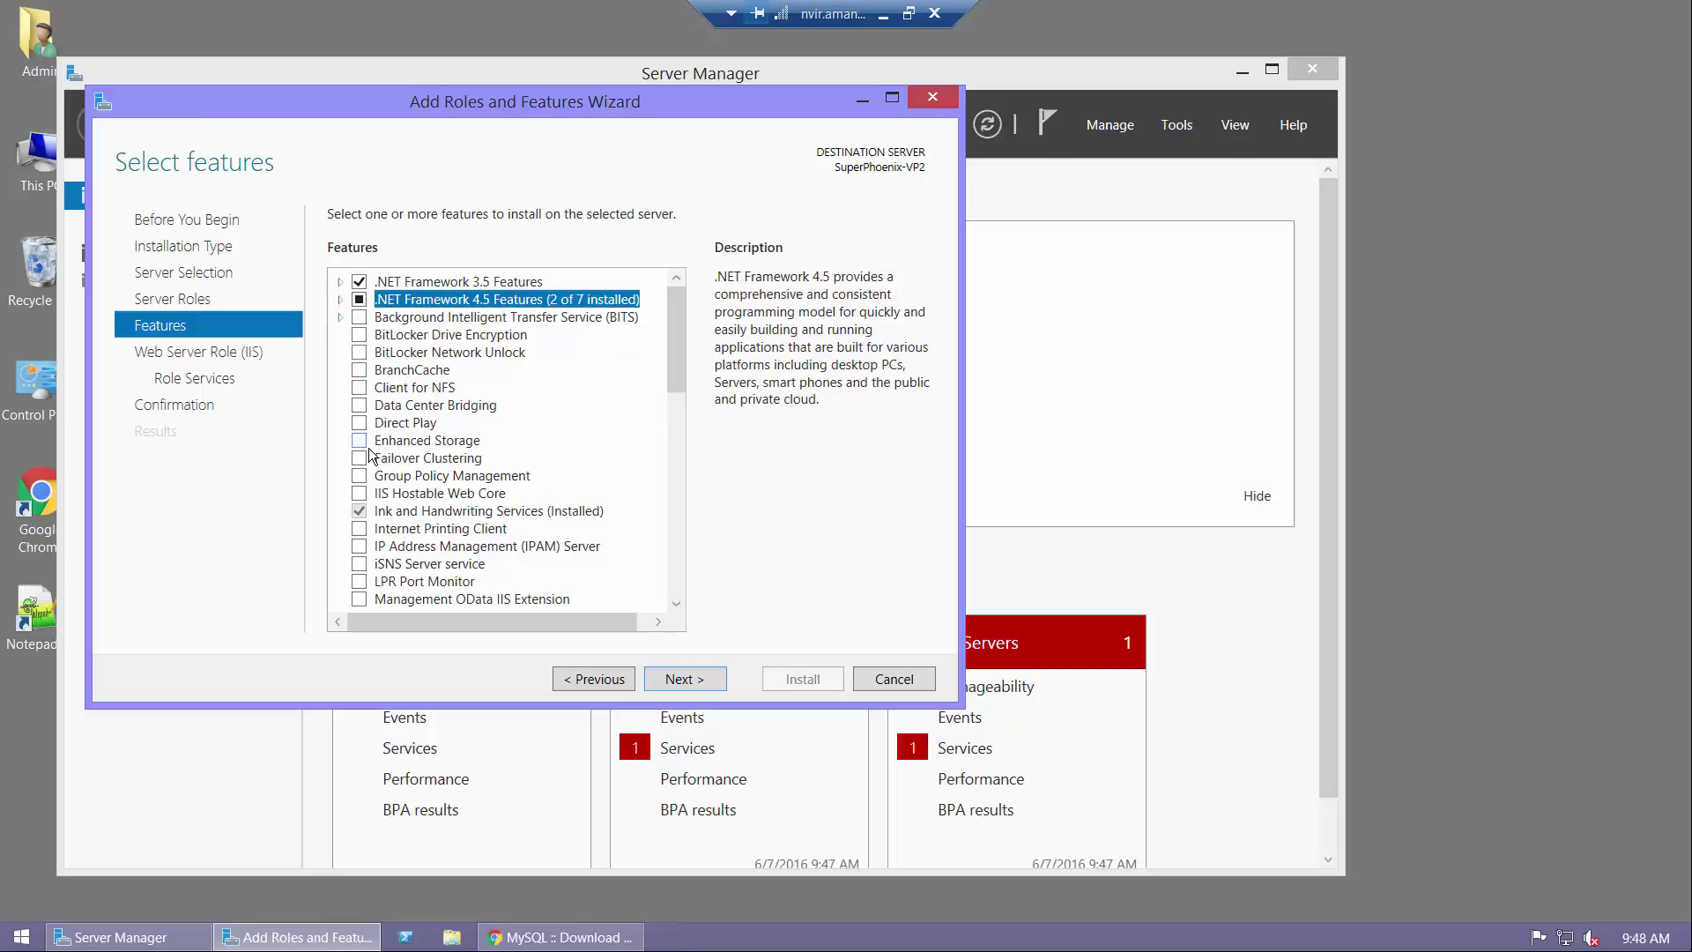
click(360, 493)
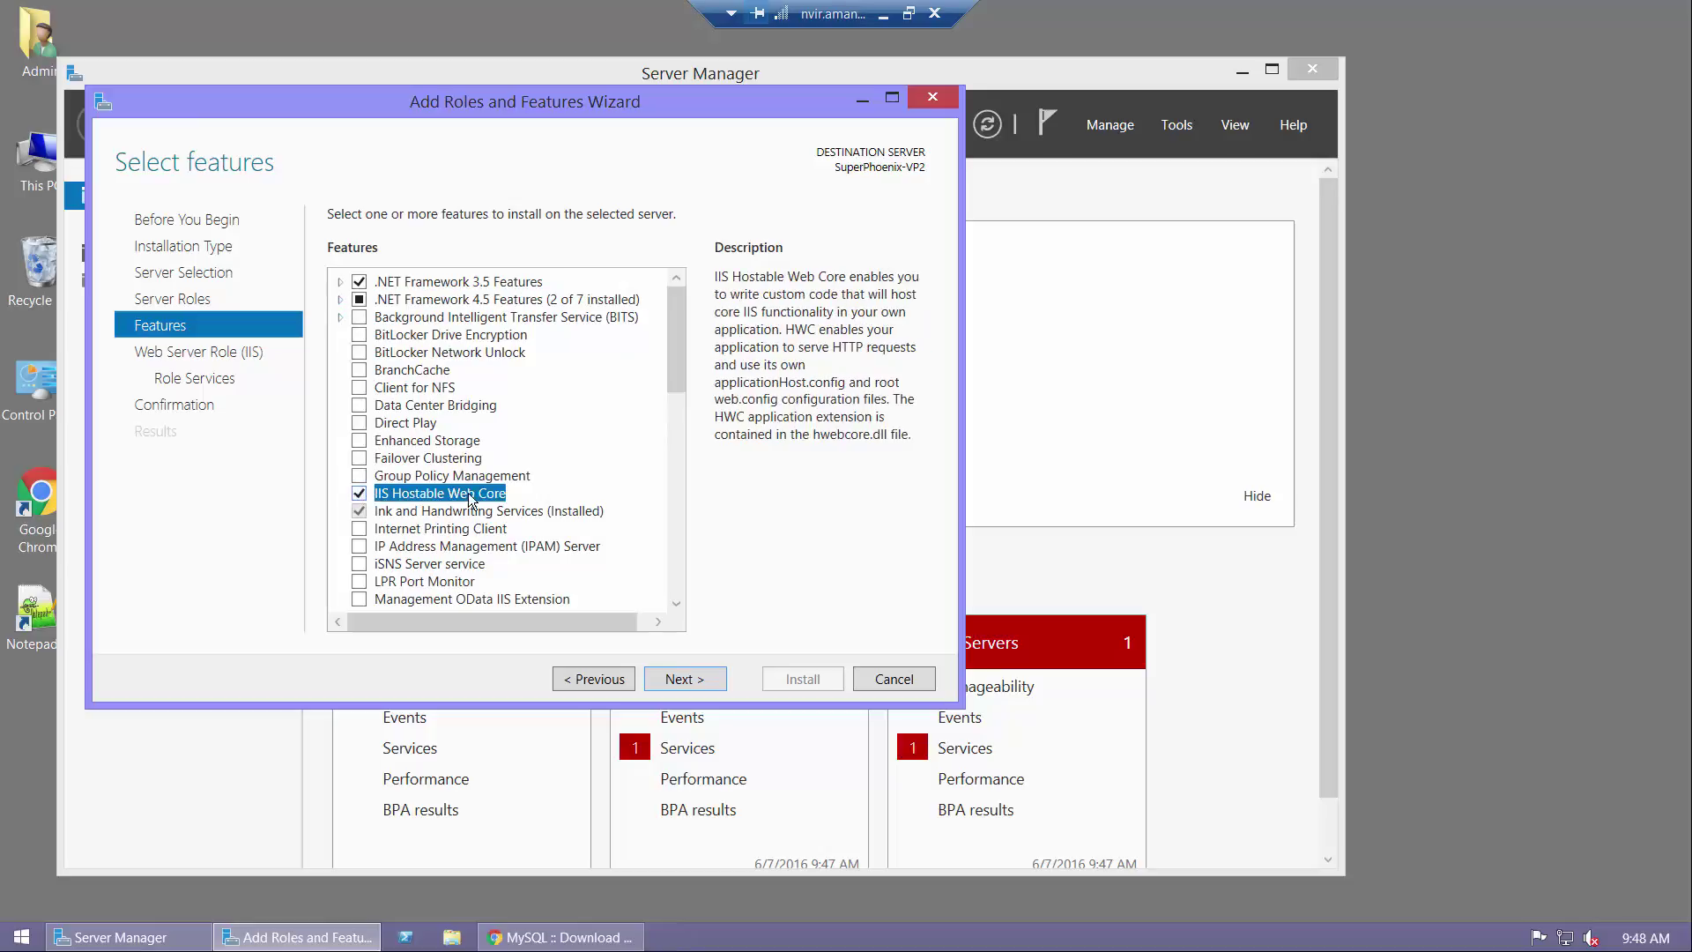
Scroll through the remaining features, expanding and collapsing Remote Server Administration Tools.
scroll(469, 501, down, 1)
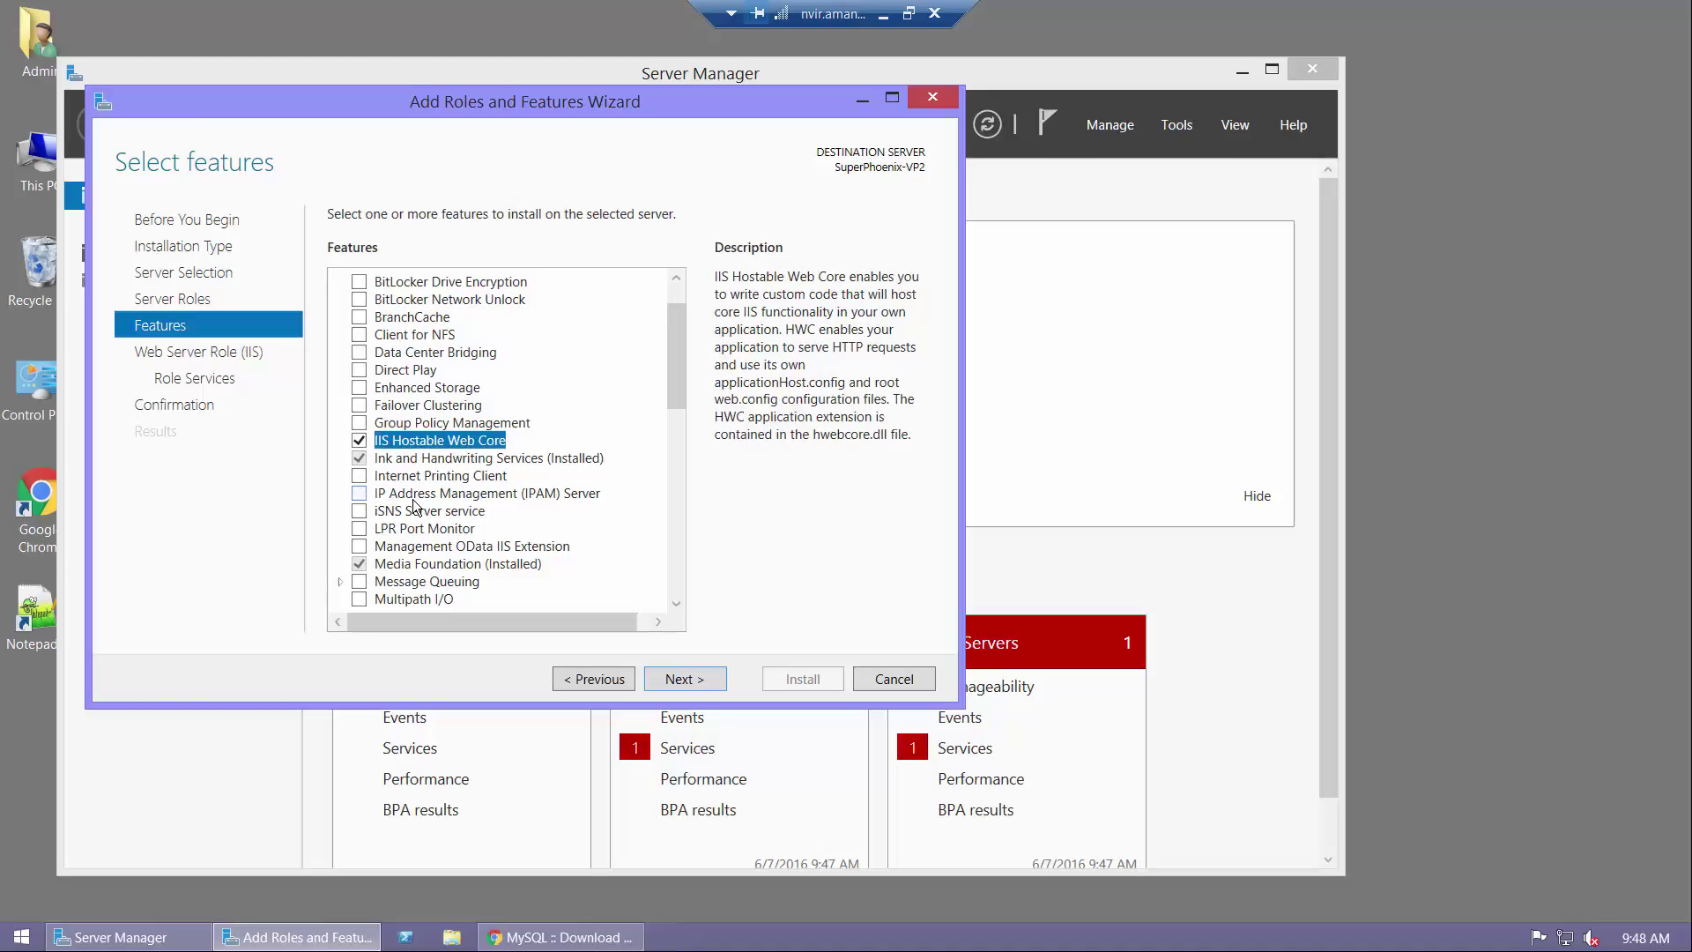
scroll(414, 509, down, 2)
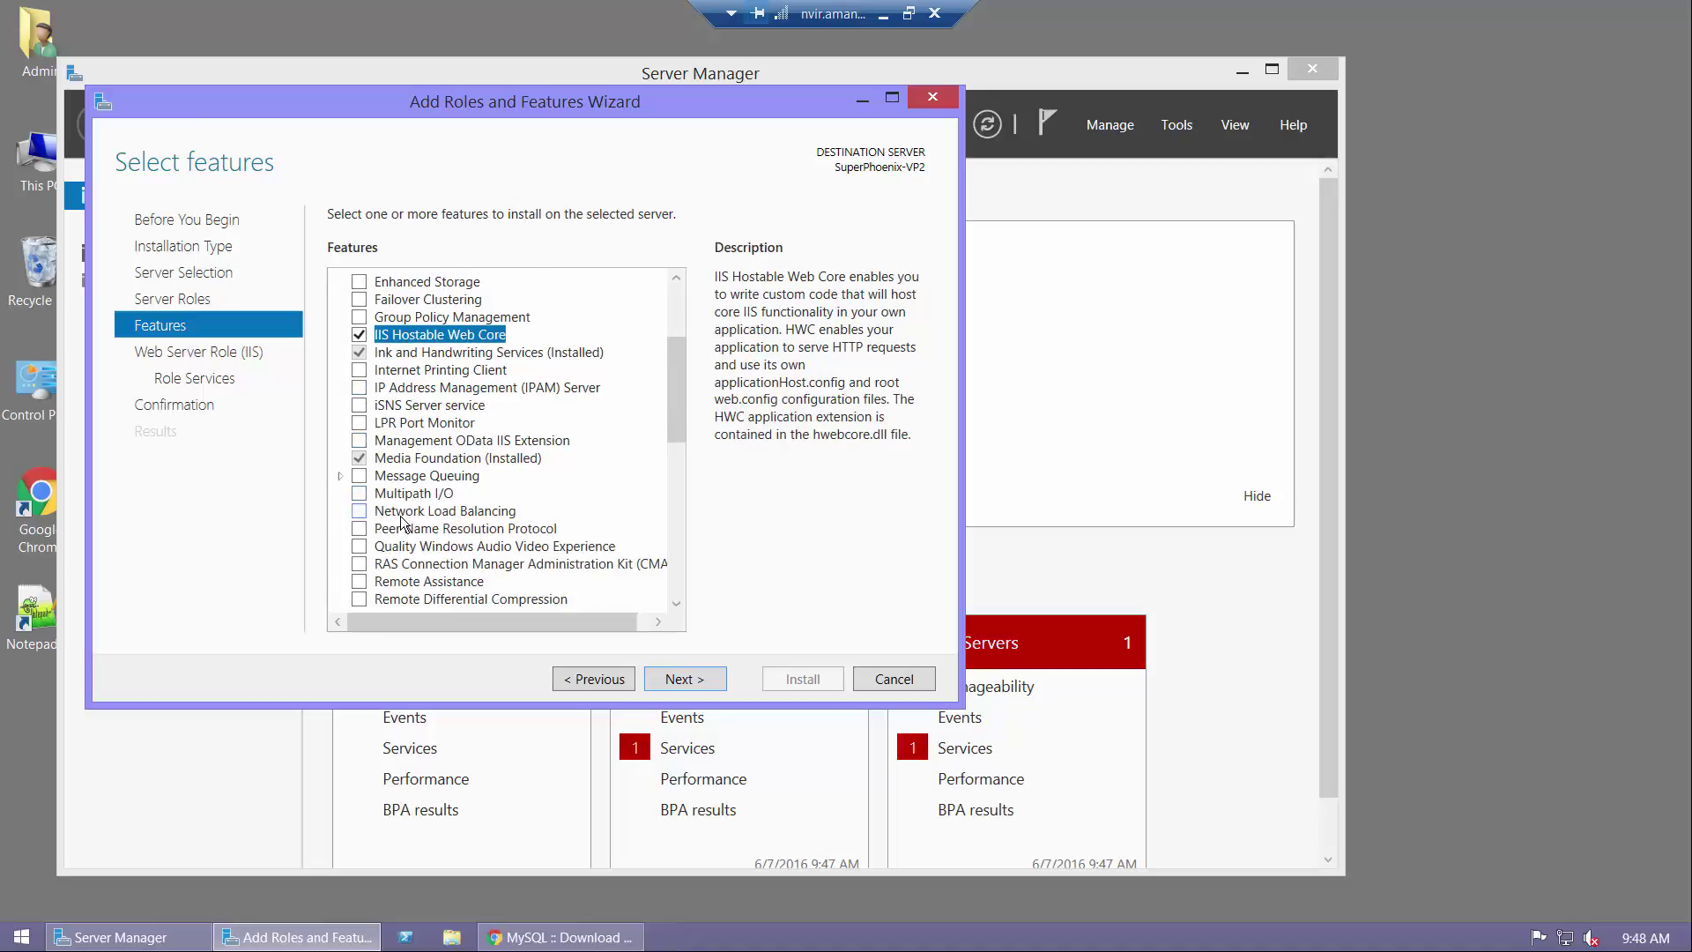
scroll(401, 521, down, 1)
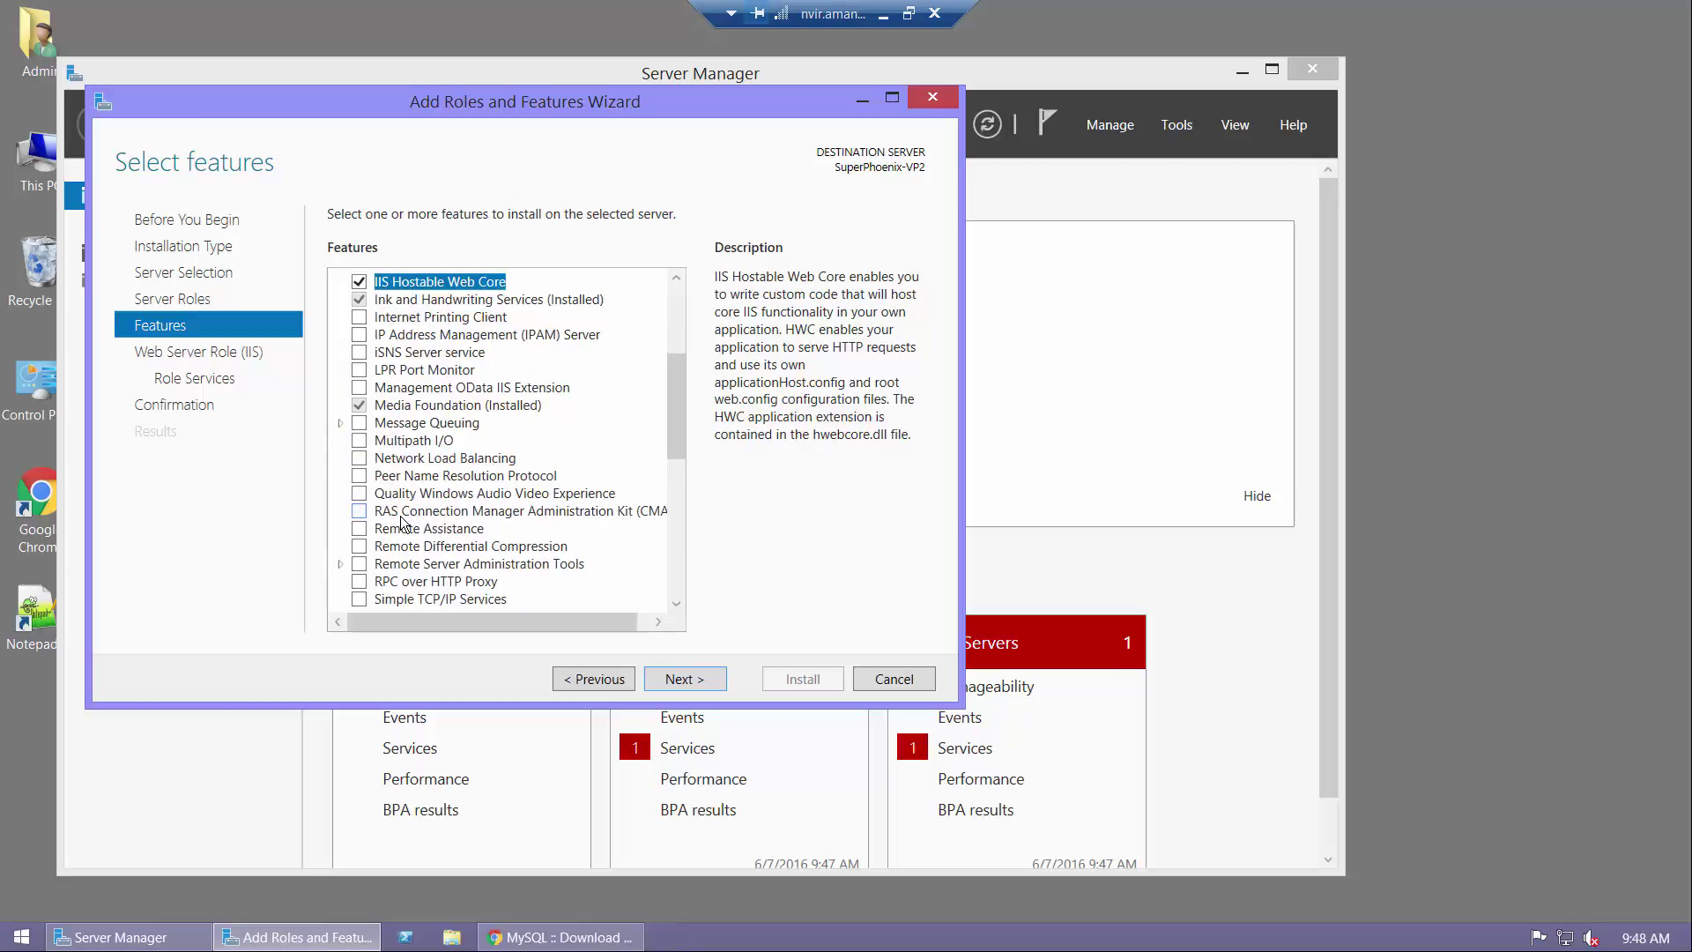
click(342, 566)
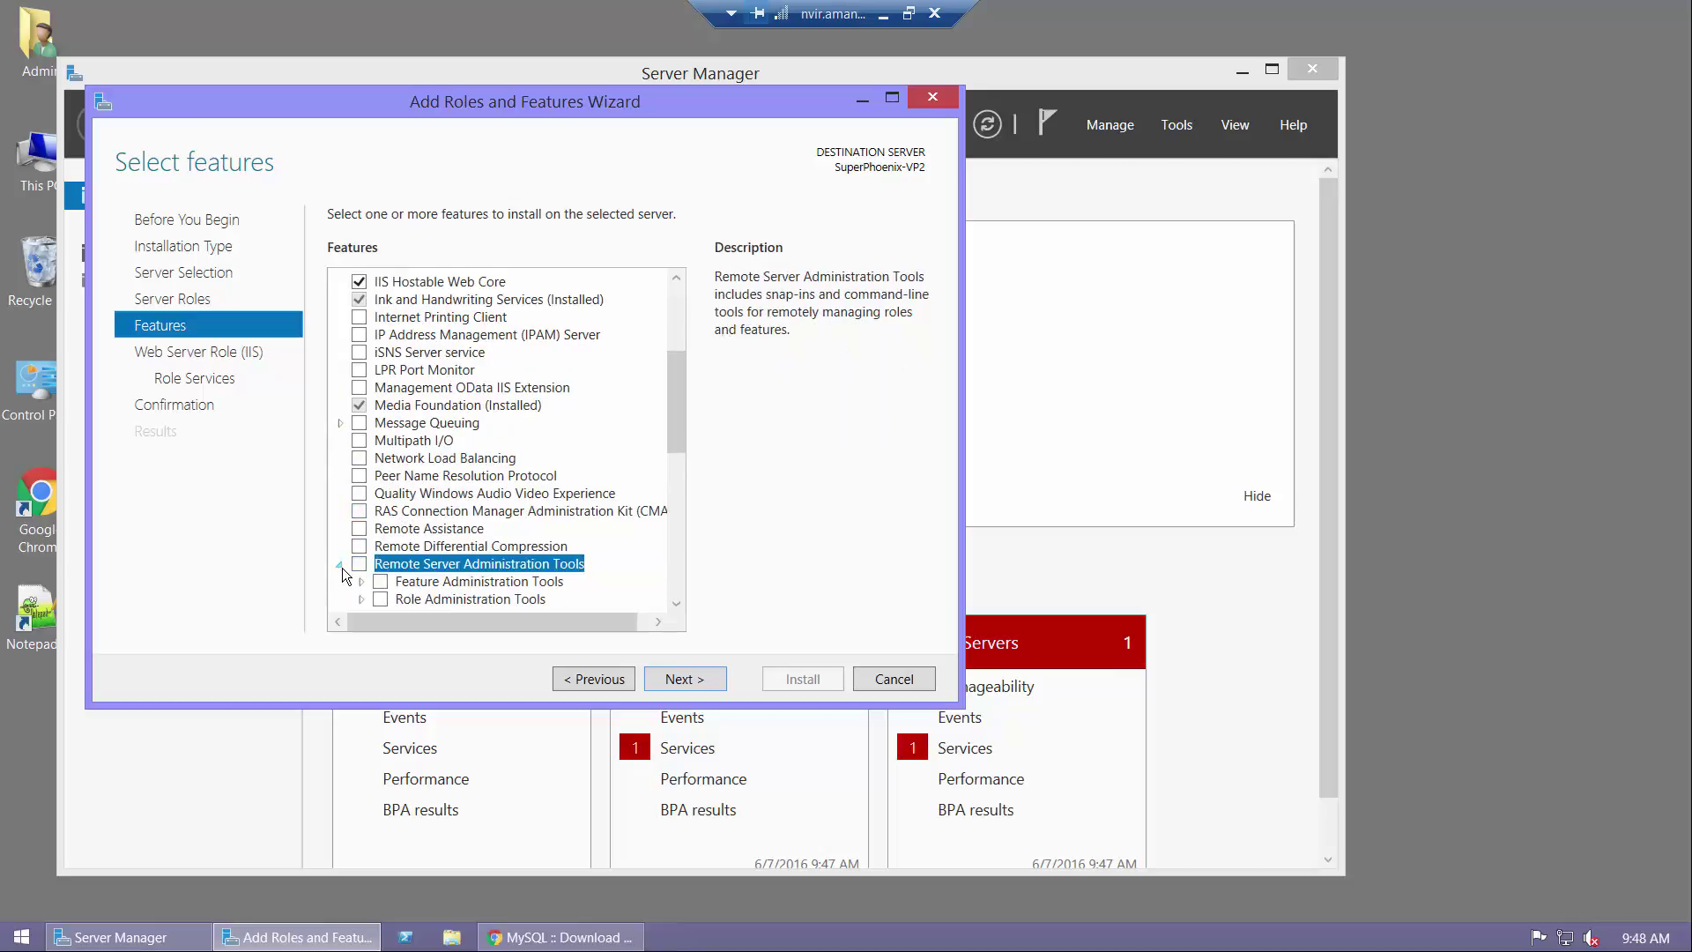
scroll(362, 548, down, 2)
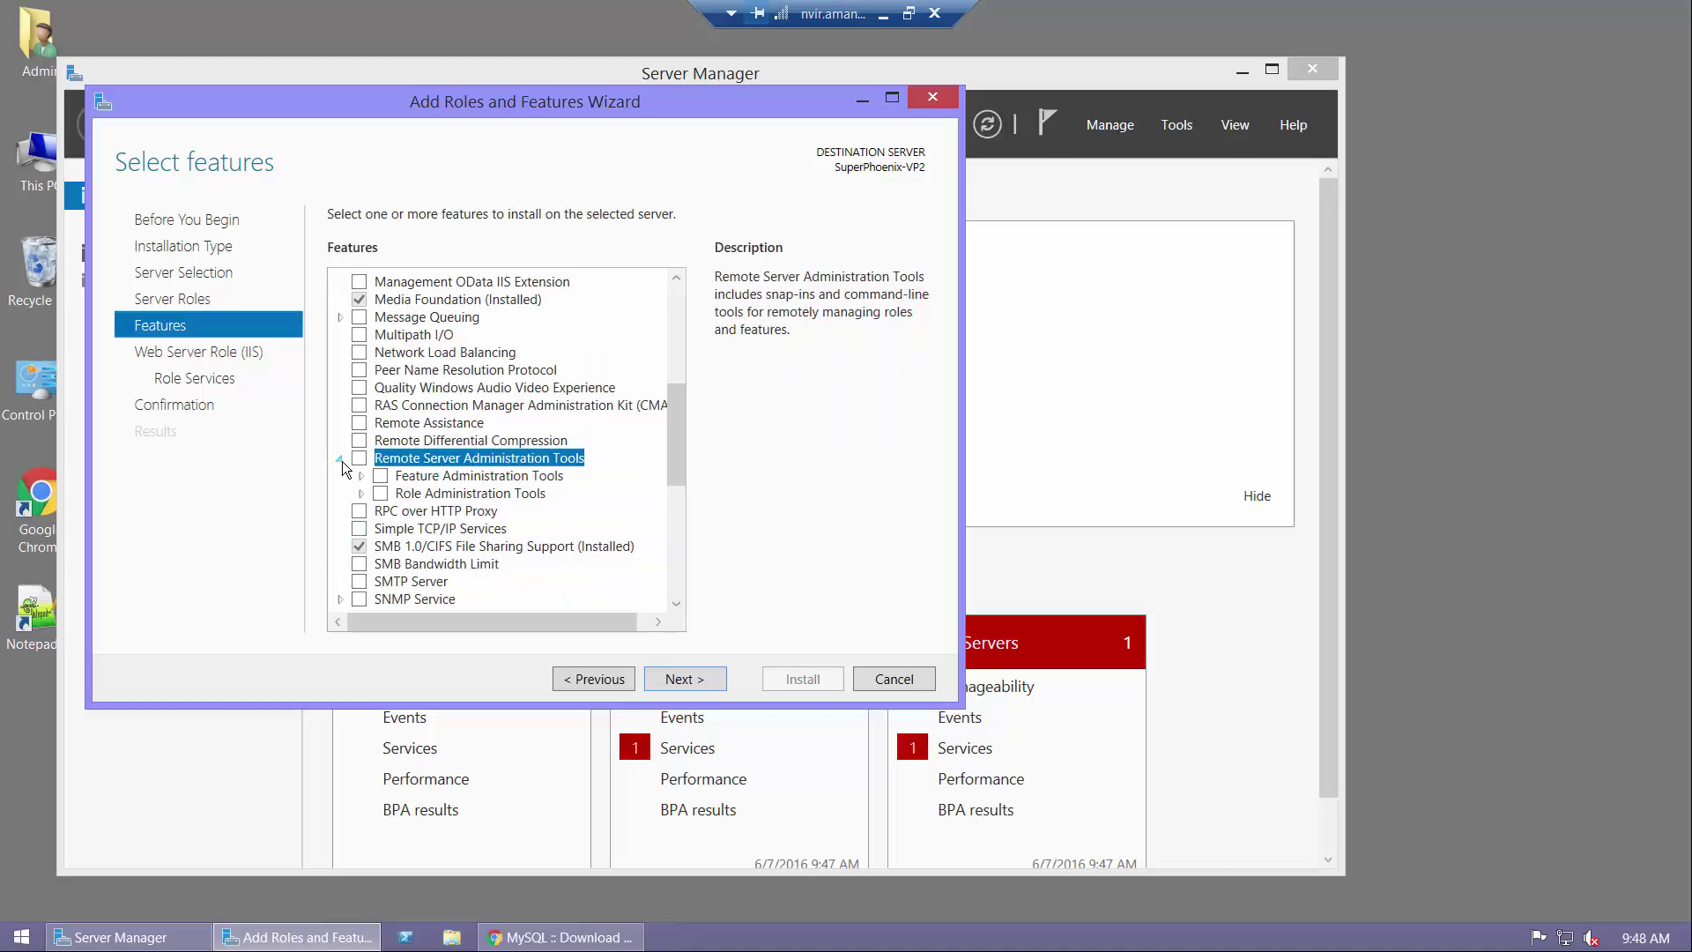
click(342, 460)
scroll(376, 505, down, 2)
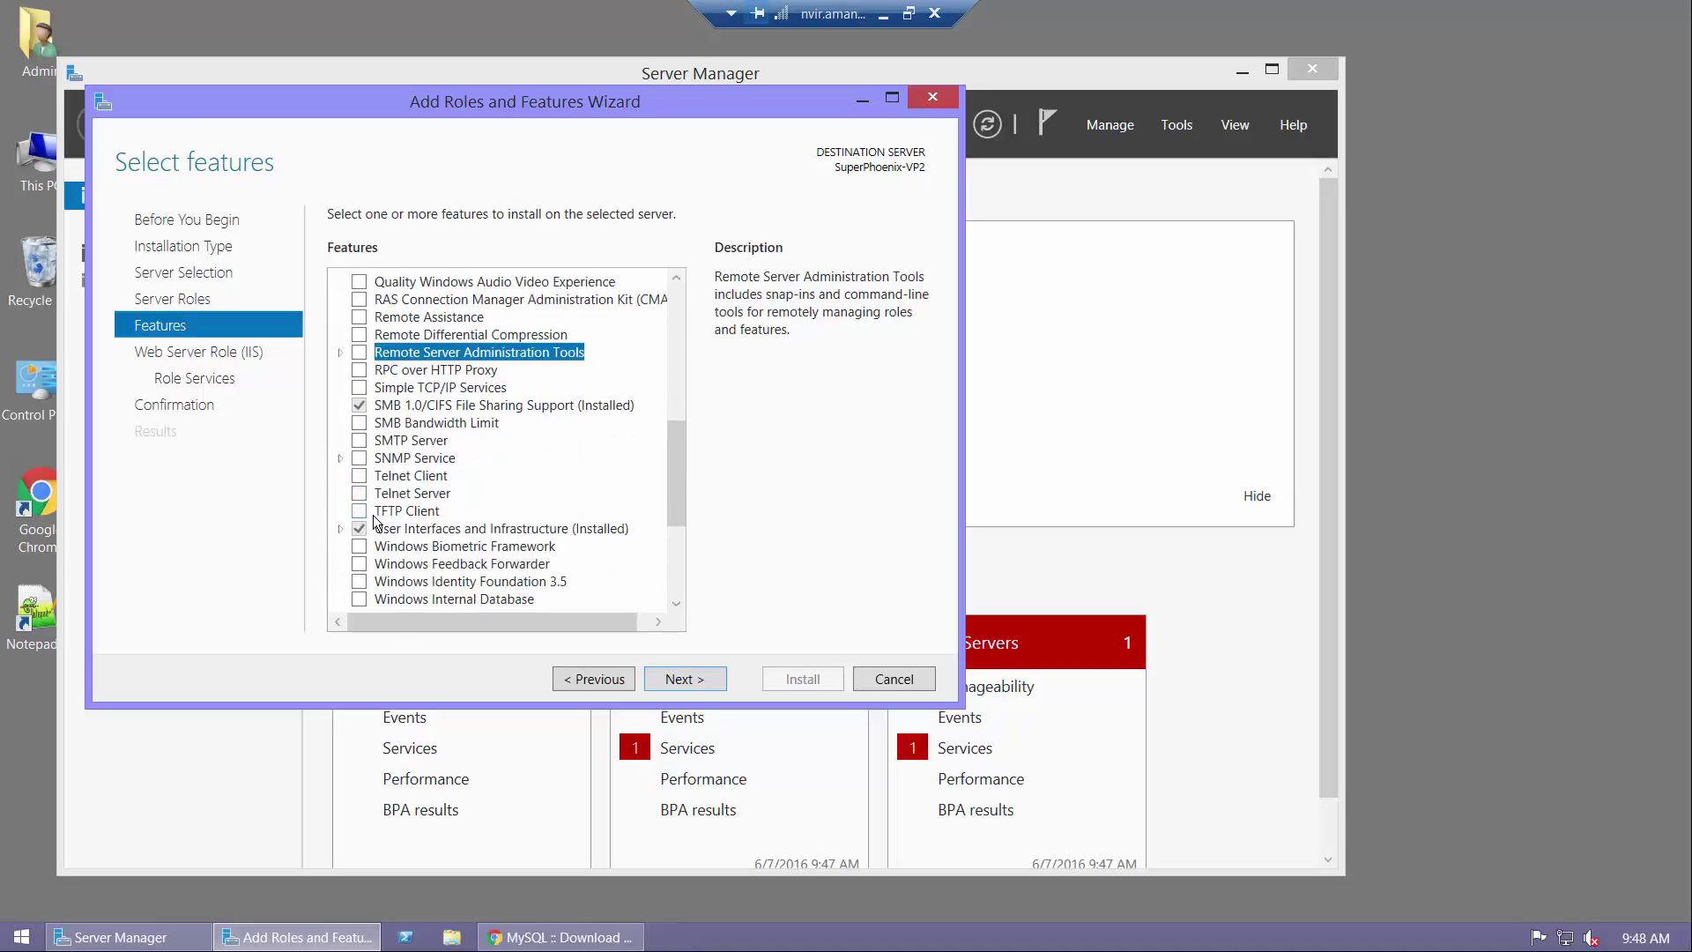
scroll(375, 533, down, 1)
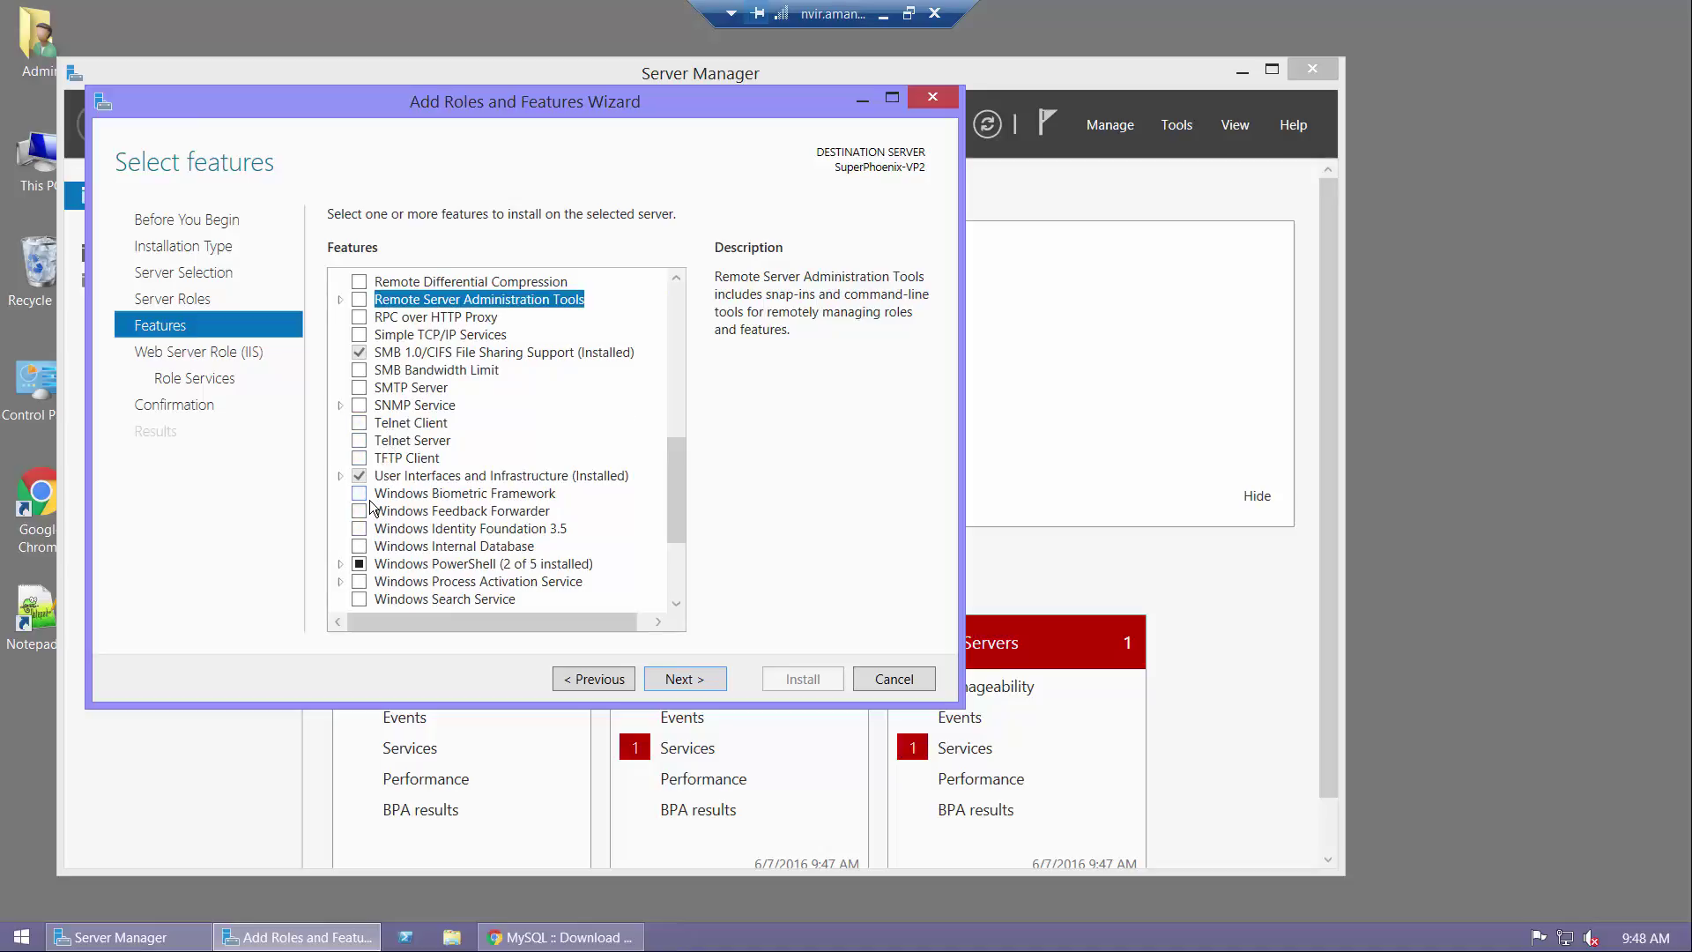
scroll(368, 500, down, 1)
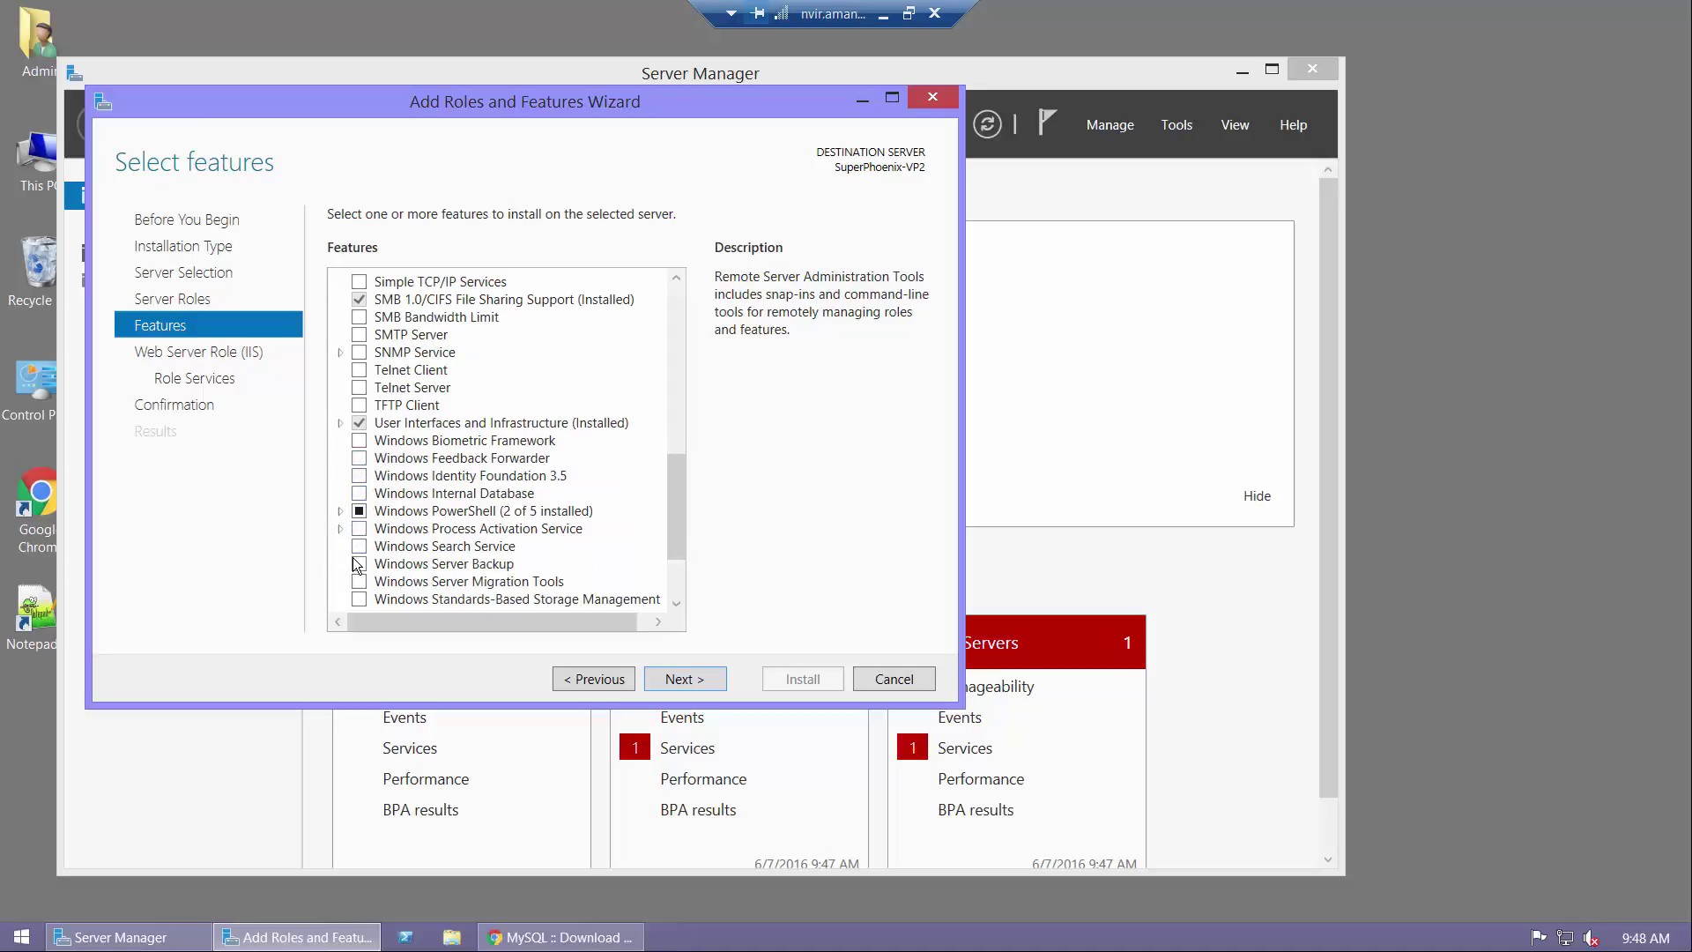
scroll(358, 555, down, 1)
scroll(371, 526, down, 1)
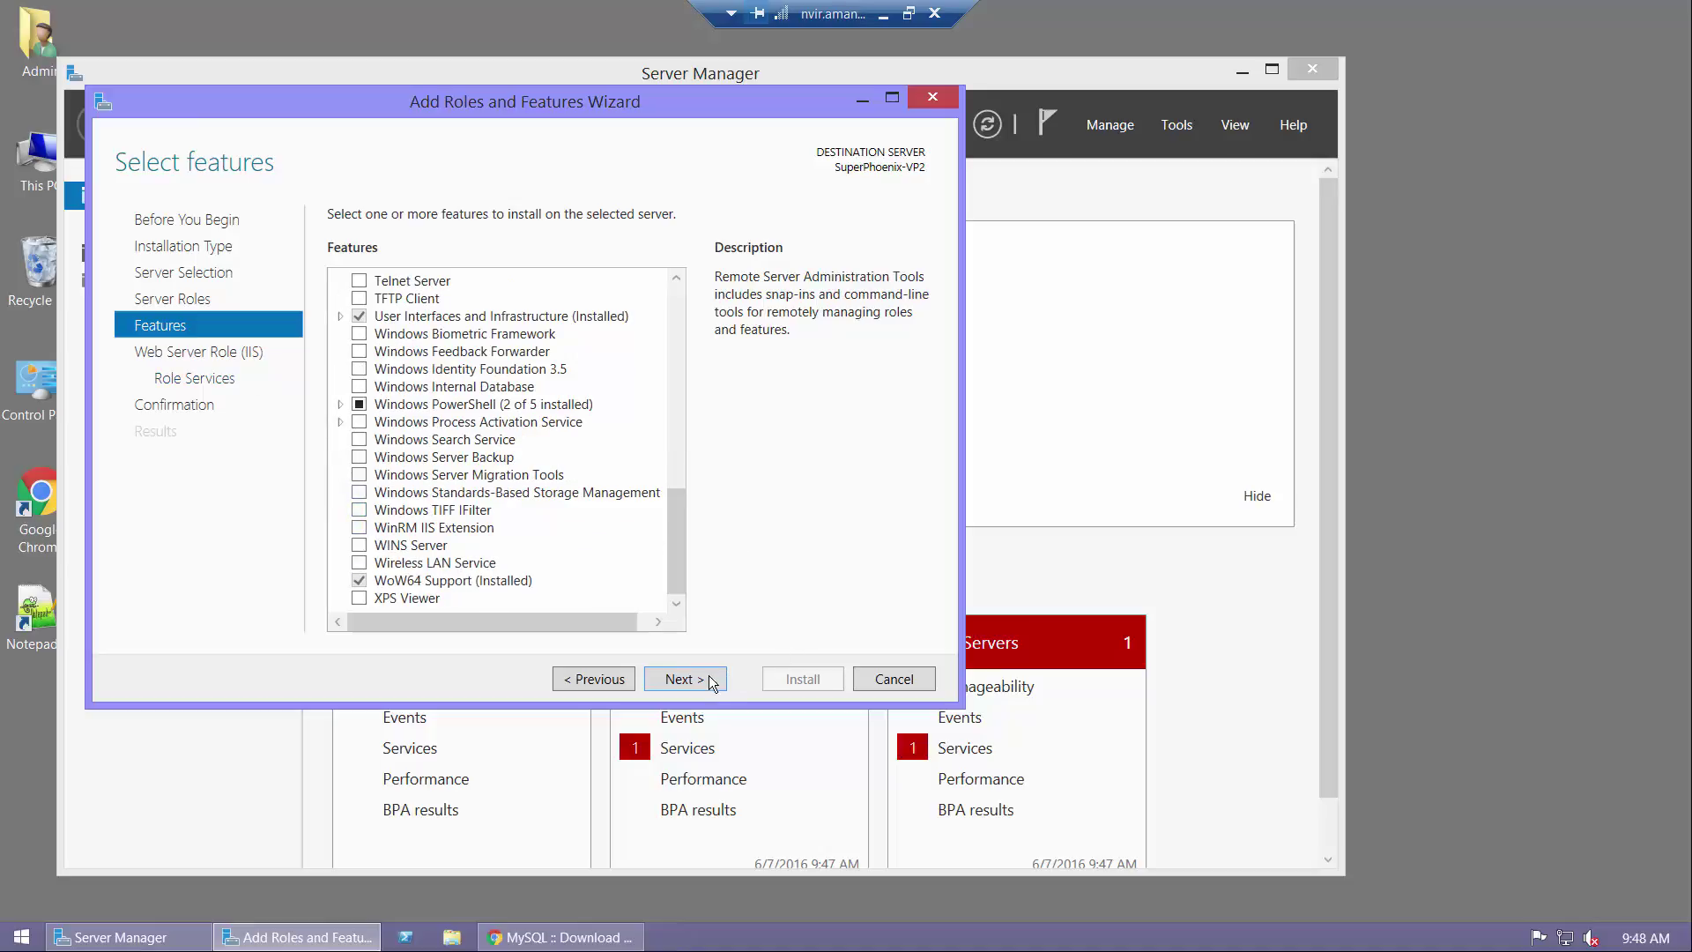
On the role services list, tick HTTP Redirection and Custom Logging.
click(291, 392)
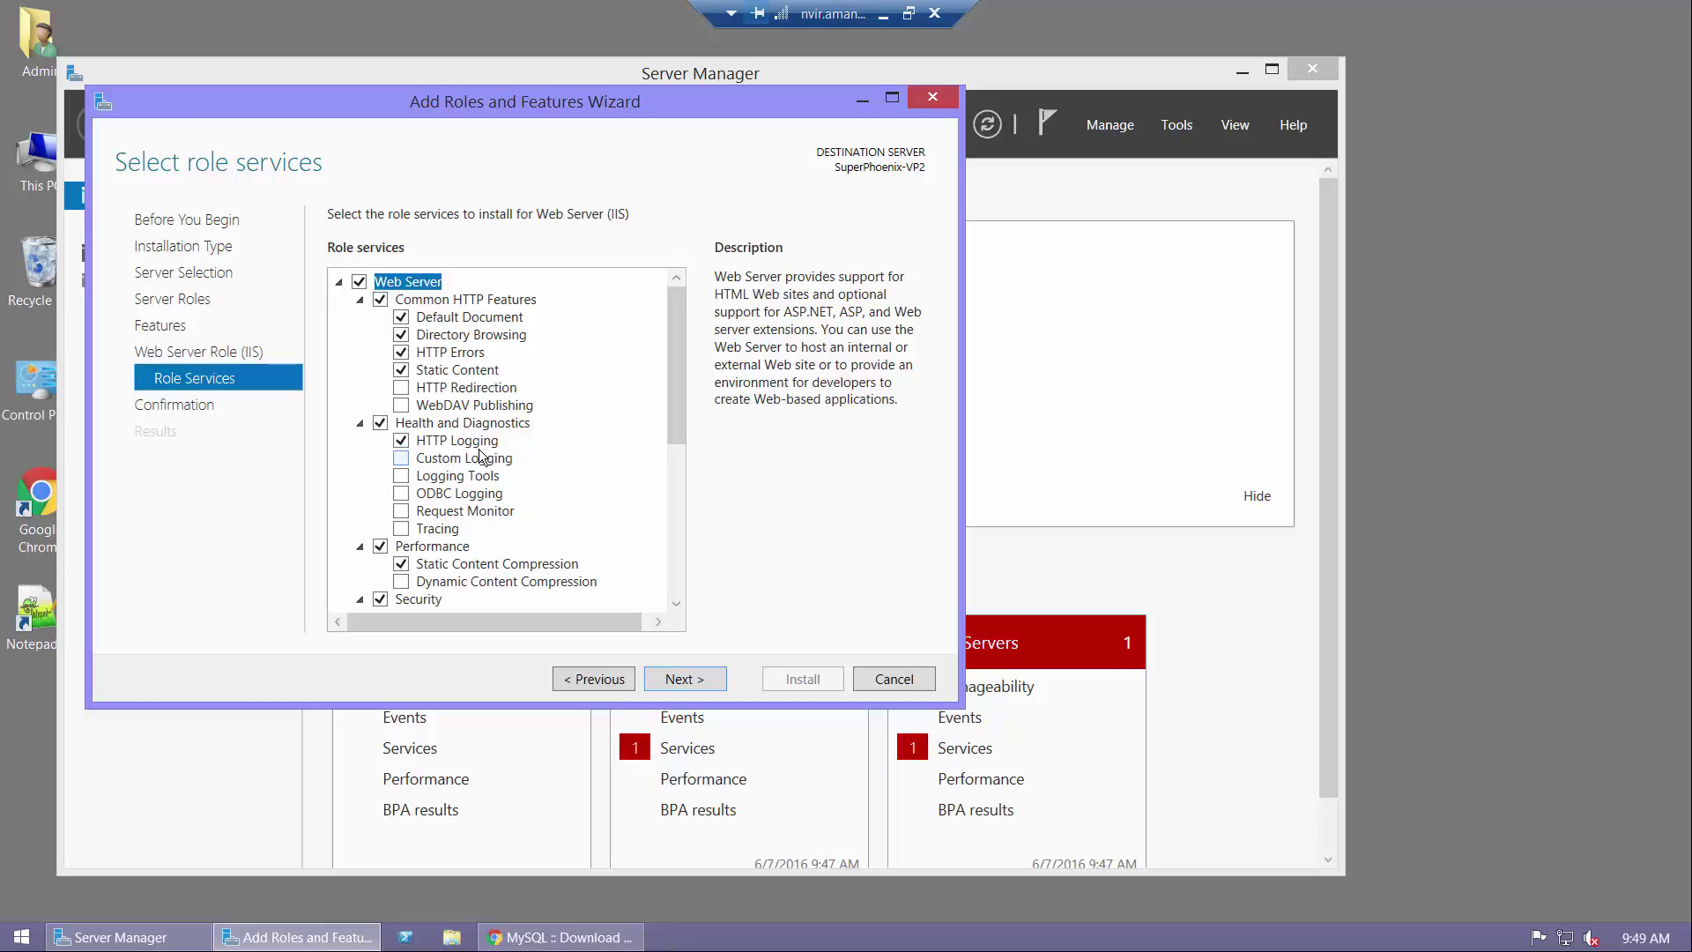
scroll(477, 445, down, 2)
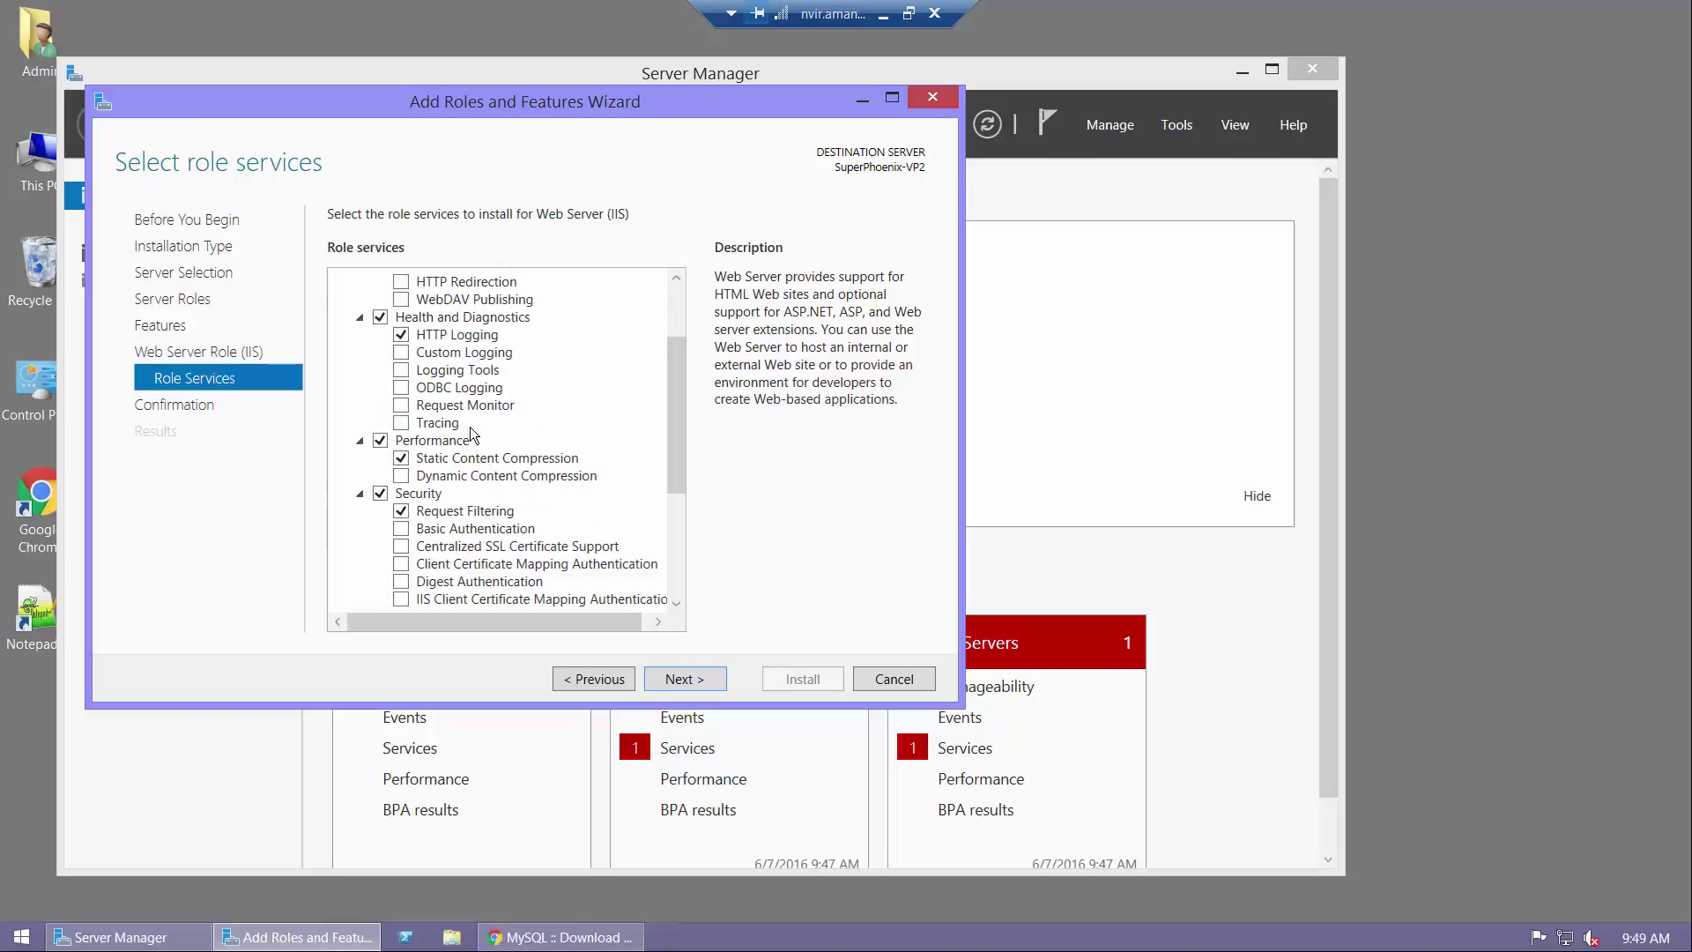
scroll(471, 432, up, 1)
scroll(471, 432, up, 1)
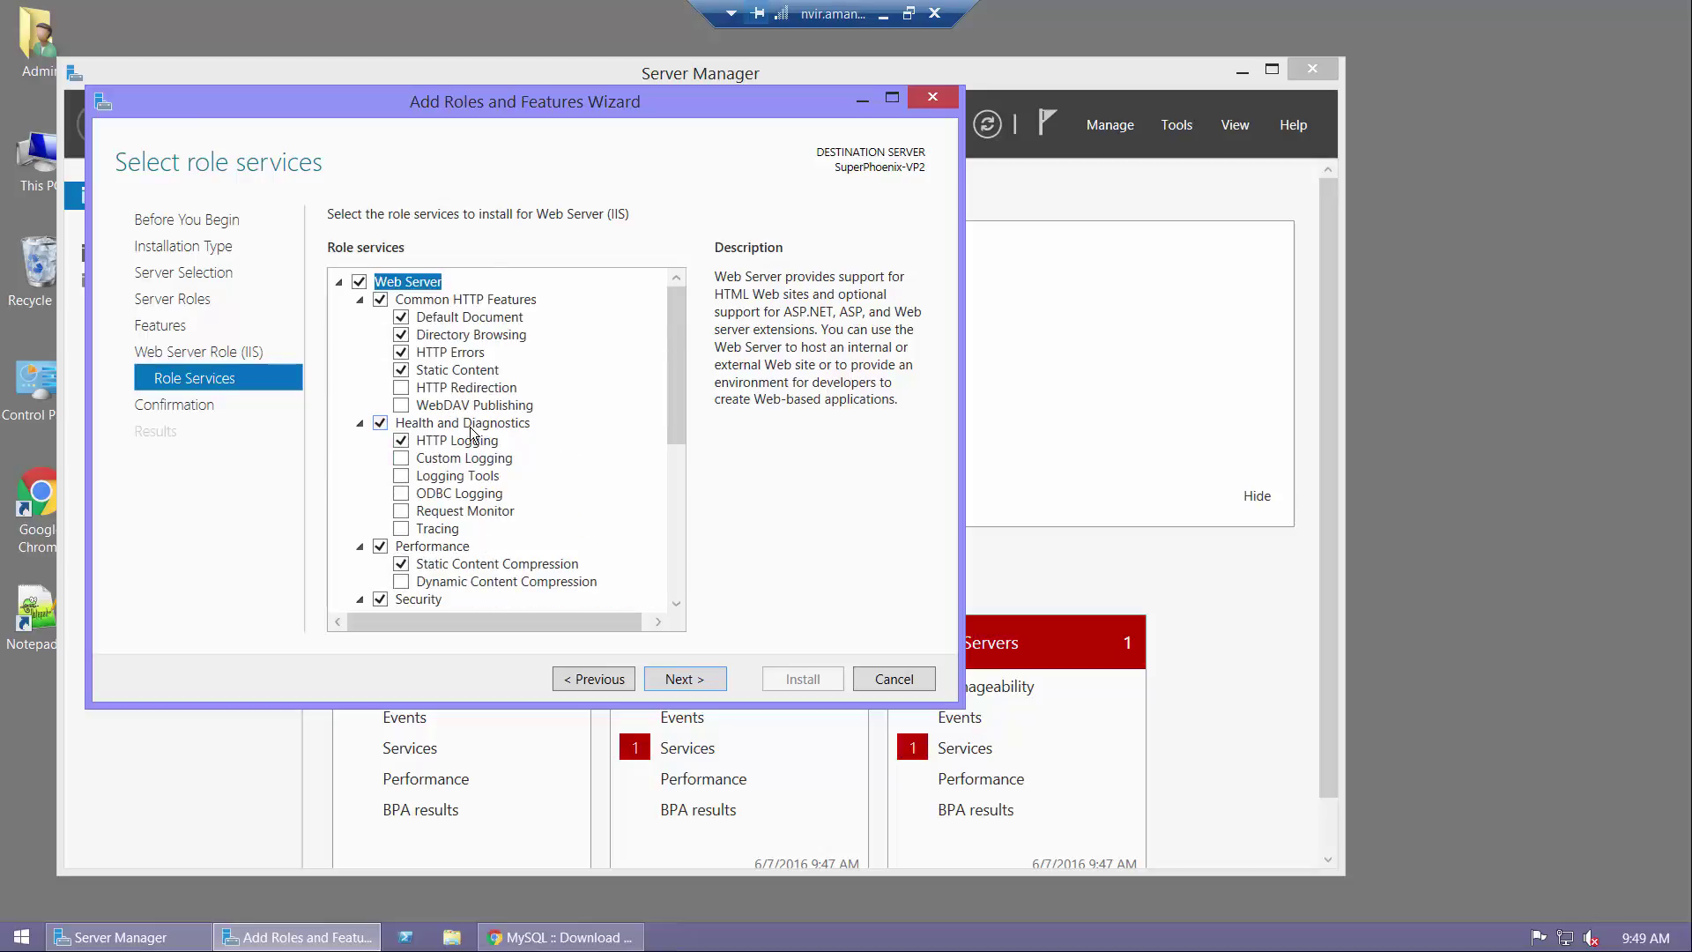
click(404, 388)
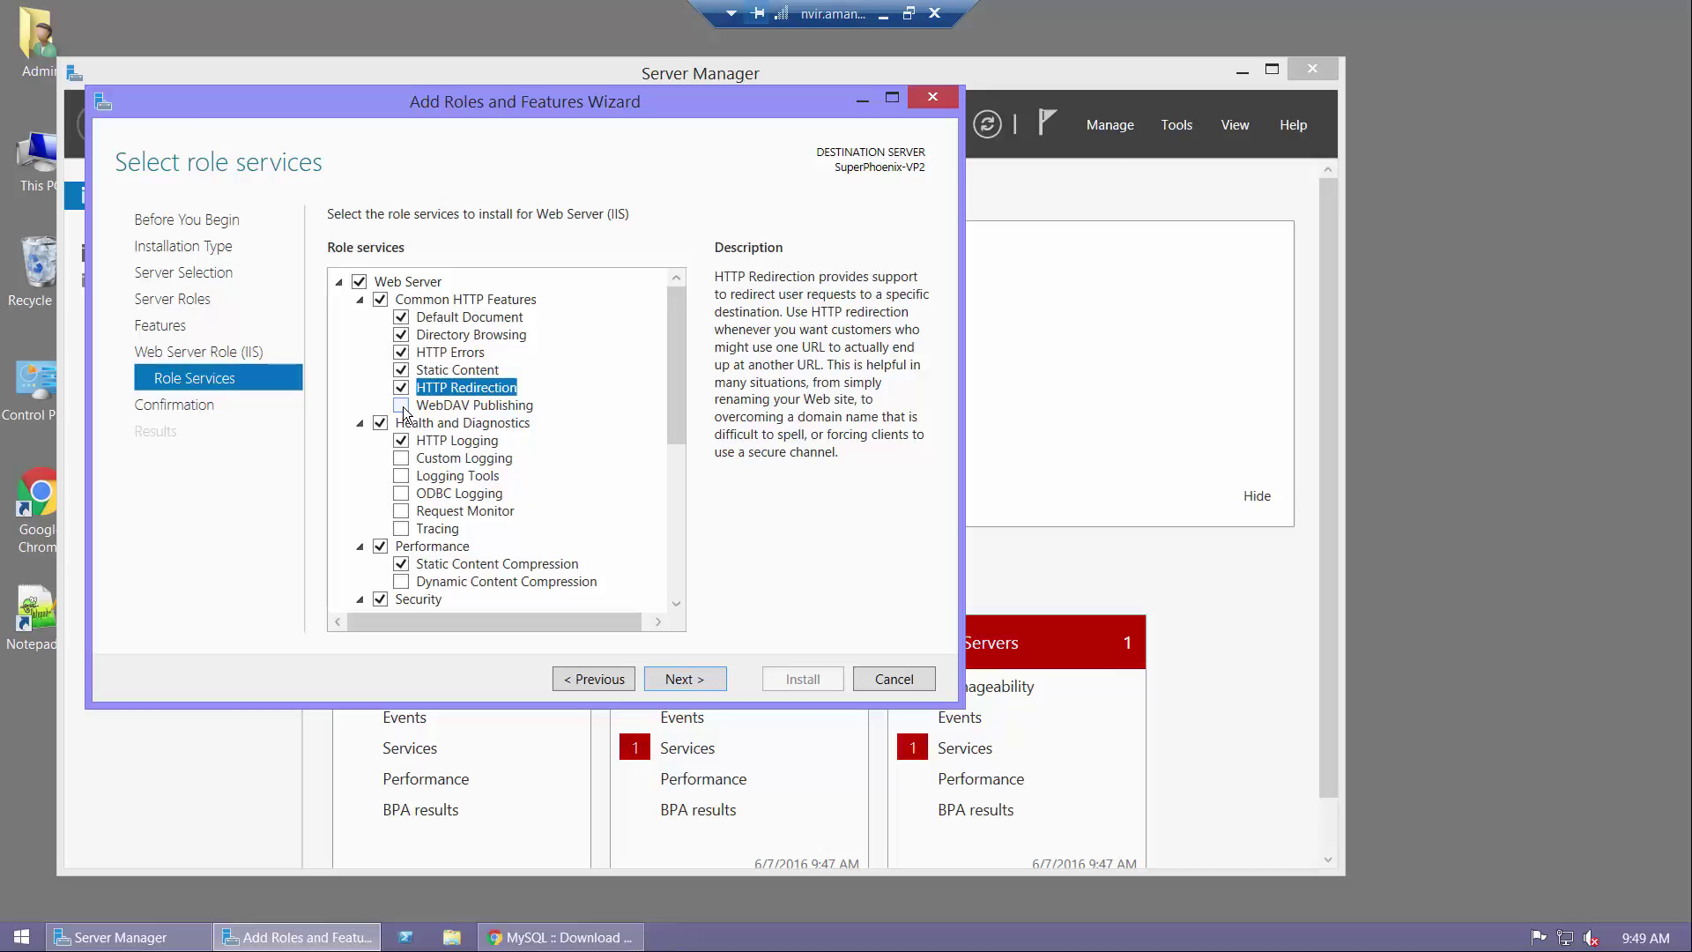
click(401, 459)
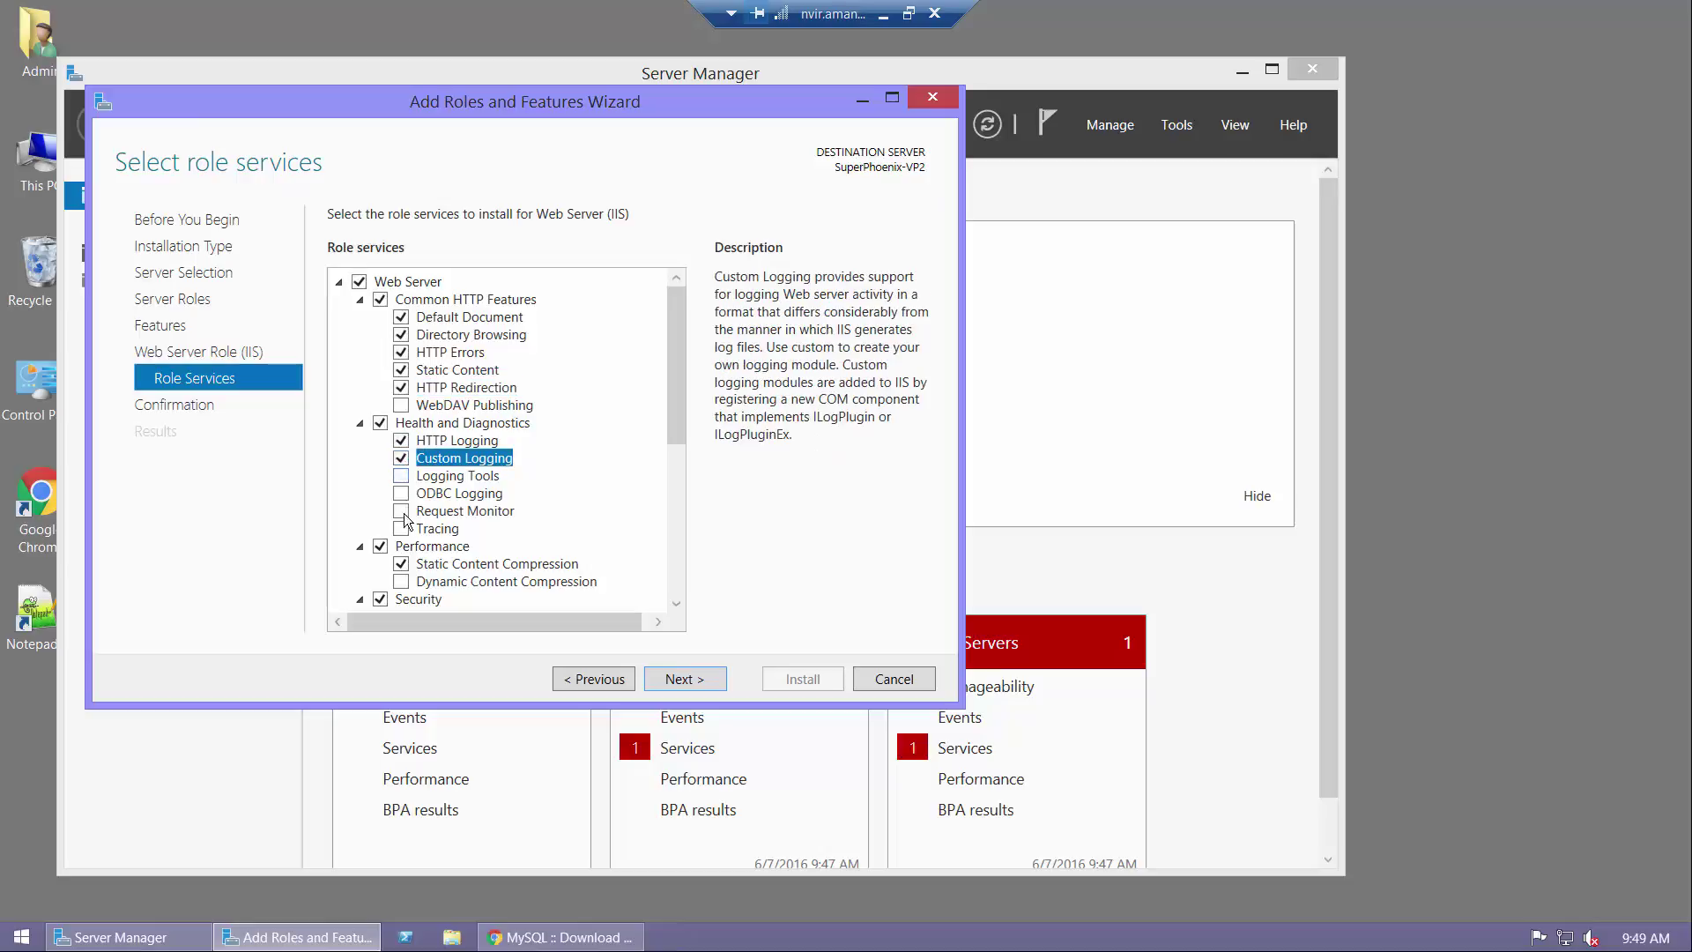
Leave Centralized SSL Certificate Support unticked and add IP and Domain Restrictions.
scroll(406, 533, down, 1)
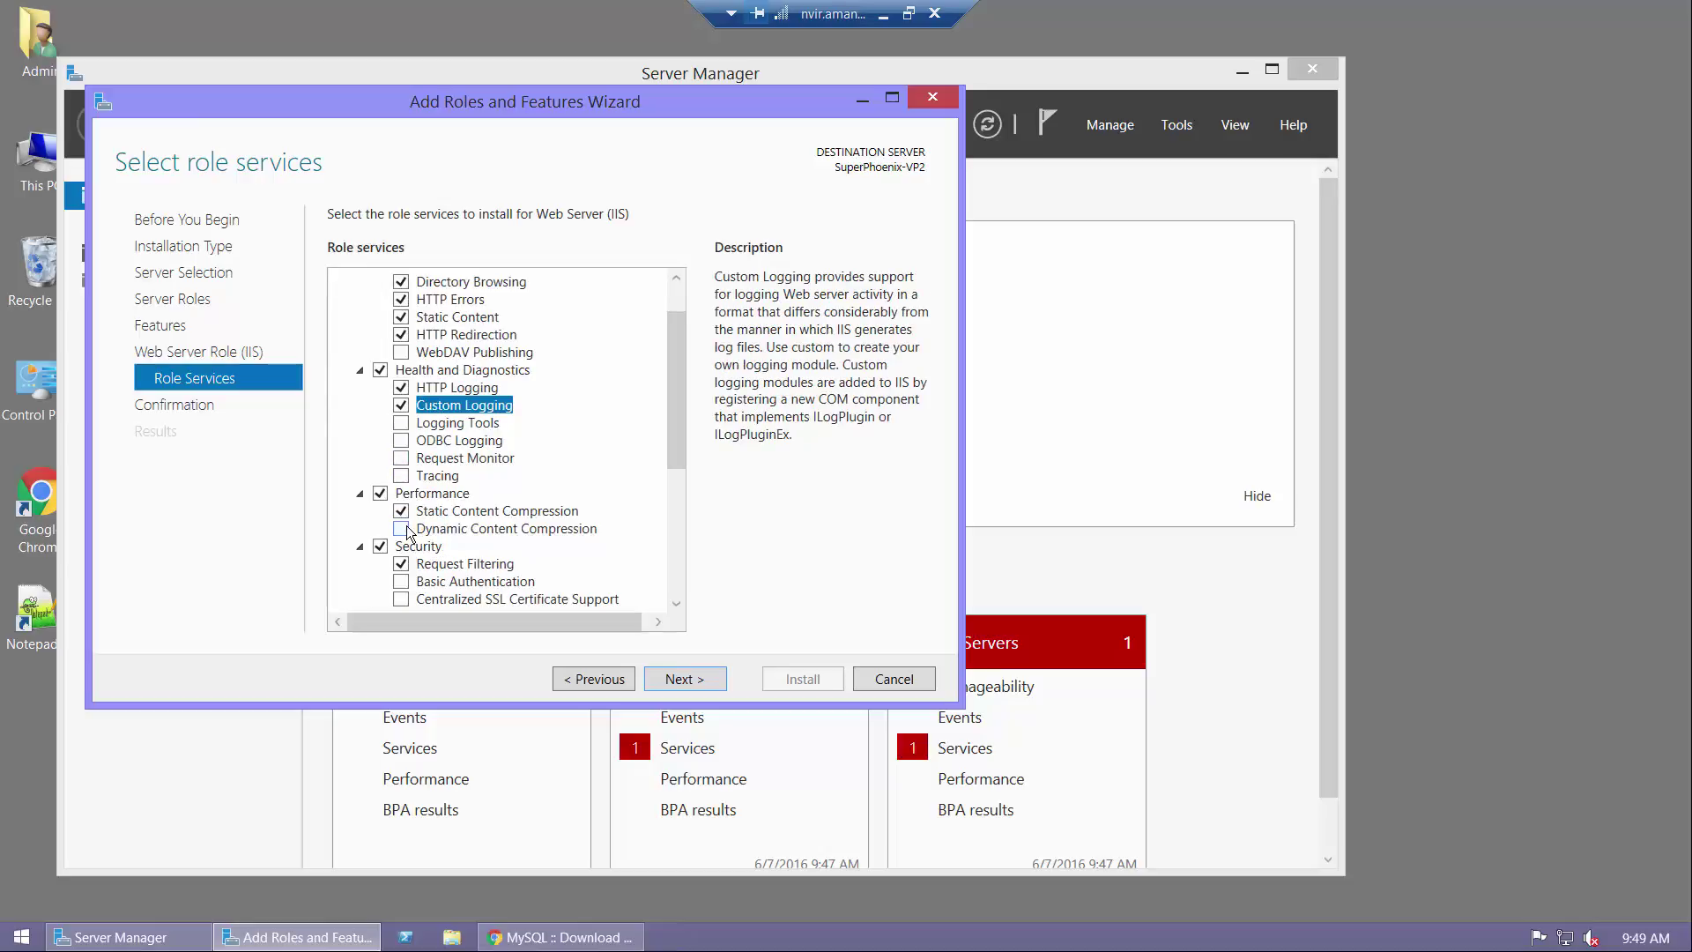
scroll(420, 528, down, 1)
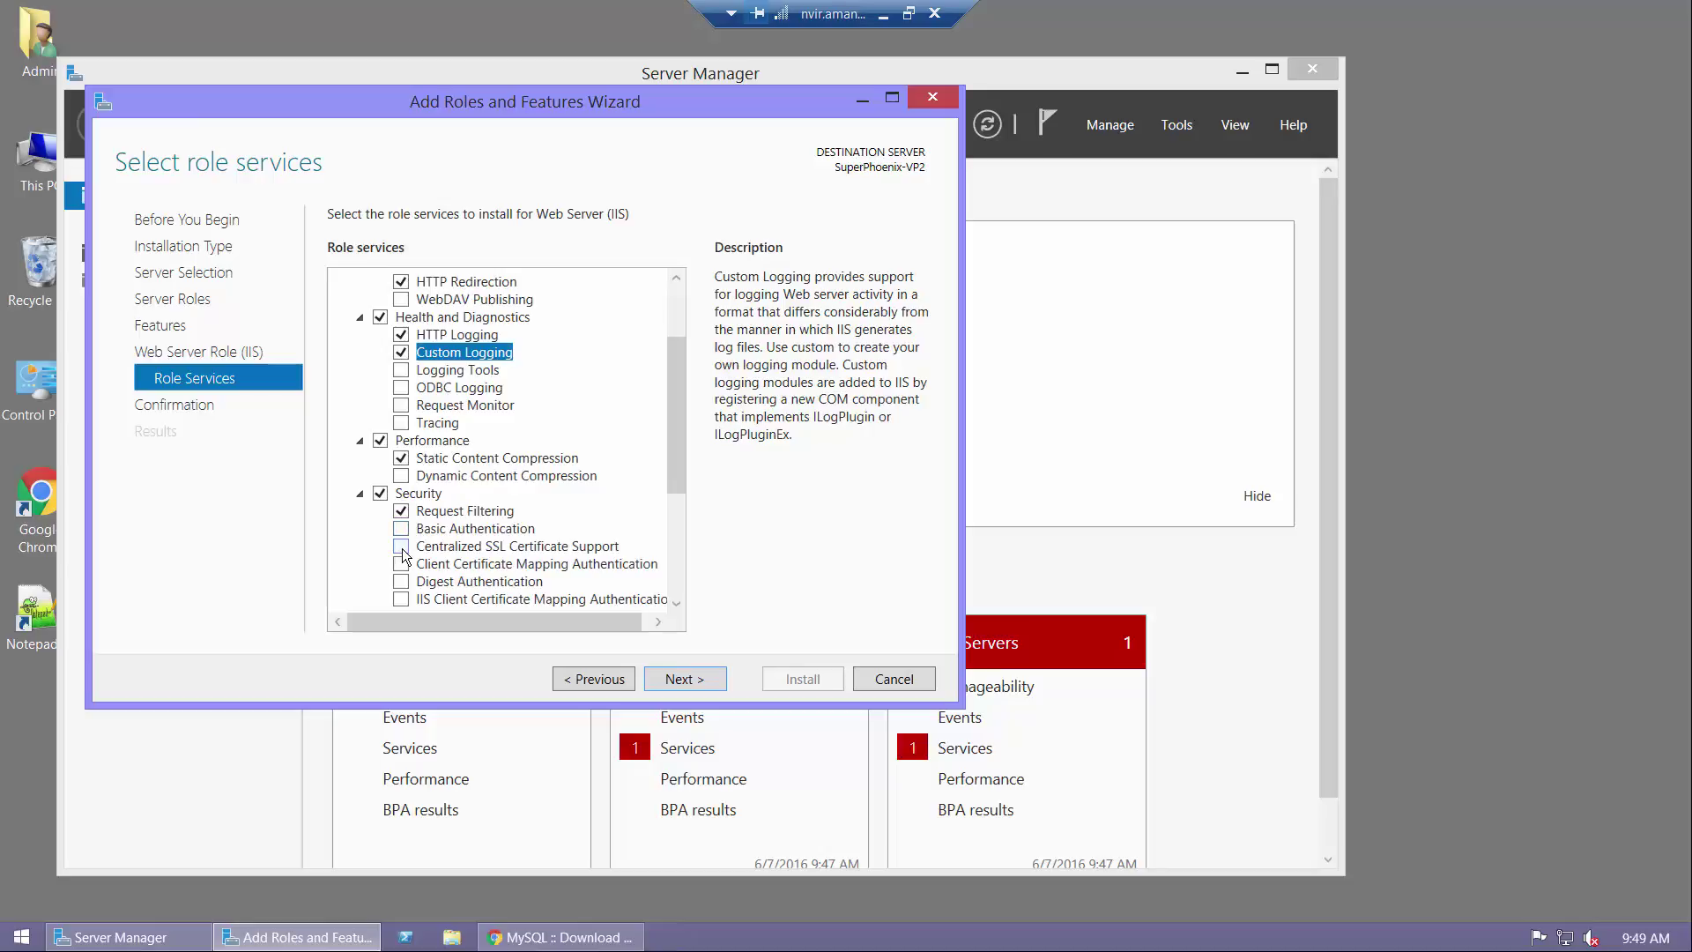
click(402, 547)
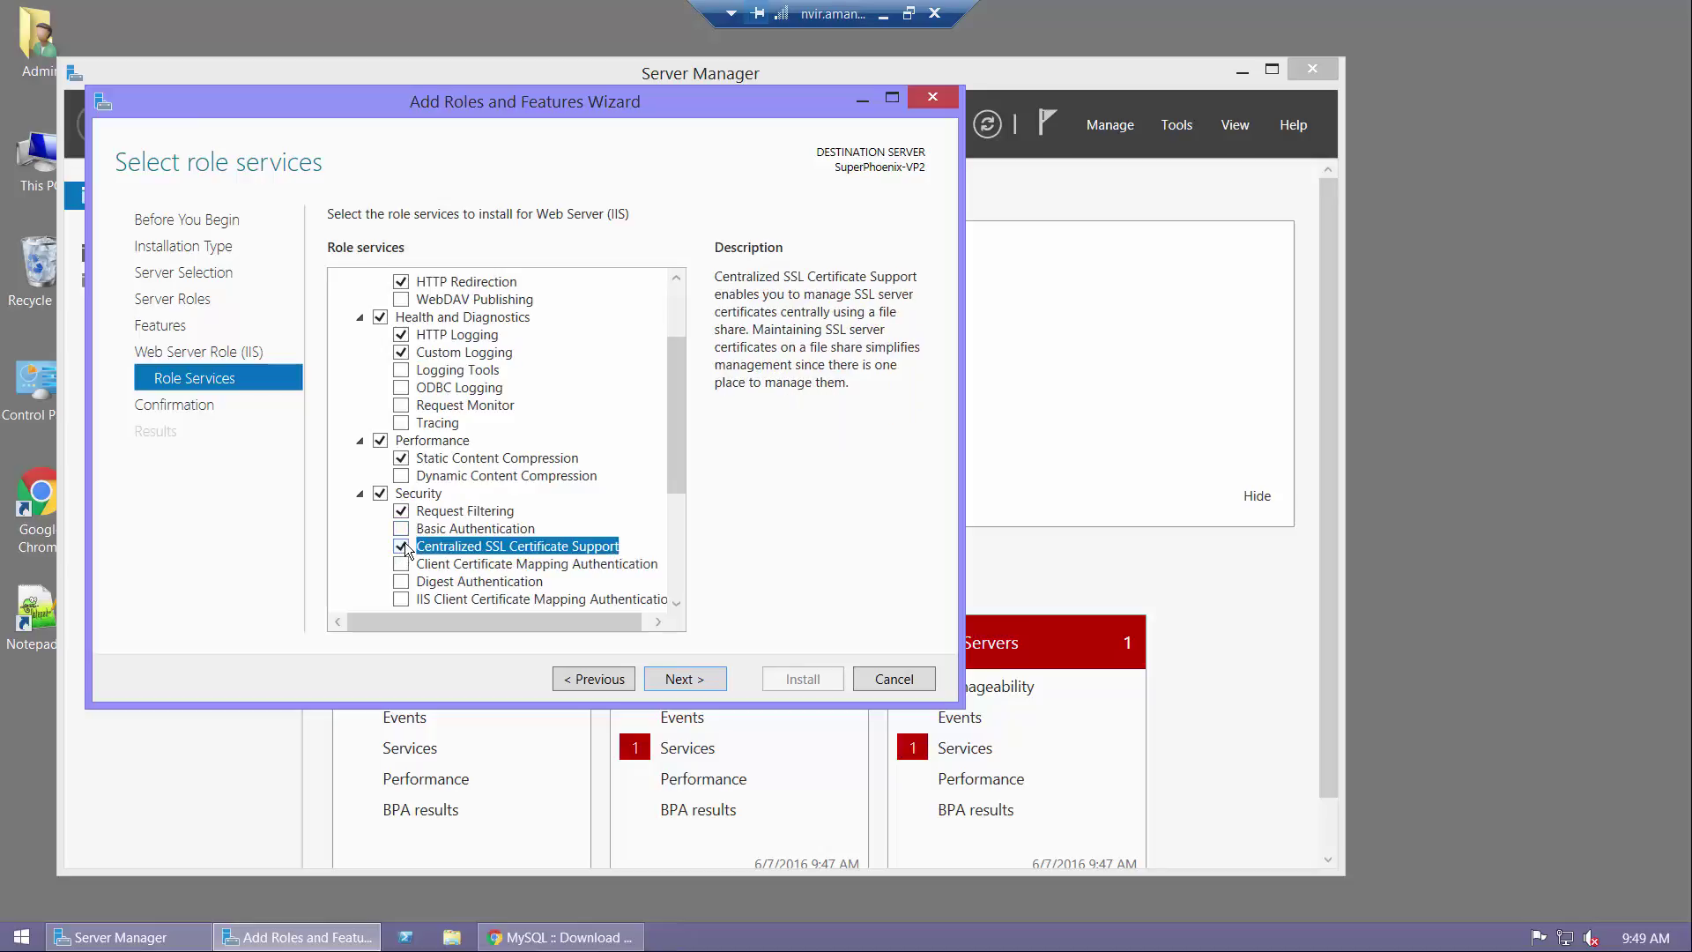
scroll(406, 537, down, 1)
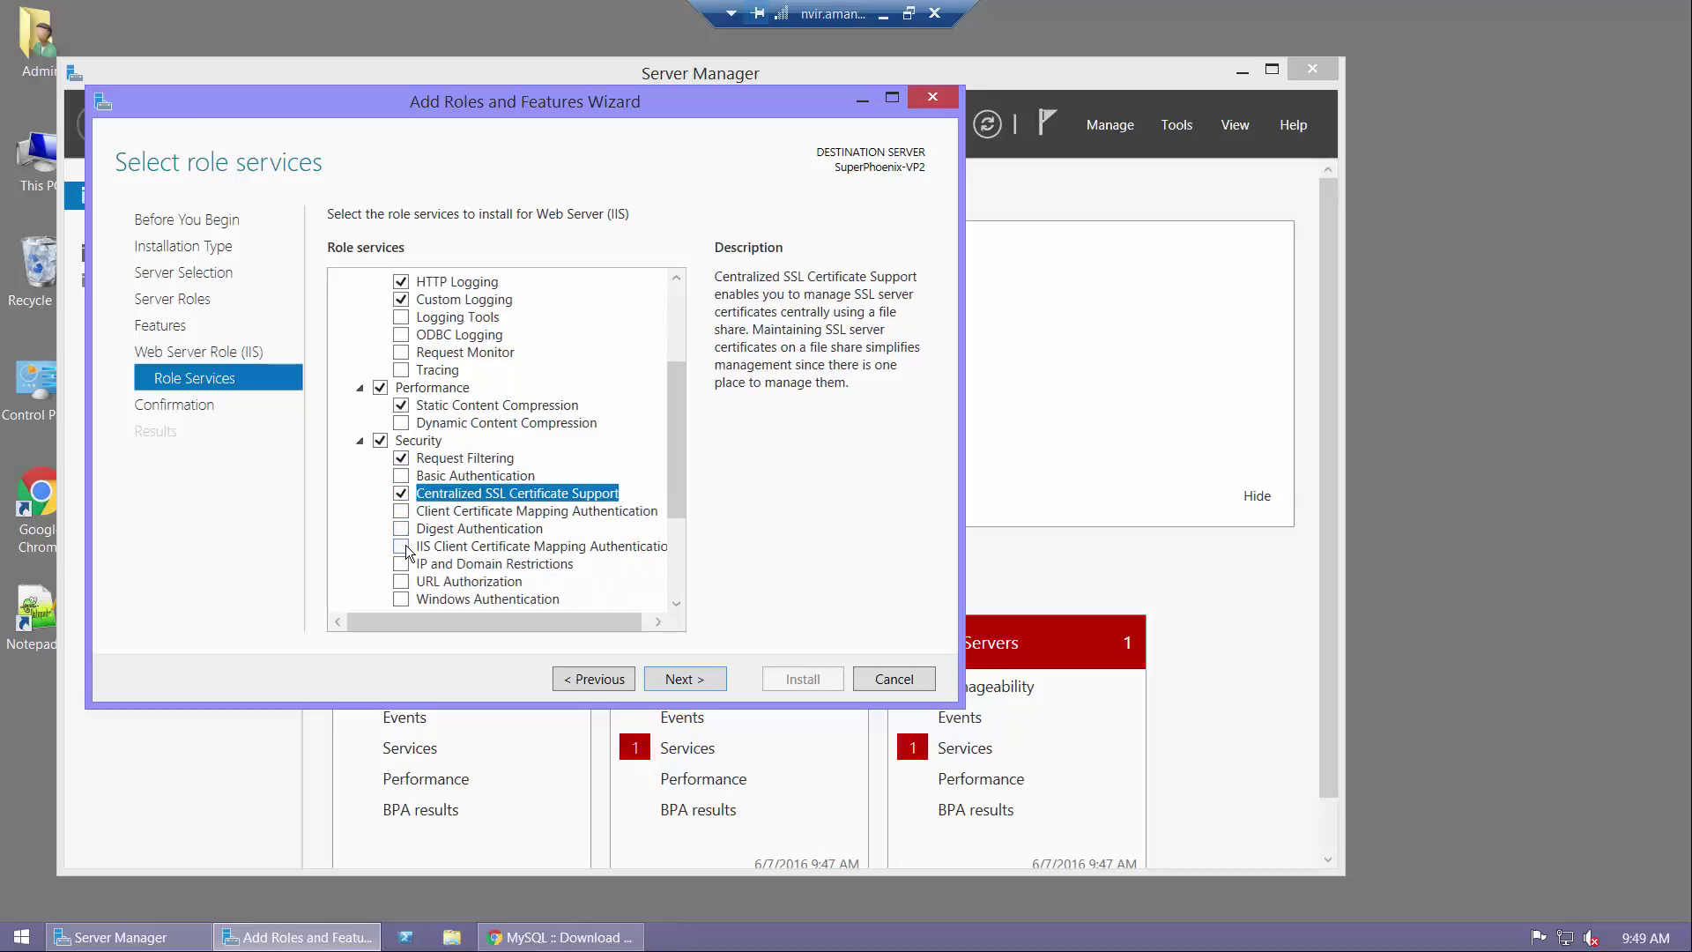
click(401, 493)
click(401, 547)
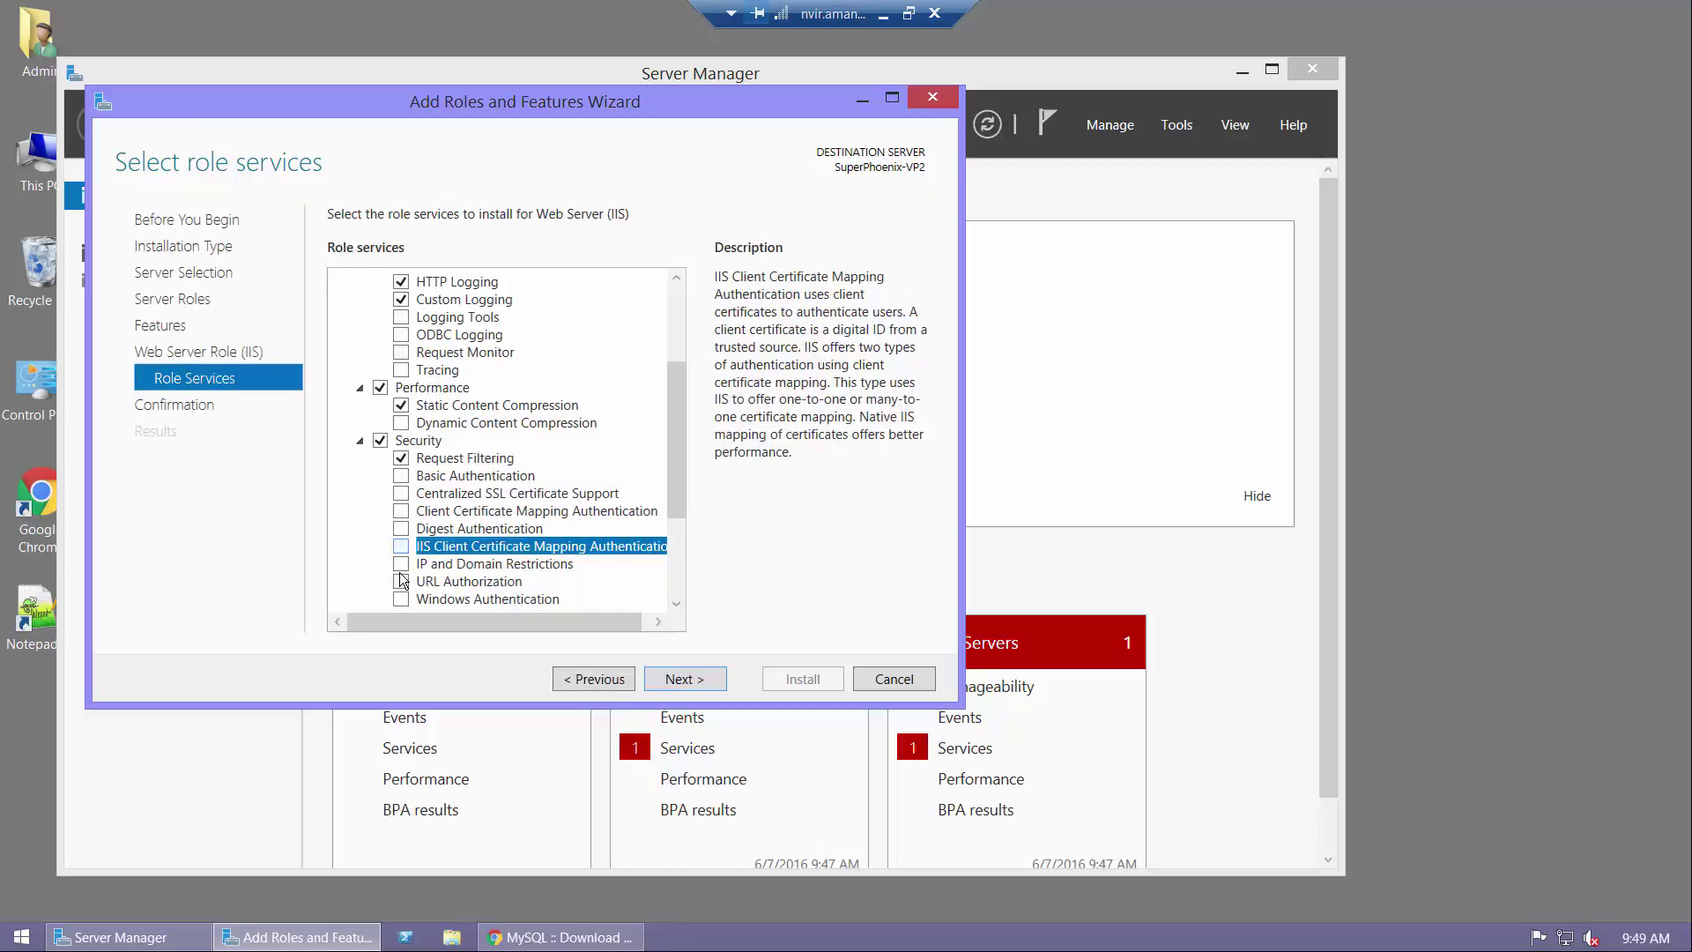
click(401, 564)
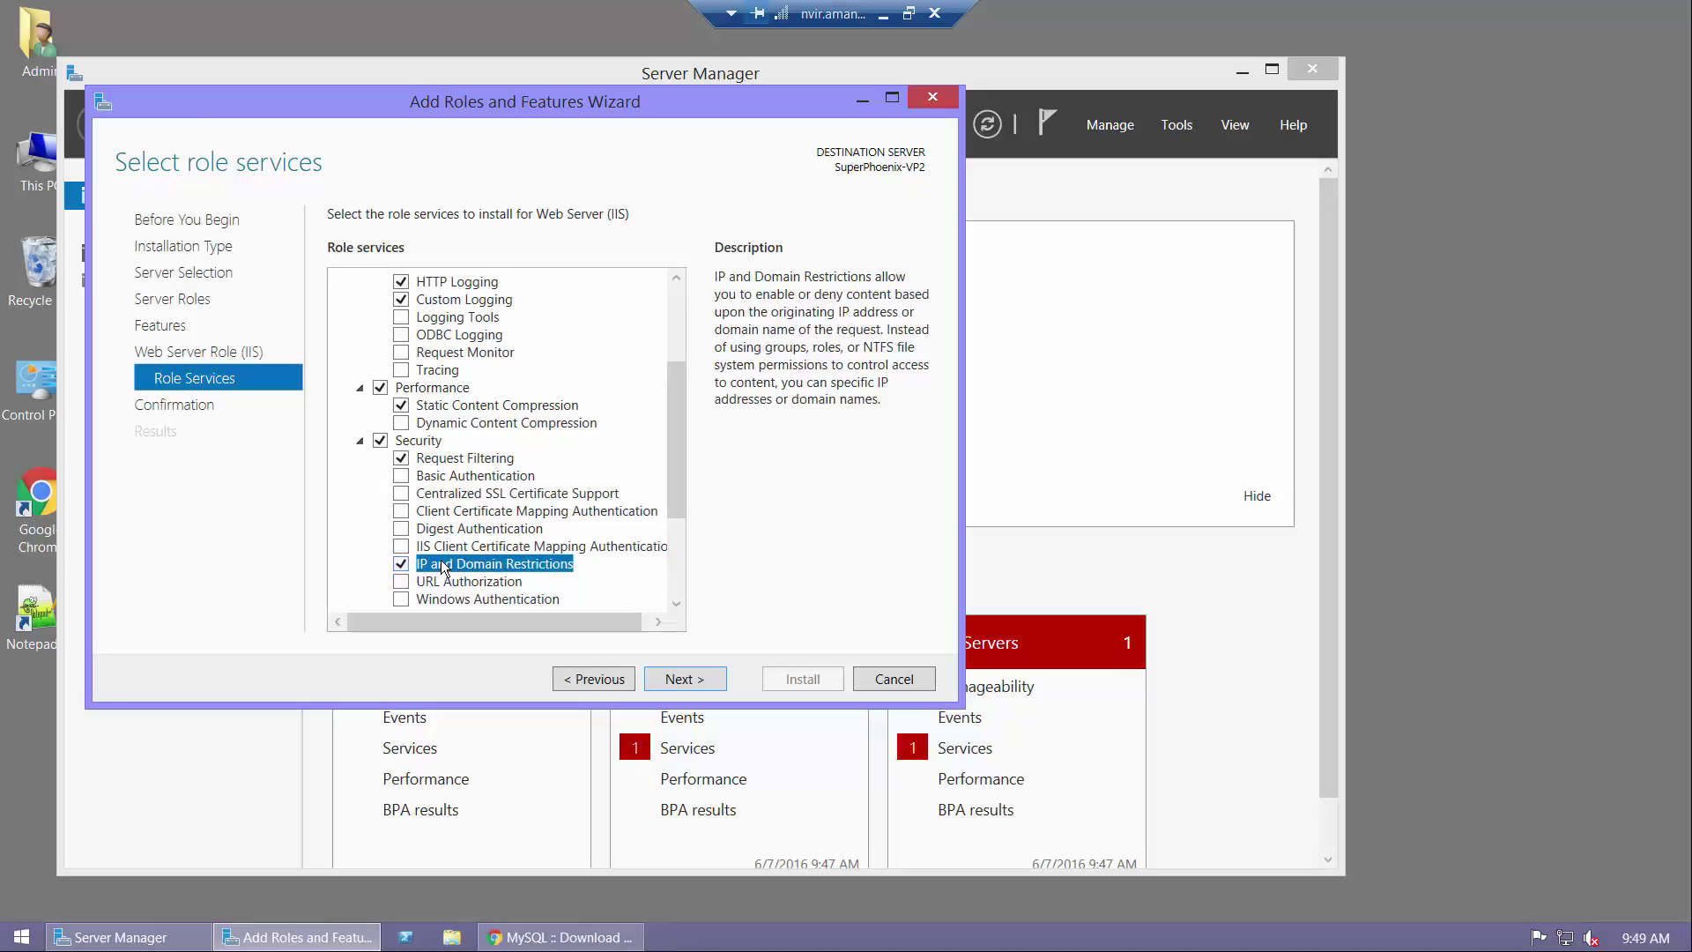
Add URL Authorization, FTP Server with FTP Service, and IIS 6 Management Compatibility.
scroll(445, 568, down, 1)
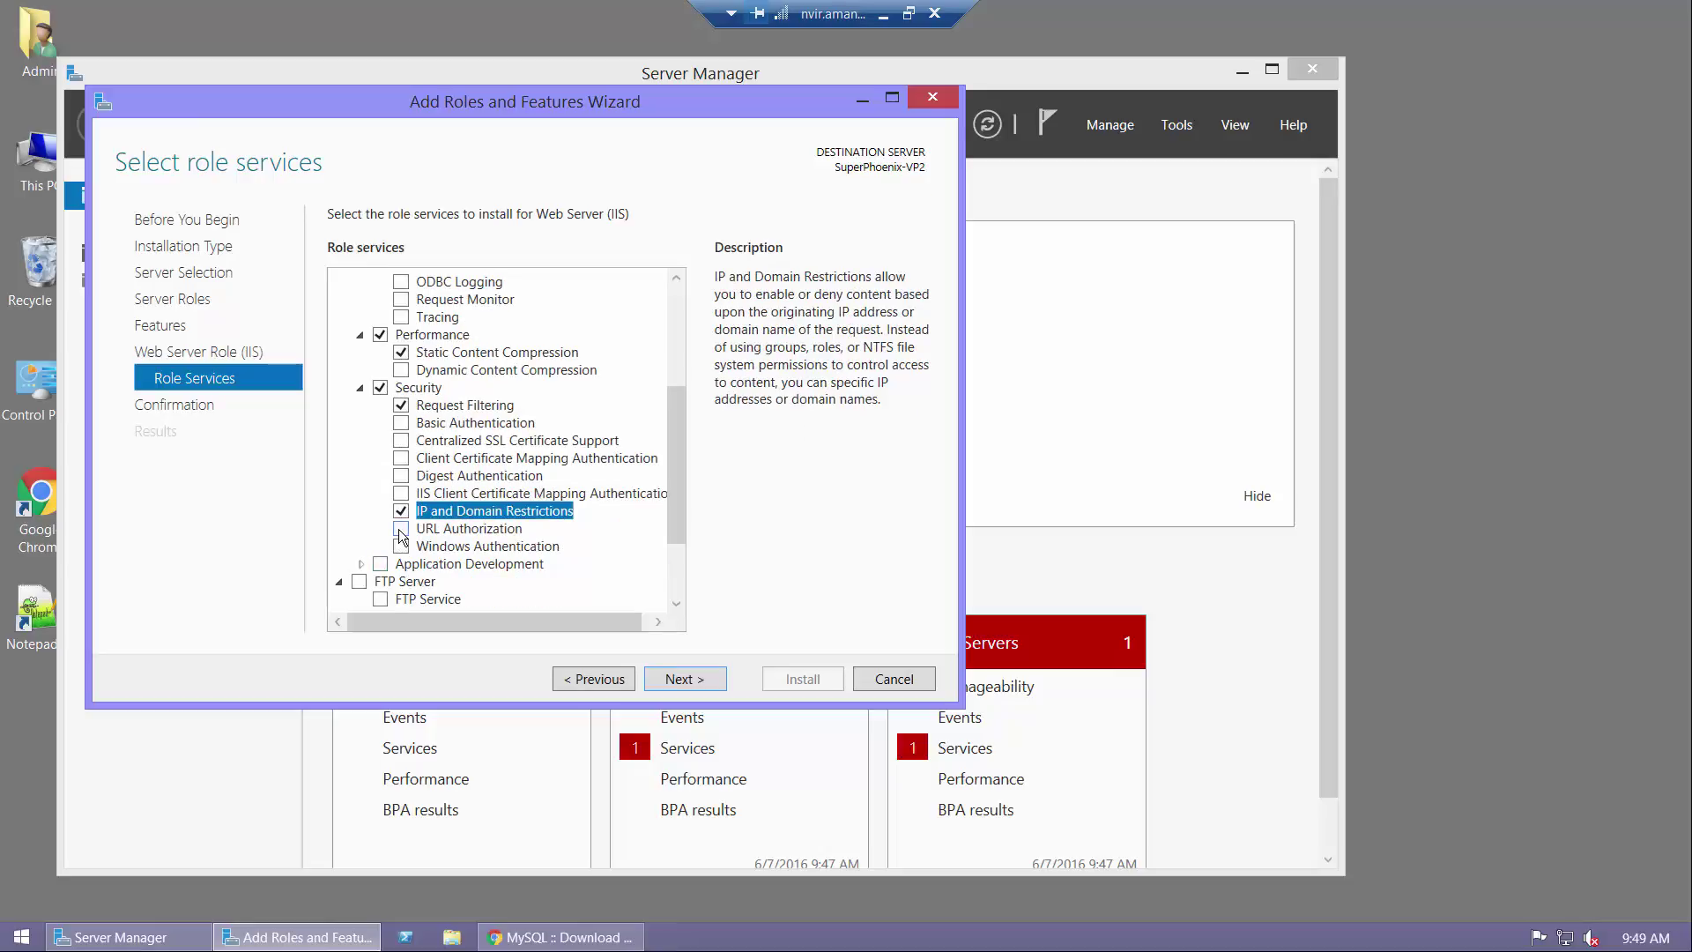
click(401, 529)
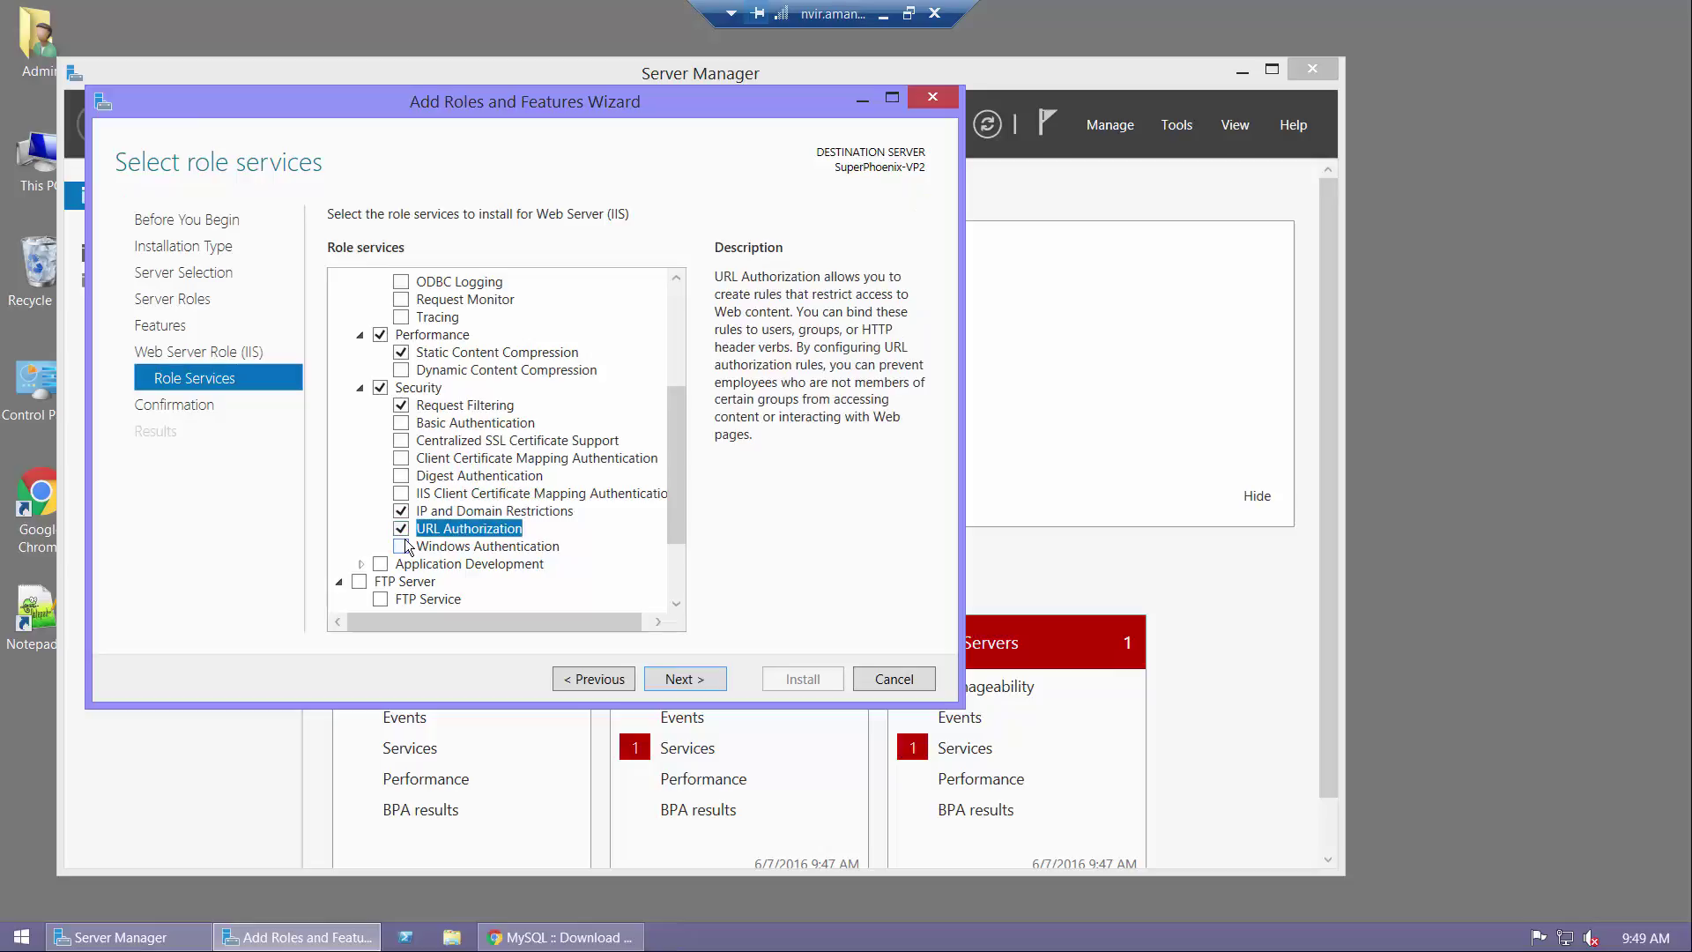
scroll(405, 546, down, 1)
click(359, 530)
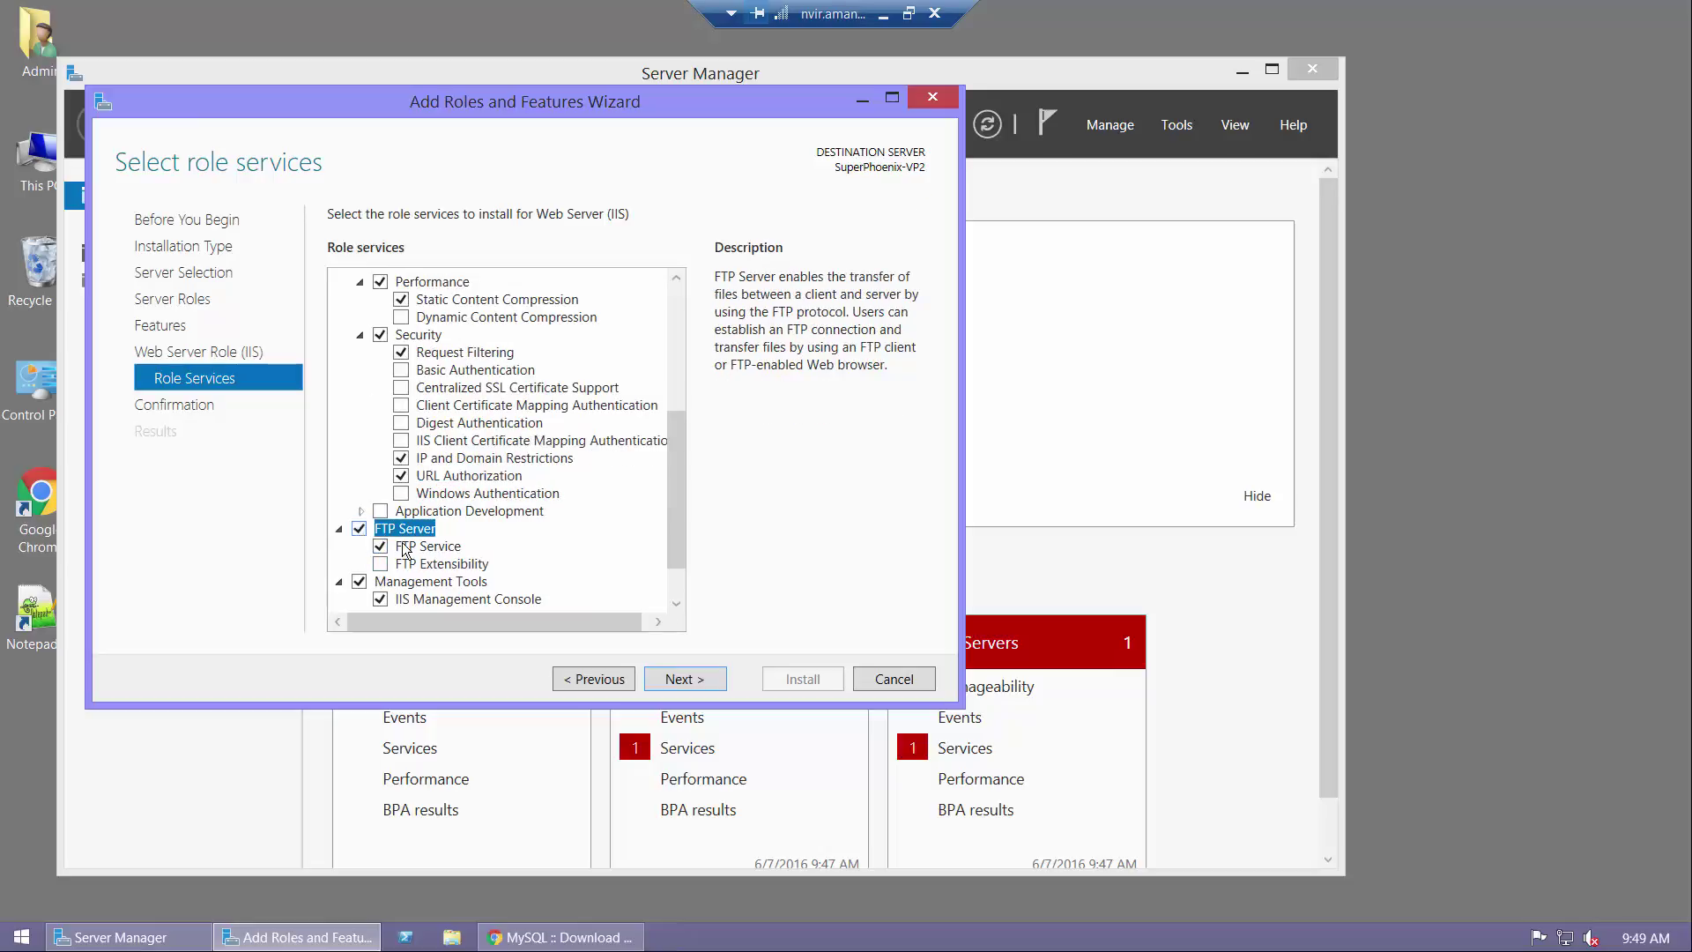
scroll(522, 555, down, 1)
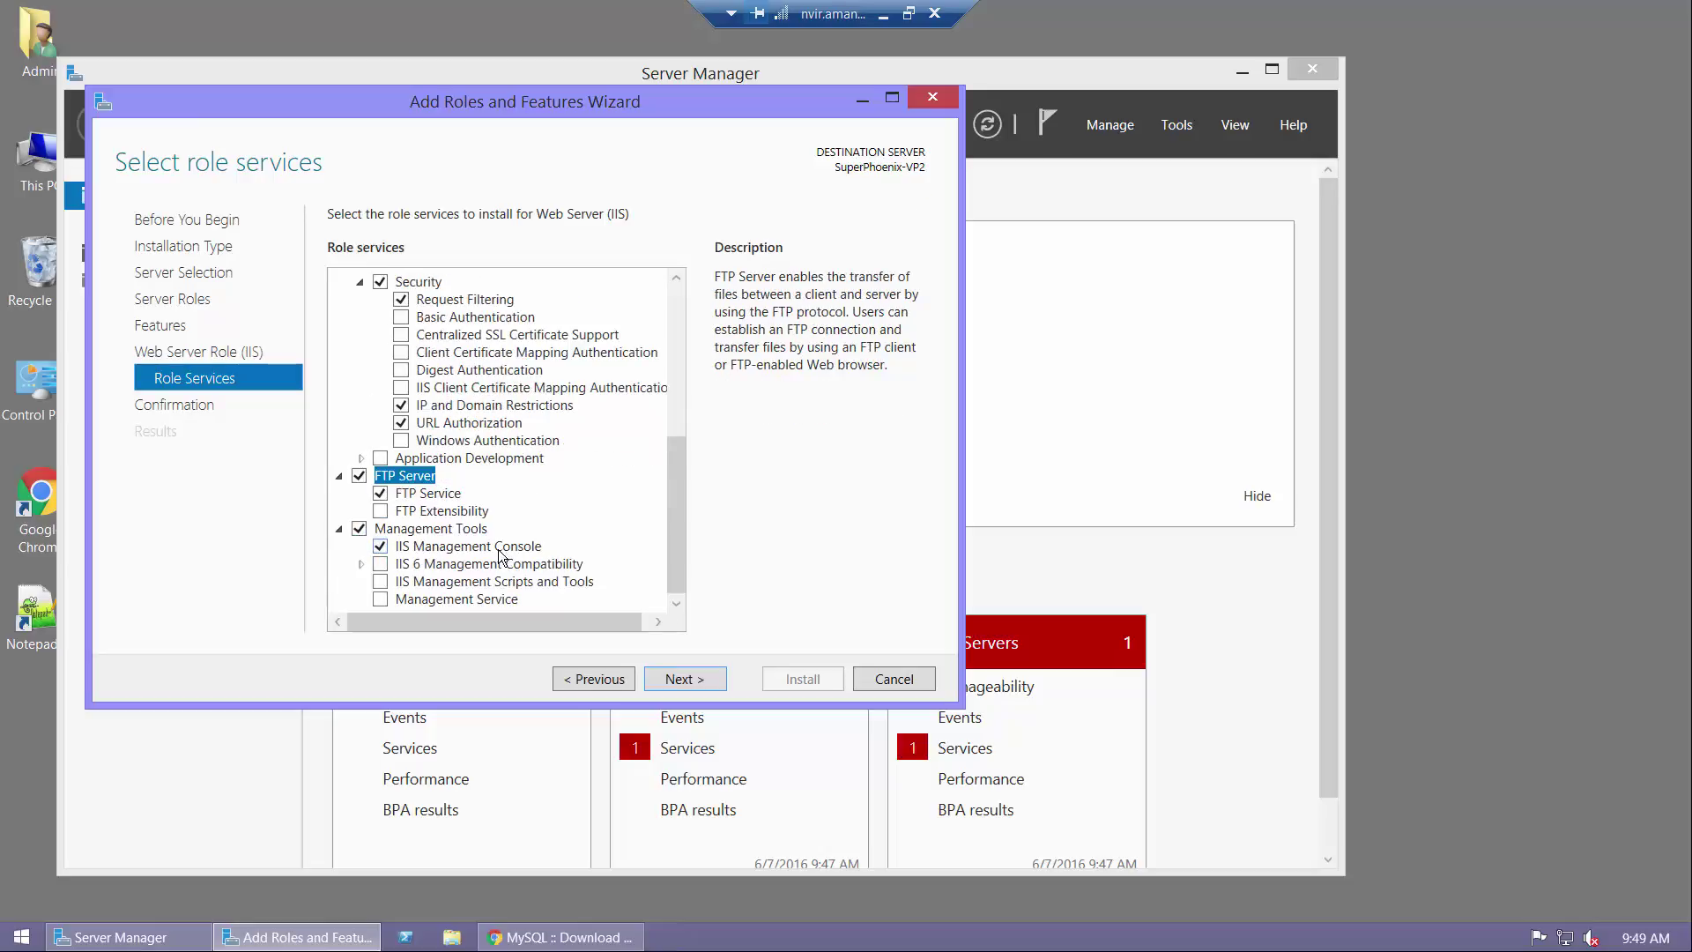
click(381, 565)
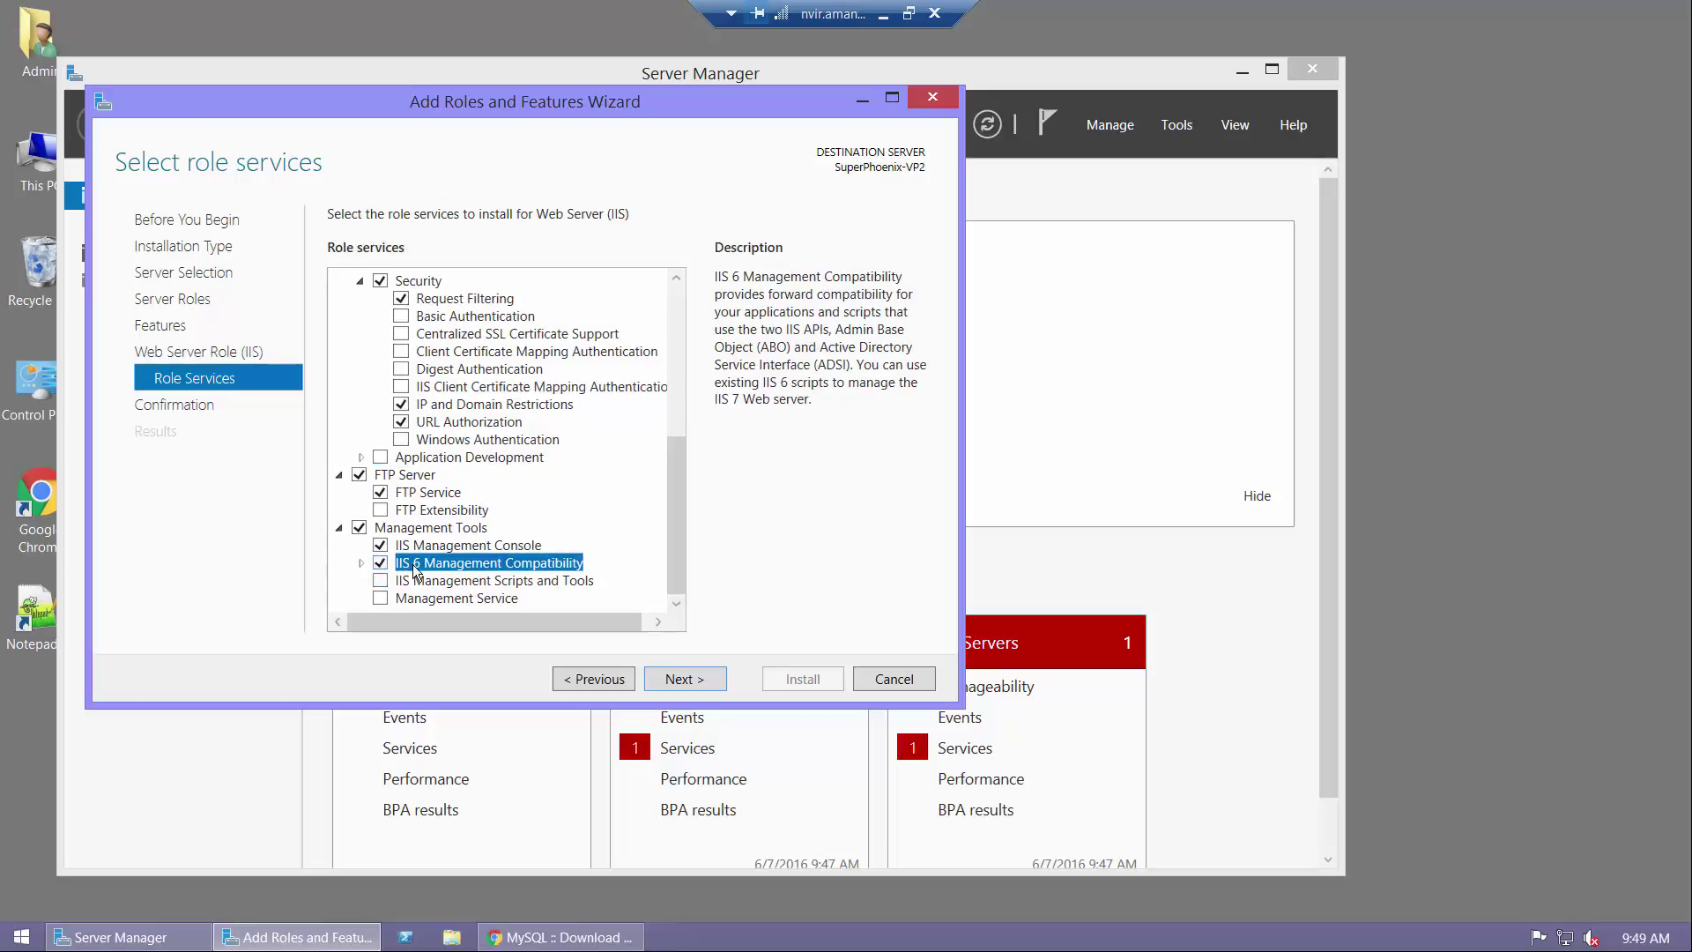
Allow automatic restart if required and install the selected IIS roles on SuperPhoenix-VP2.
click(687, 679)
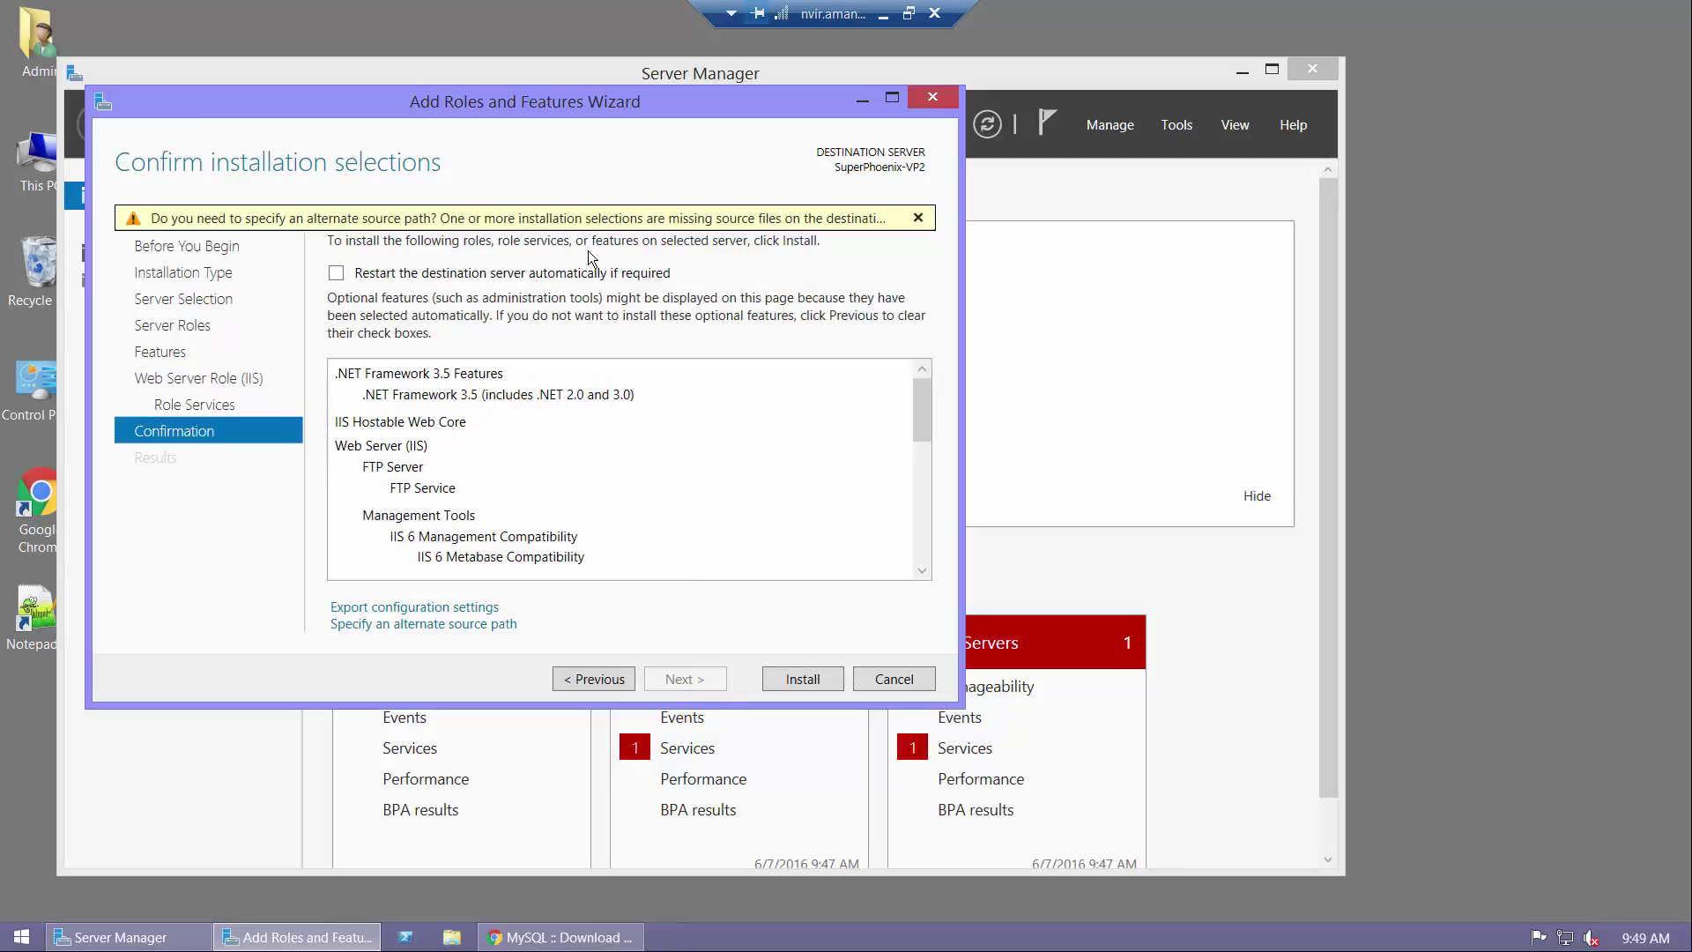
click(337, 273)
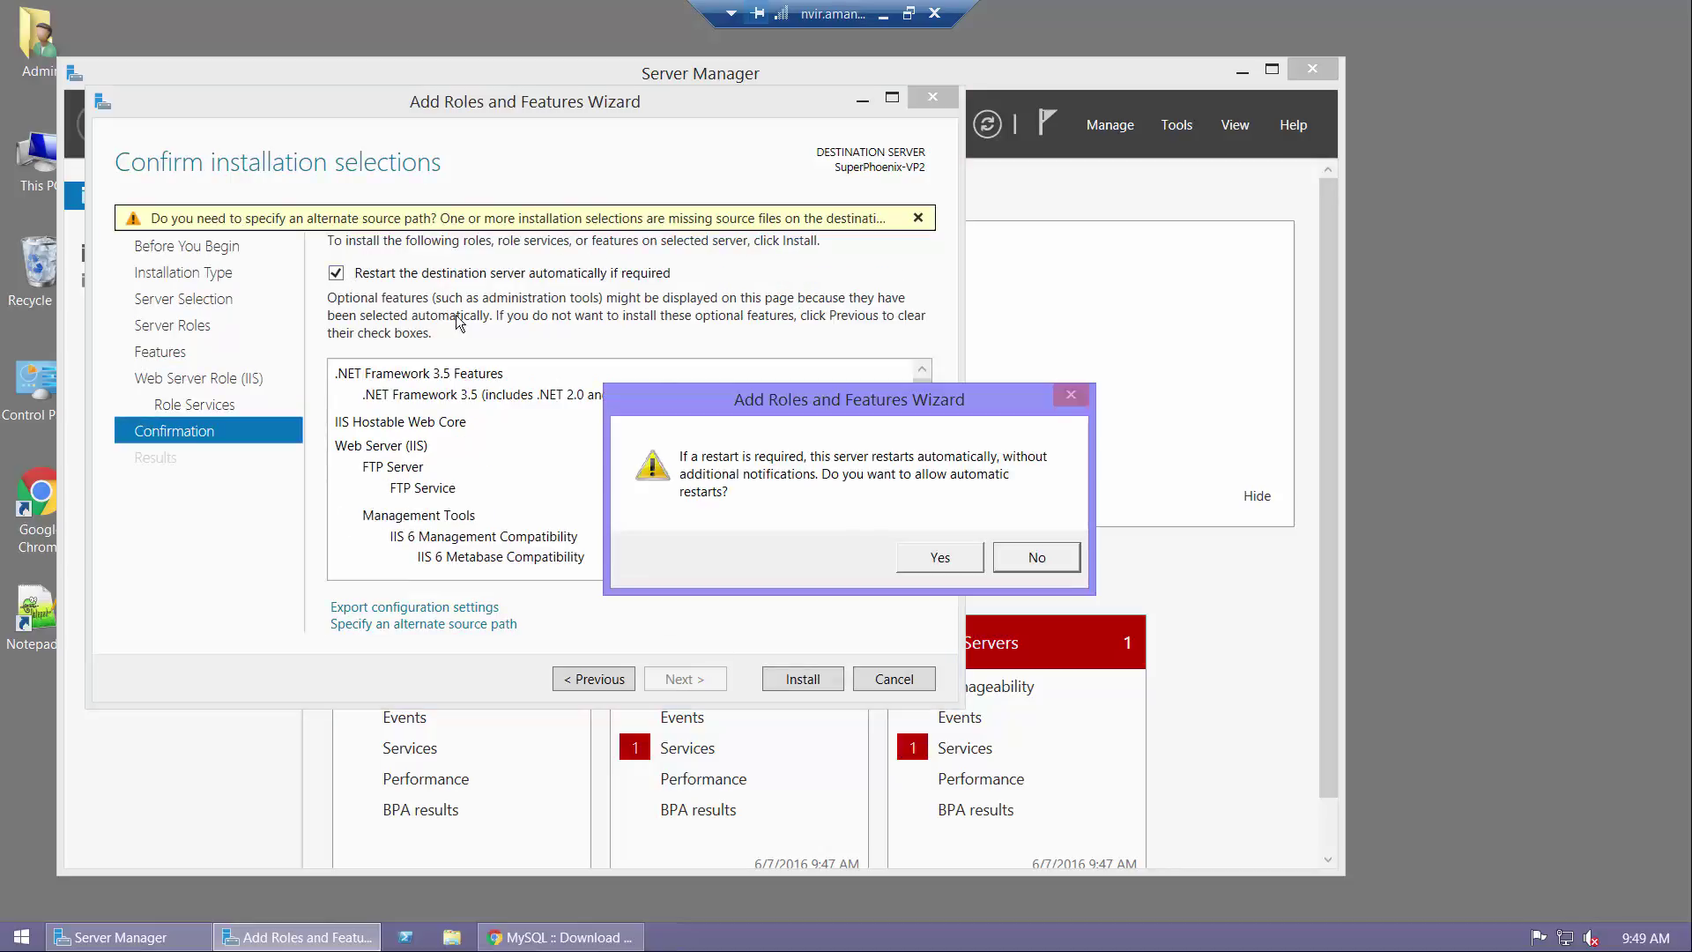
click(937, 557)
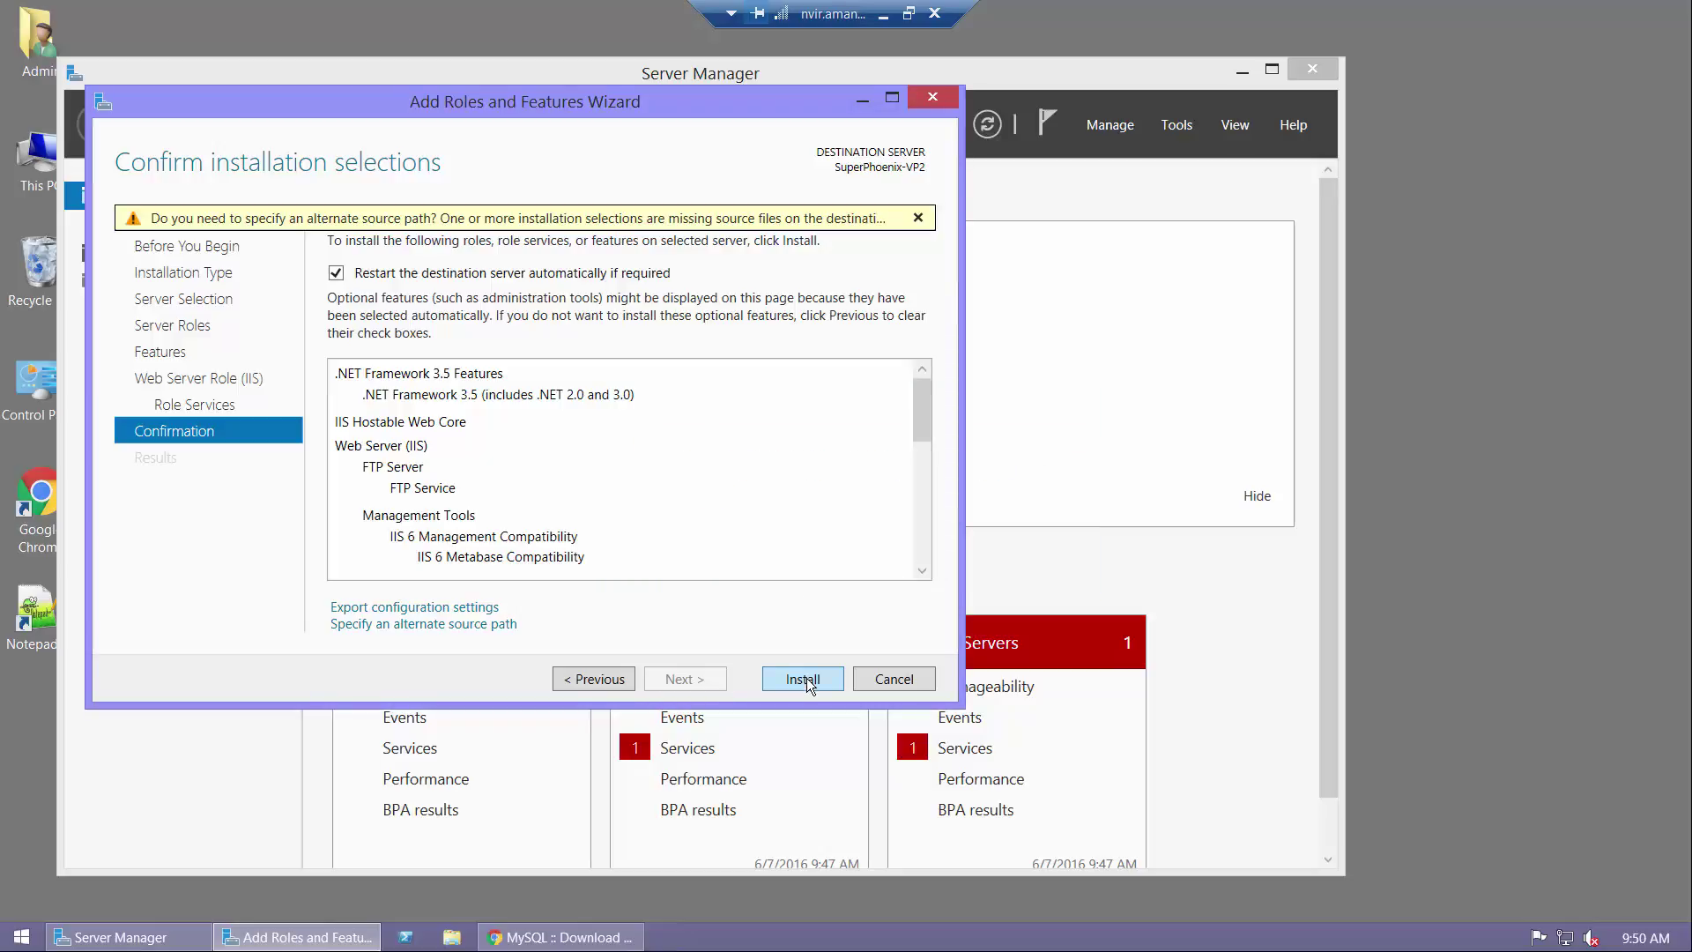
click(803, 679)
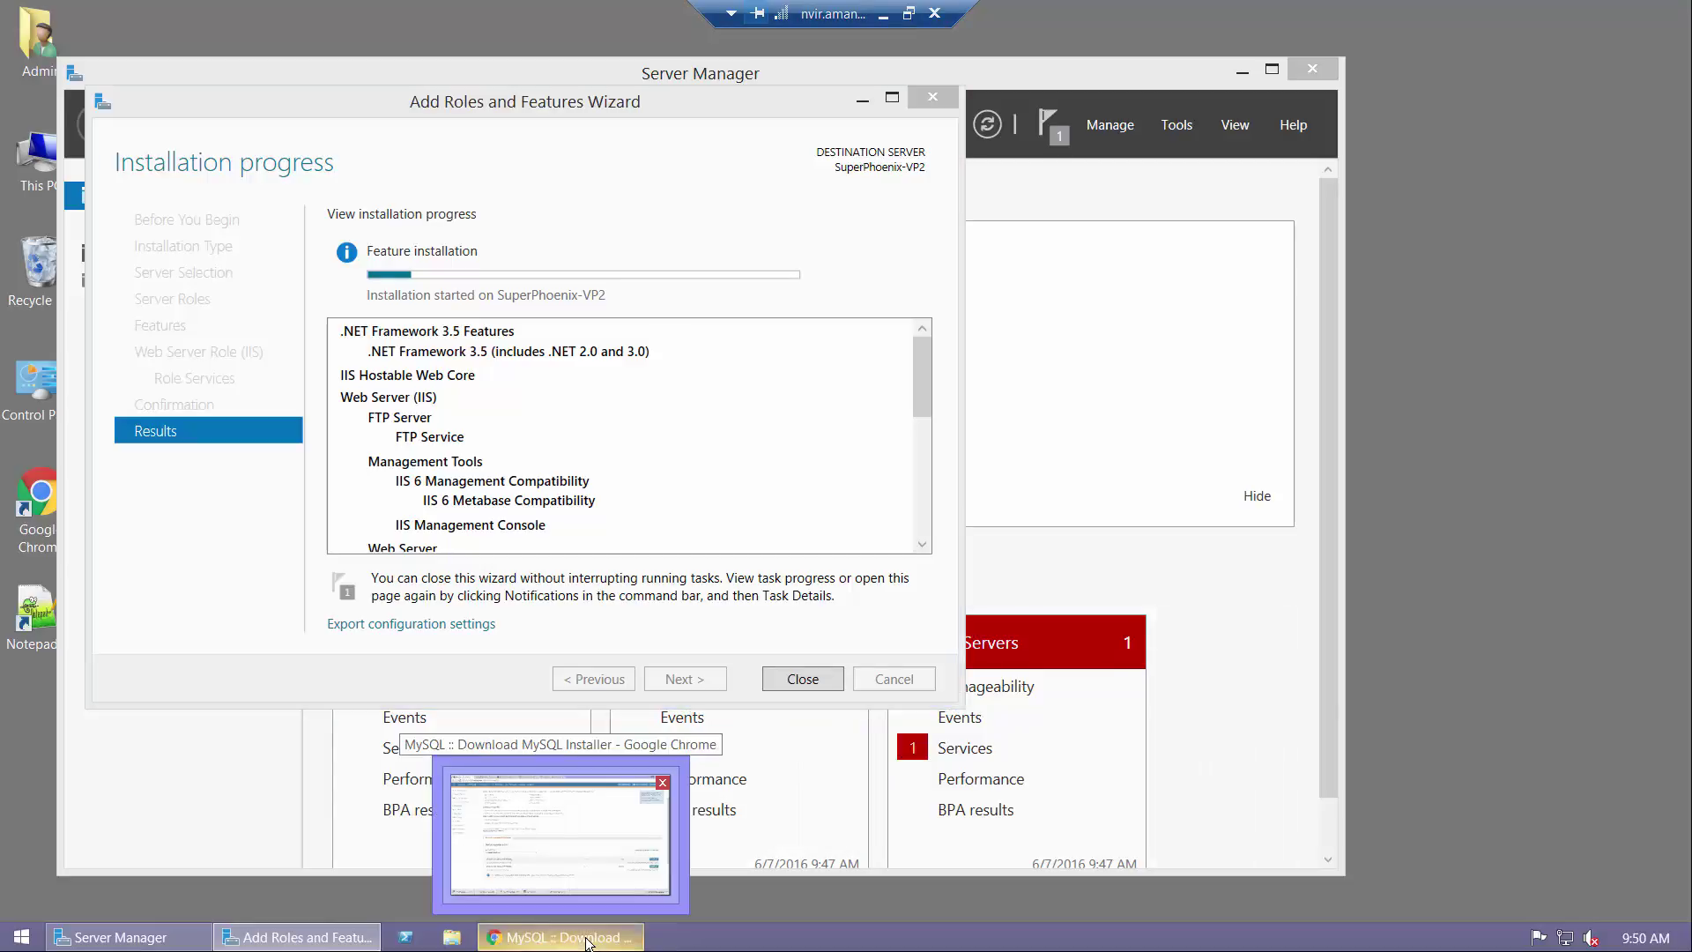
click(586, 939)
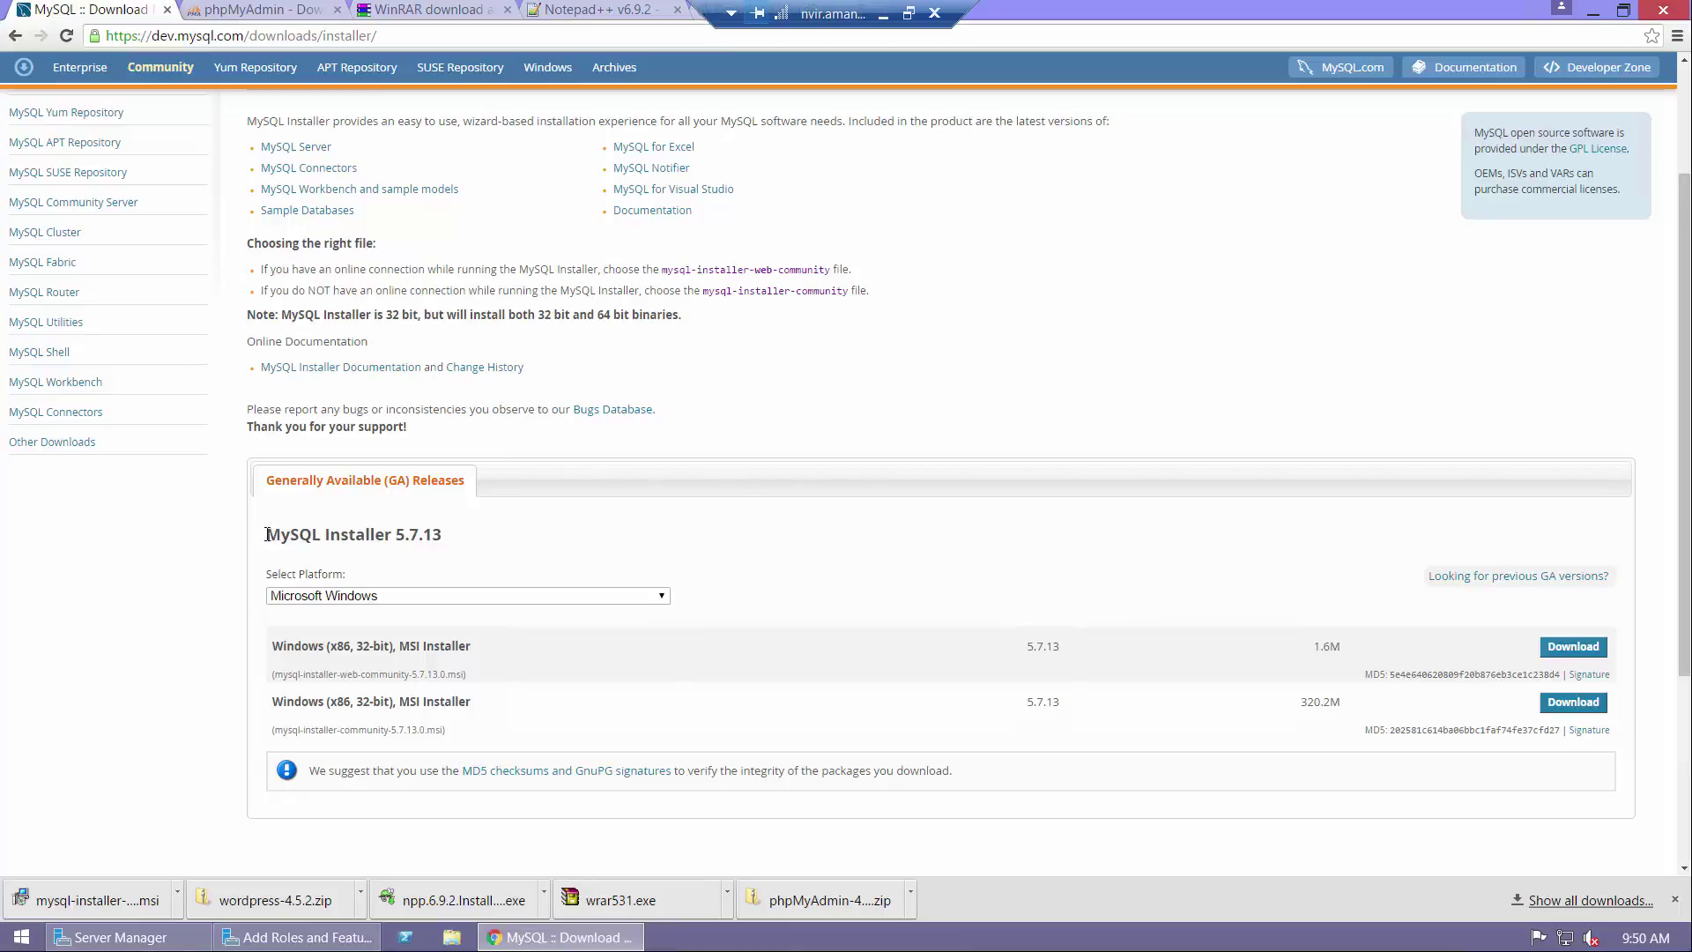
Look over the MySQL Installer 5.7.13 page, then switch to the phpMyAdmin 4.6.2 downloads tab.
drag(267, 534, 453, 534)
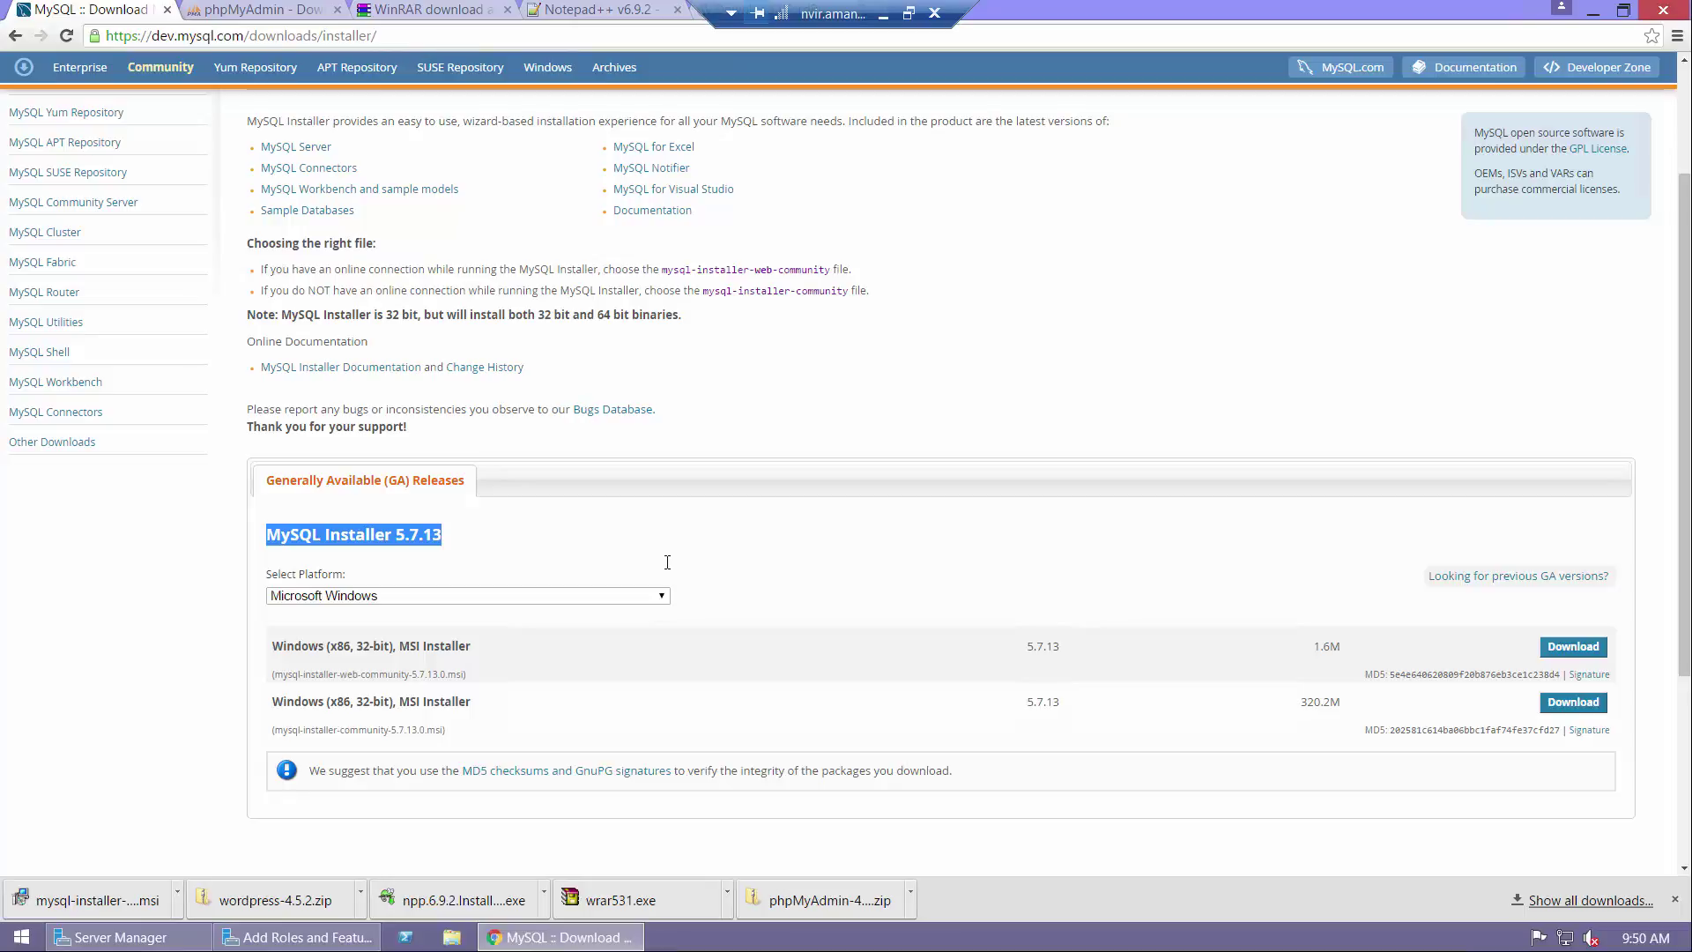
click(1193, 740)
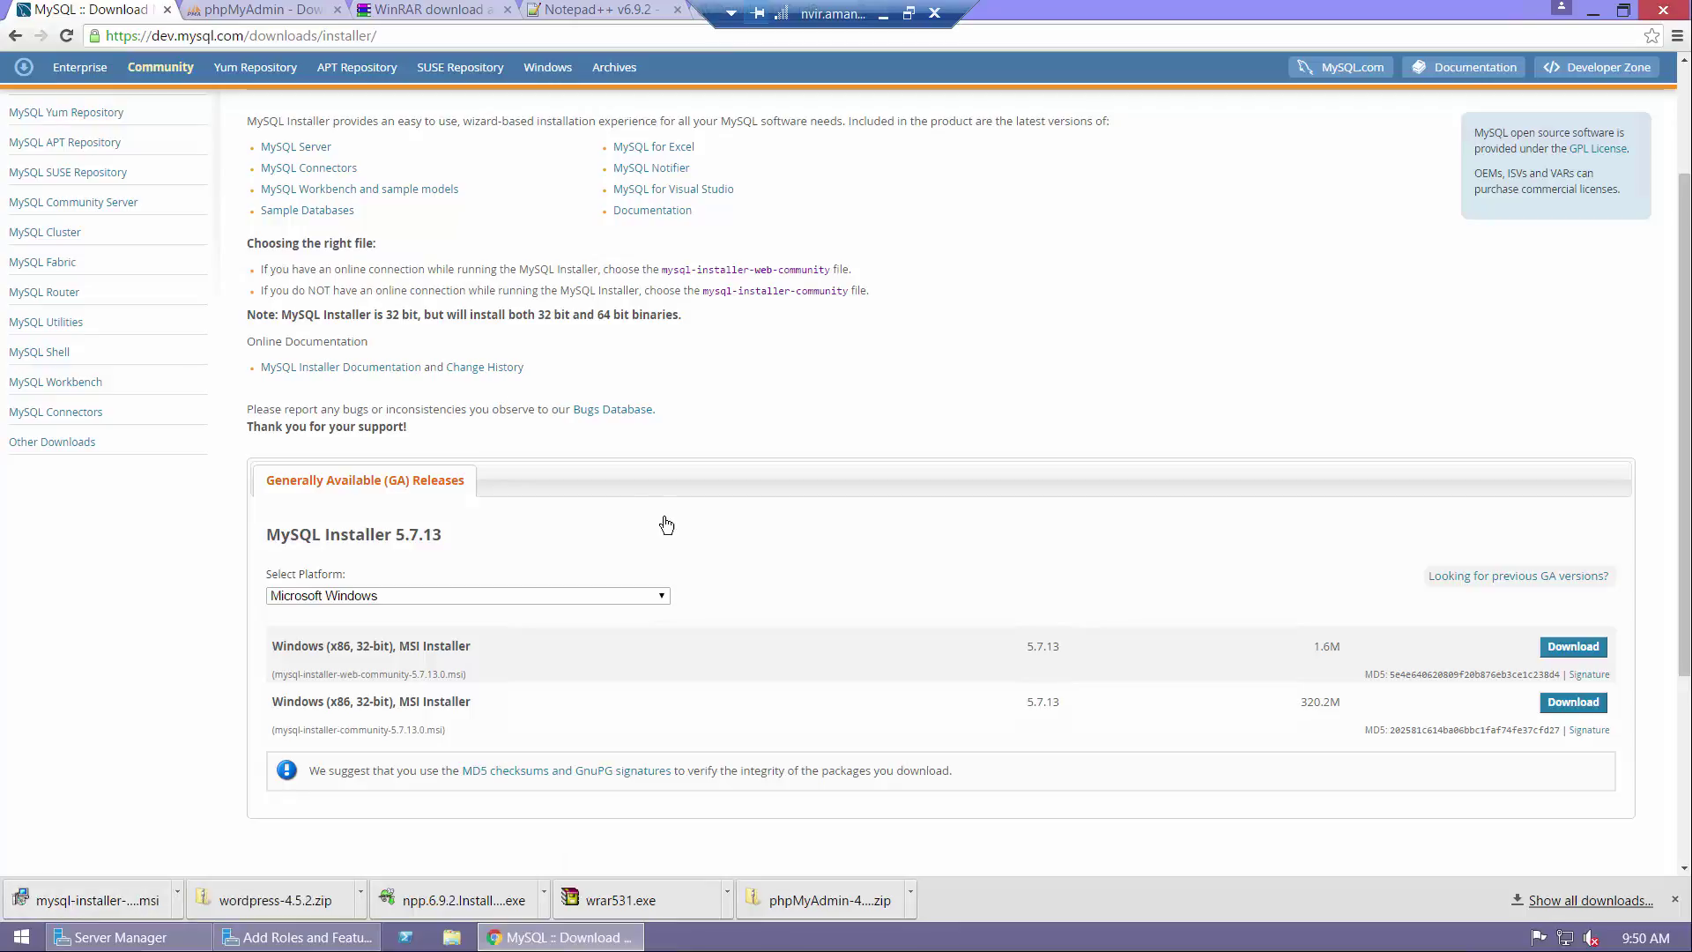
click(273, 8)
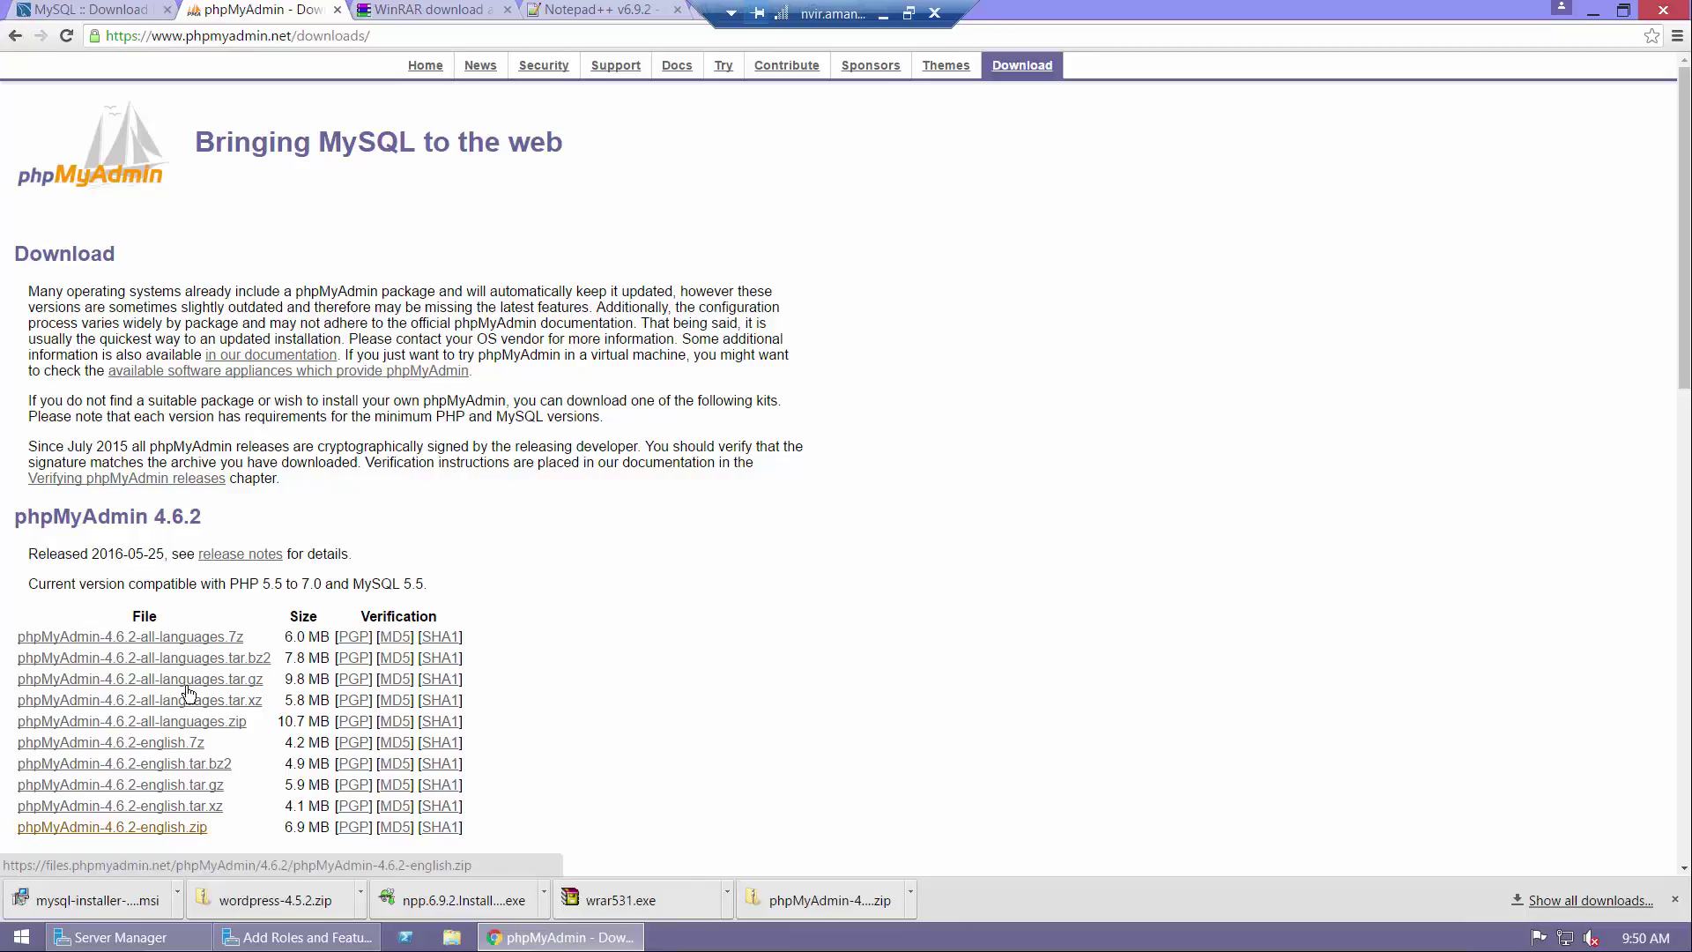
Cancel the duplicate WinRAR download wrar531 (1).exe.
click(429, 10)
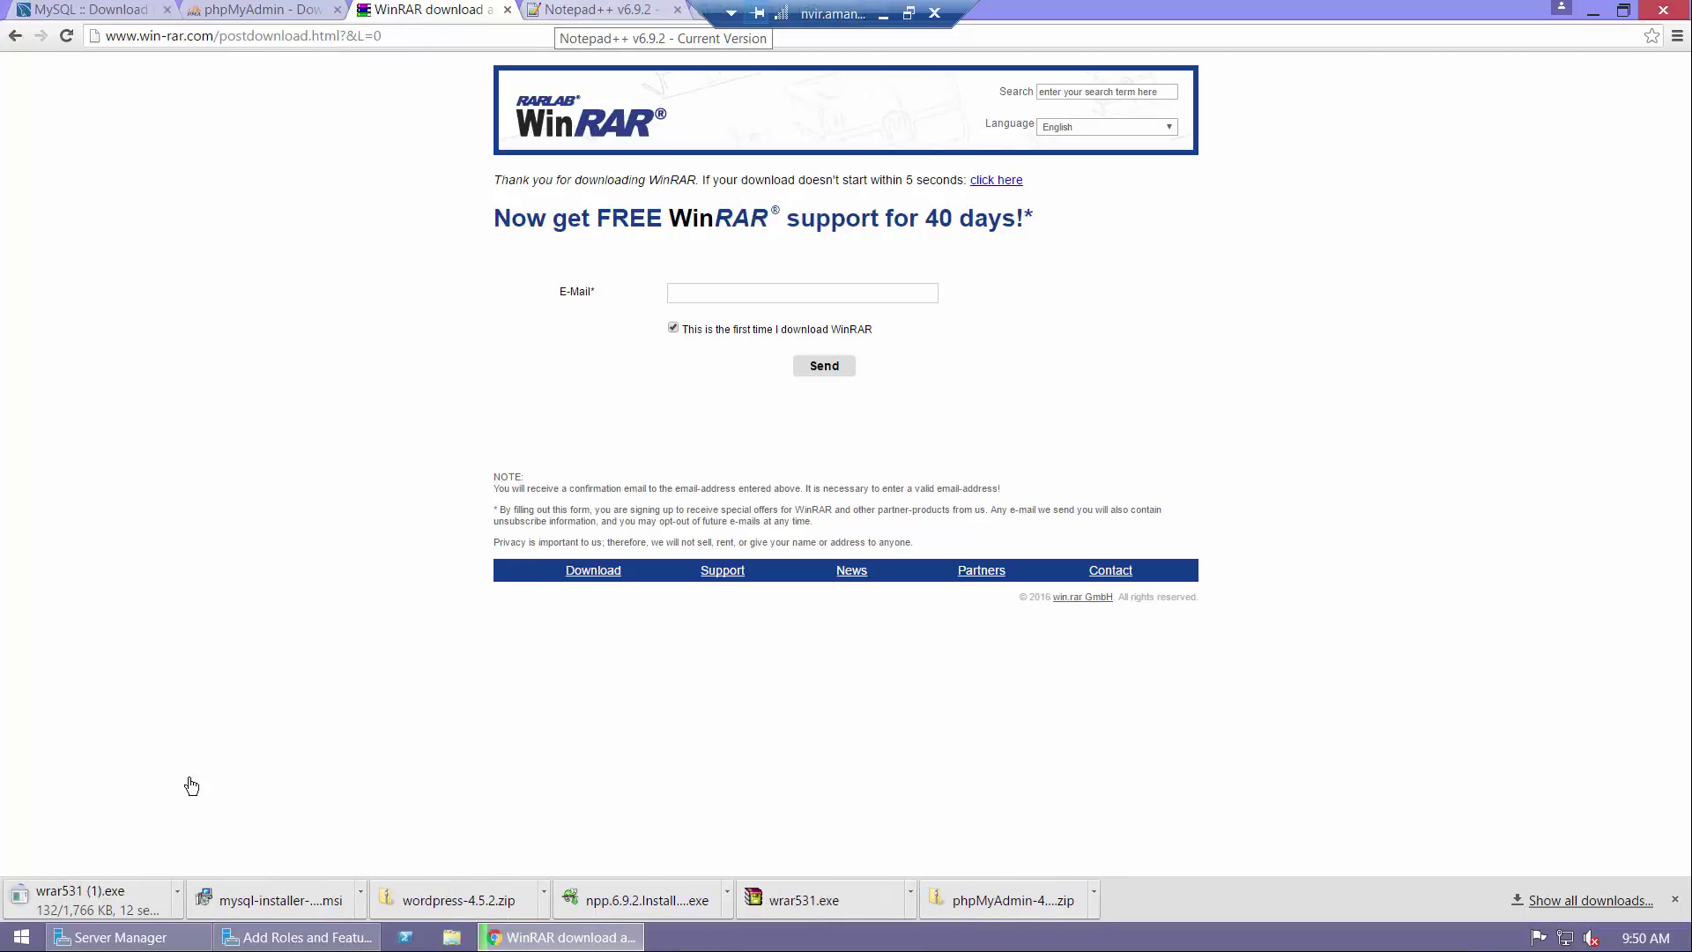
click(177, 893)
click(215, 863)
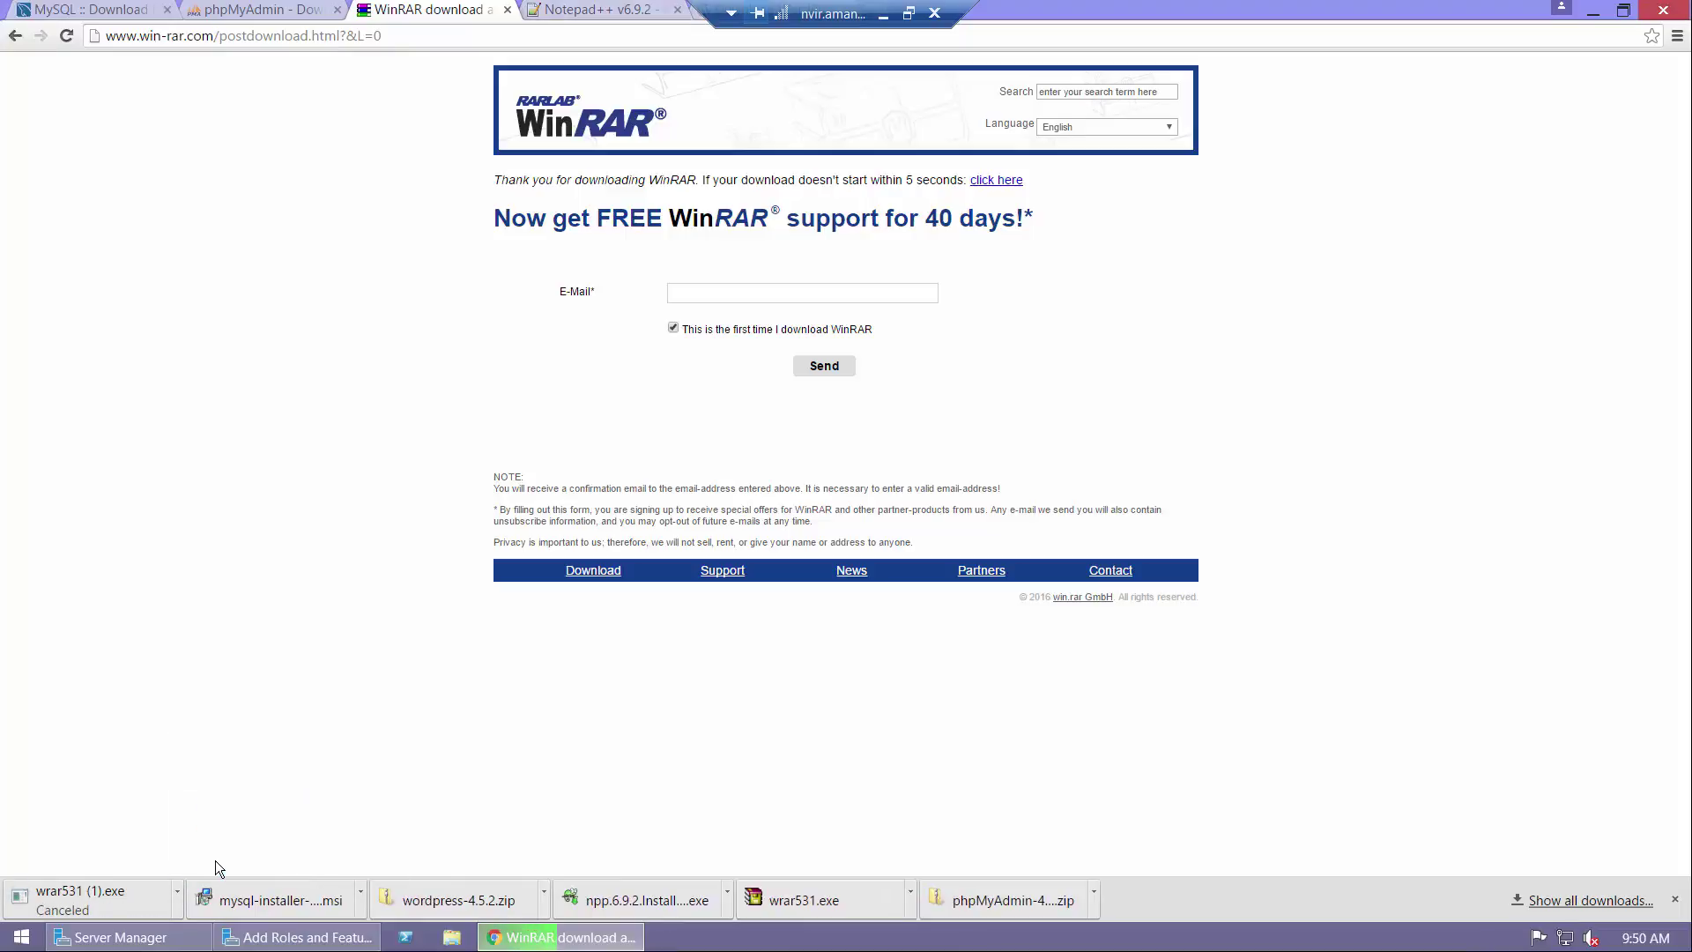
Close the Notepad++ tab, check the phpMyAdmin and MySQL tabs, and close Chrome.
click(571, 9)
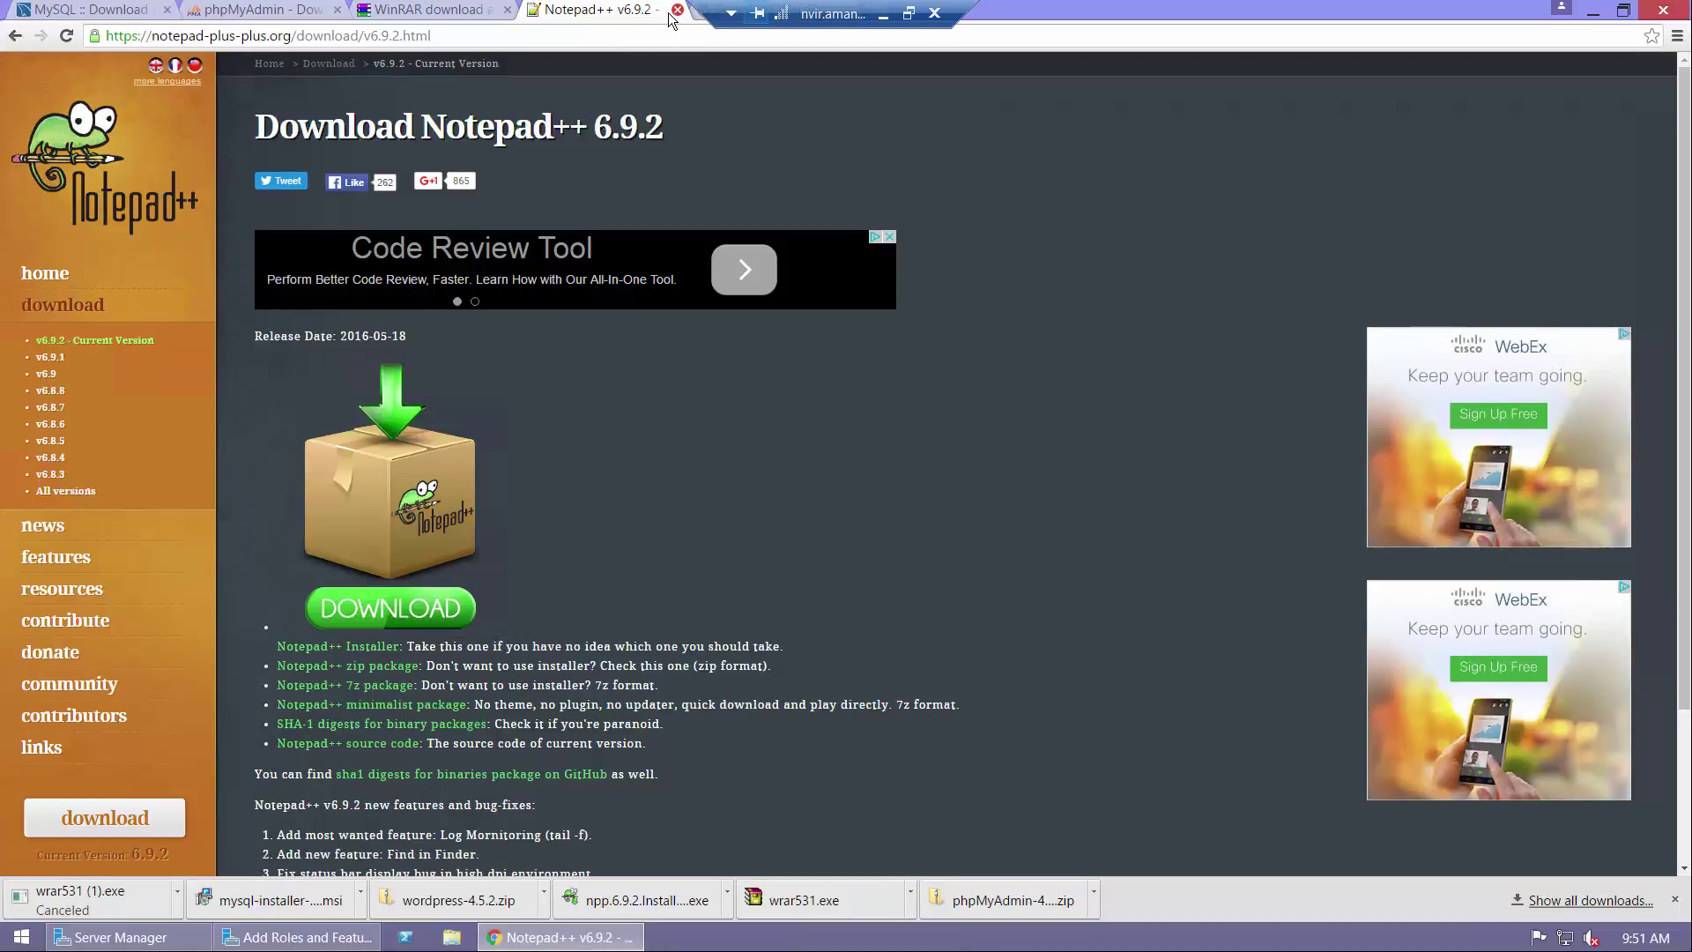
click(674, 11)
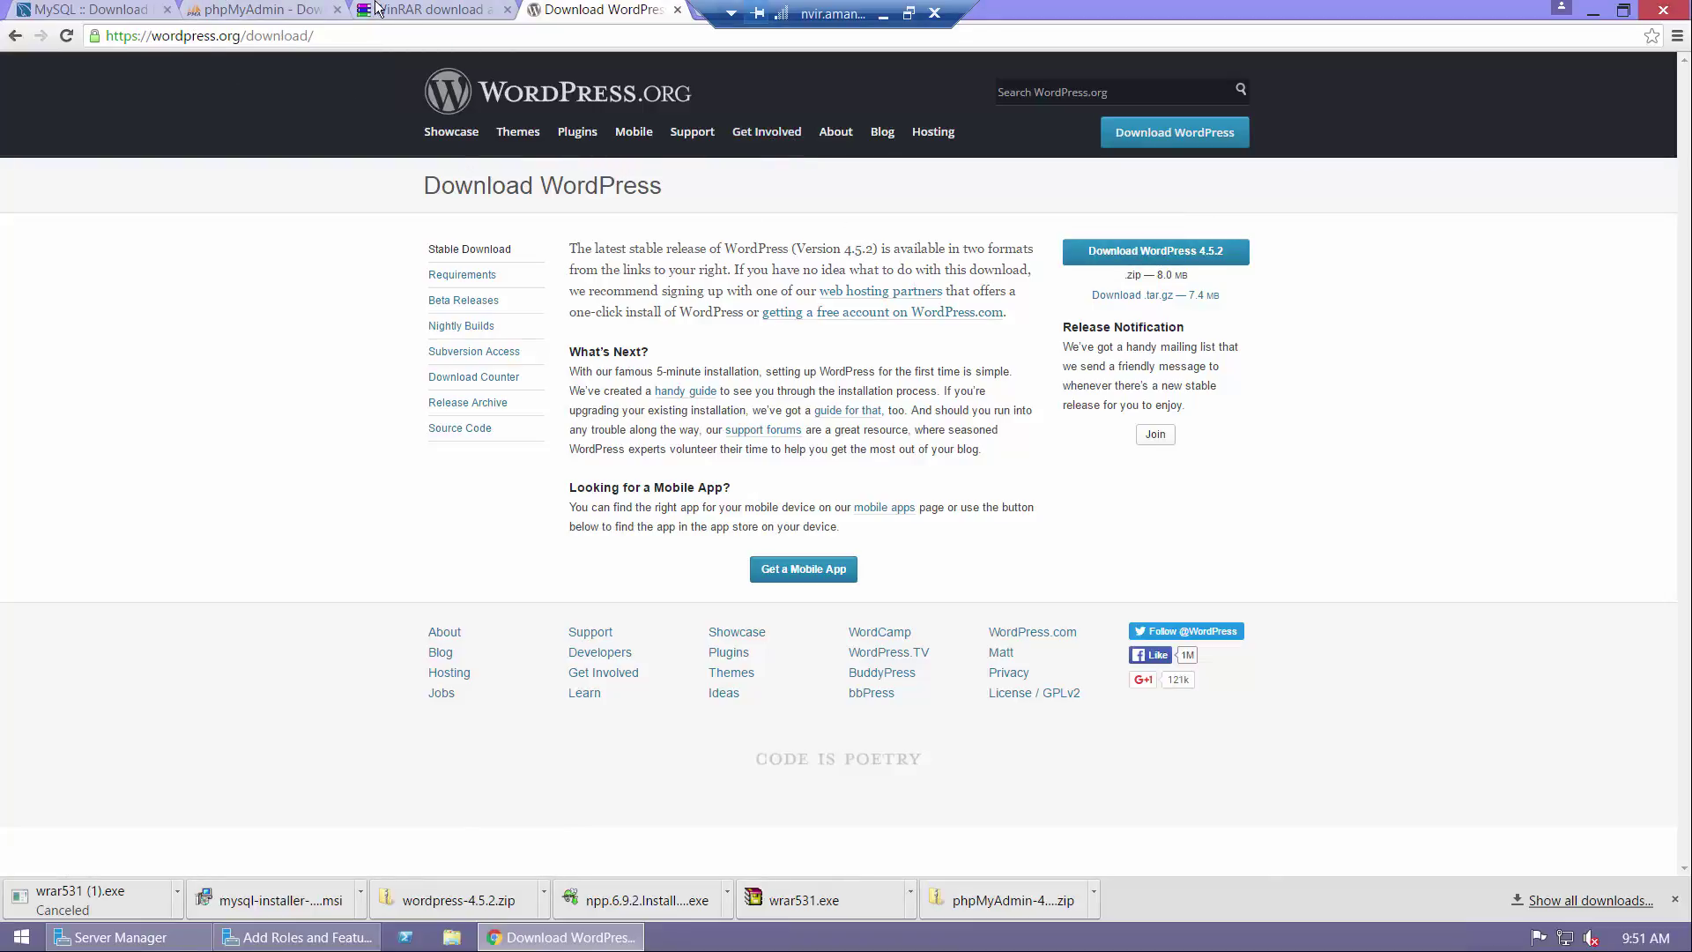
click(251, 10)
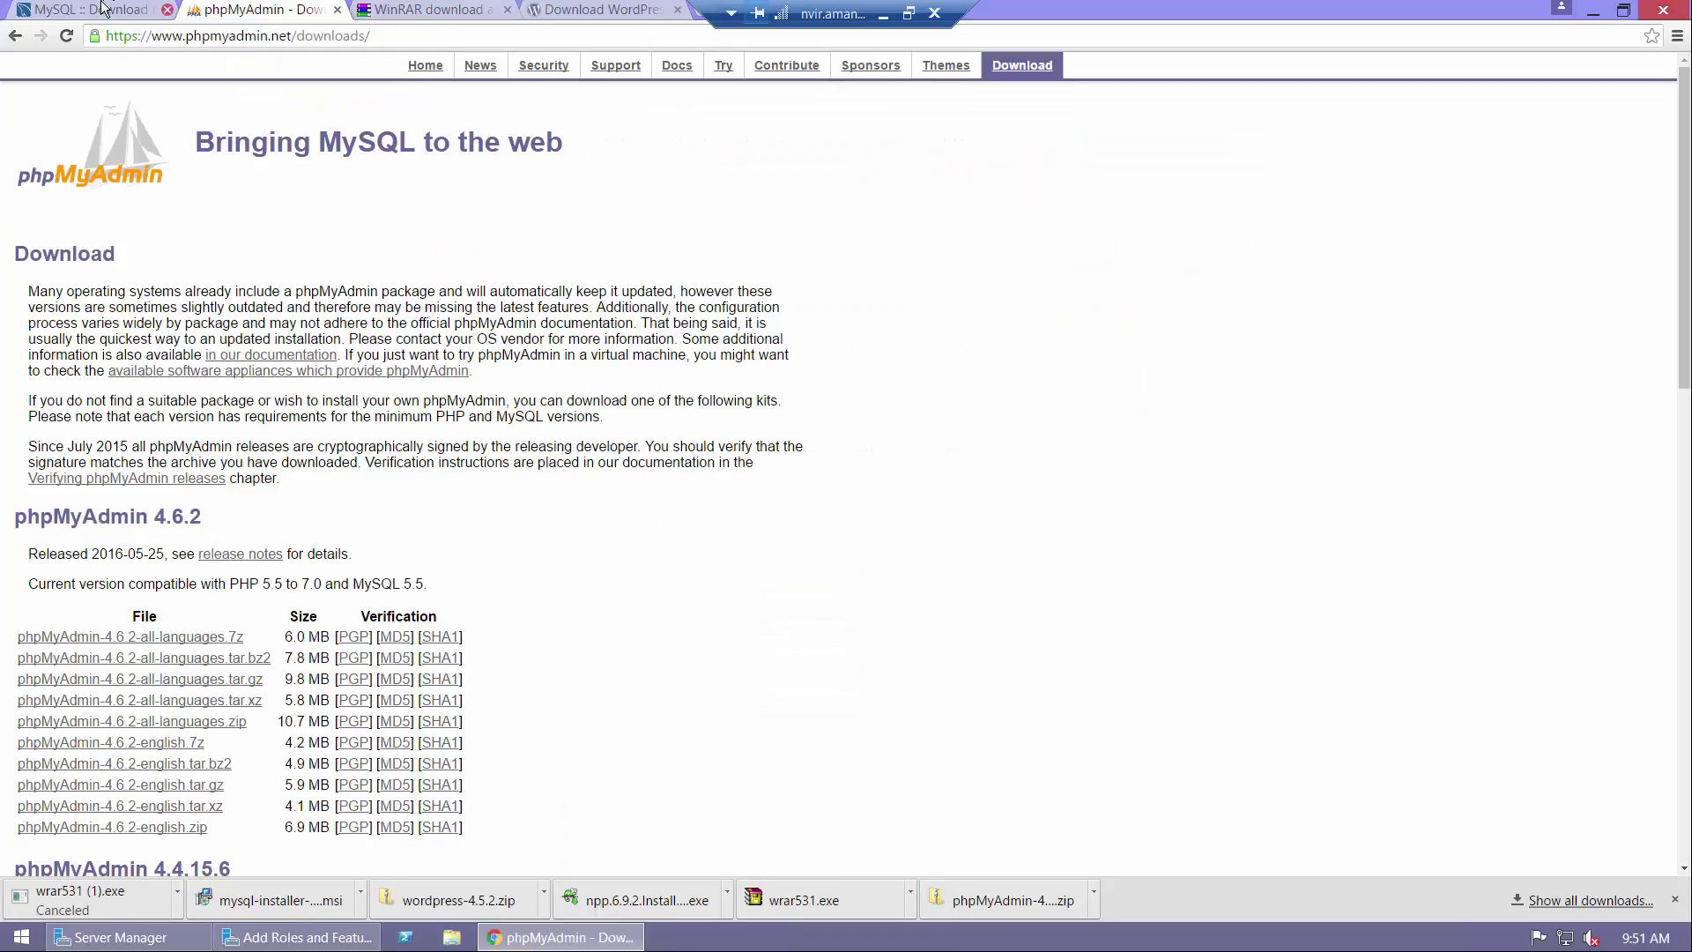
click(103, 8)
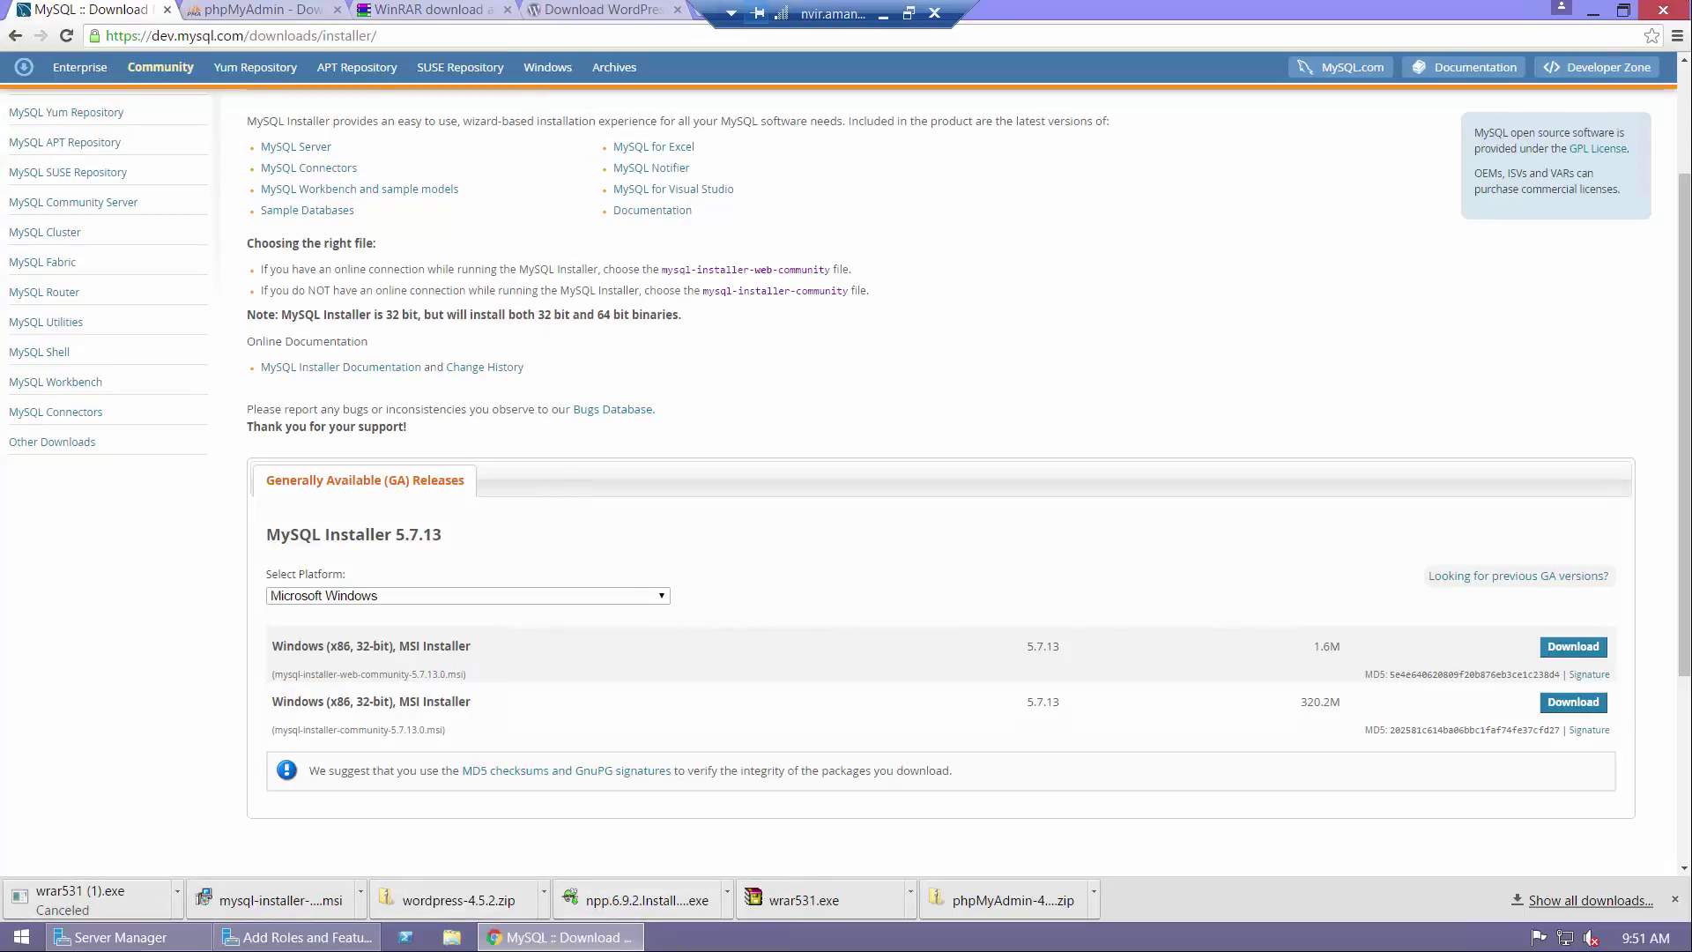
click(1663, 9)
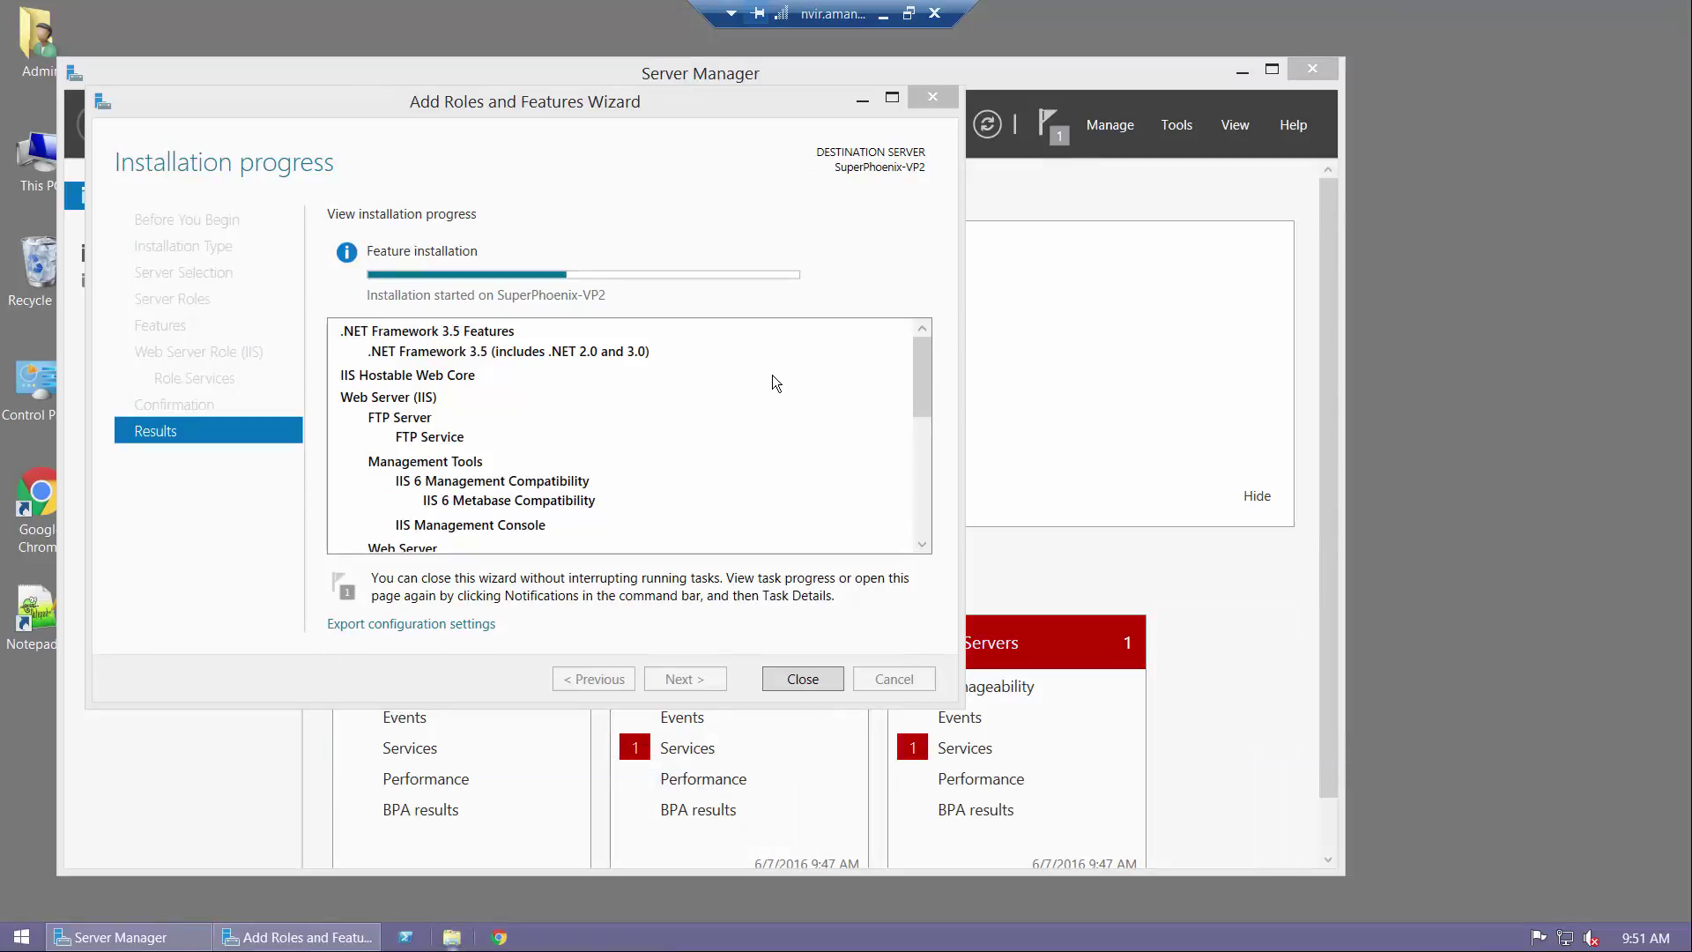
Open Downloads and extract phpMyAdmin-4.6.2-english.zip into a phpMyAdmin-4.6.2-english folder.
click(476, 365)
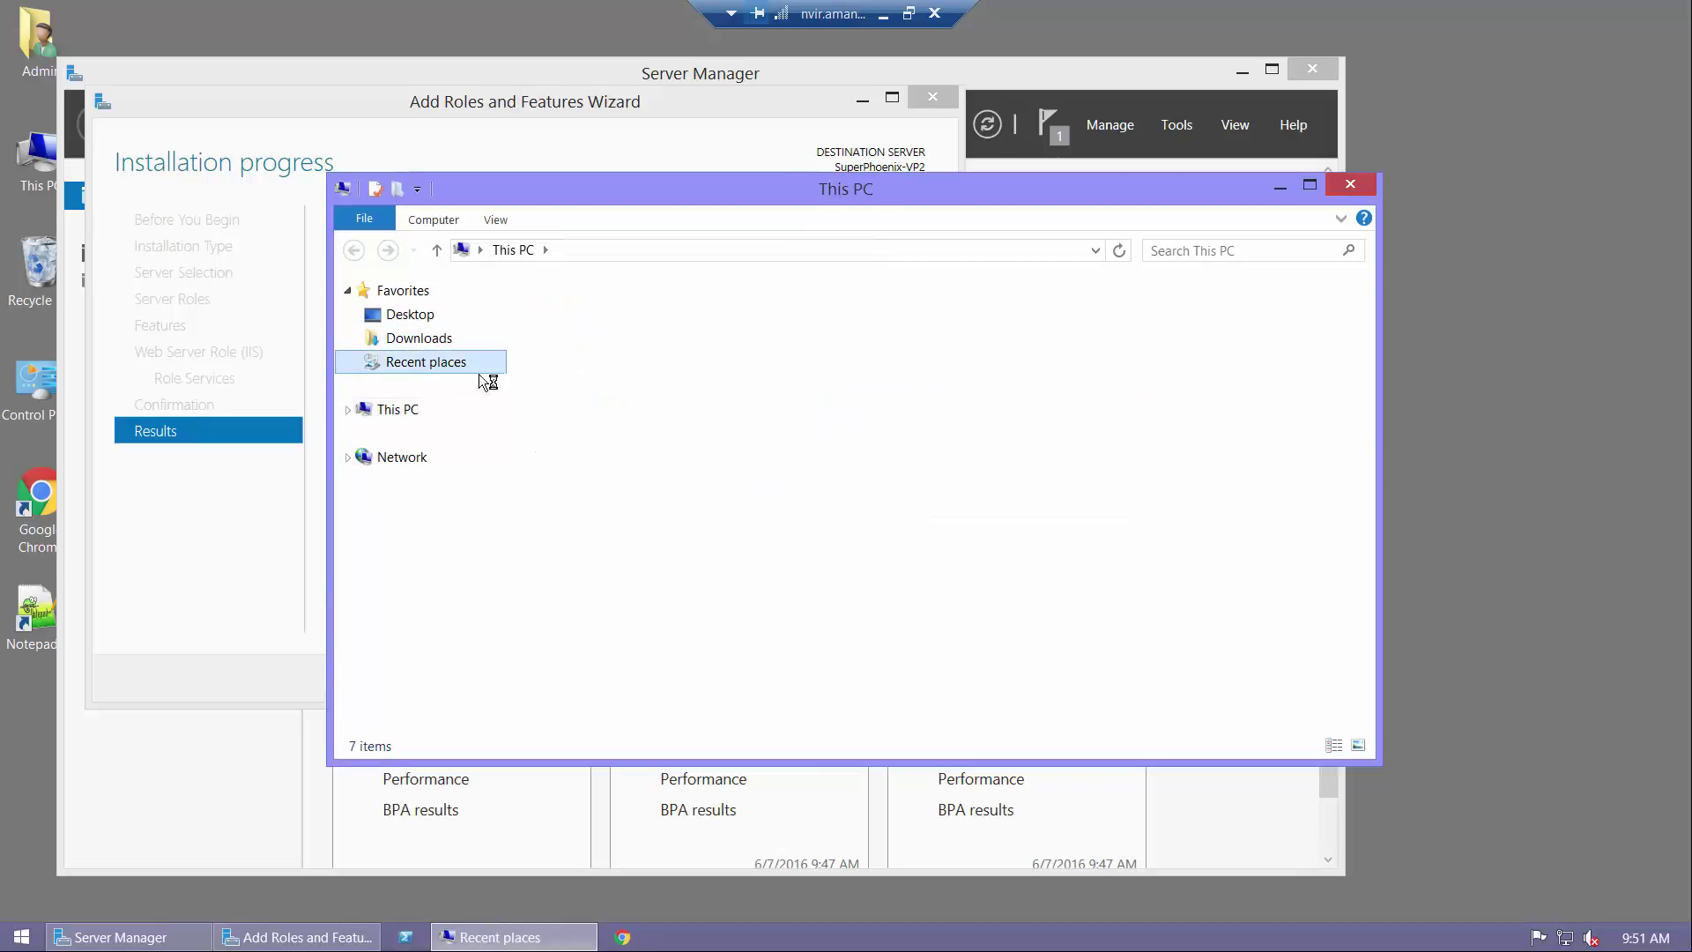
double_click(581, 323)
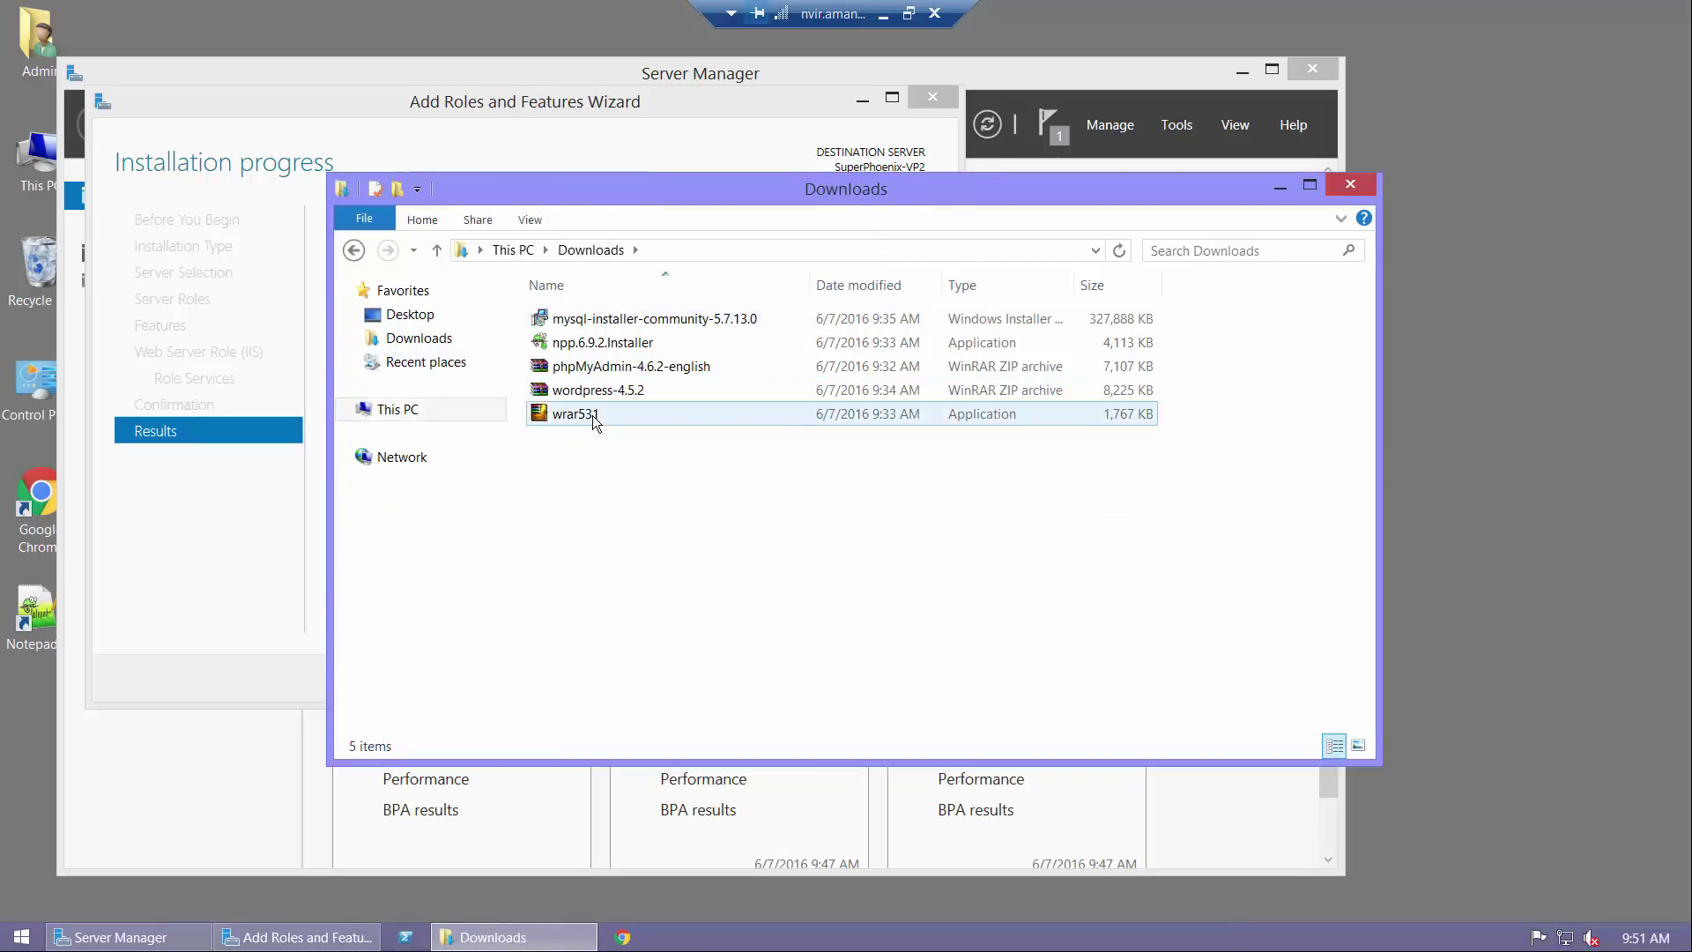
click(586, 346)
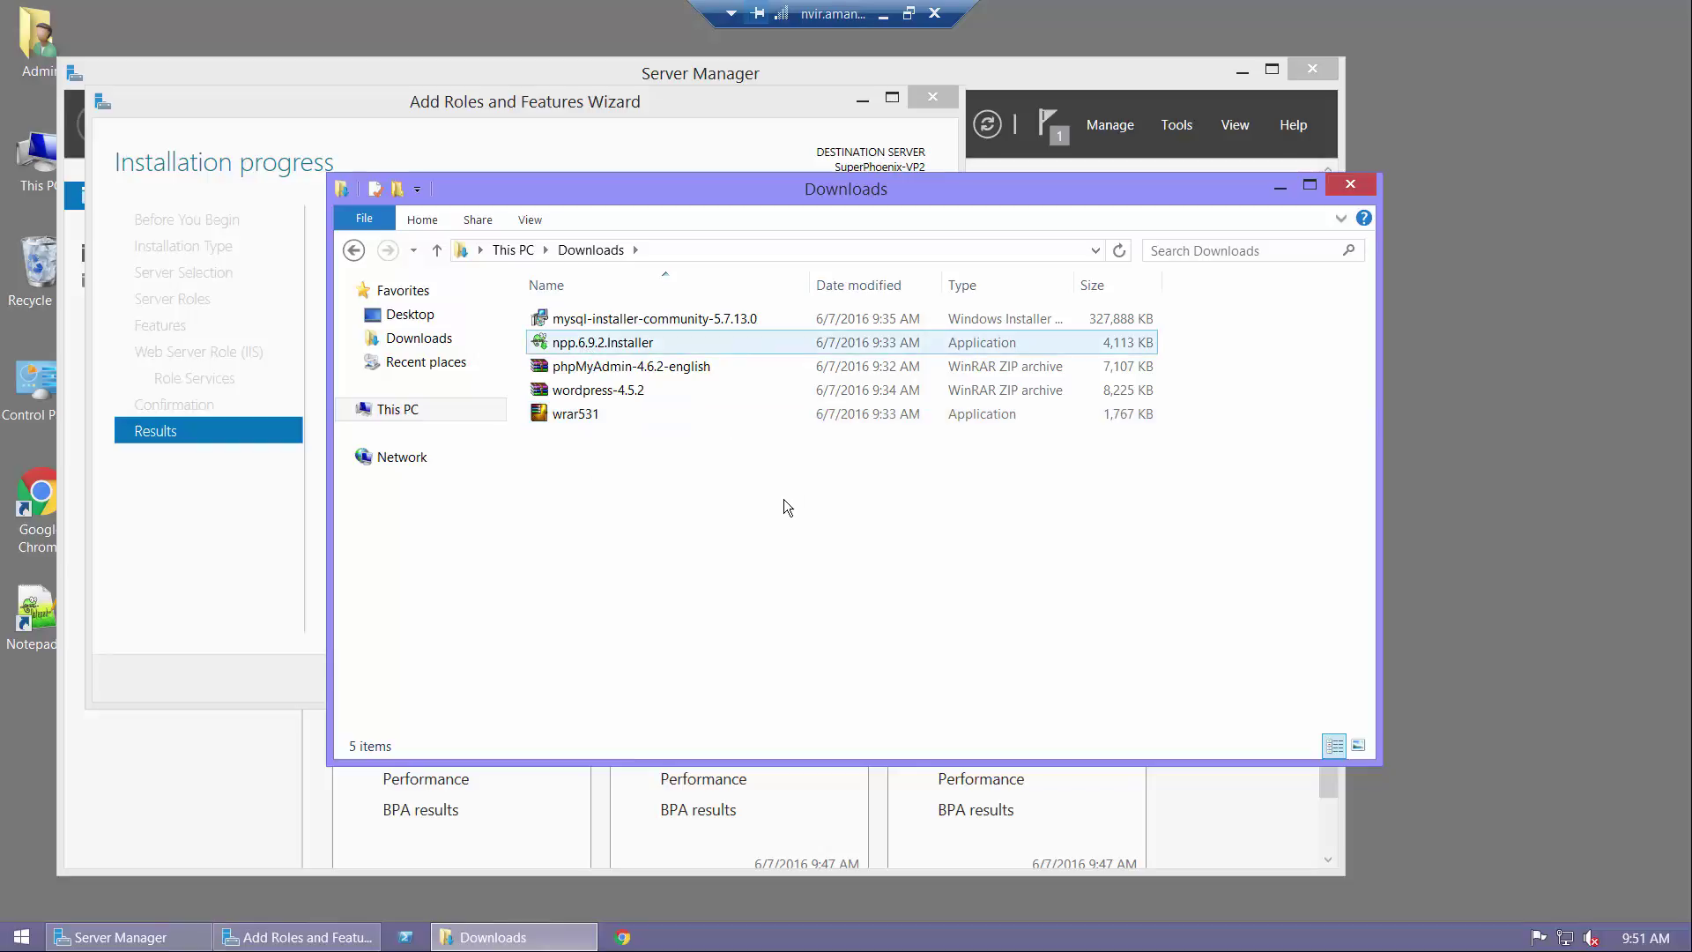
click(610, 369)
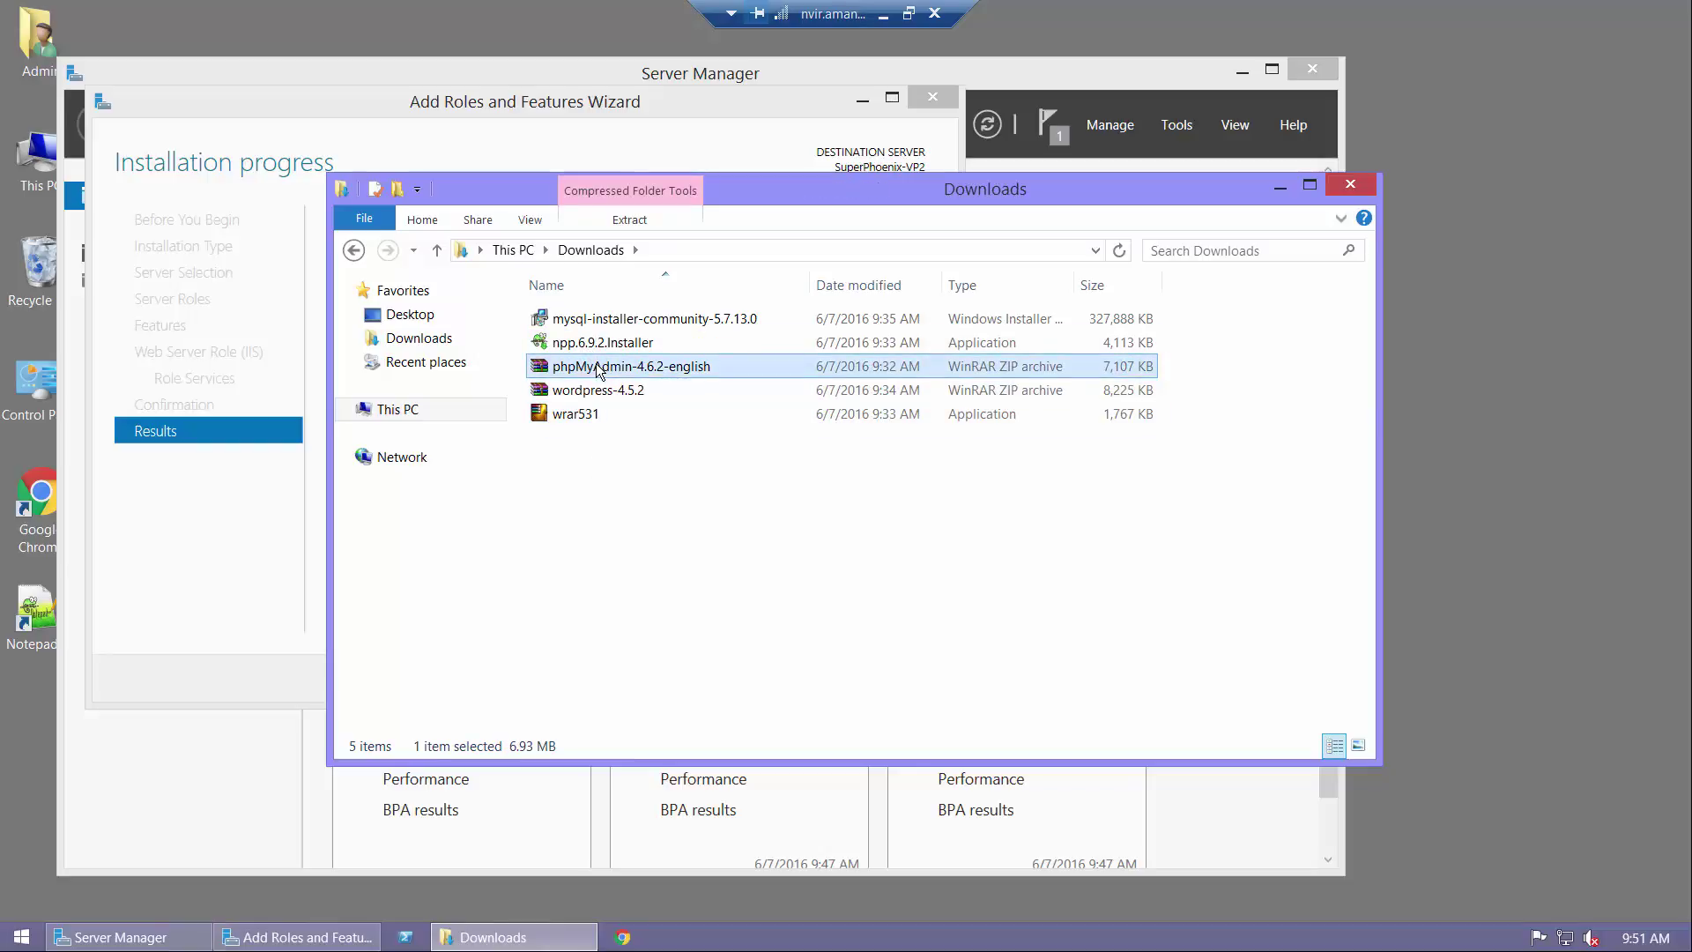
right_click(596, 365)
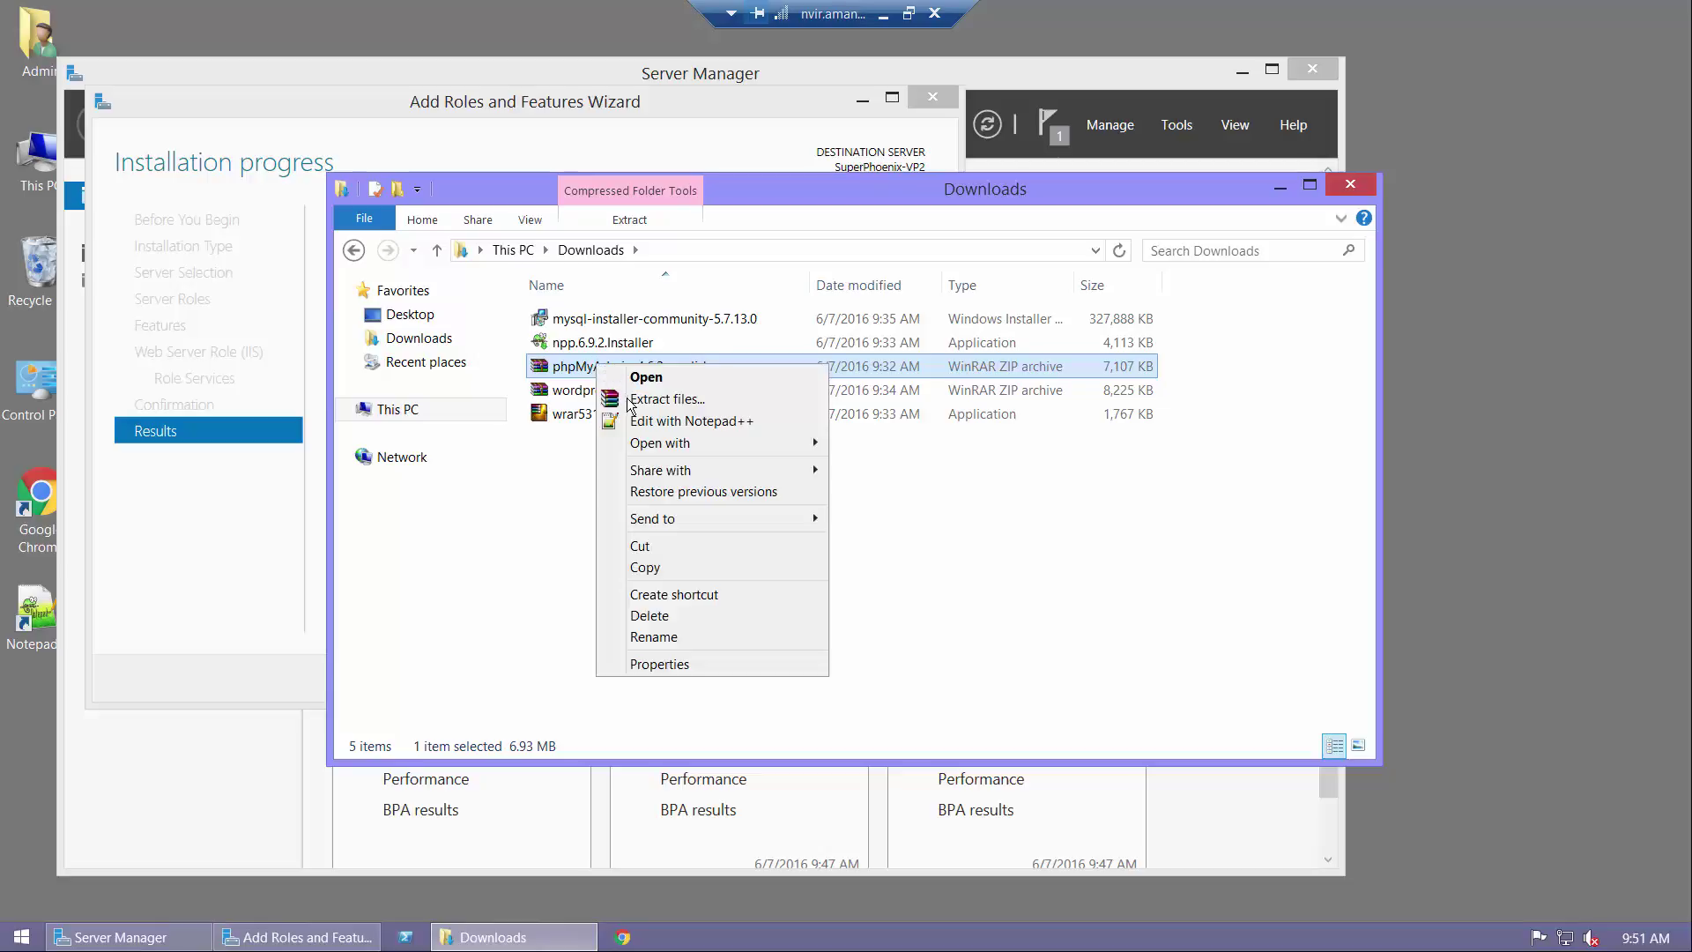
click(652, 399)
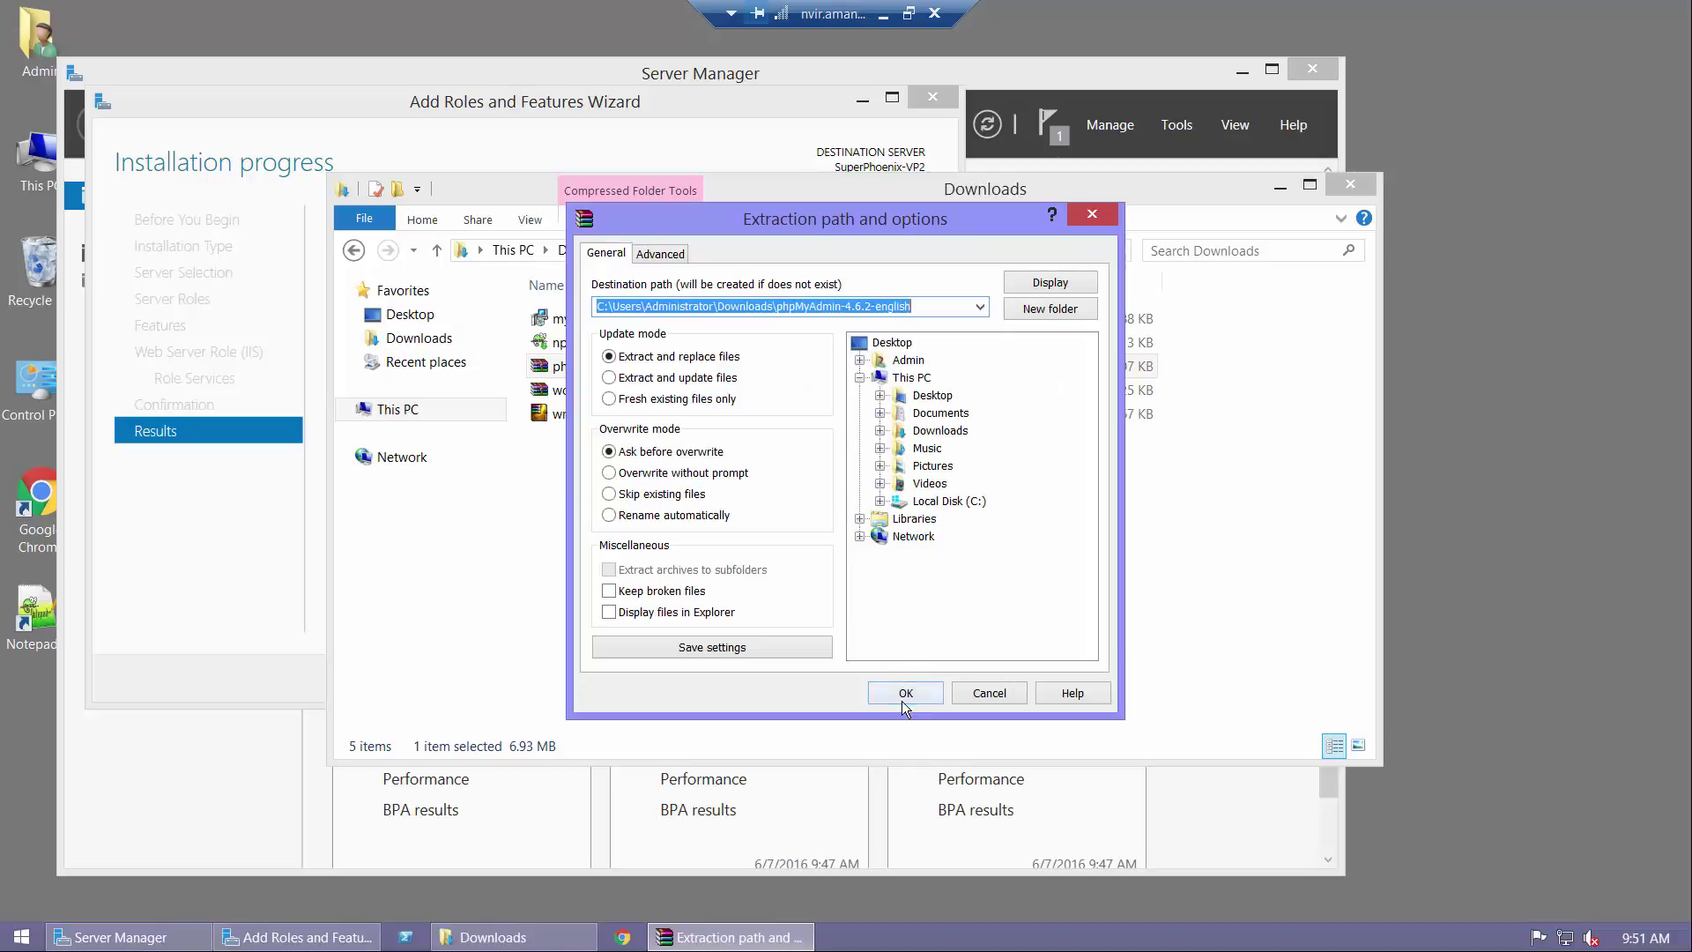
click(902, 701)
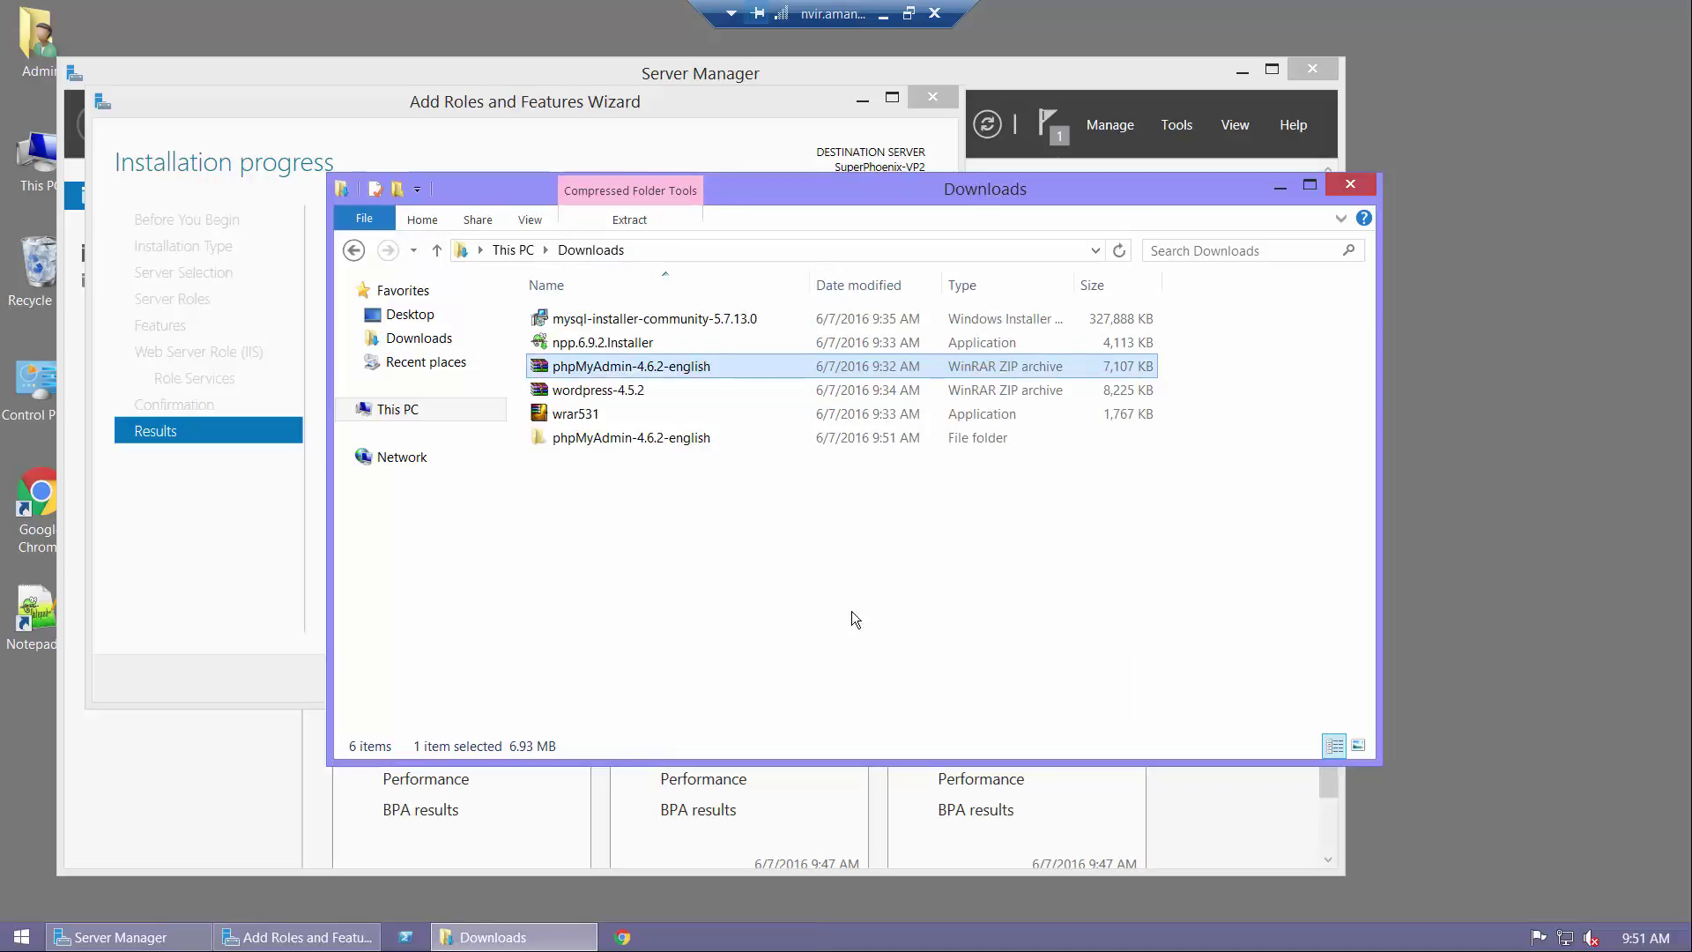
Extract wordpress-4.5.2.zip into a wordpress-4.5.2 folder in Downloads.
right_click(620, 390)
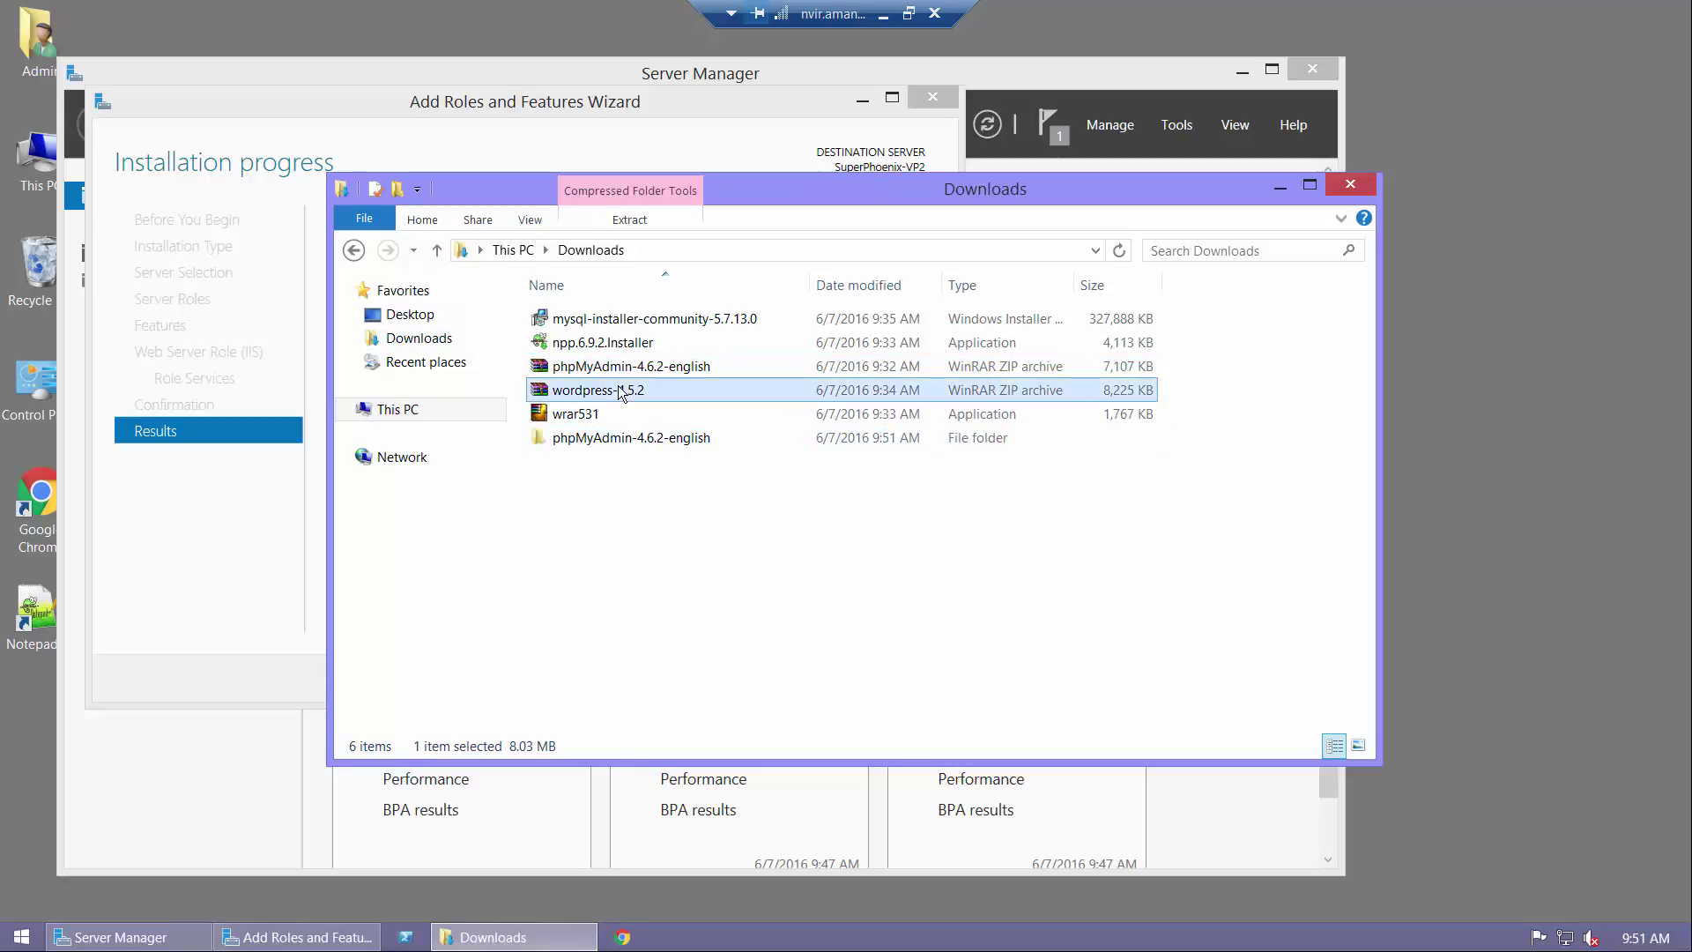
click(689, 420)
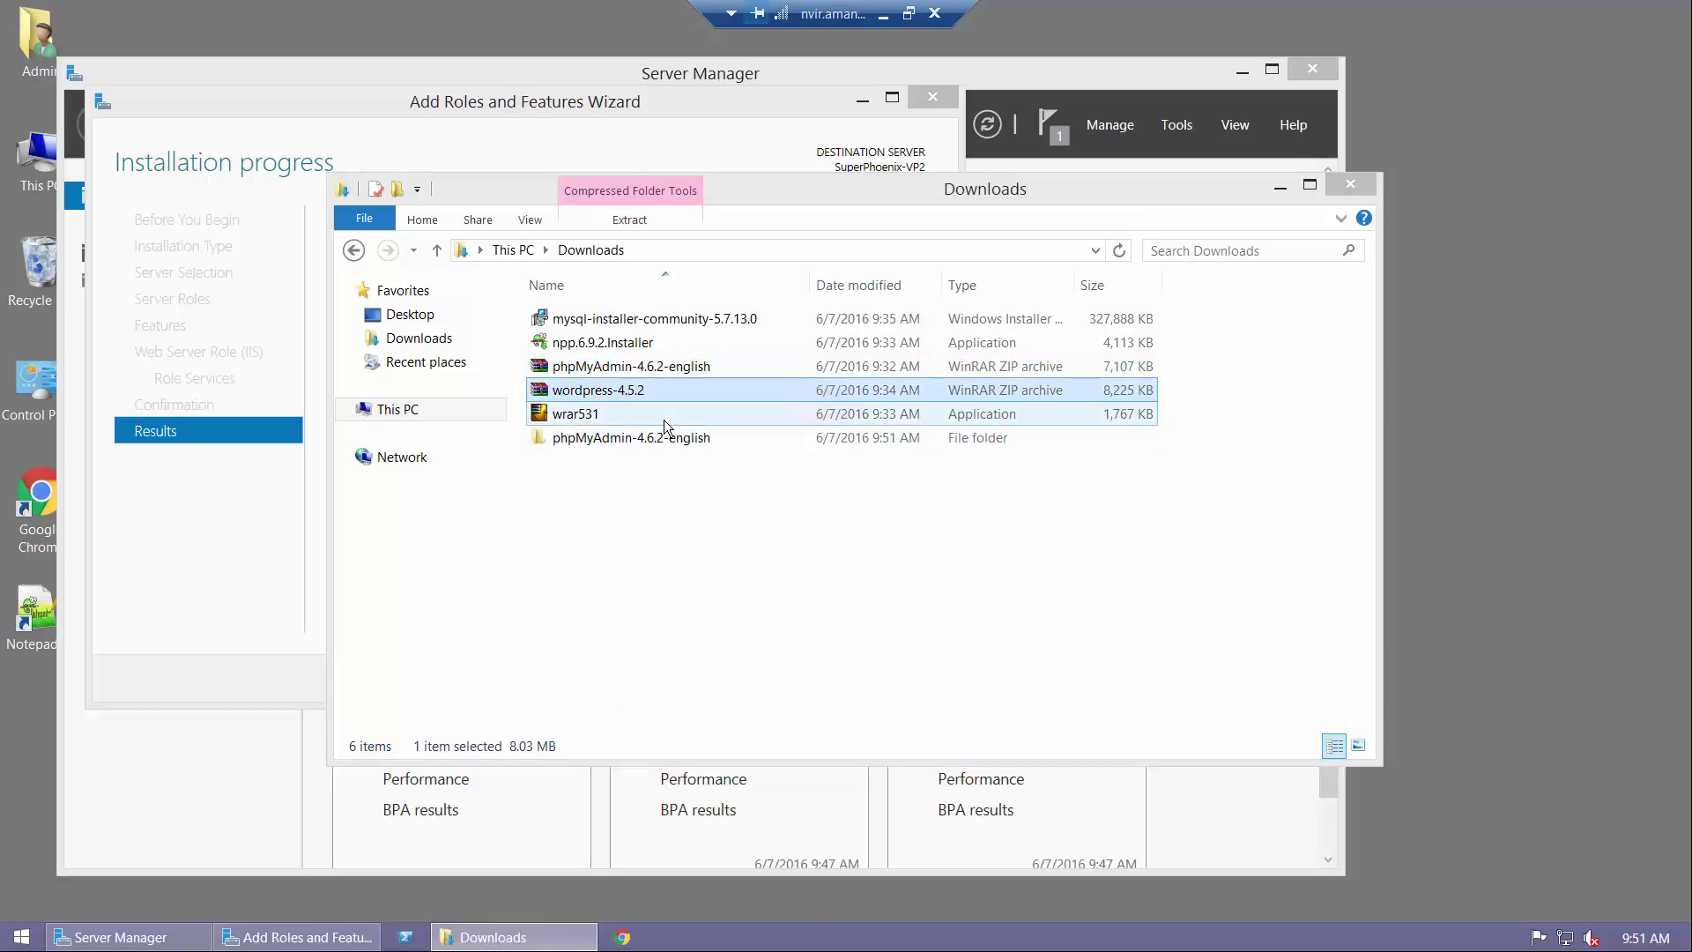
click(890, 695)
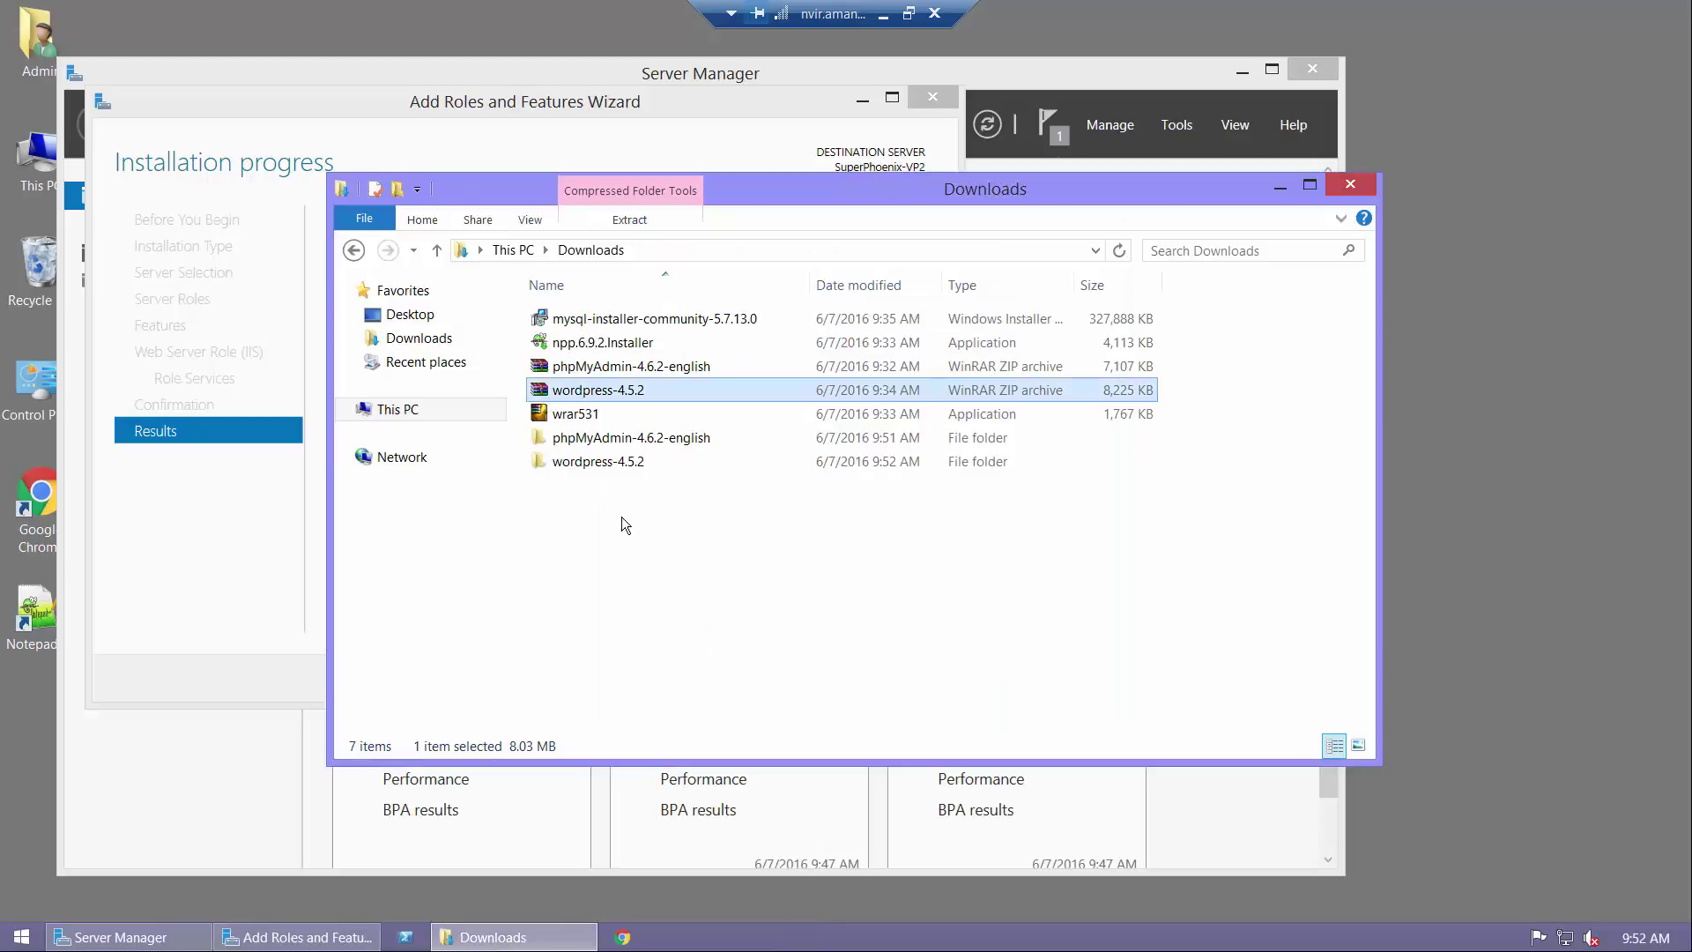
click(585, 467)
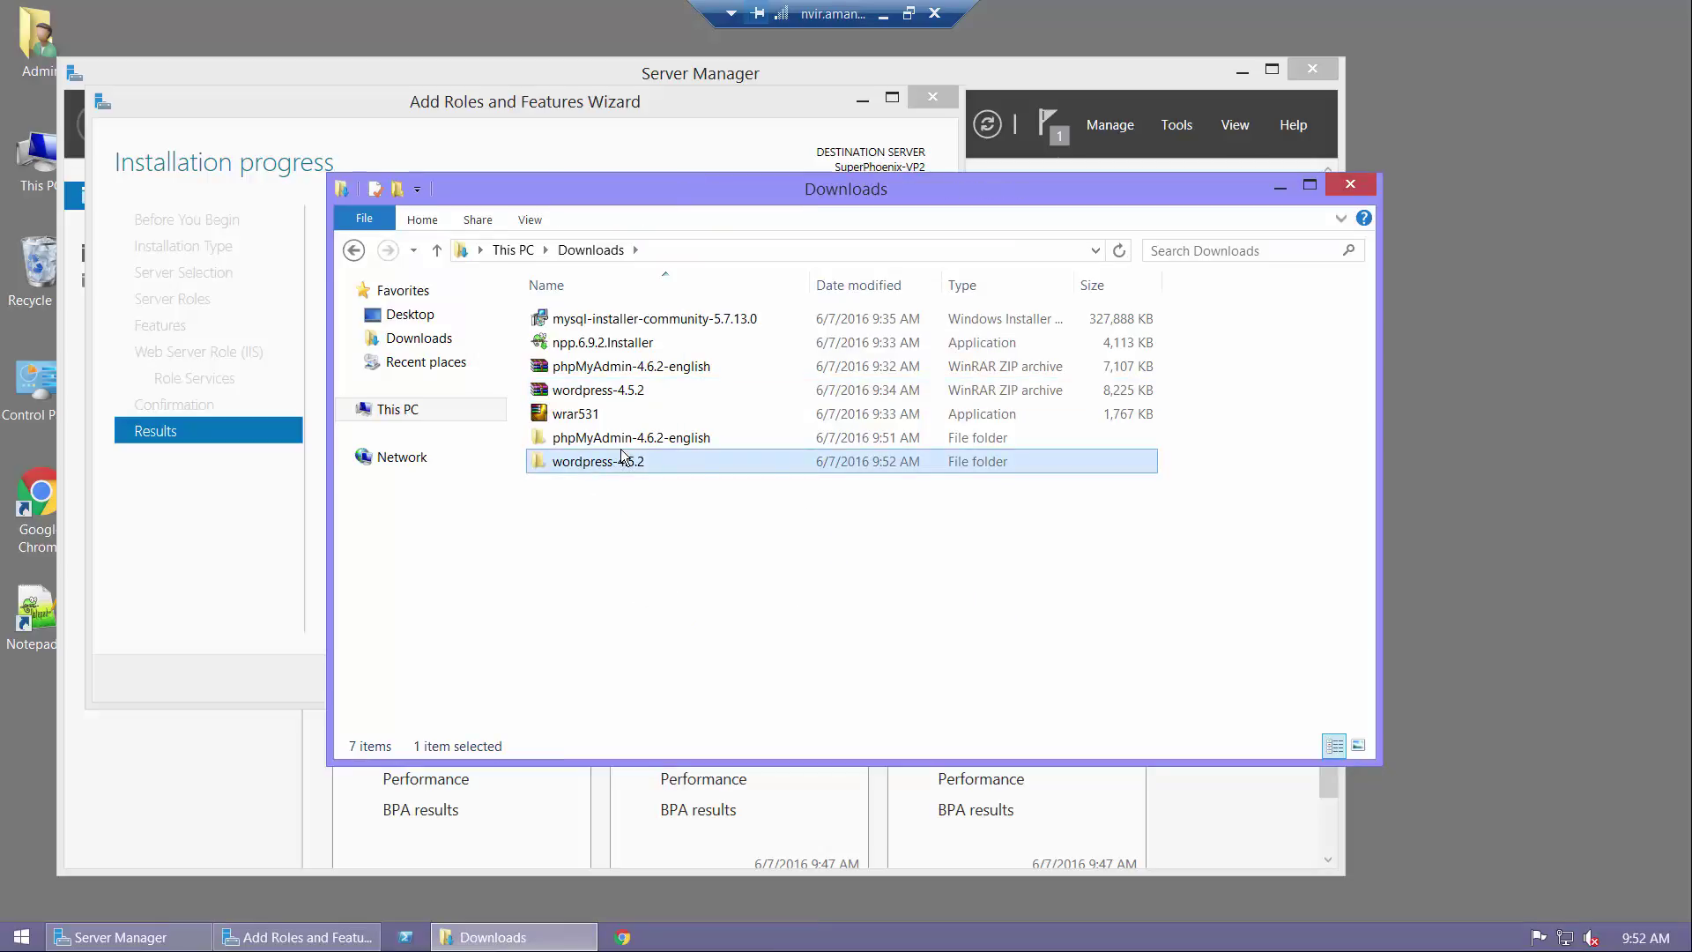
Paste the wordpress-4.5.2 and phpMyAdmin-4.6.2-english folders into the root of Local Disk (C:).
double_click(626, 460)
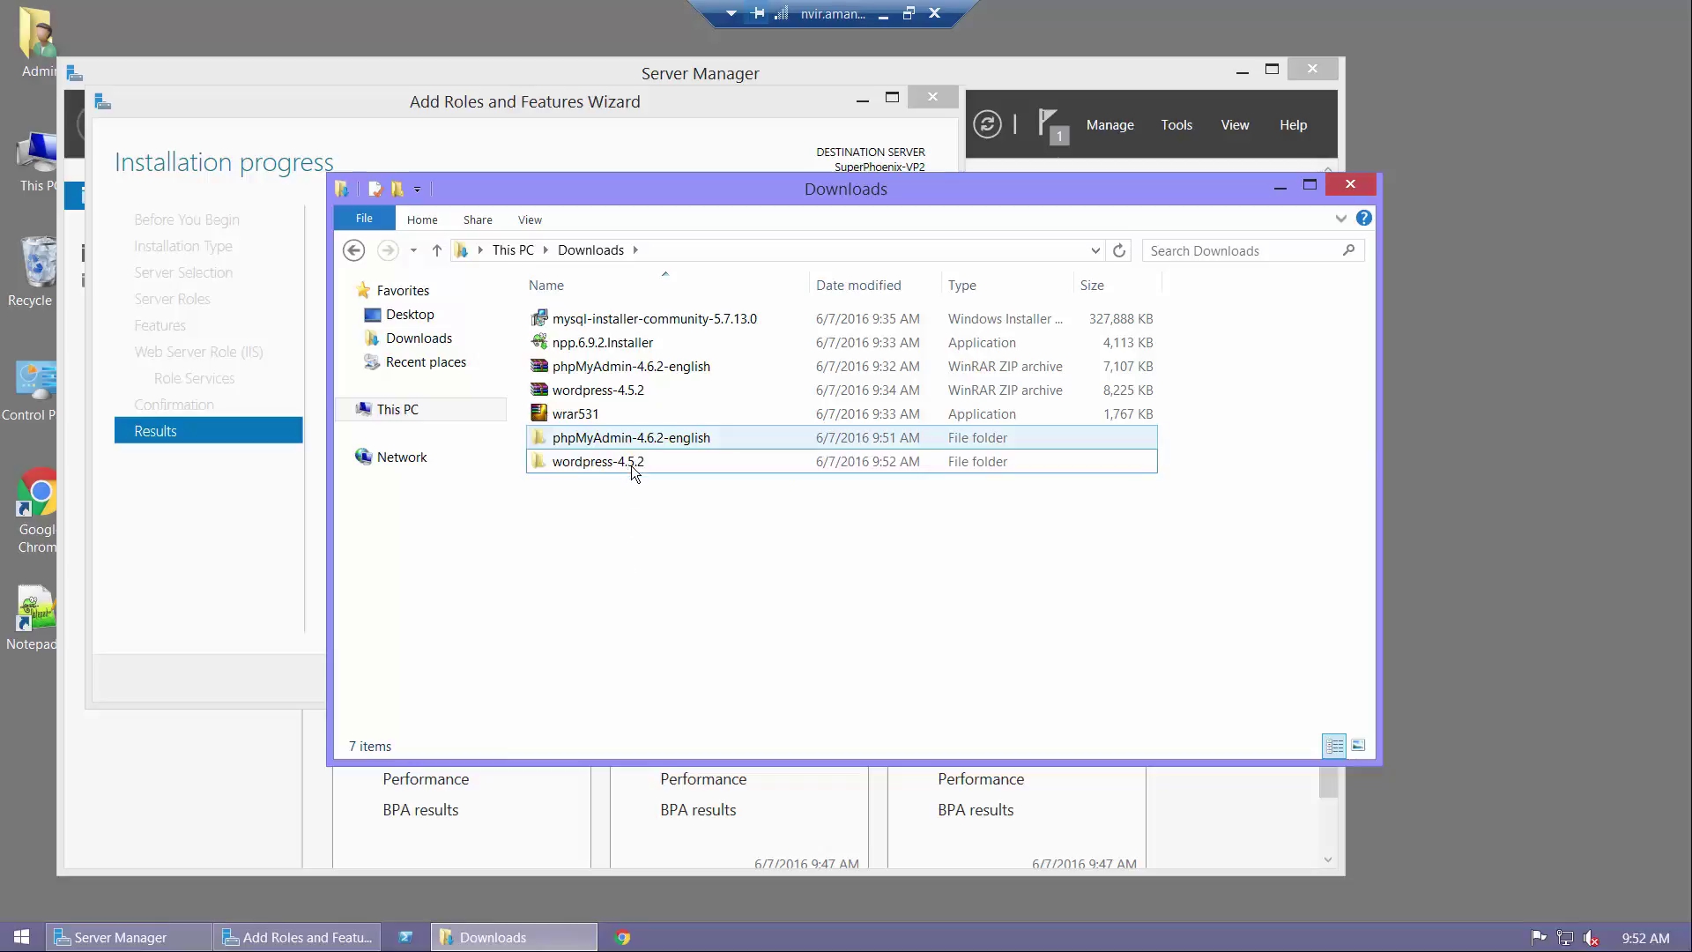
click(622, 465)
ctrl+click(622, 464)
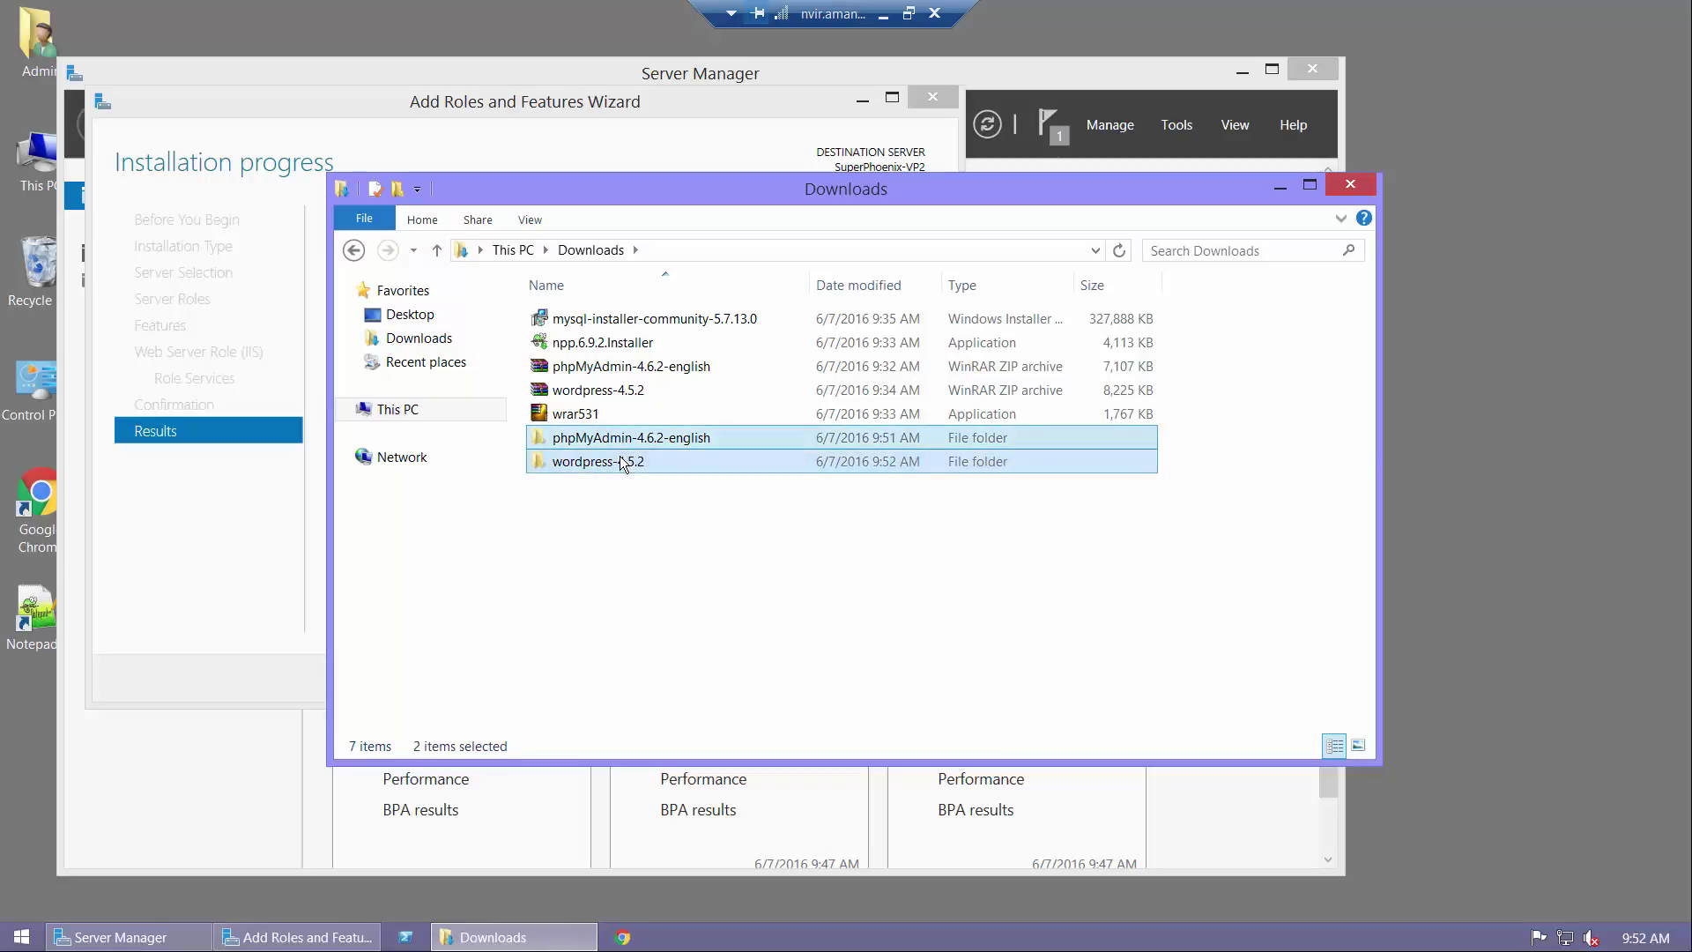
click(393, 410)
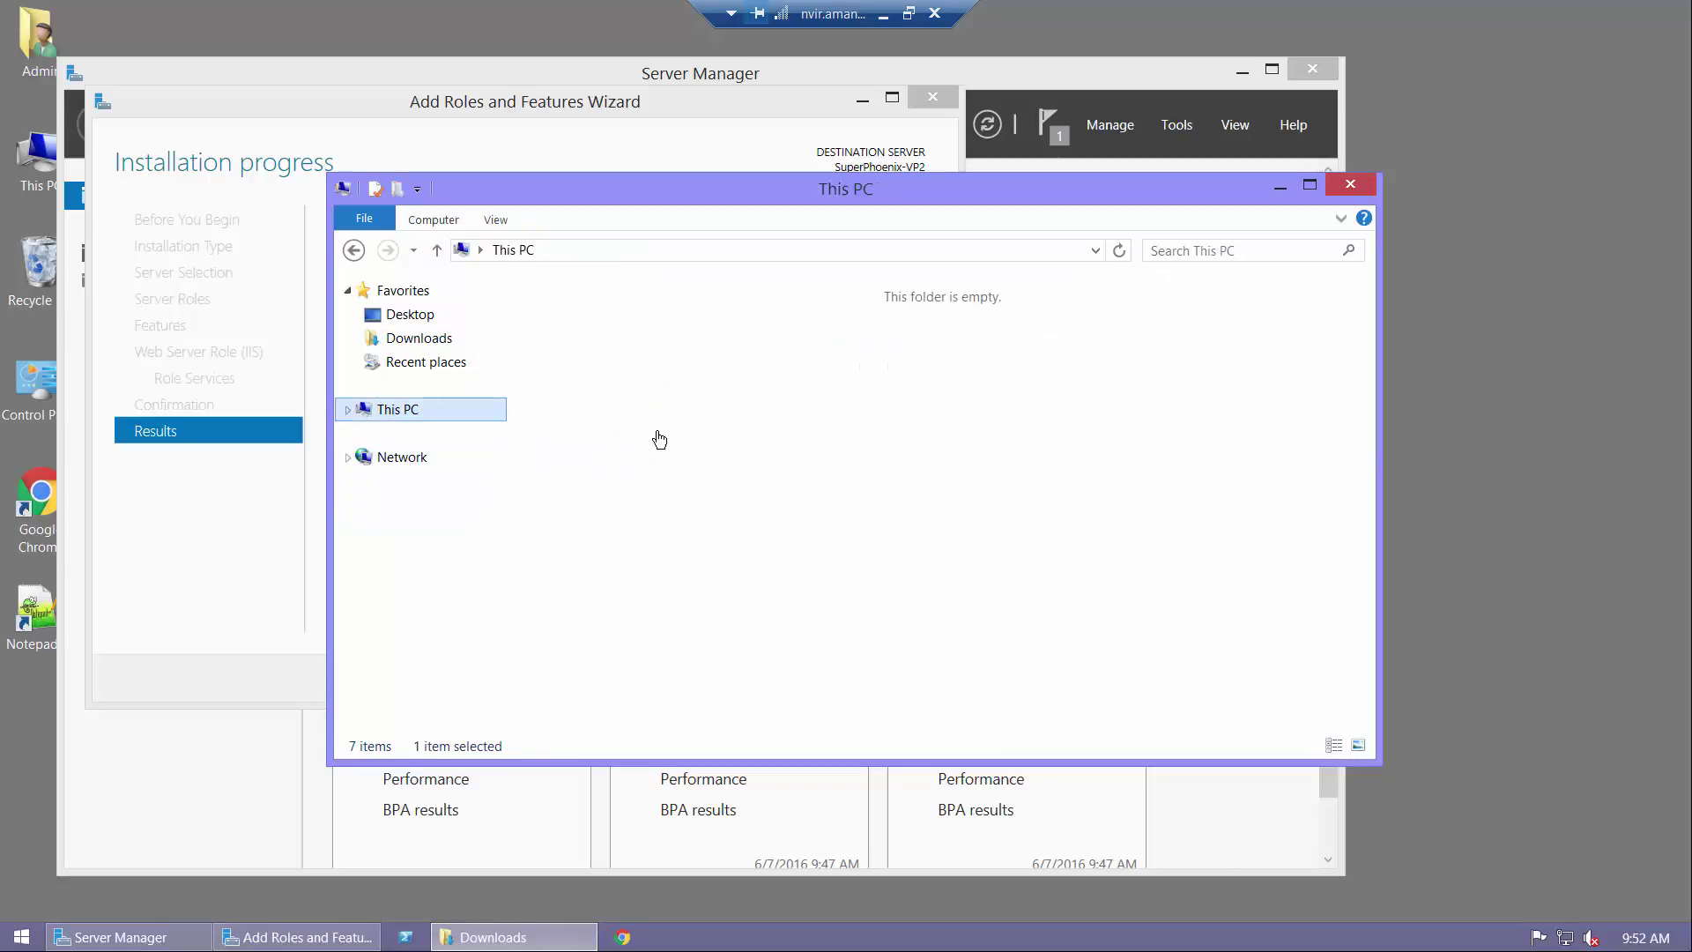
double_click(673, 502)
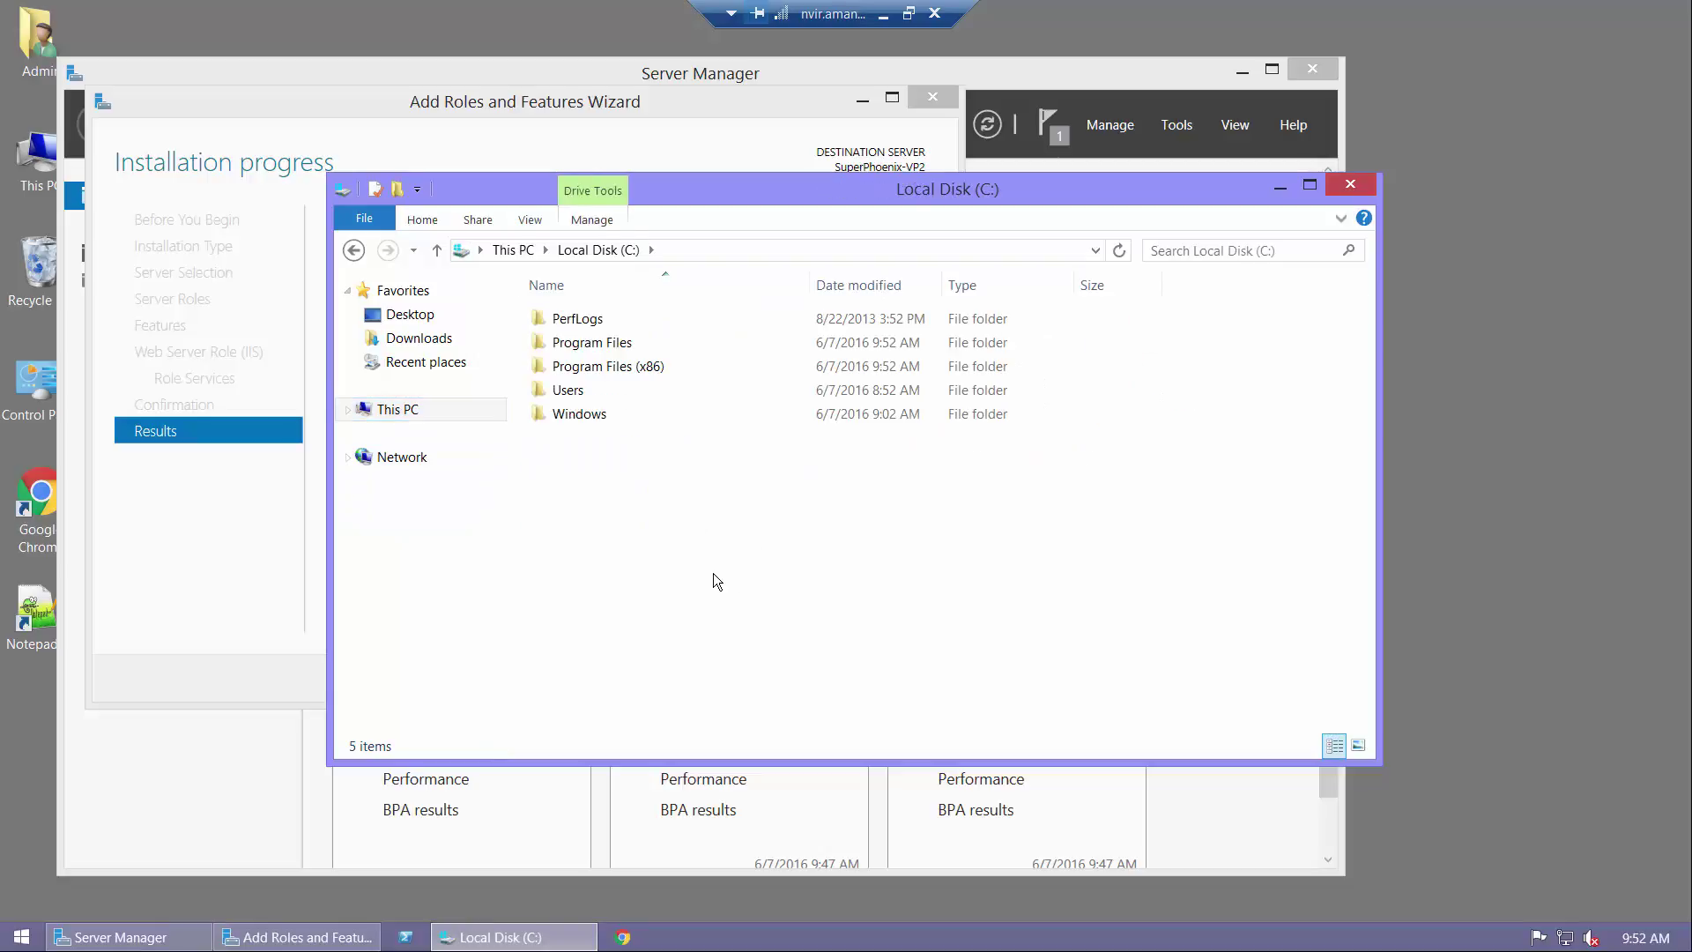
key(ctrl+v)
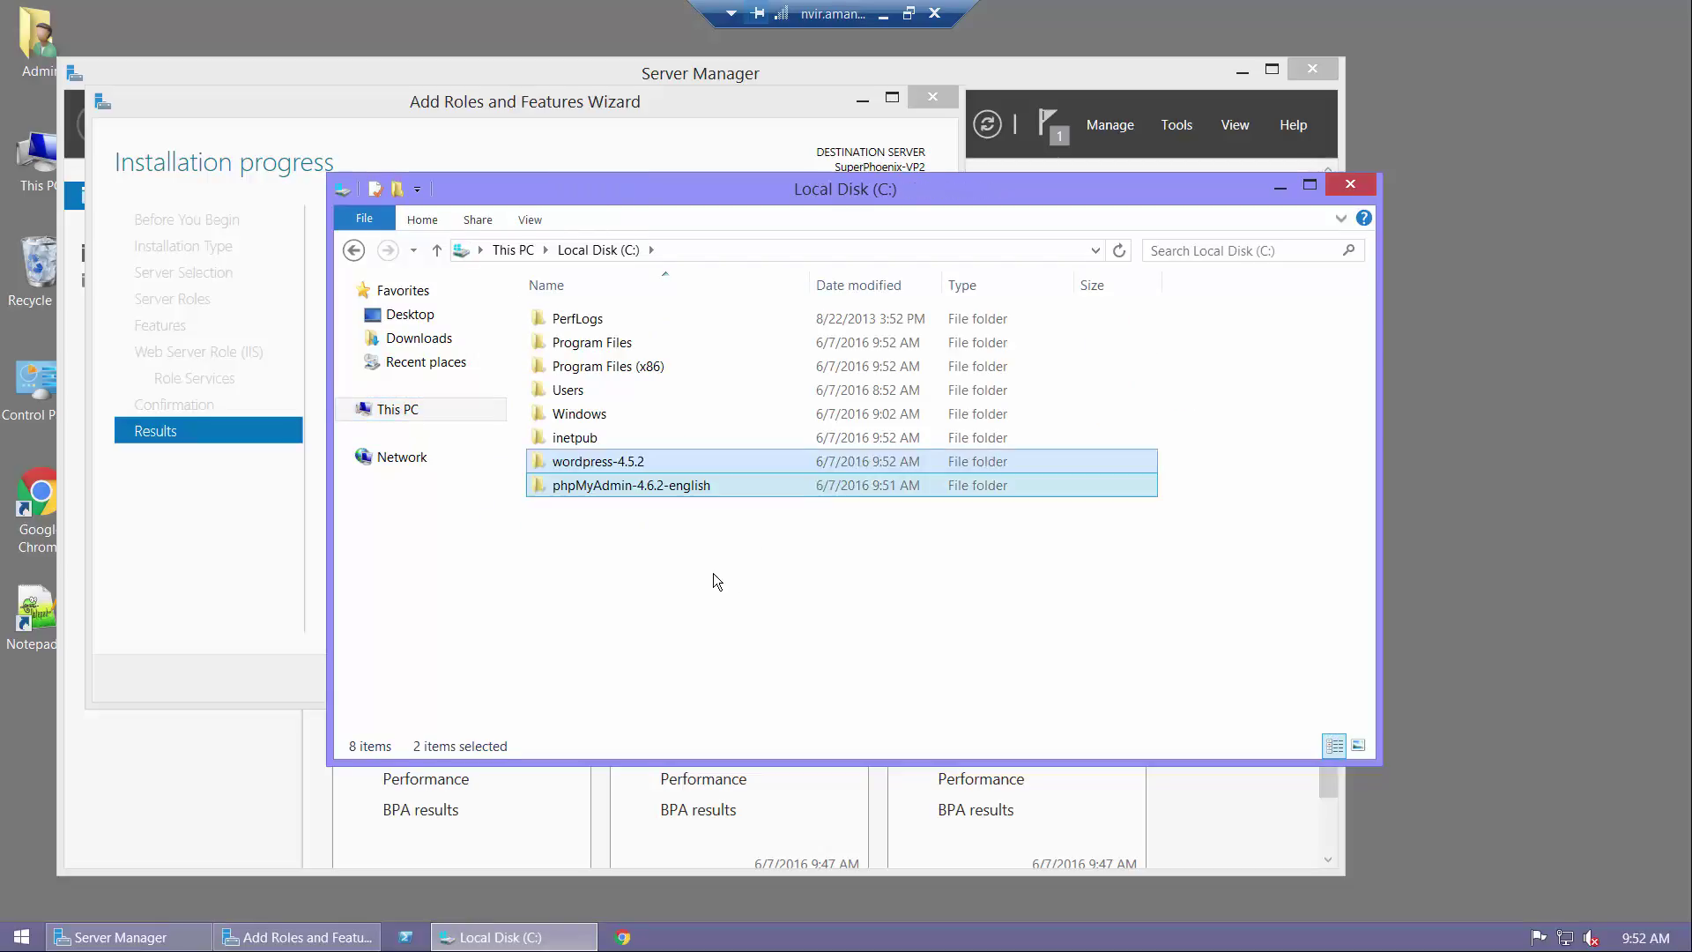
click(714, 574)
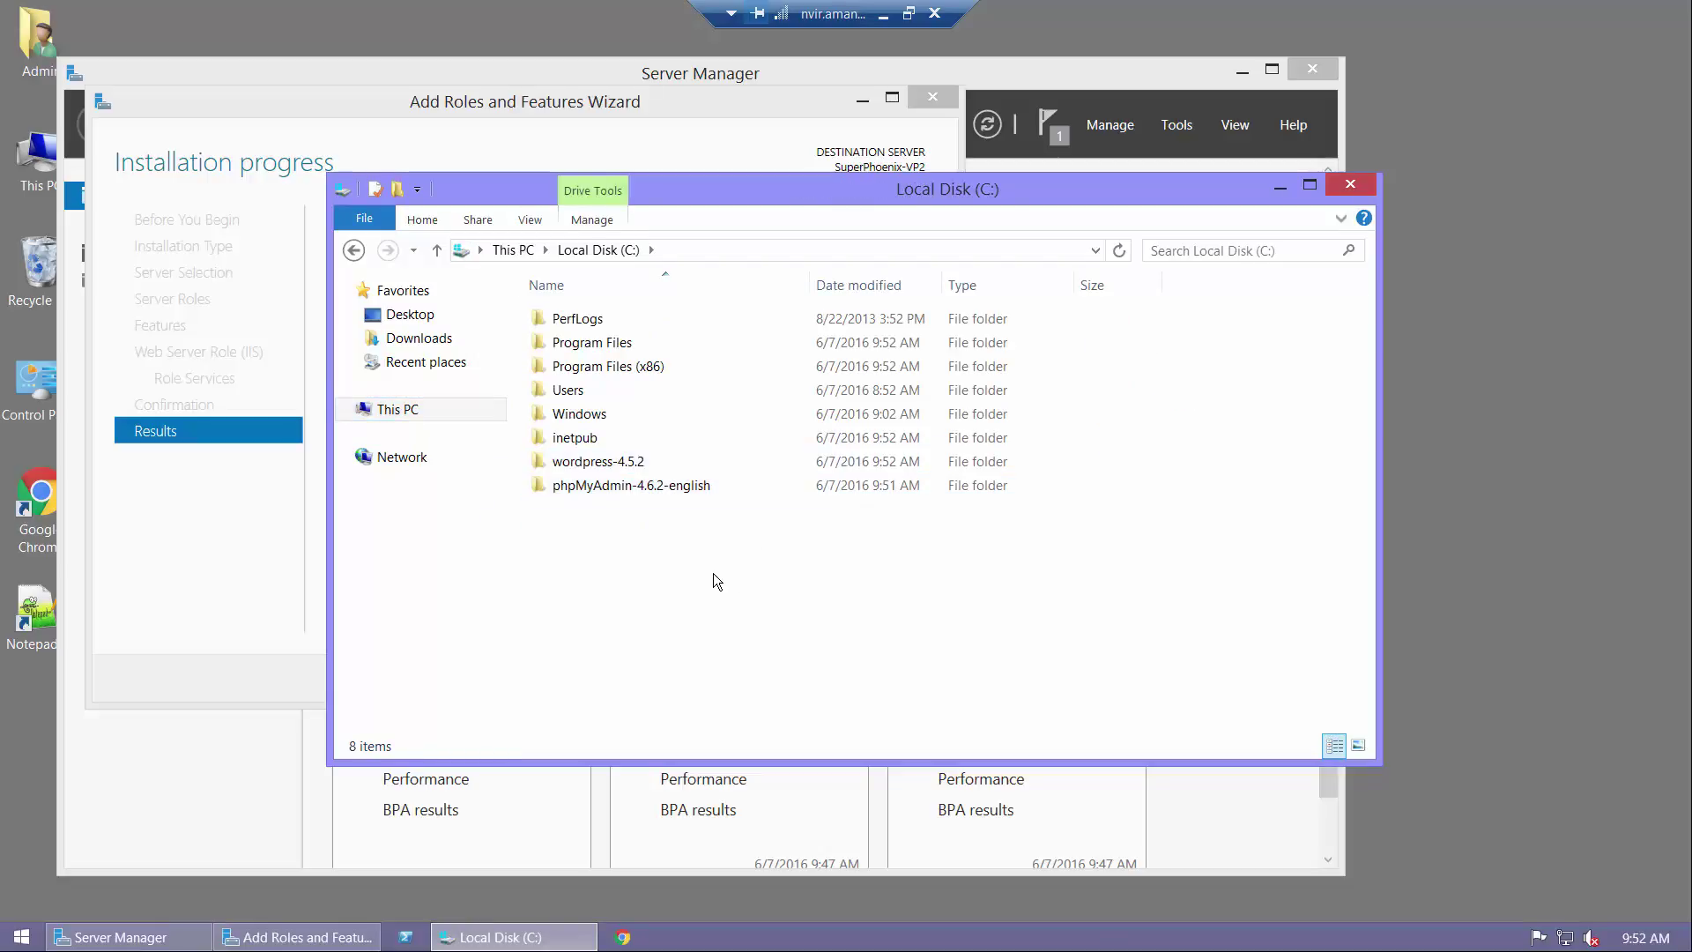
click(615, 462)
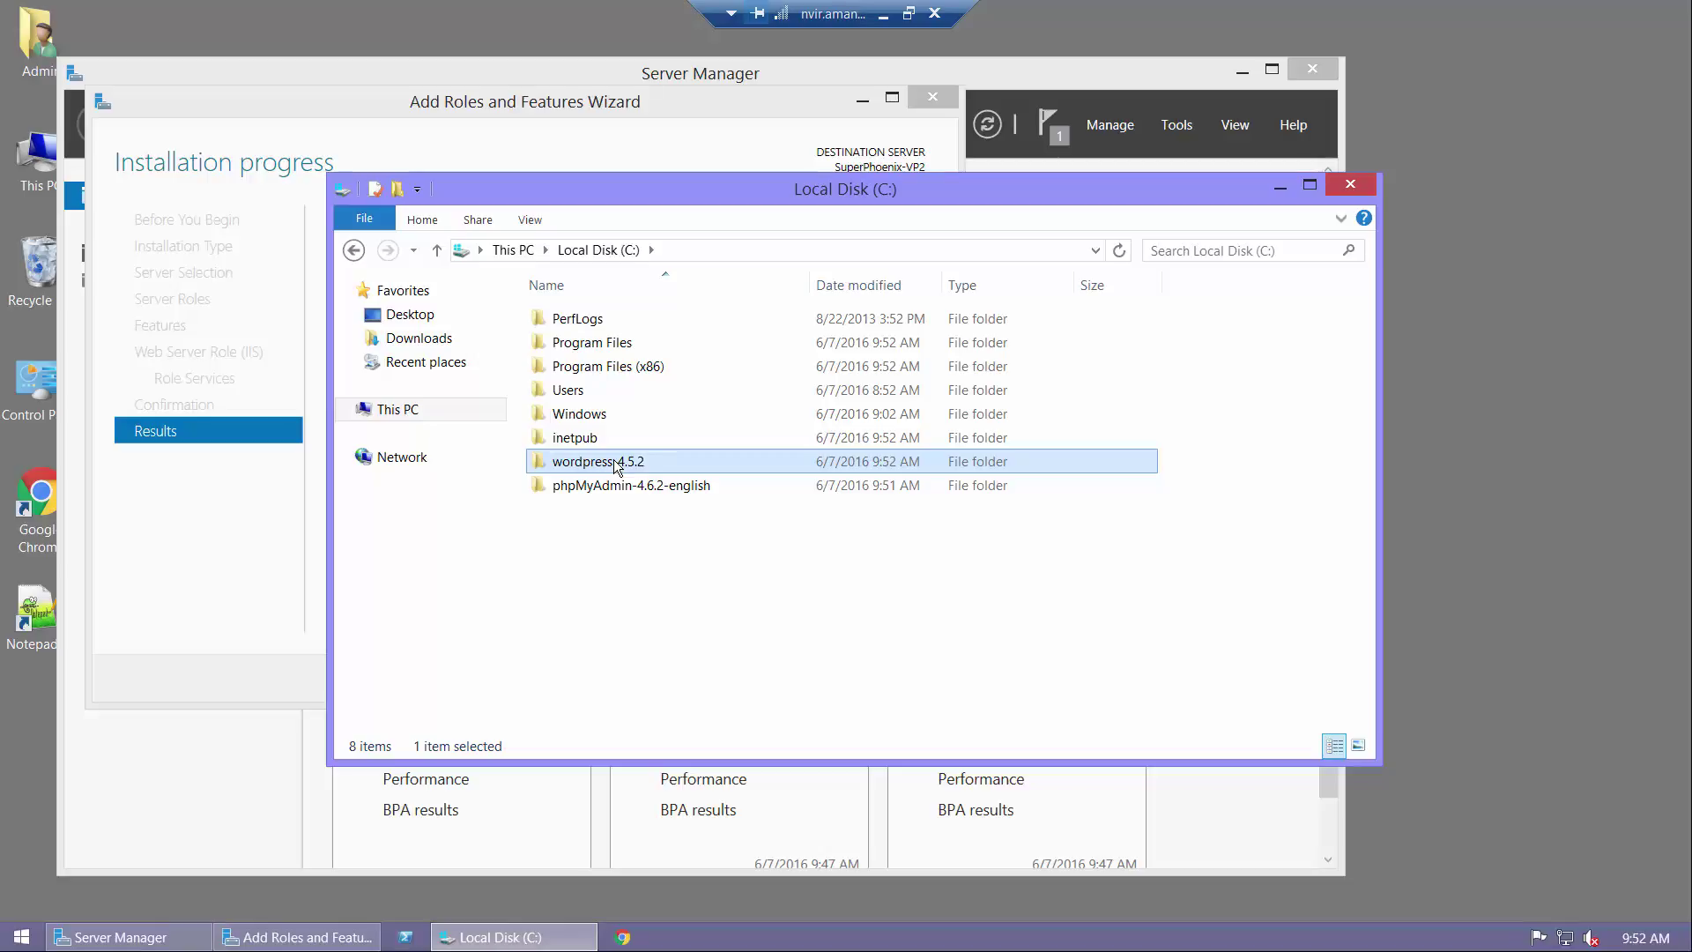
Rename the wordpress-4.5.2 folder on C: to 'Wordpress CMS'.
click(609, 462)
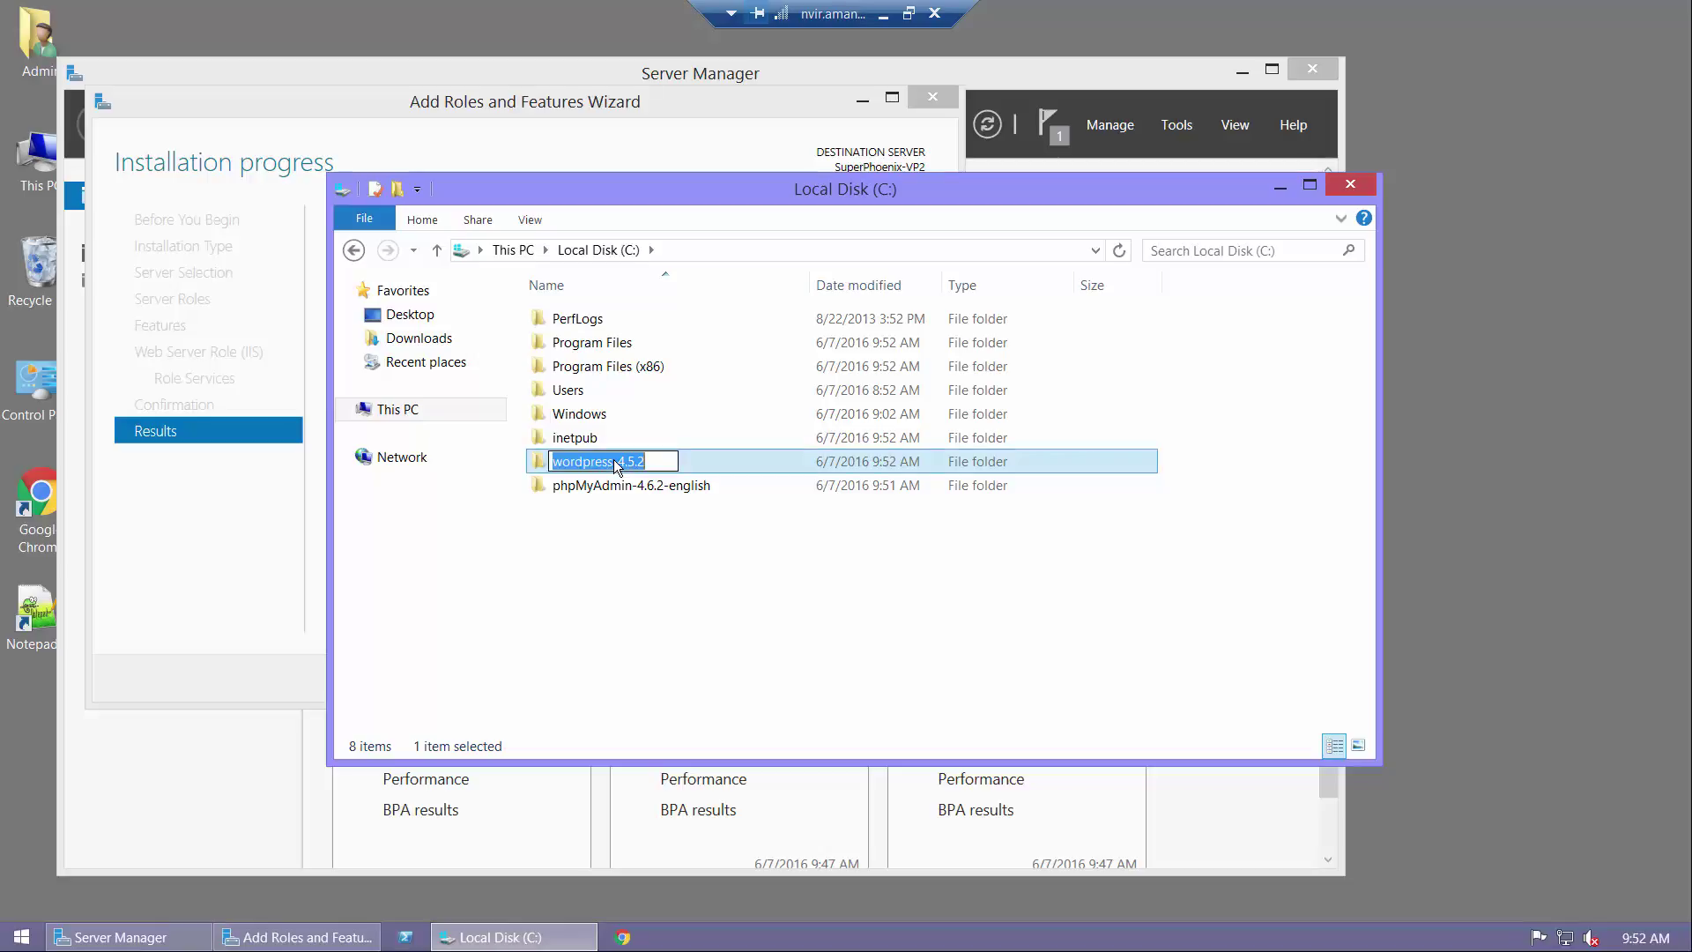
text(Wordpree)
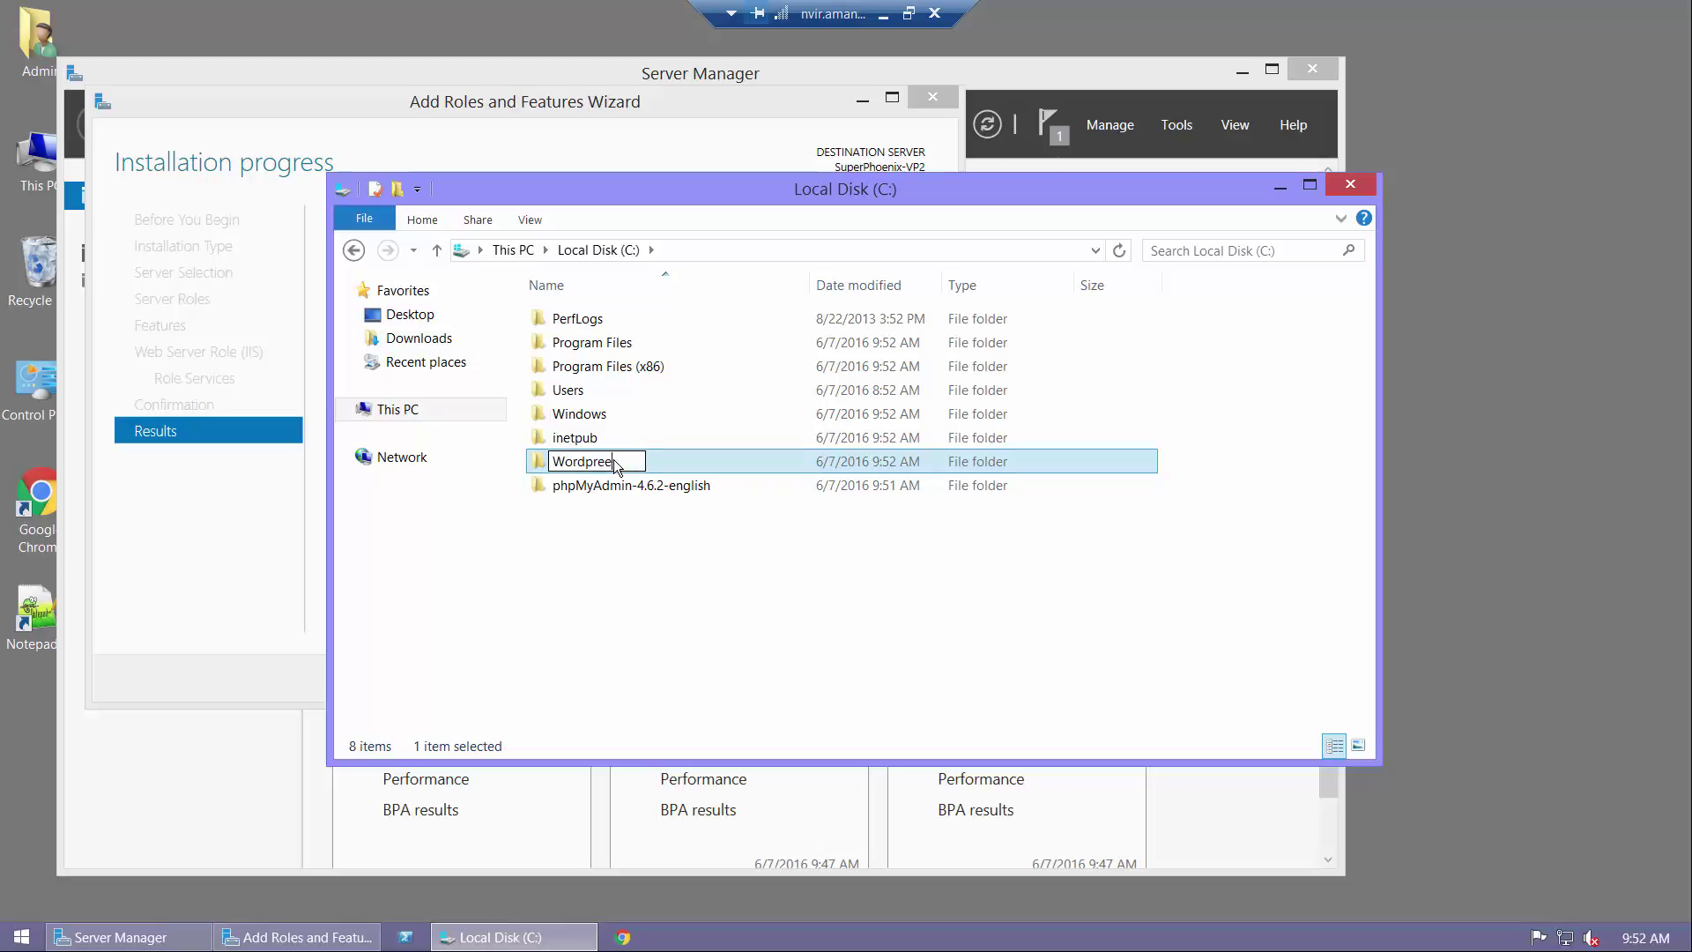
key(BackSpace)
key(BackSpace)
text(ess CMS)
key(Return)
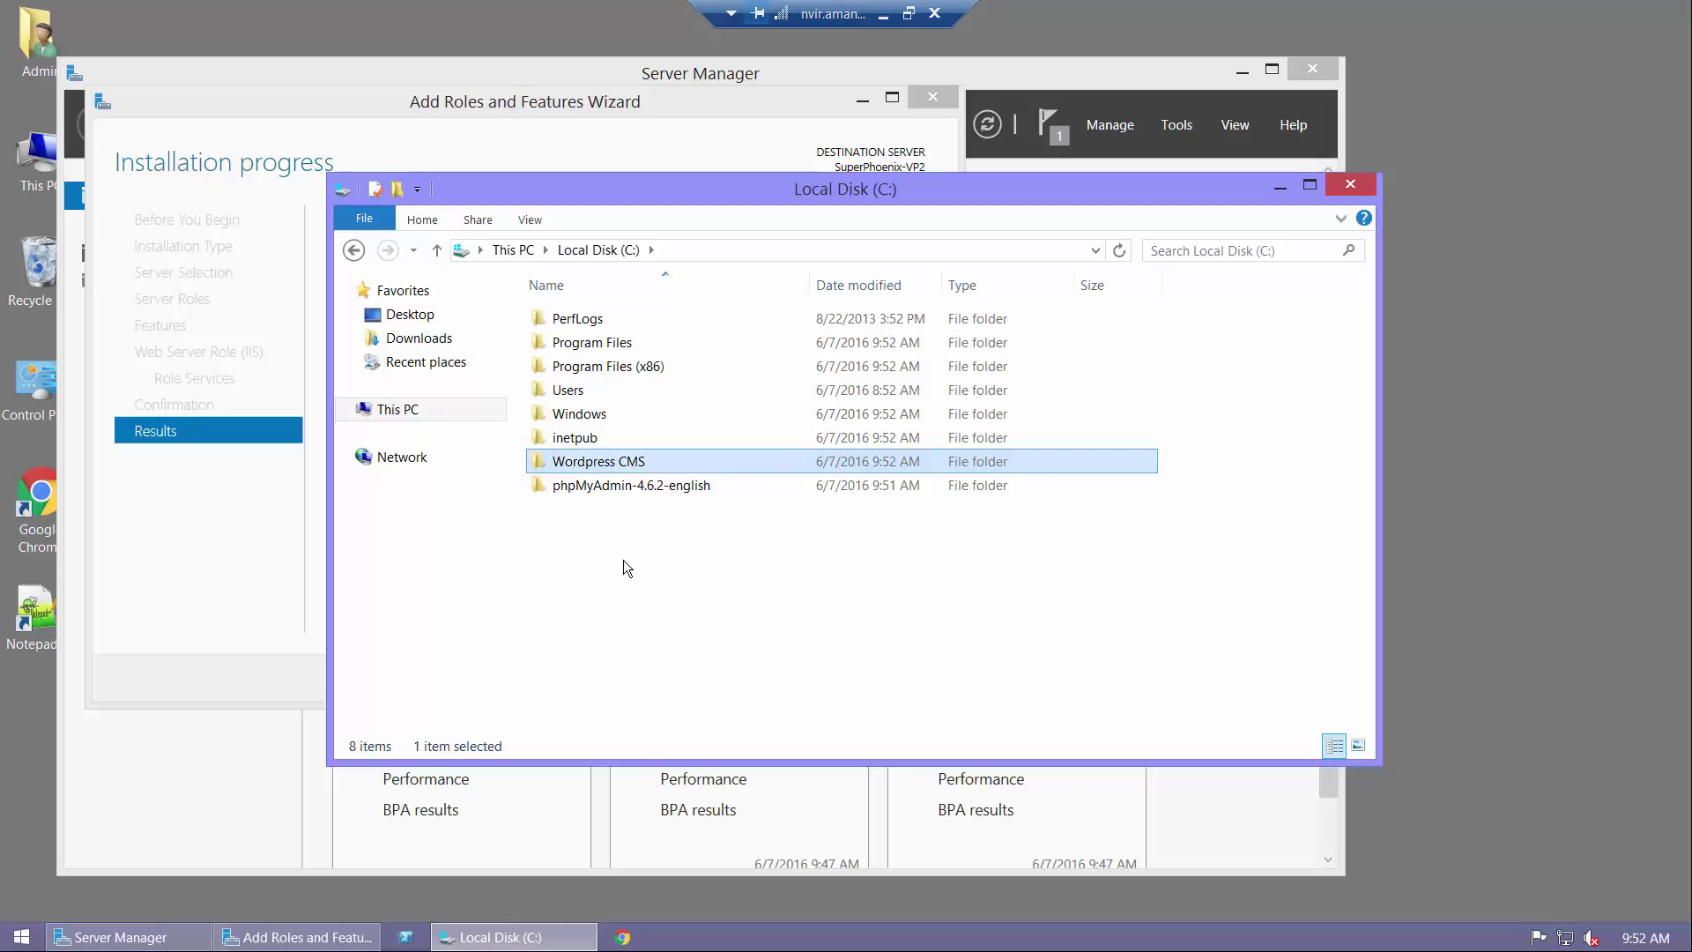
Duplicate the Wordpress CMS folder and name the copy 'ajvpn'.
key(ctrl+c)
key(ctrl+v)
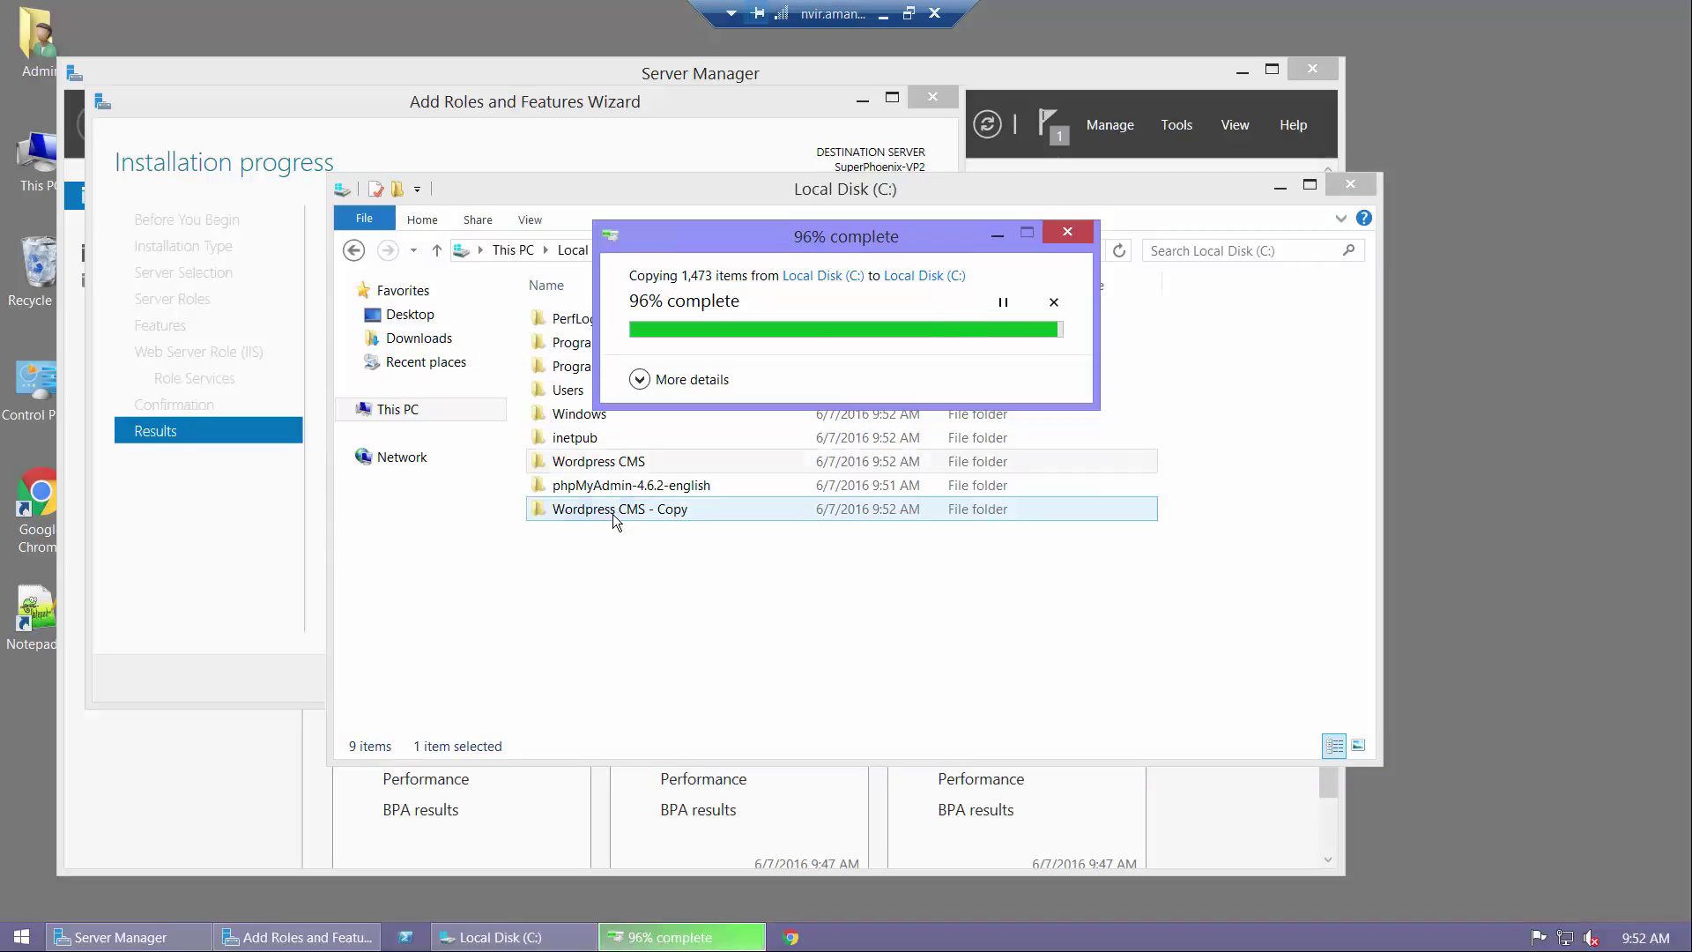
key(F2)
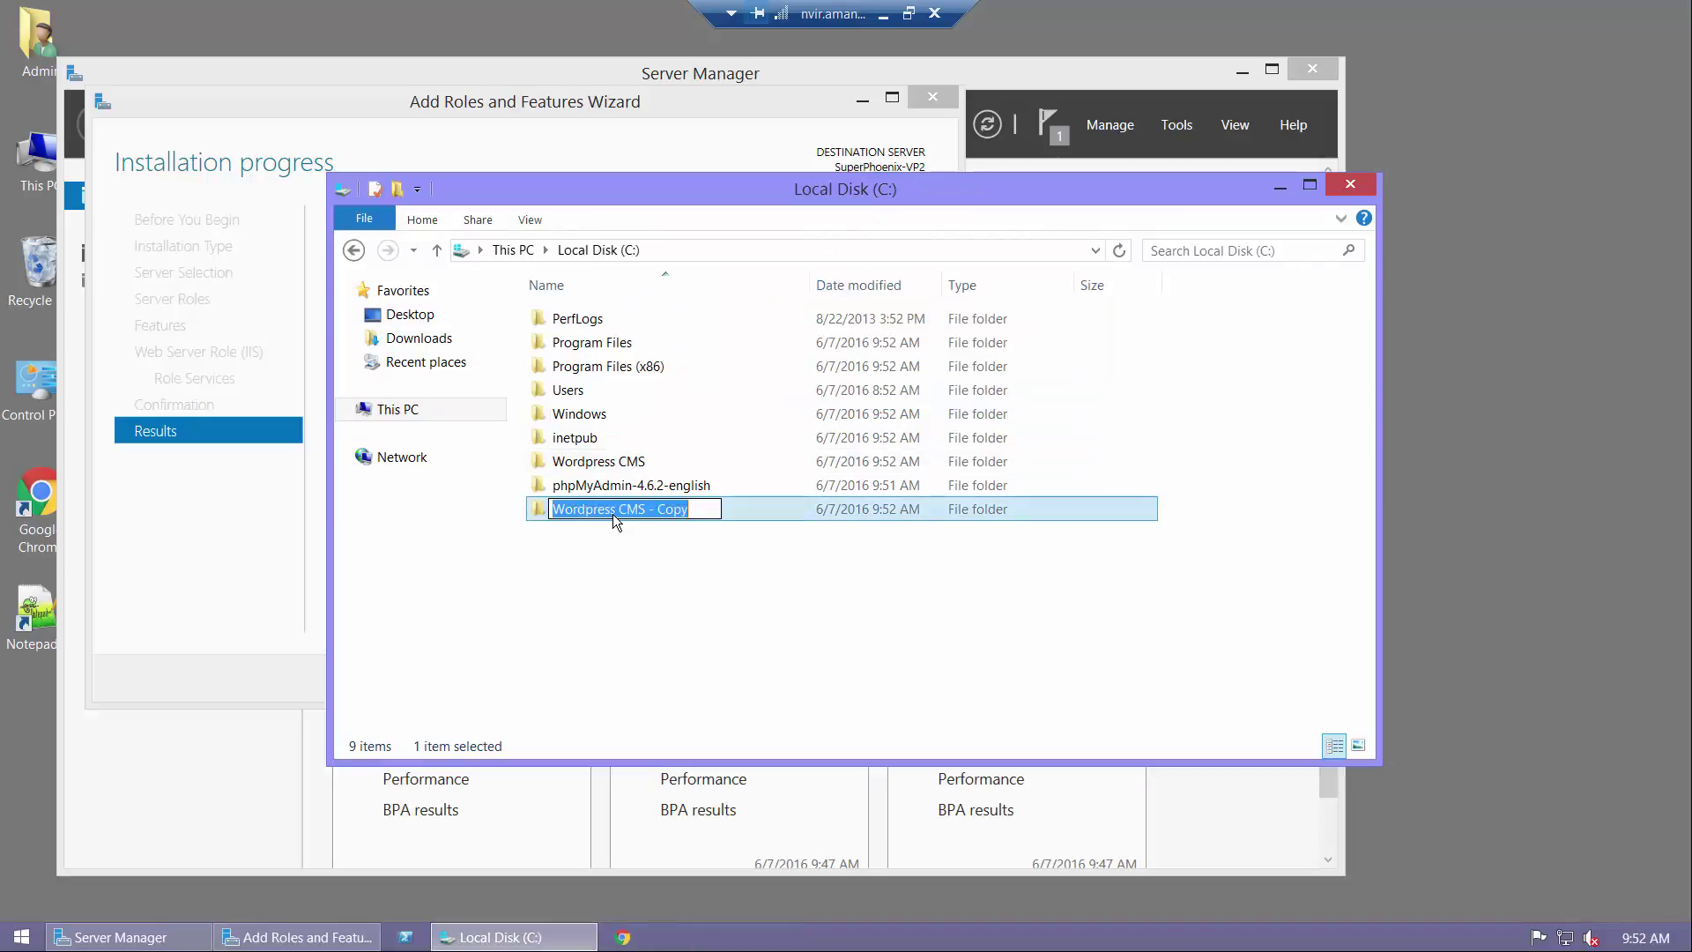
text(ajvpn)
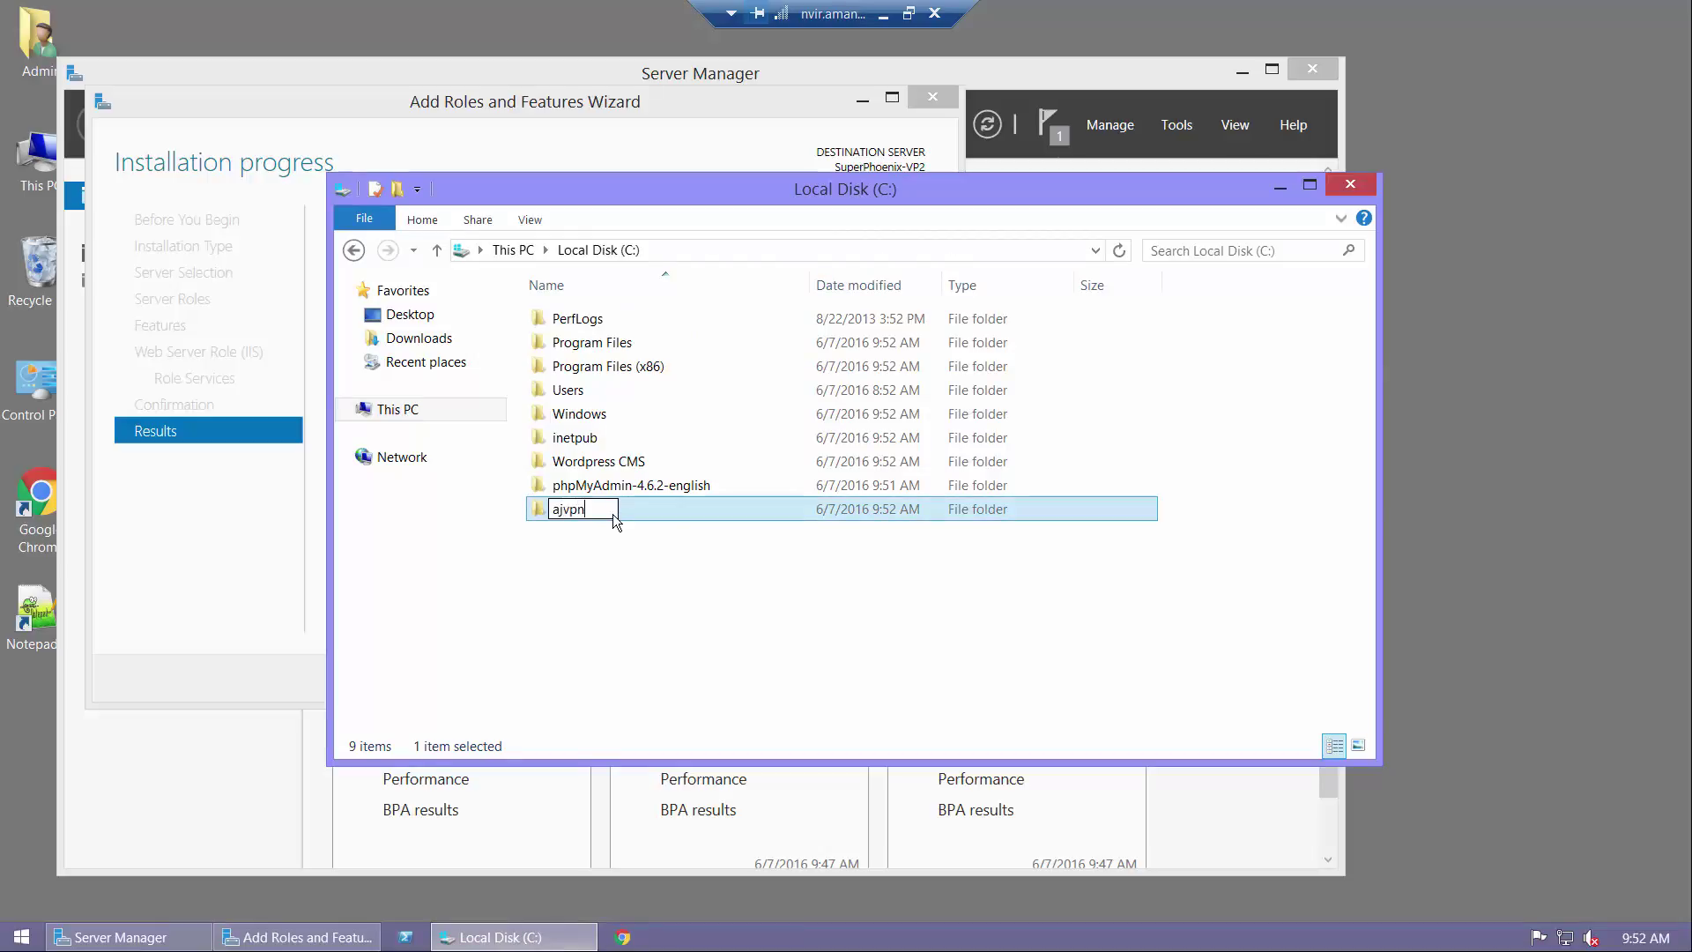
key(Return)
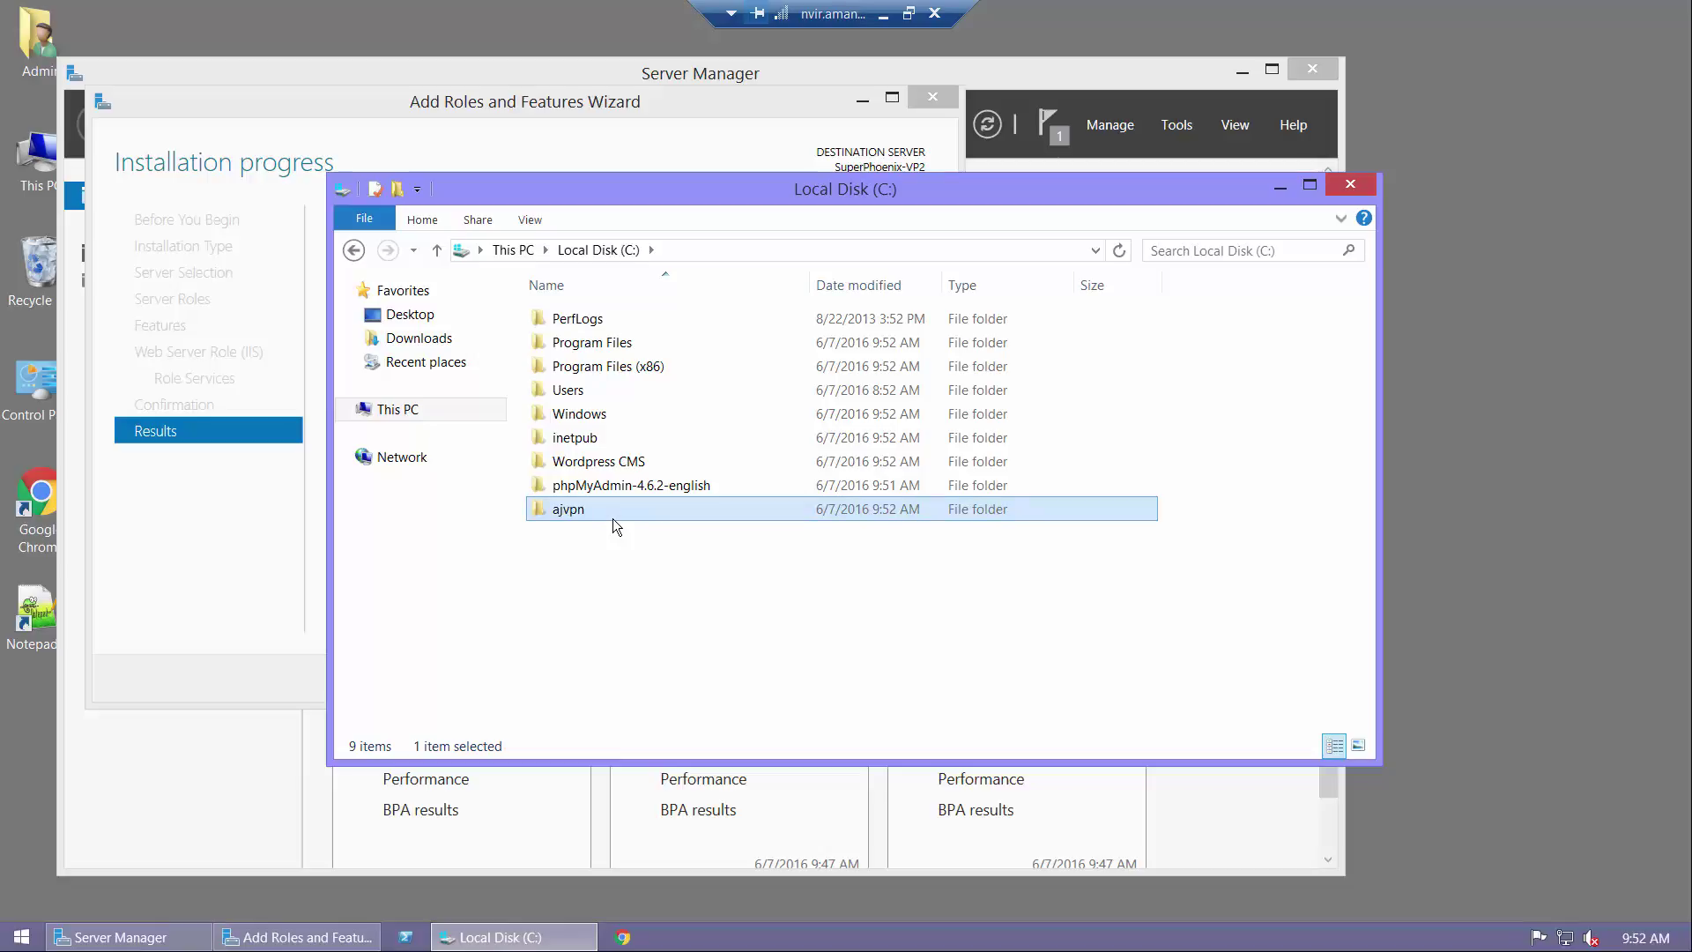
Move all files from ajvpn\wordpress up into ajvpn and delete the empty wordpress subfolder.
double_click(613, 518)
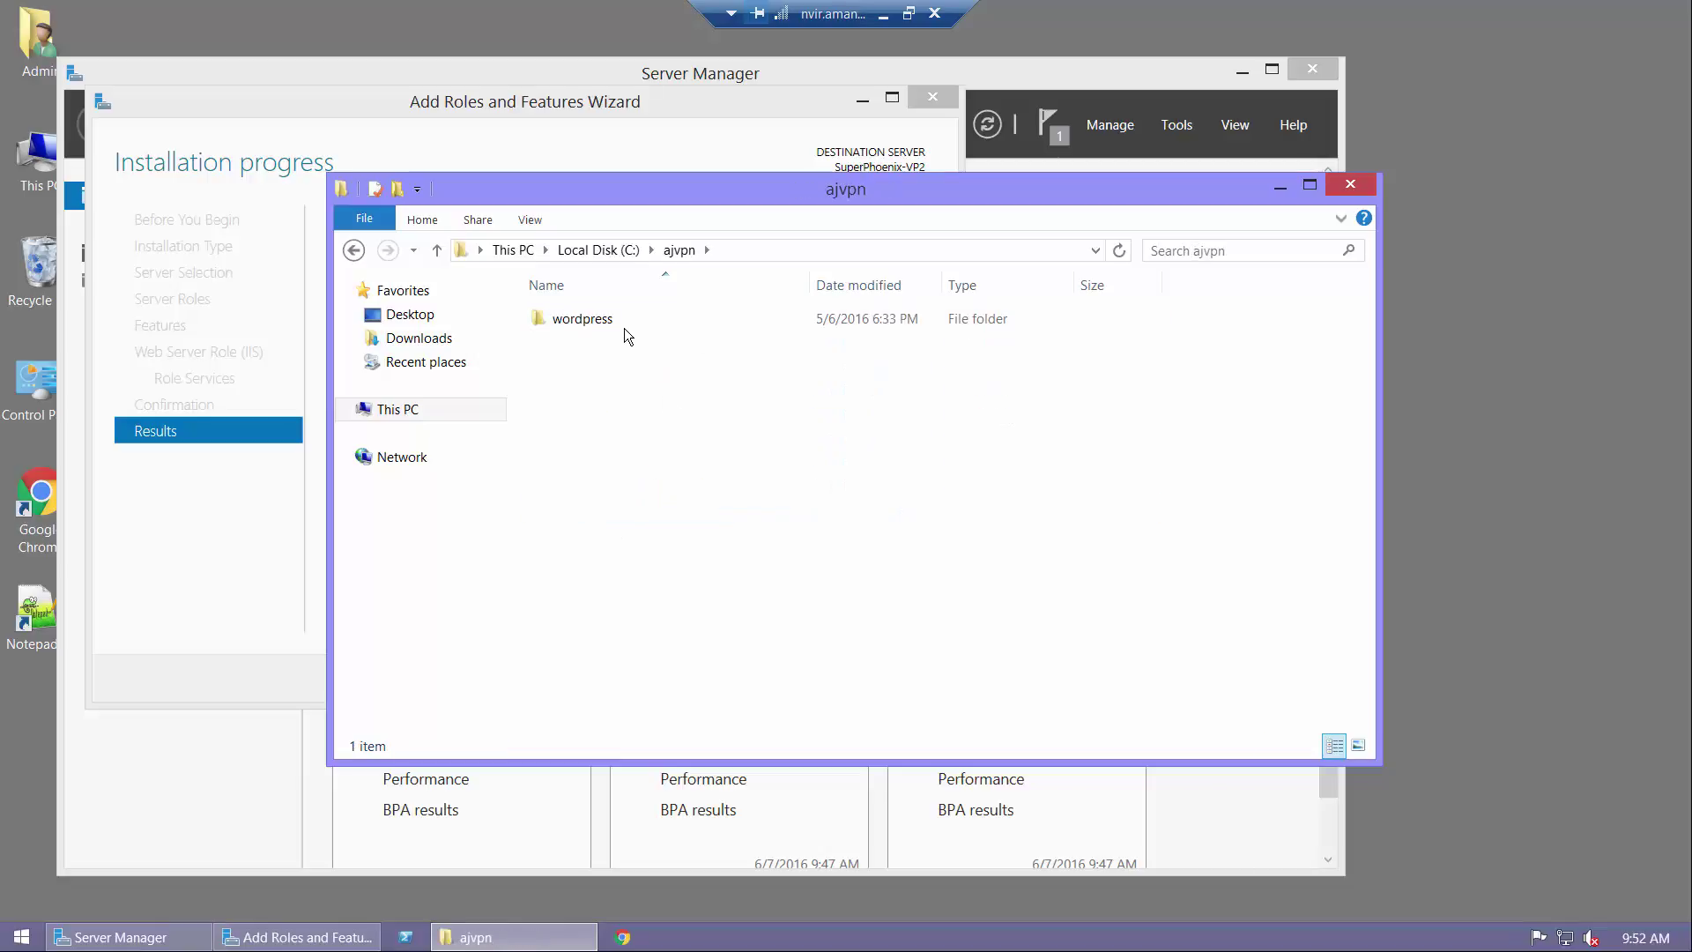
double_click(621, 325)
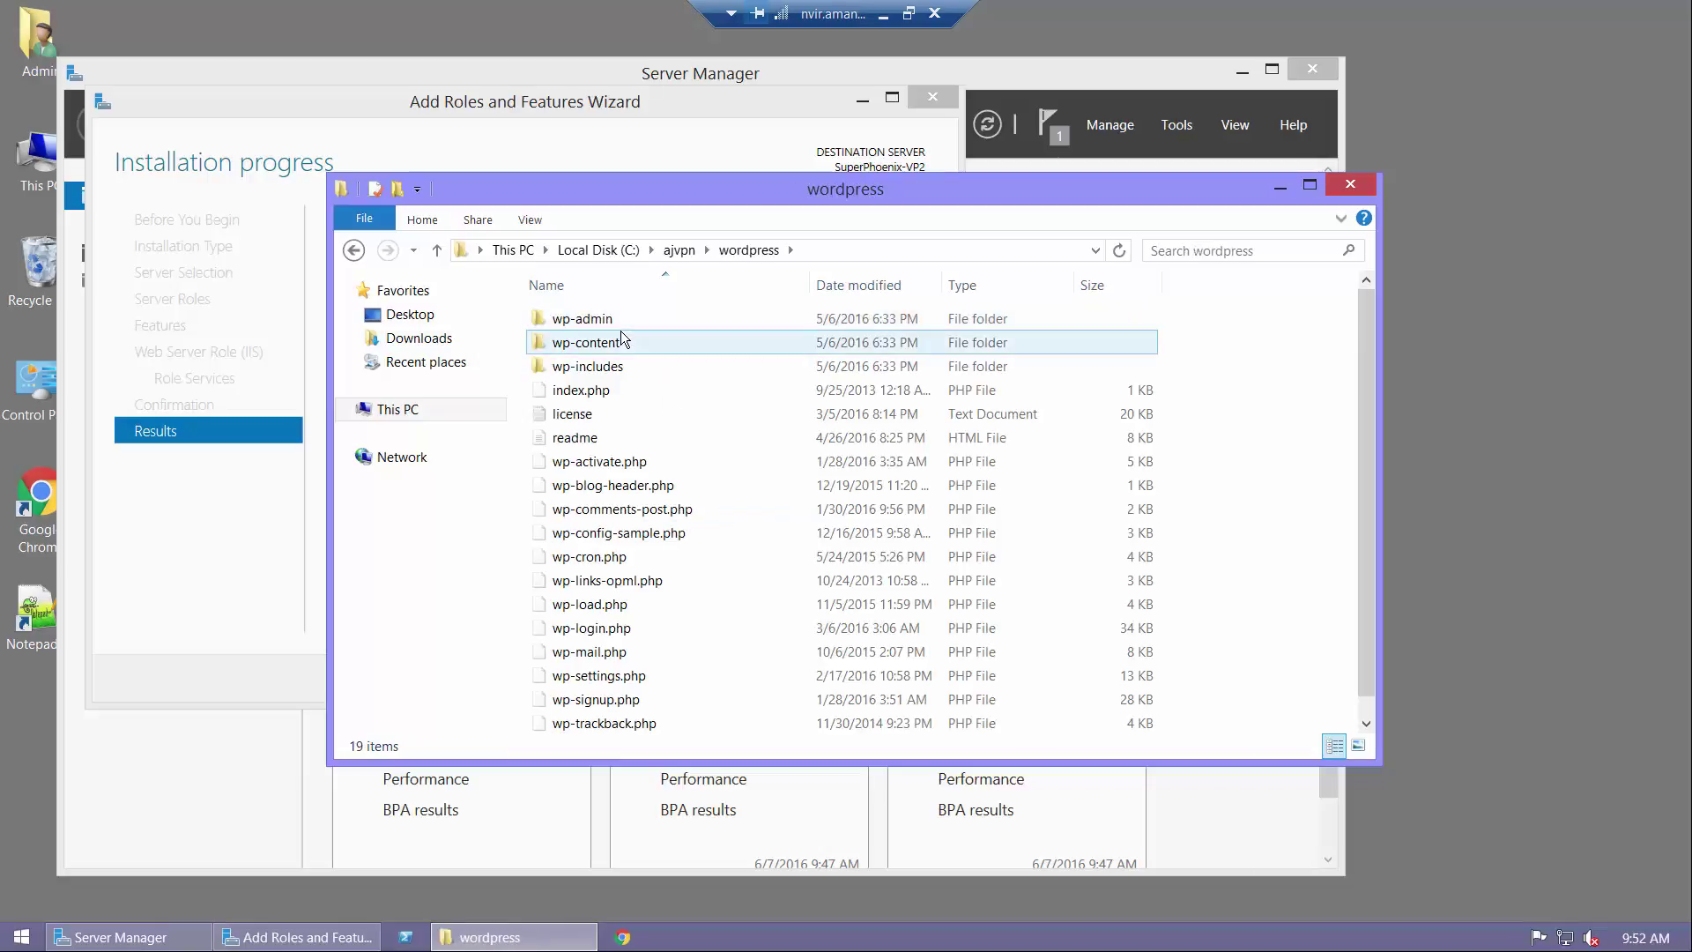
key(ctrl+a)
key(BackSpace)
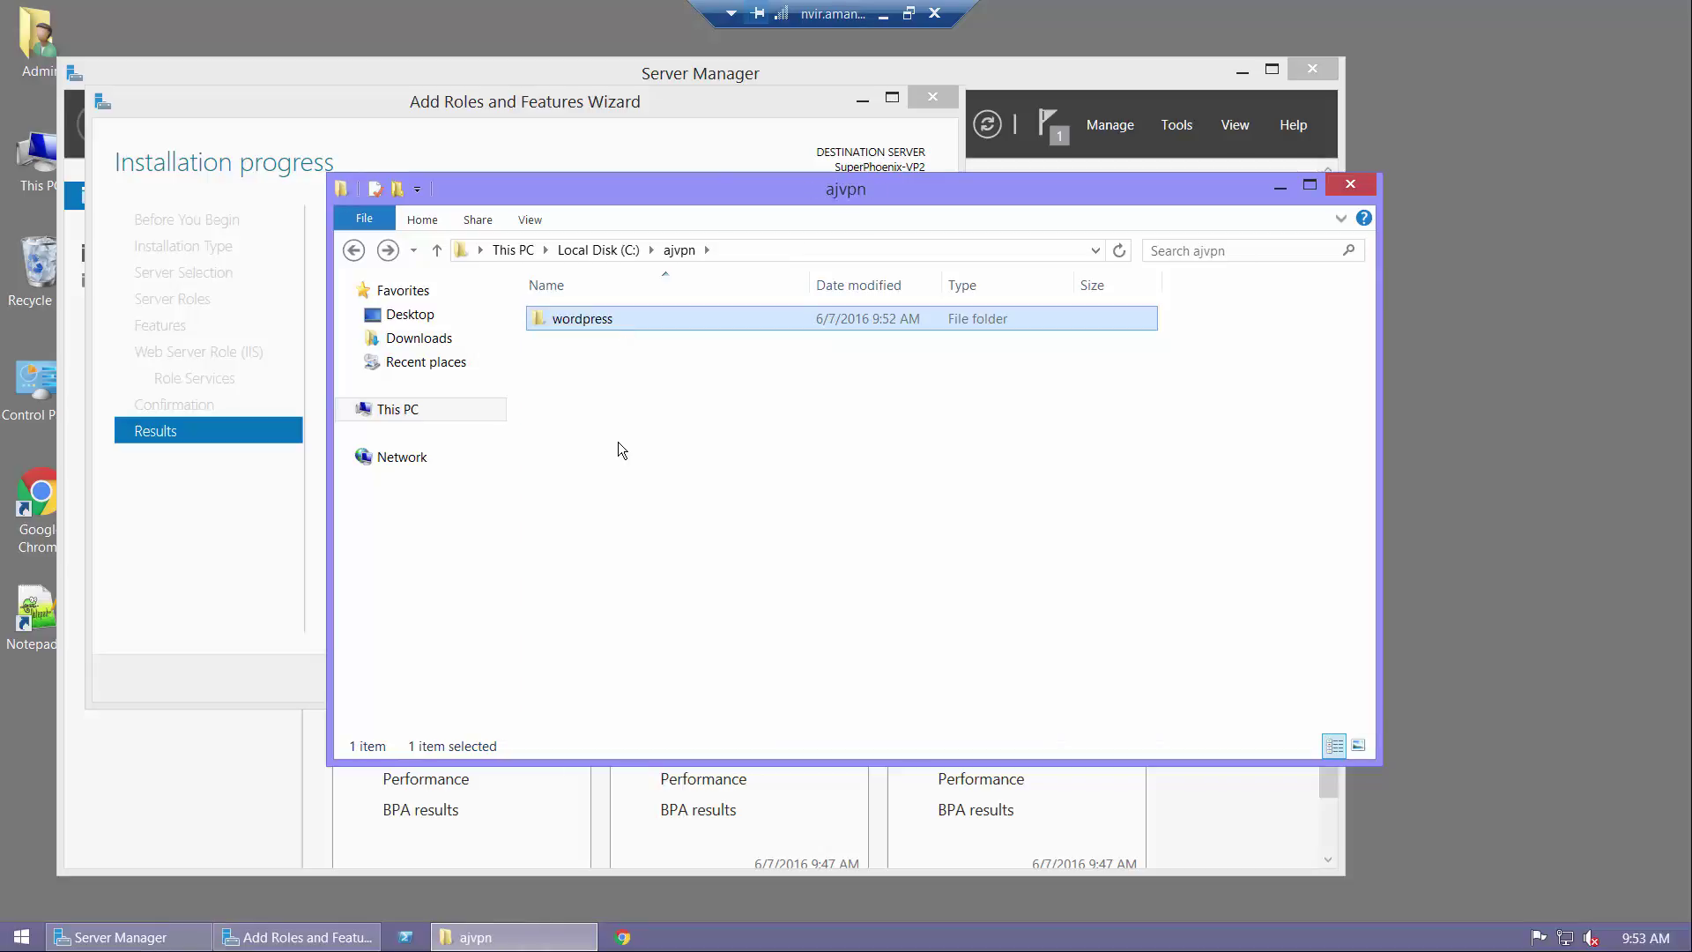
key(ctrl+v)
click(589, 322)
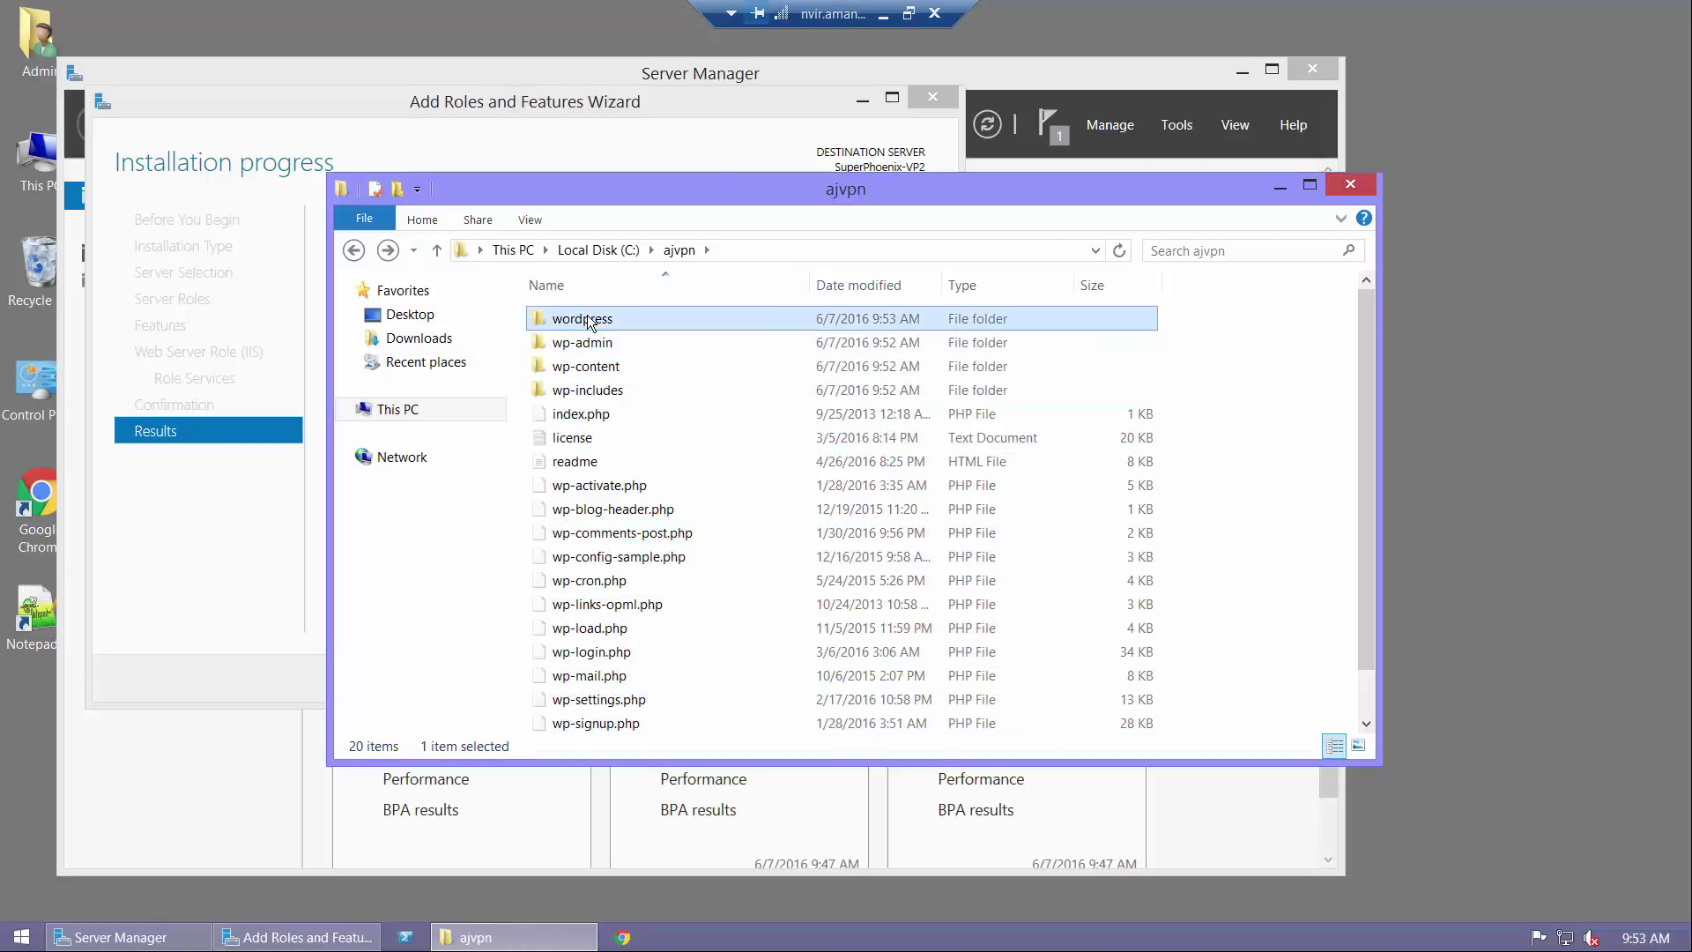
key(Delete)
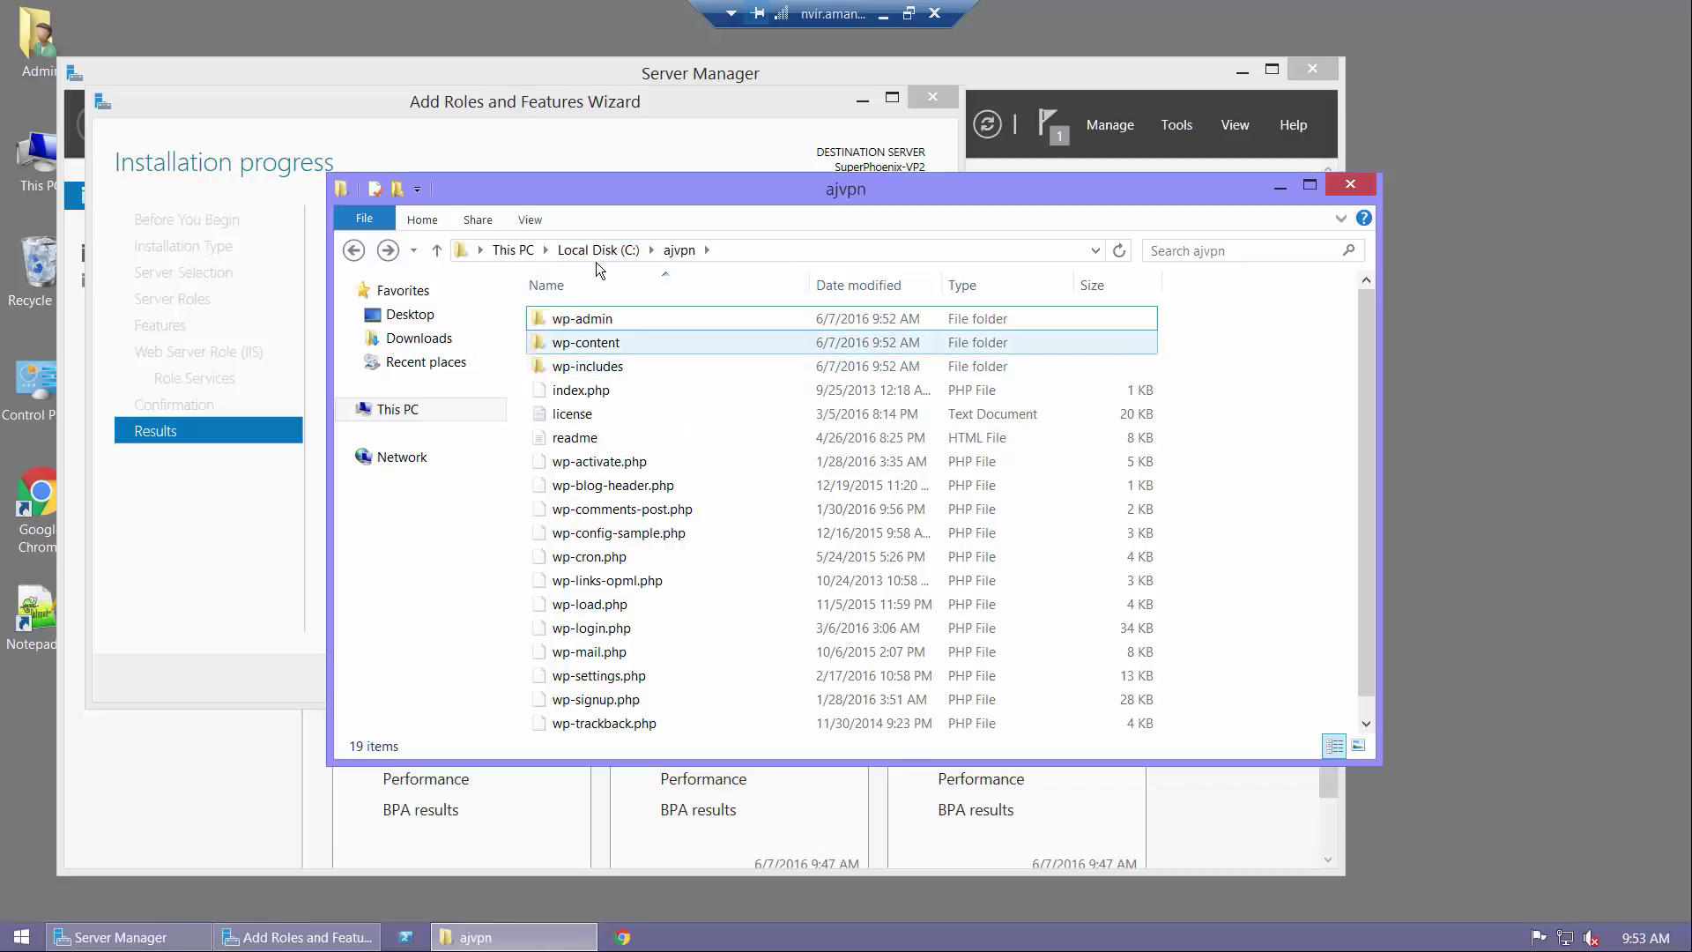
Check the contents of C:\ajvpn, then return to Local Disk (C:) via This PC.
scroll(591, 287, down, 1)
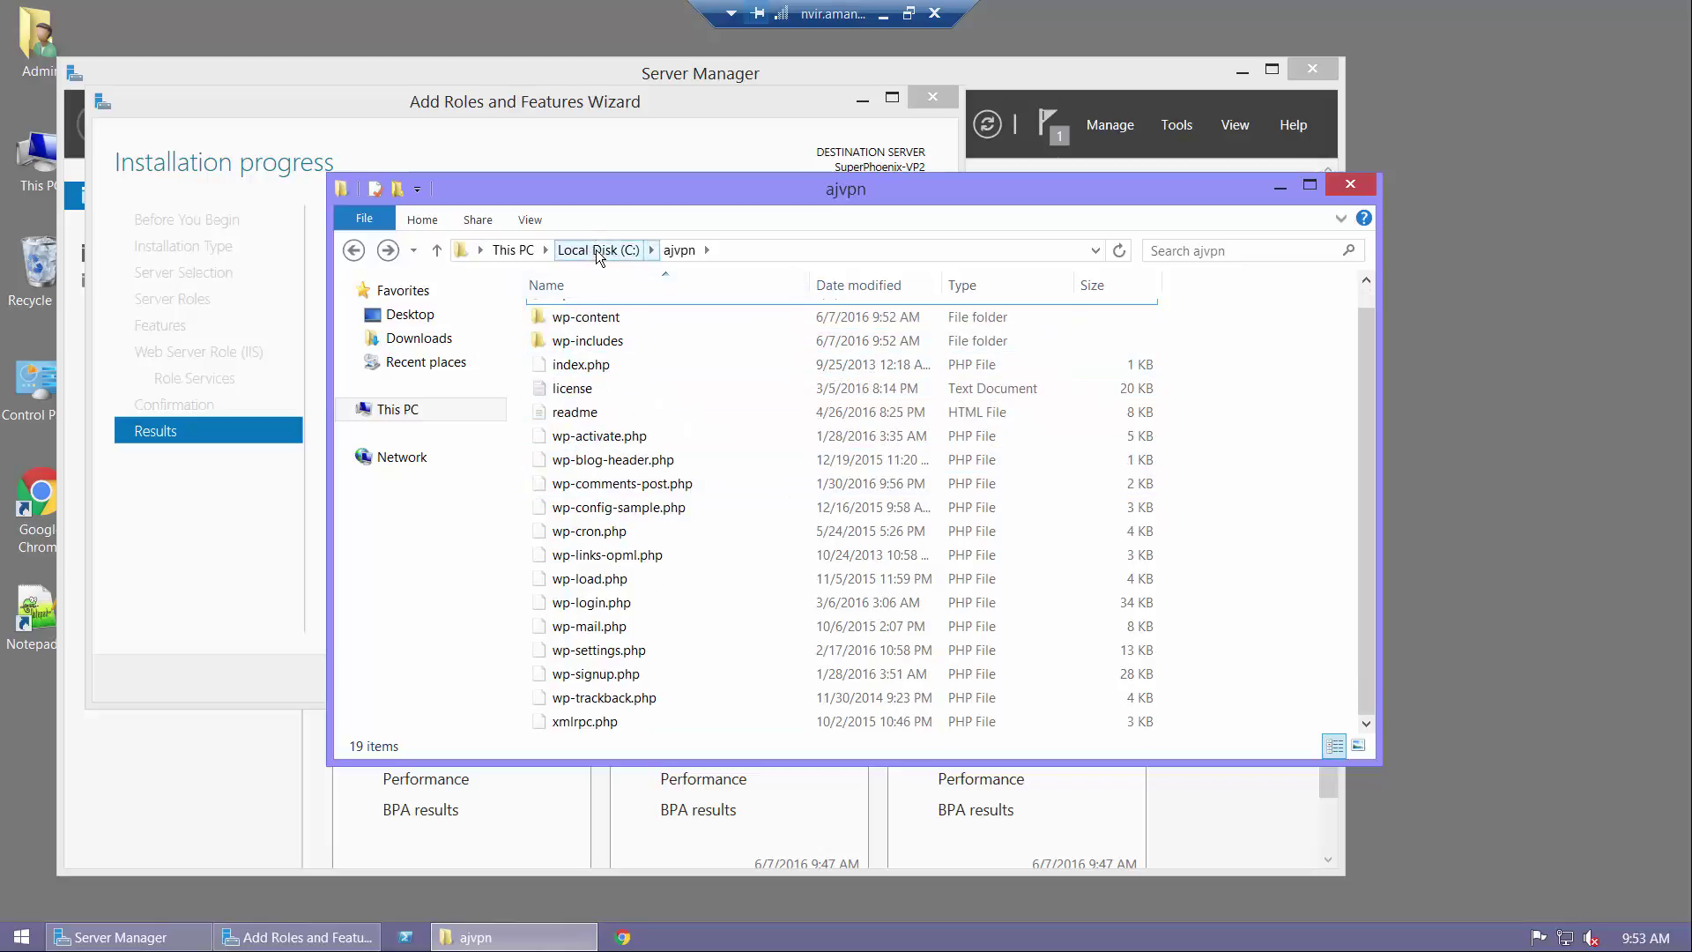
click(615, 253)
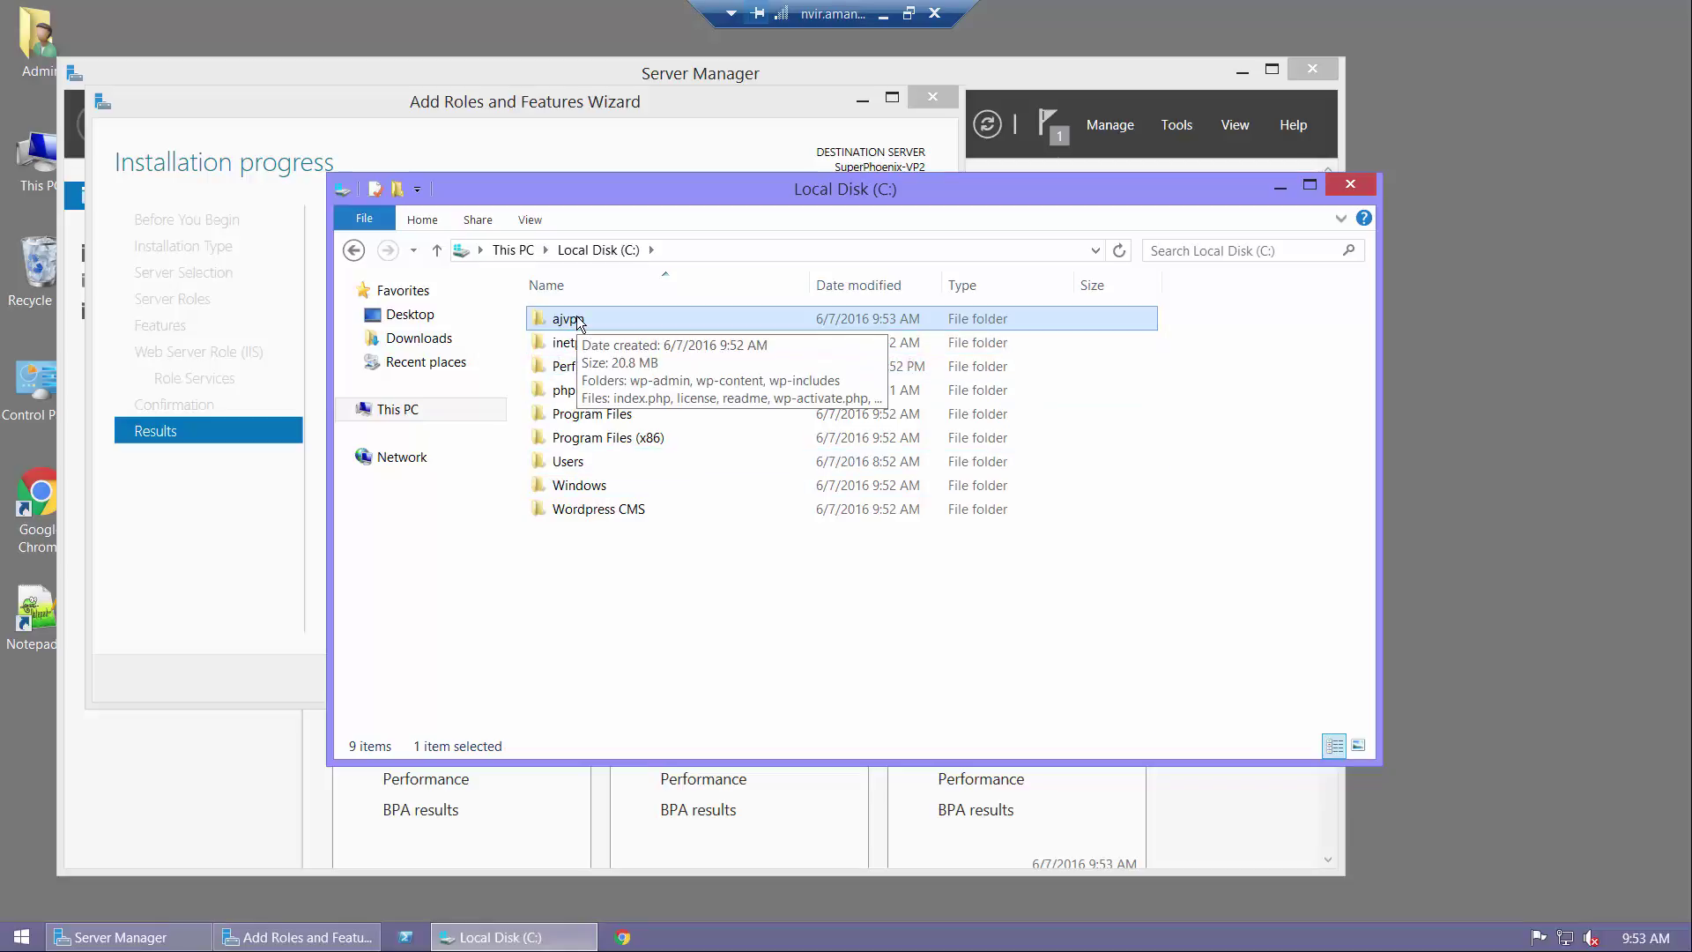
double_click(579, 324)
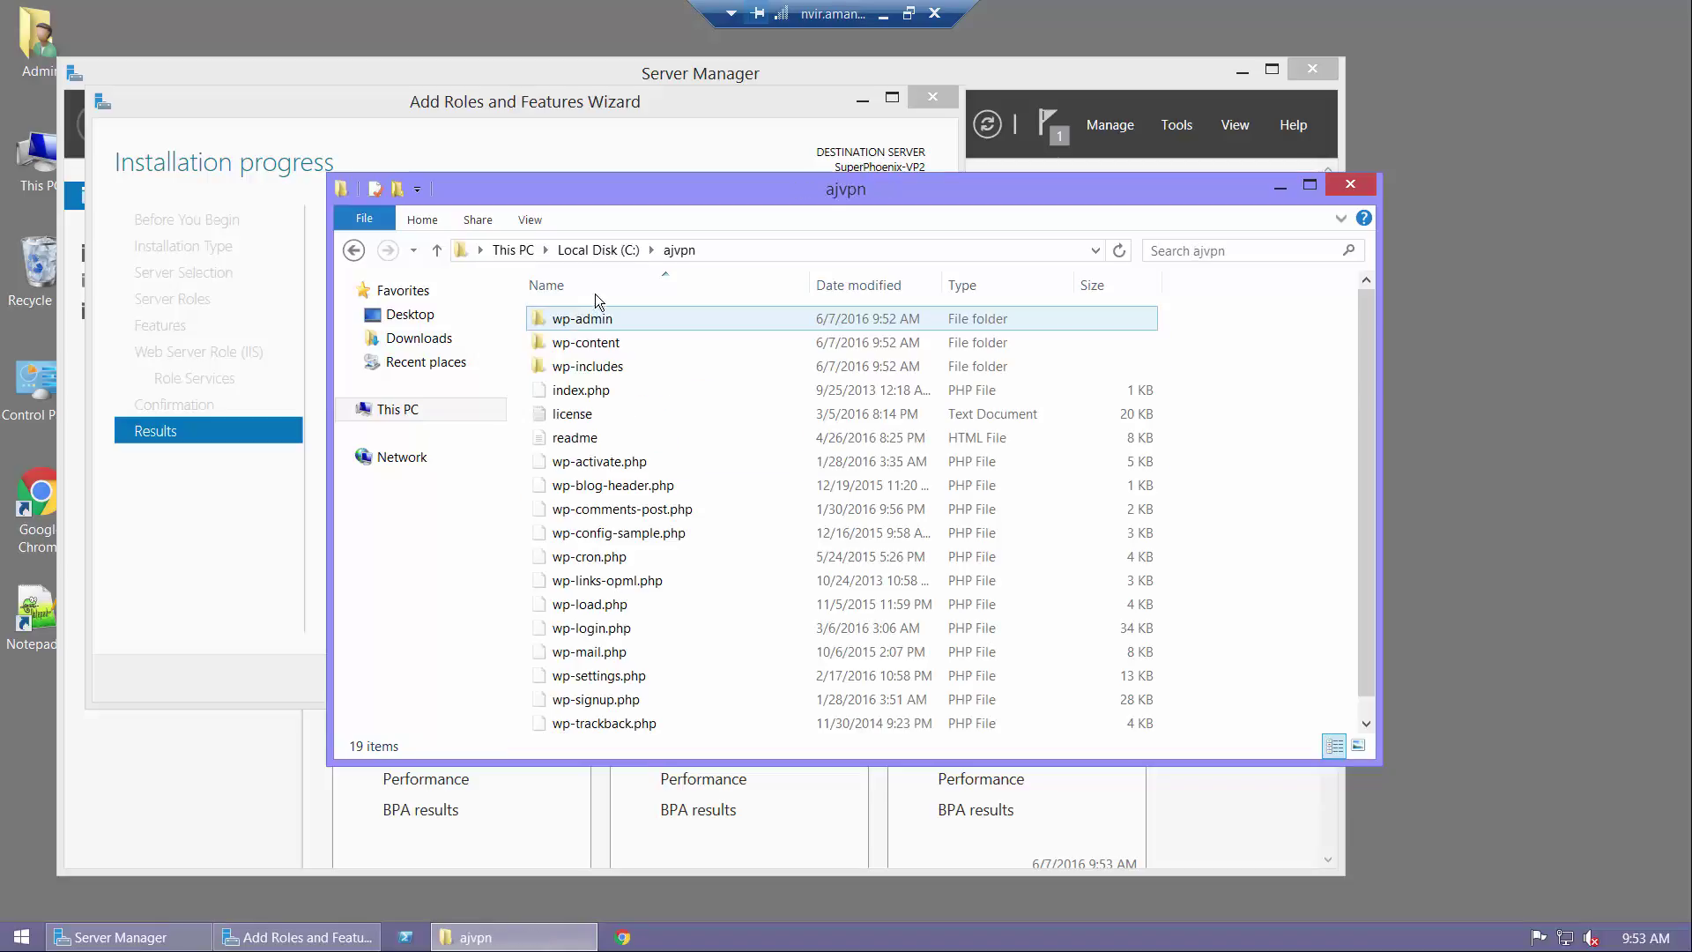
click(608, 251)
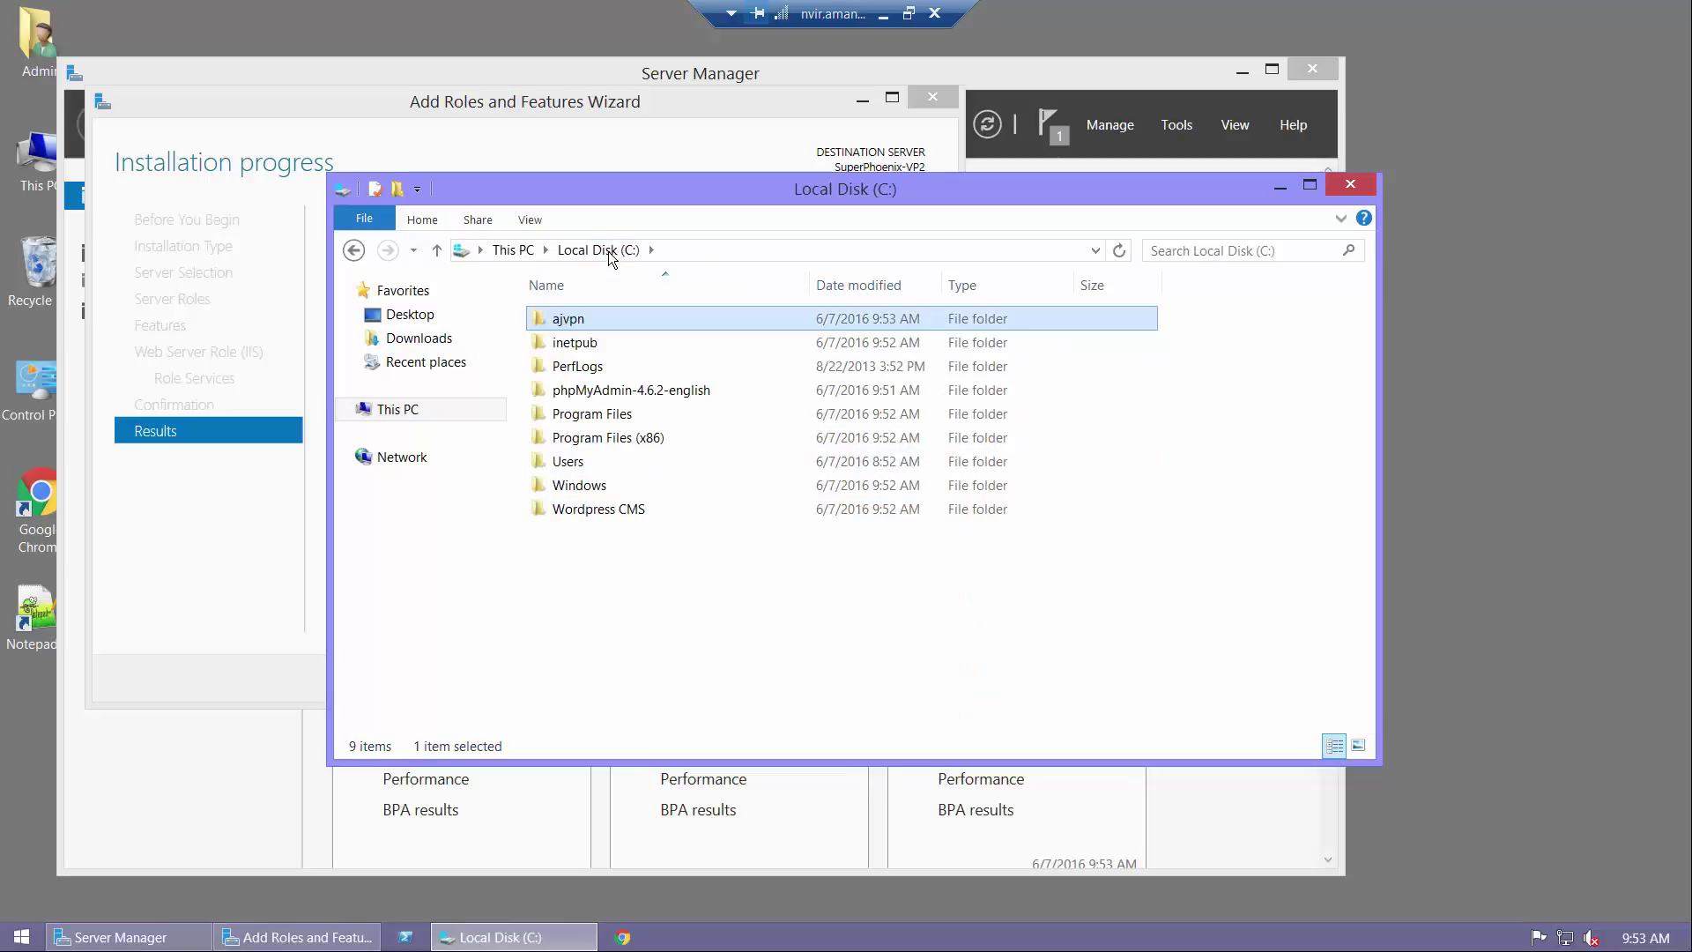
click(432, 339)
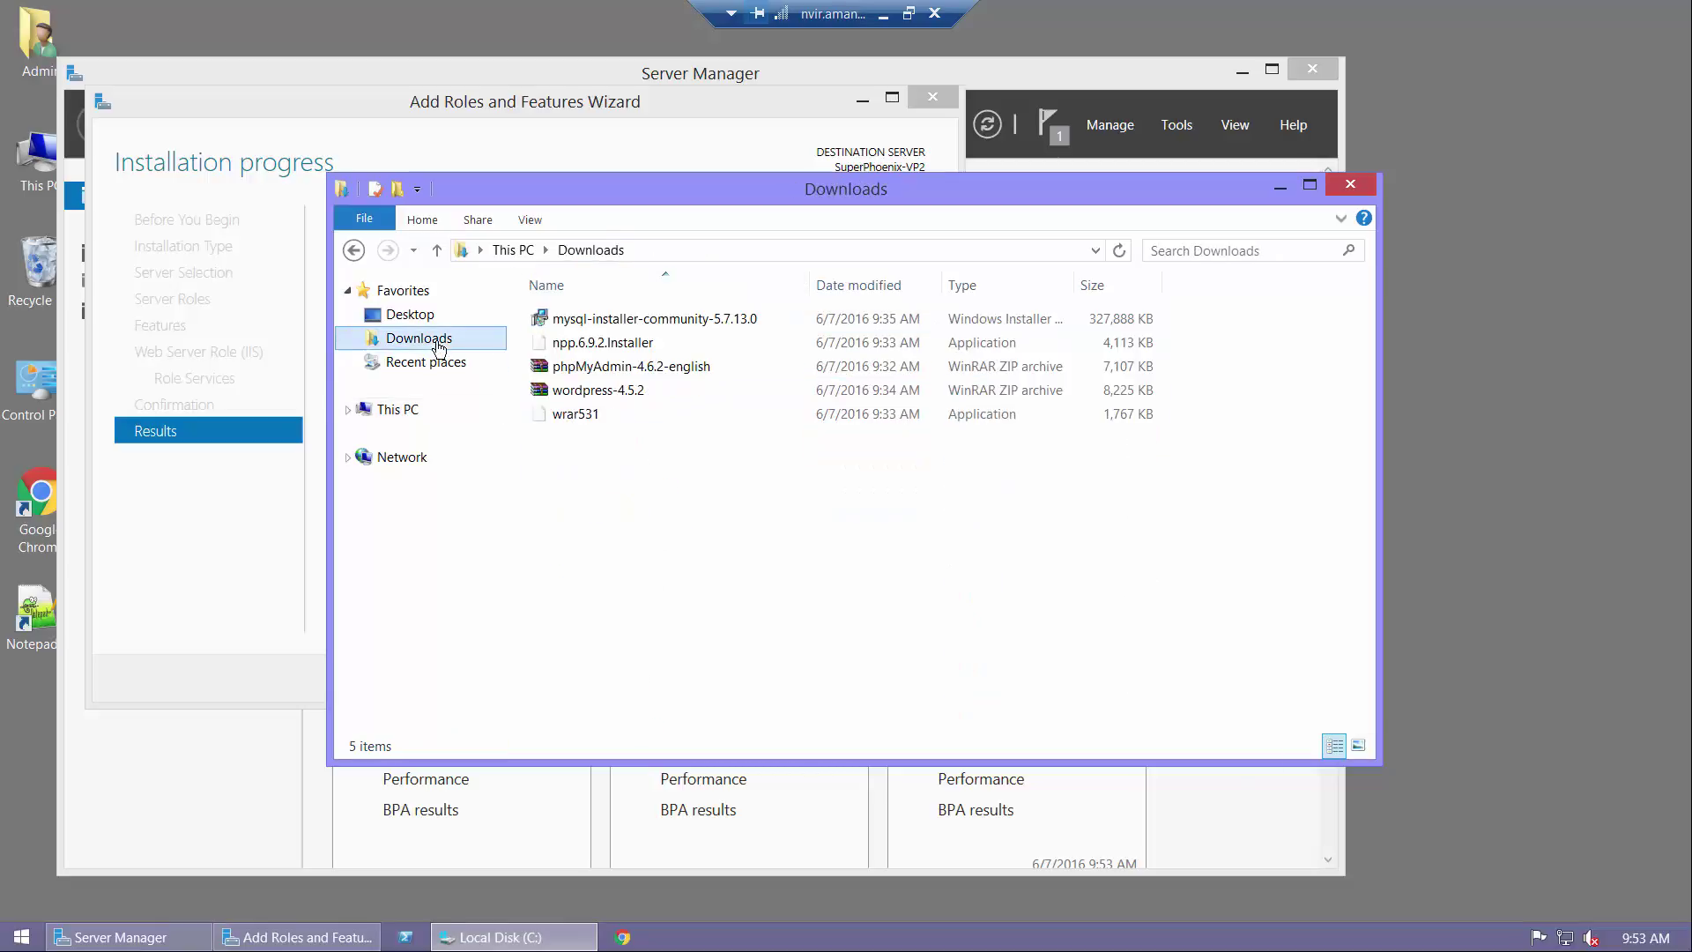
click(600, 414)
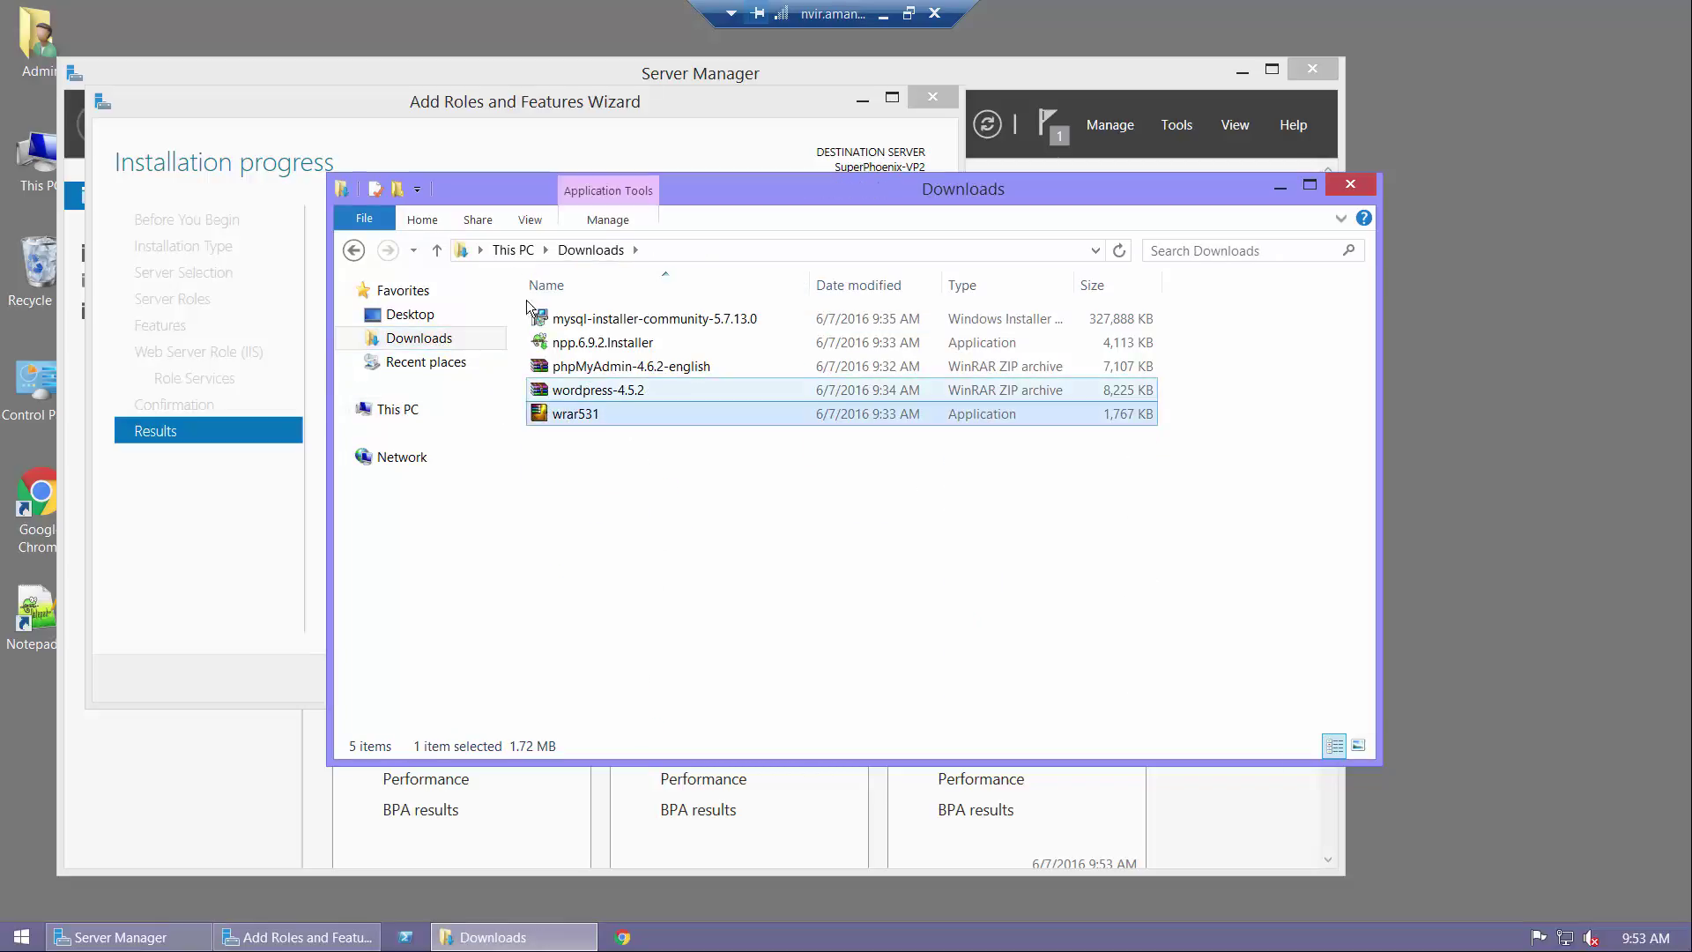
click(591, 250)
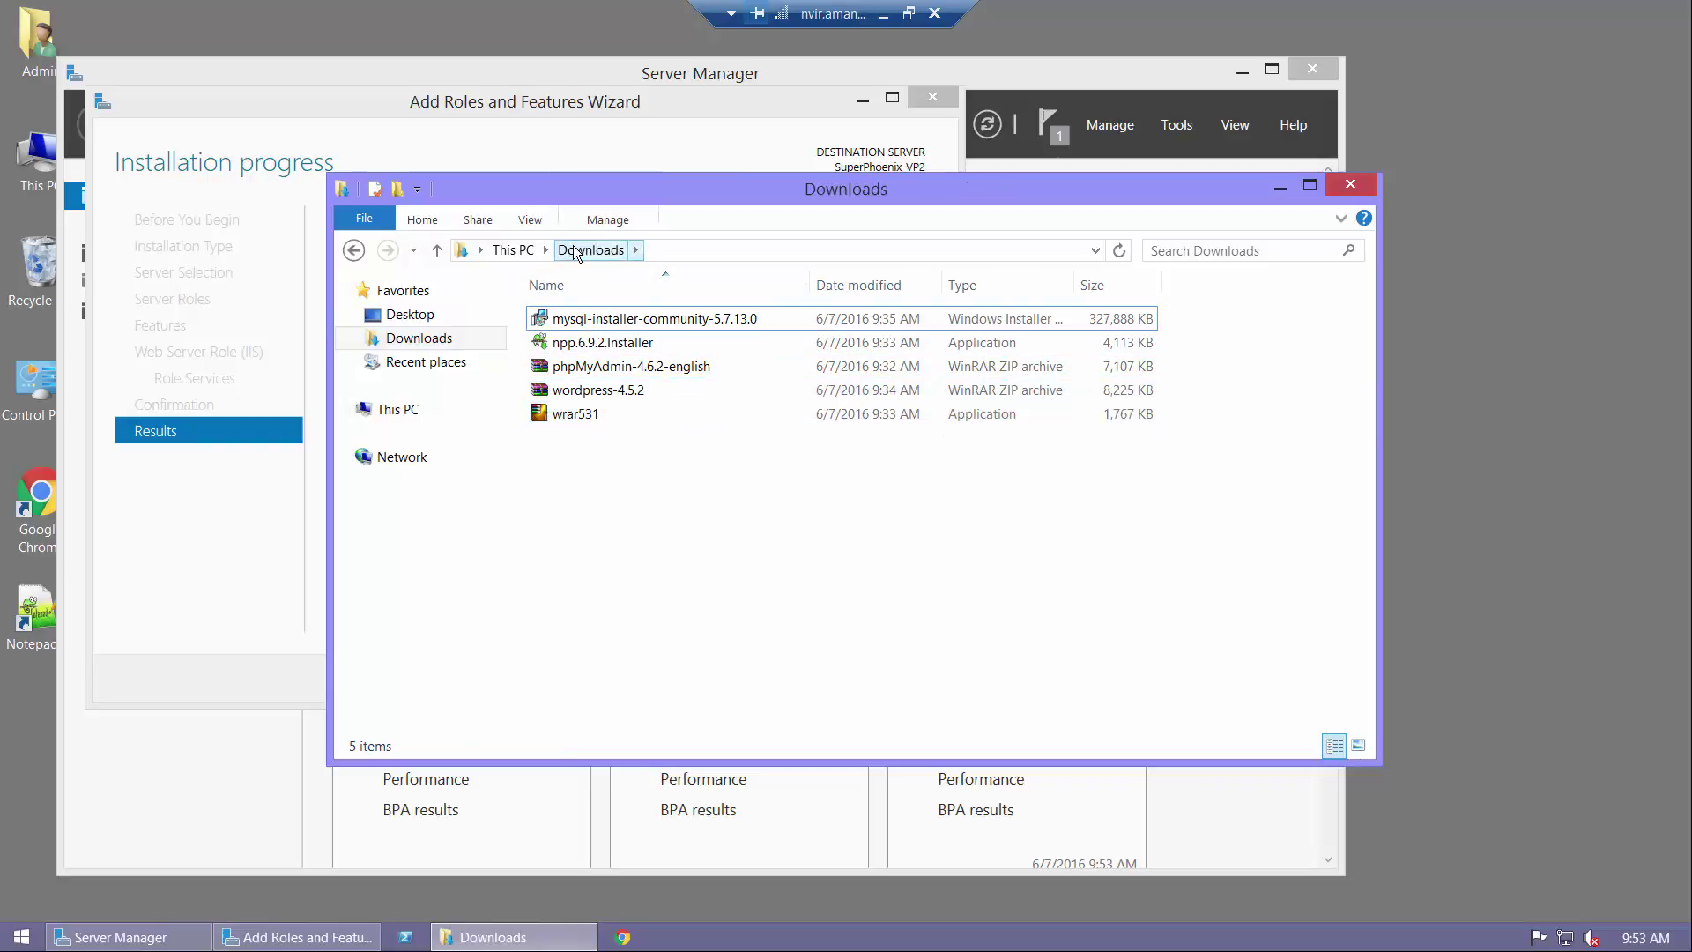
click(397, 409)
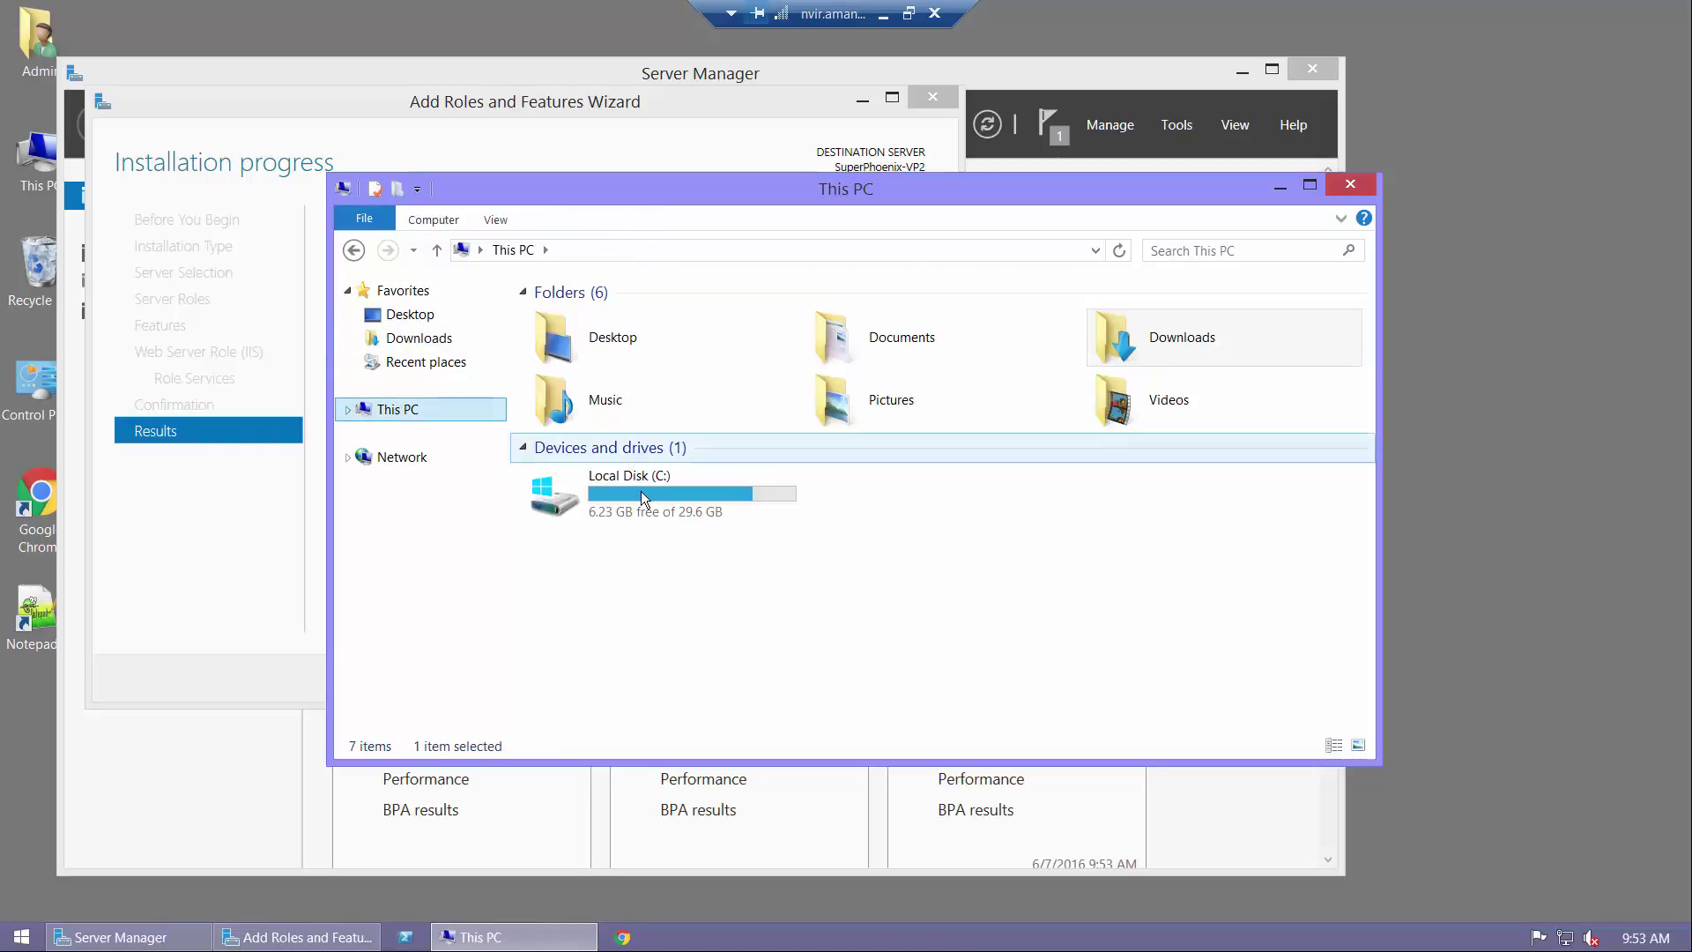
double_click(642, 498)
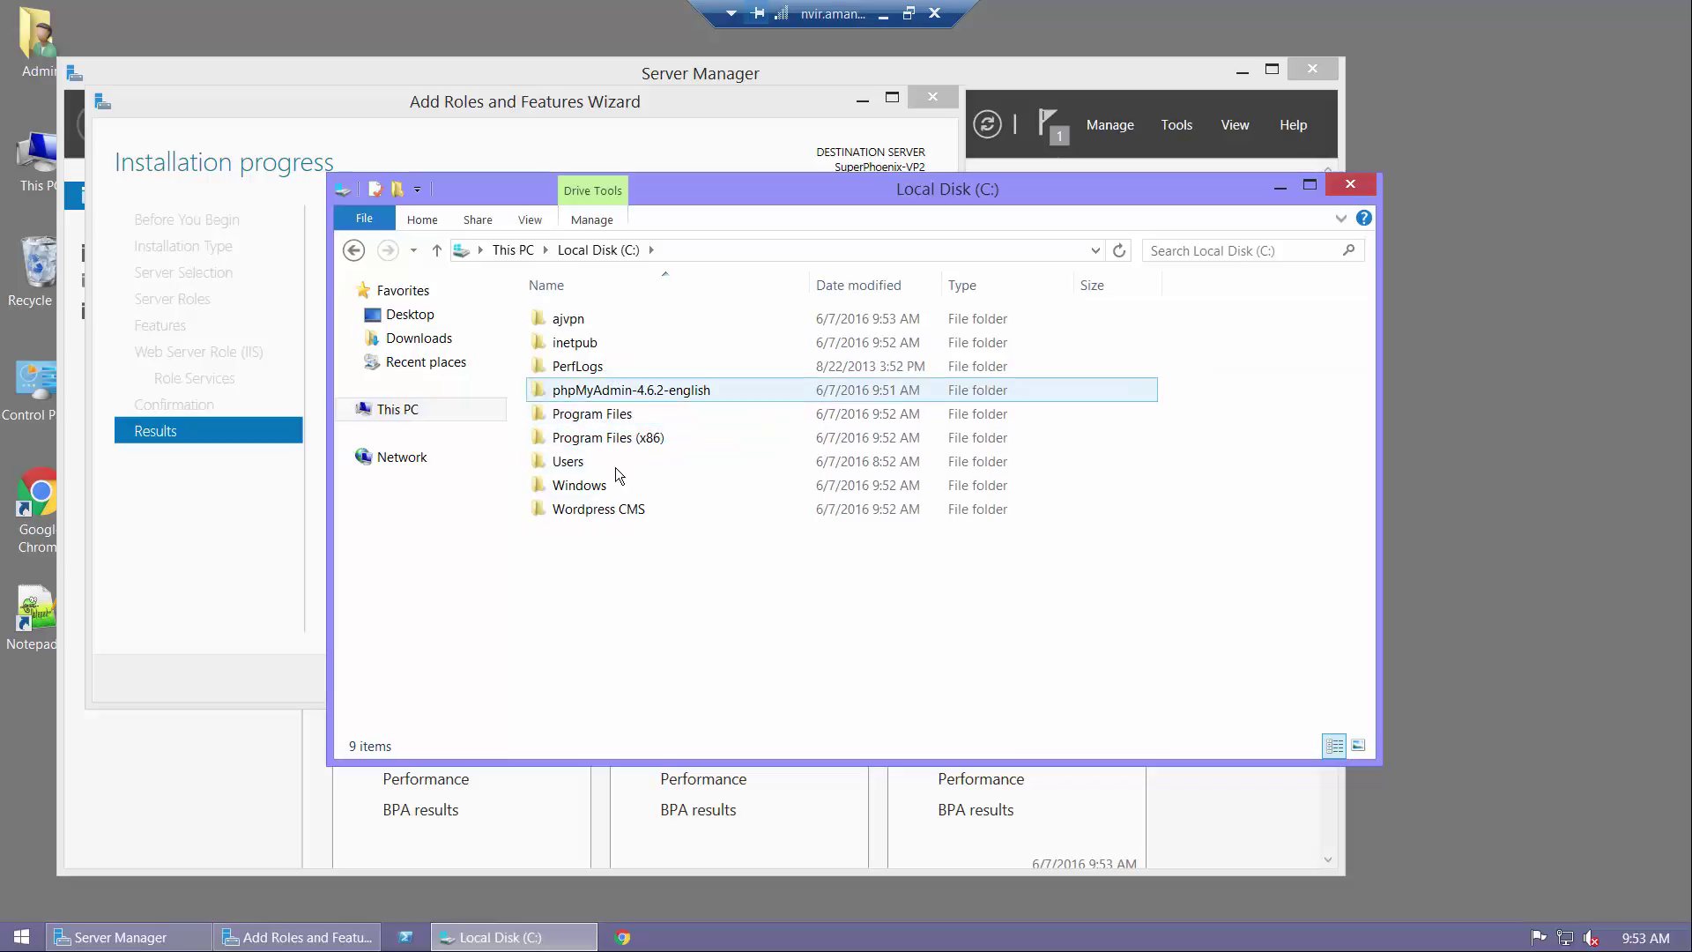
Move the files from Wordpress CMS\wordpress into Wordpress CMS, delete the empty subfolder, and return to C:.
click(604, 508)
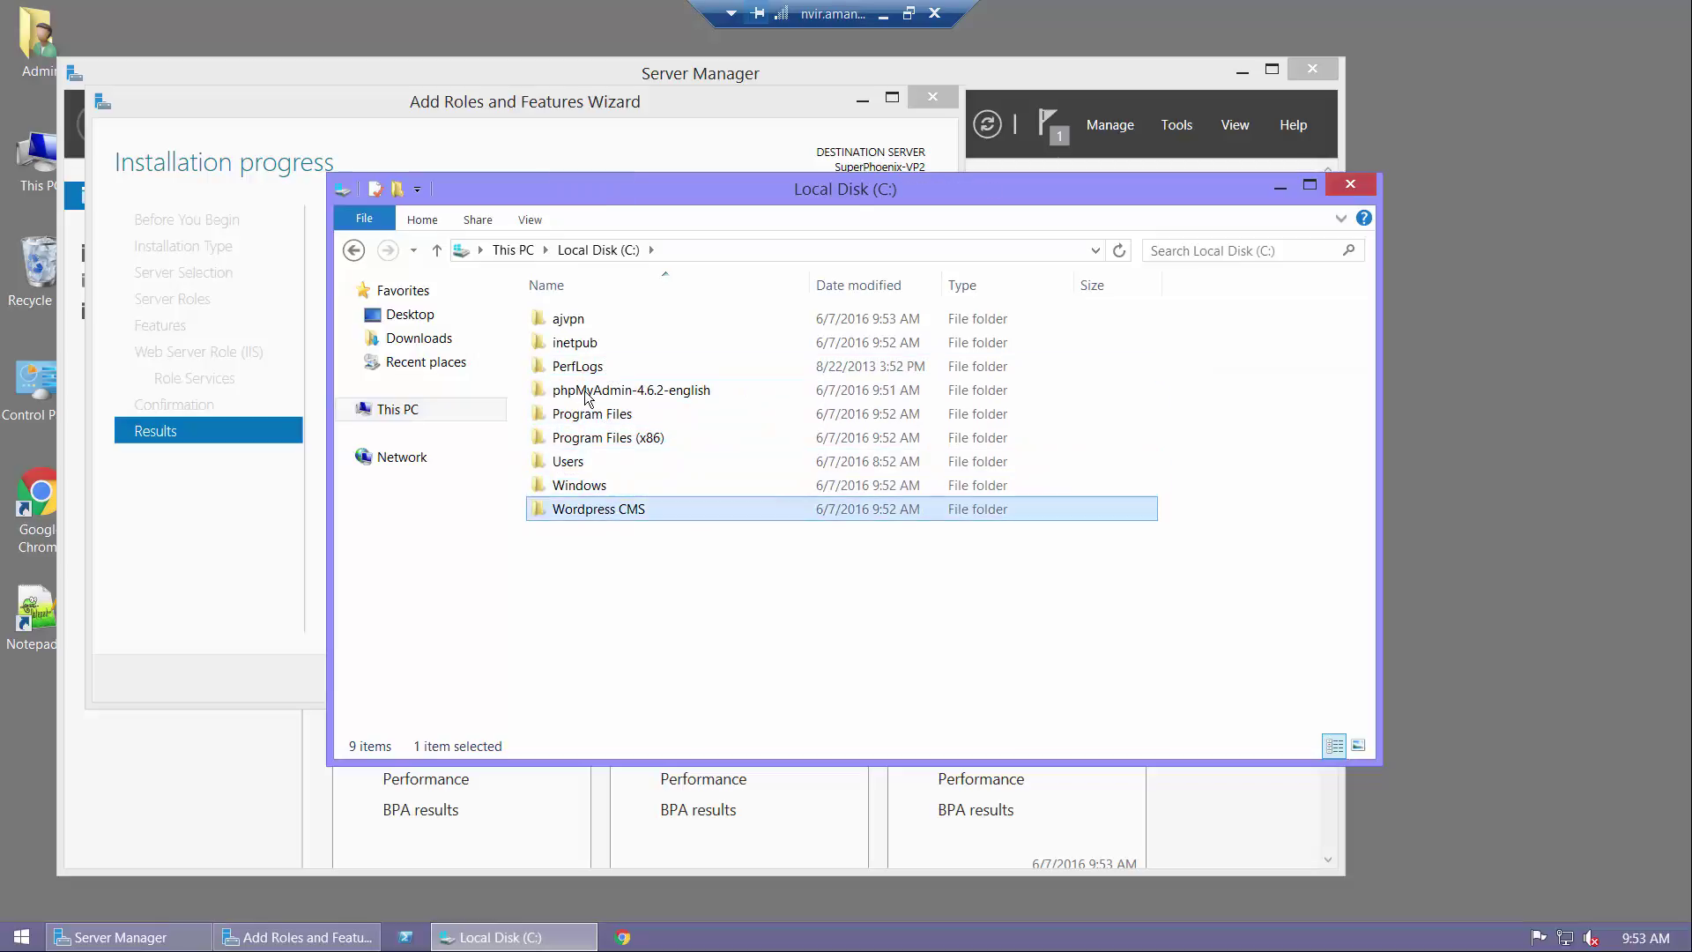
key(Return)
double_click(583, 319)
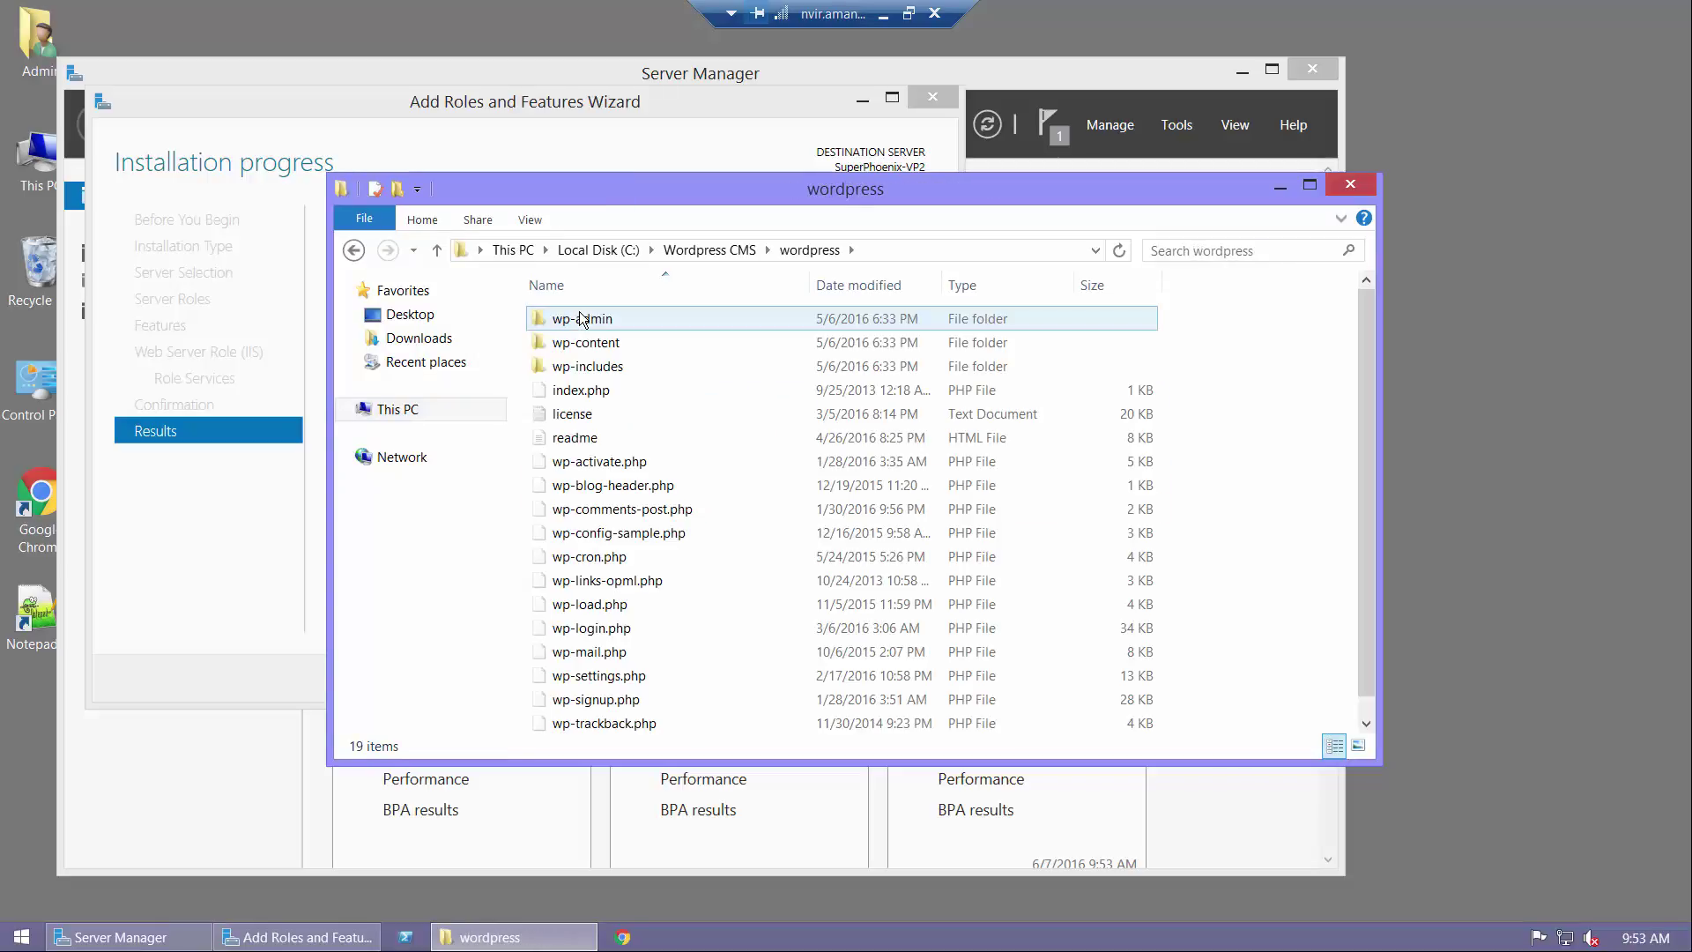
key(ctrl+a)
key(BackSpace)
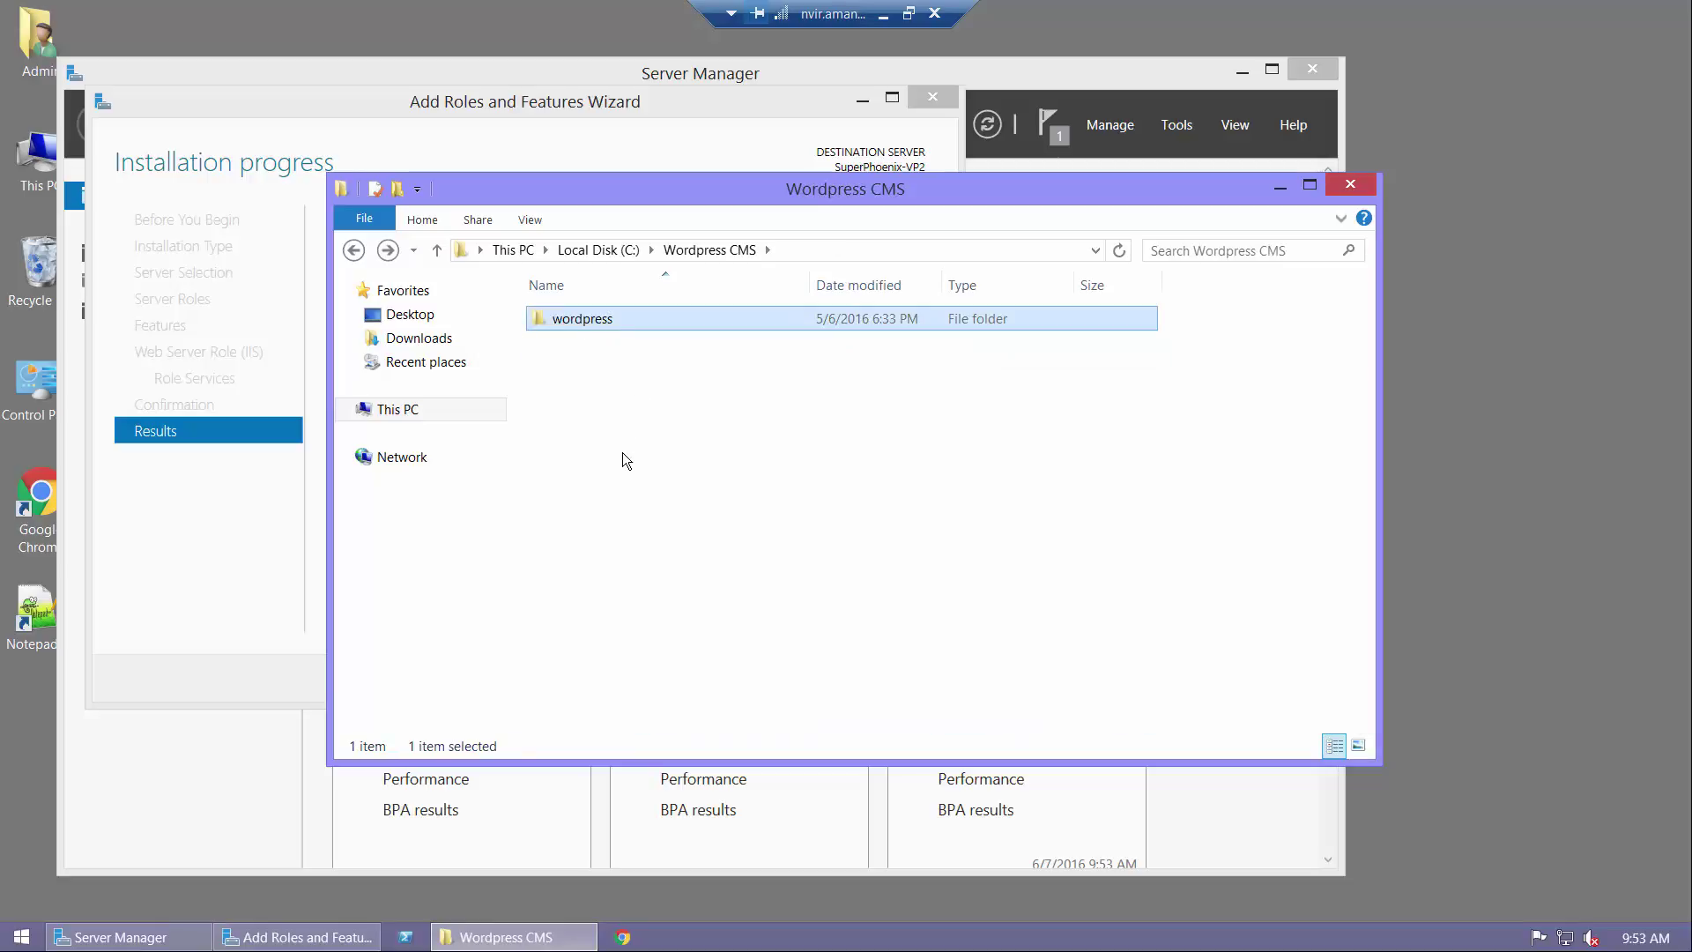
key(ctrl+v)
click(586, 325)
key(Delete)
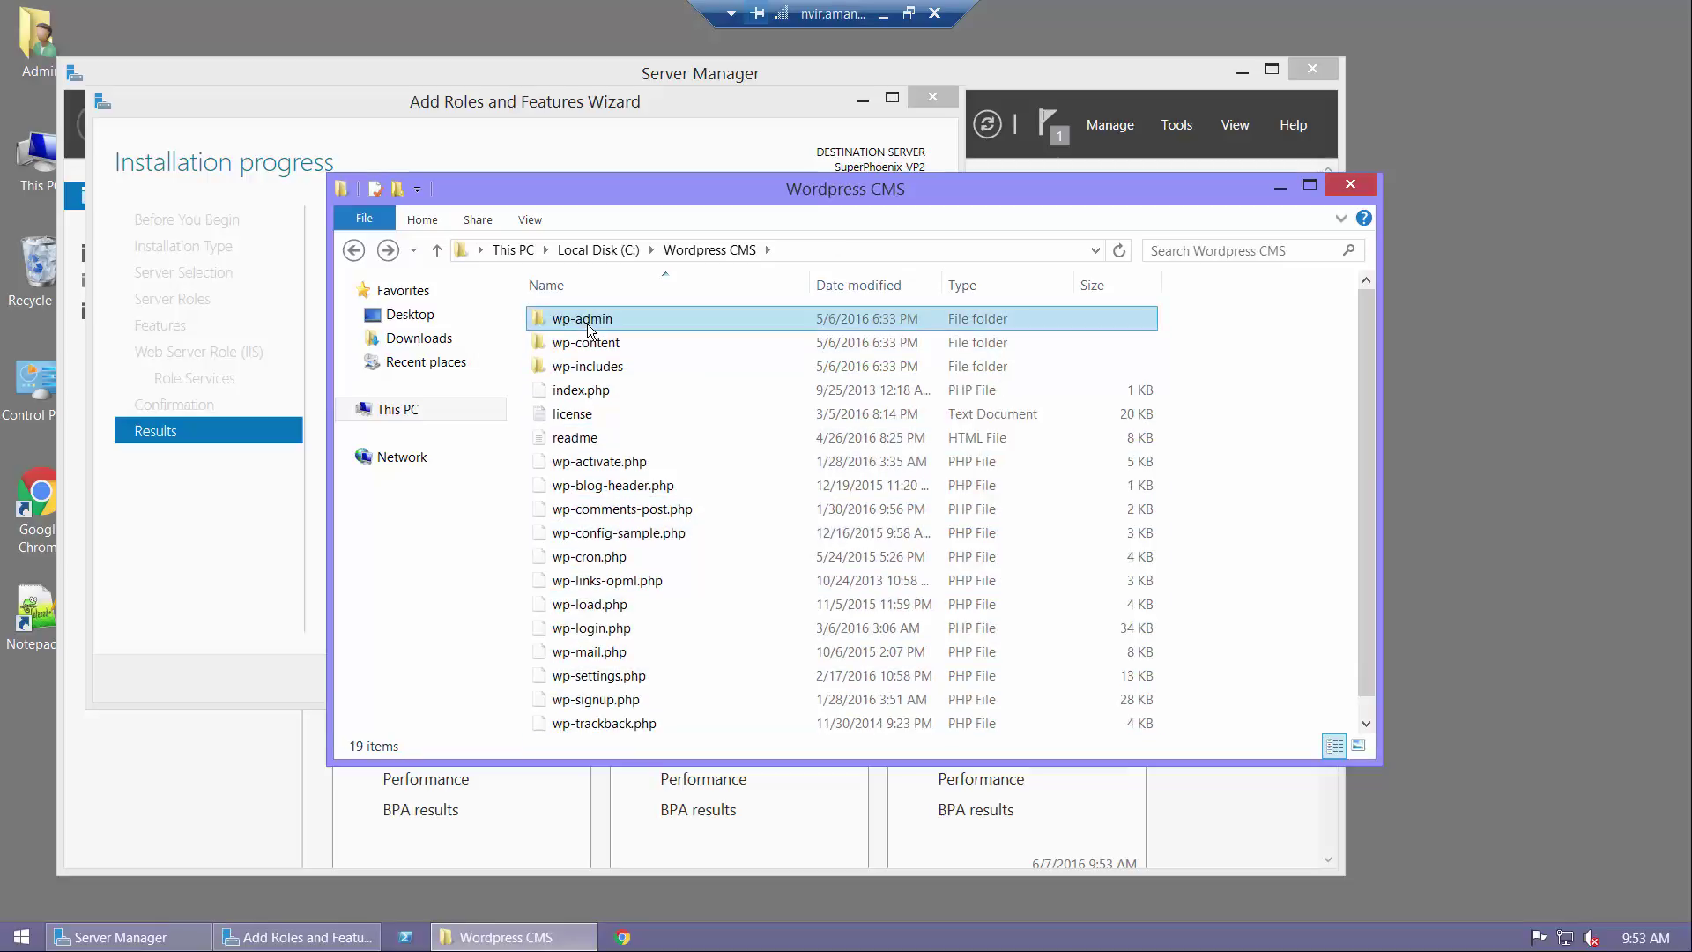
key(Down)
key(Down)
key(Down)
key(Down)
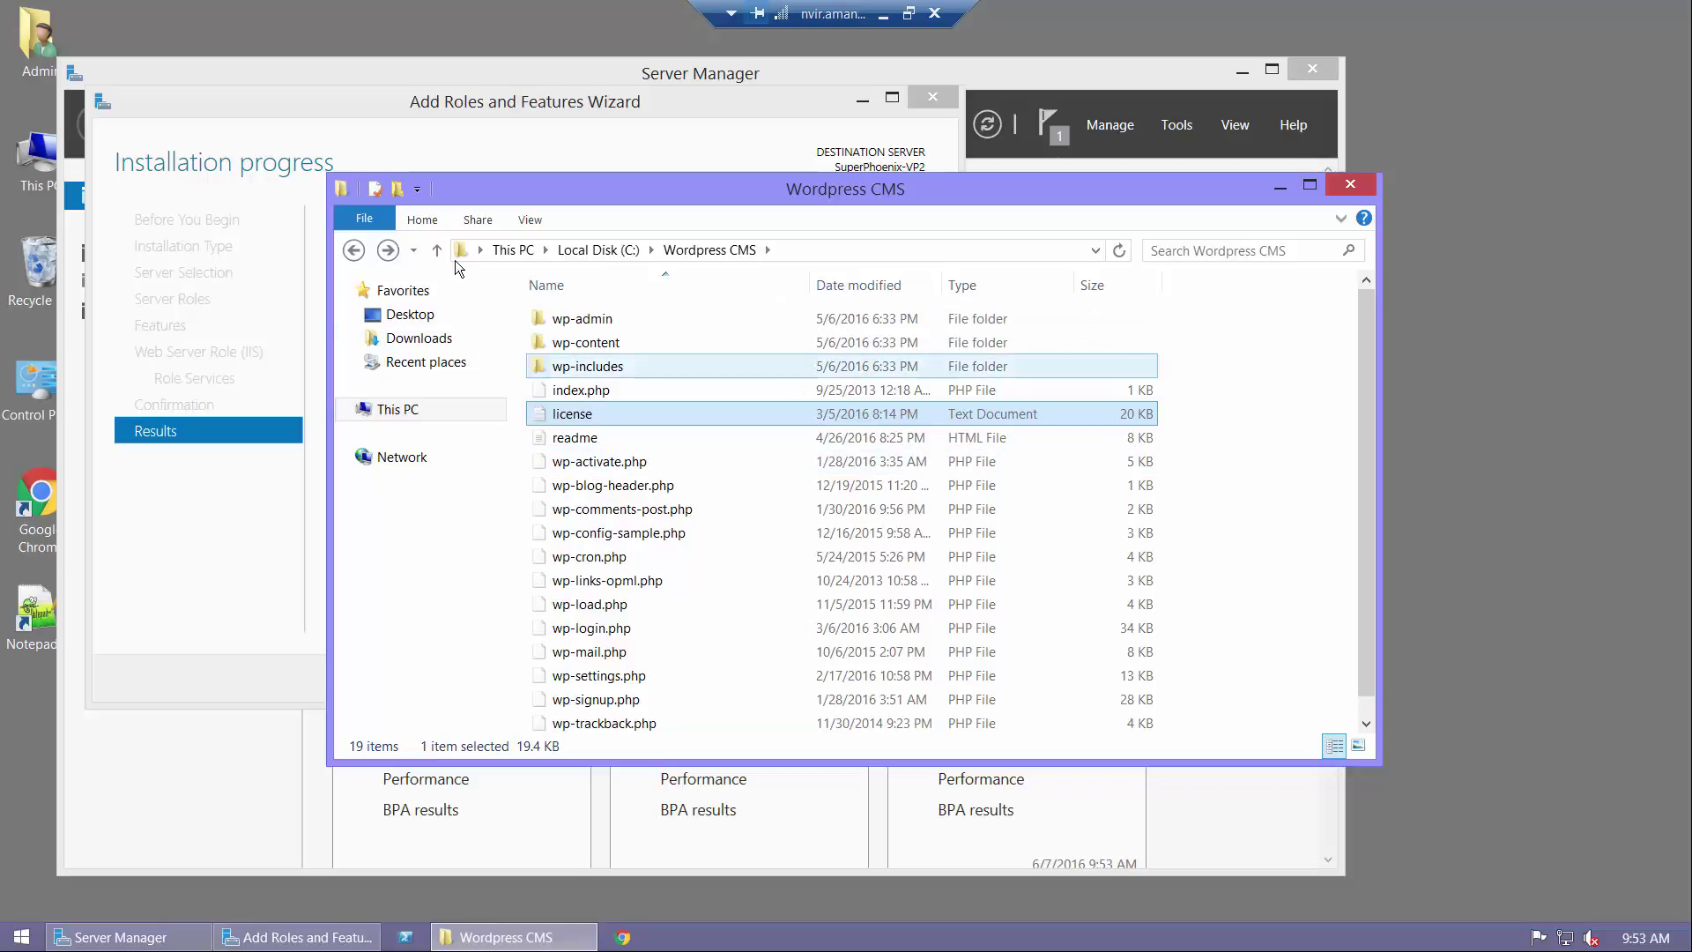
click(615, 249)
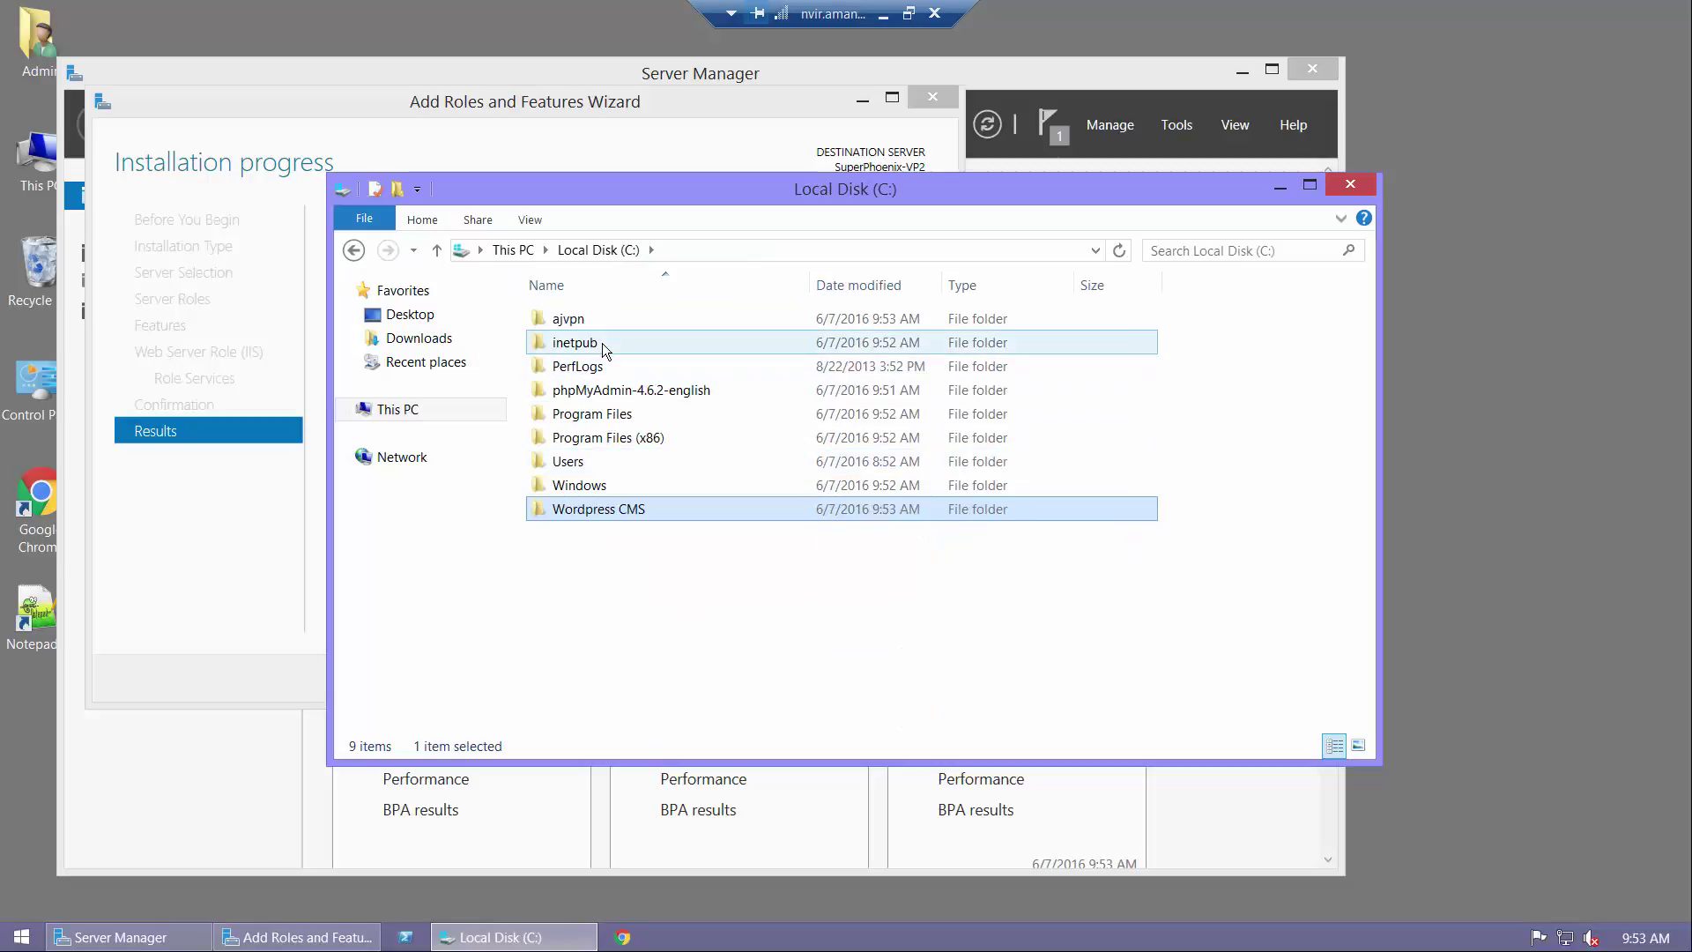
click(564, 321)
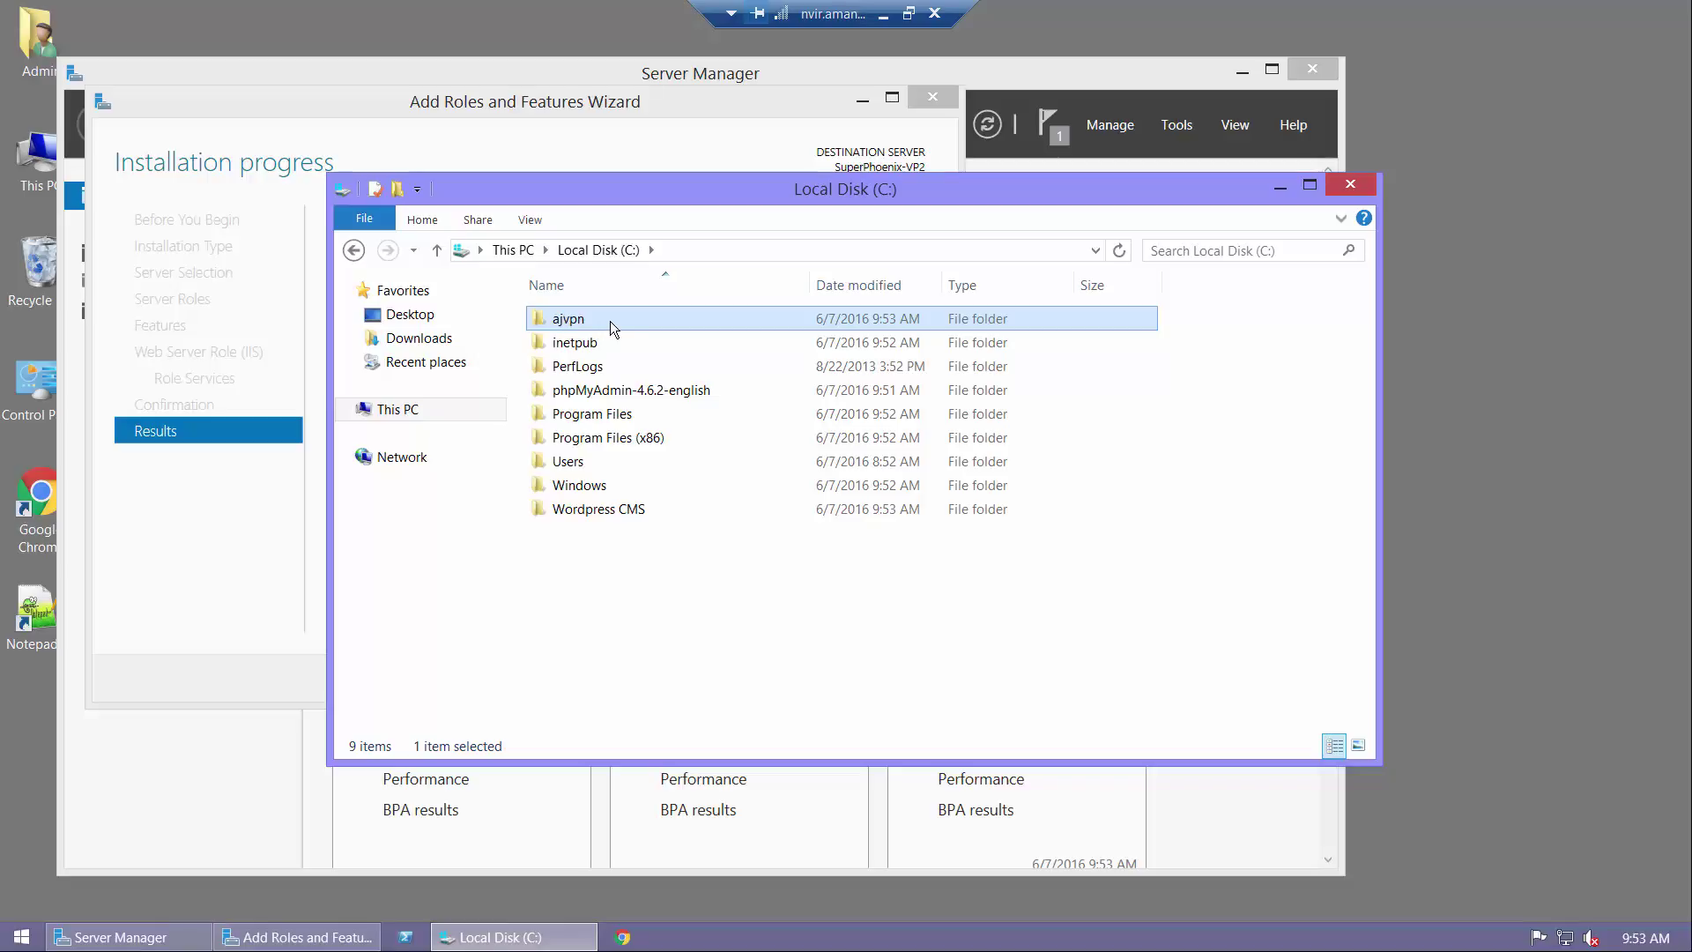
Rename the phpMyAdmin-4.6.2-english folder on C: to 'phpMyAdmin'.
click(663, 398)
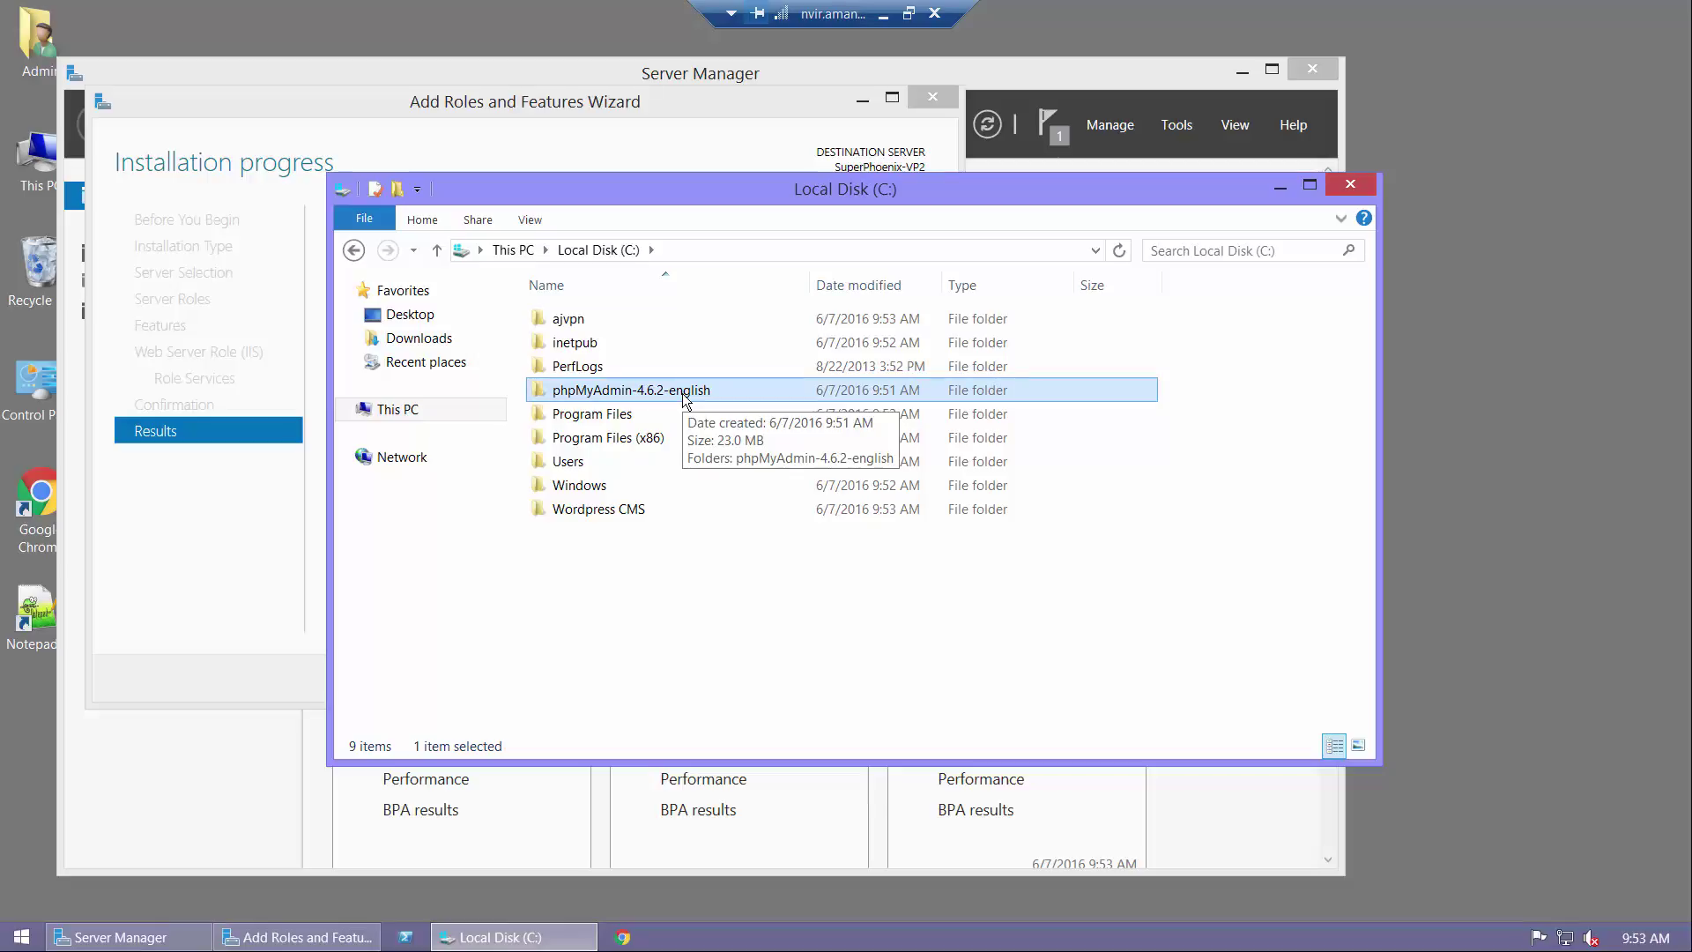
key(F2)
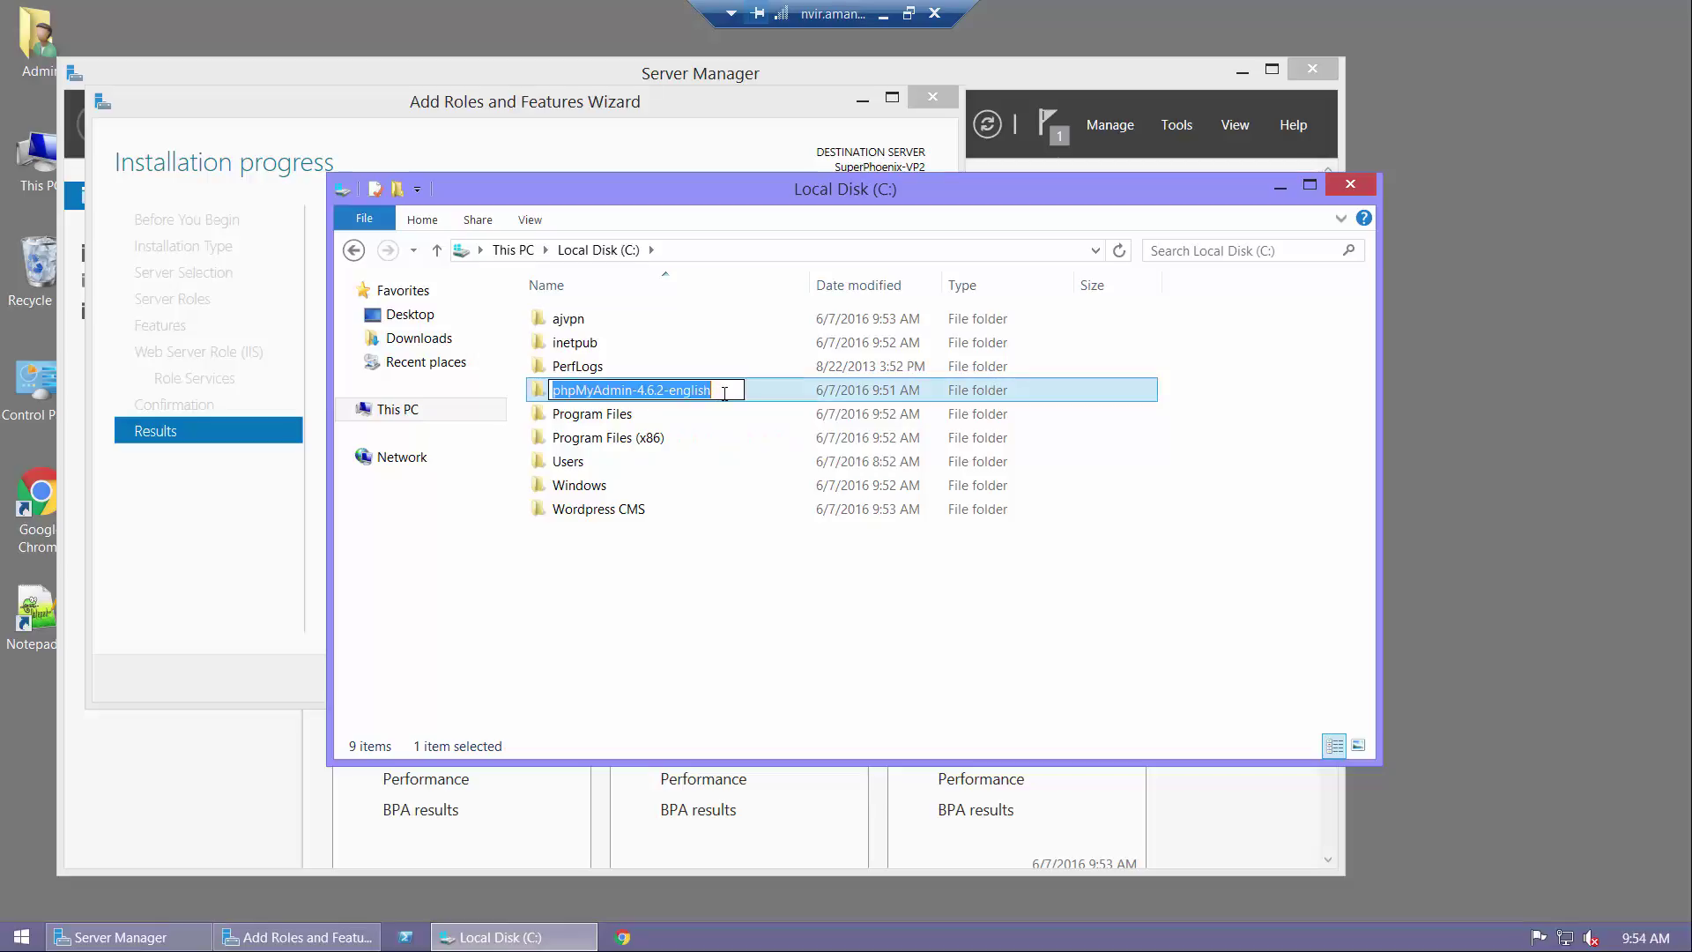
click(725, 393)
key(BackSpace)
key(BackSpace)
key(BackSpace)
key(BackSpace)
key(BackSpace)
key(BackSpace)
key(BackSpace)
key(BackSpace)
key(BackSpace)
key(BackSpace)
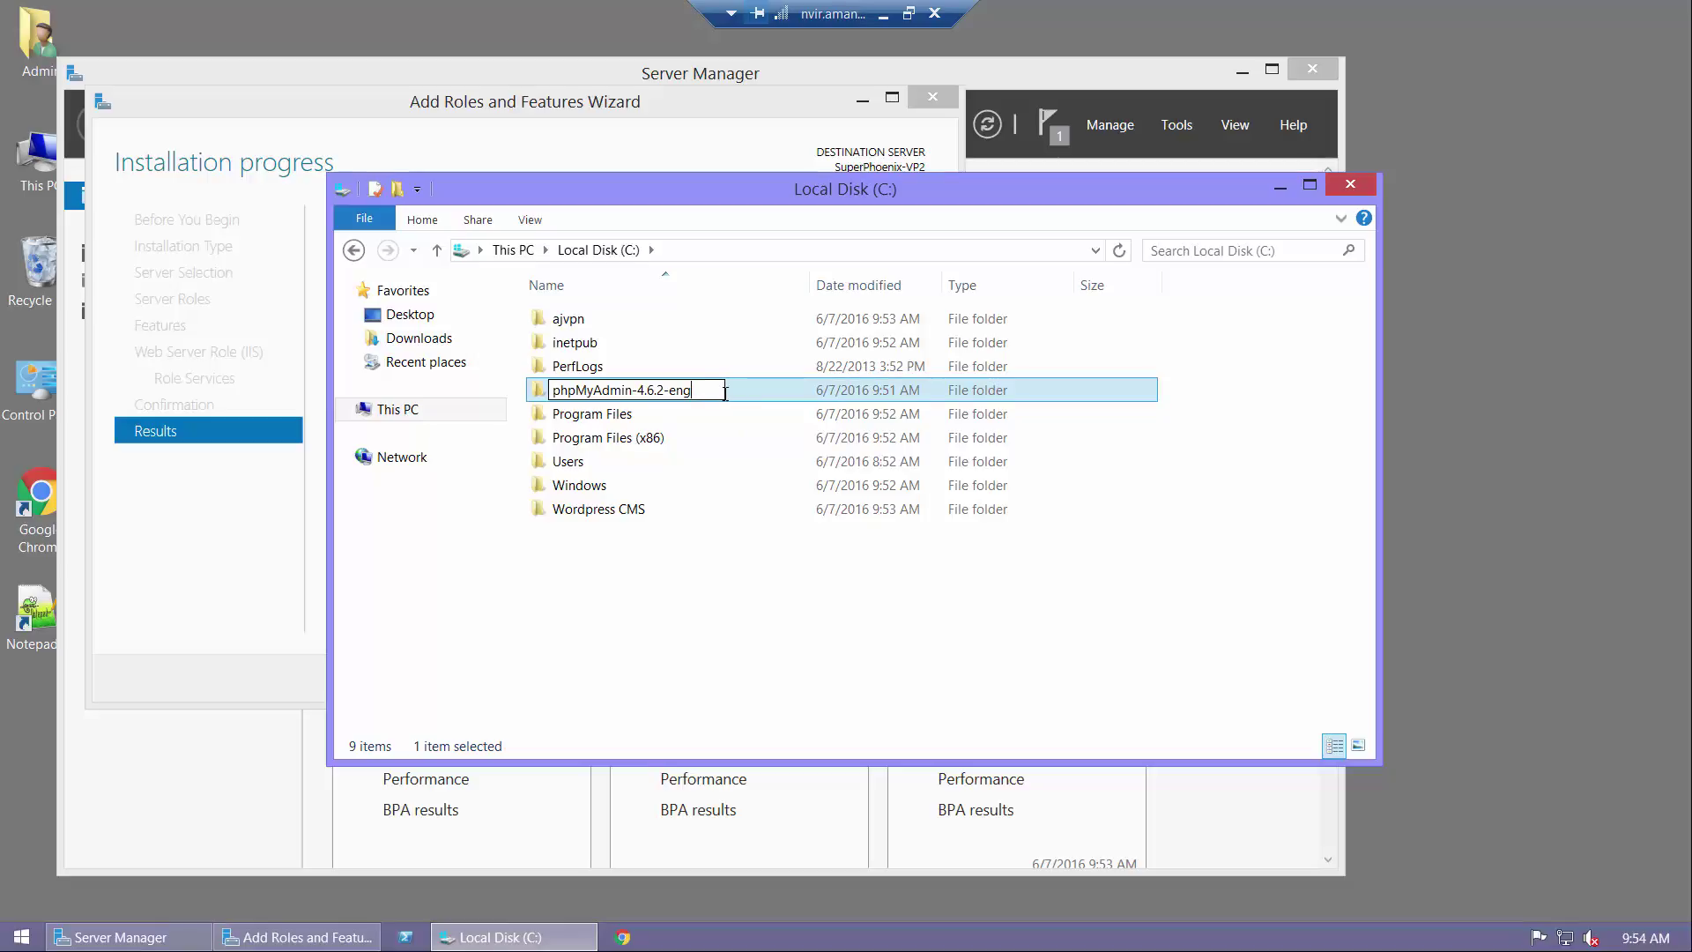
key(BackSpace)
key(BackSpace)
key(BackSpace)
key(BackSpace)
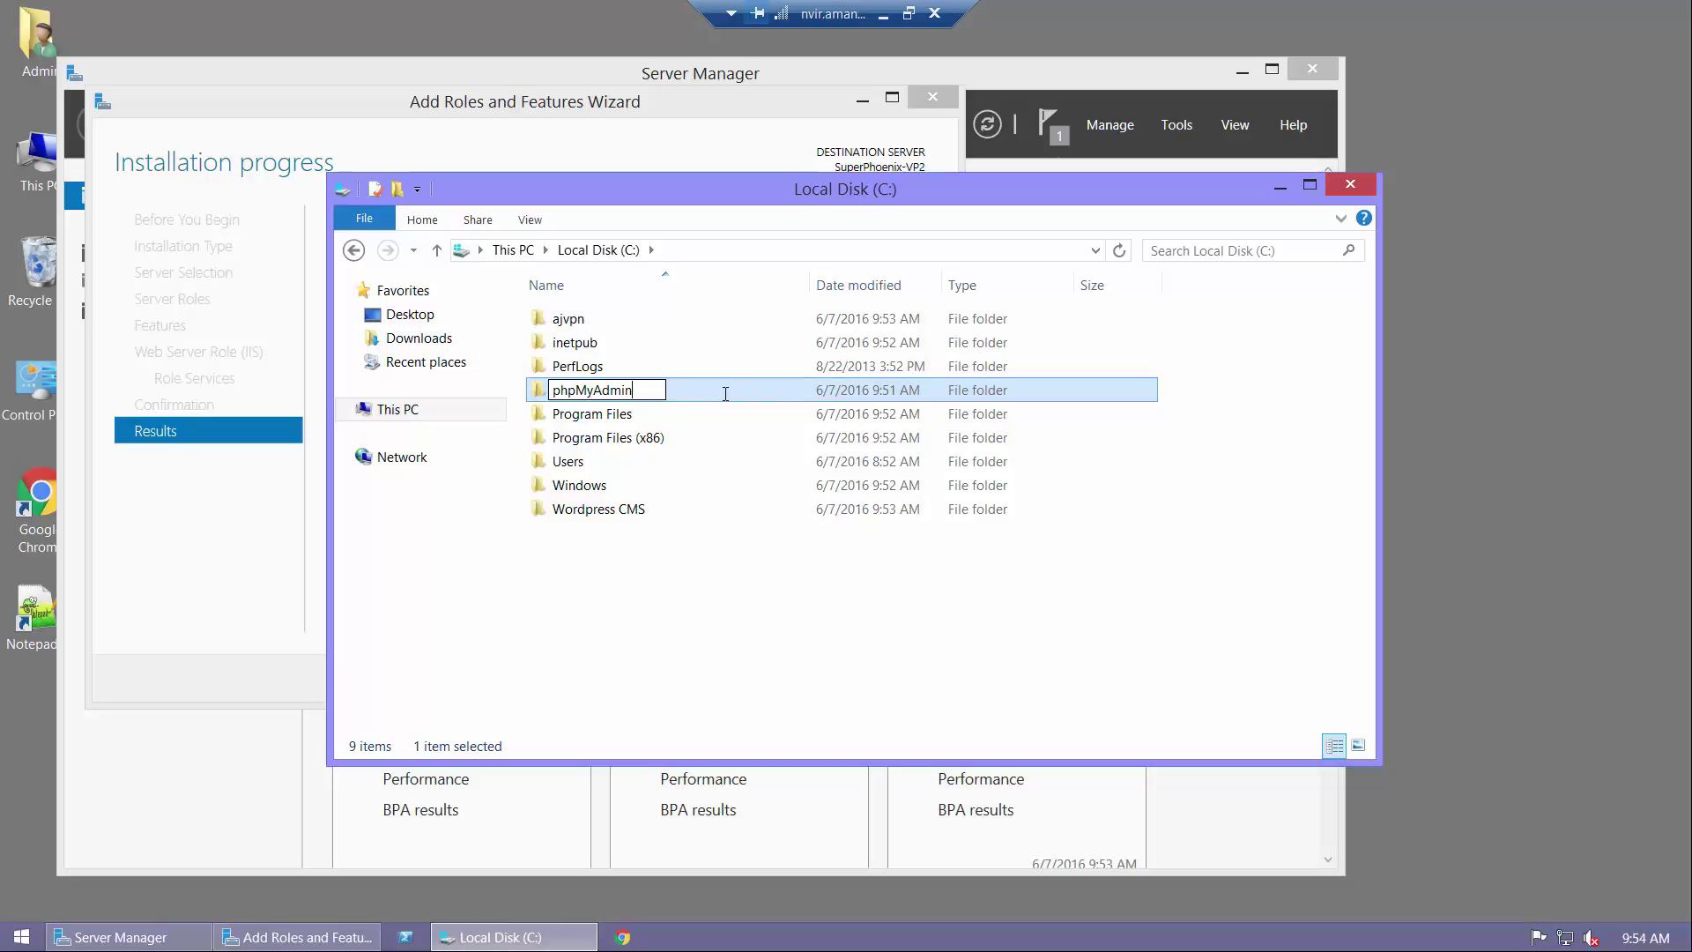
key(Return)
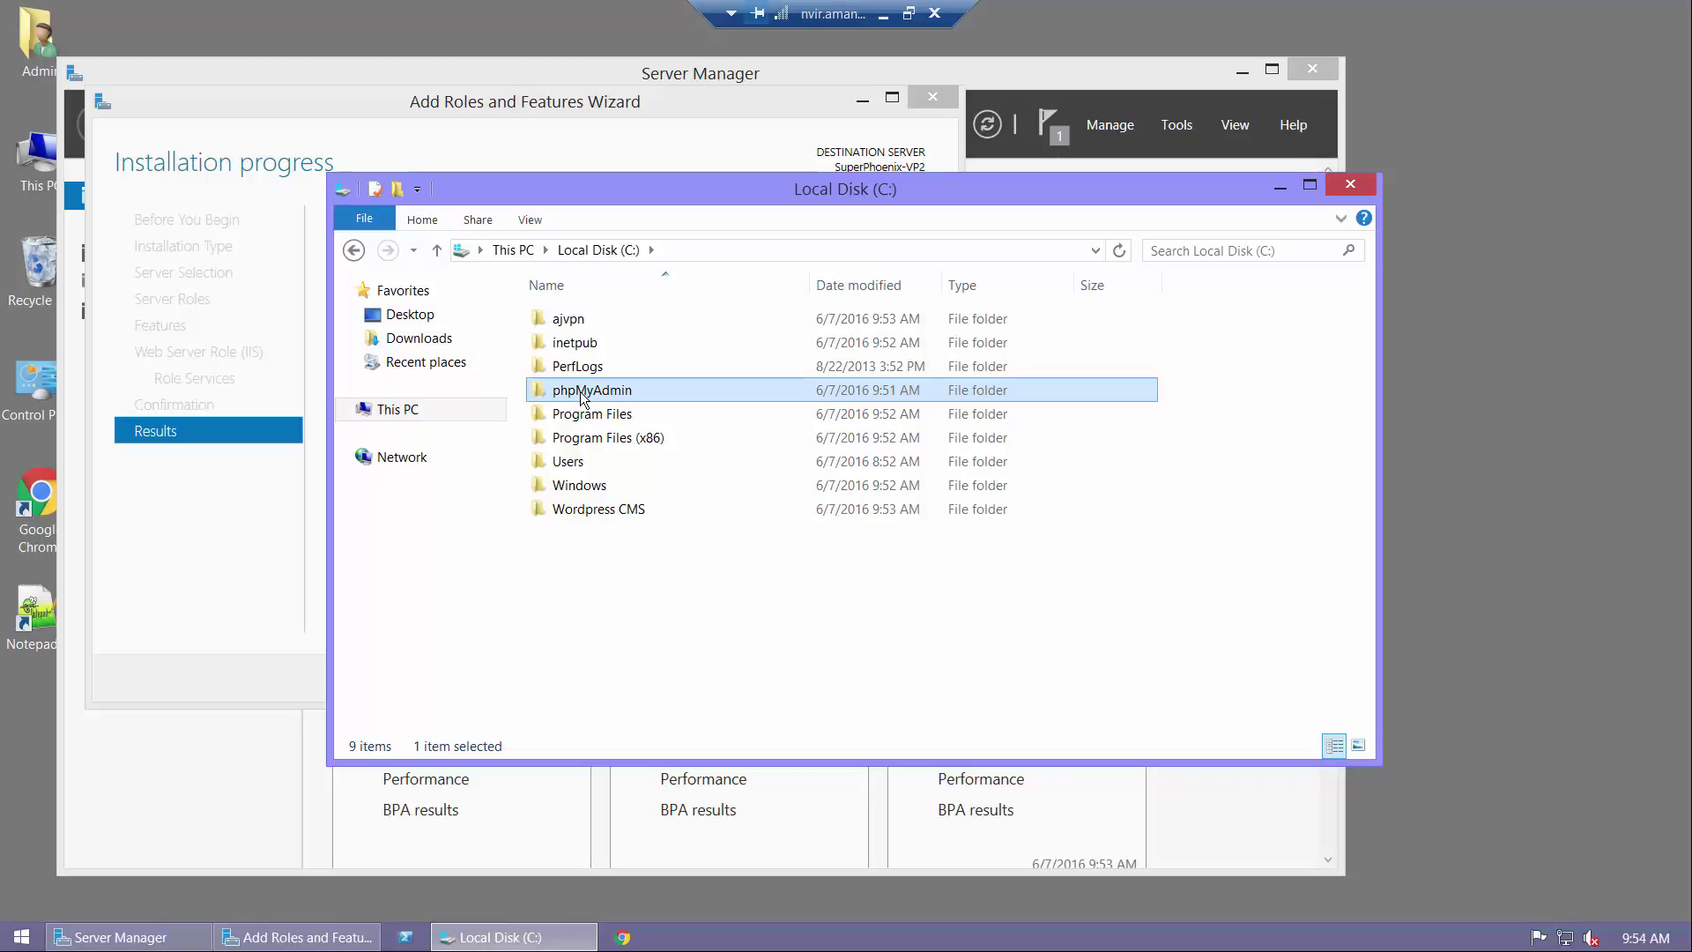
click(627, 392)
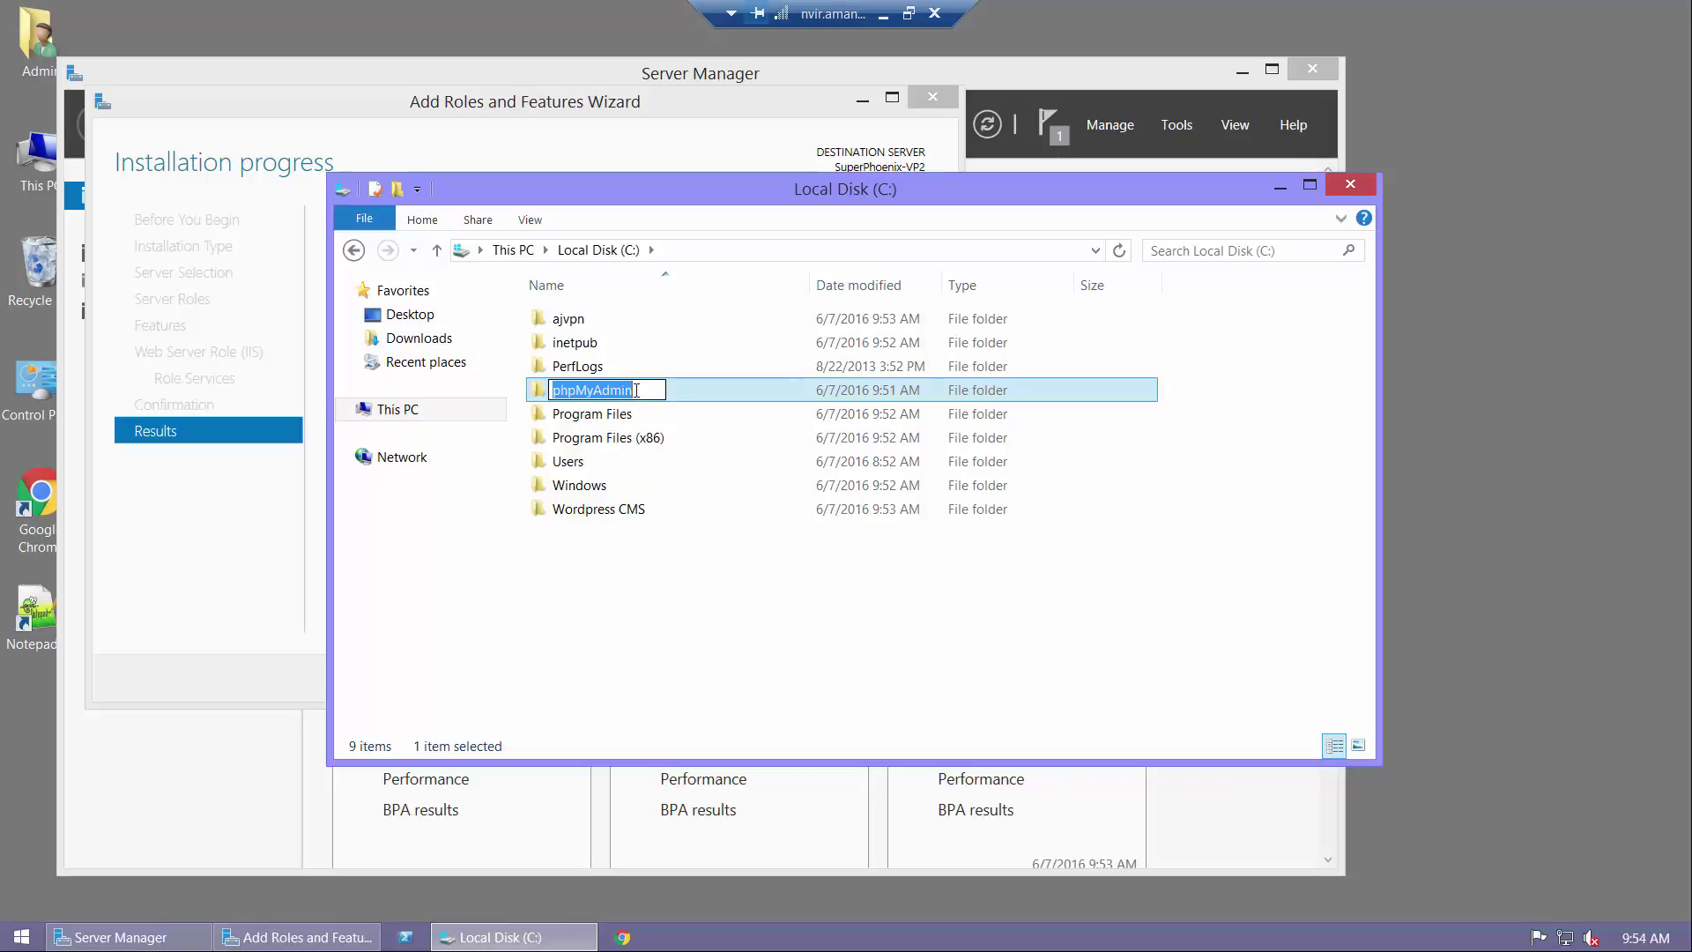
double_click(708, 405)
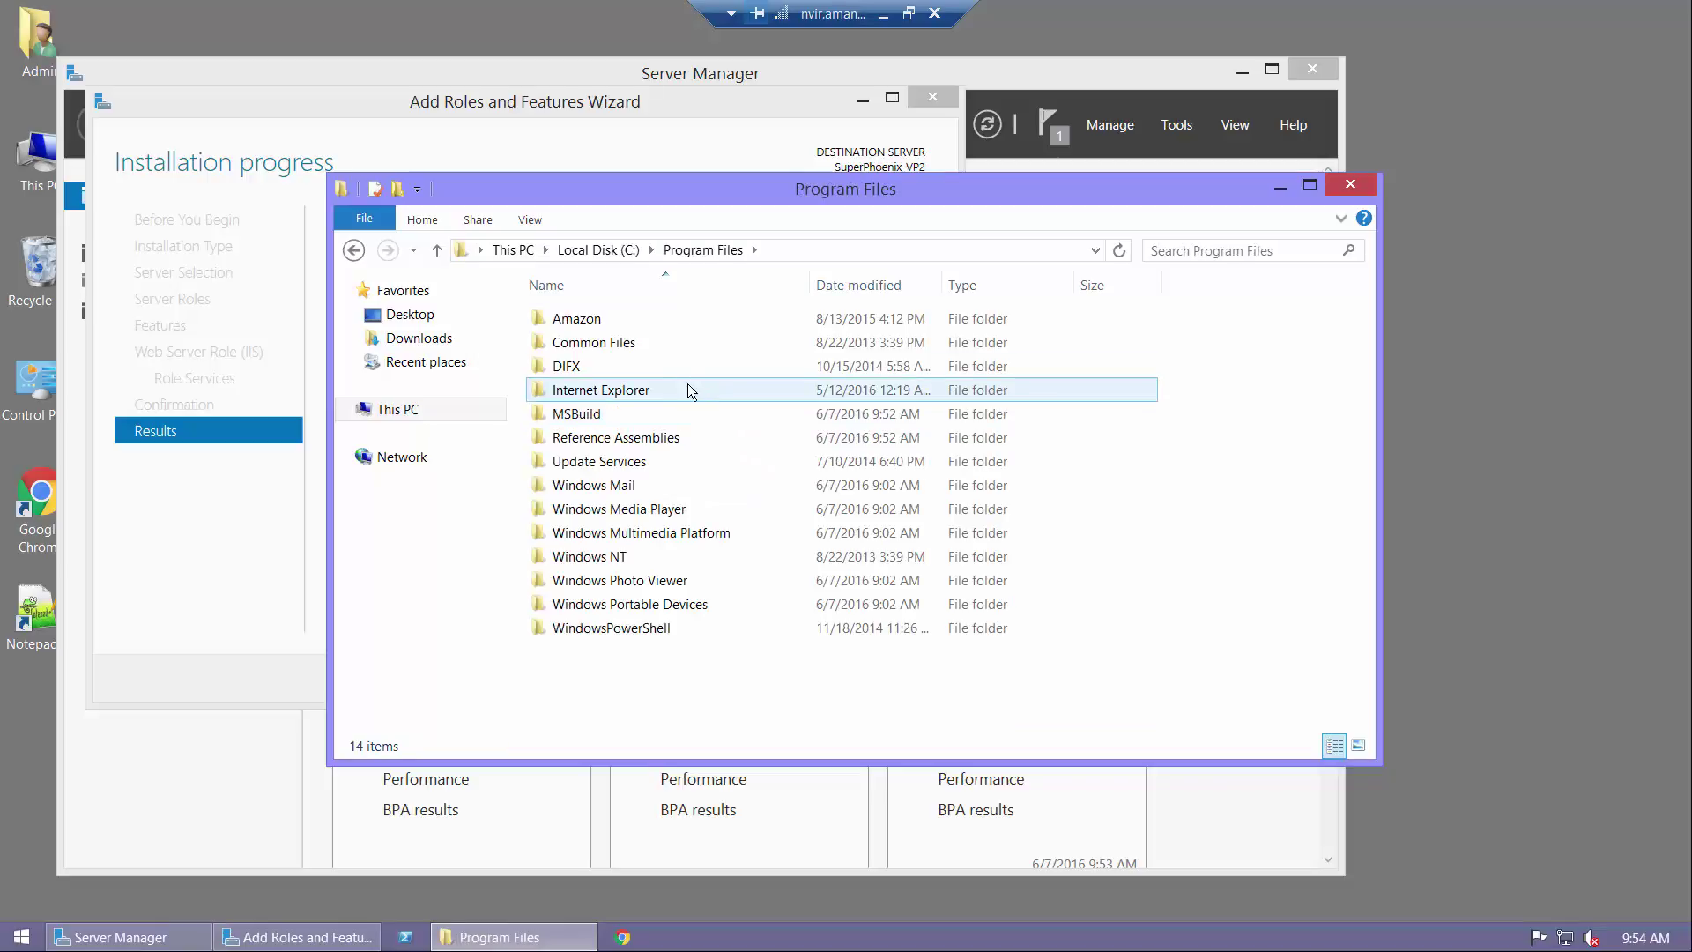
key(BackSpace)
Move the files from the nested phpMyAdmin-4.6.2-english folder into phpMyAdmin and delete the empty subfolder.
double_click(653, 388)
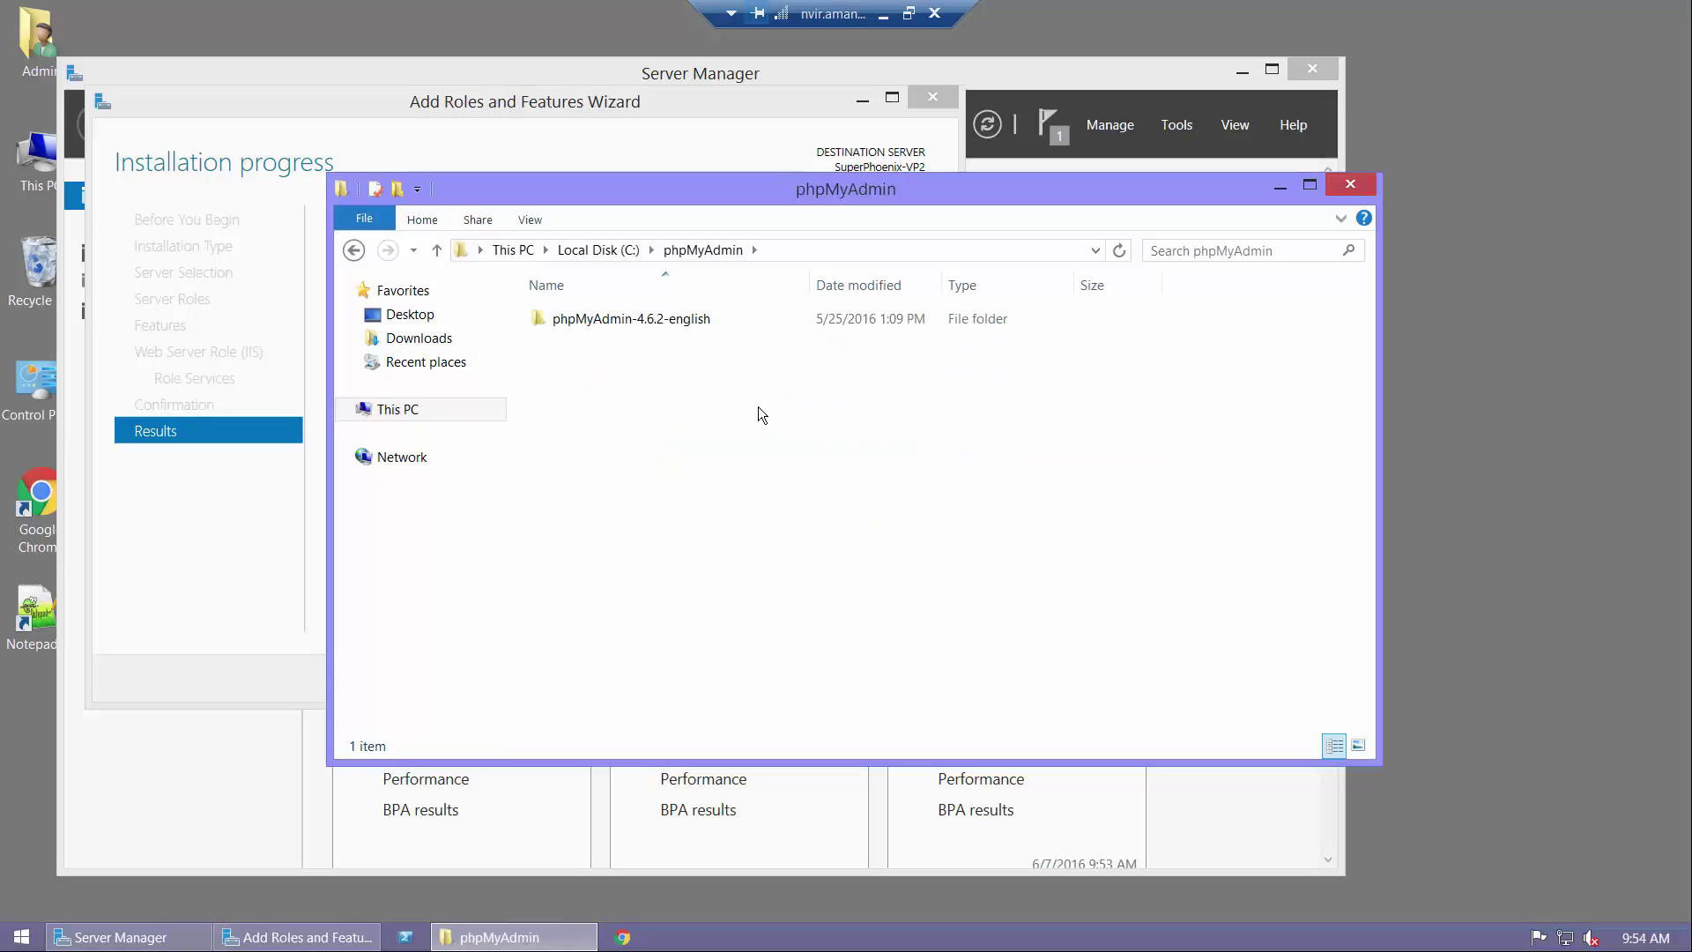
click(704, 324)
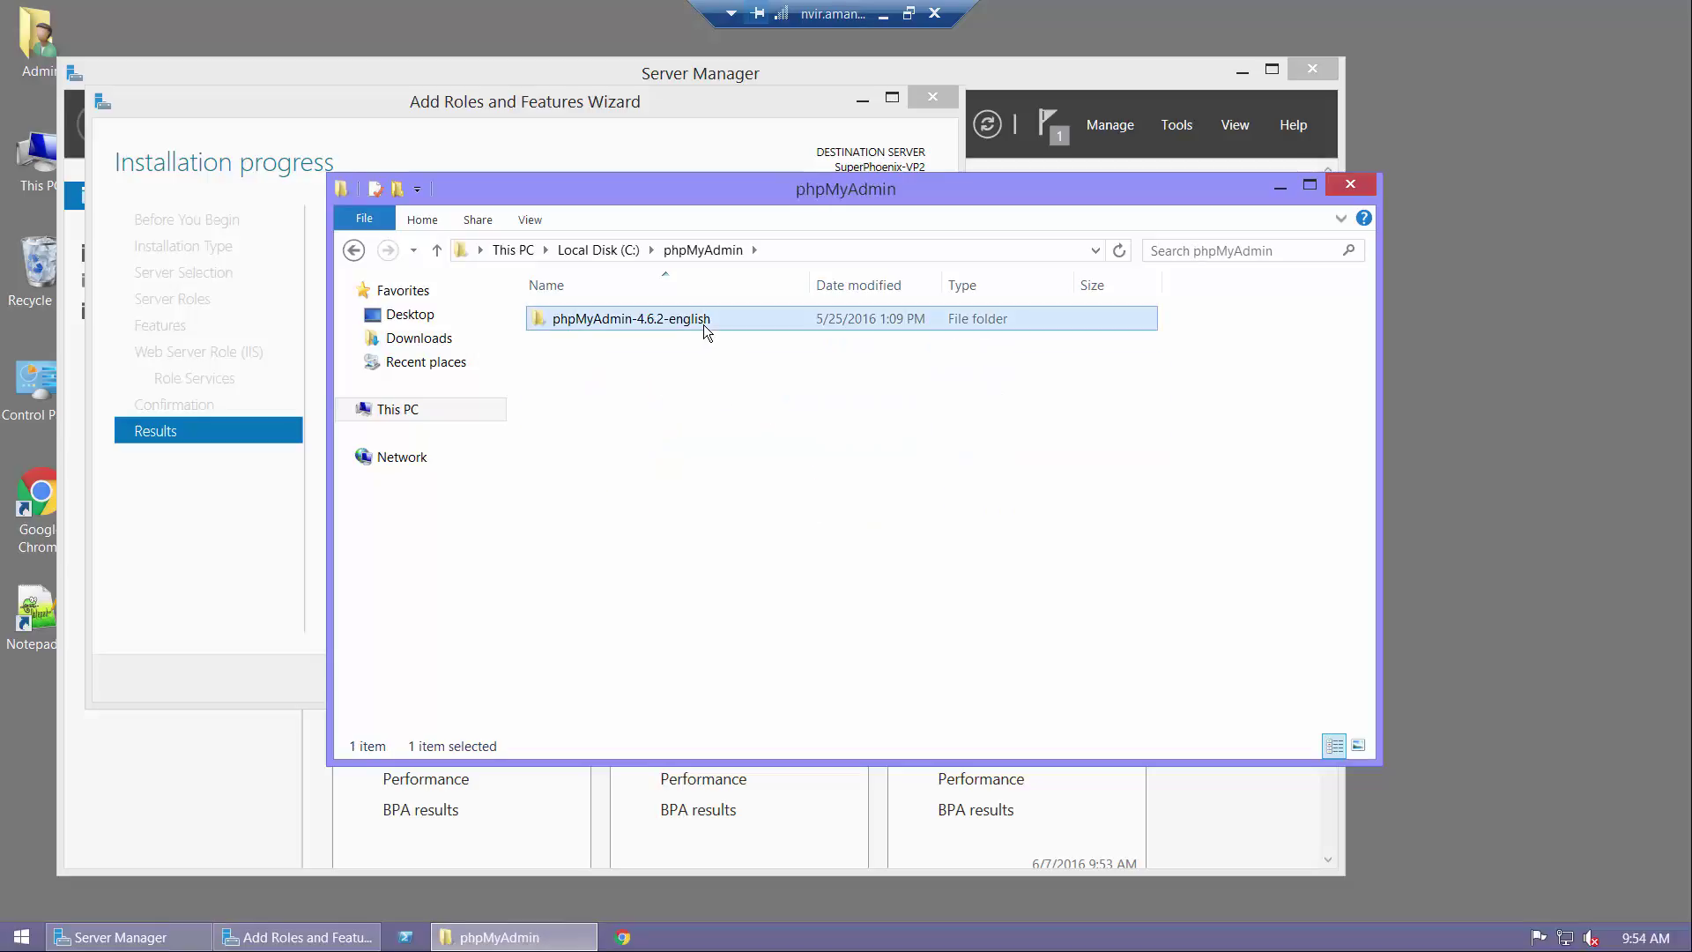
double_click(703, 325)
key(ctrl+a)
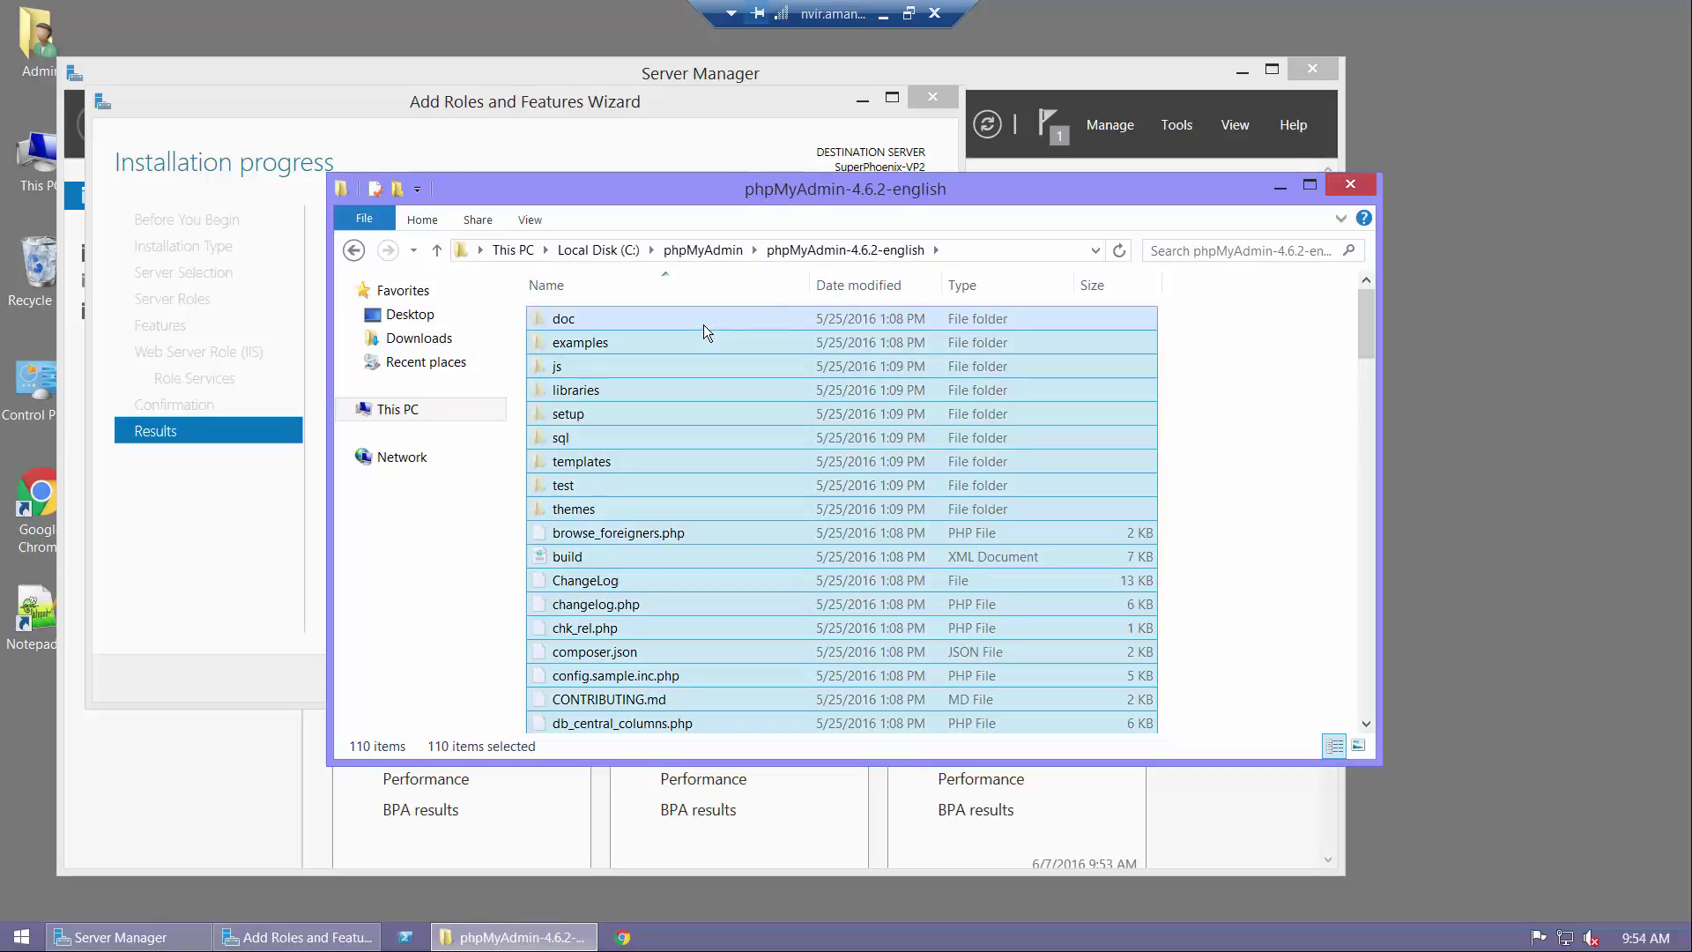
key(BackSpace)
key(ctrl+v)
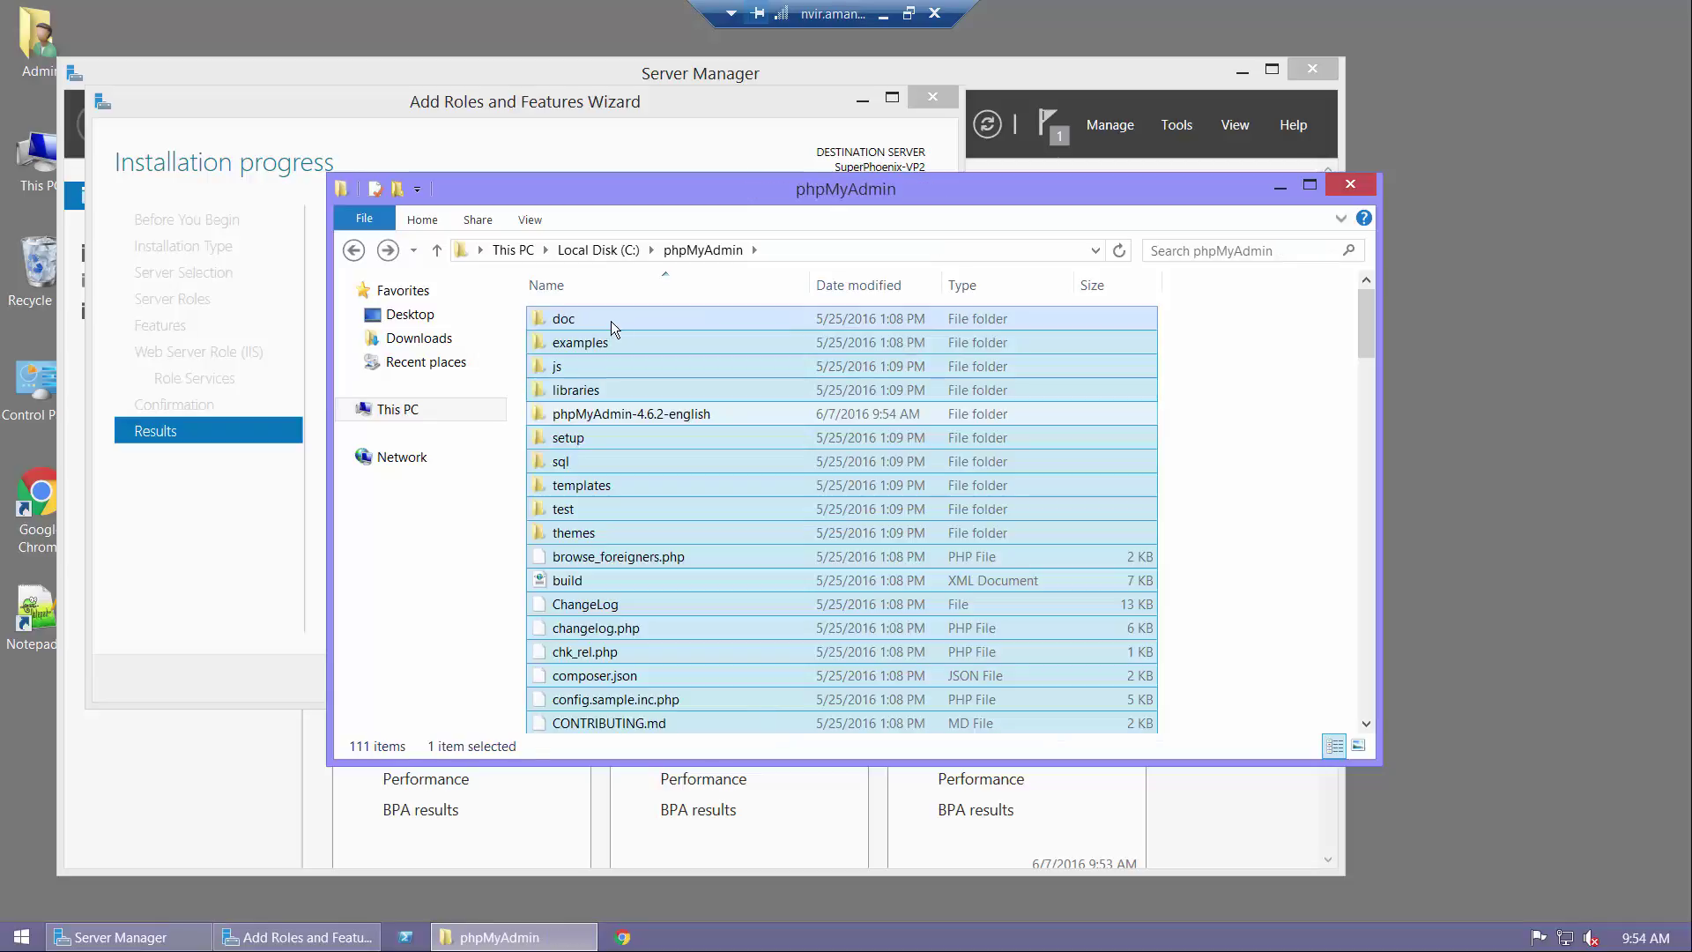
click(617, 422)
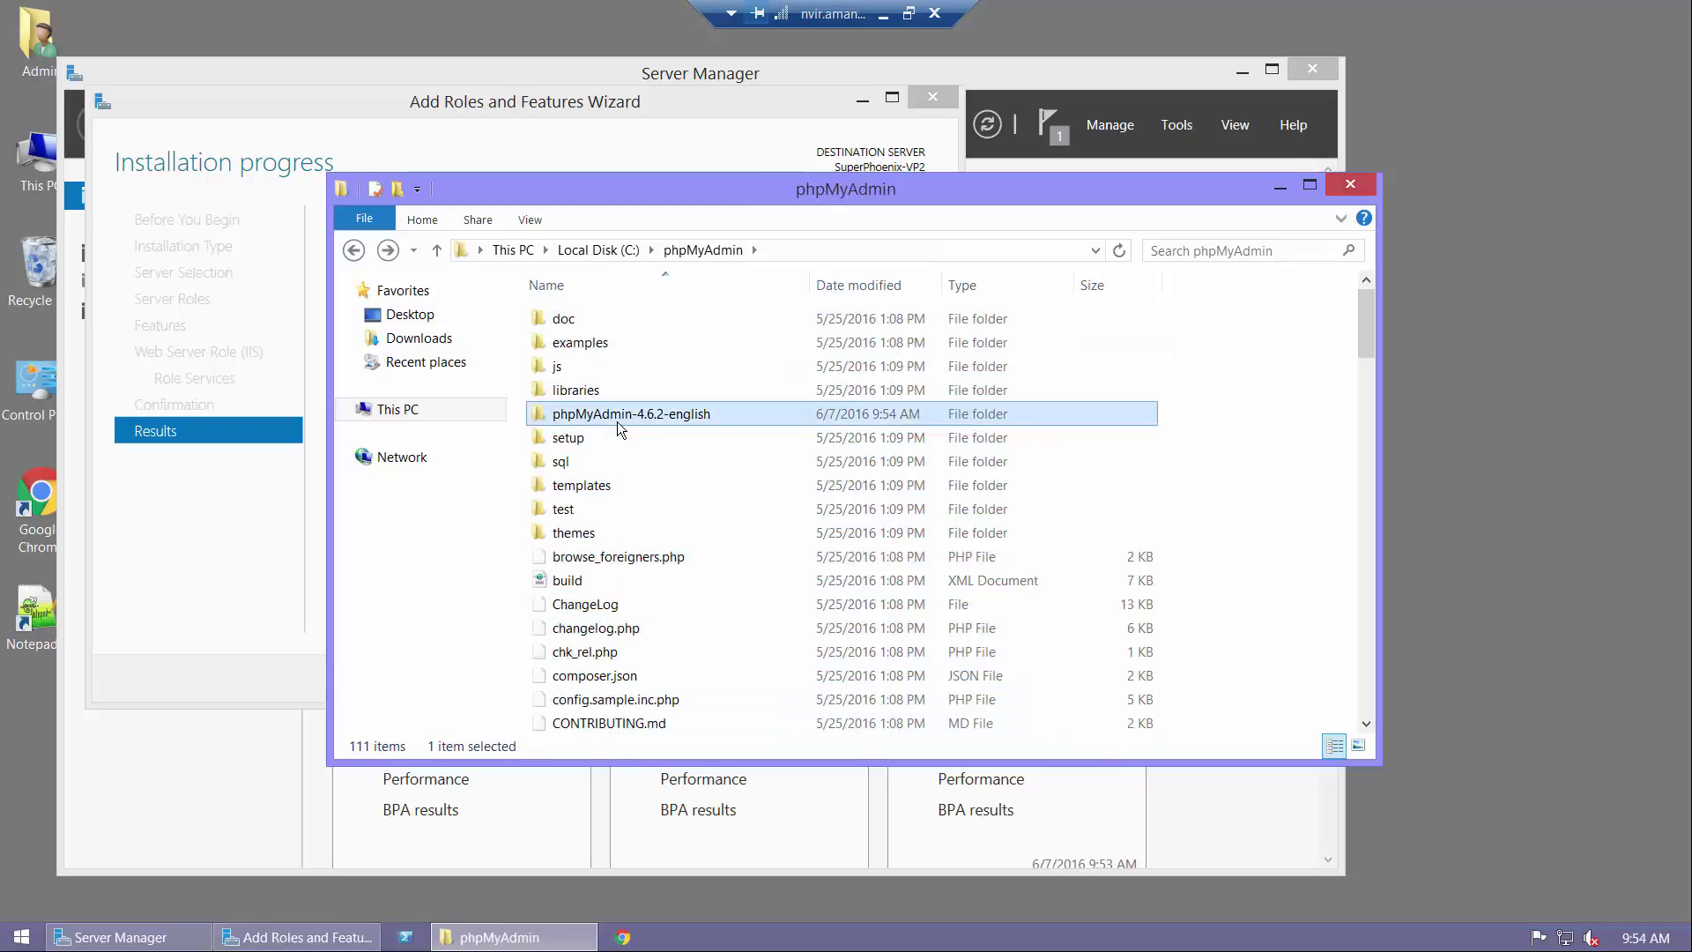
key(Delete)
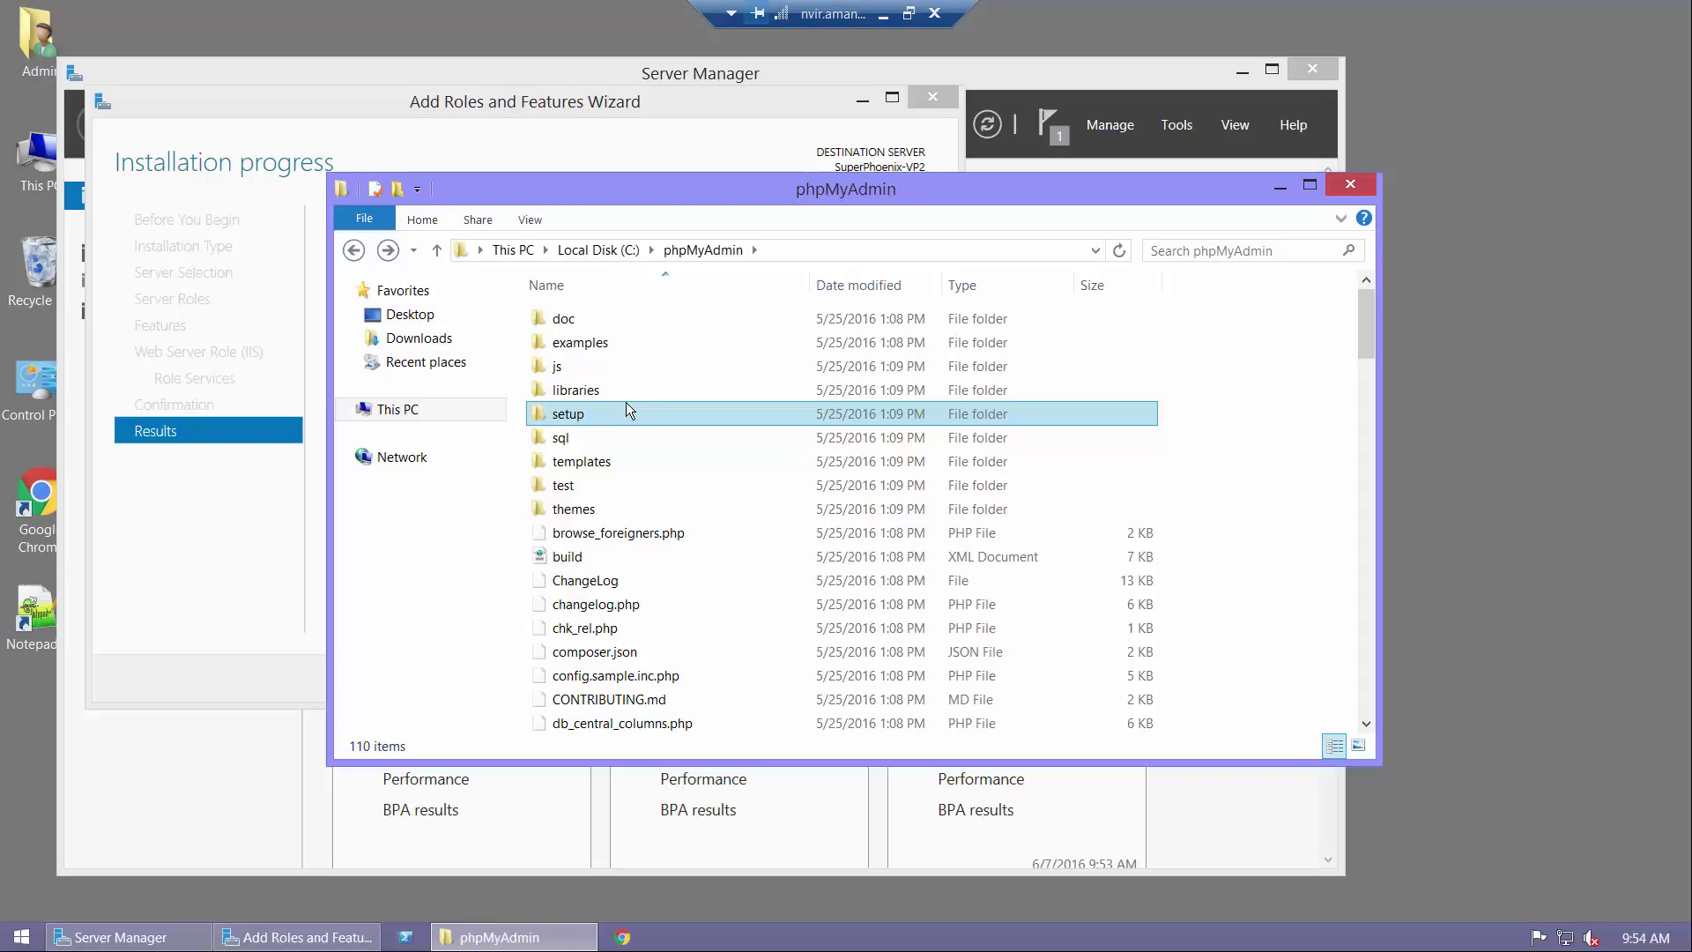
key(BackSpace)
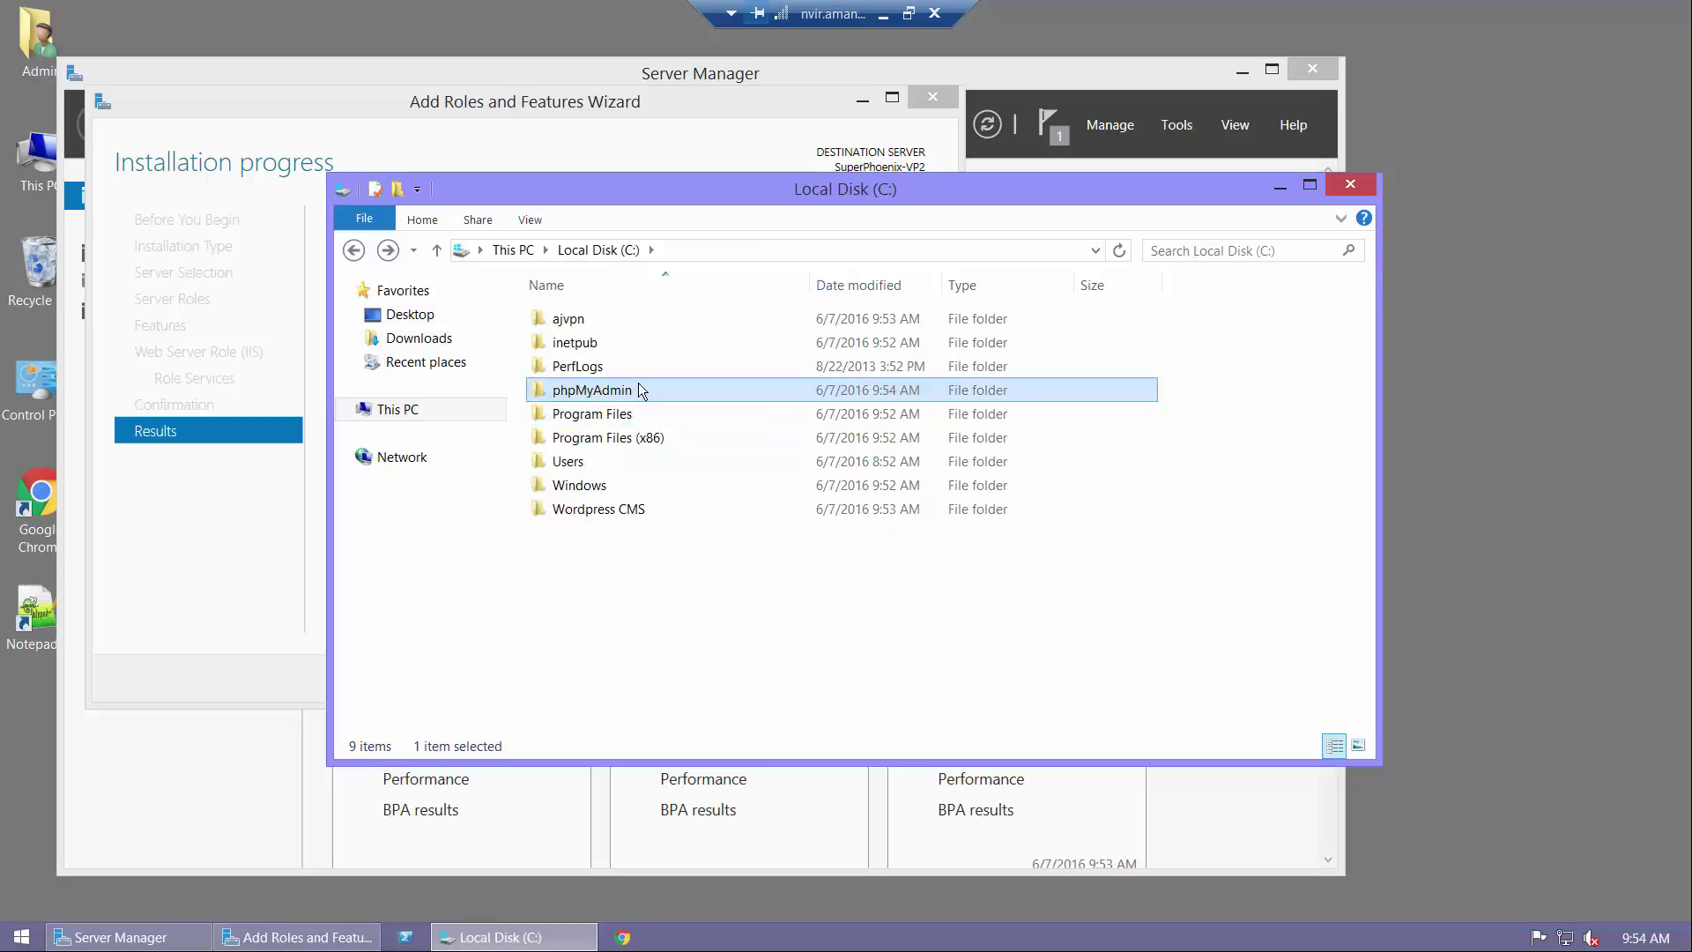
double_click(638, 386)
scroll(653, 639, down, 13)
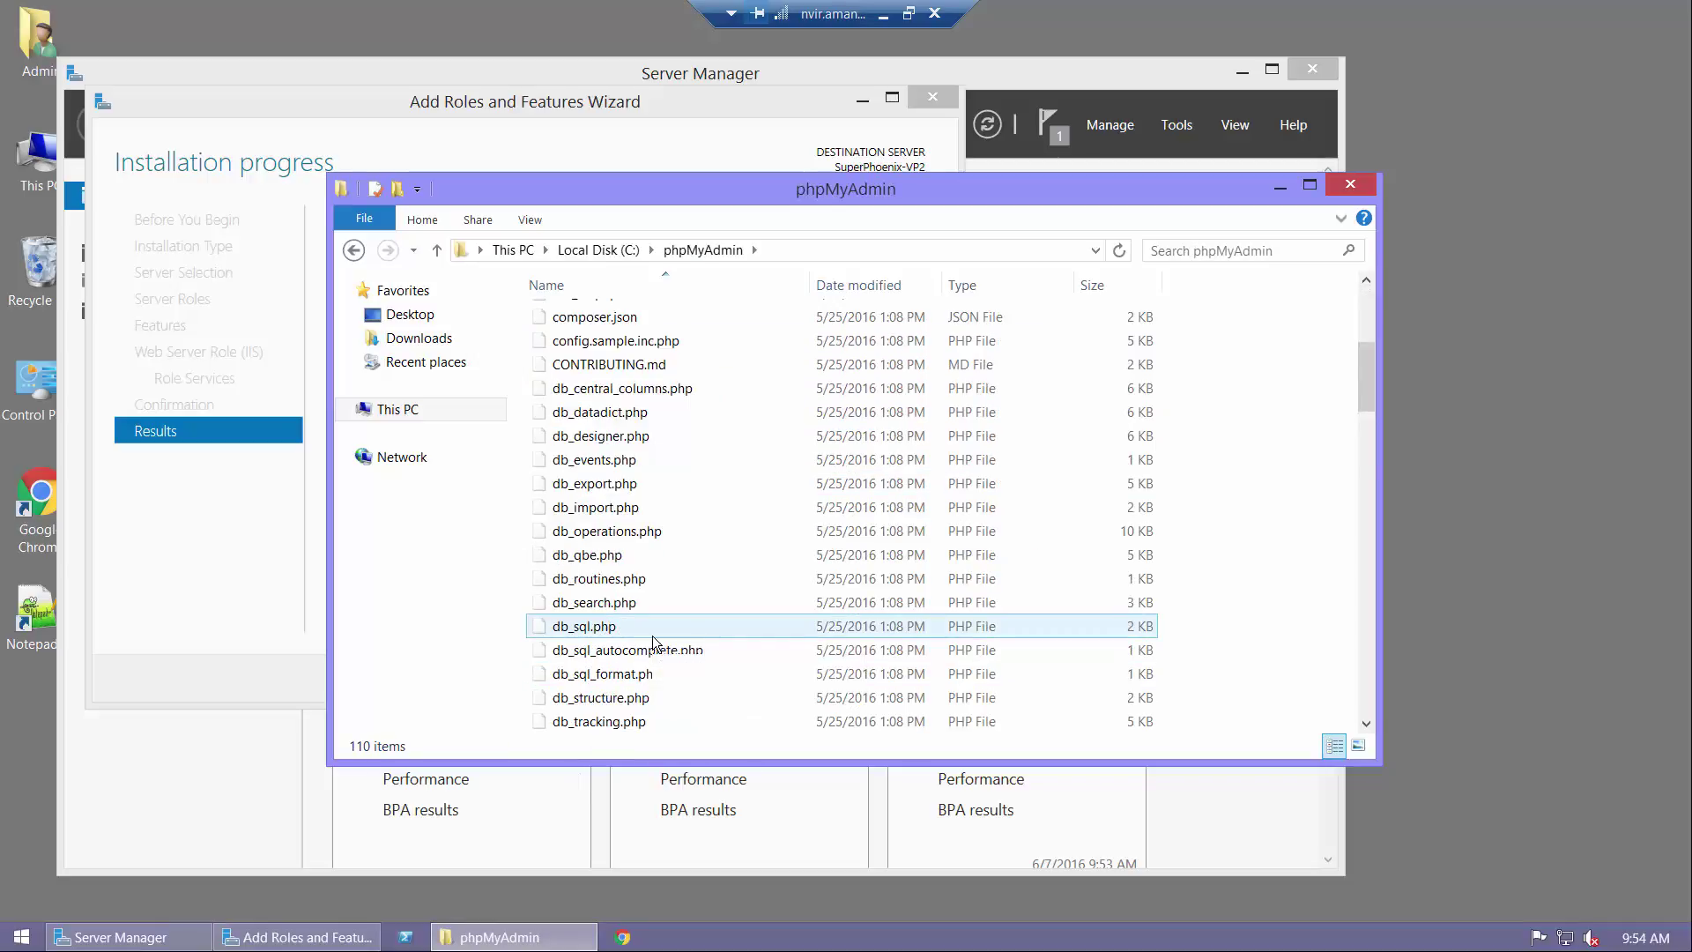
key(BackSpace)
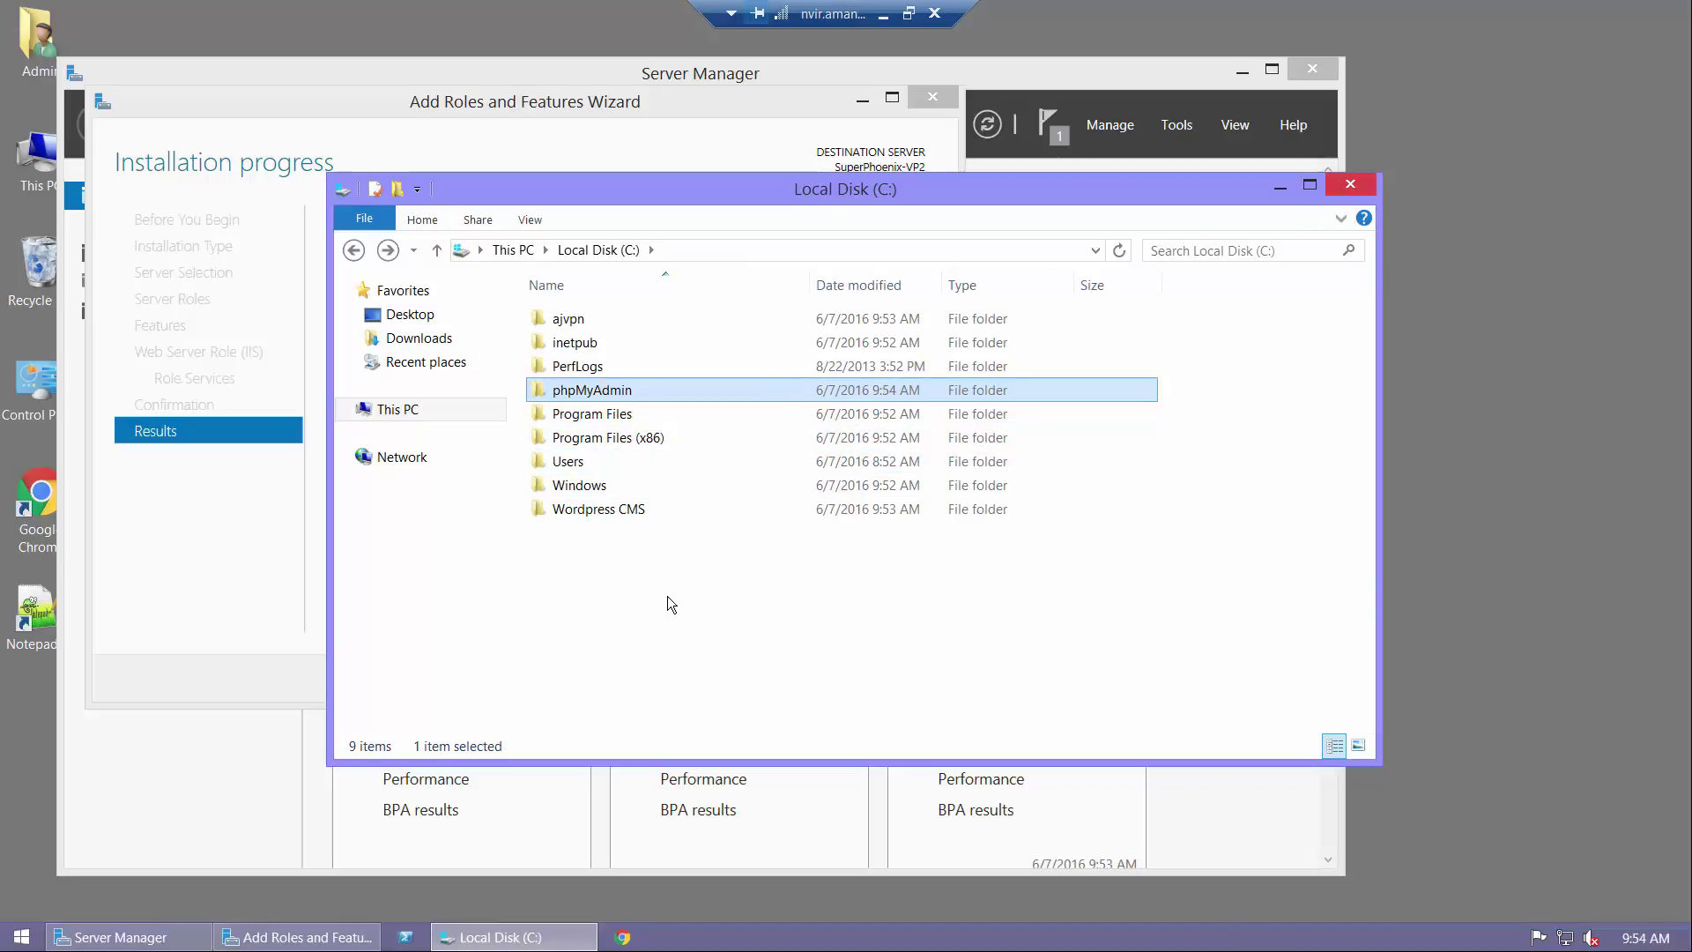
Close File Explorer and the finished Add Roles and Features Wizard, then dismiss the installation-succeeded notification.
click(1351, 185)
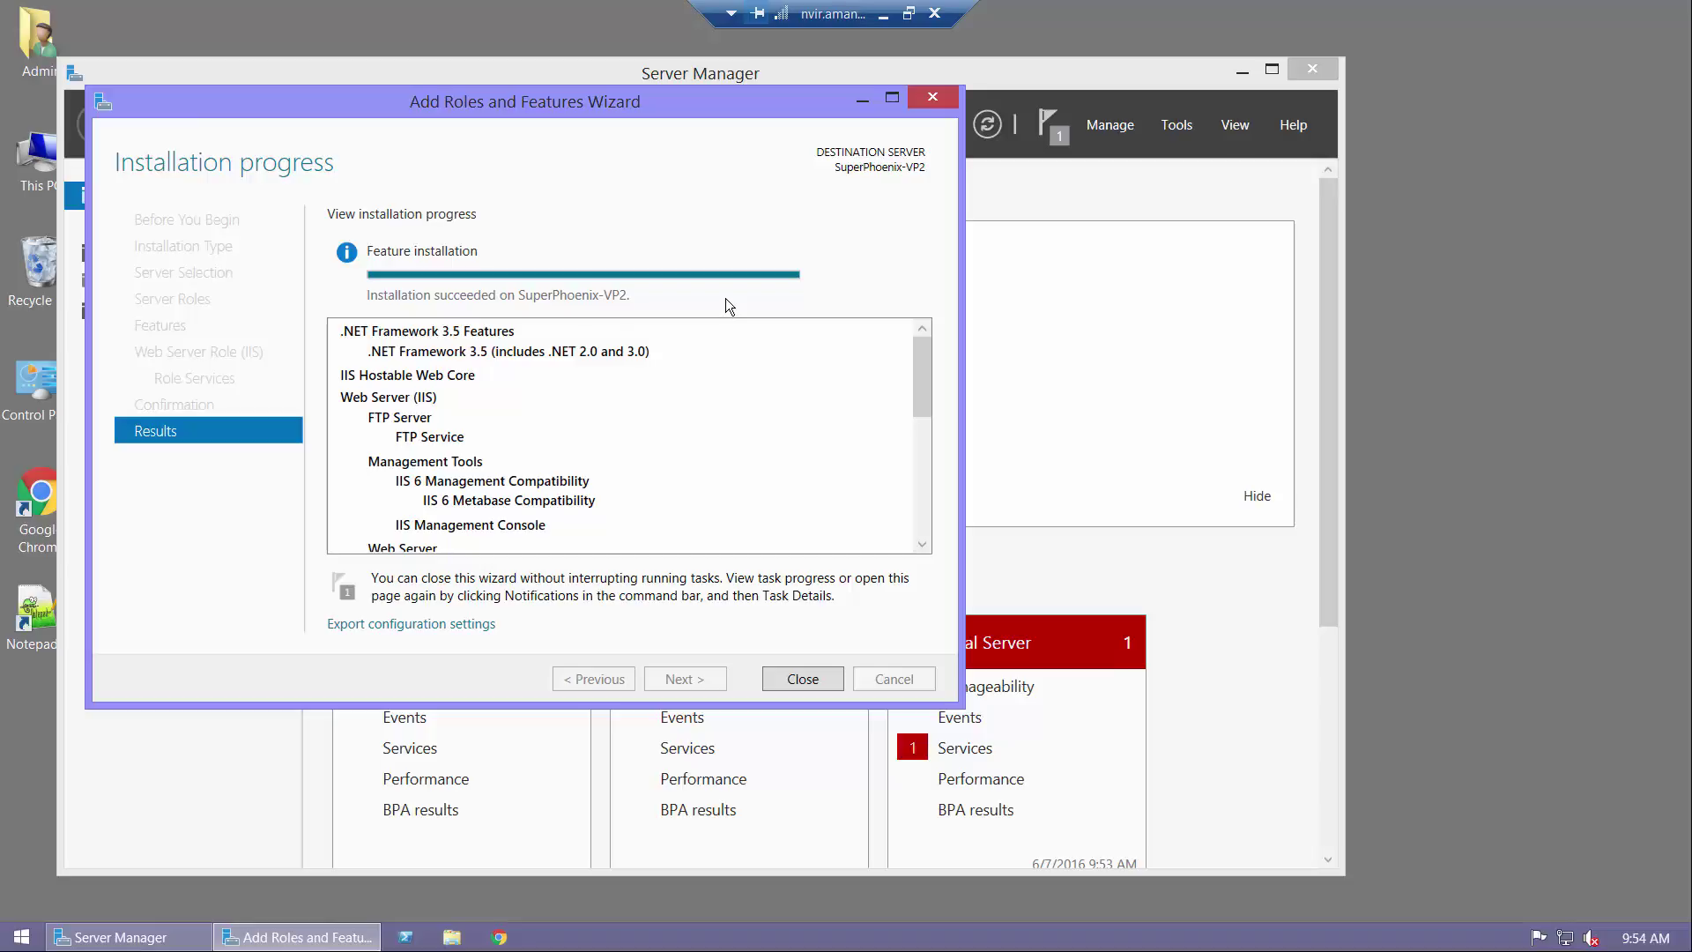
drag(917, 389, 908, 492)
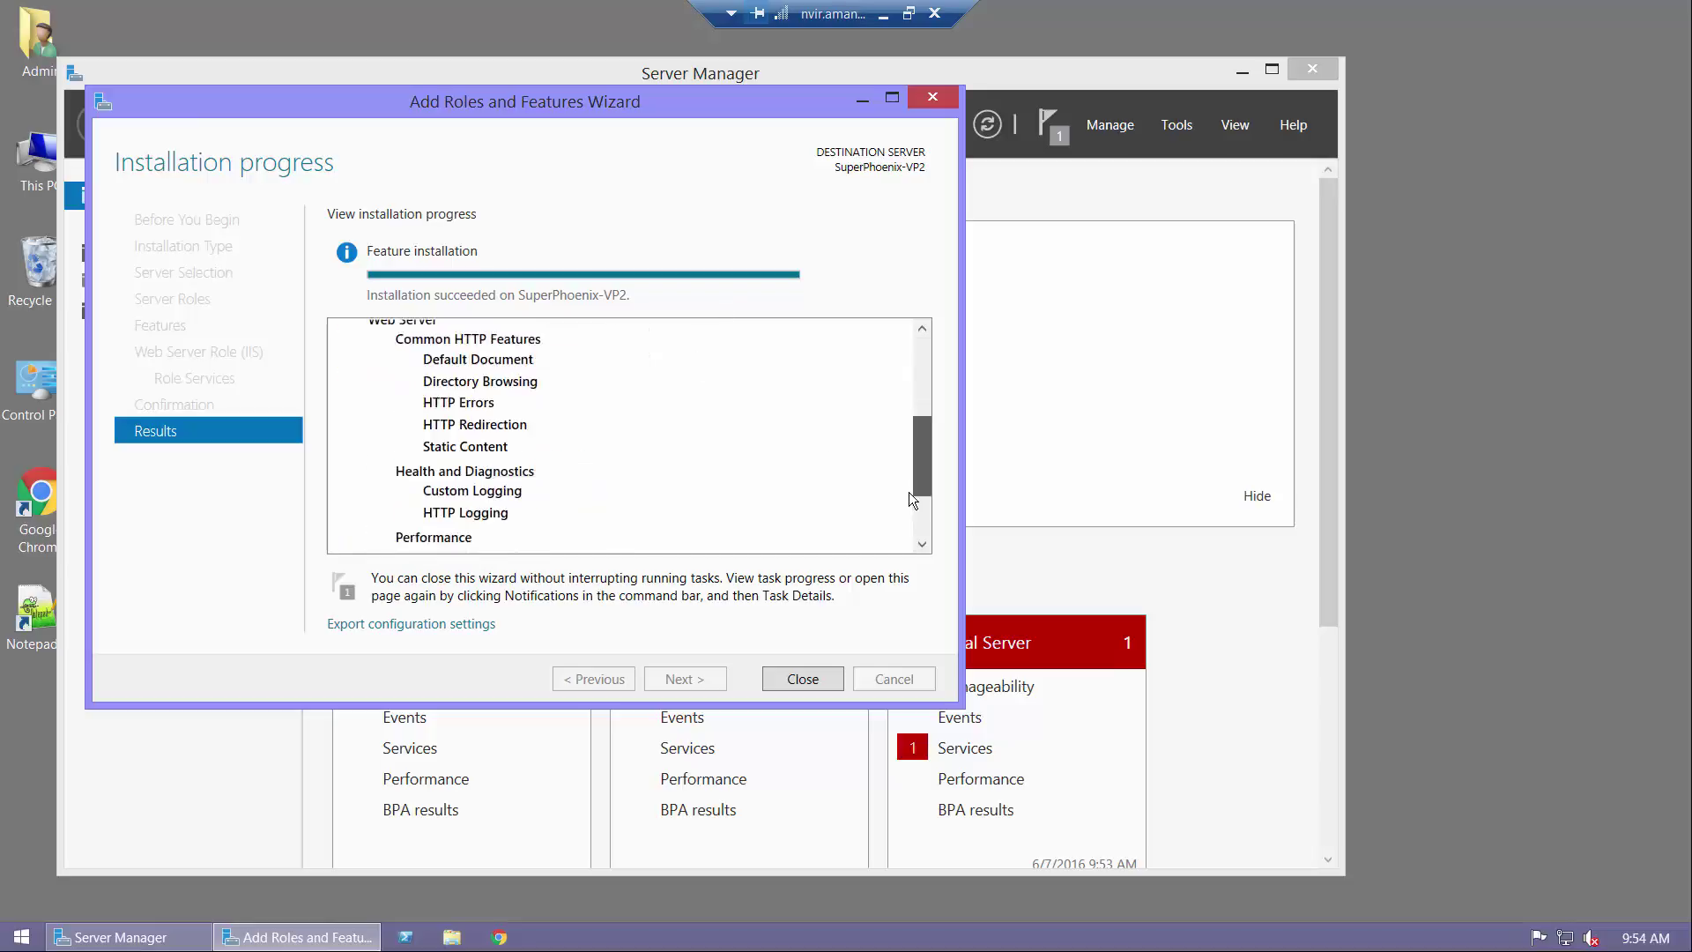
click(803, 677)
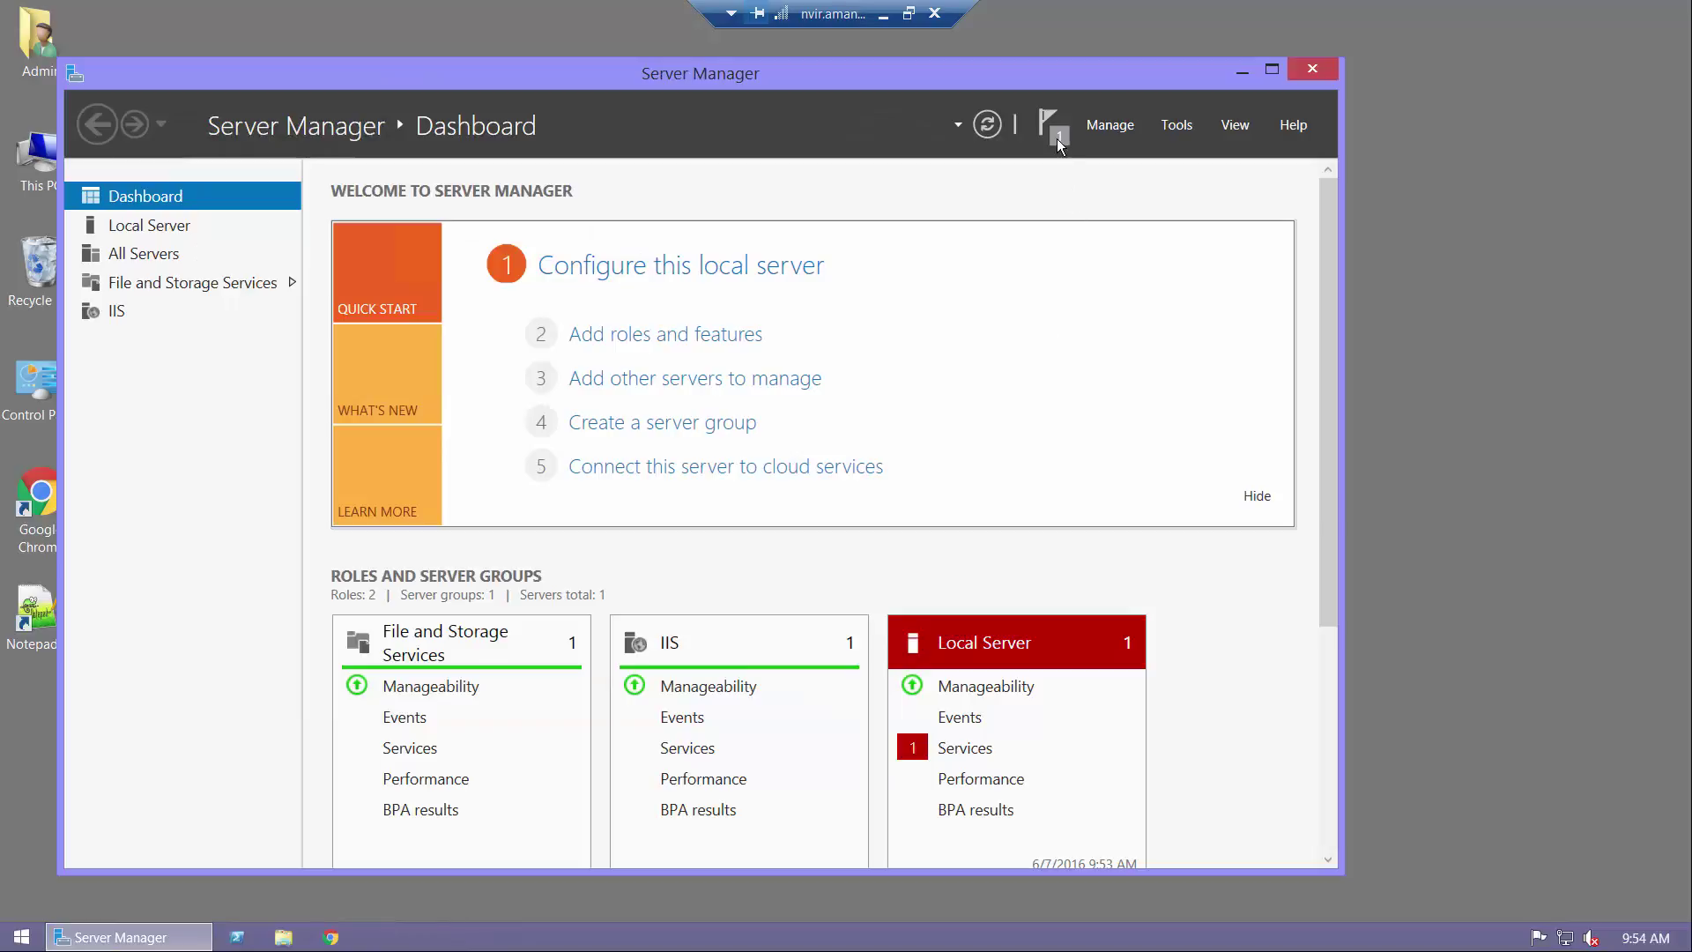
click(1056, 139)
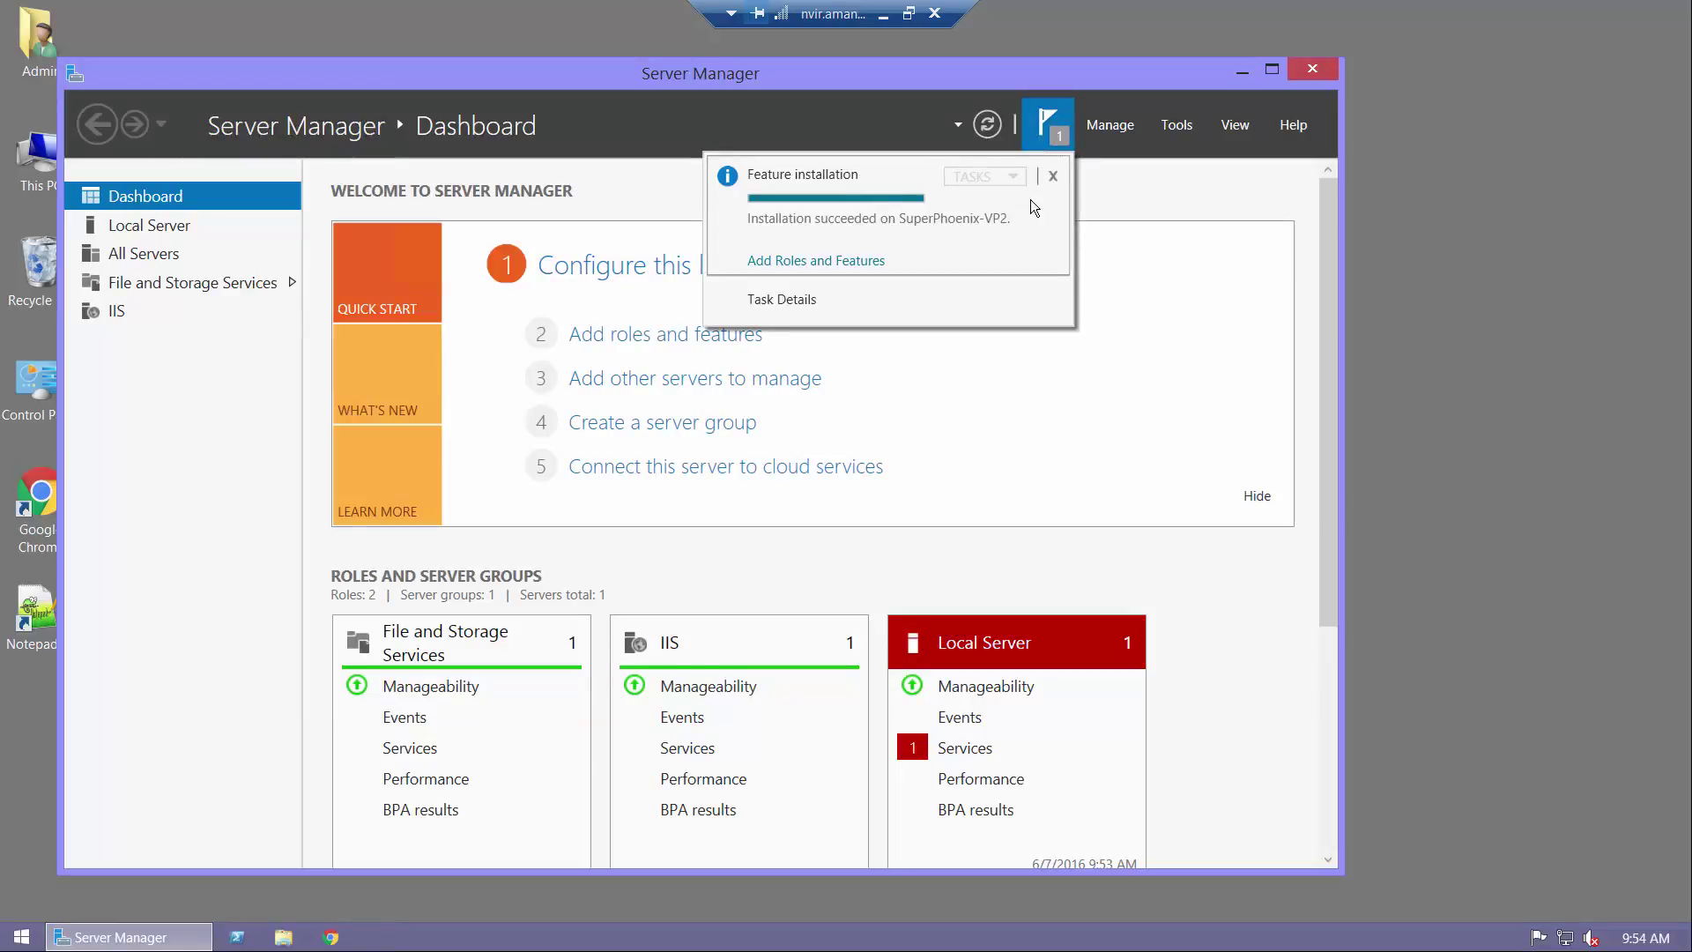
click(1053, 177)
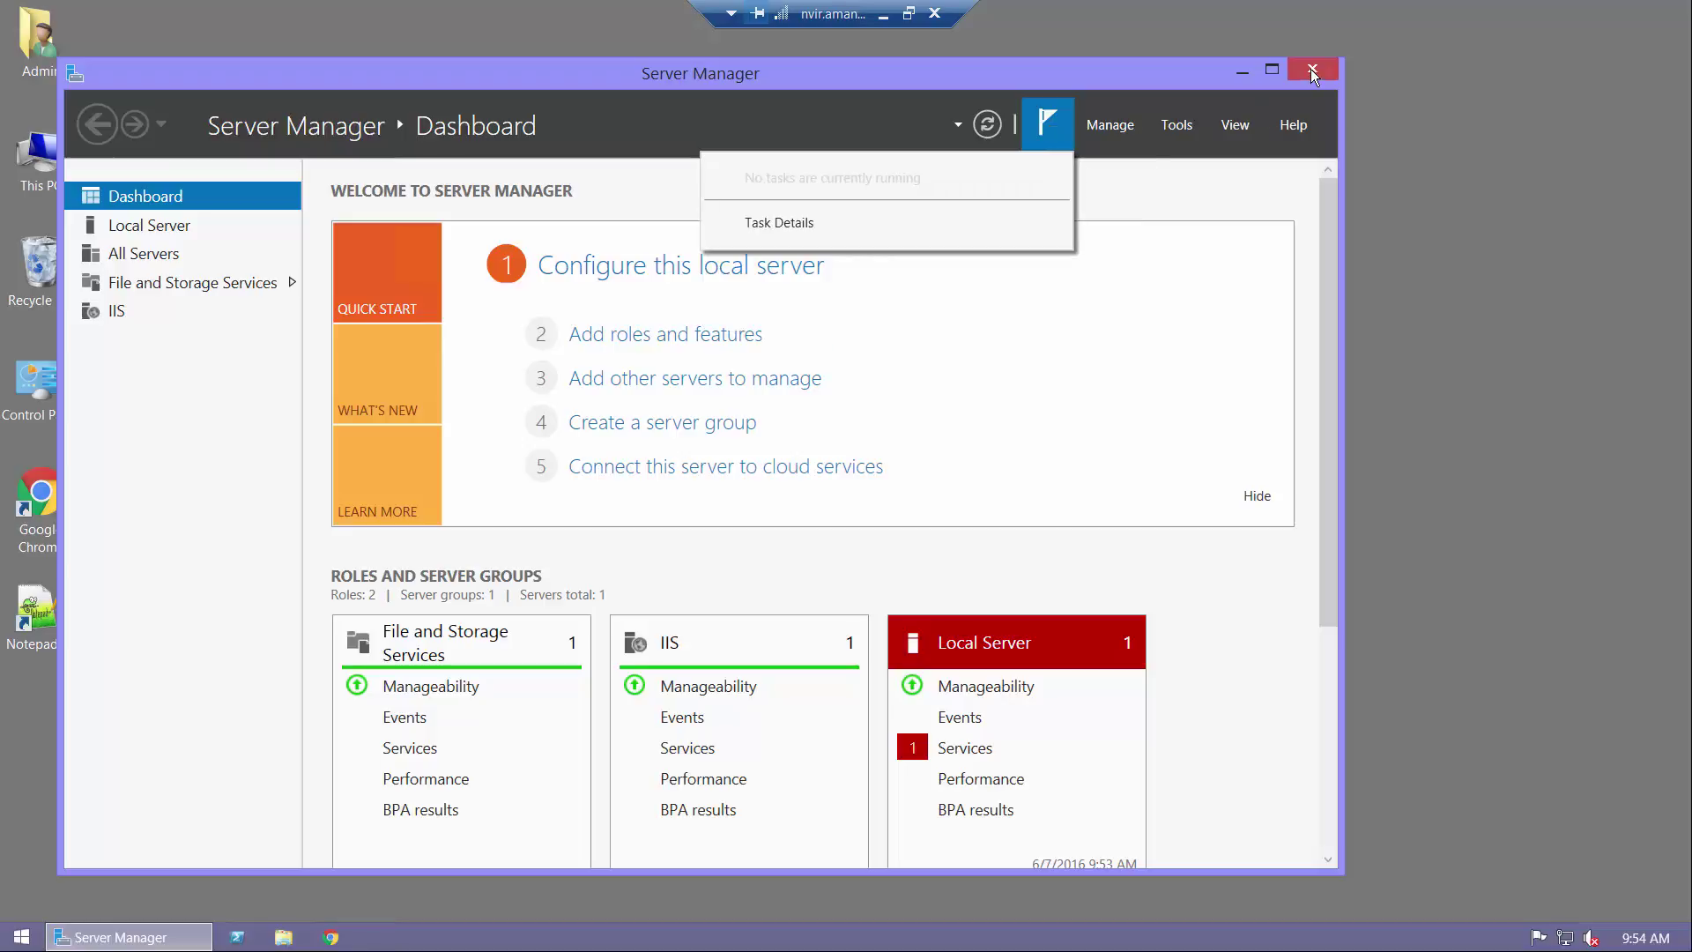
click(2, 943)
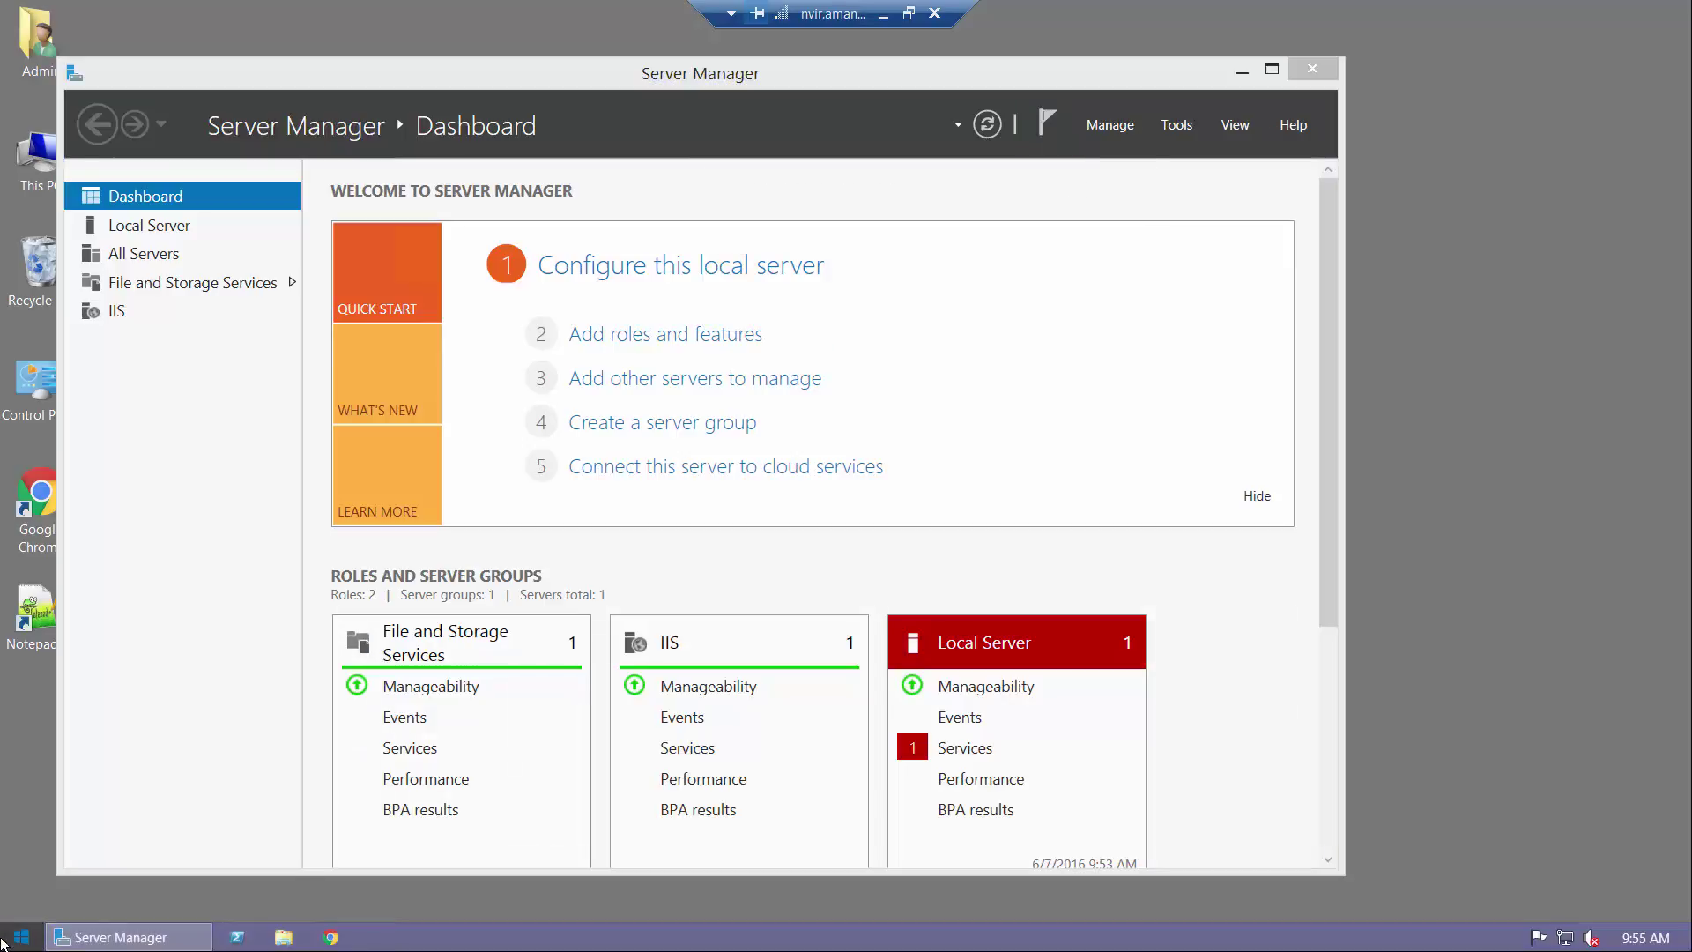
Launch IIS Manager, decline the Web Platform prompt, expand Sites, then close IIS and Server Manager.
click(161, 908)
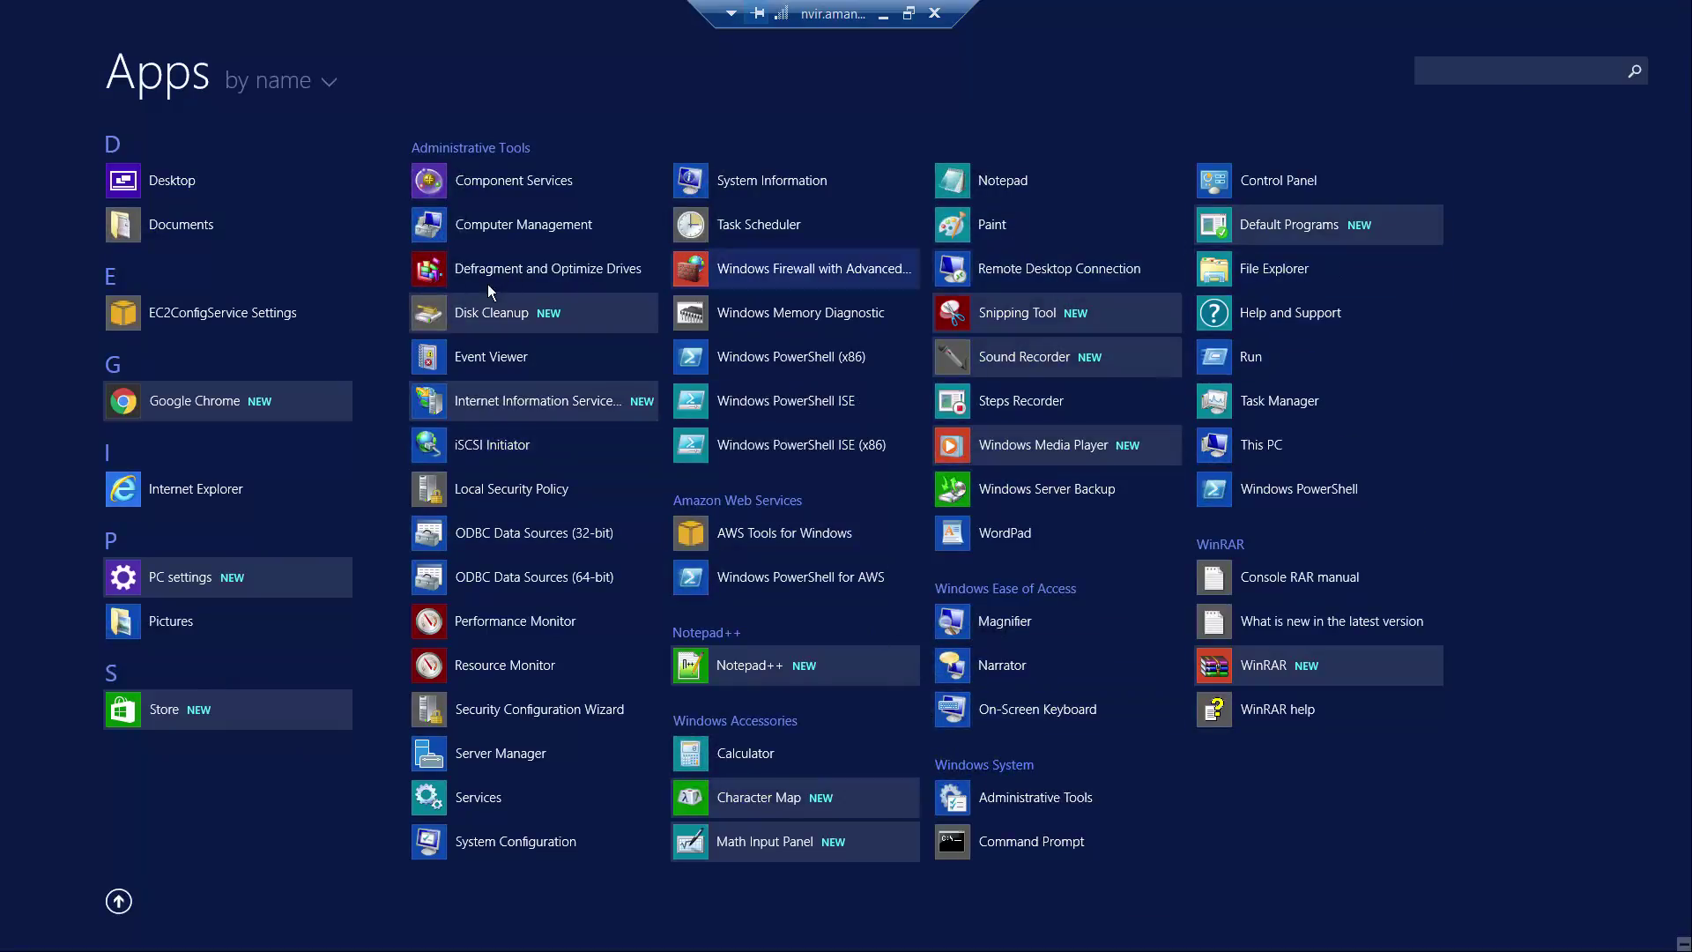
click(534, 400)
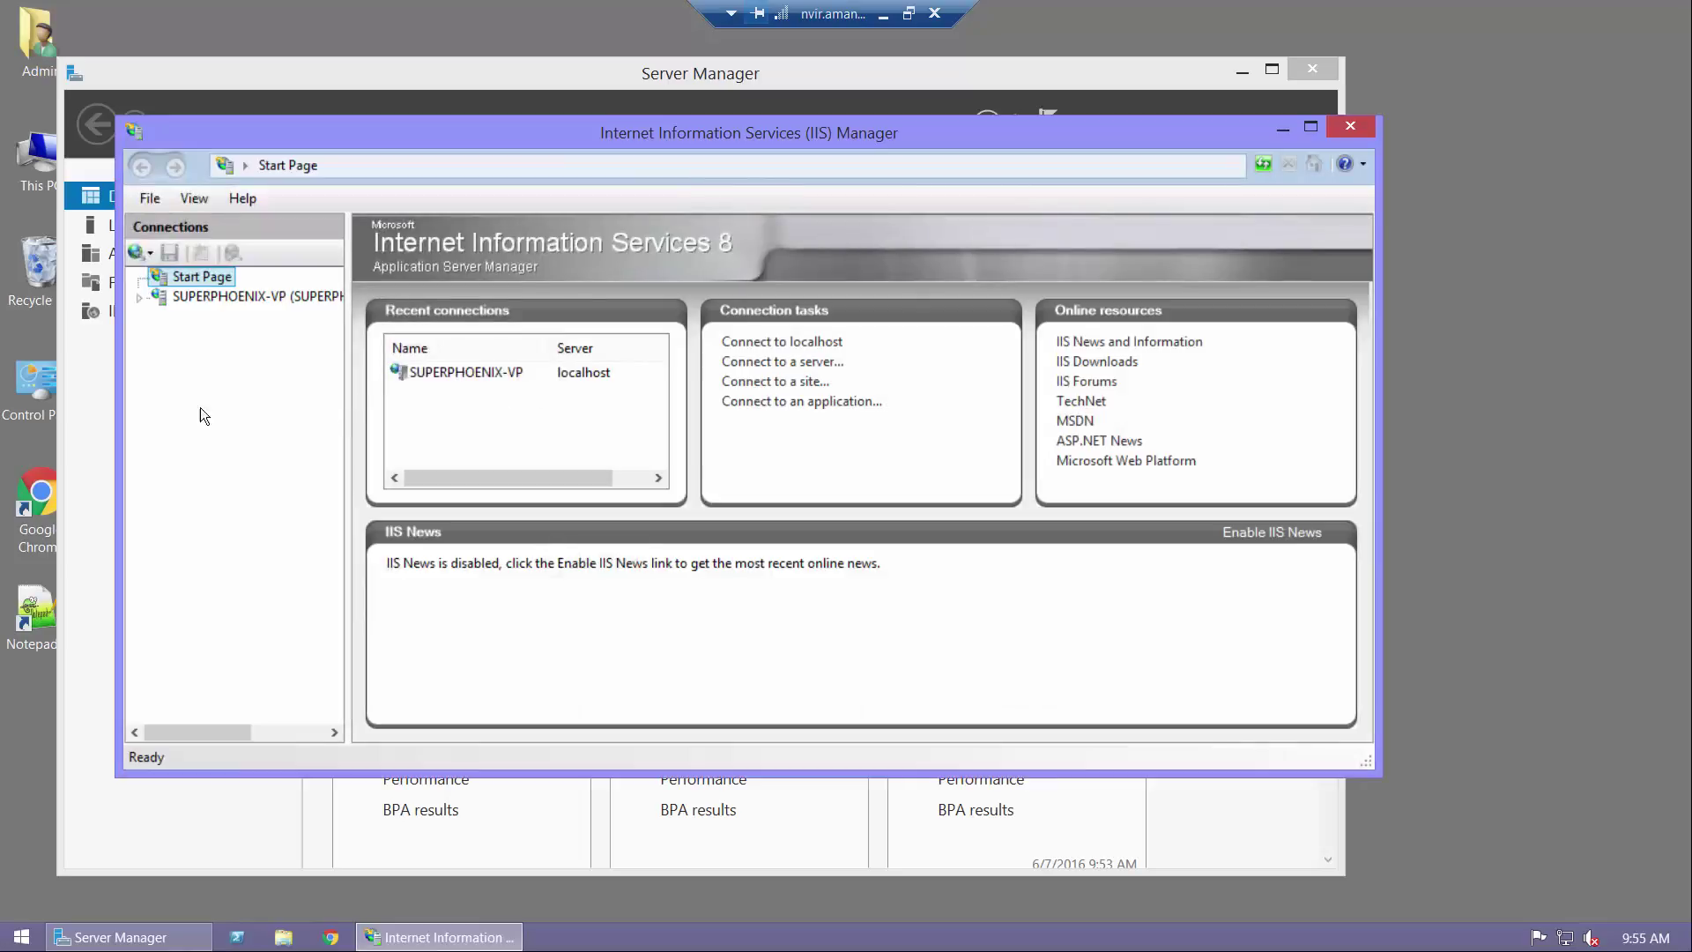
click(140, 298)
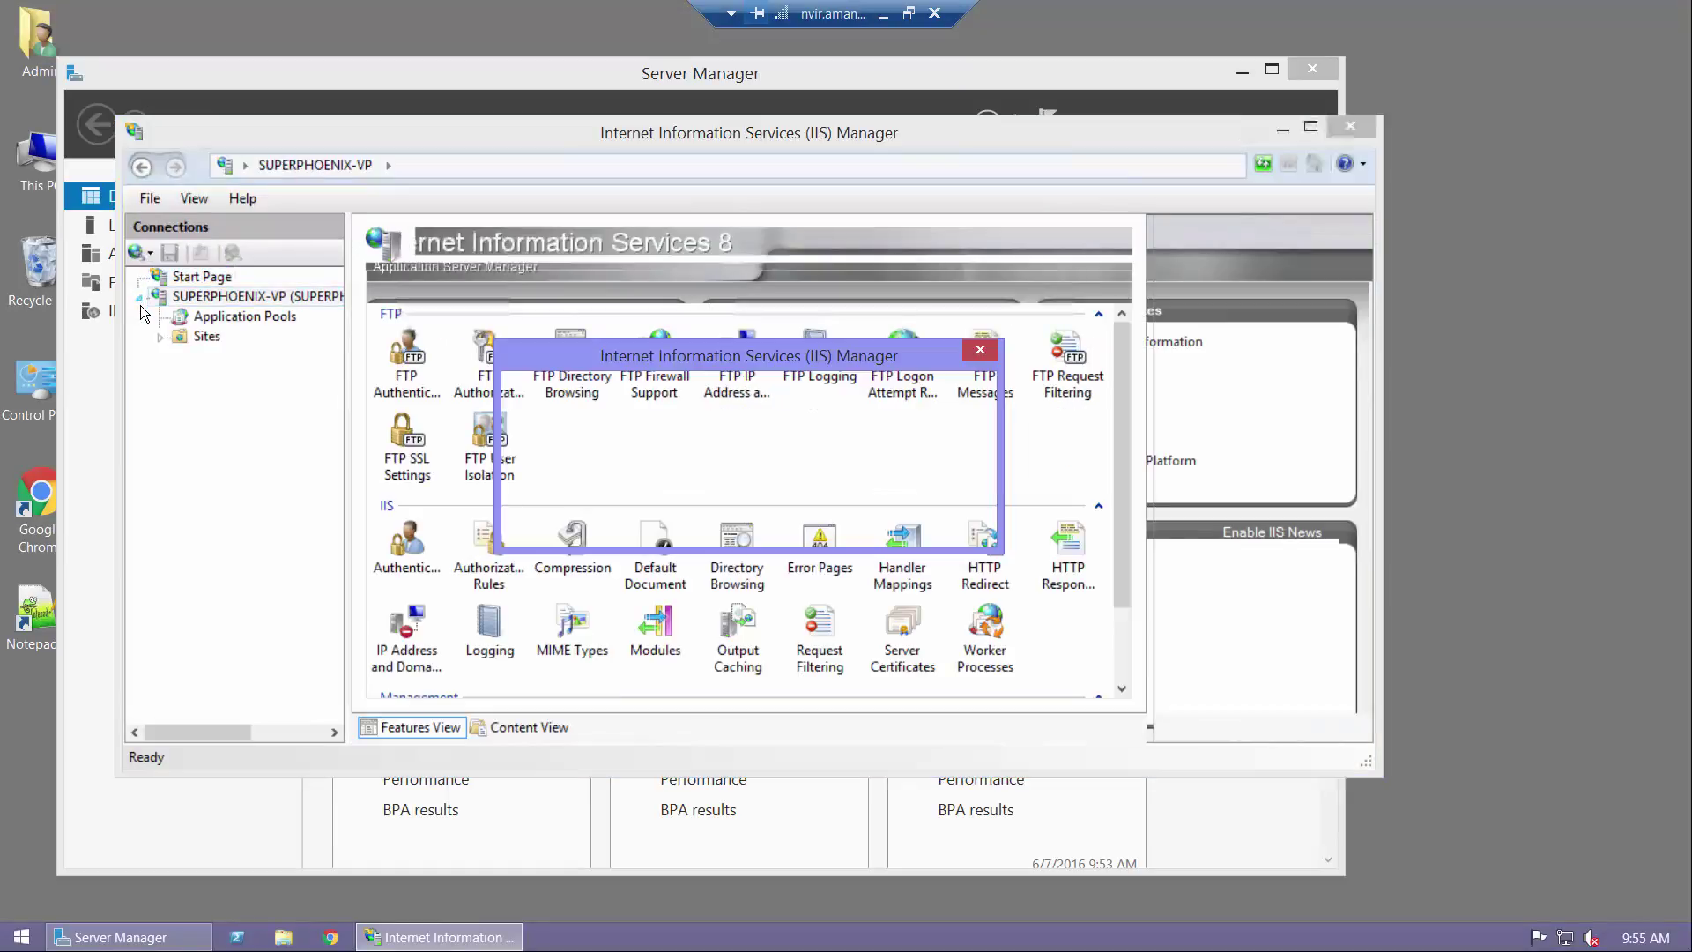
click(610, 474)
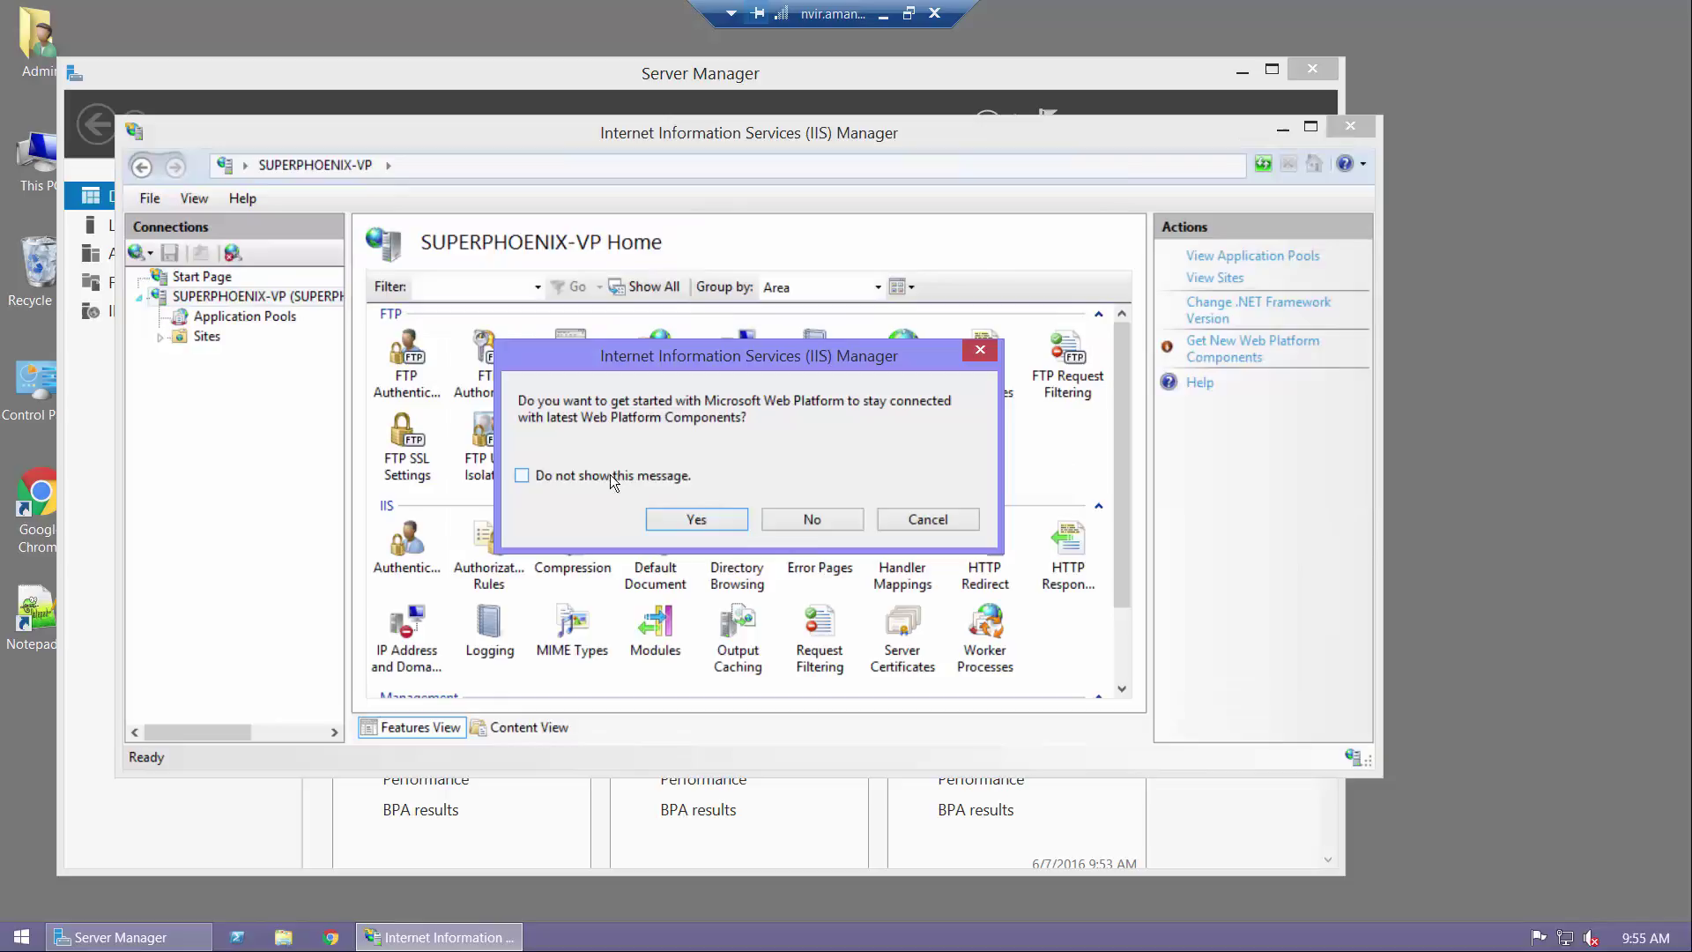
click(812, 519)
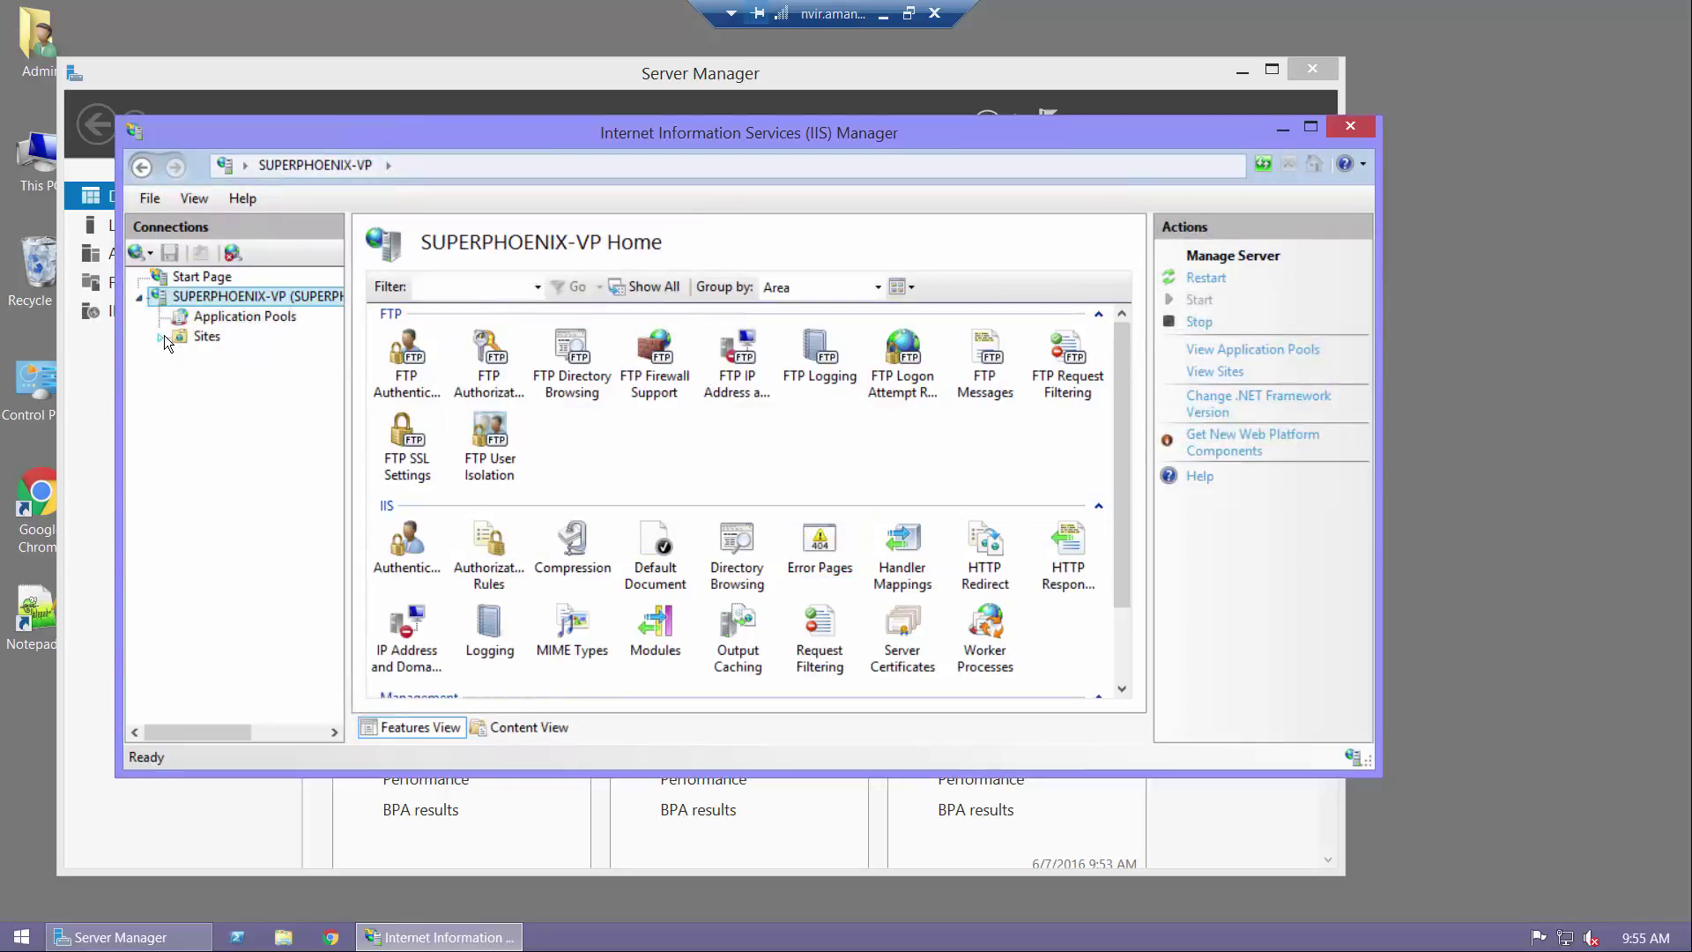
click(164, 334)
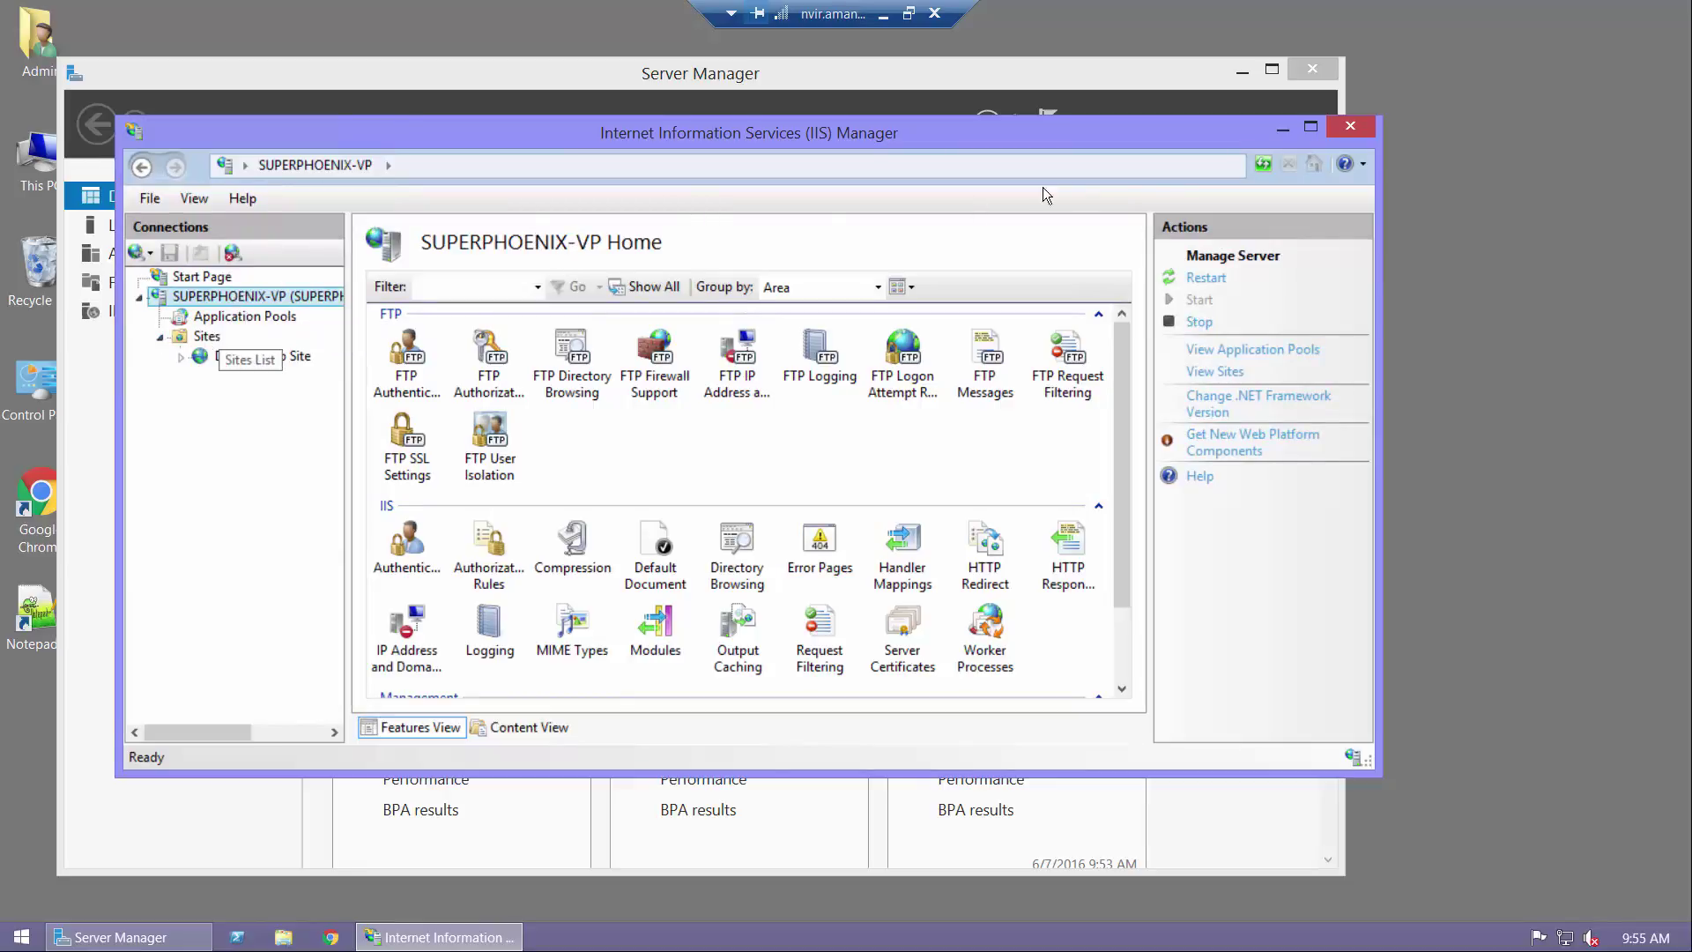
click(1350, 126)
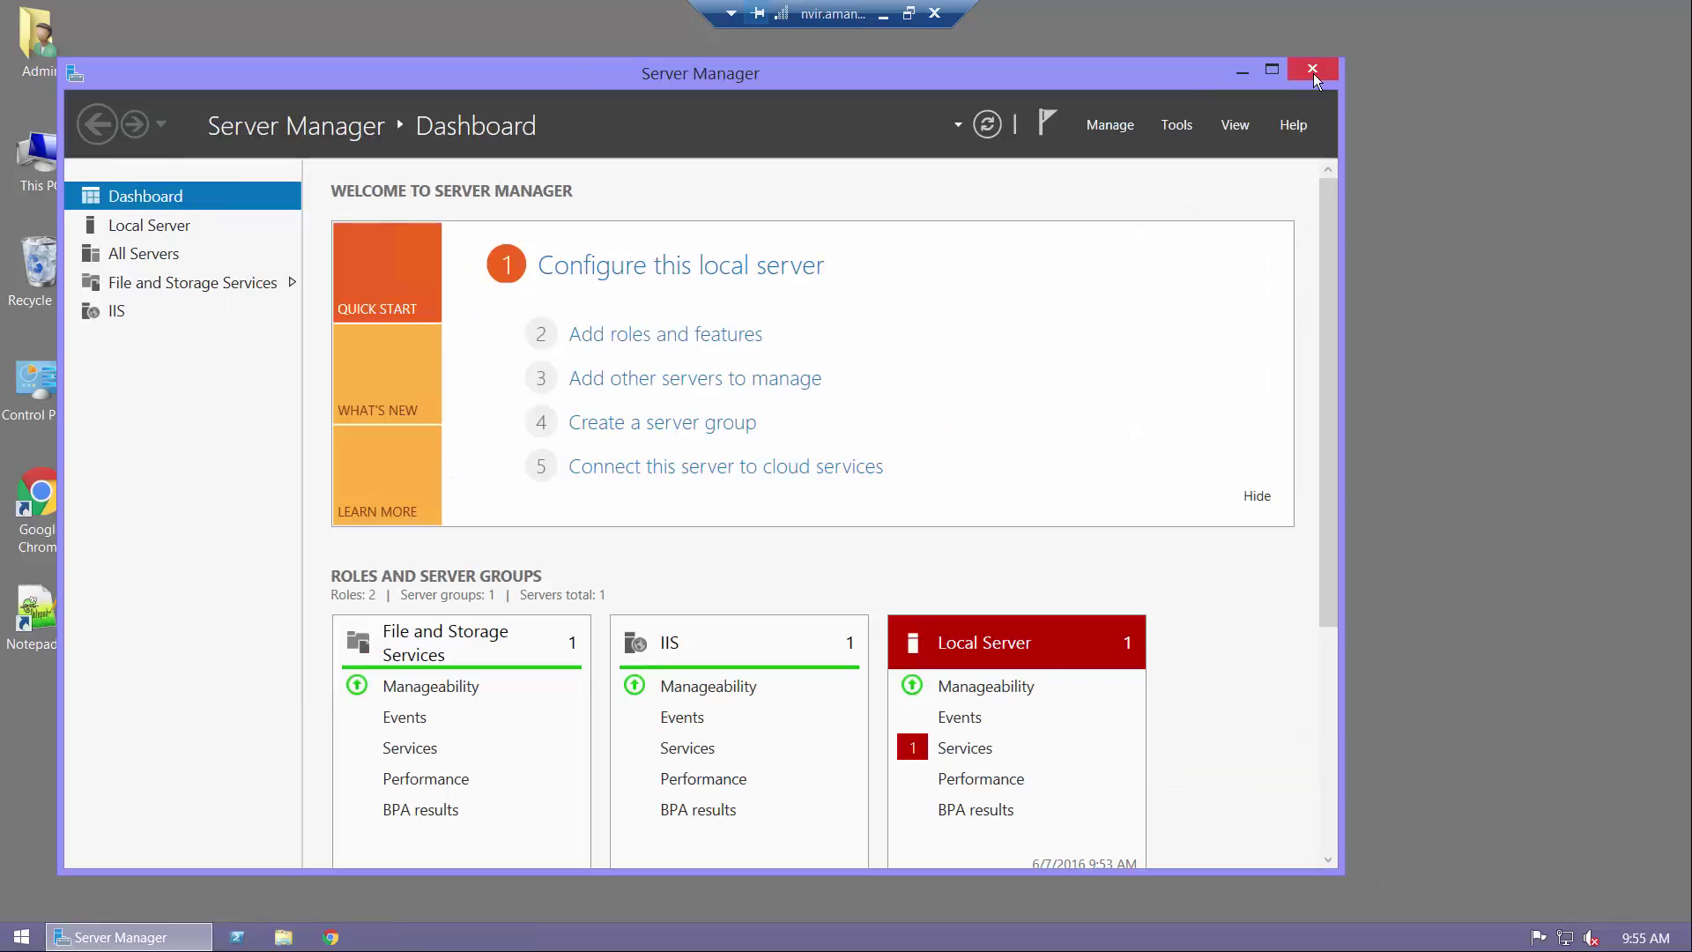
click(1313, 72)
Relaunch IIS Manager maximized and show the SUPERPHOENIX-VP server's Sites list.
click(21, 936)
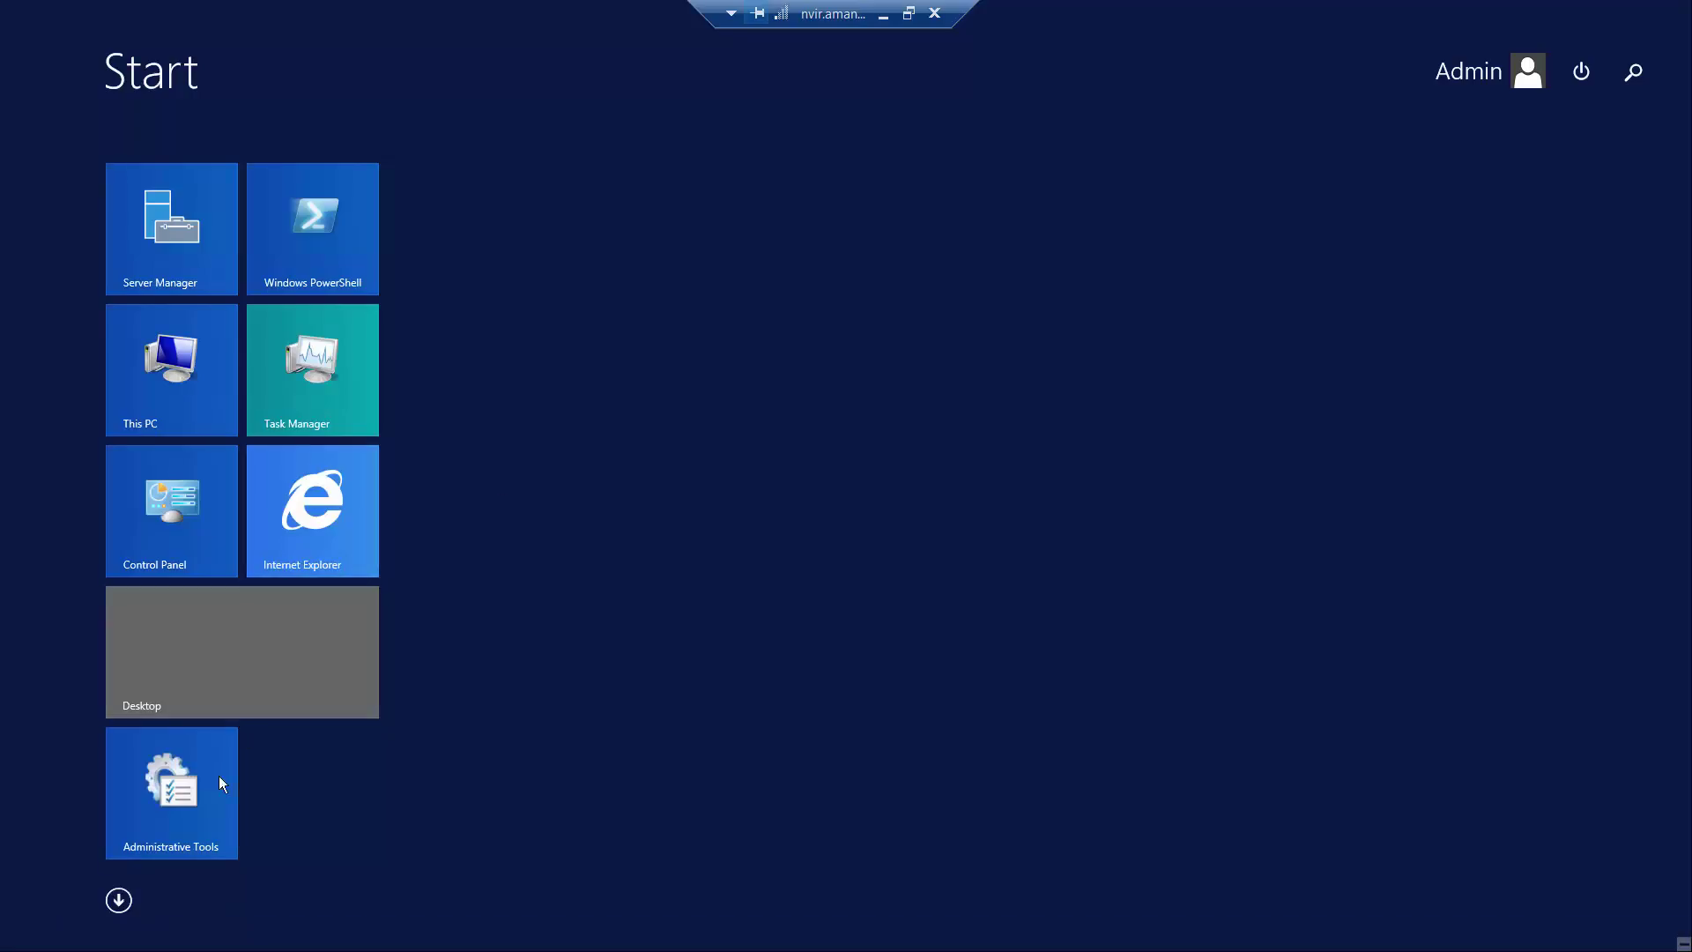
scroll(628, 473, down, 1)
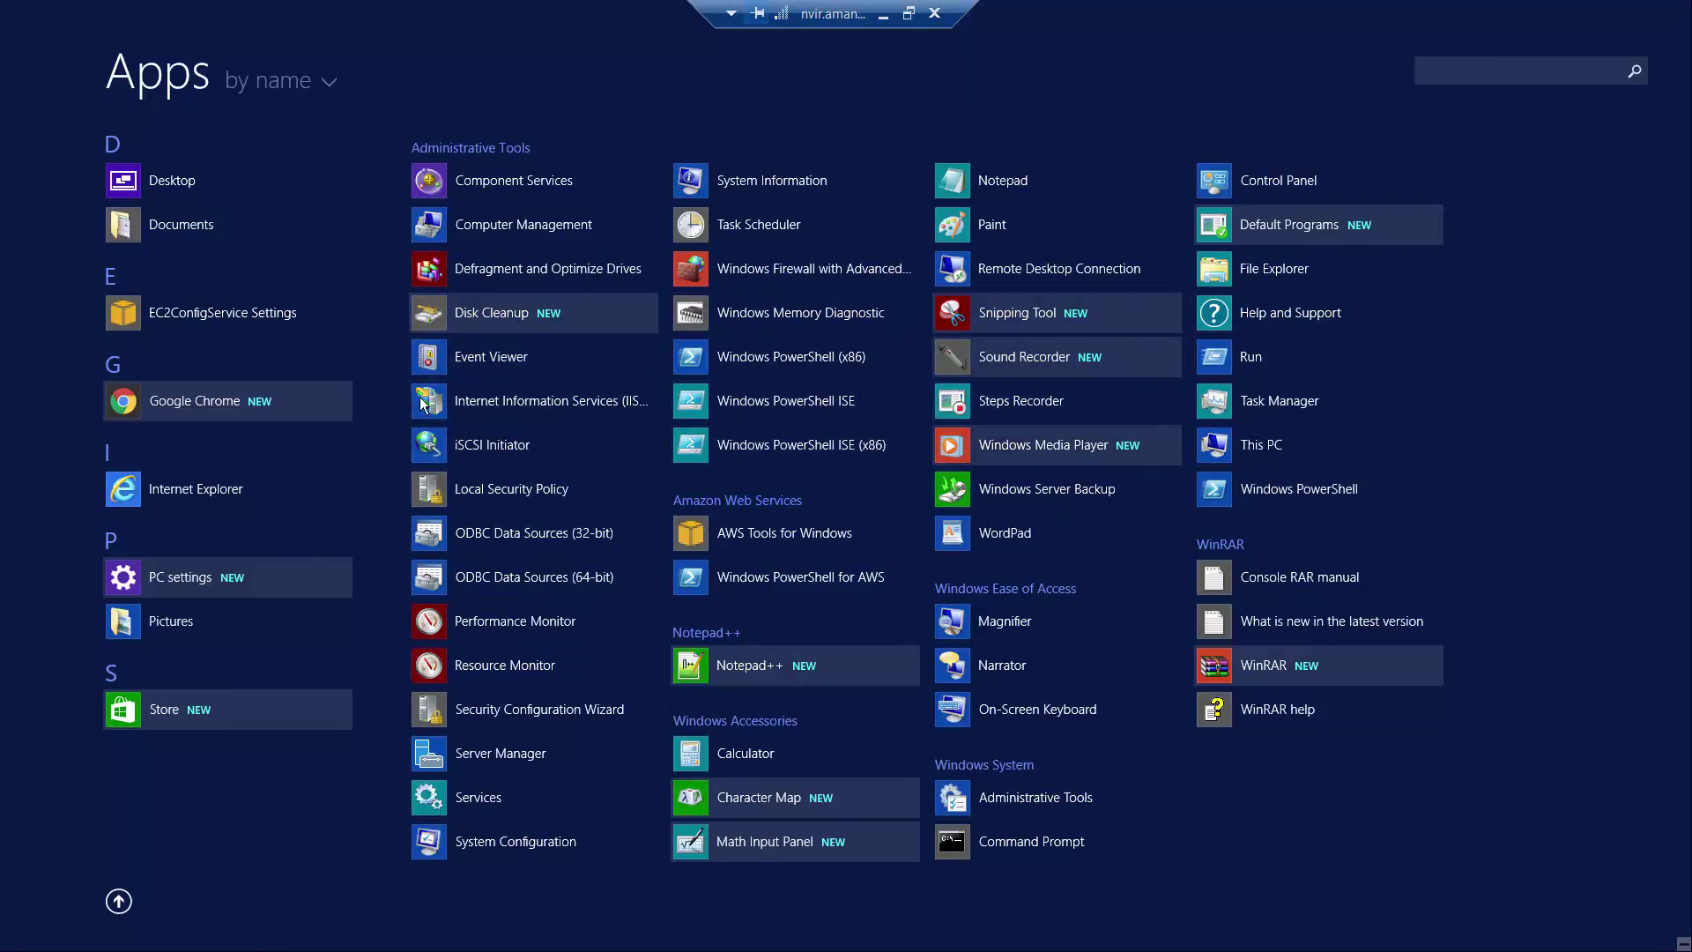
click(514, 404)
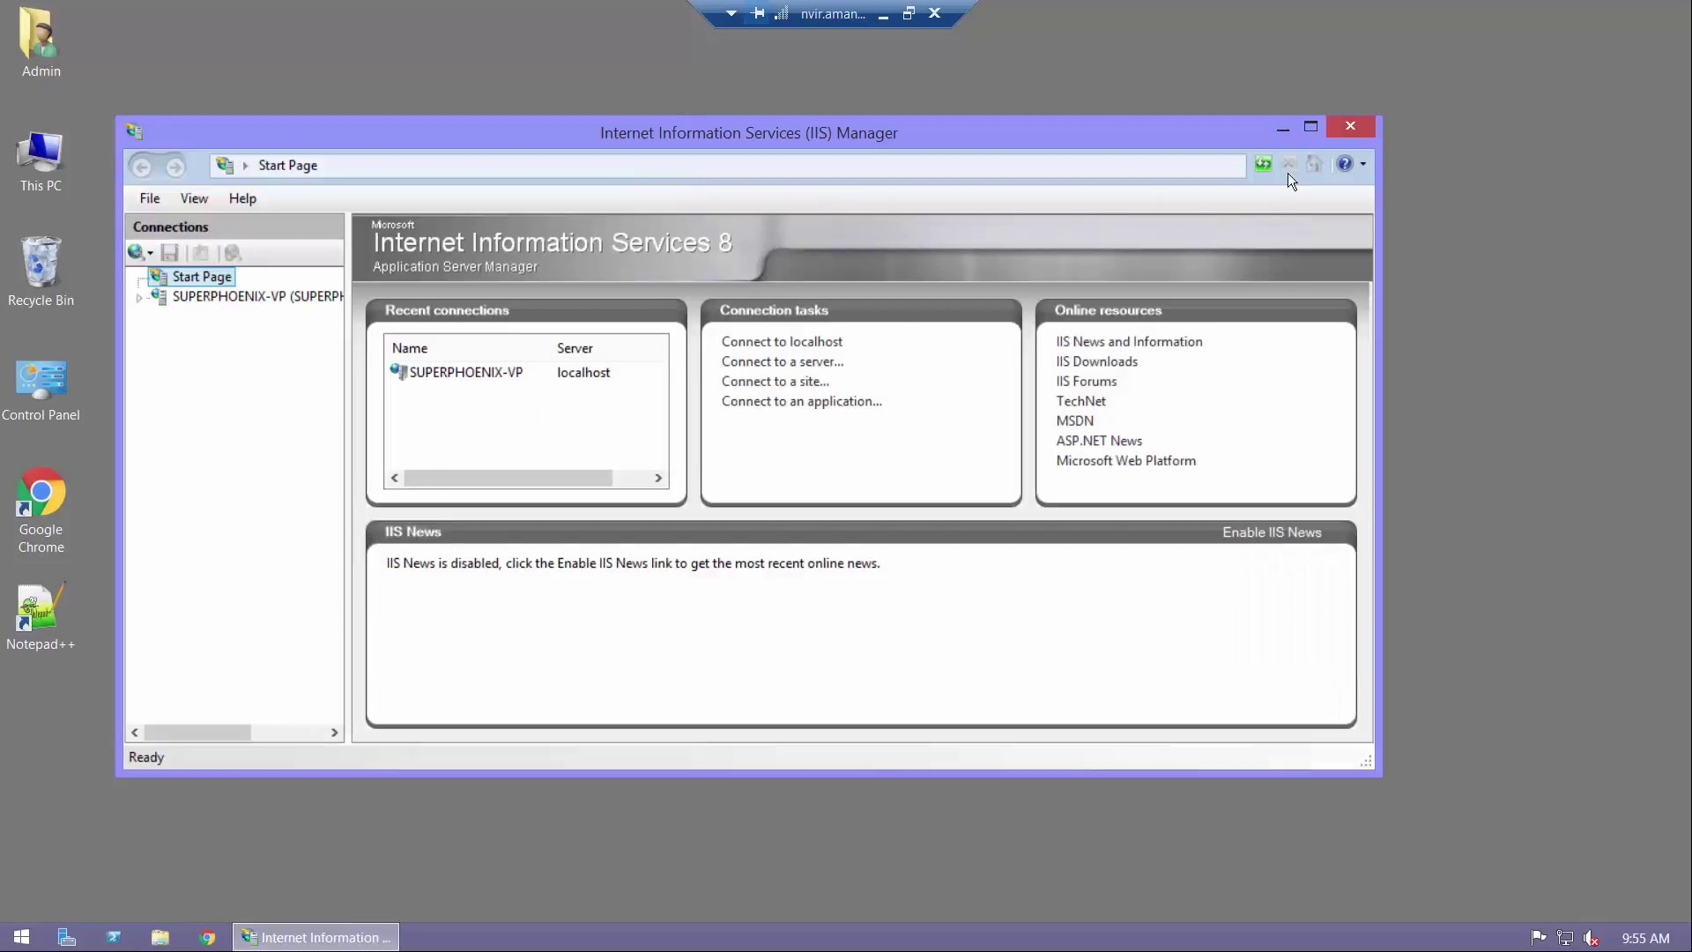
click(1309, 129)
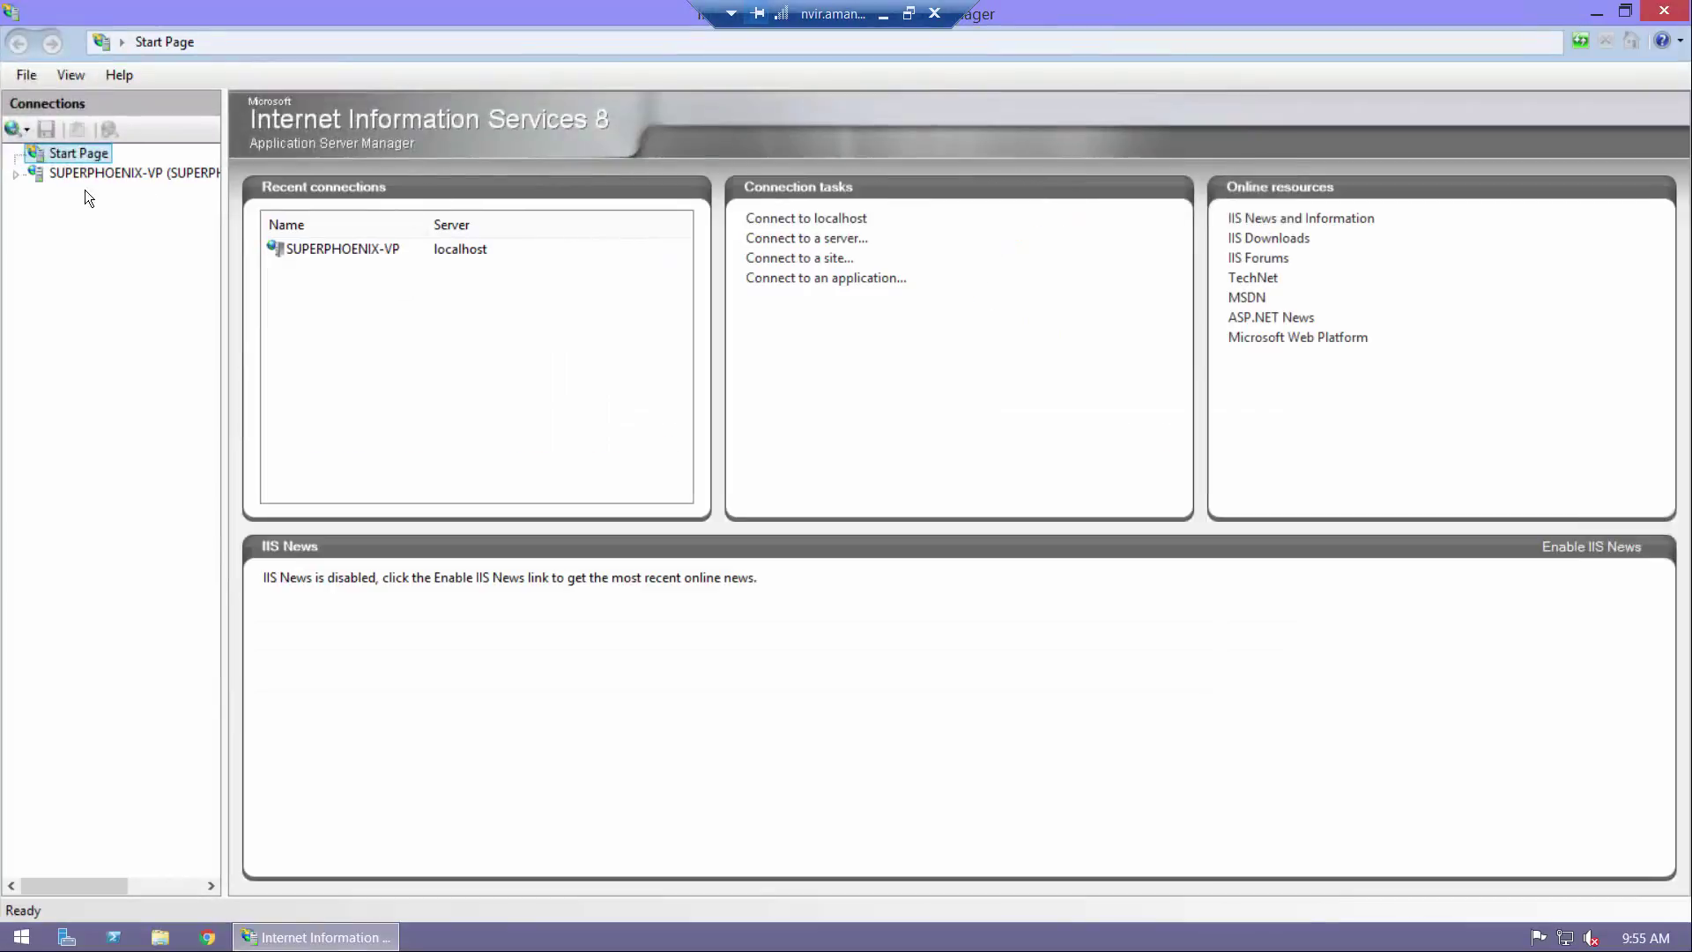
click(18, 179)
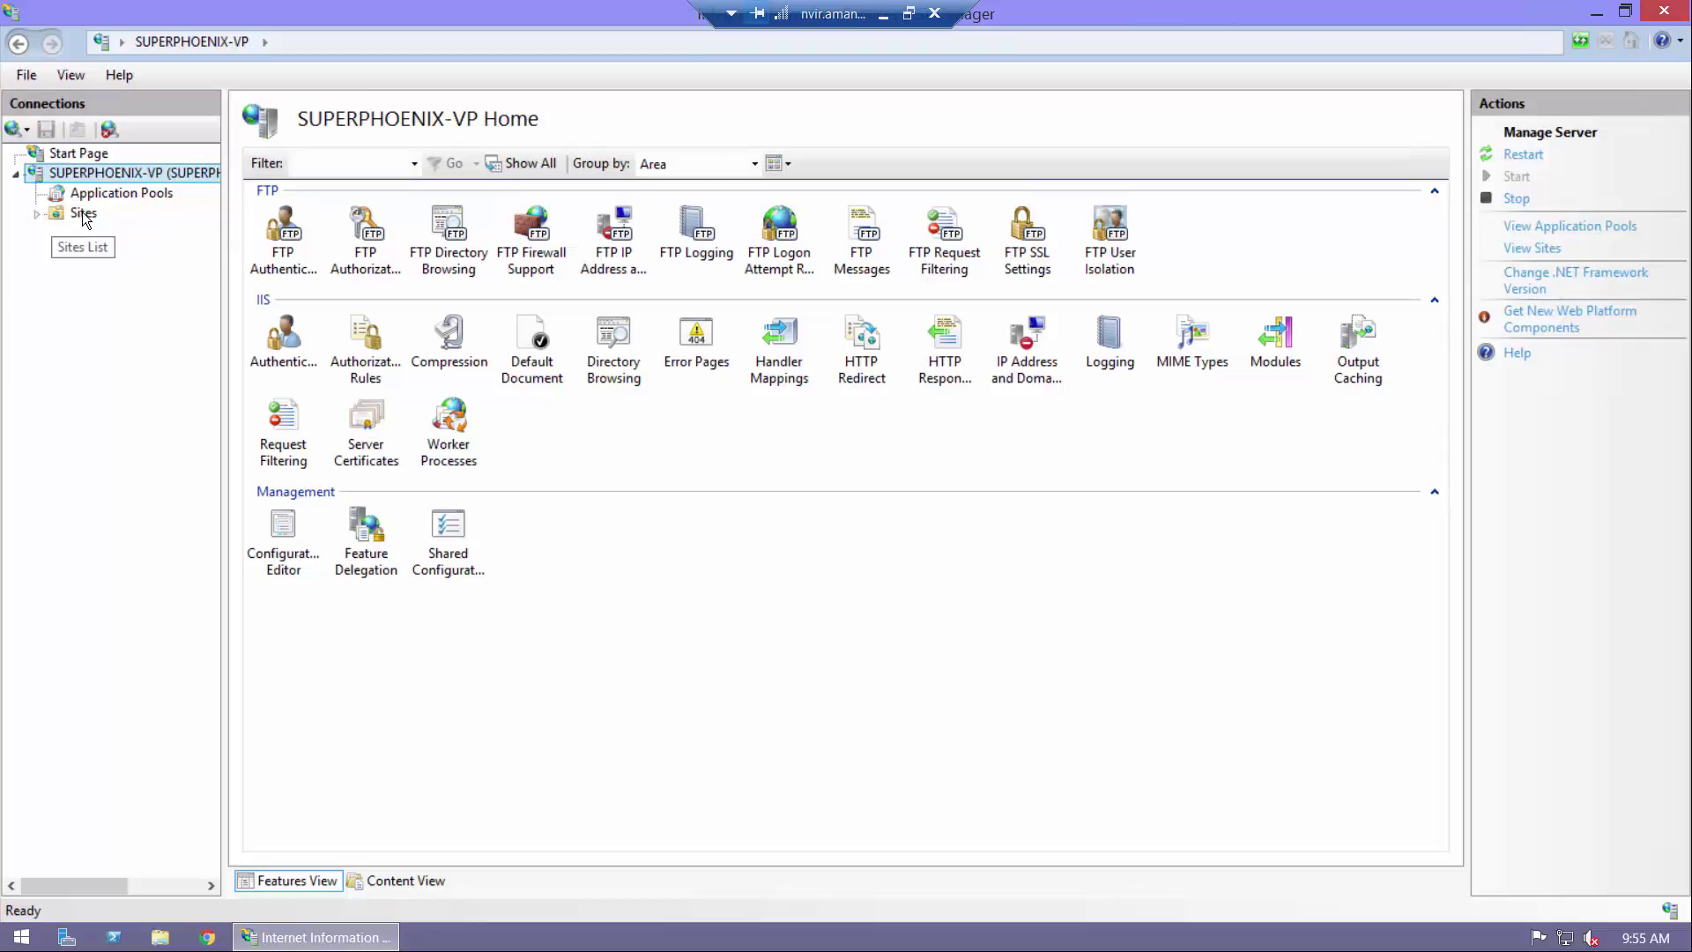
click(82, 212)
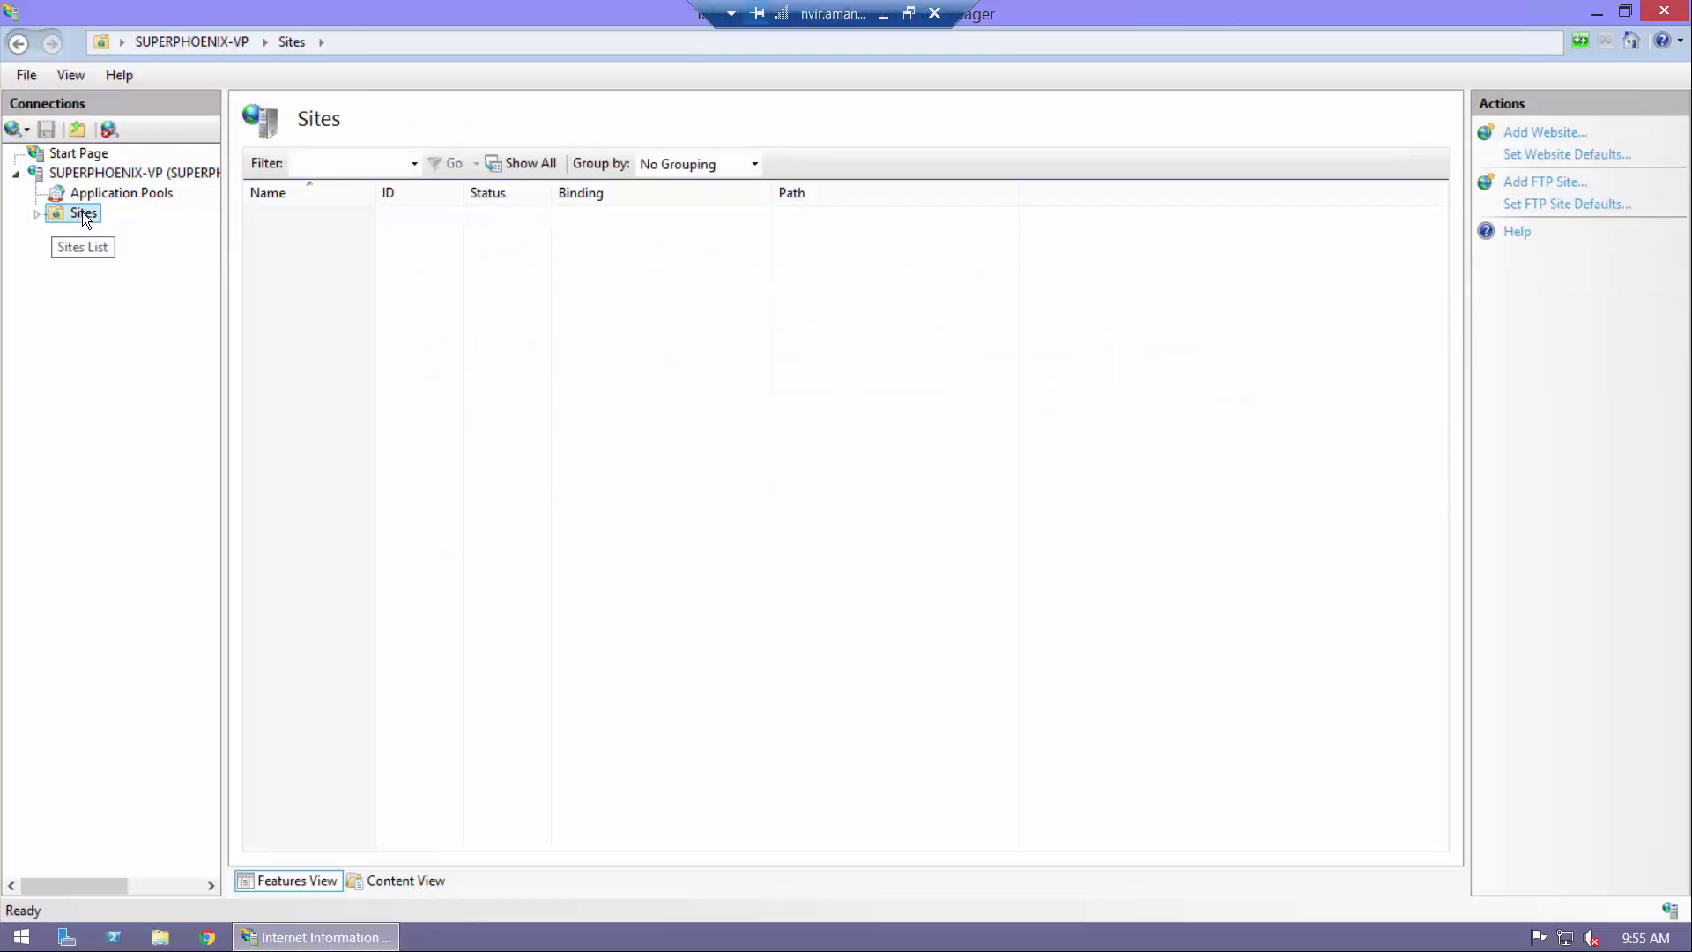
click(1519, 139)
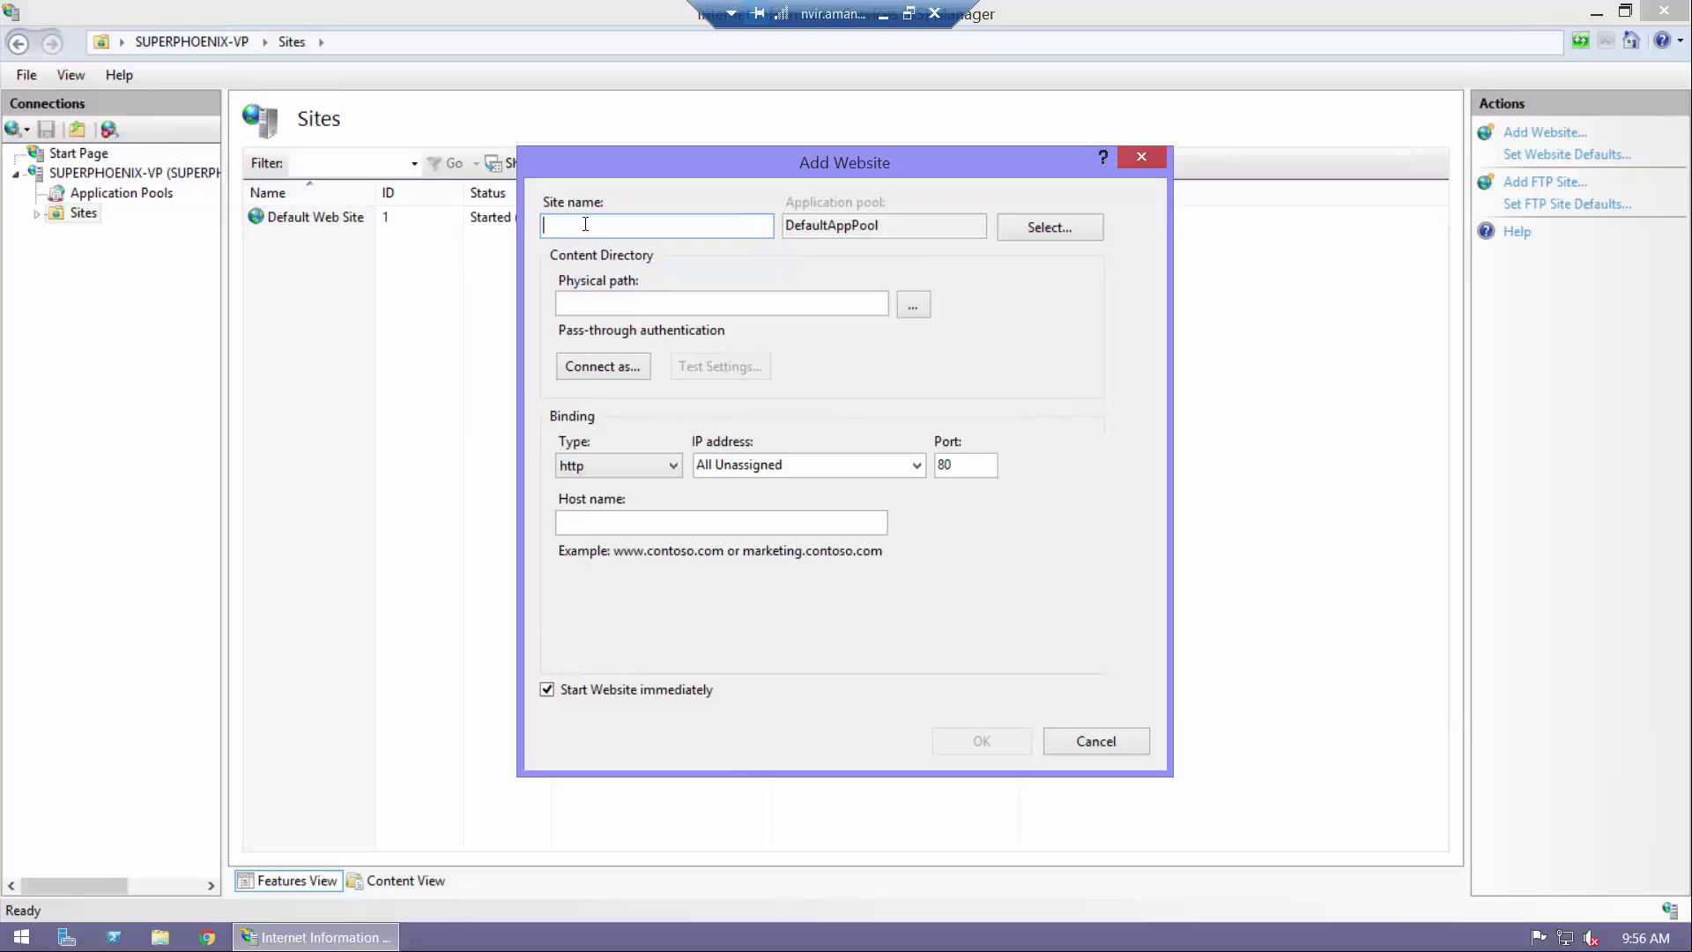
text(www.ajvpn.xyz)
click(912, 308)
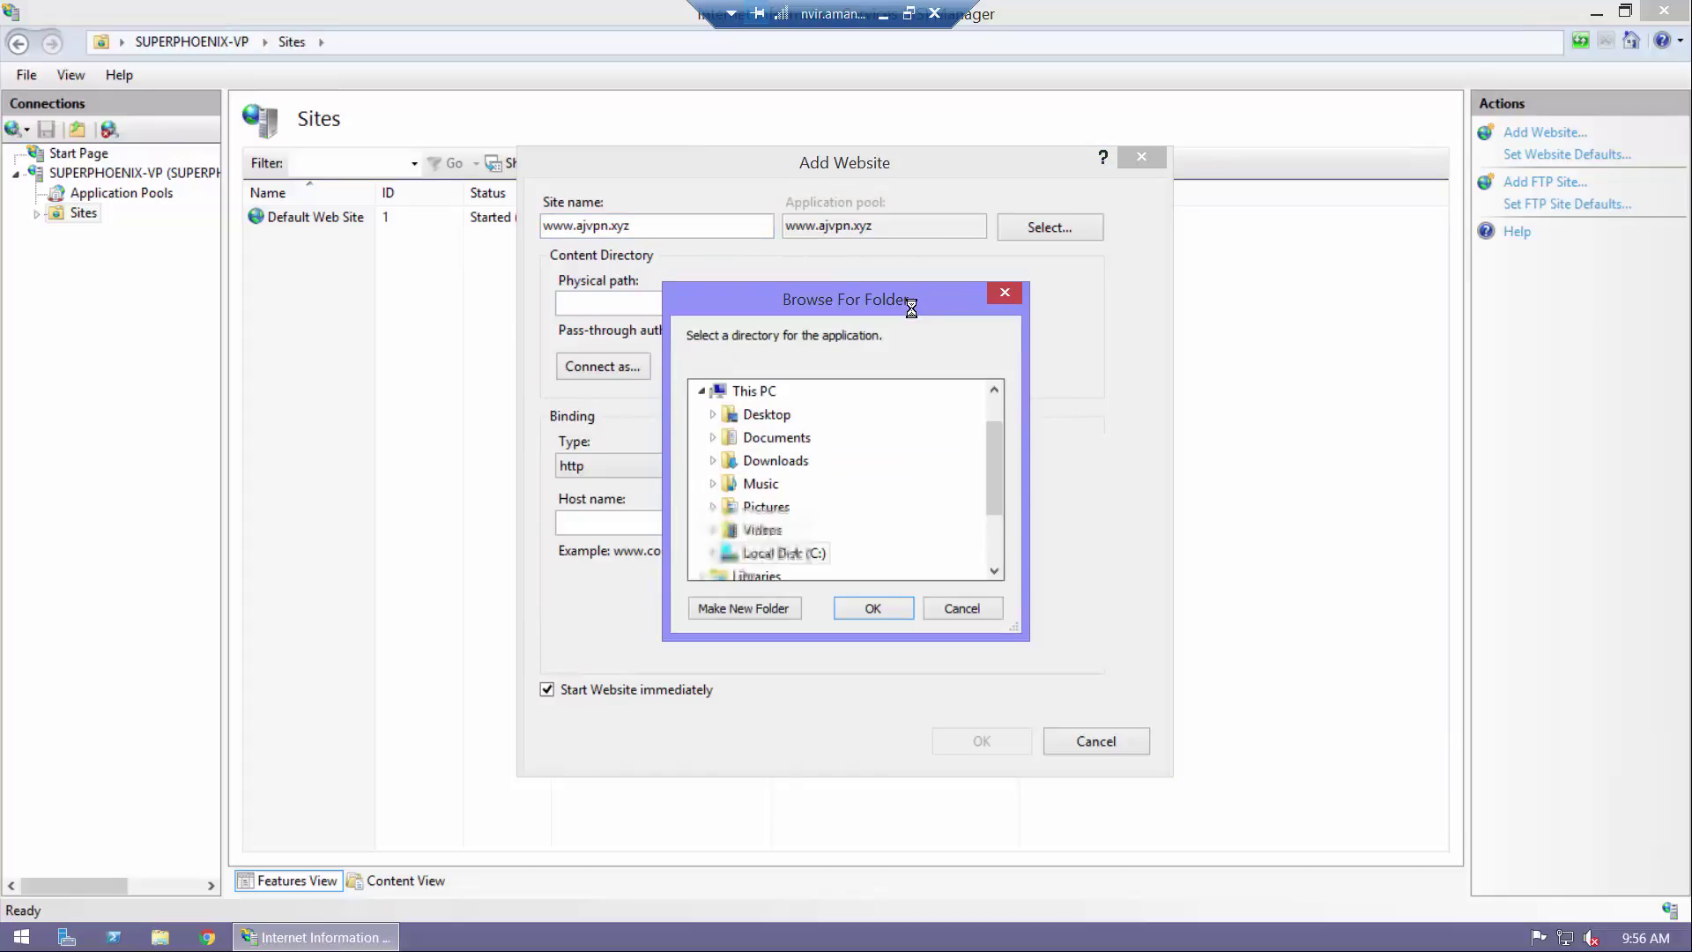
click(713, 552)
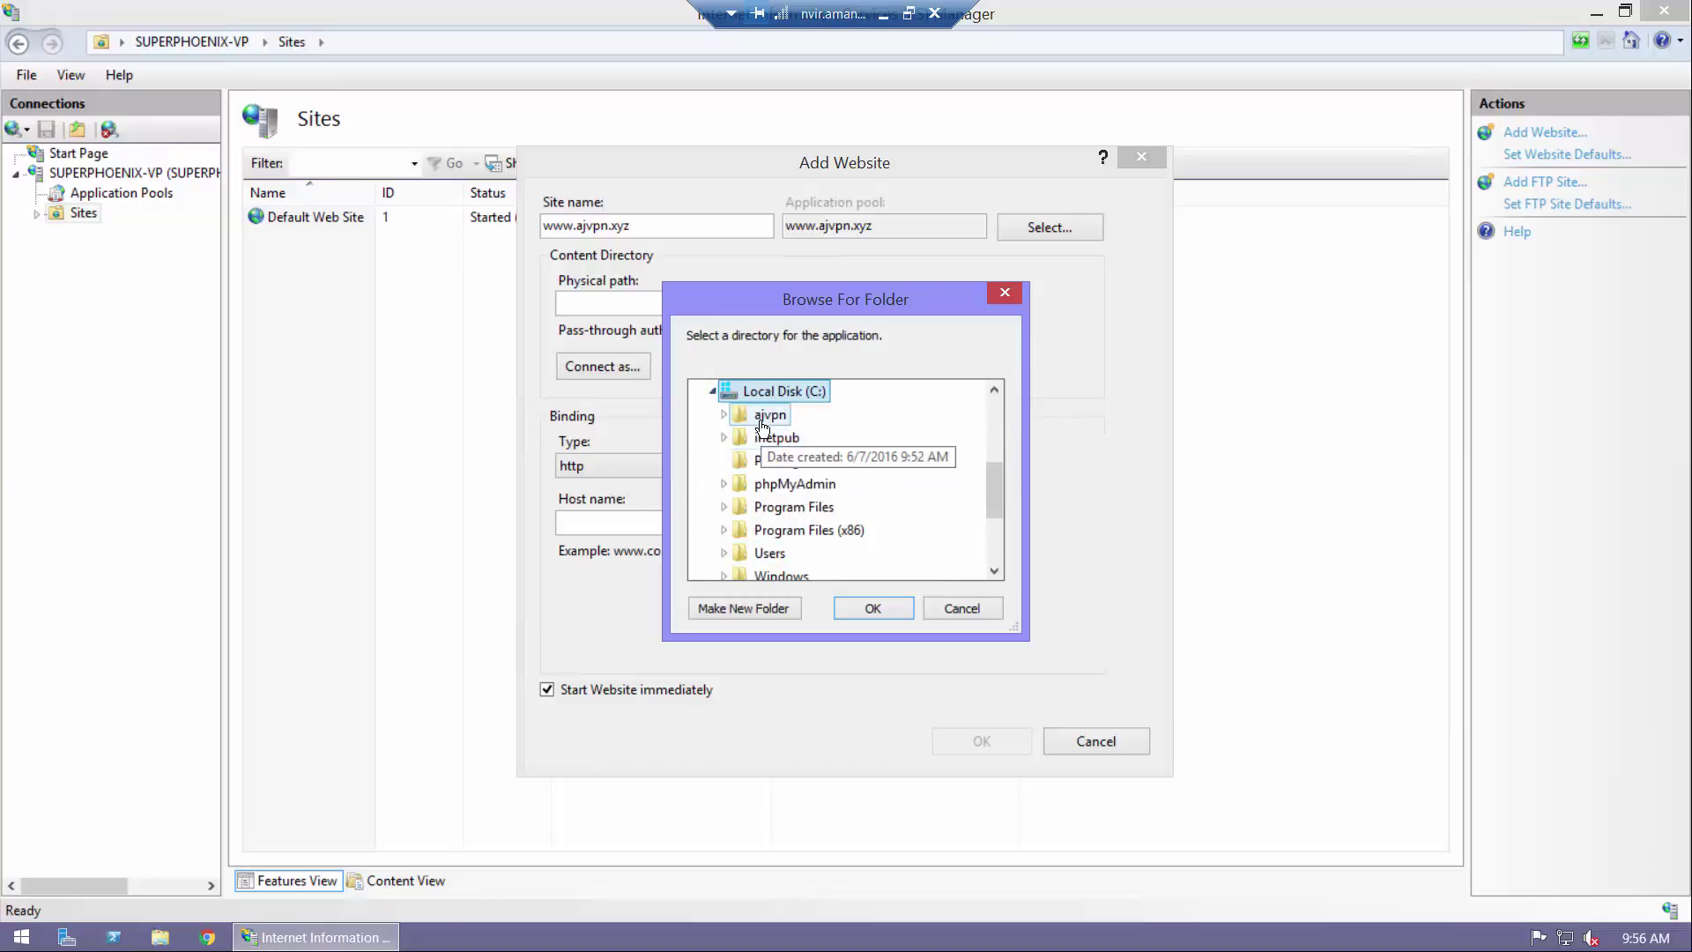
click(763, 422)
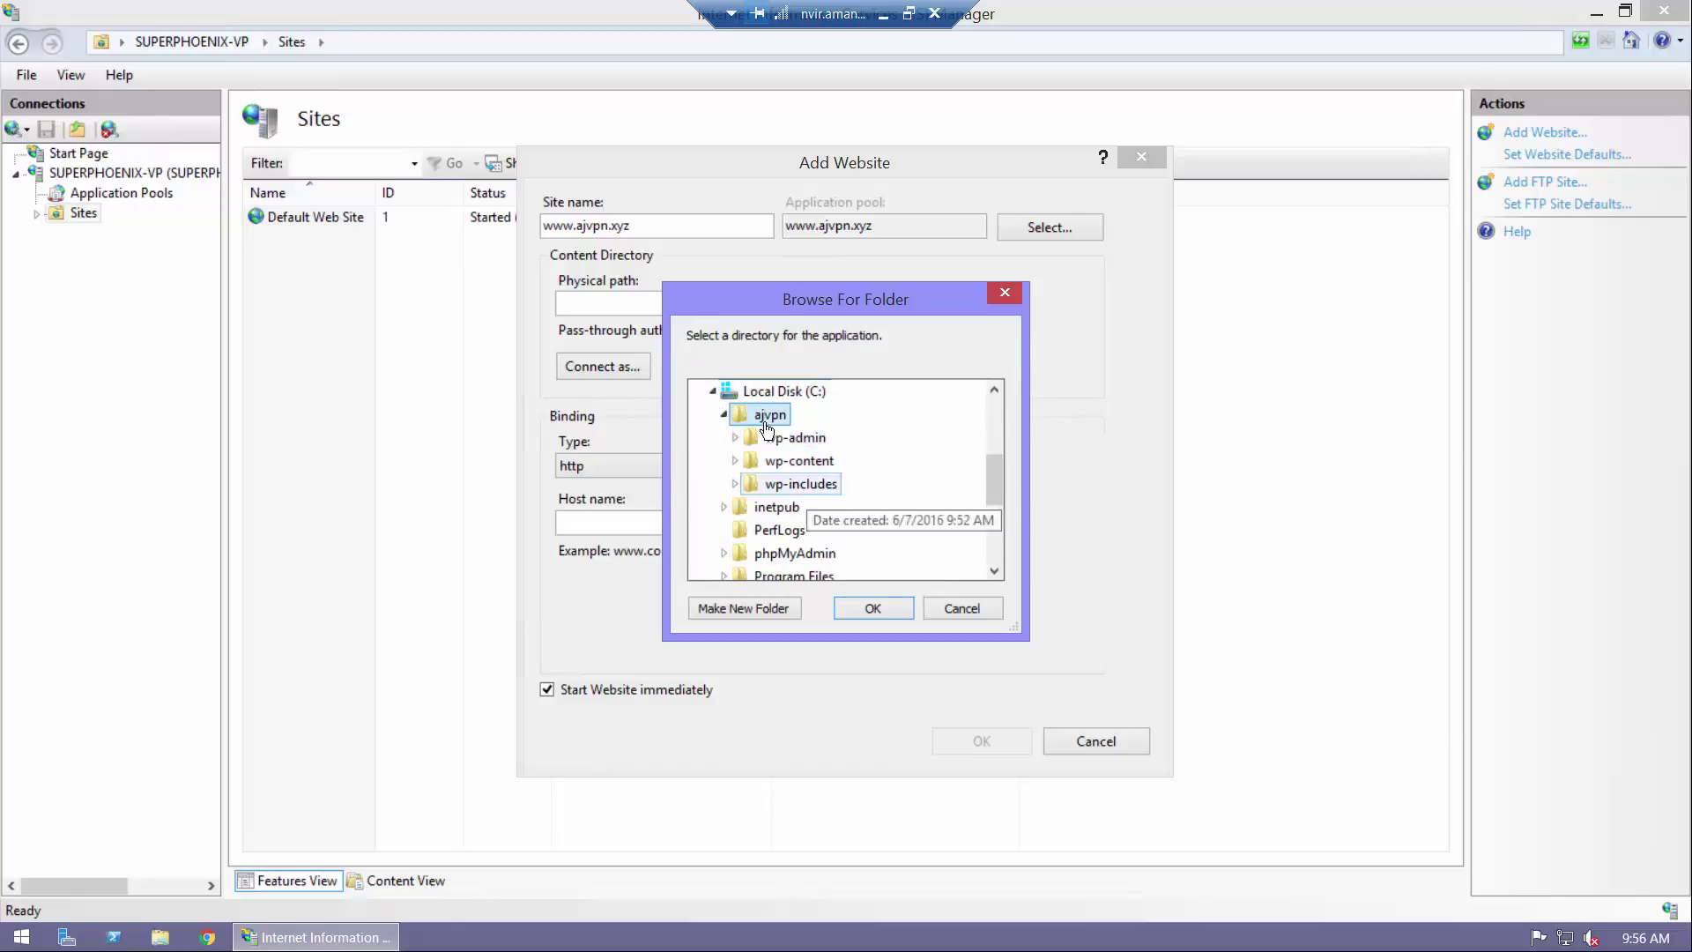
click(869, 608)
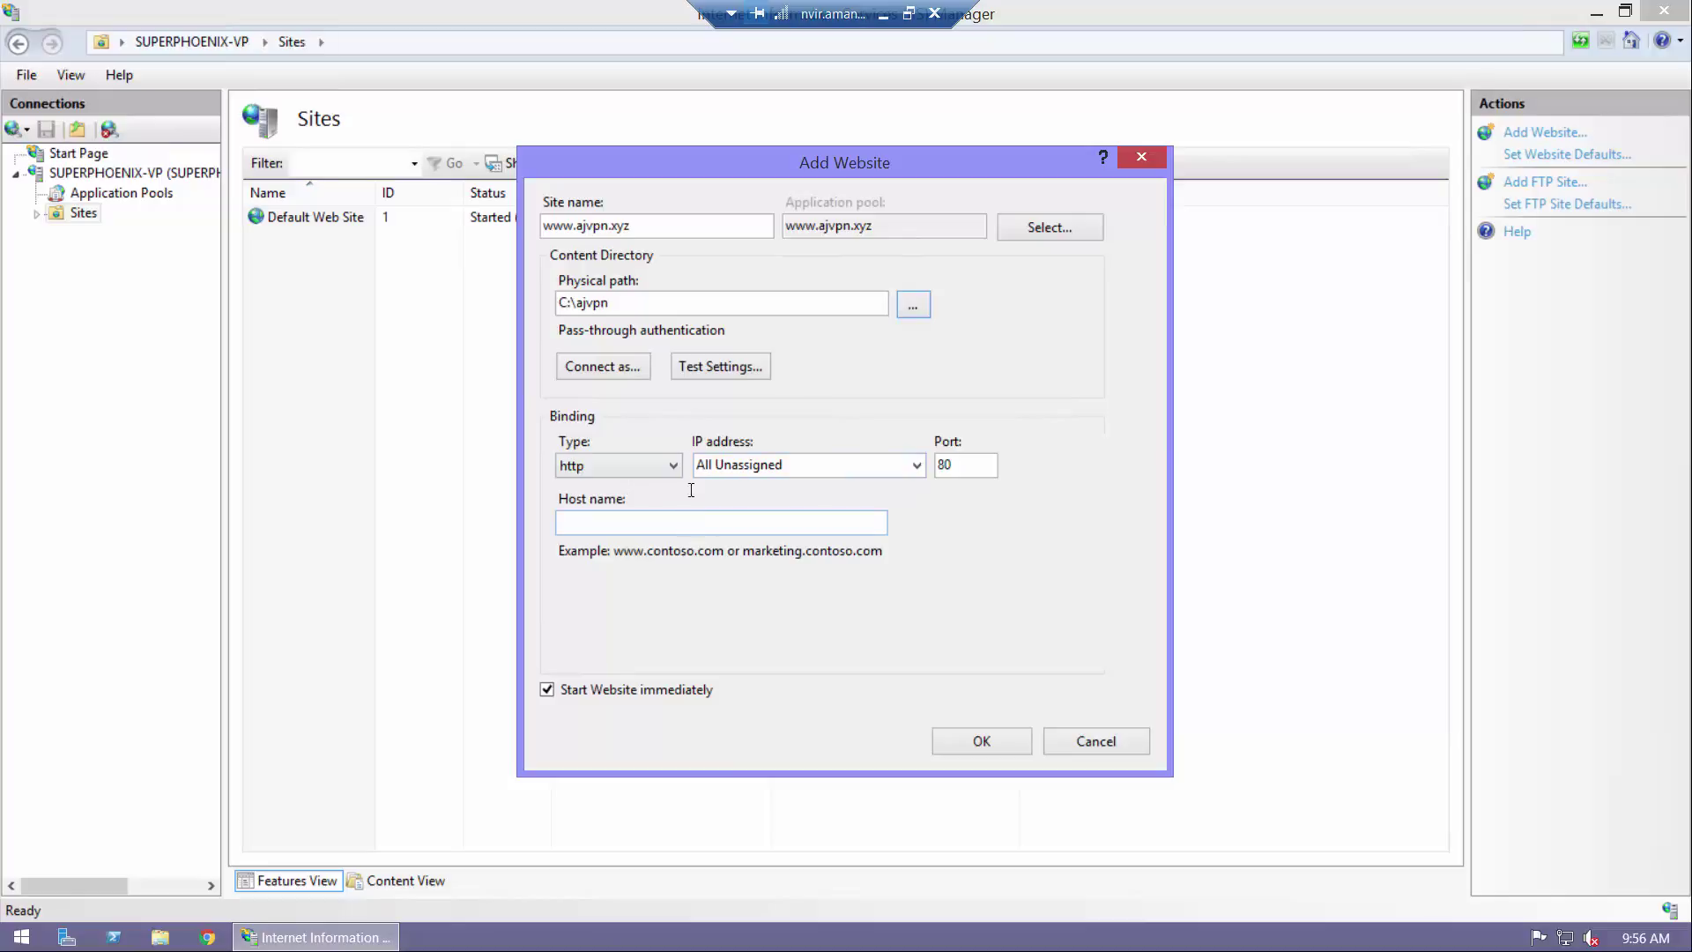
click(642, 223)
double_click(643, 223)
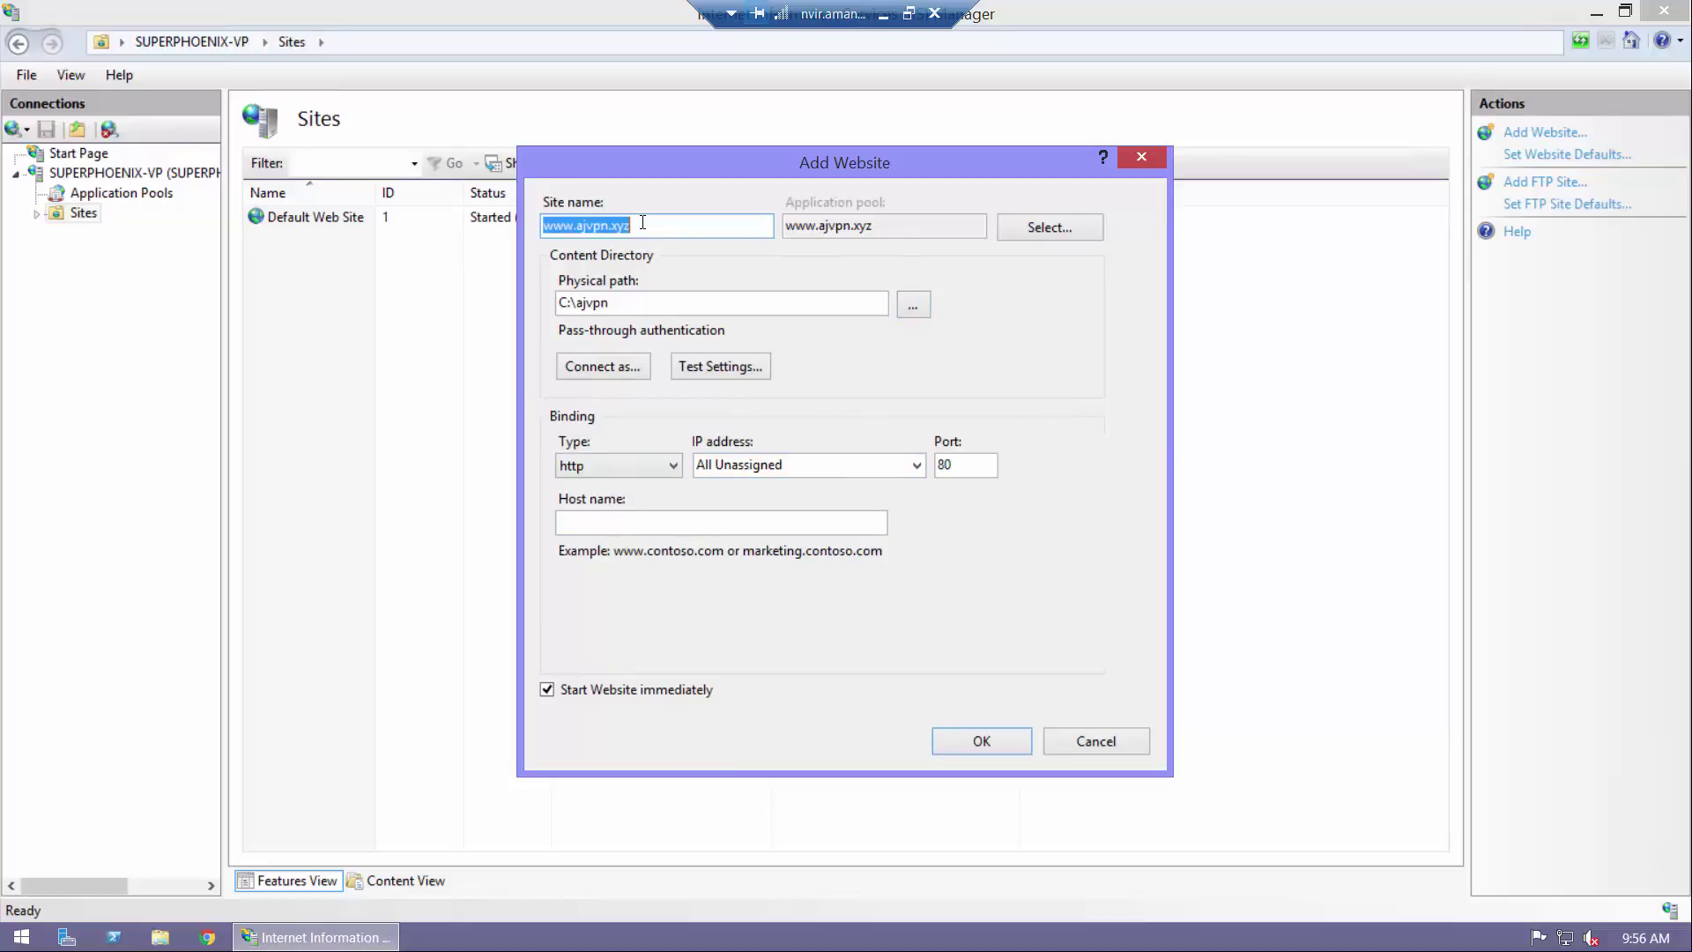
click(594, 523)
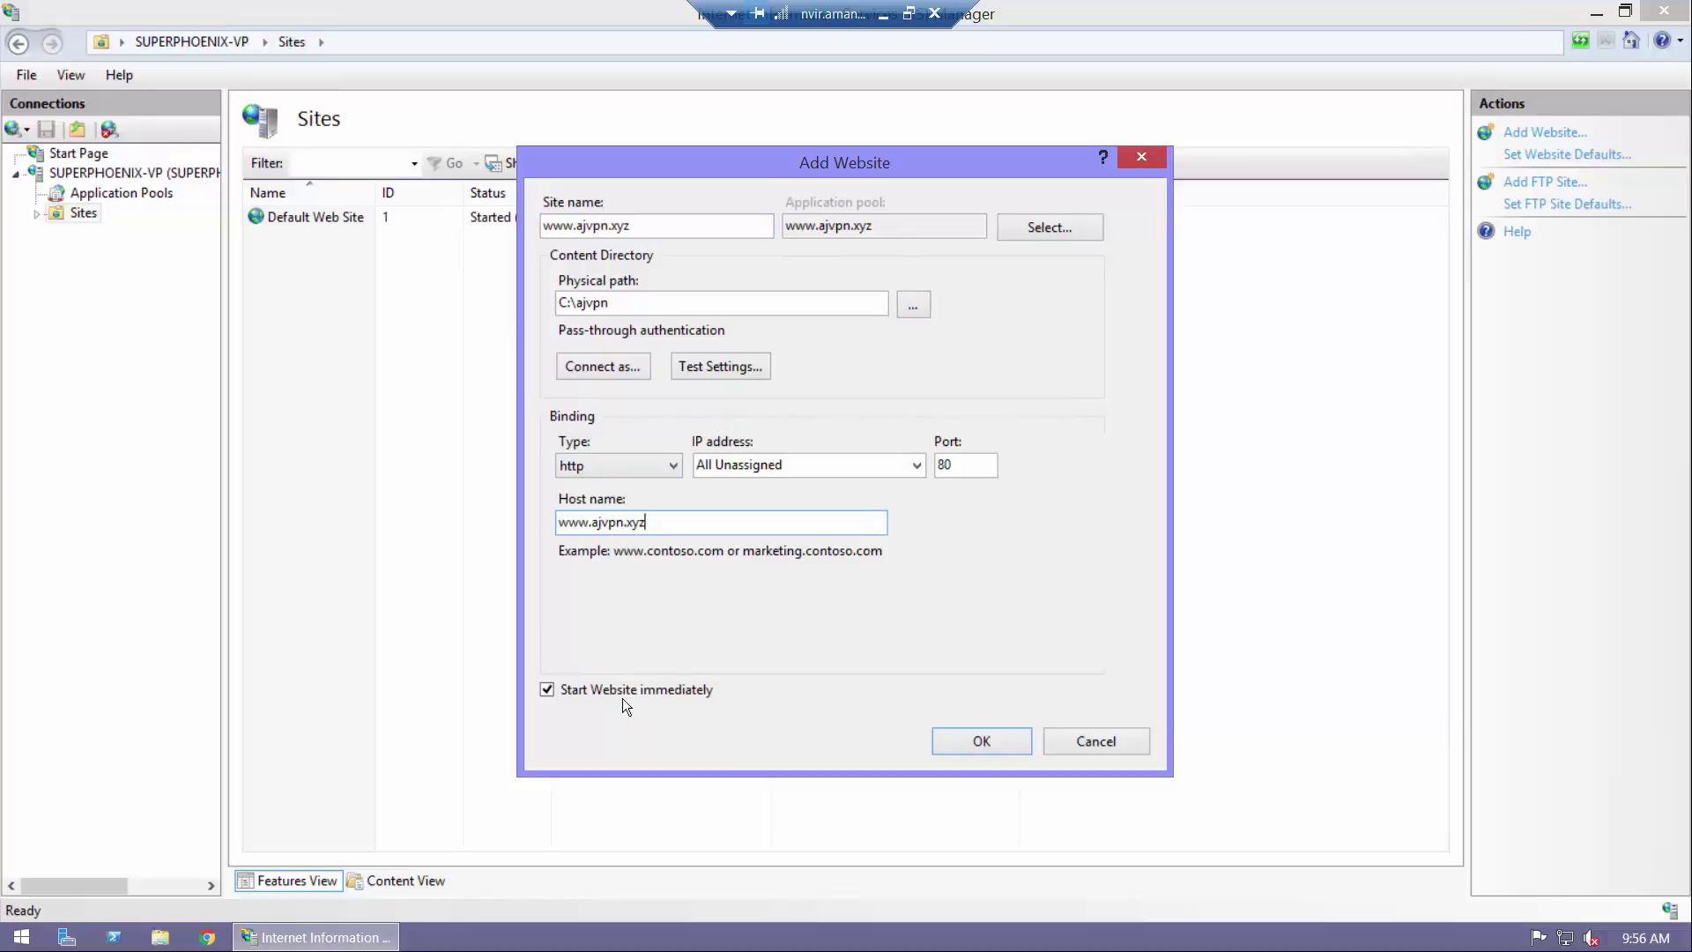
click(652, 693)
click(964, 741)
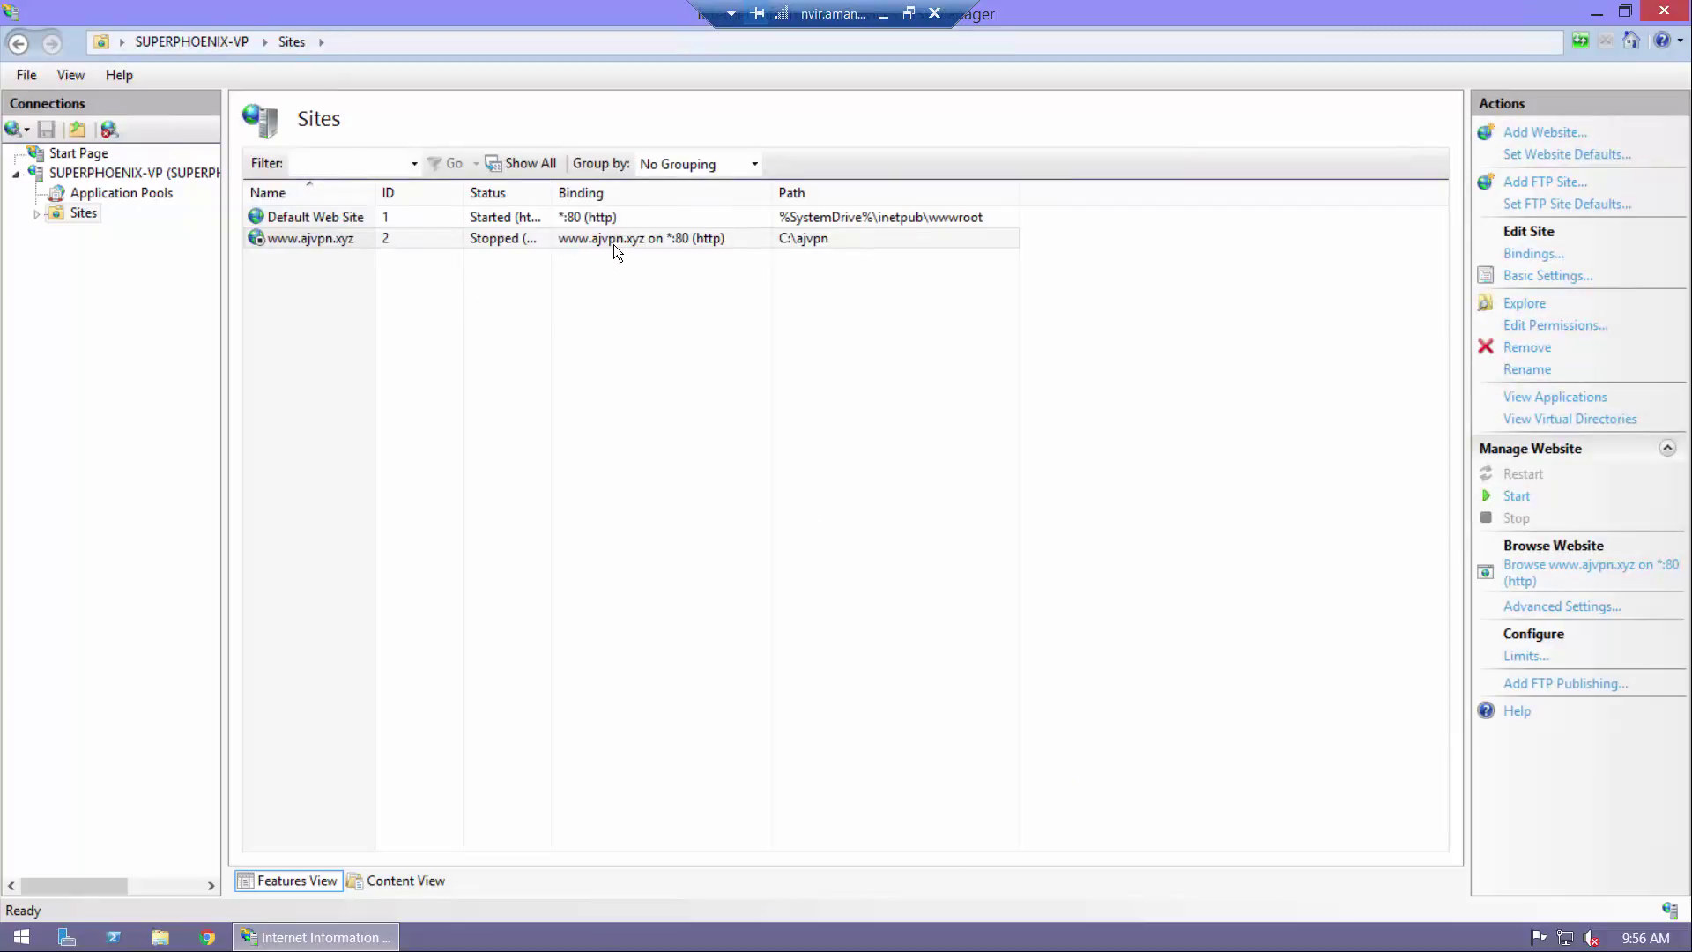
click(615, 246)
click(346, 324)
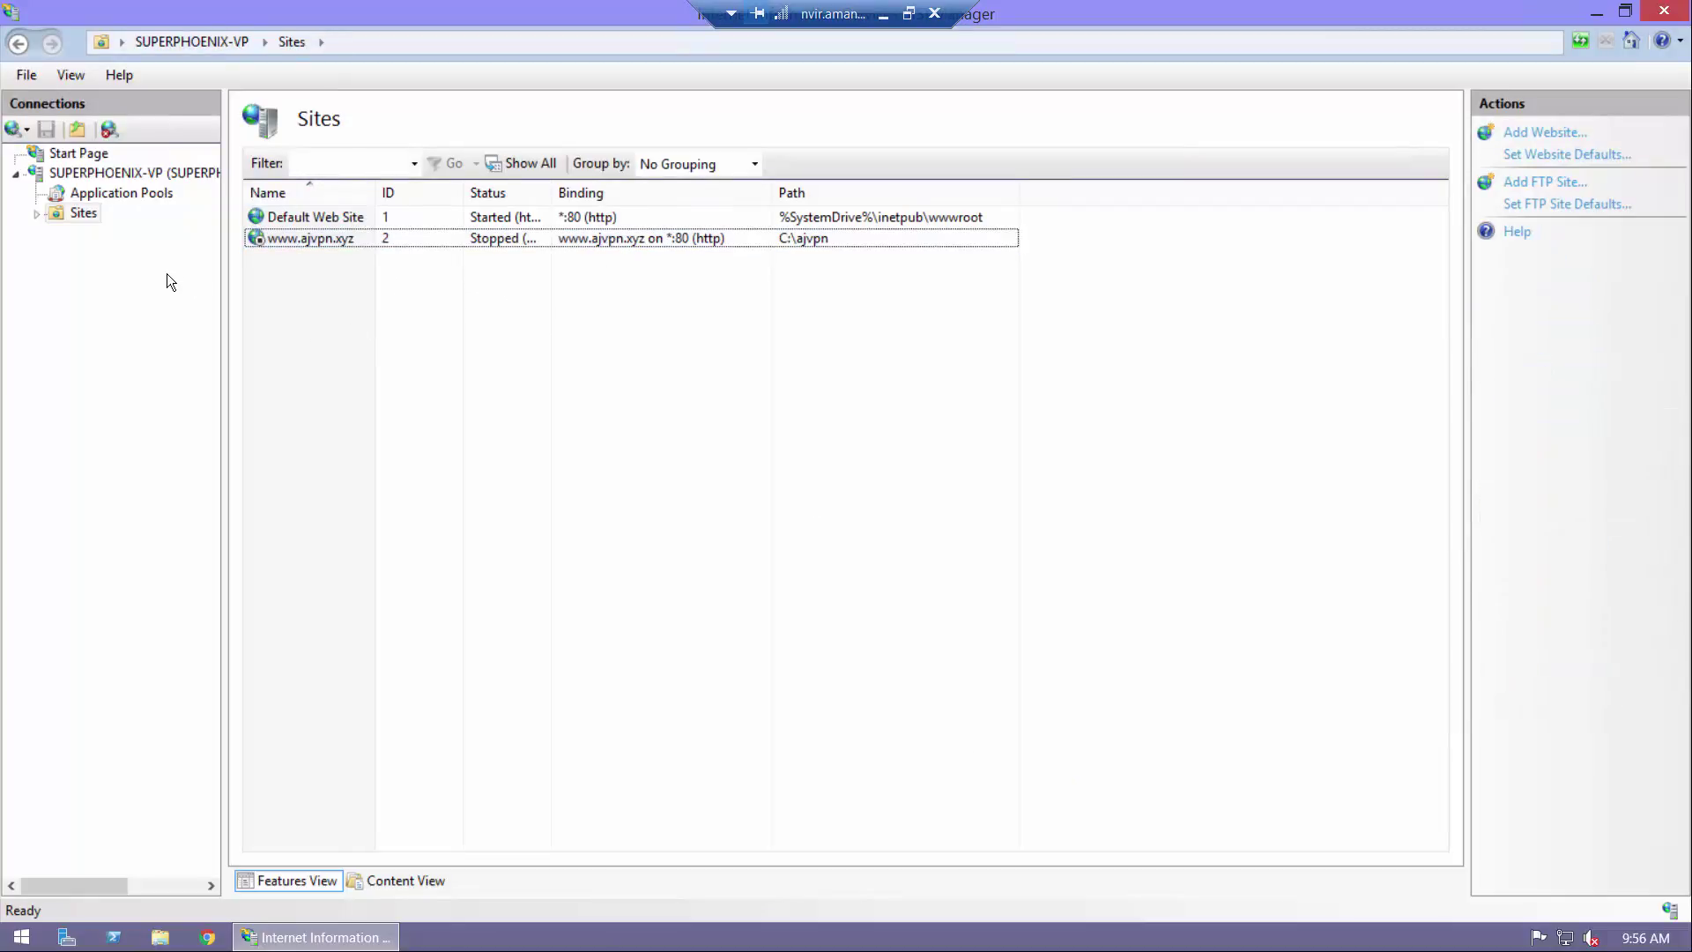
click(1595, 12)
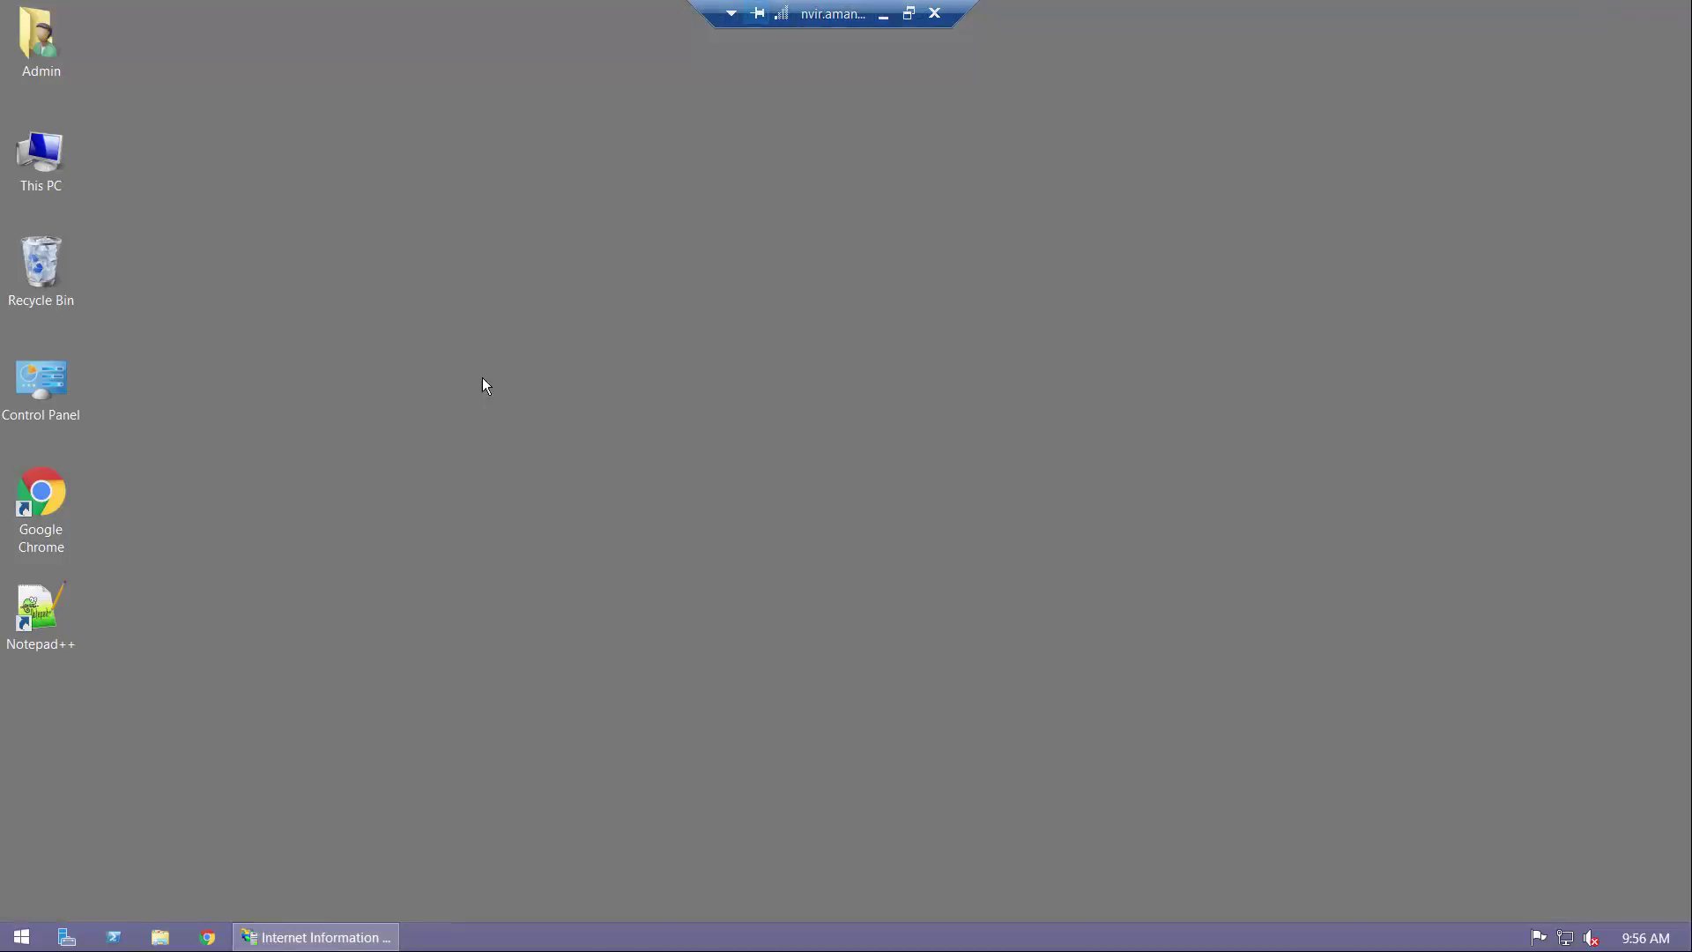
Run mysql-installer-community-5.7.13.0 from Downloads, allowing it past the security warning.
double_click(57, 165)
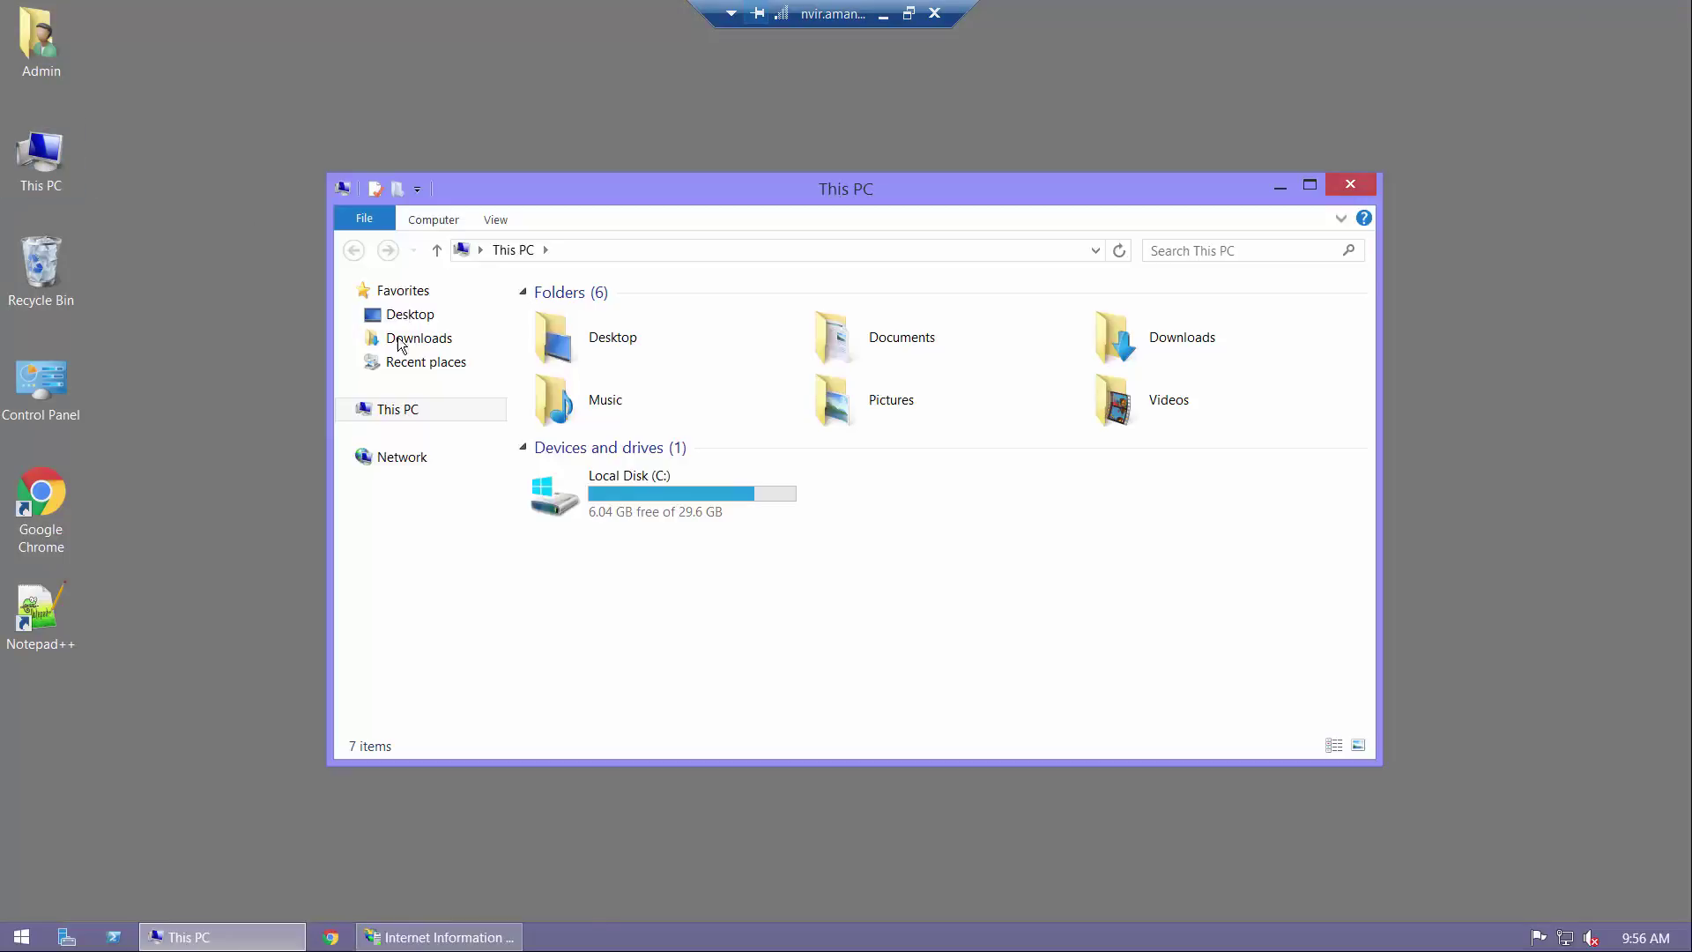
click(406, 339)
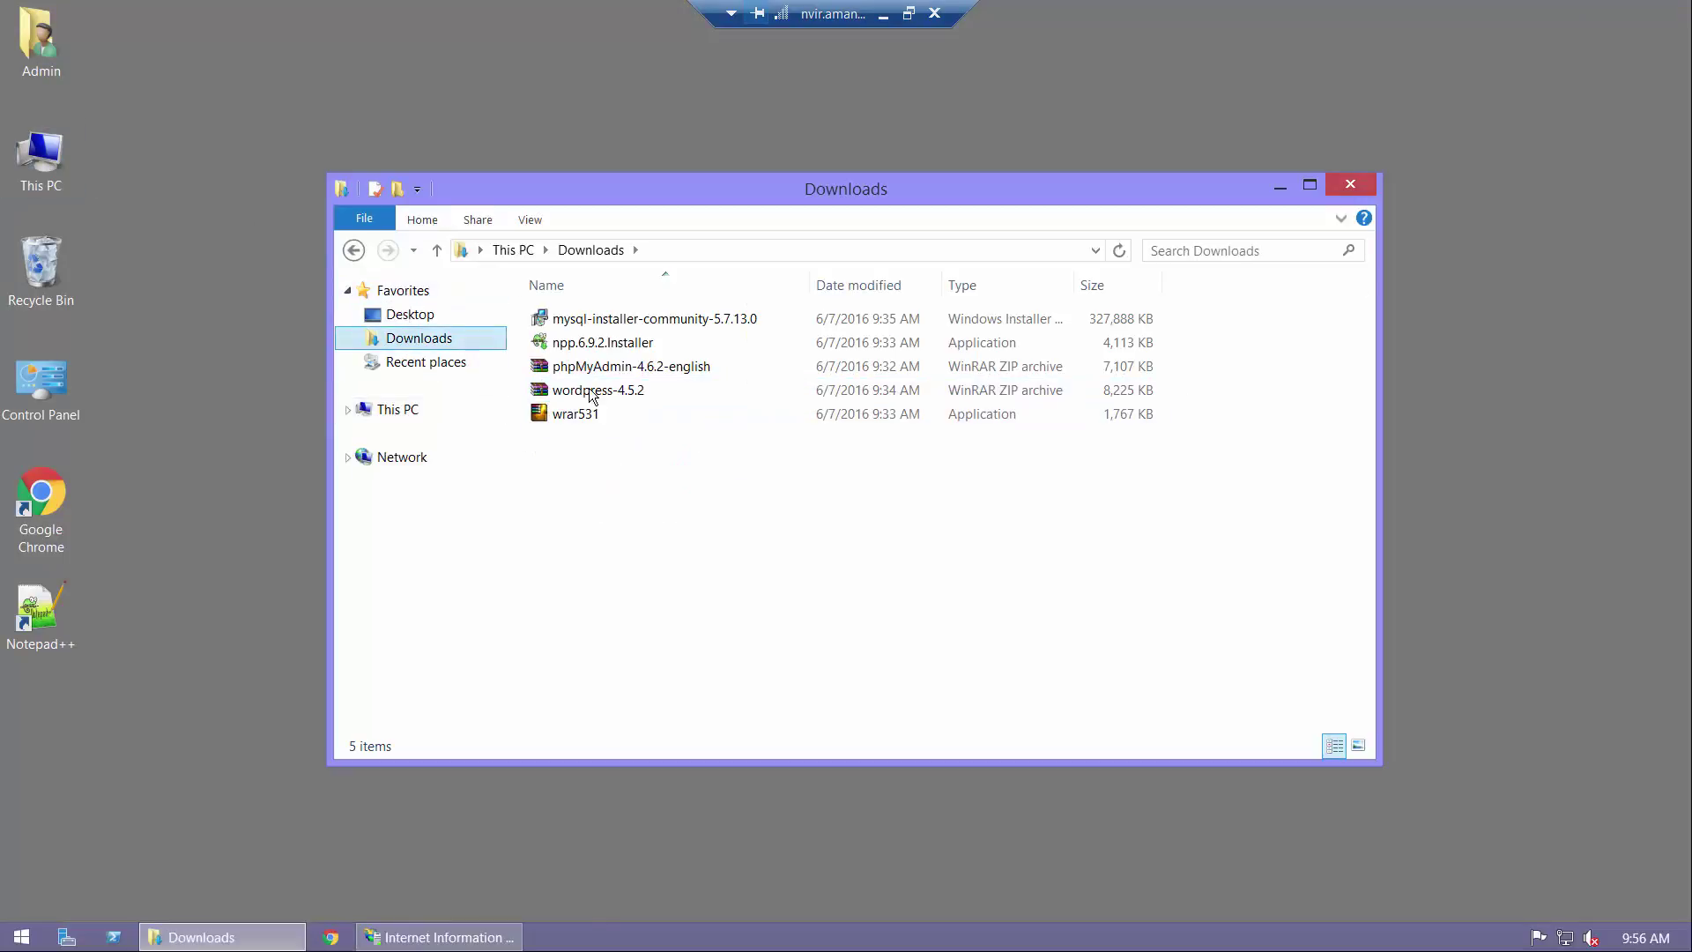
click(621, 318)
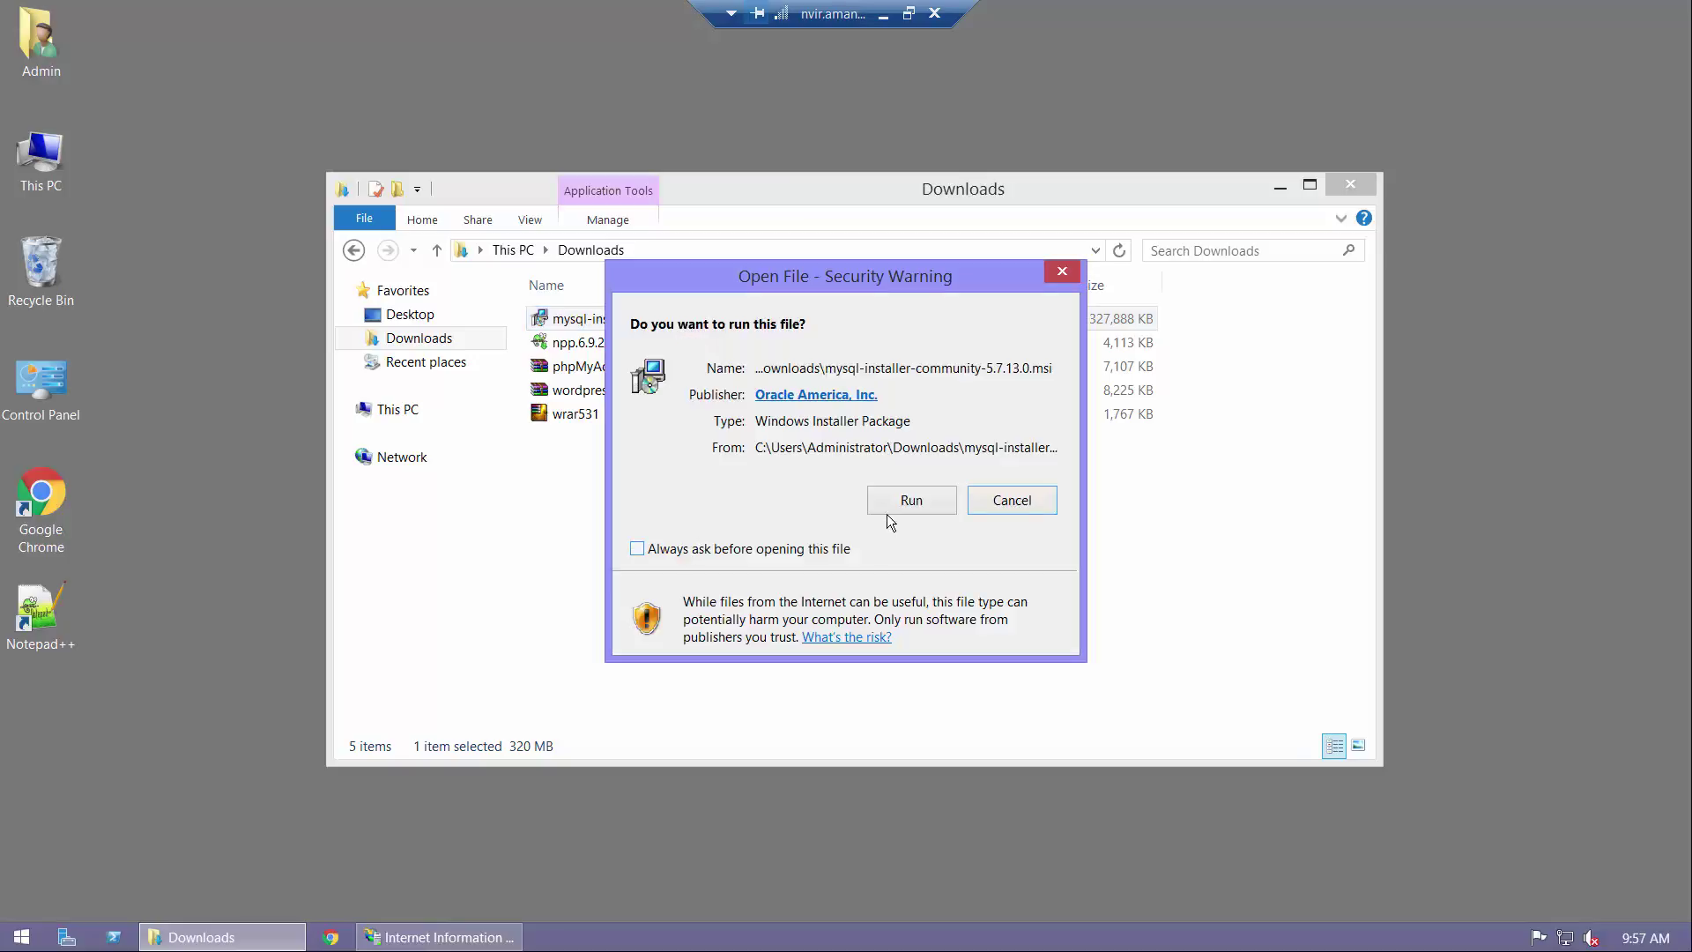
click(896, 505)
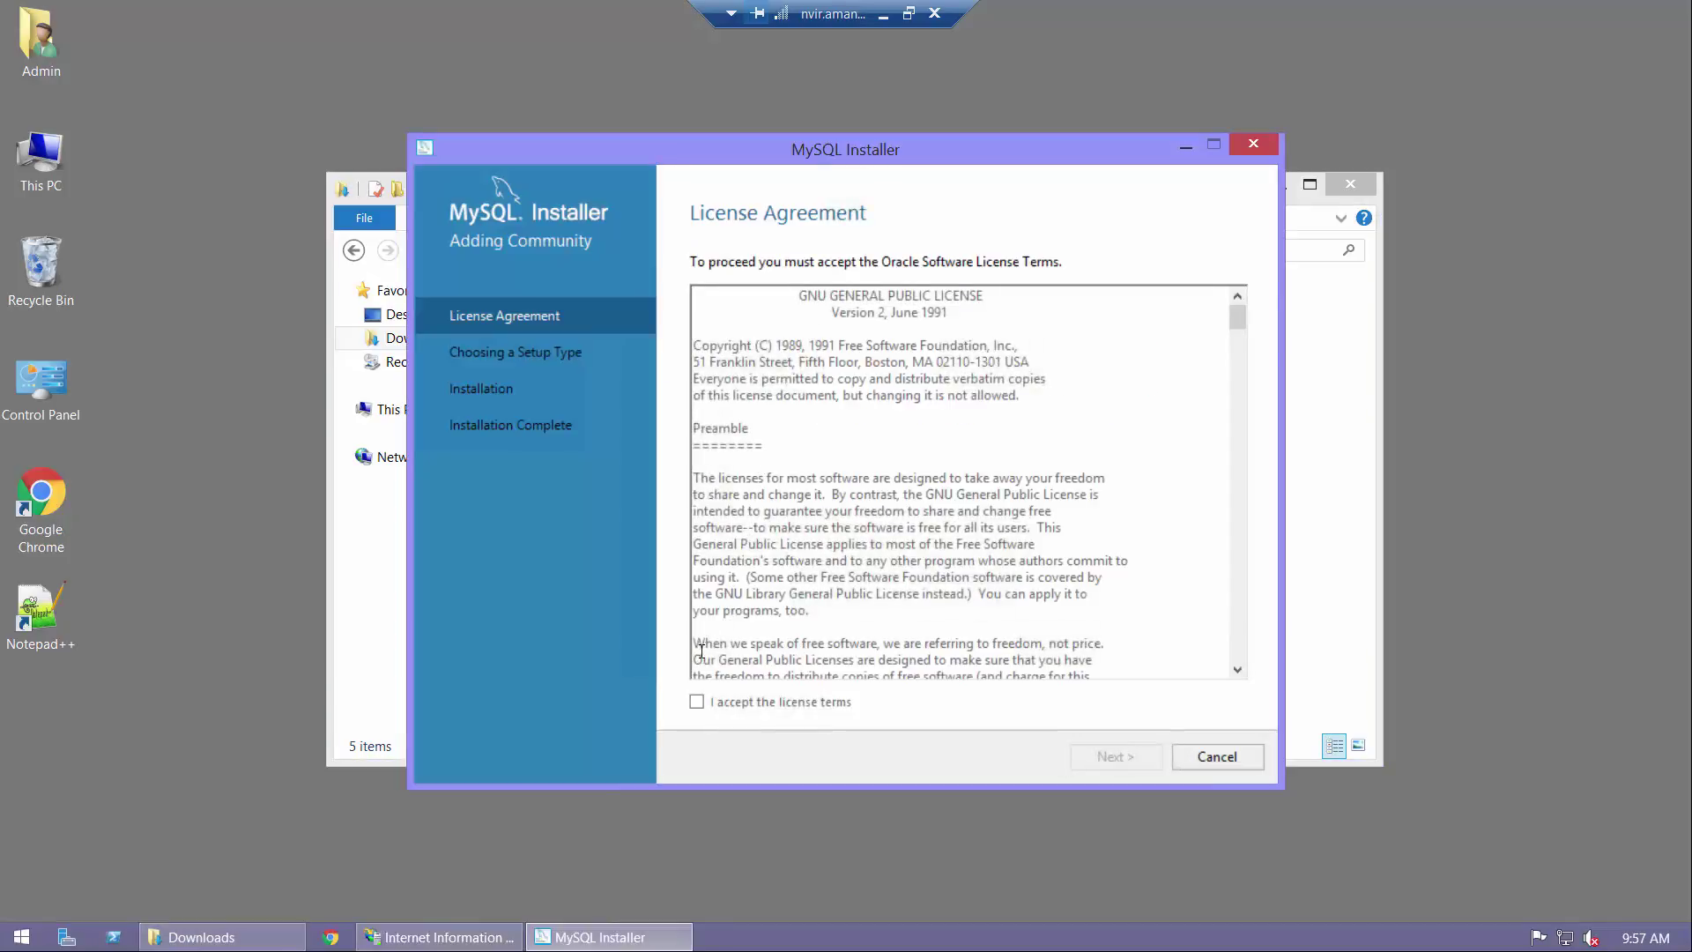
Accept the MySQL license terms and keep the Developer Default setup type.
click(696, 702)
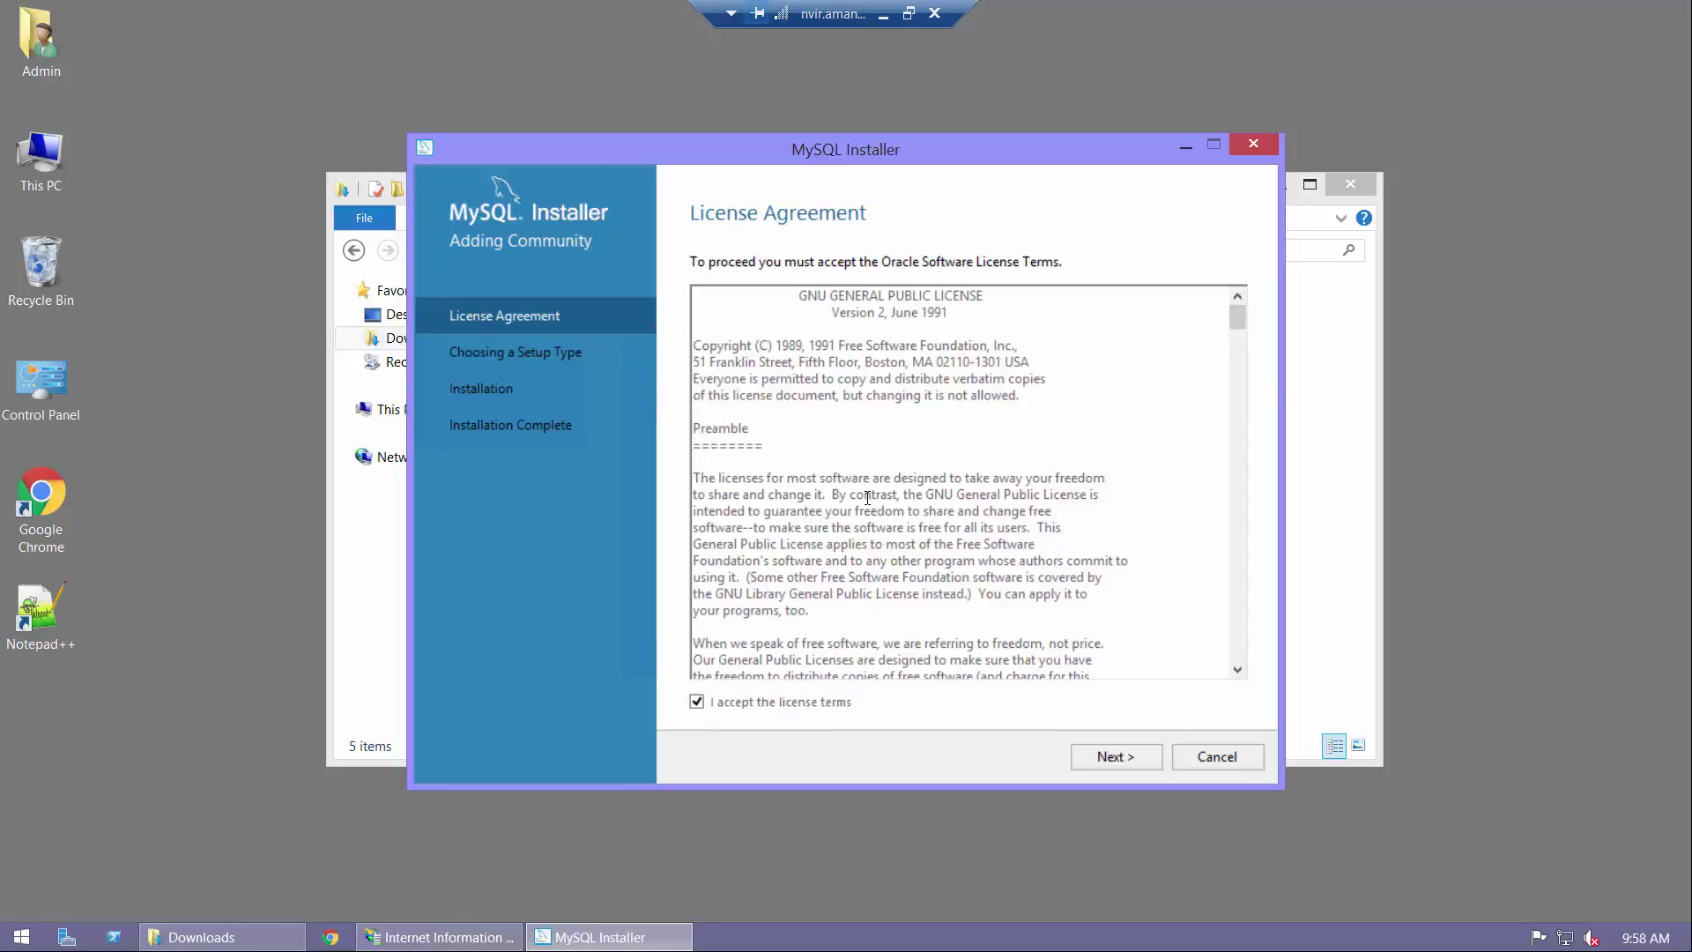
click(1118, 761)
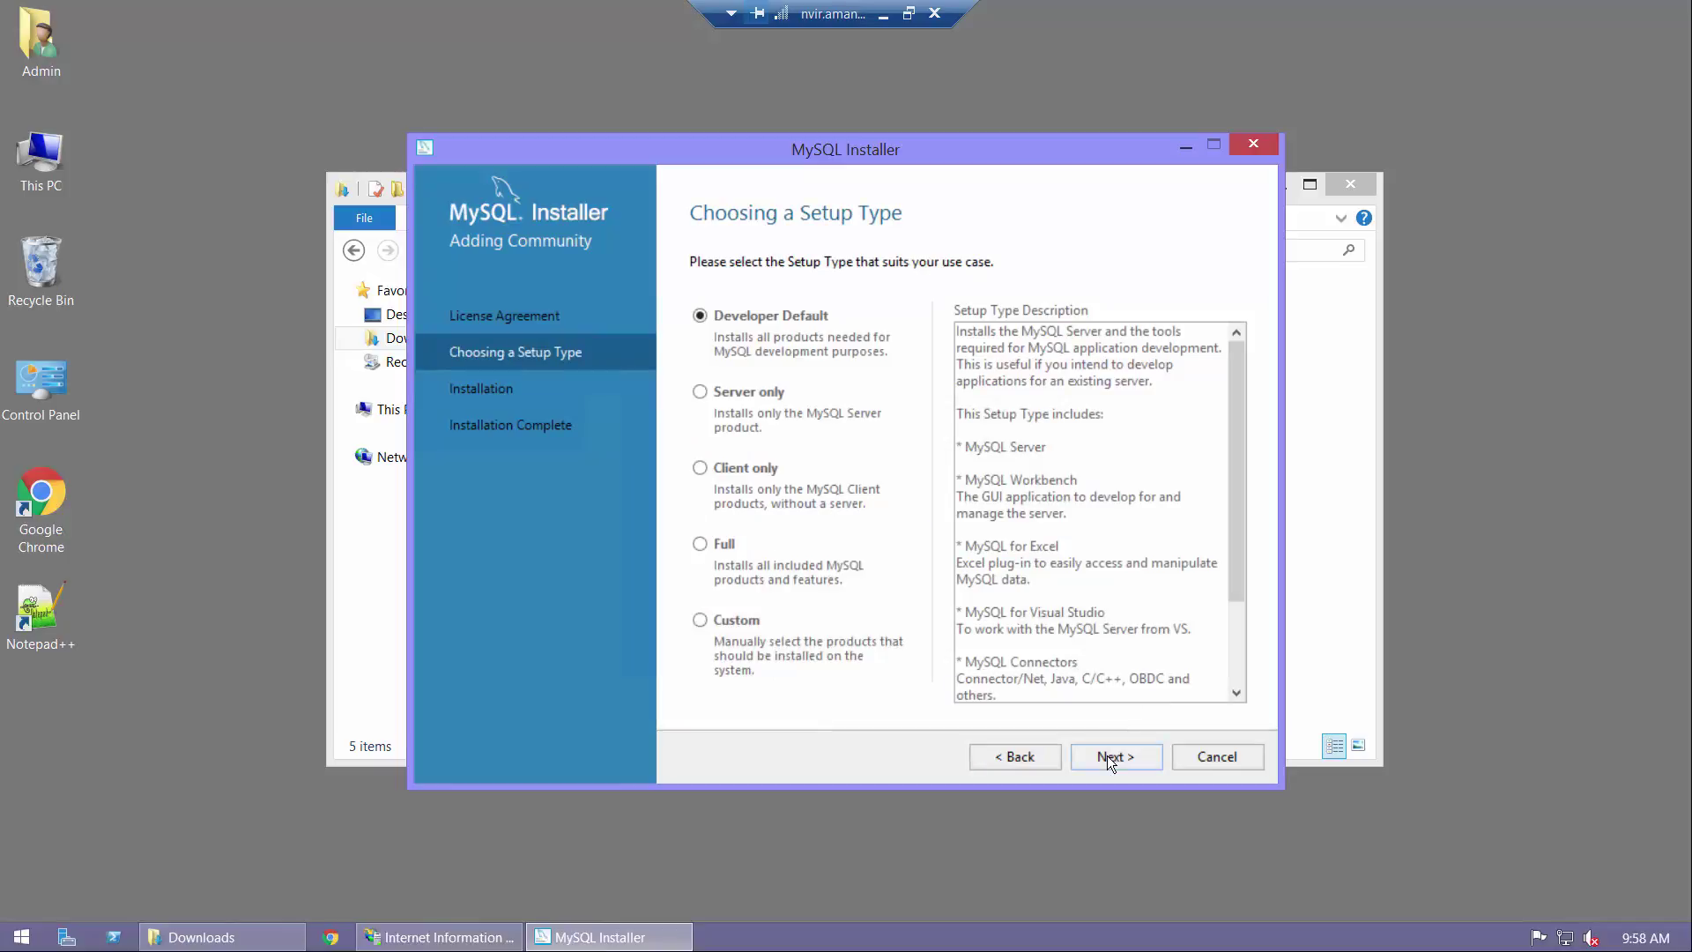
click(1115, 756)
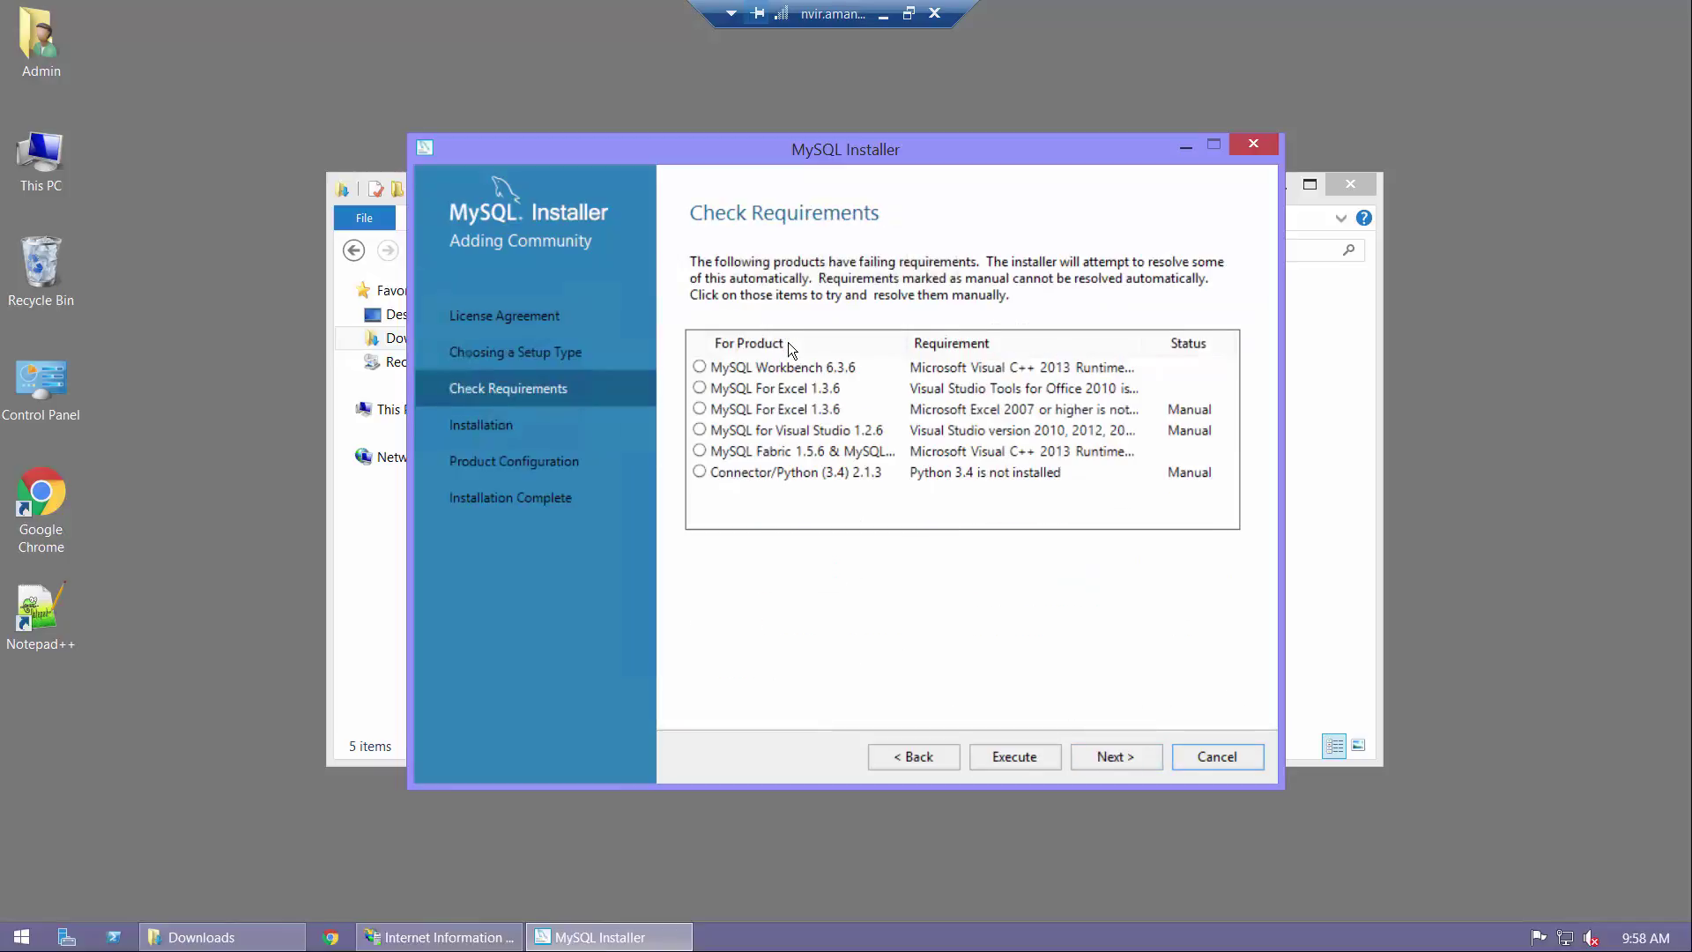
Proceed despite unmet requirements and install the products, reaching MySQL Server 5.7.13 configuration.
click(1102, 747)
click(938, 564)
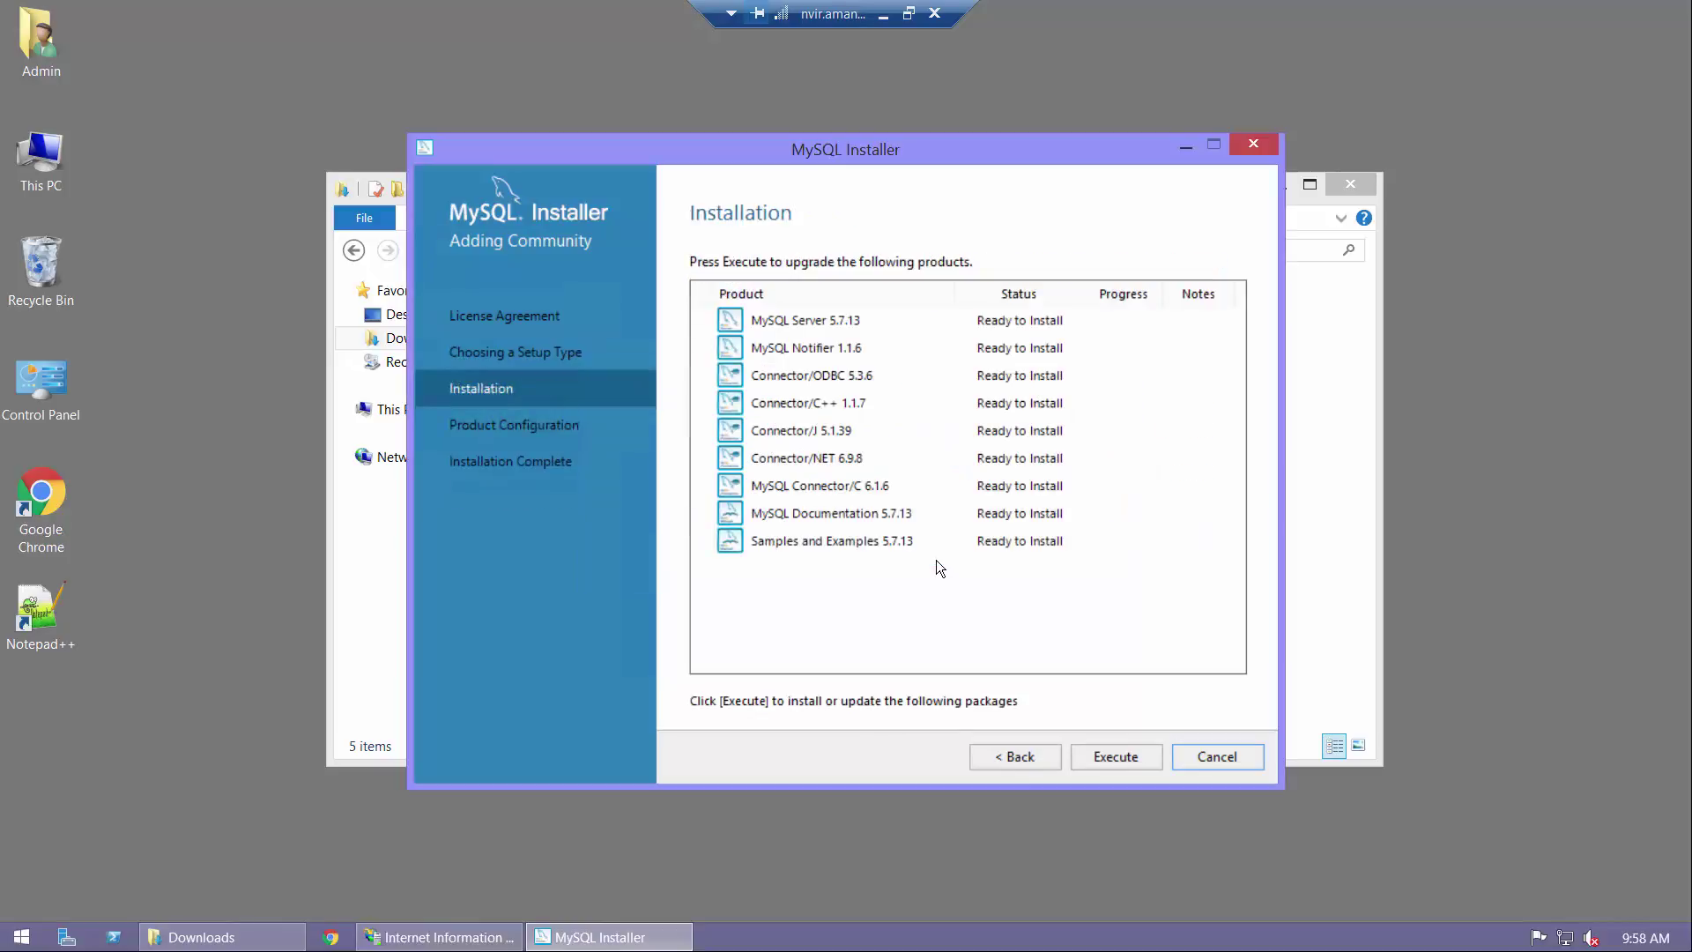
click(1113, 756)
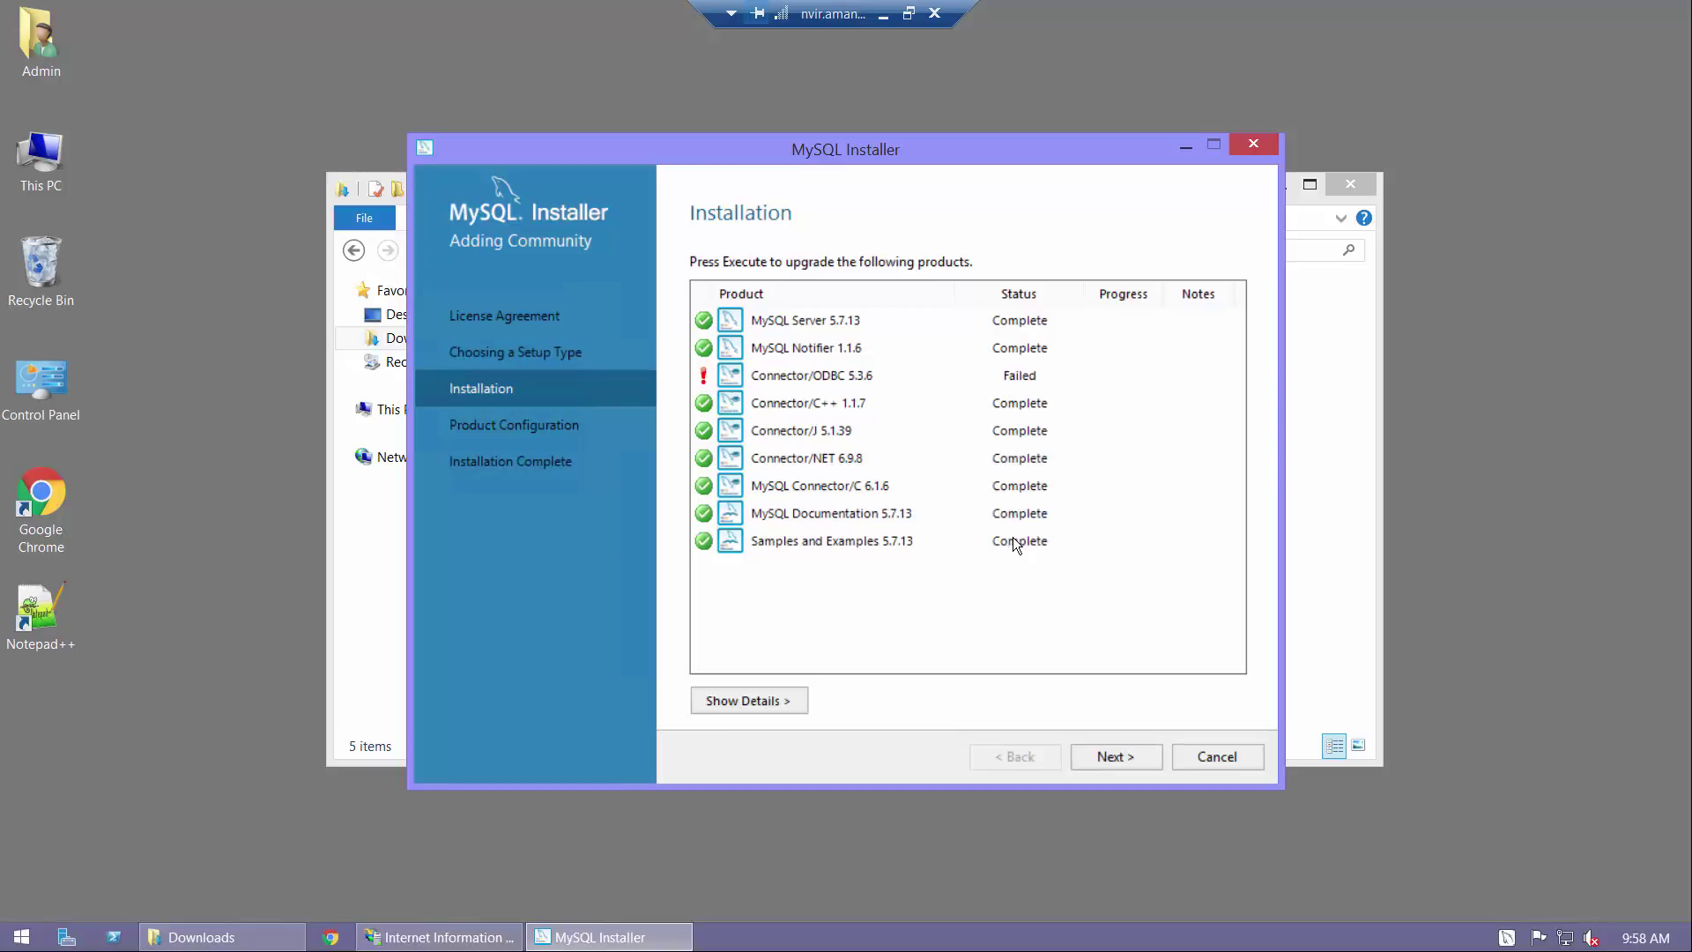
click(1112, 759)
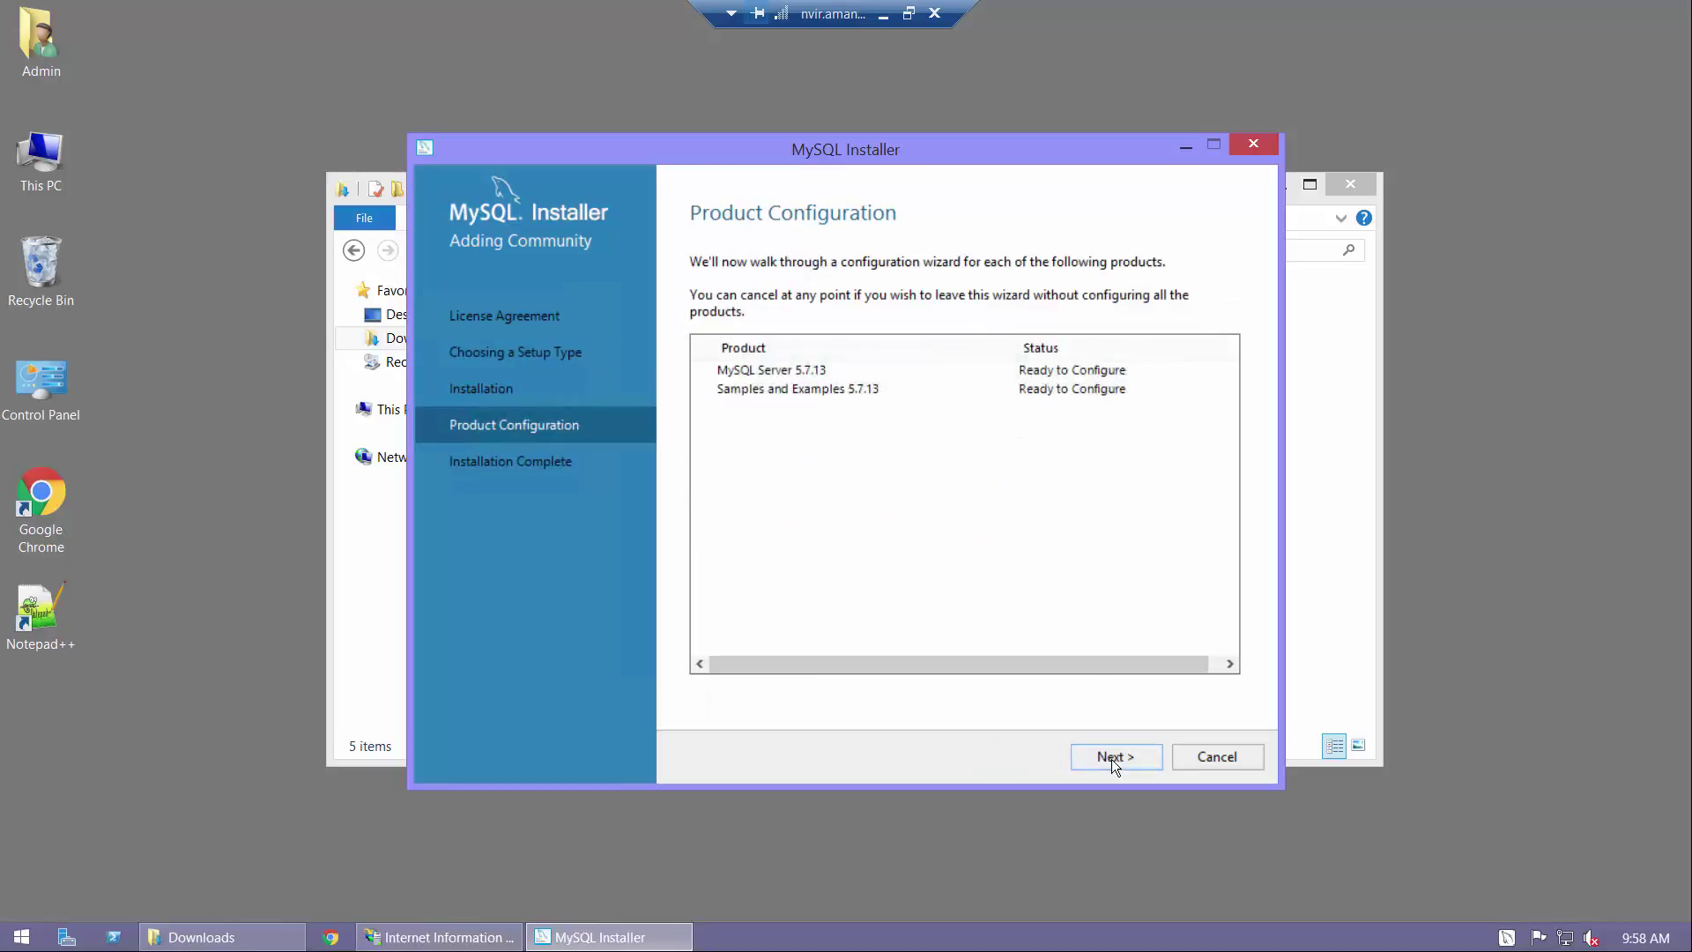
Keep Development Machine with TCP/IP on port 3306 and continue to Accounts and Roles.
click(1114, 756)
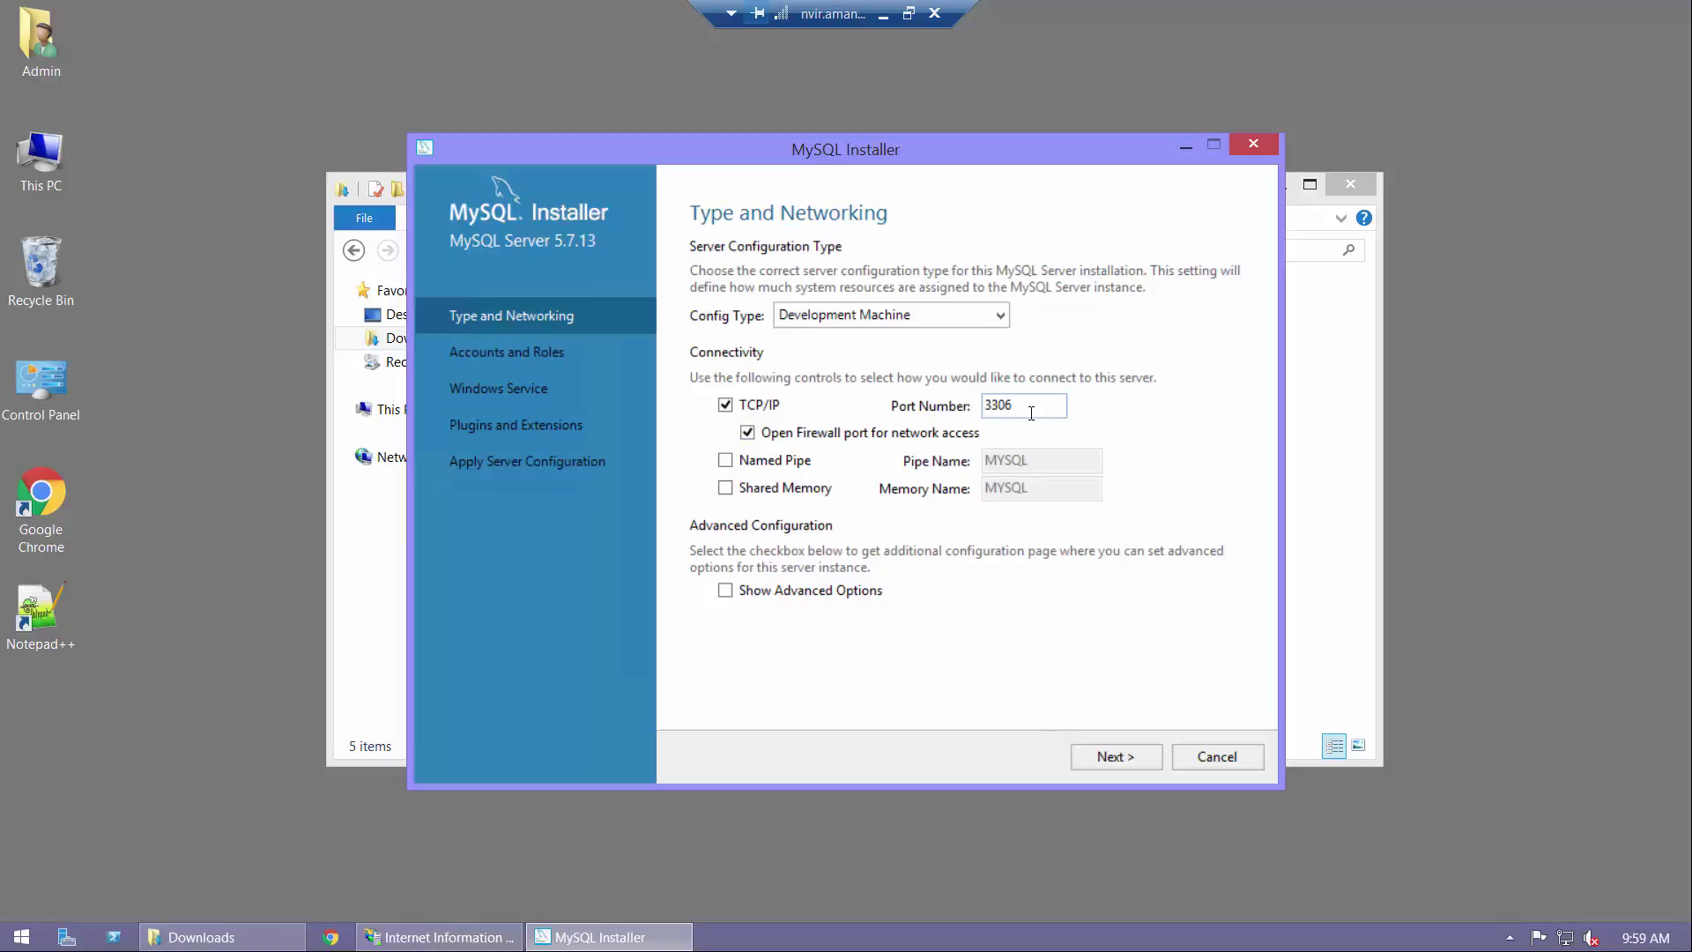
click(1114, 757)
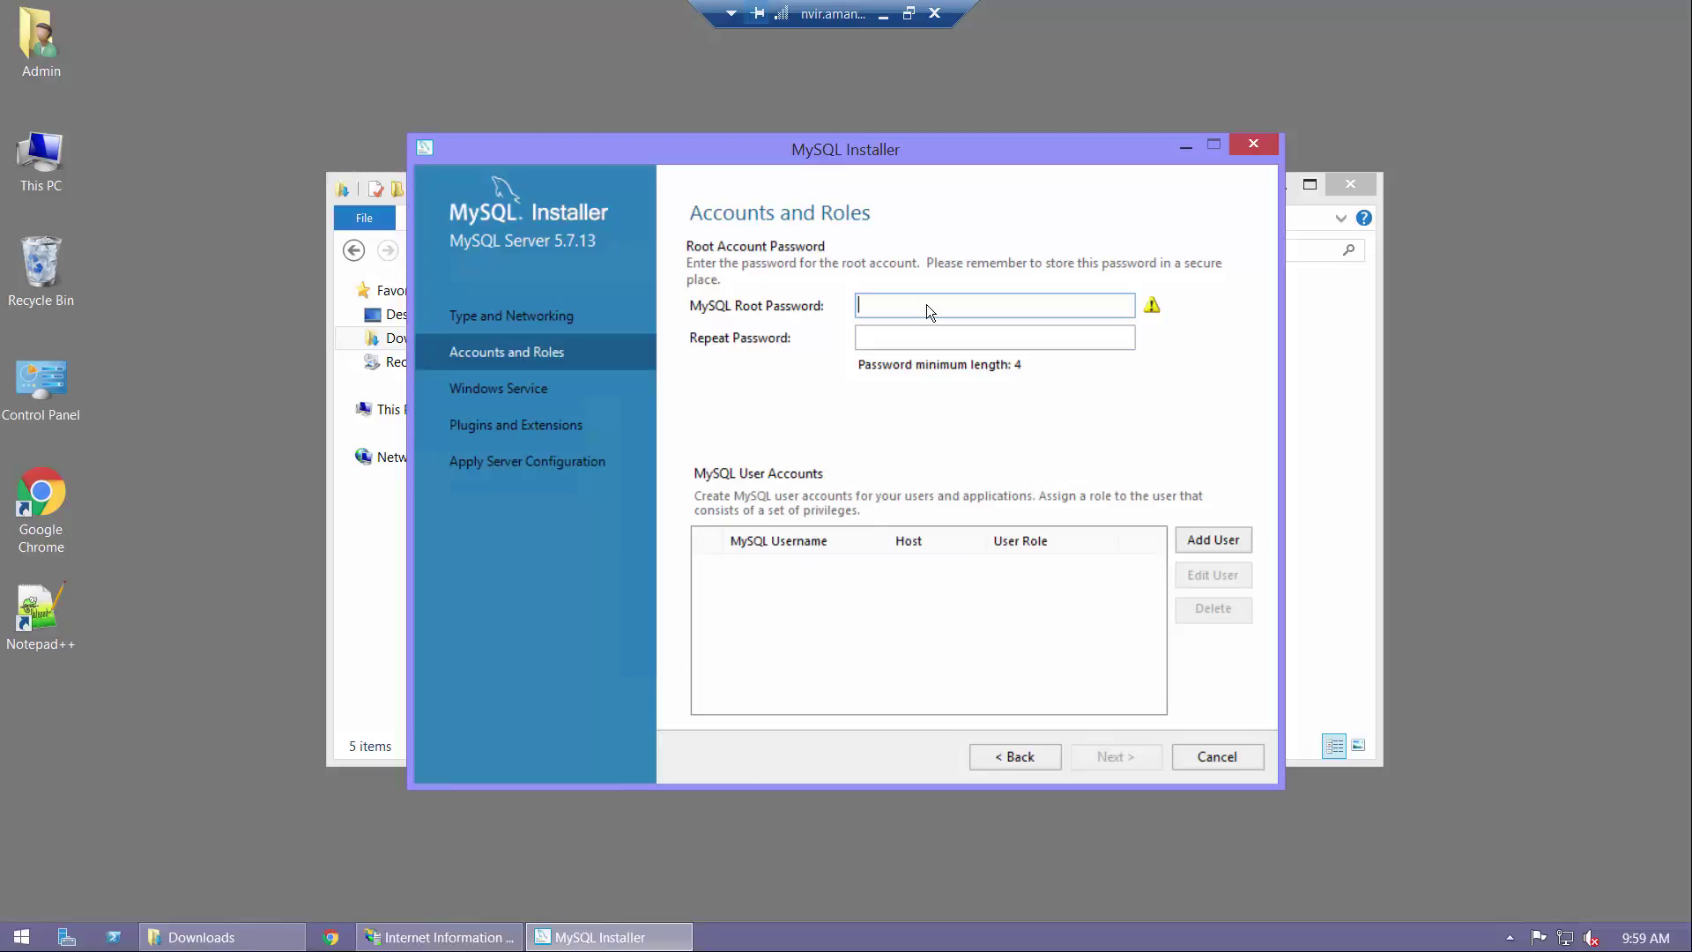
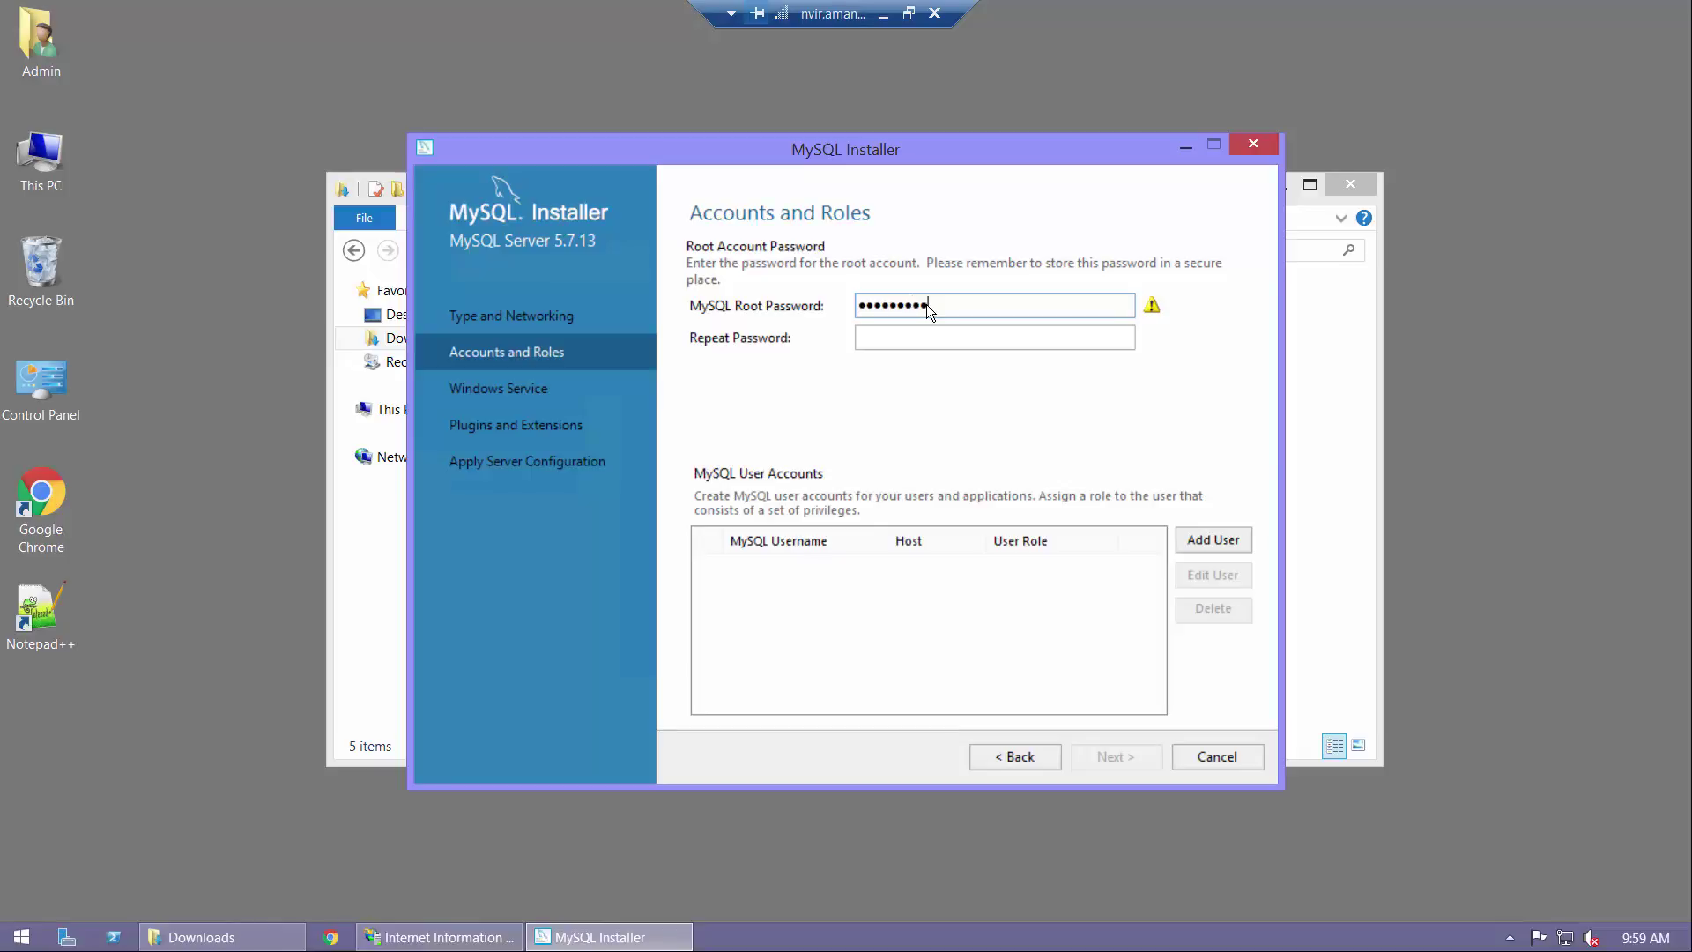
Enter and repeat the MySQL root account password.
key(ctrl+a)
key(Tab)
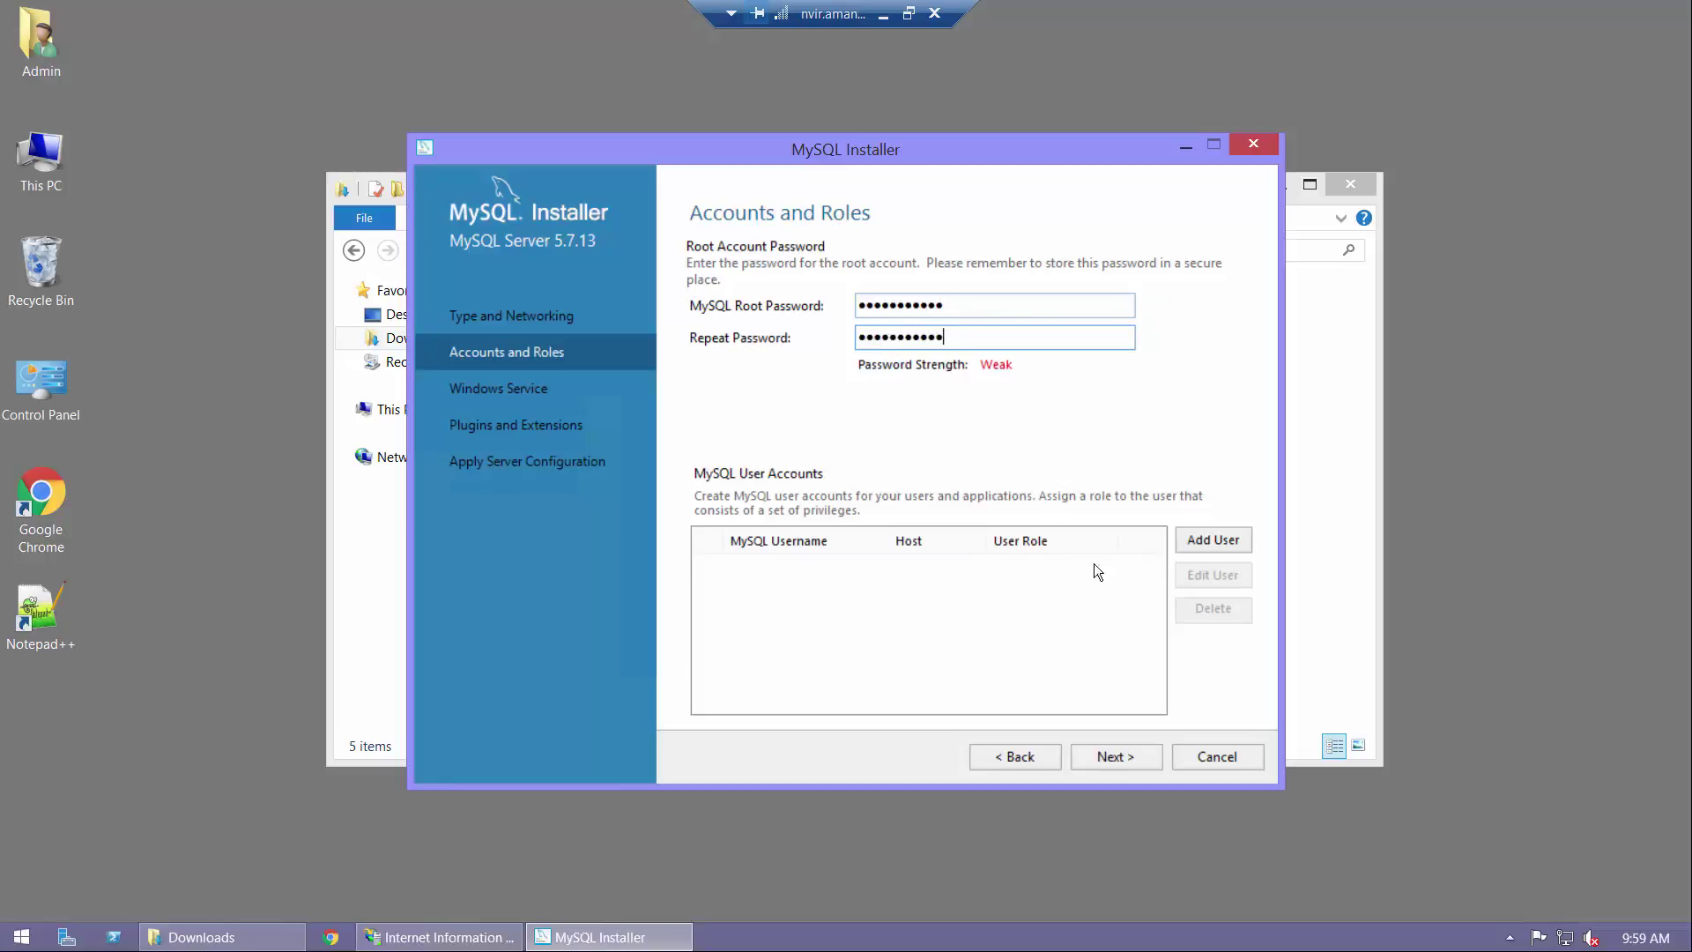
Add a DB Admin user for All Hosts (%) with a confirmed password.
click(1206, 541)
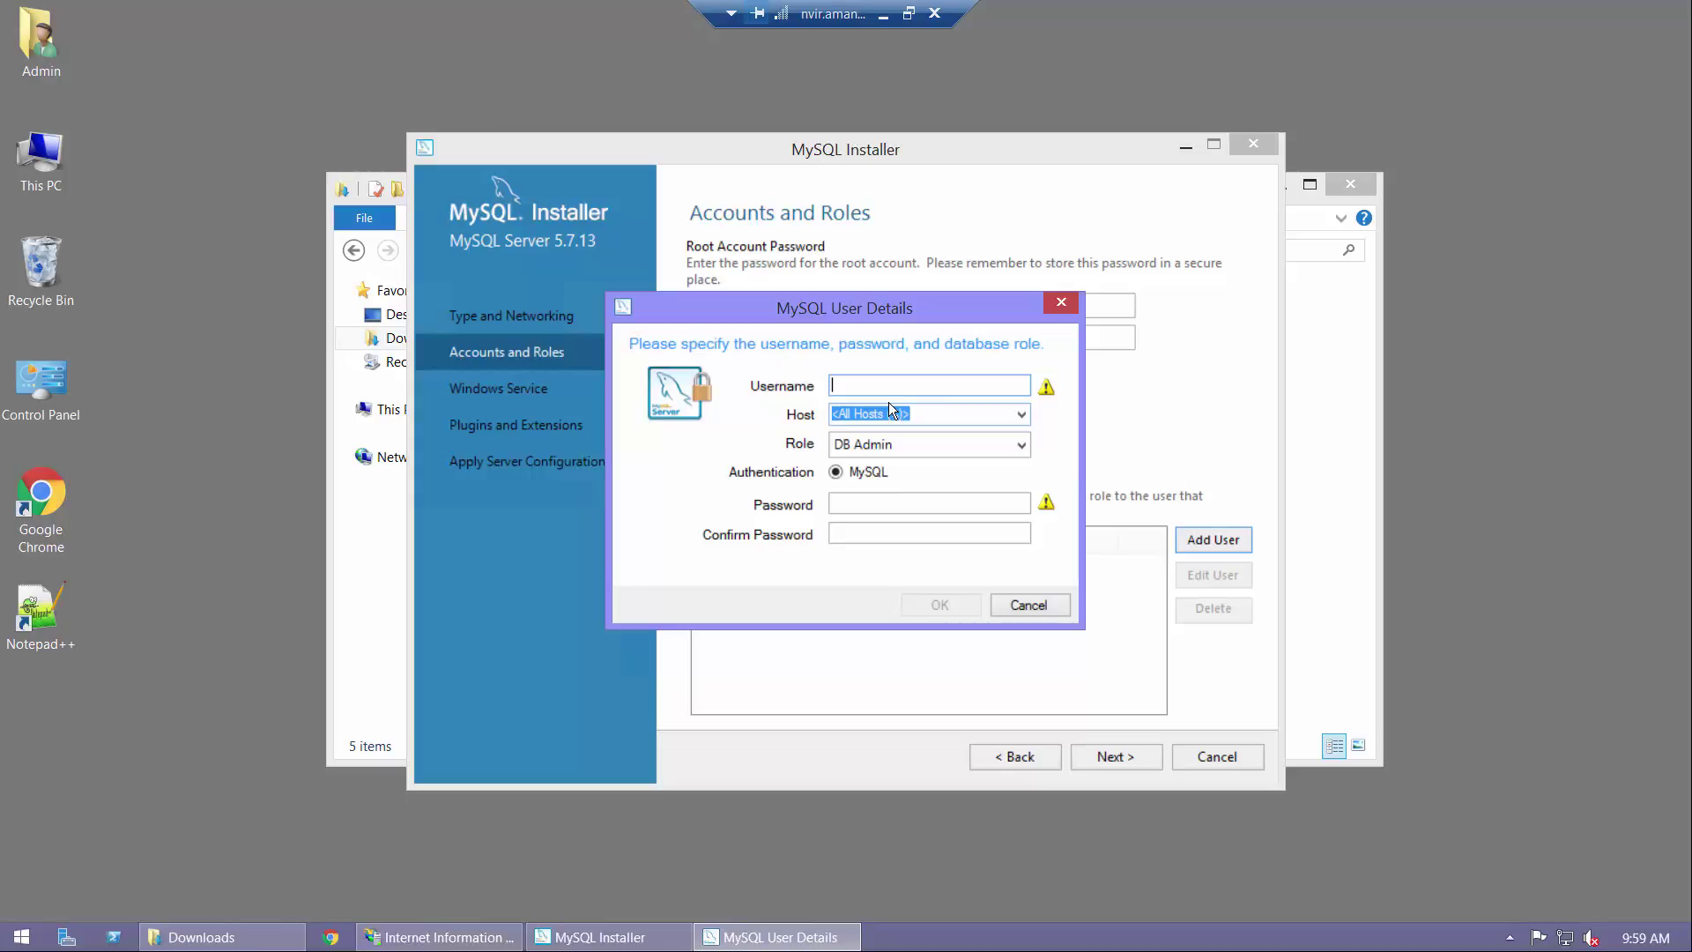
text(ajvpn)
click(877, 504)
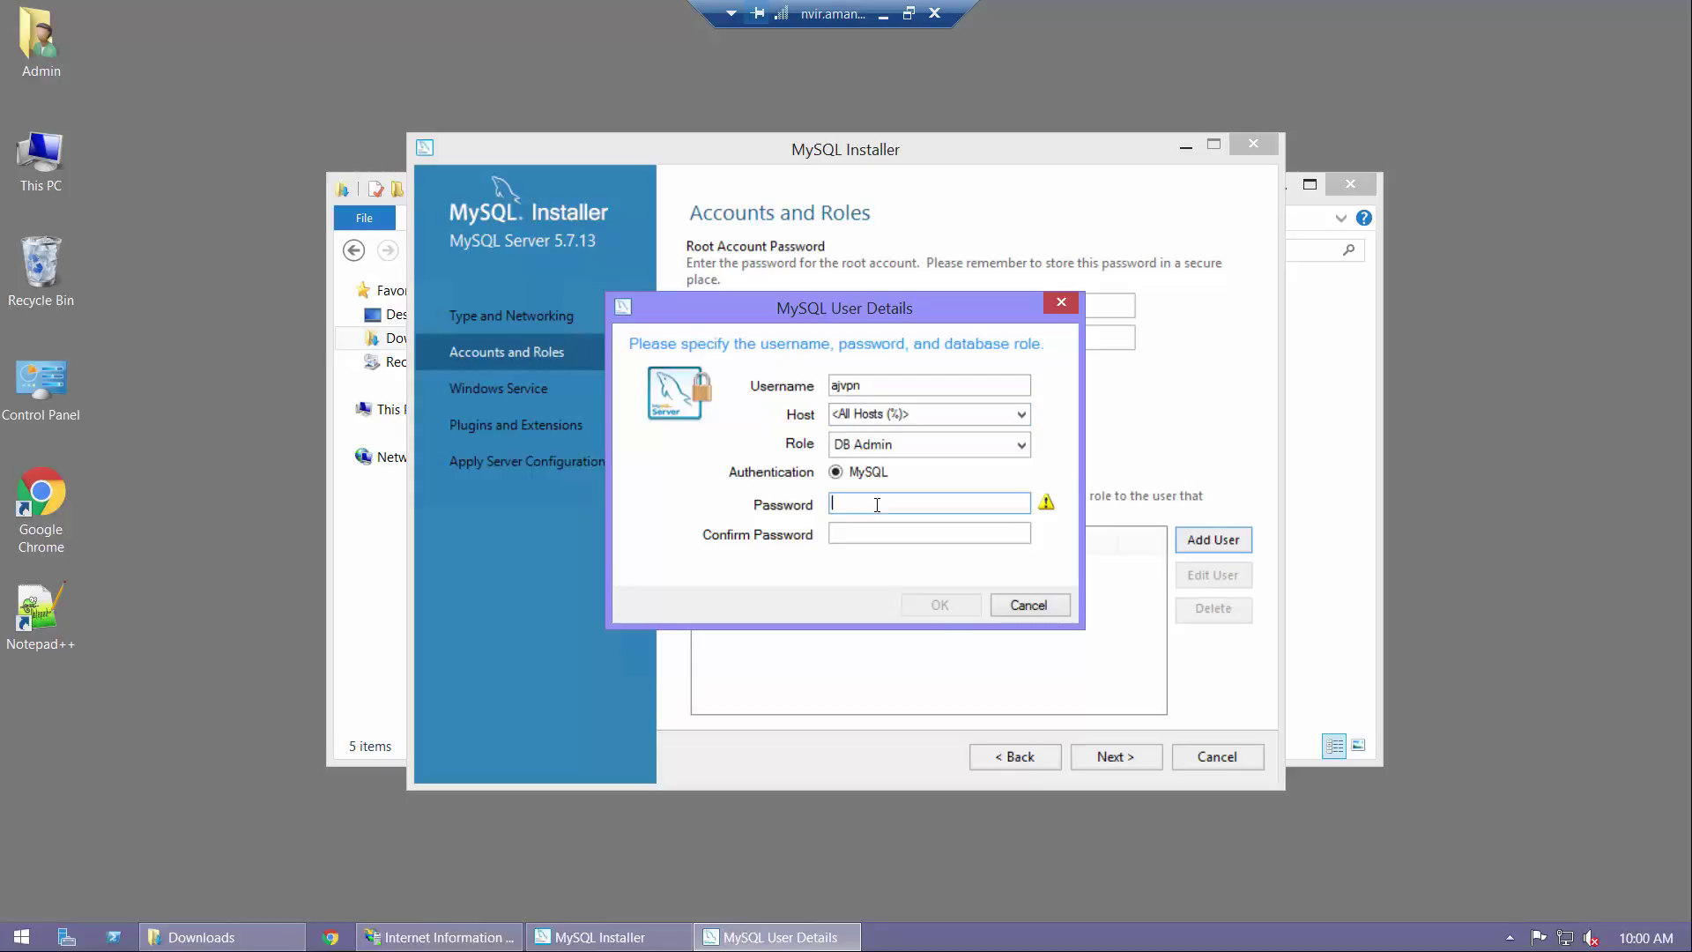
text(***********)
key(Tab)
text(***********)
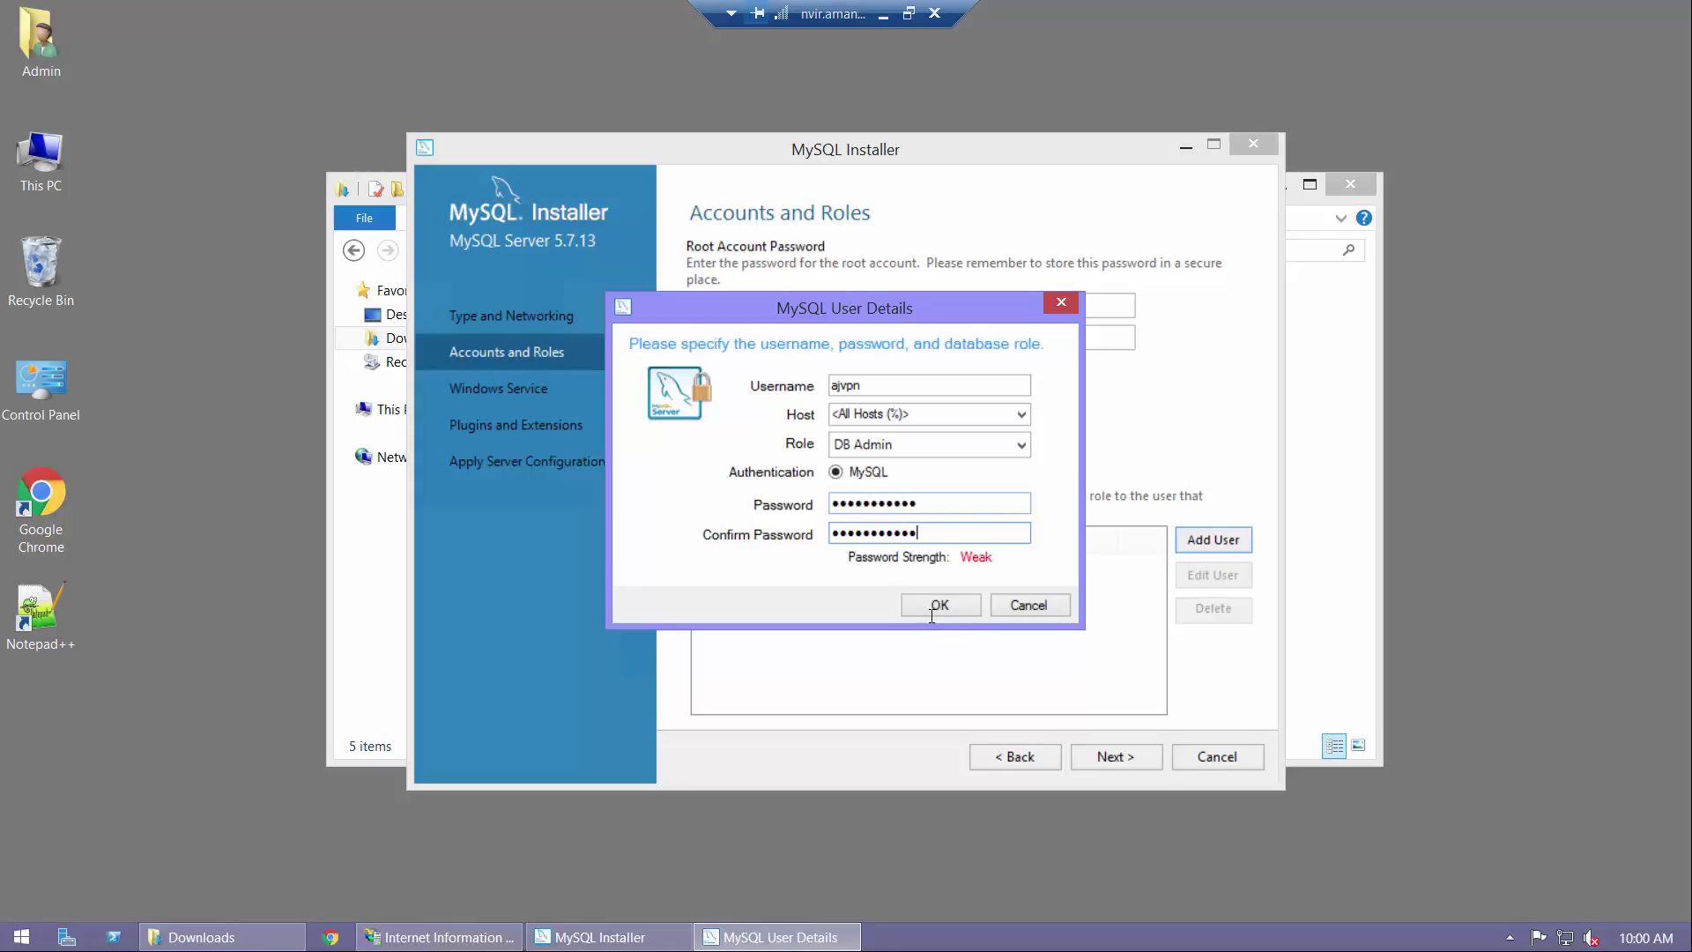
click(931, 612)
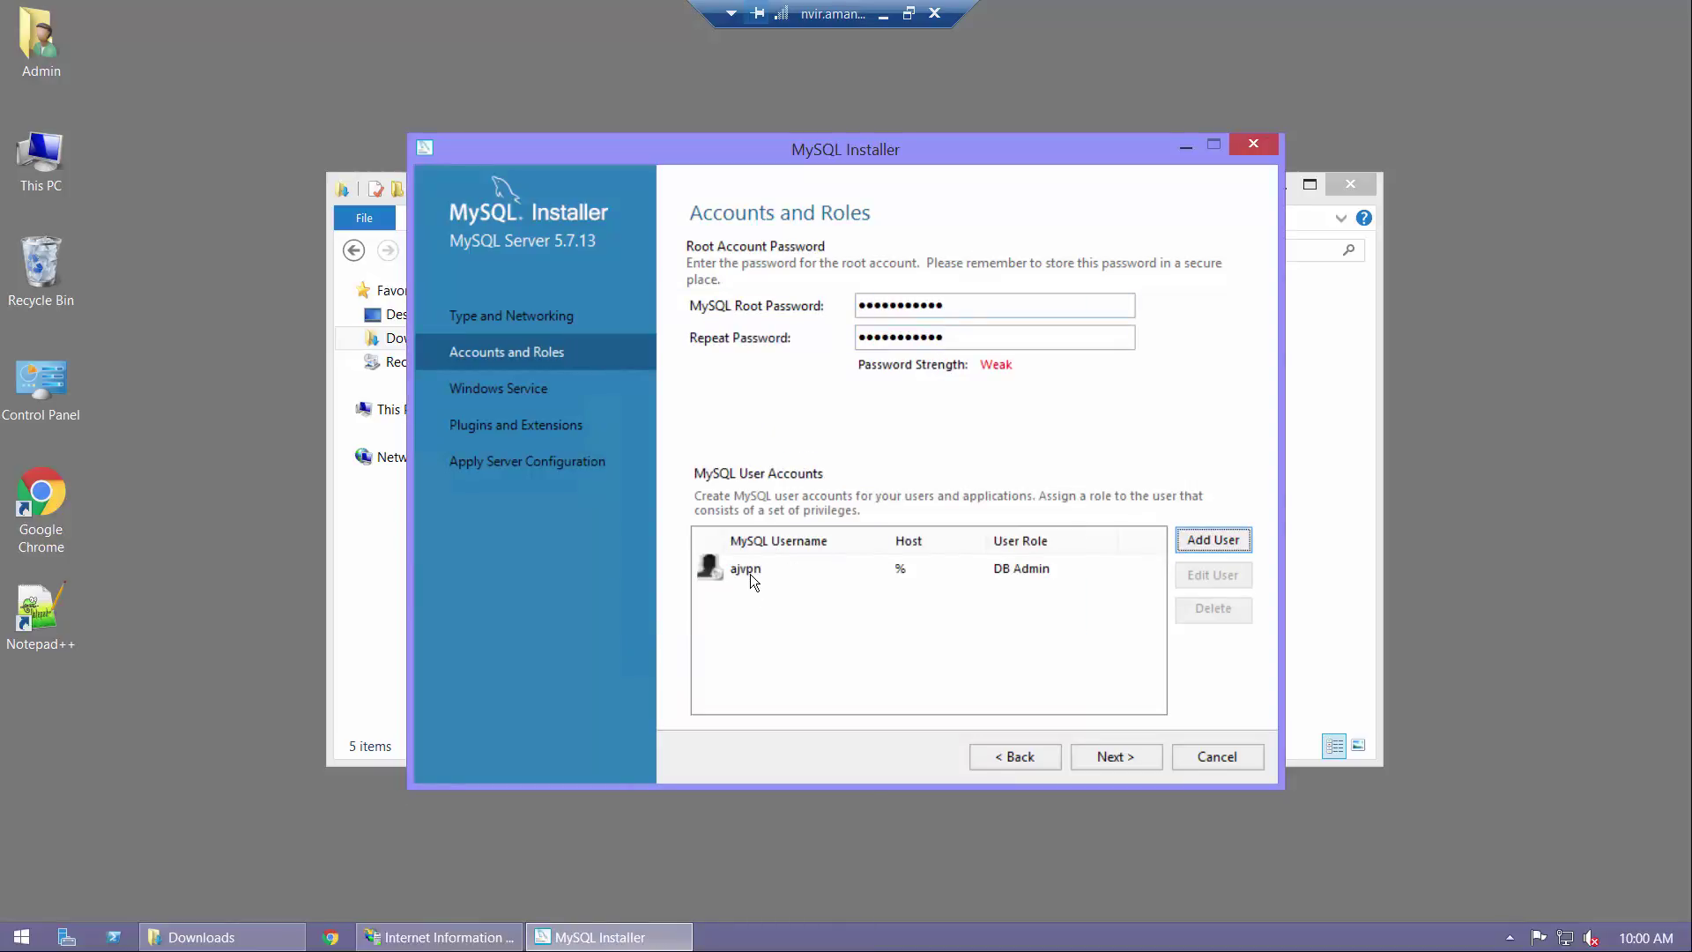
Keep the MySQL57 Windows service and plugin defaults, then execute the server configuration.
click(1123, 754)
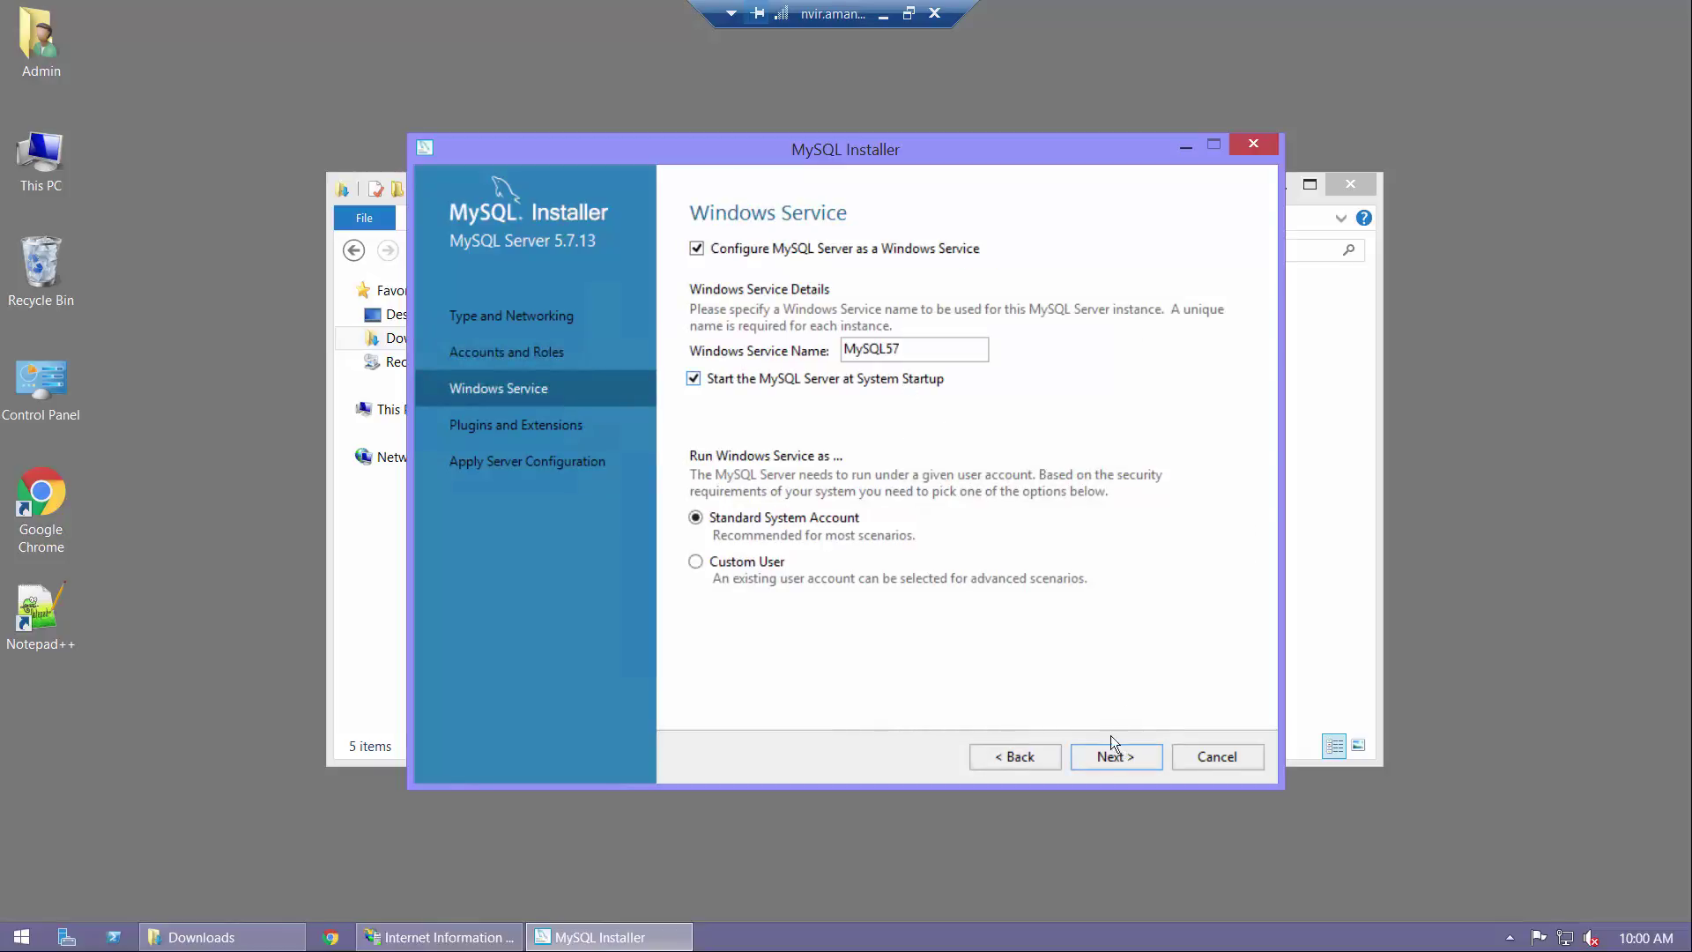
click(1121, 758)
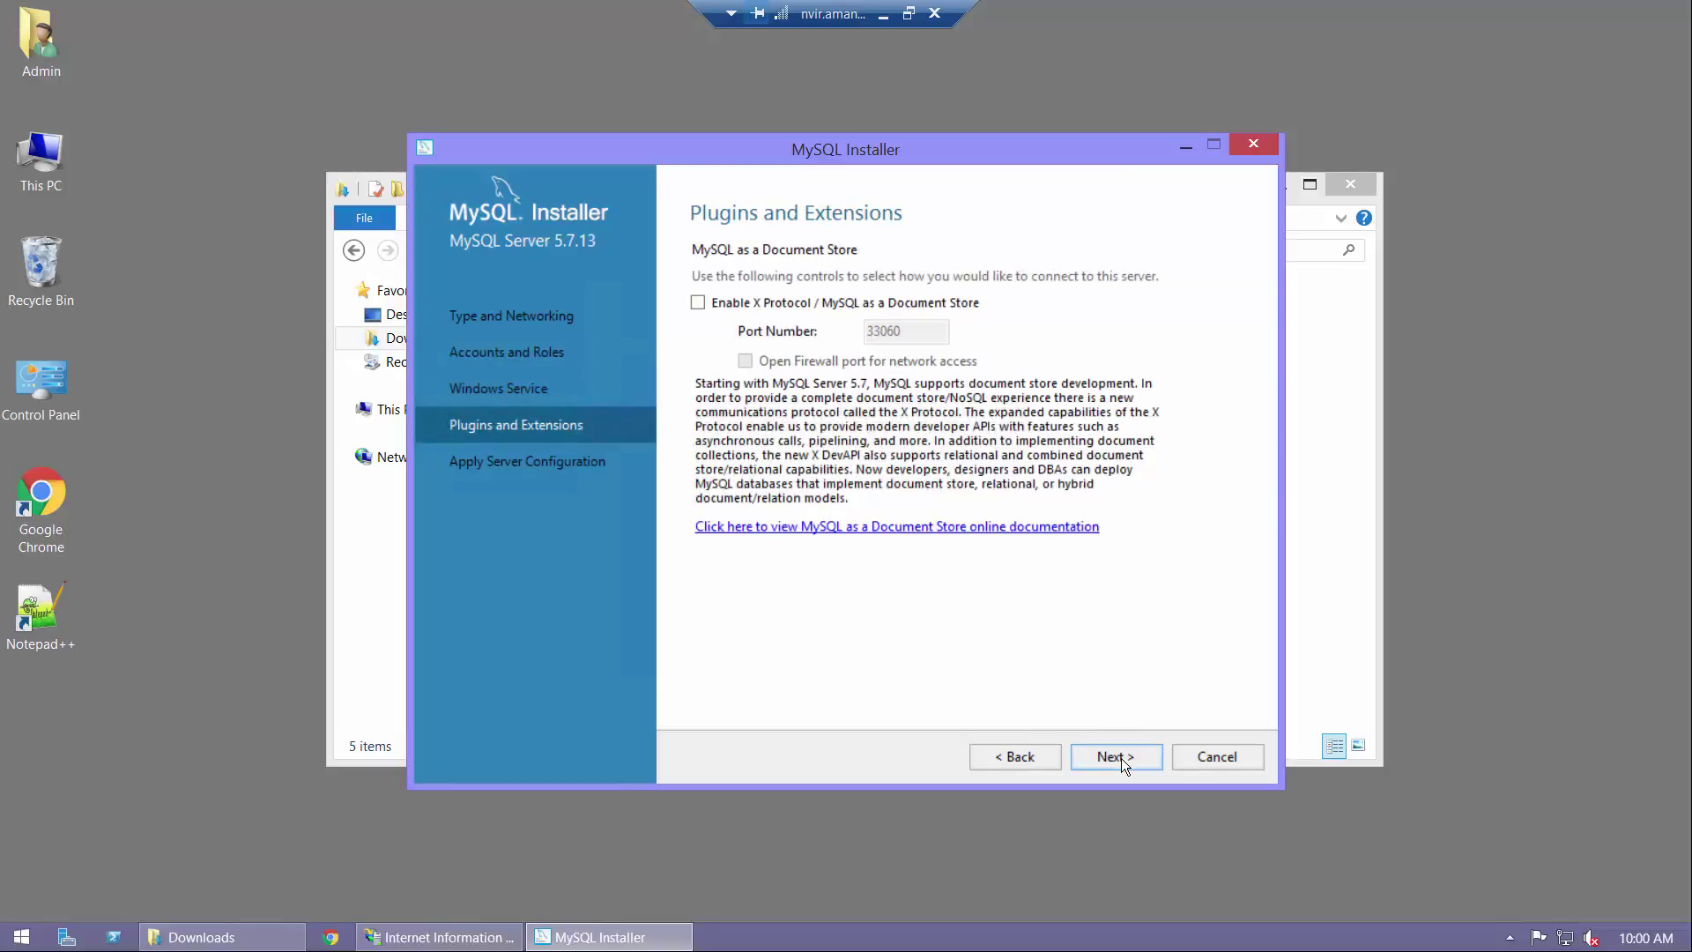
click(1121, 758)
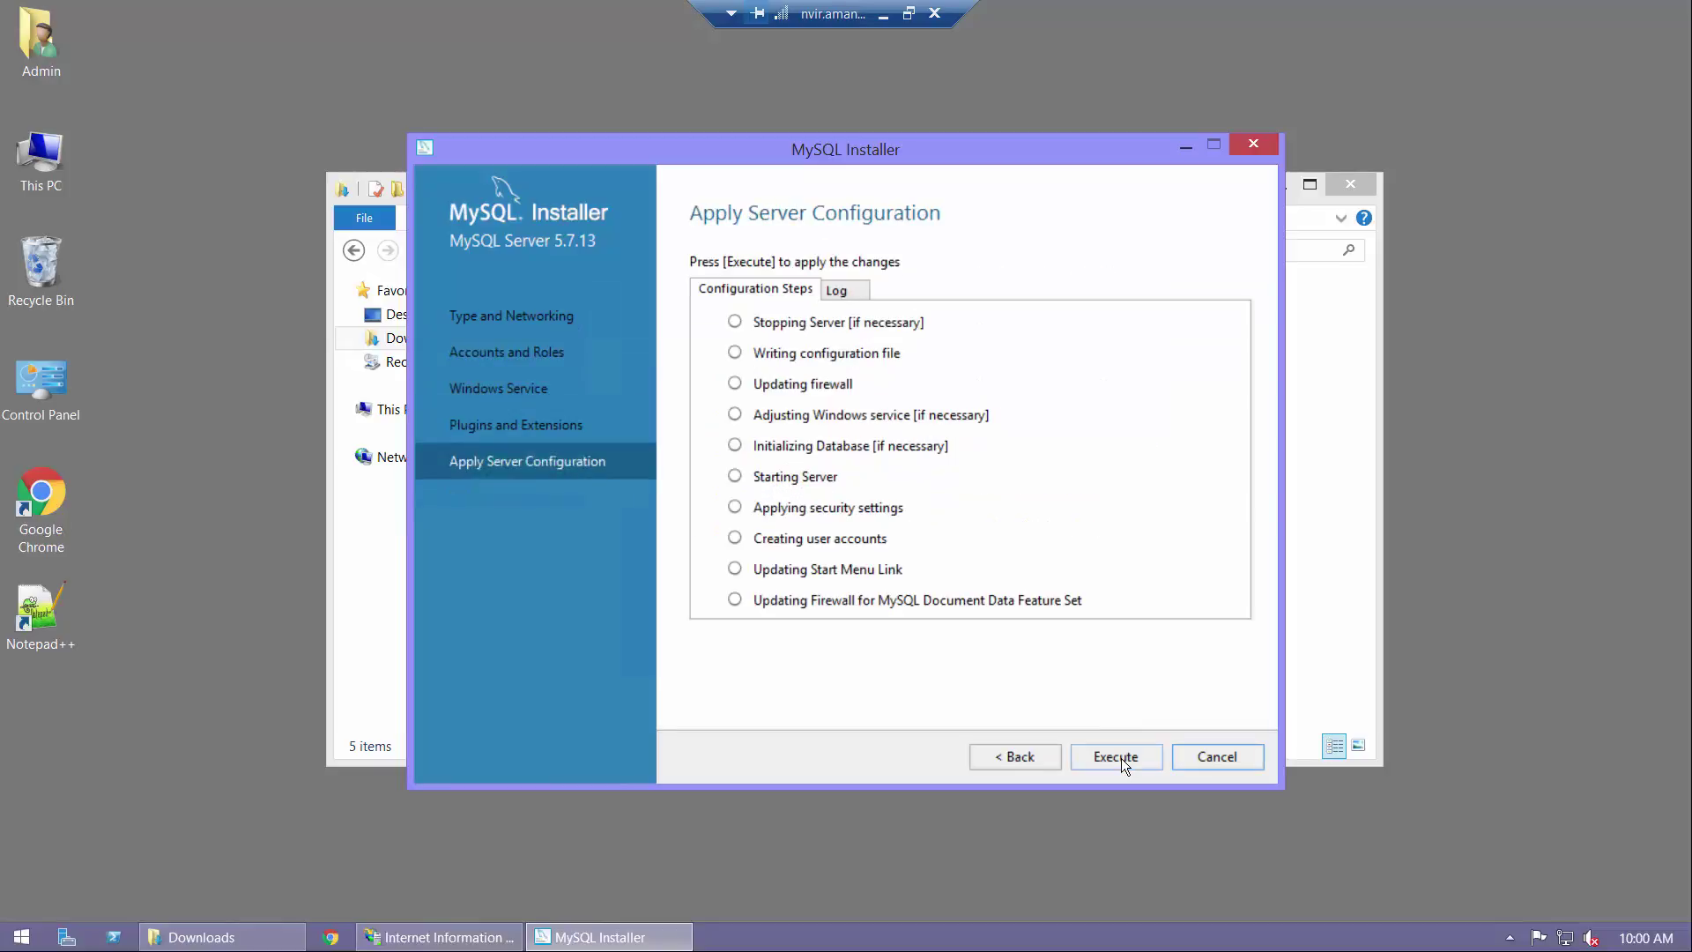
click(1121, 758)
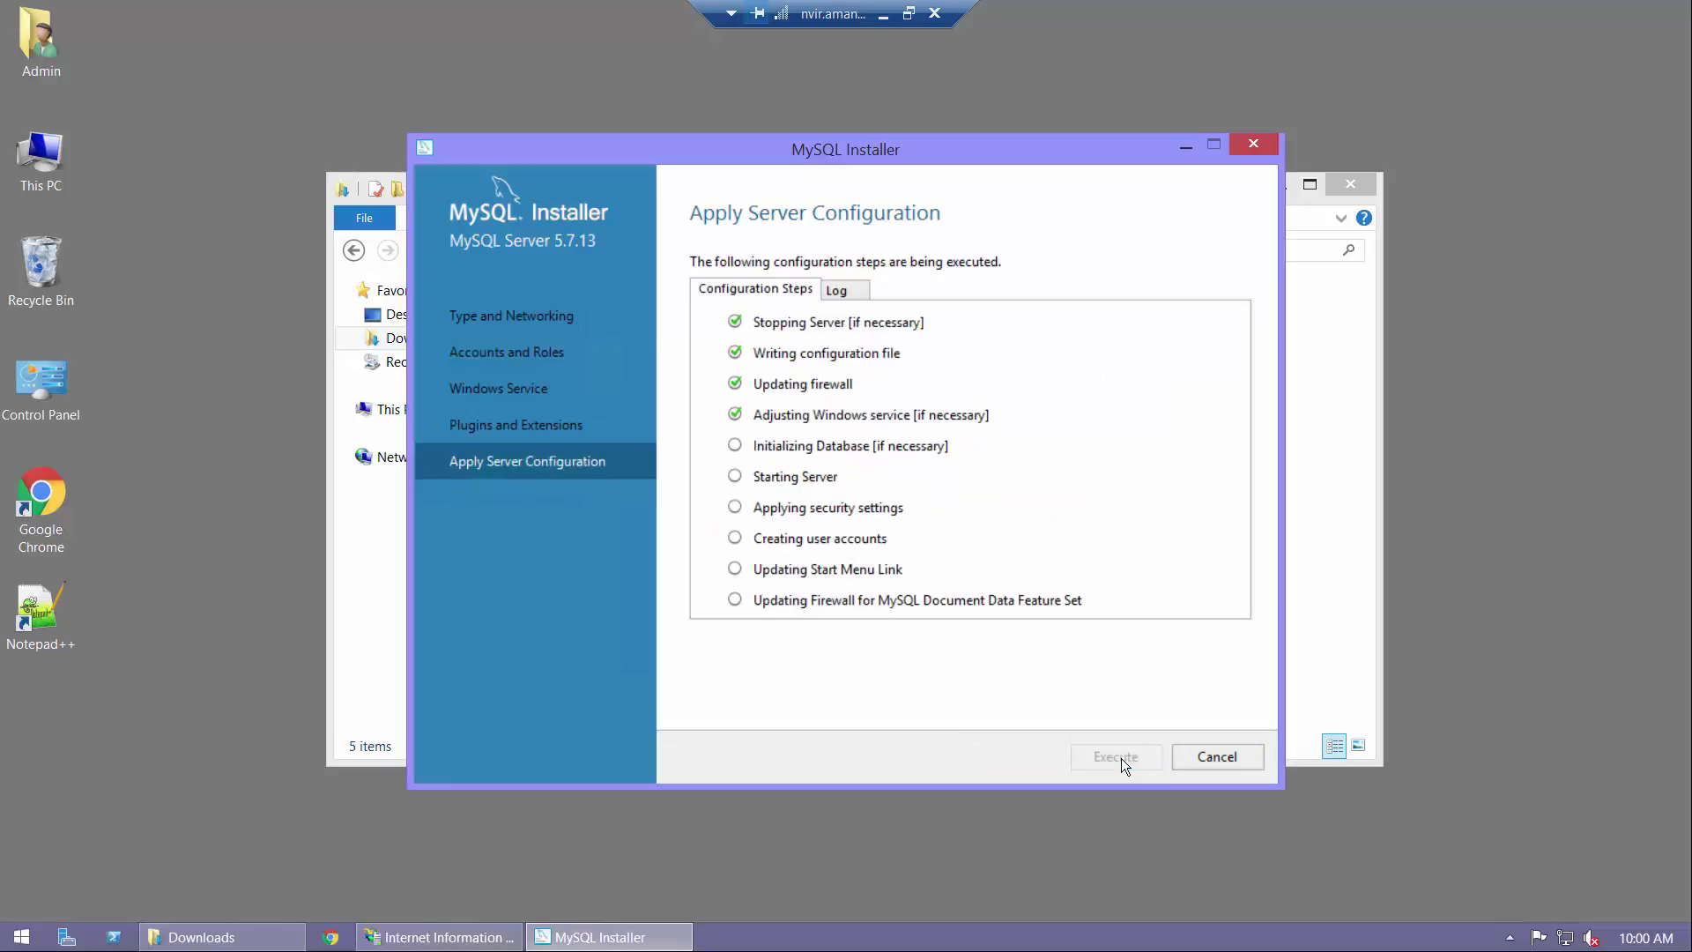
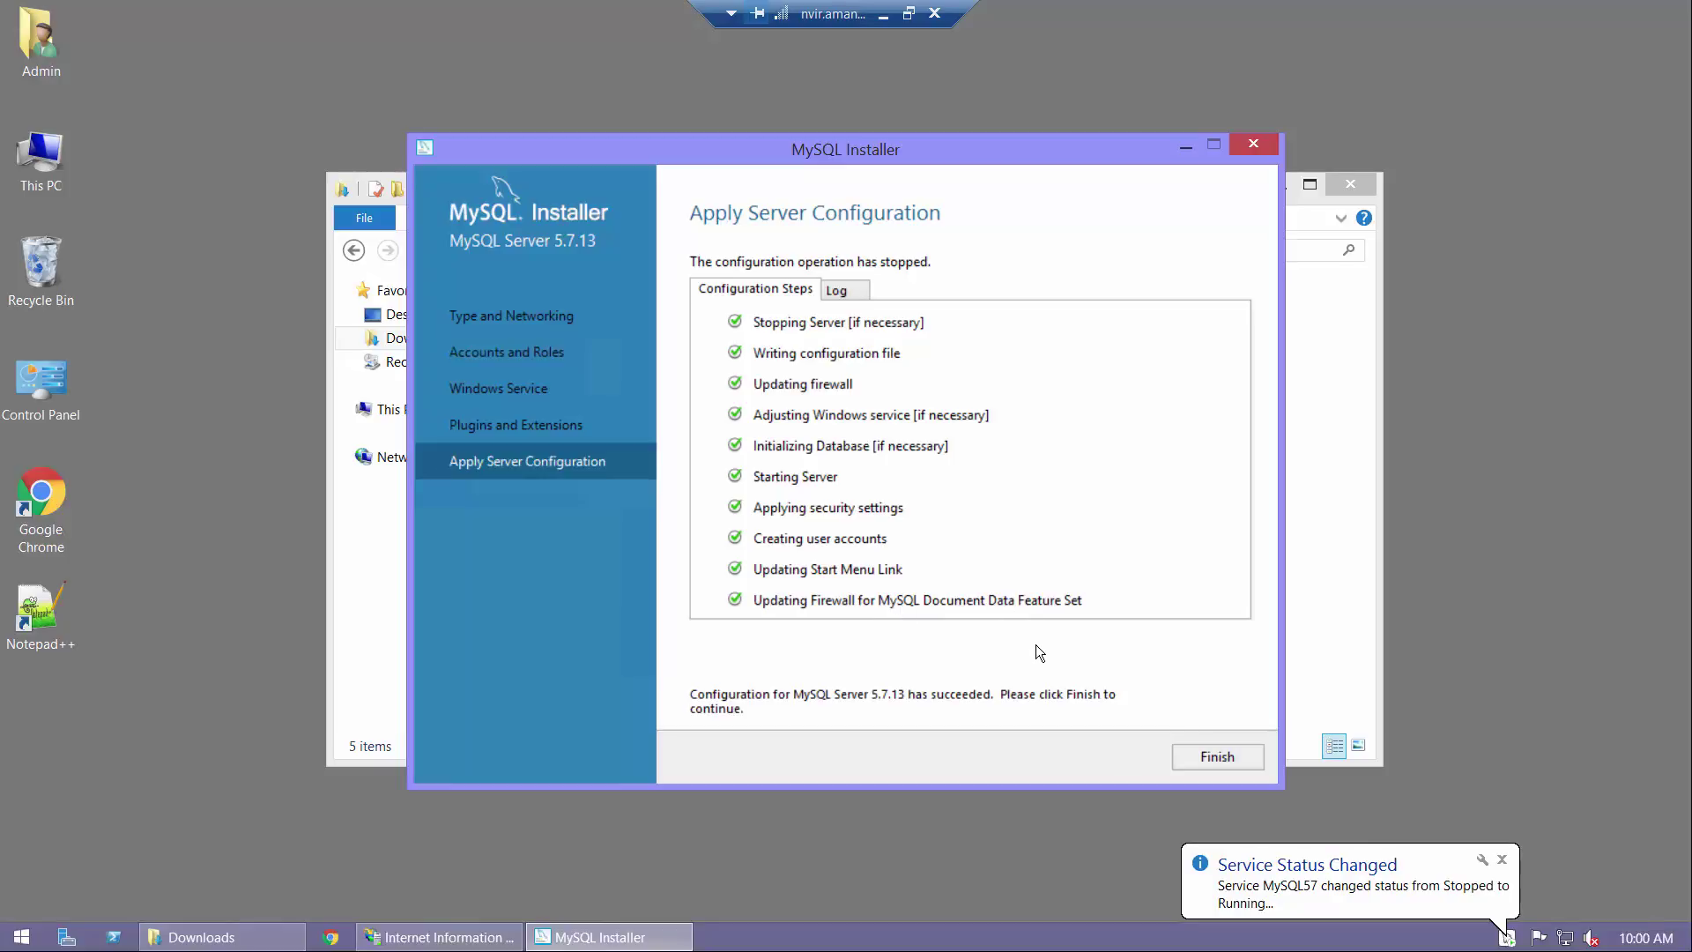
Finish MySQL Server 5.7.13 setup, check root credentials, apply Samples and Examples 5.7.13, and close the installer.
click(1197, 758)
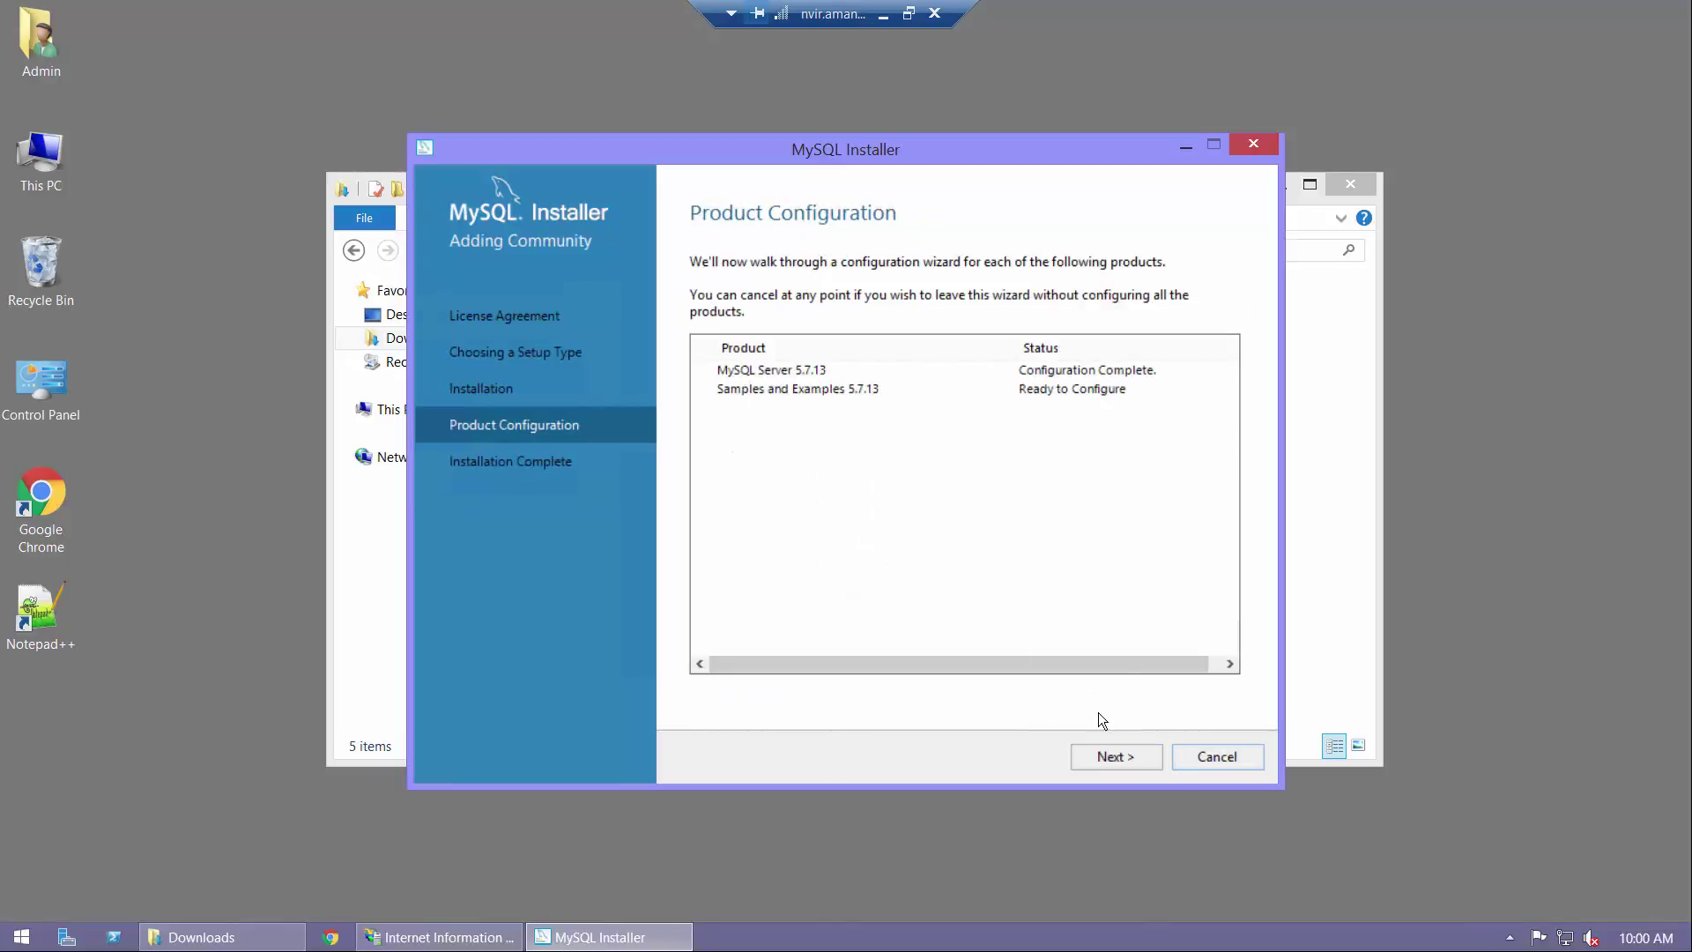
click(1132, 758)
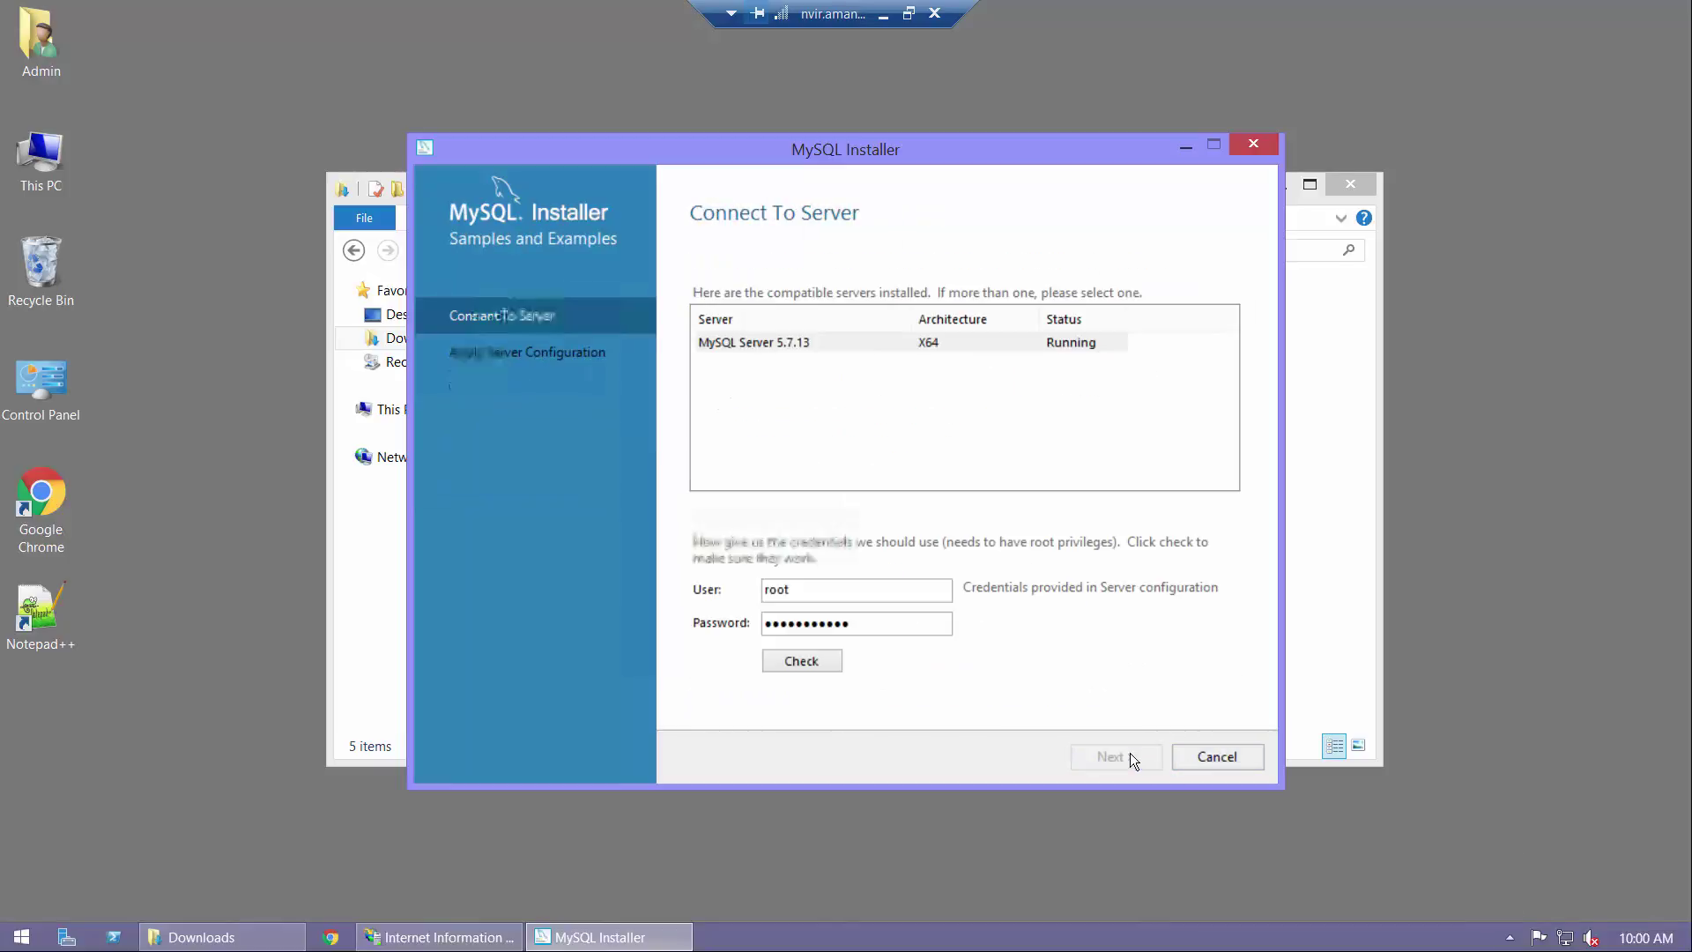
click(816, 662)
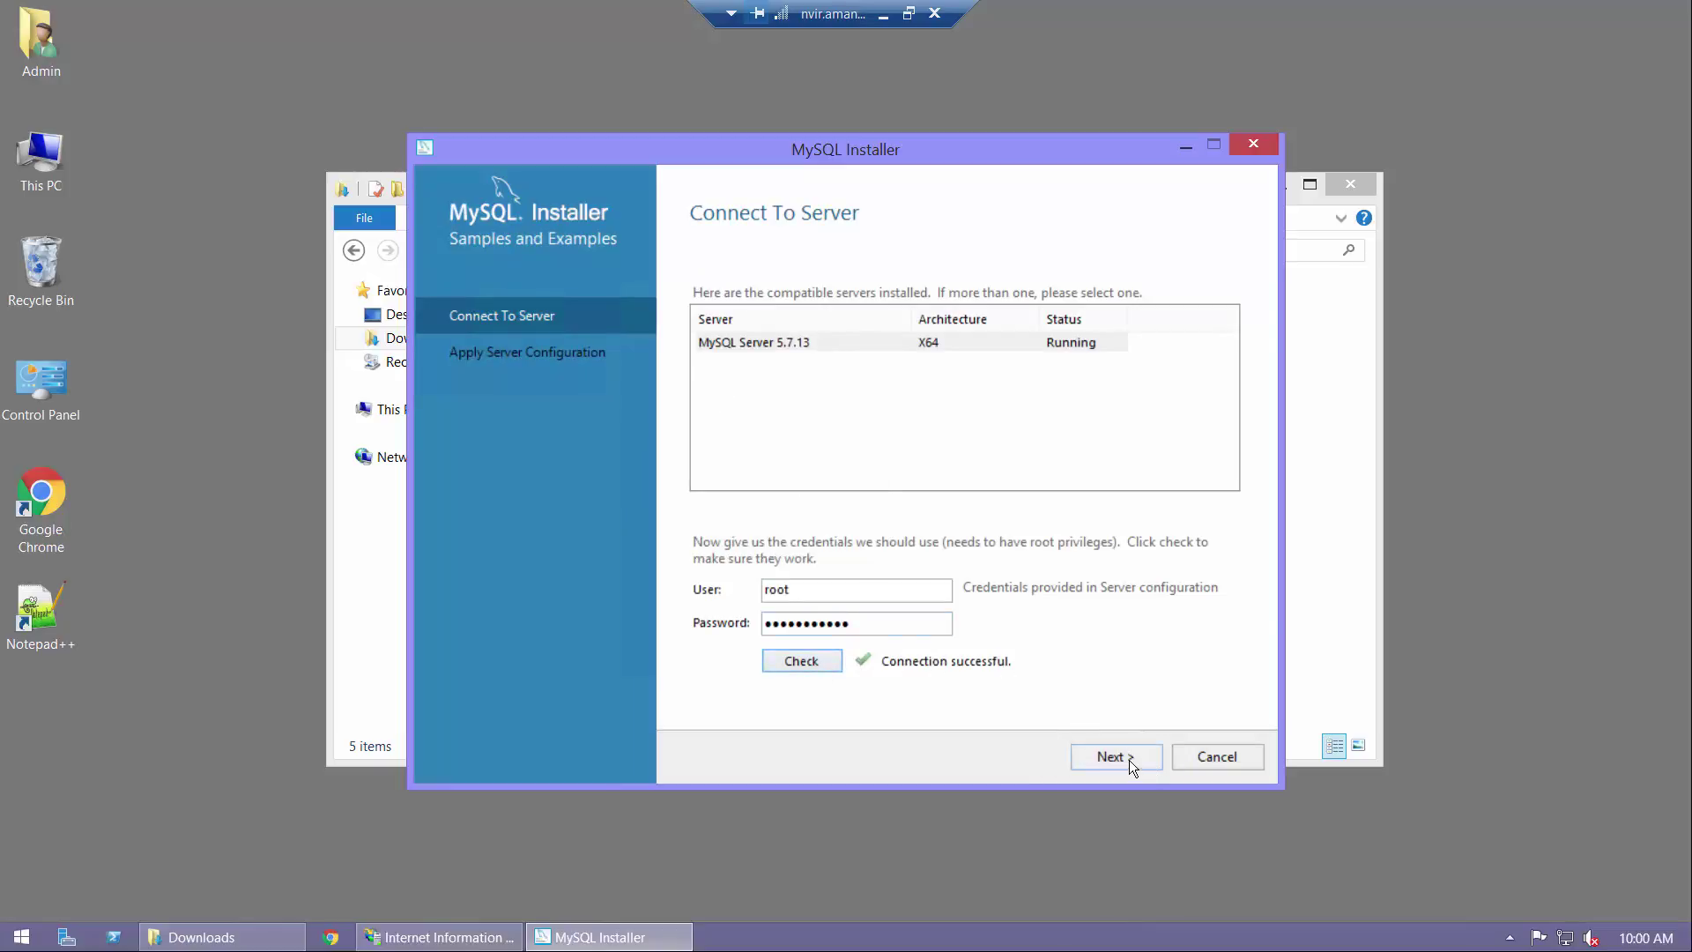
click(1129, 759)
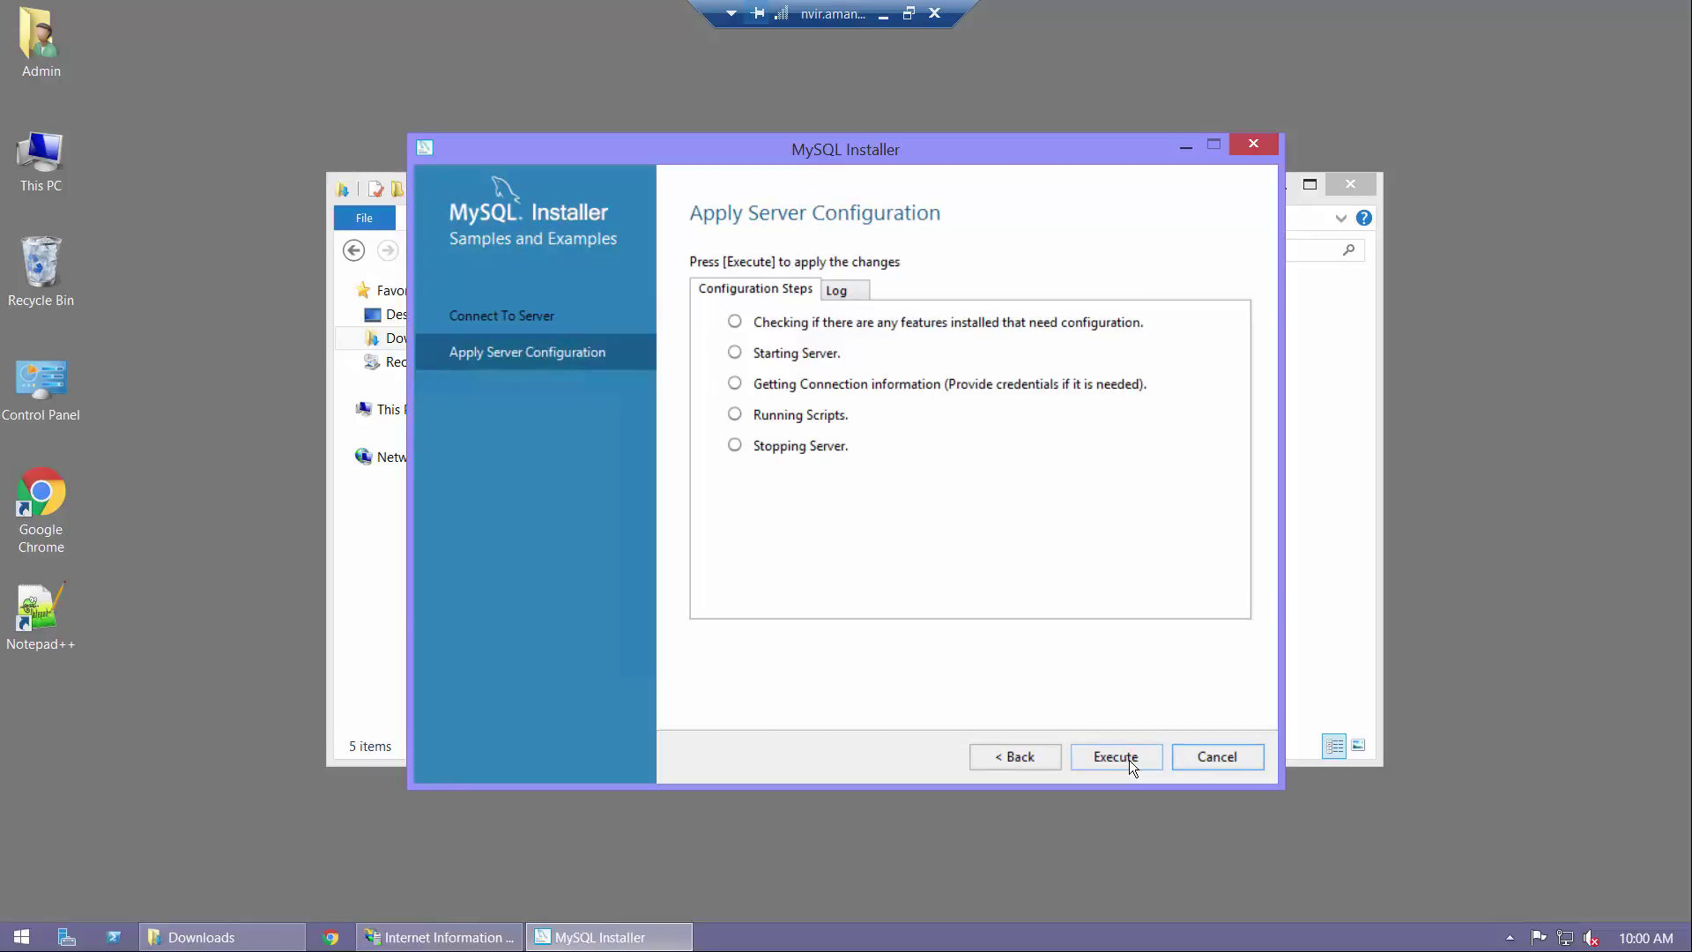
click(1116, 756)
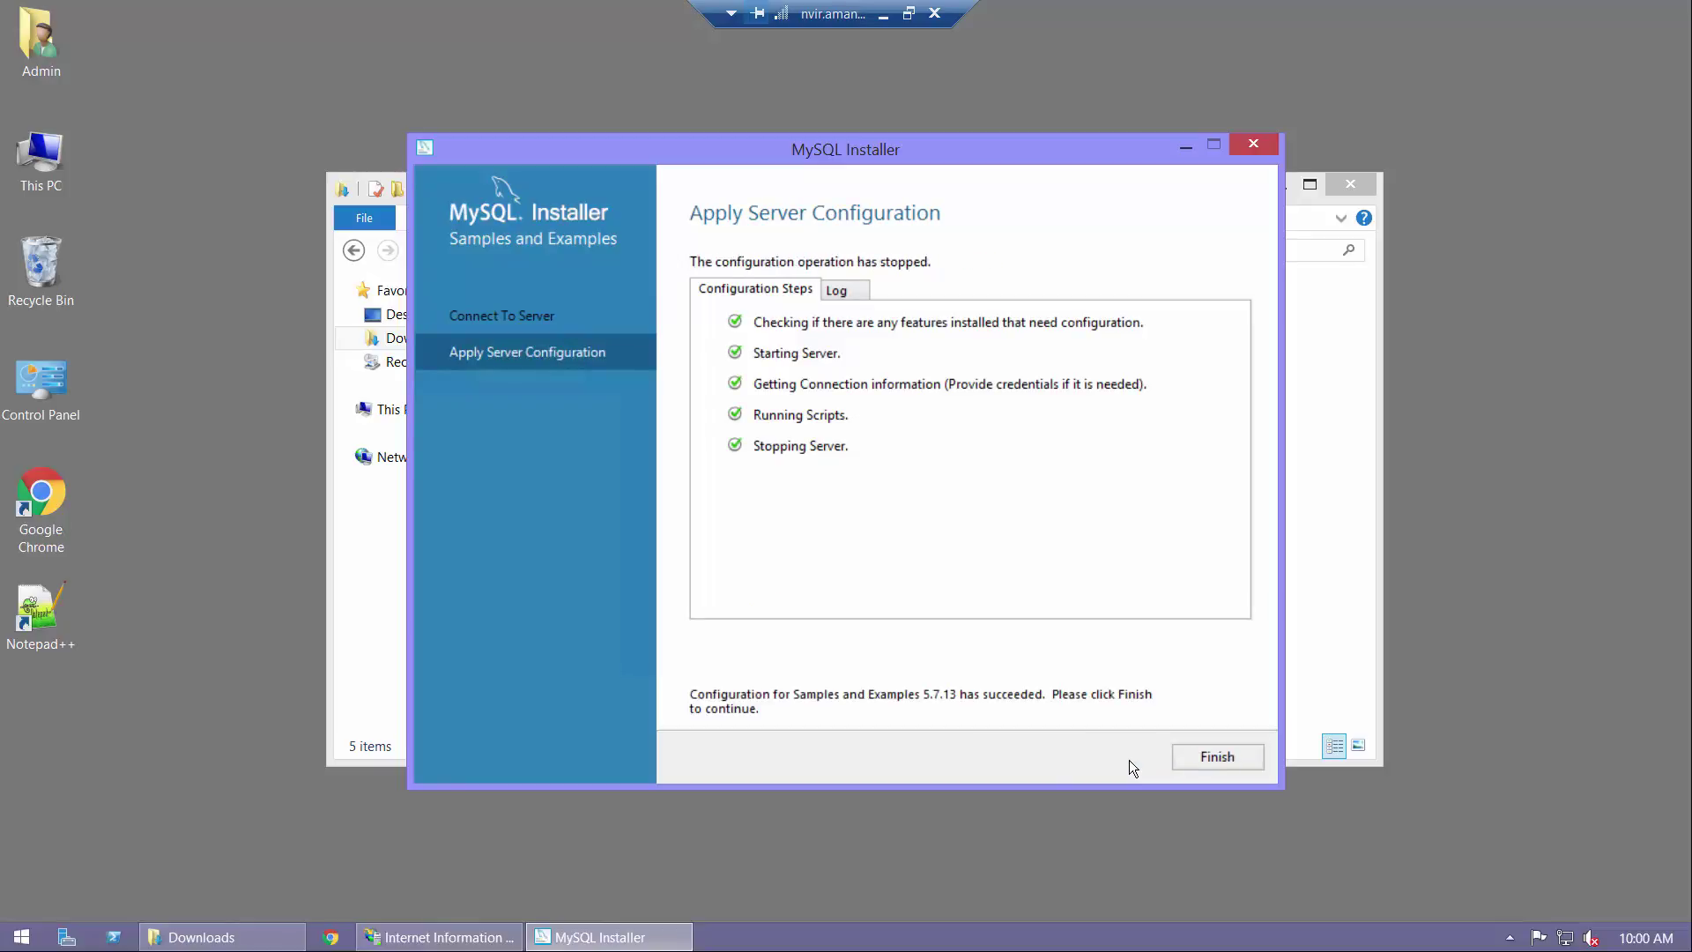
click(1242, 760)
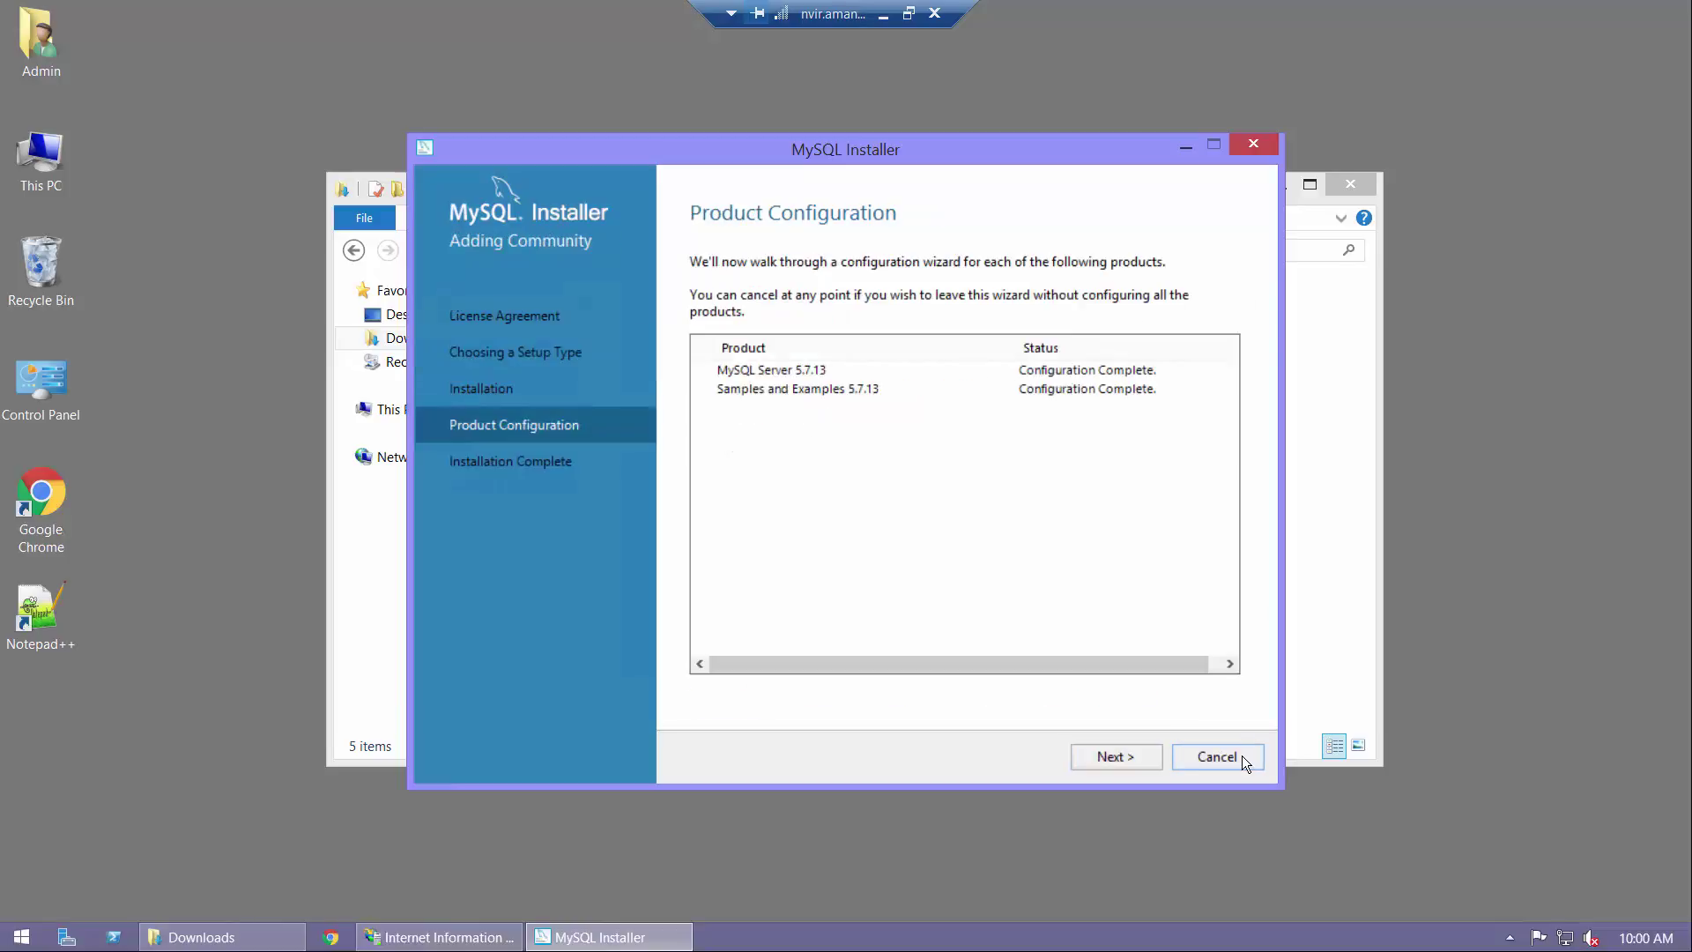
click(1145, 761)
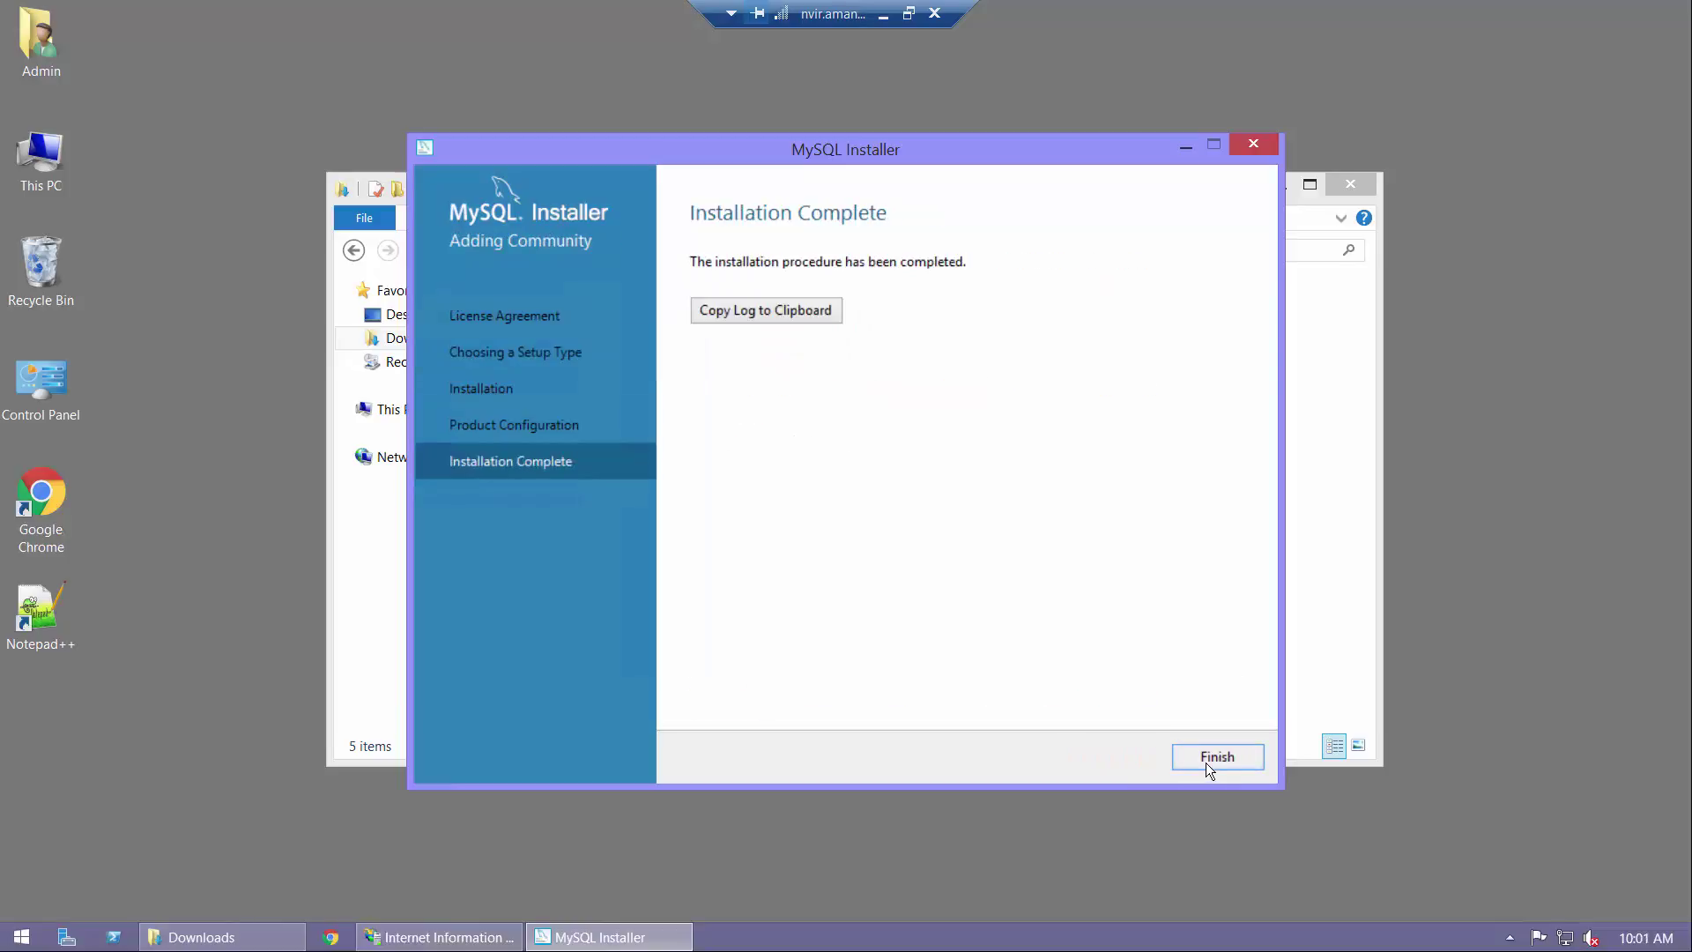
click(1205, 763)
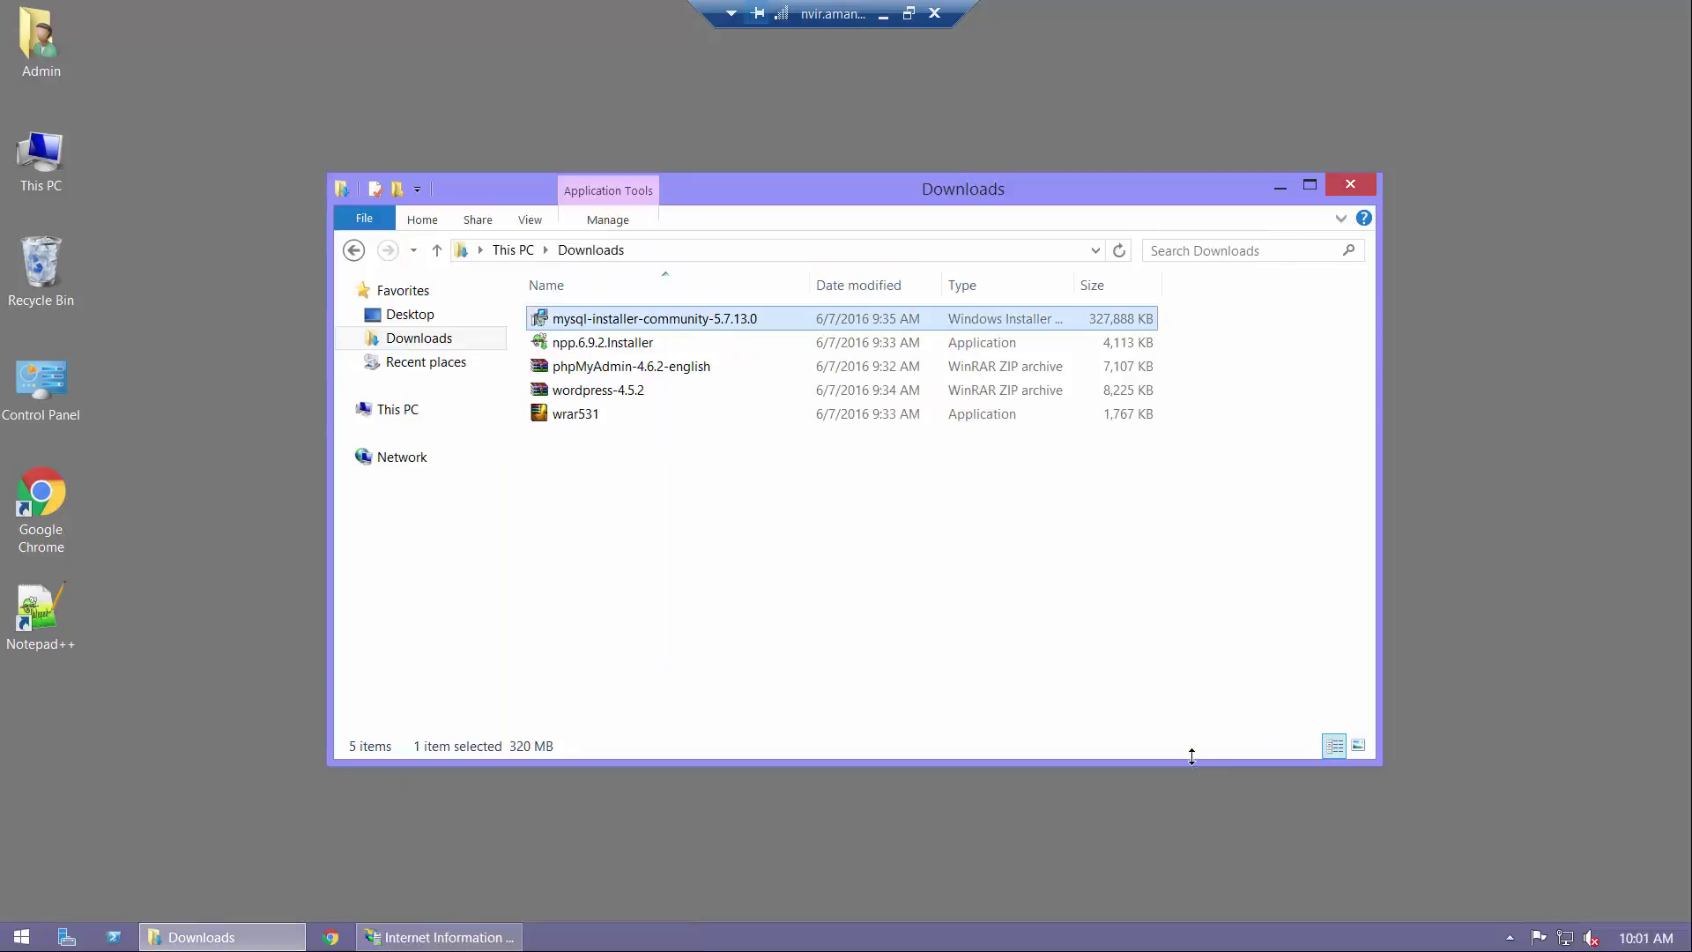
Close the Downloads folder window, refresh the desktop, and restore IIS Manager.
click(1349, 186)
right_click(742, 254)
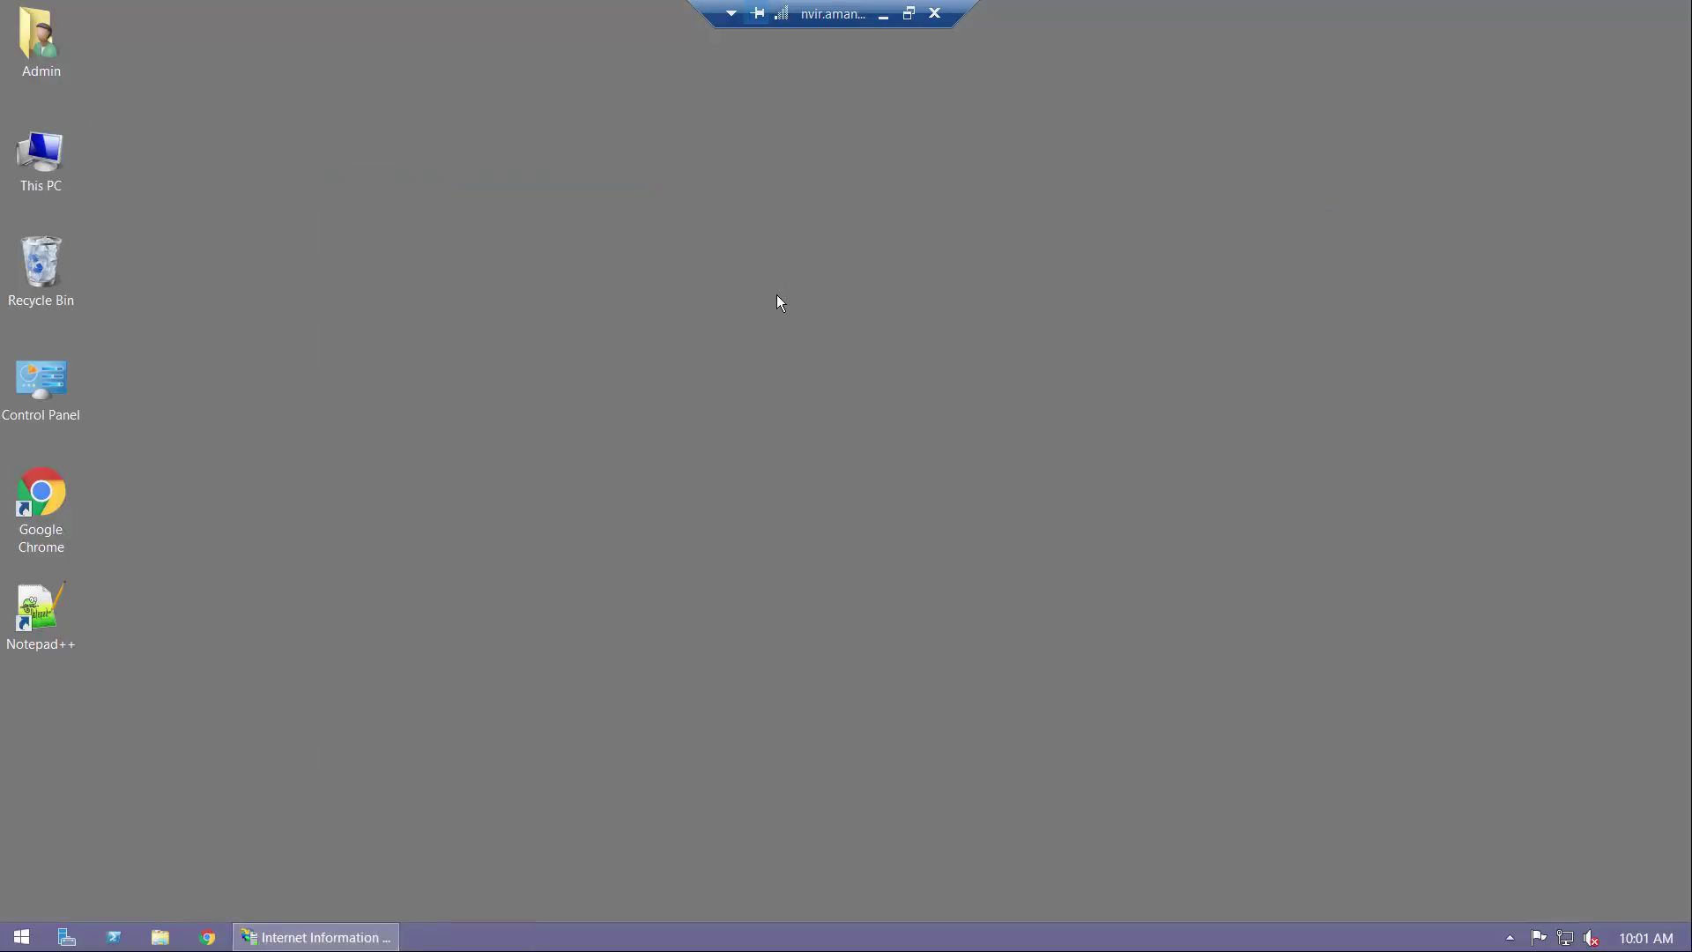
click(779, 304)
click(349, 938)
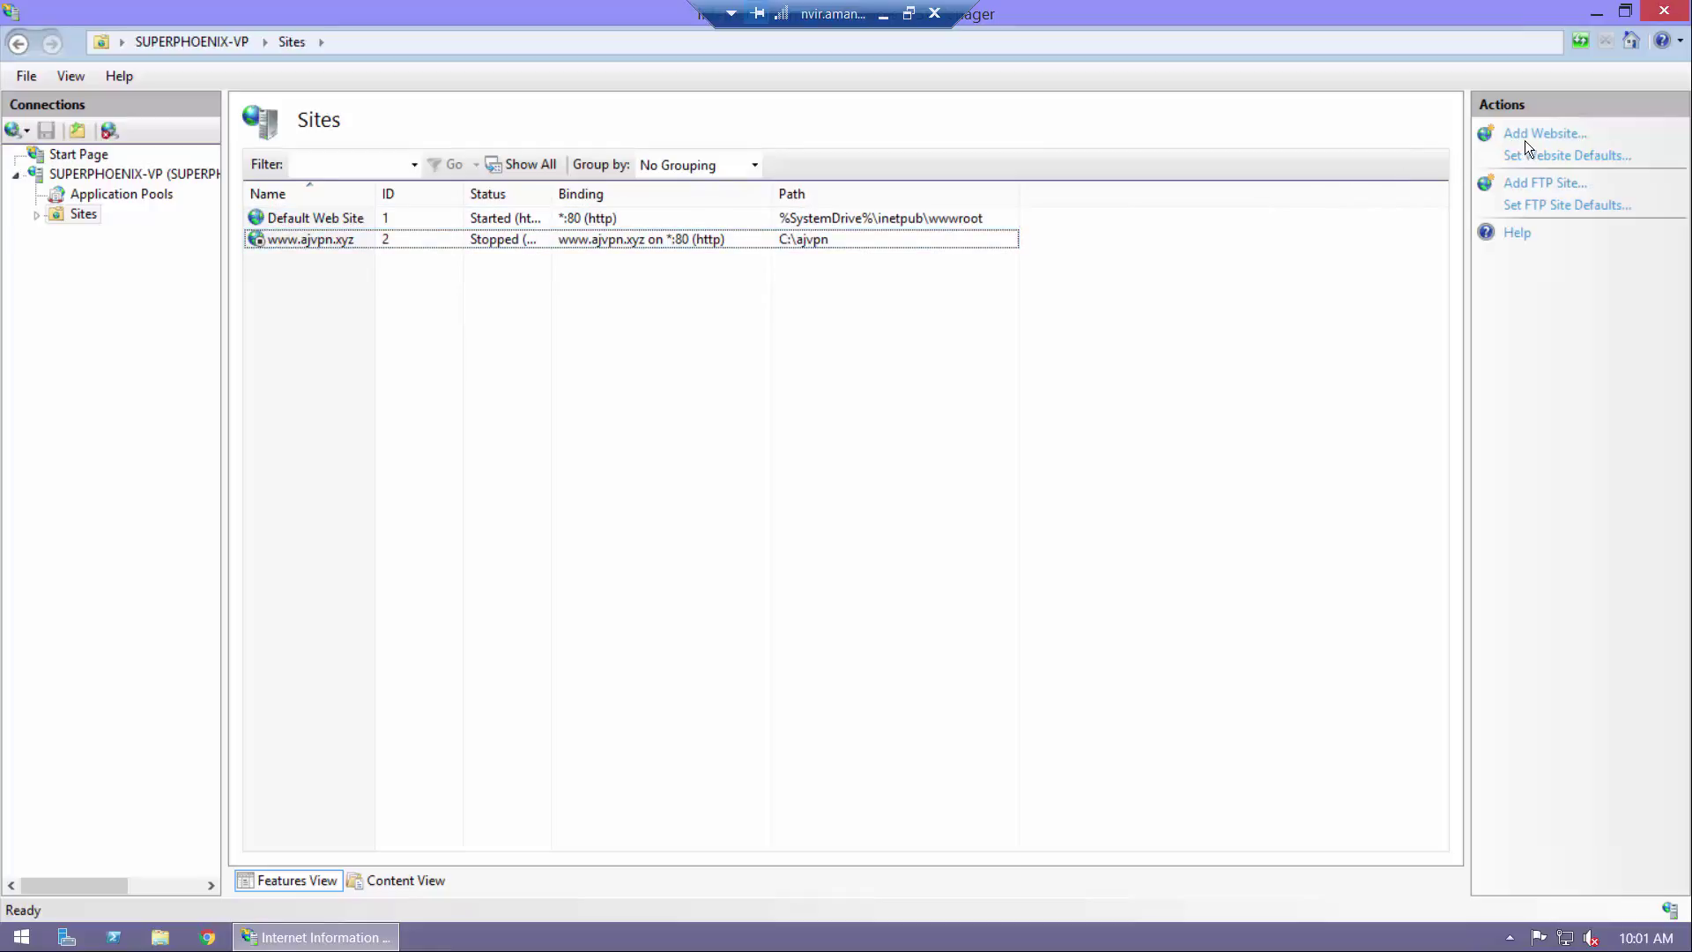
Refresh the server's Sites list and begin adding a new website.
click(85, 175)
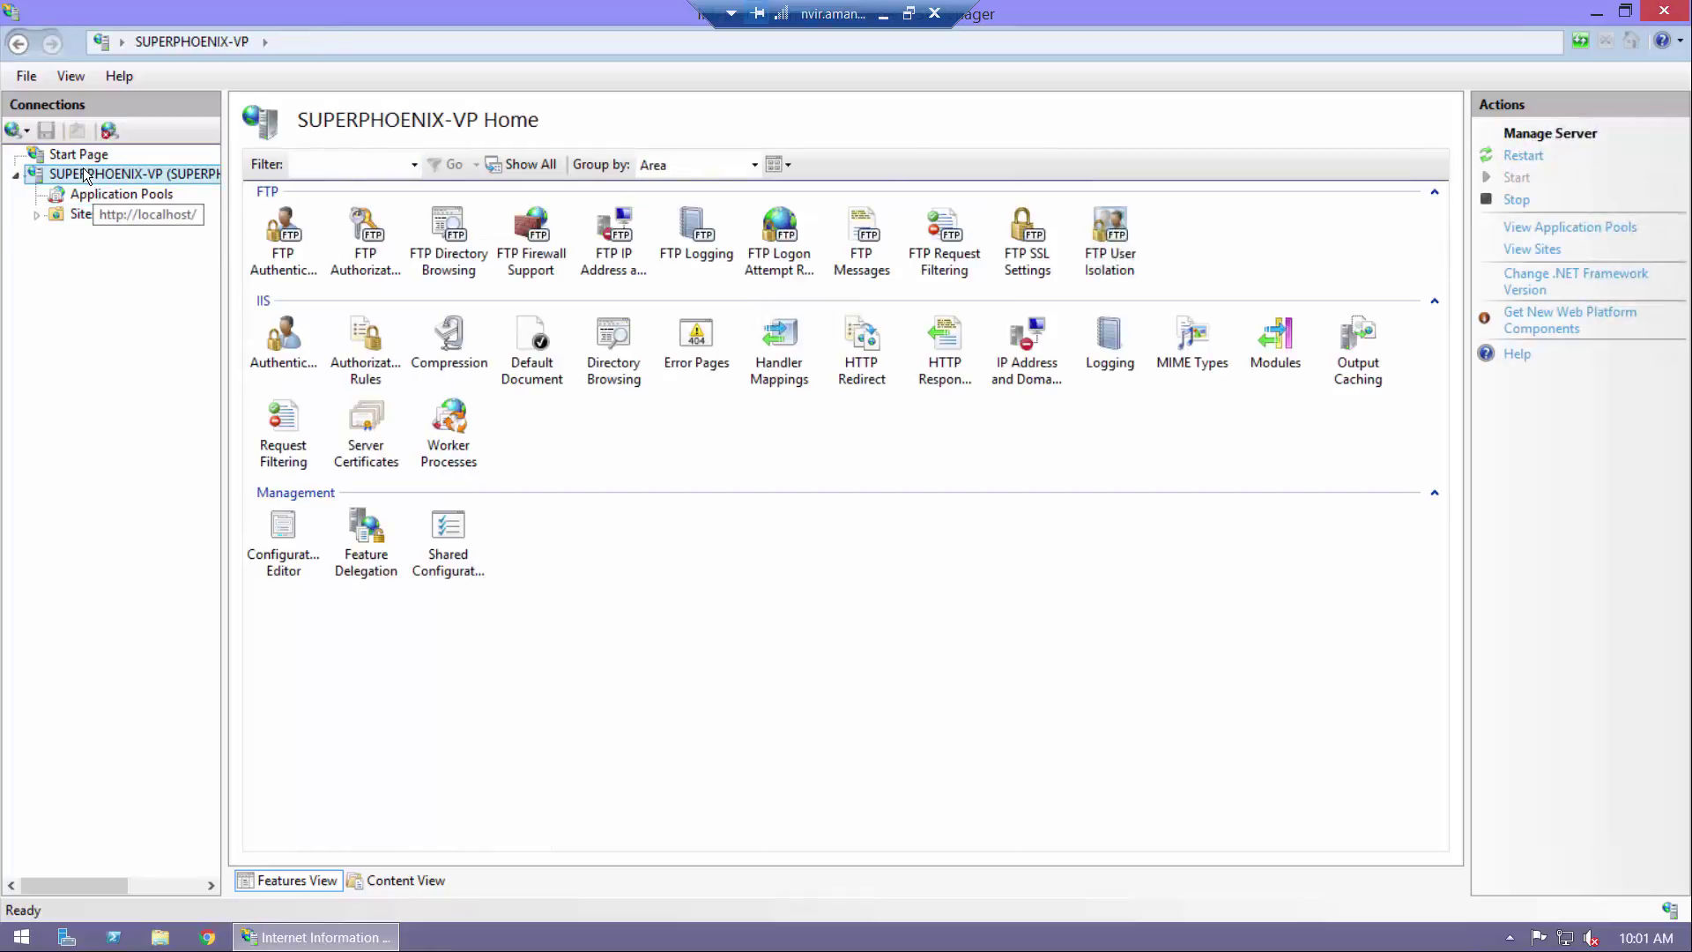
click(77, 216)
right_click(76, 214)
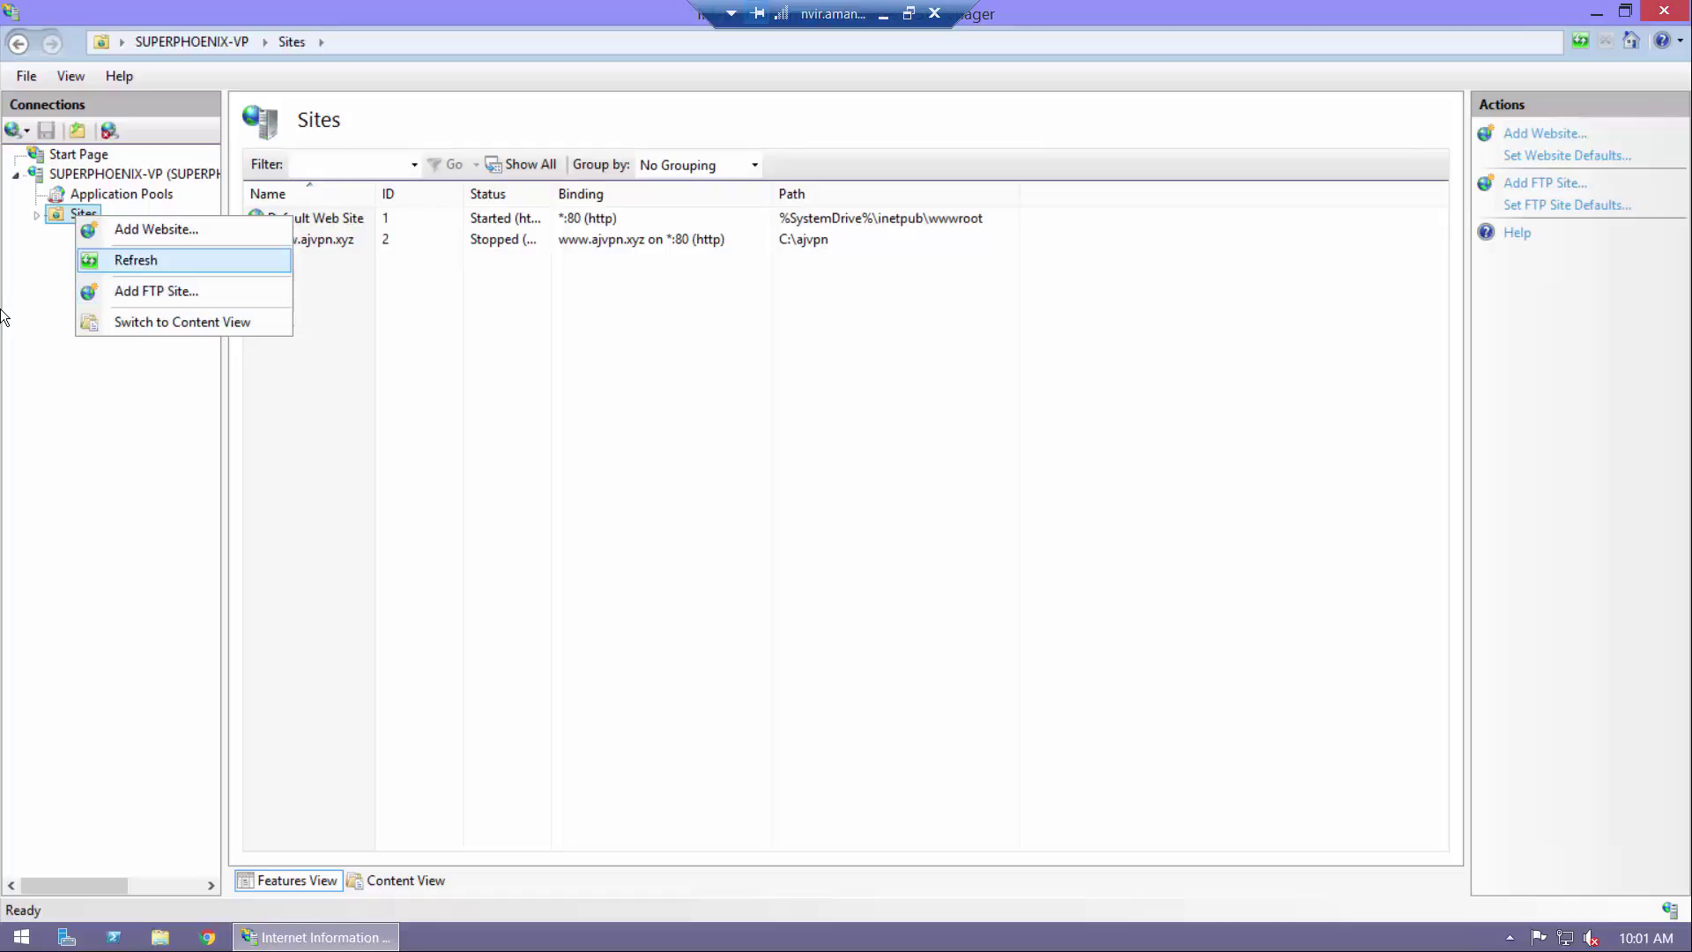
click(54, 226)
right_click(85, 215)
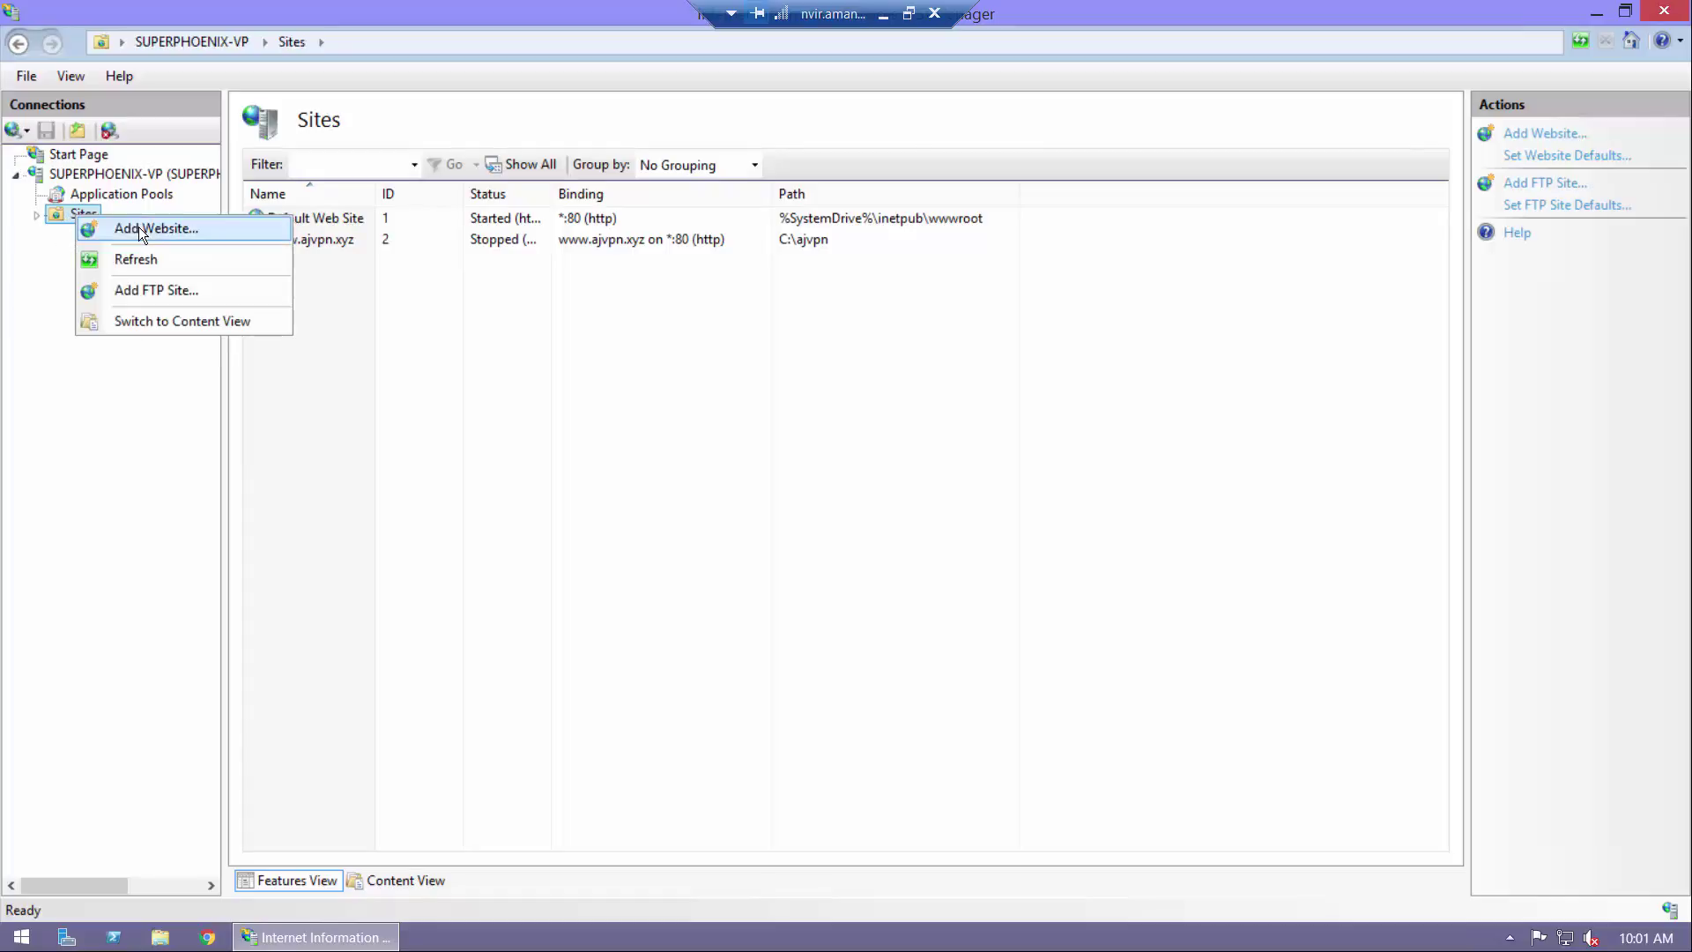
click(139, 226)
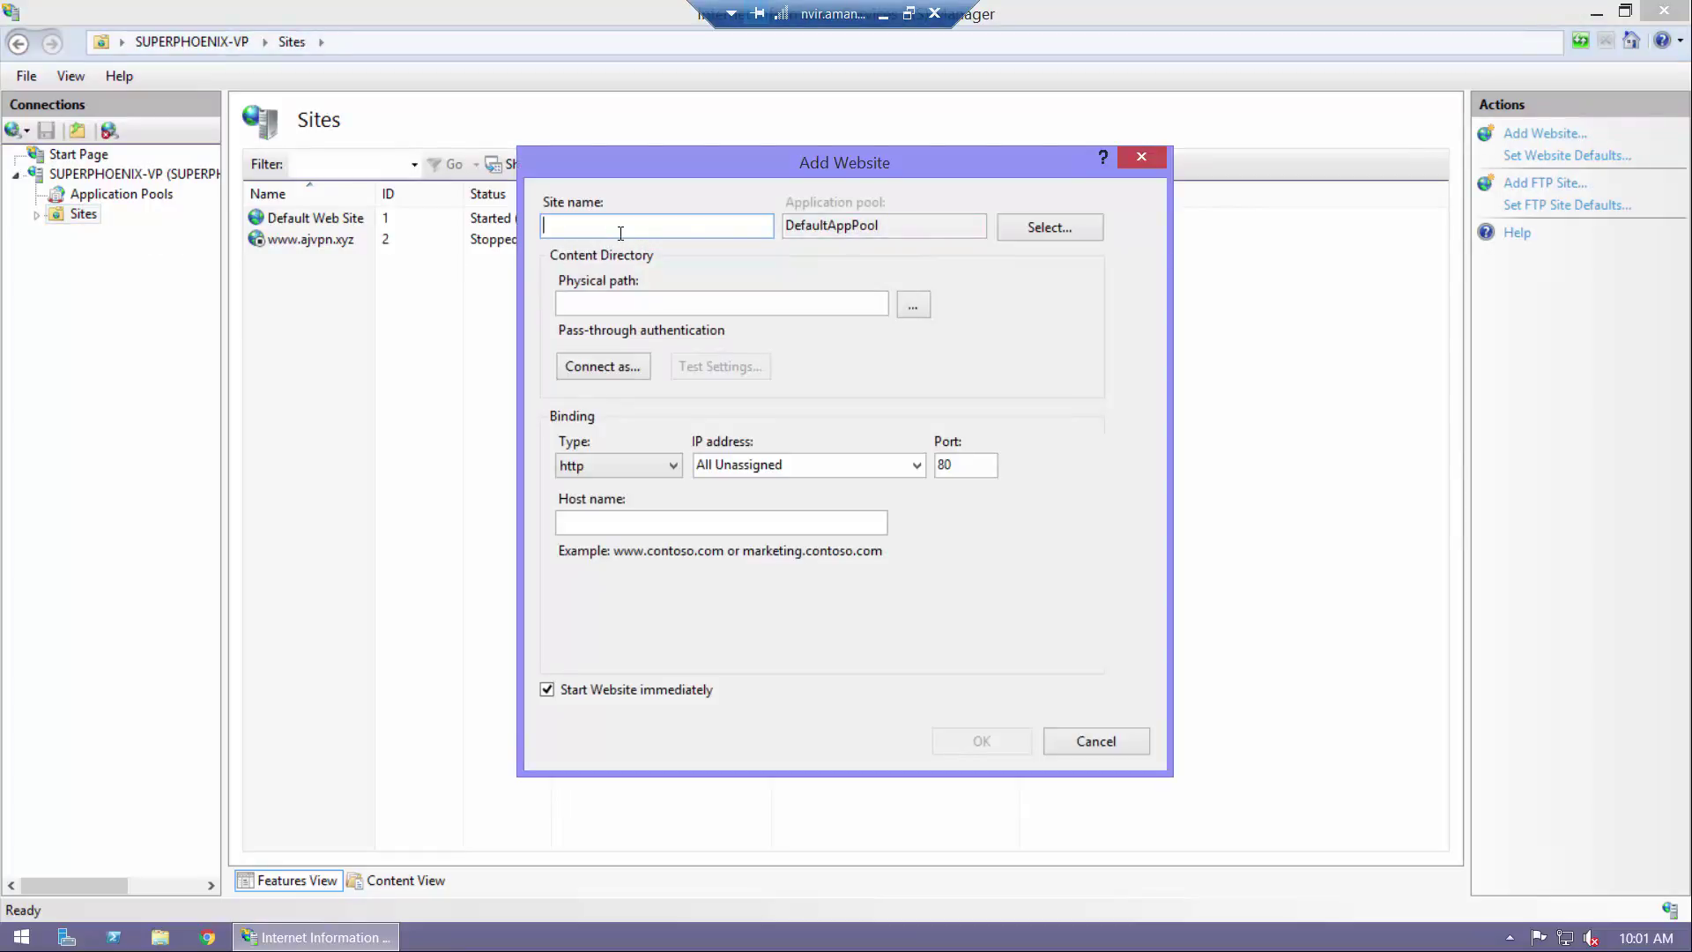
Name the new site mysql with host name mysql.ajvpn.xyz.
text(mysql)
click(616, 522)
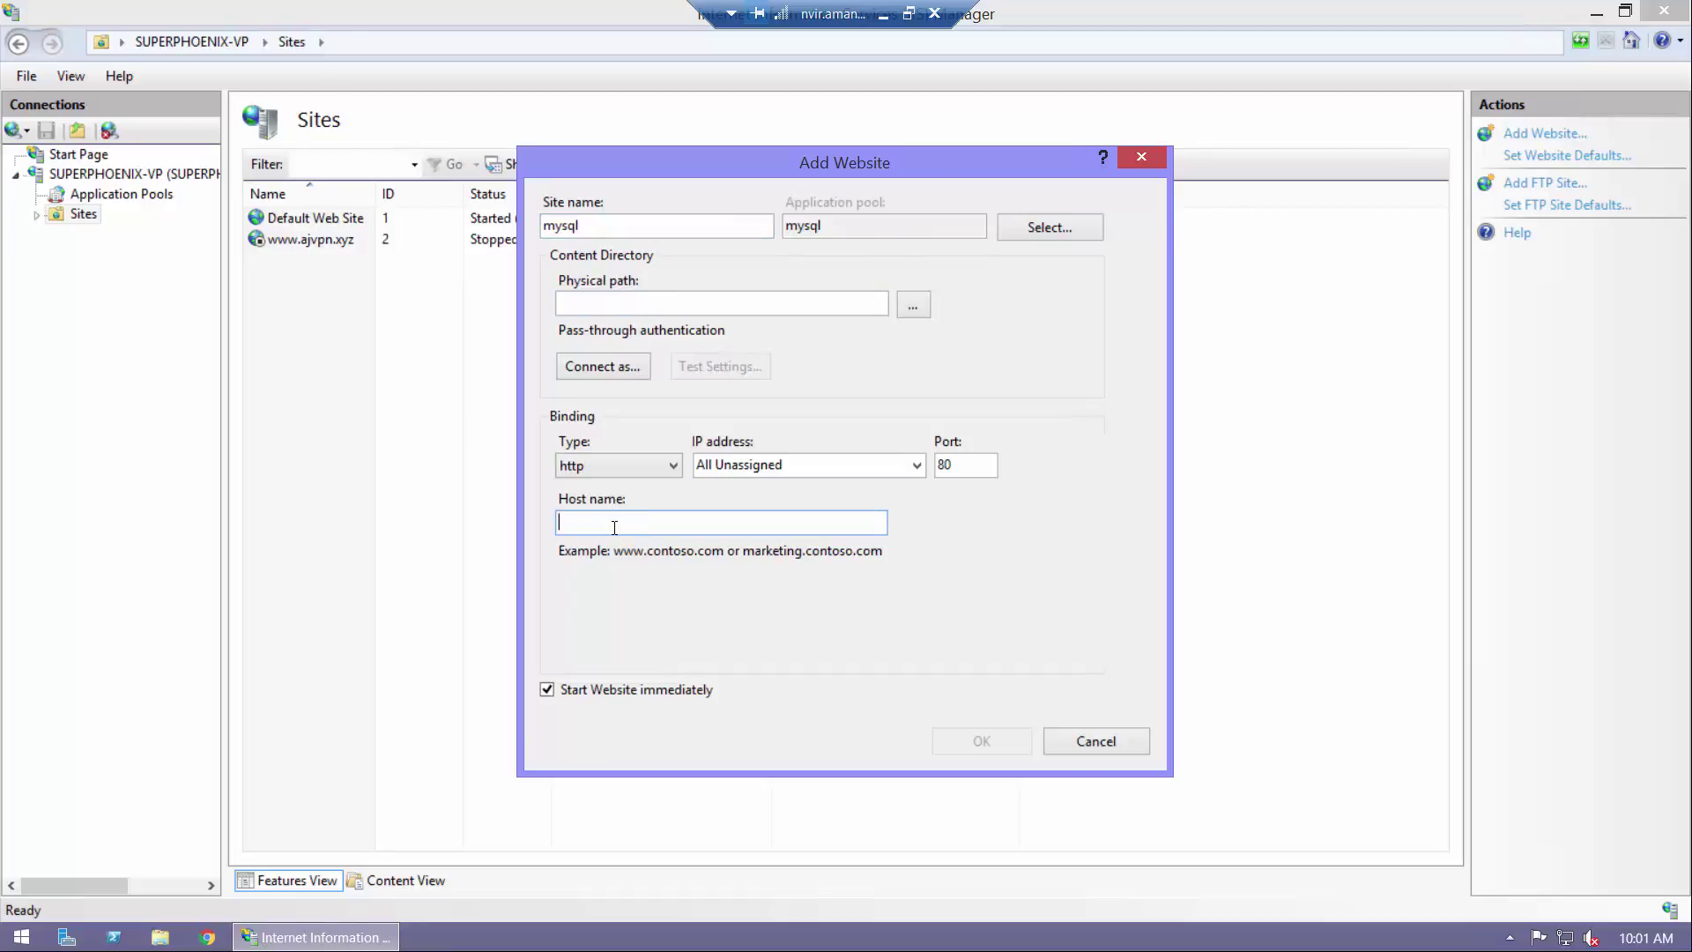
text(mysql.ajvpn.xyz)
Set the site's physical path to C:\phpMyAdmin and create the mysql website.
click(912, 306)
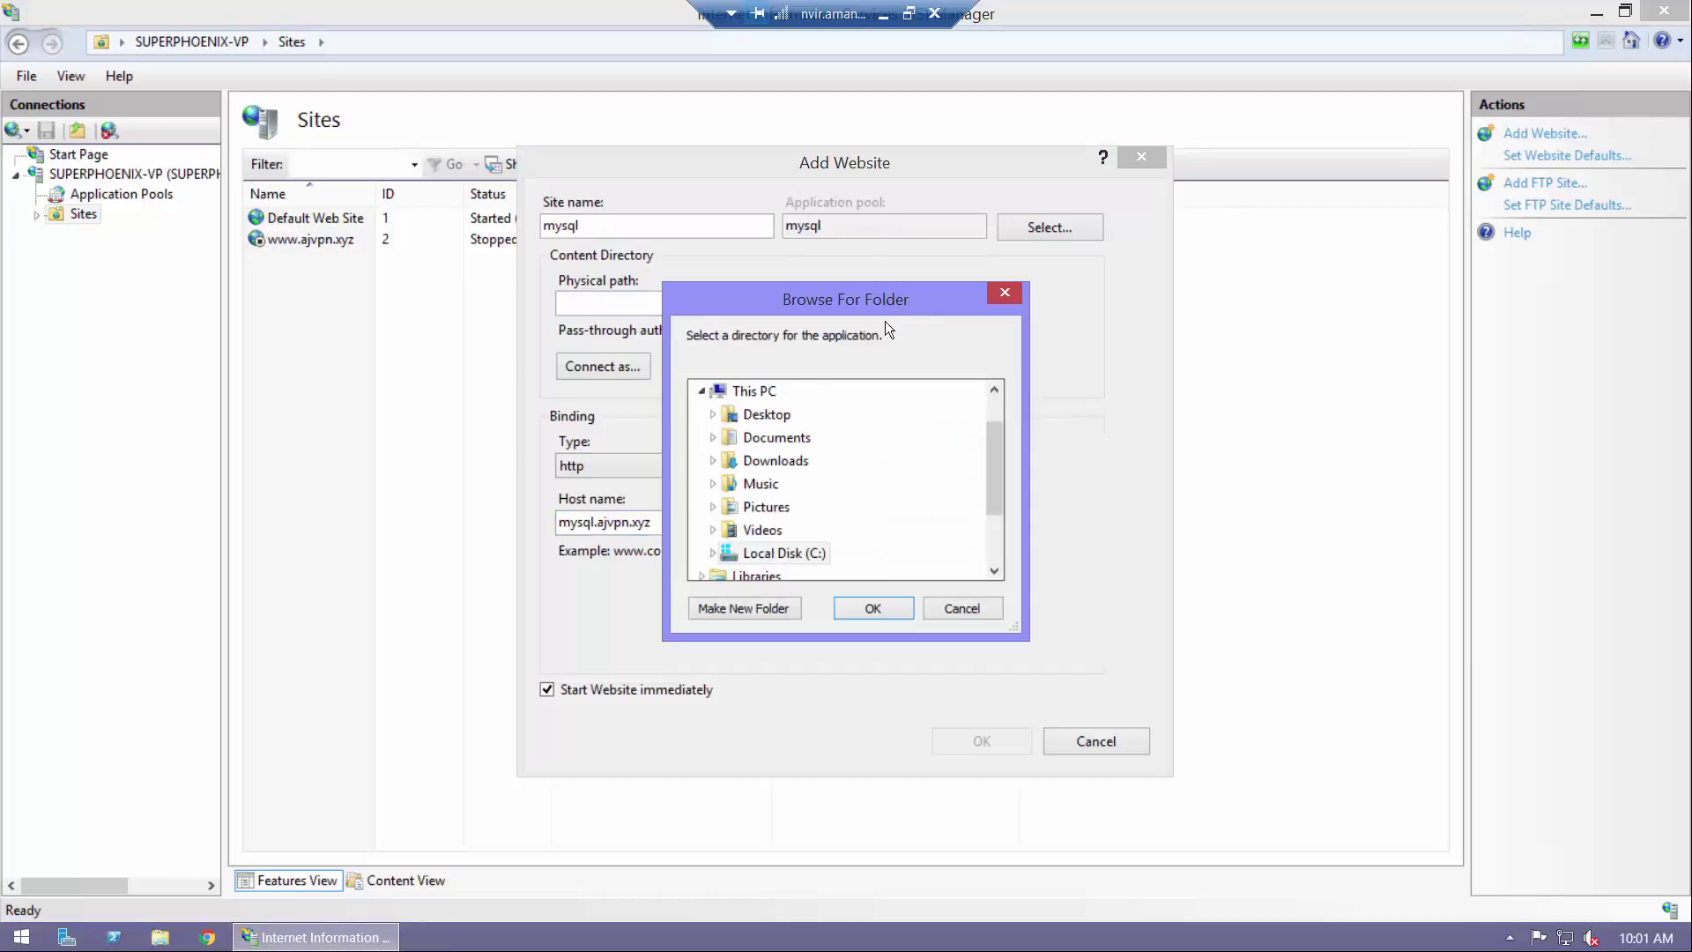
click(716, 552)
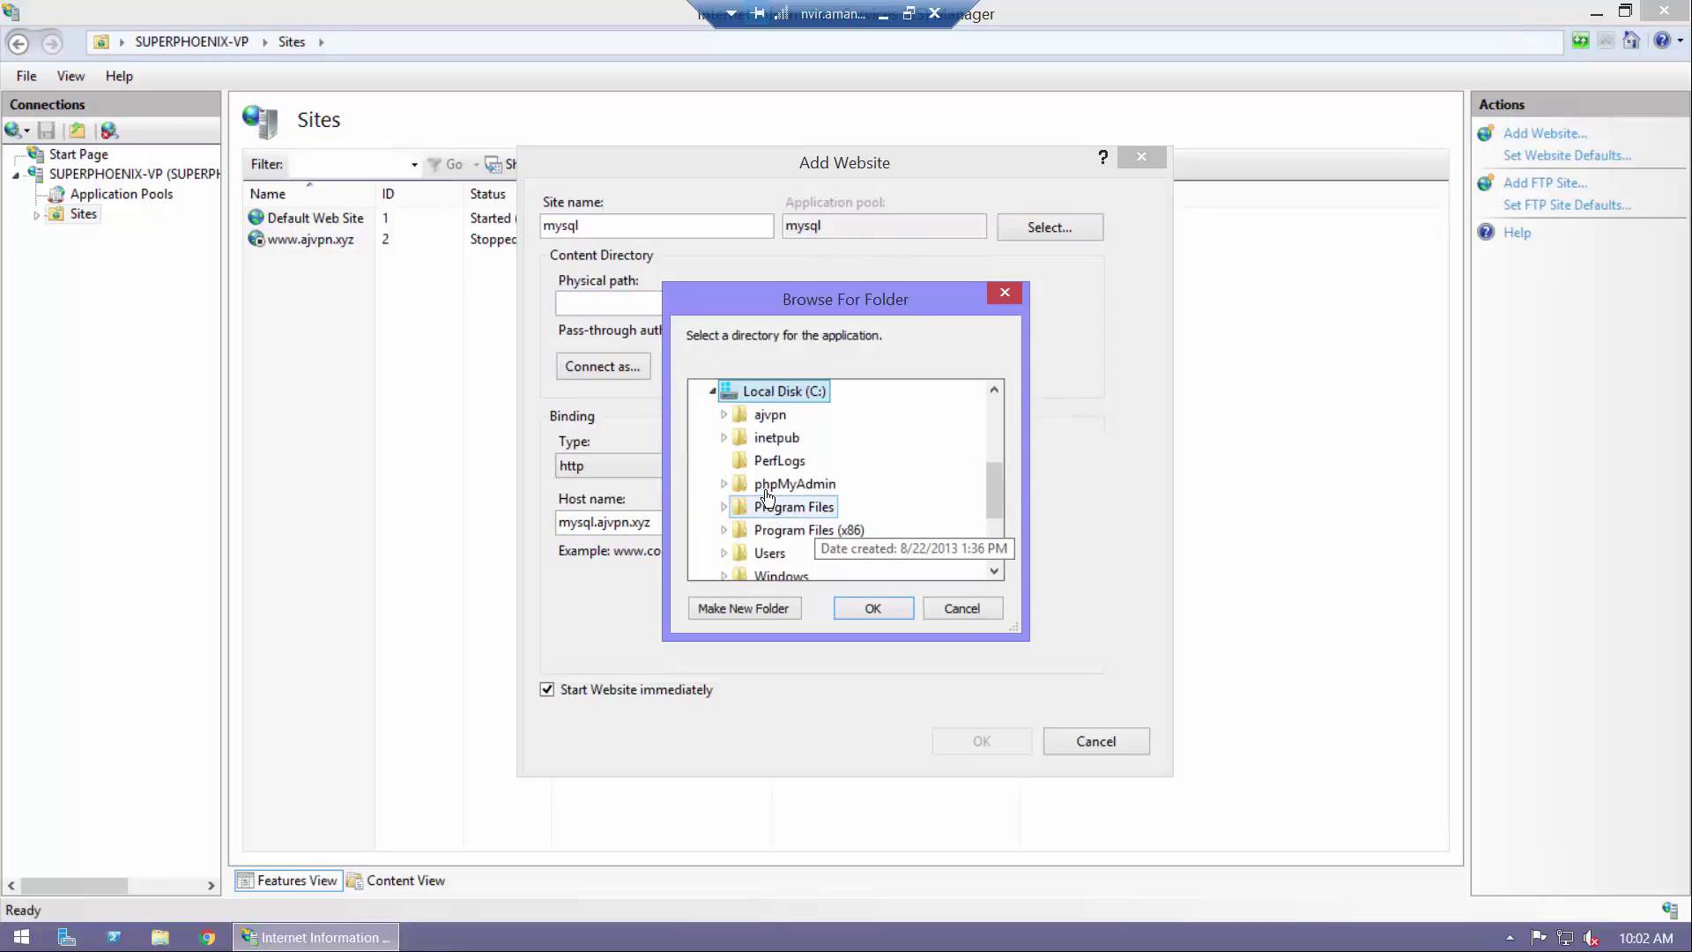
double_click(782, 492)
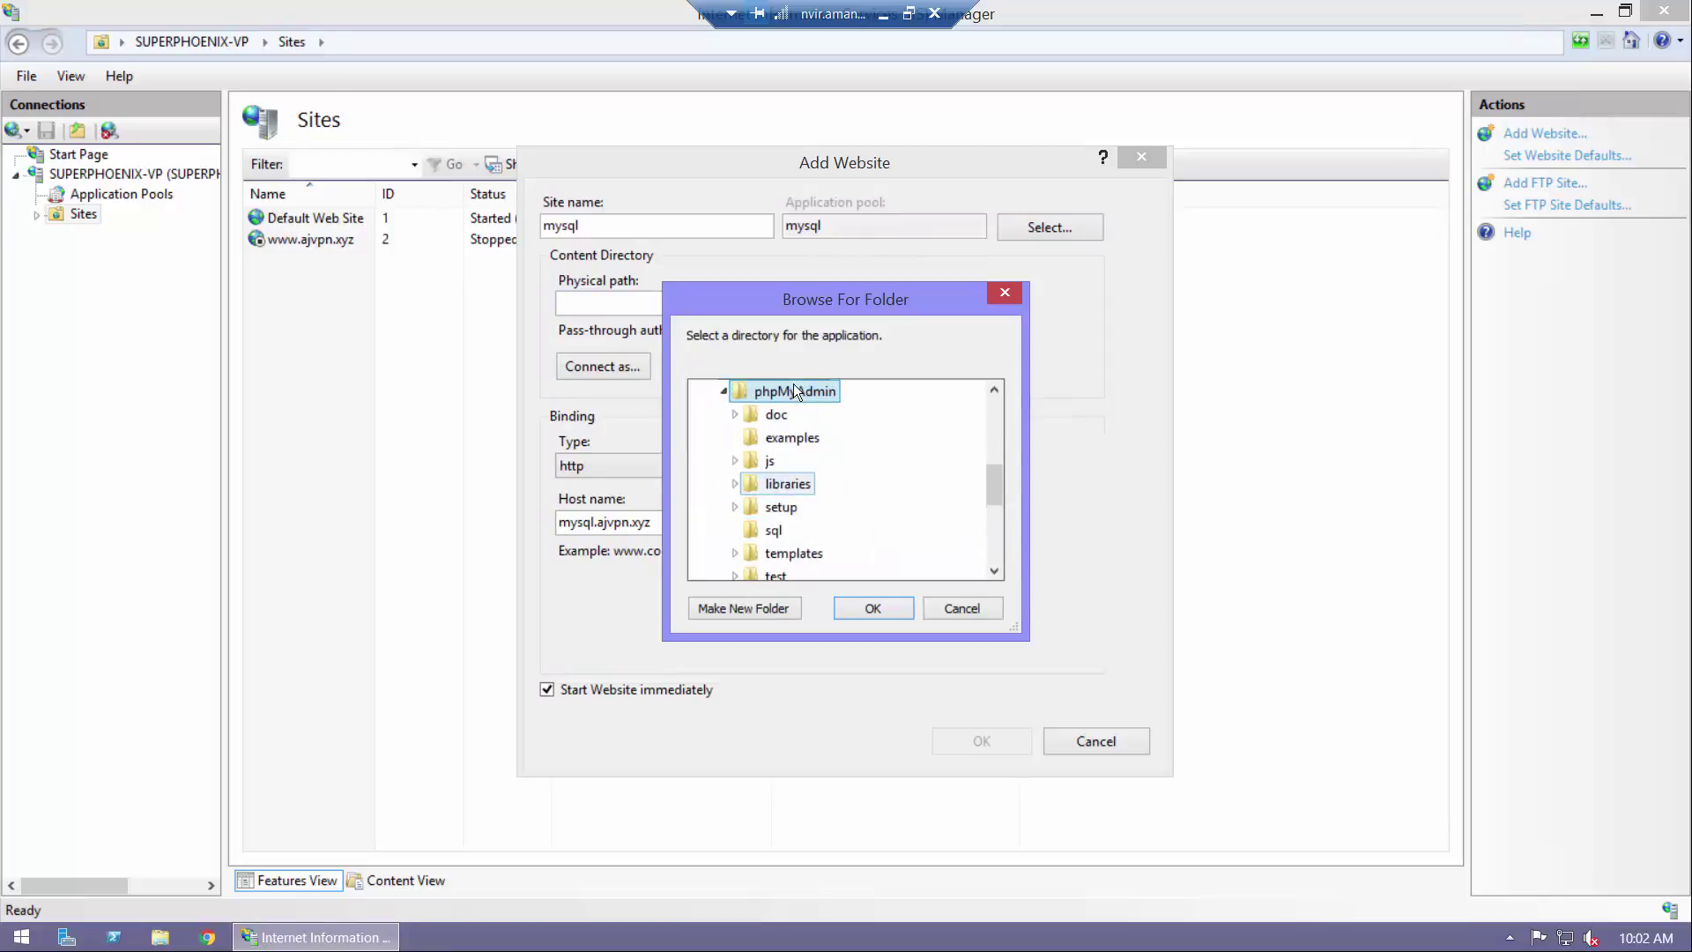
click(871, 610)
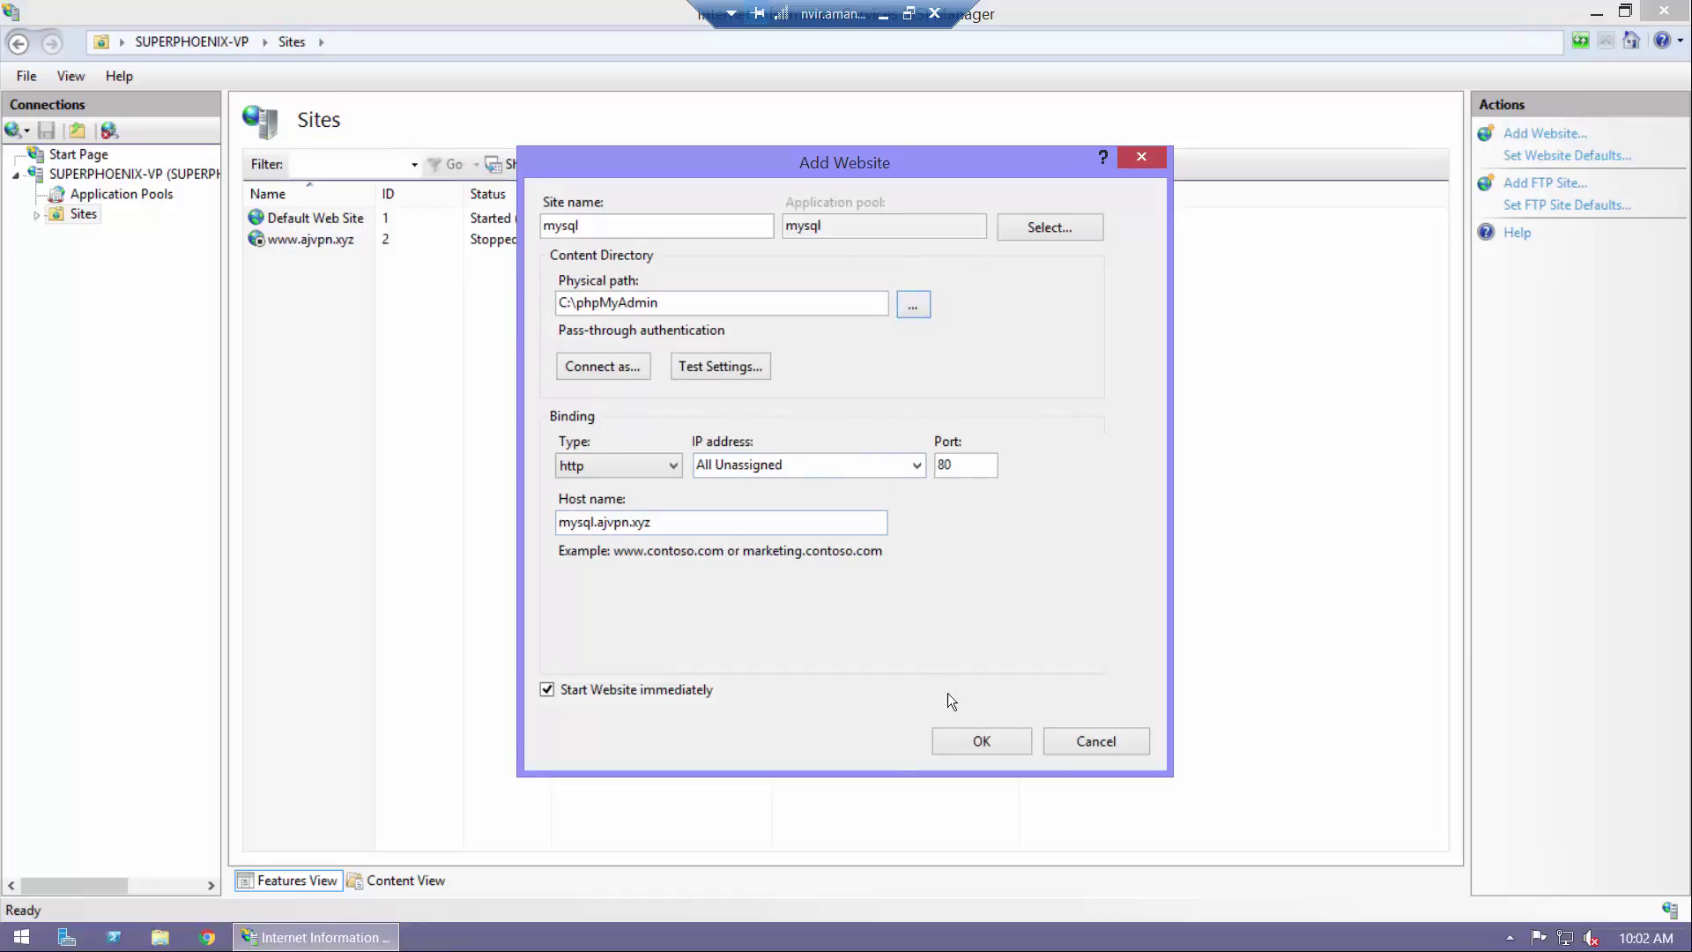
click(971, 750)
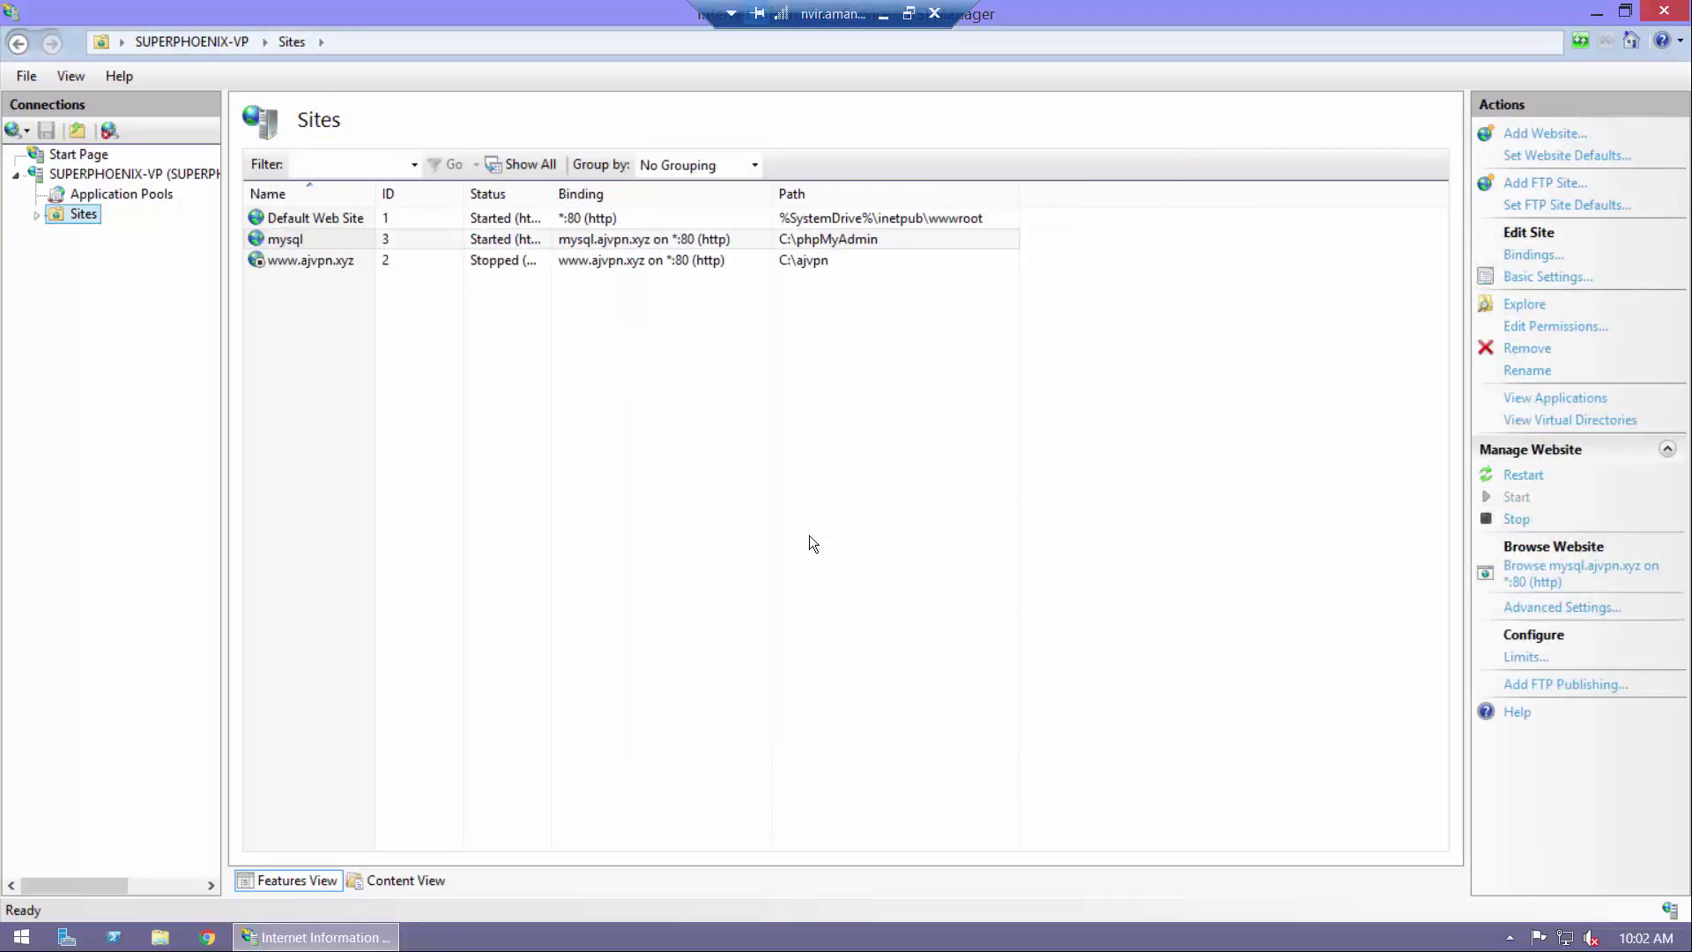
click(818, 261)
Load mysql.ajvpn.xyz in Chrome, which returns 403 Forbidden, then close the browser.
click(826, 239)
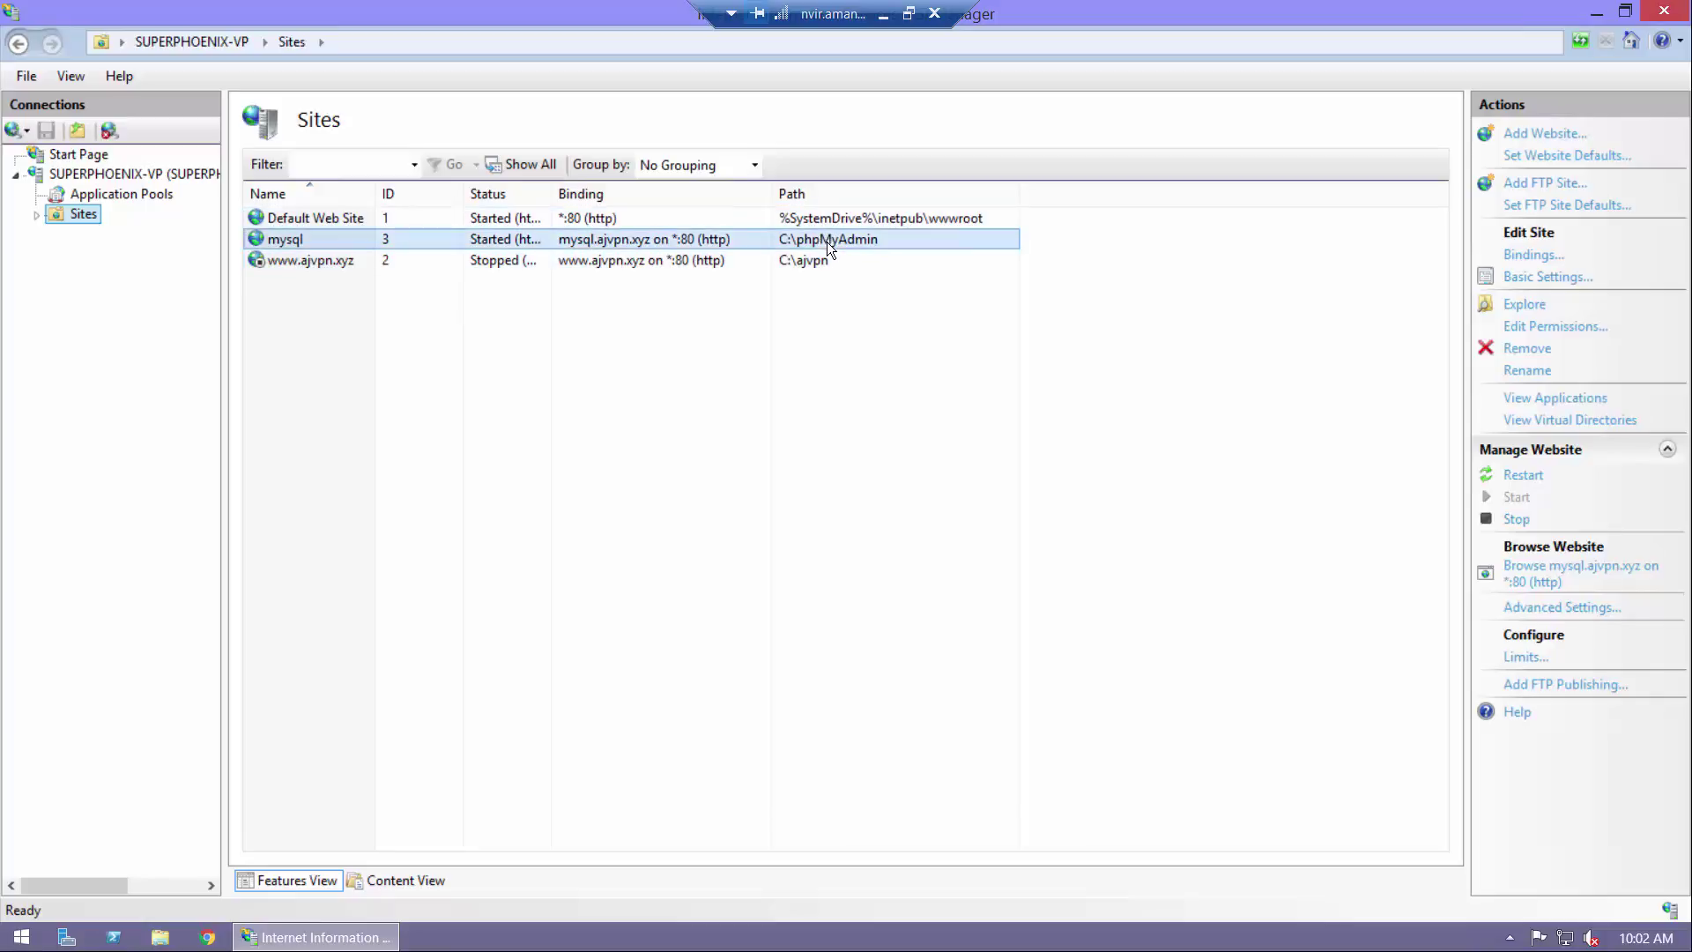
click(208, 937)
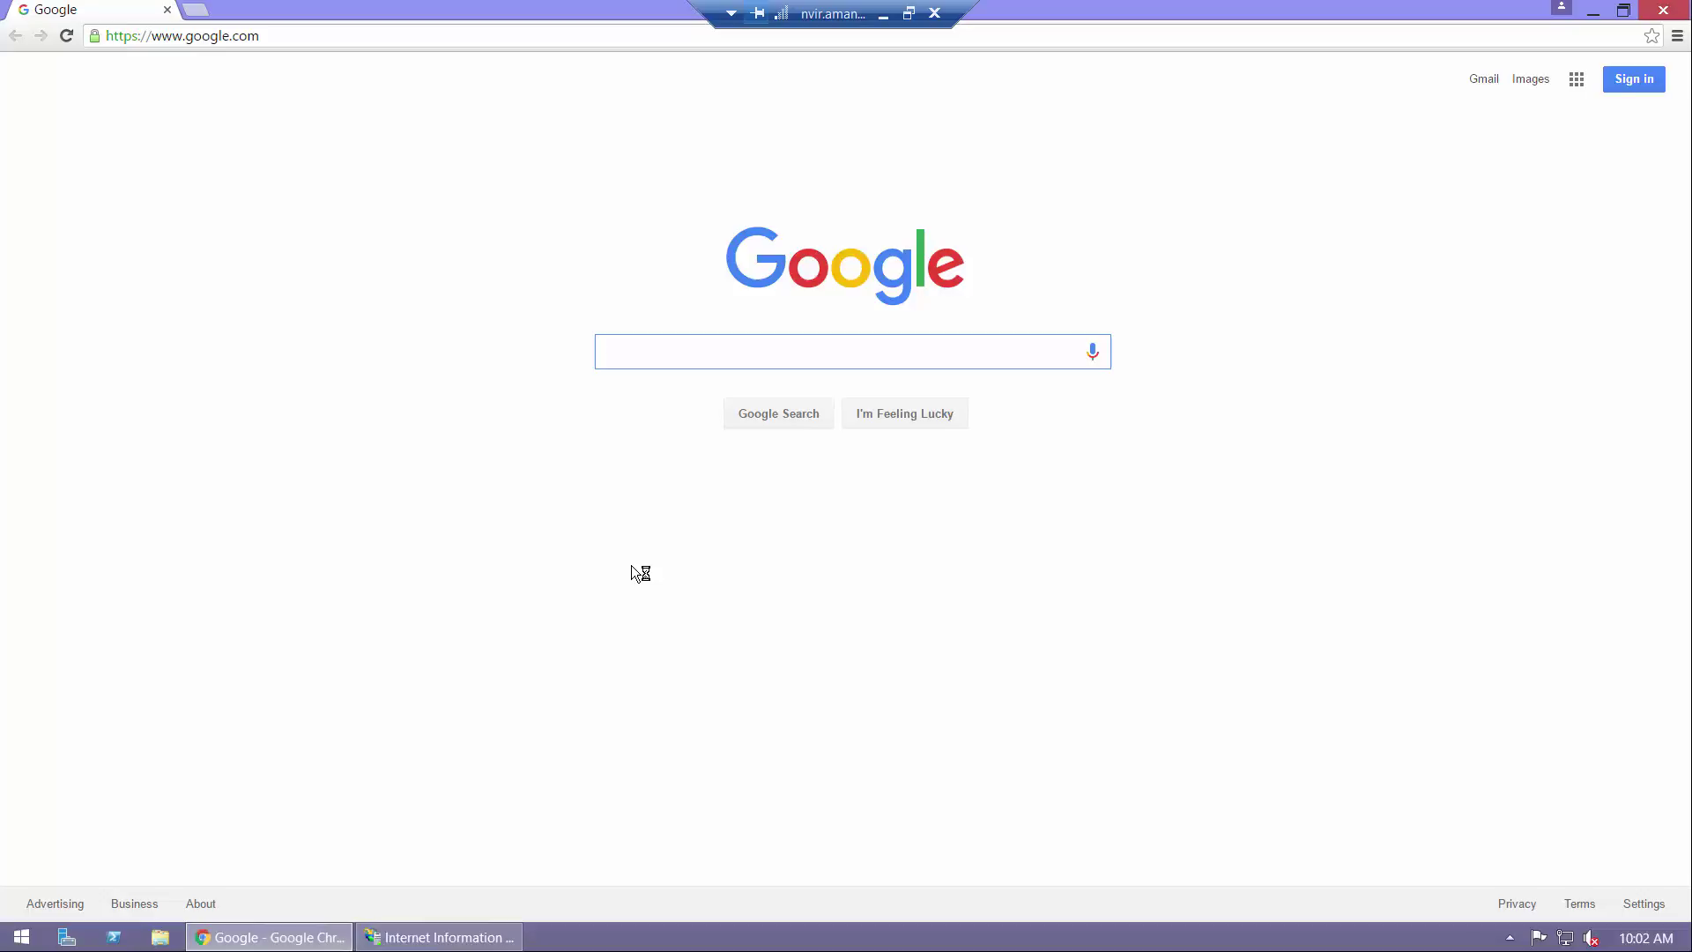
click(550, 27)
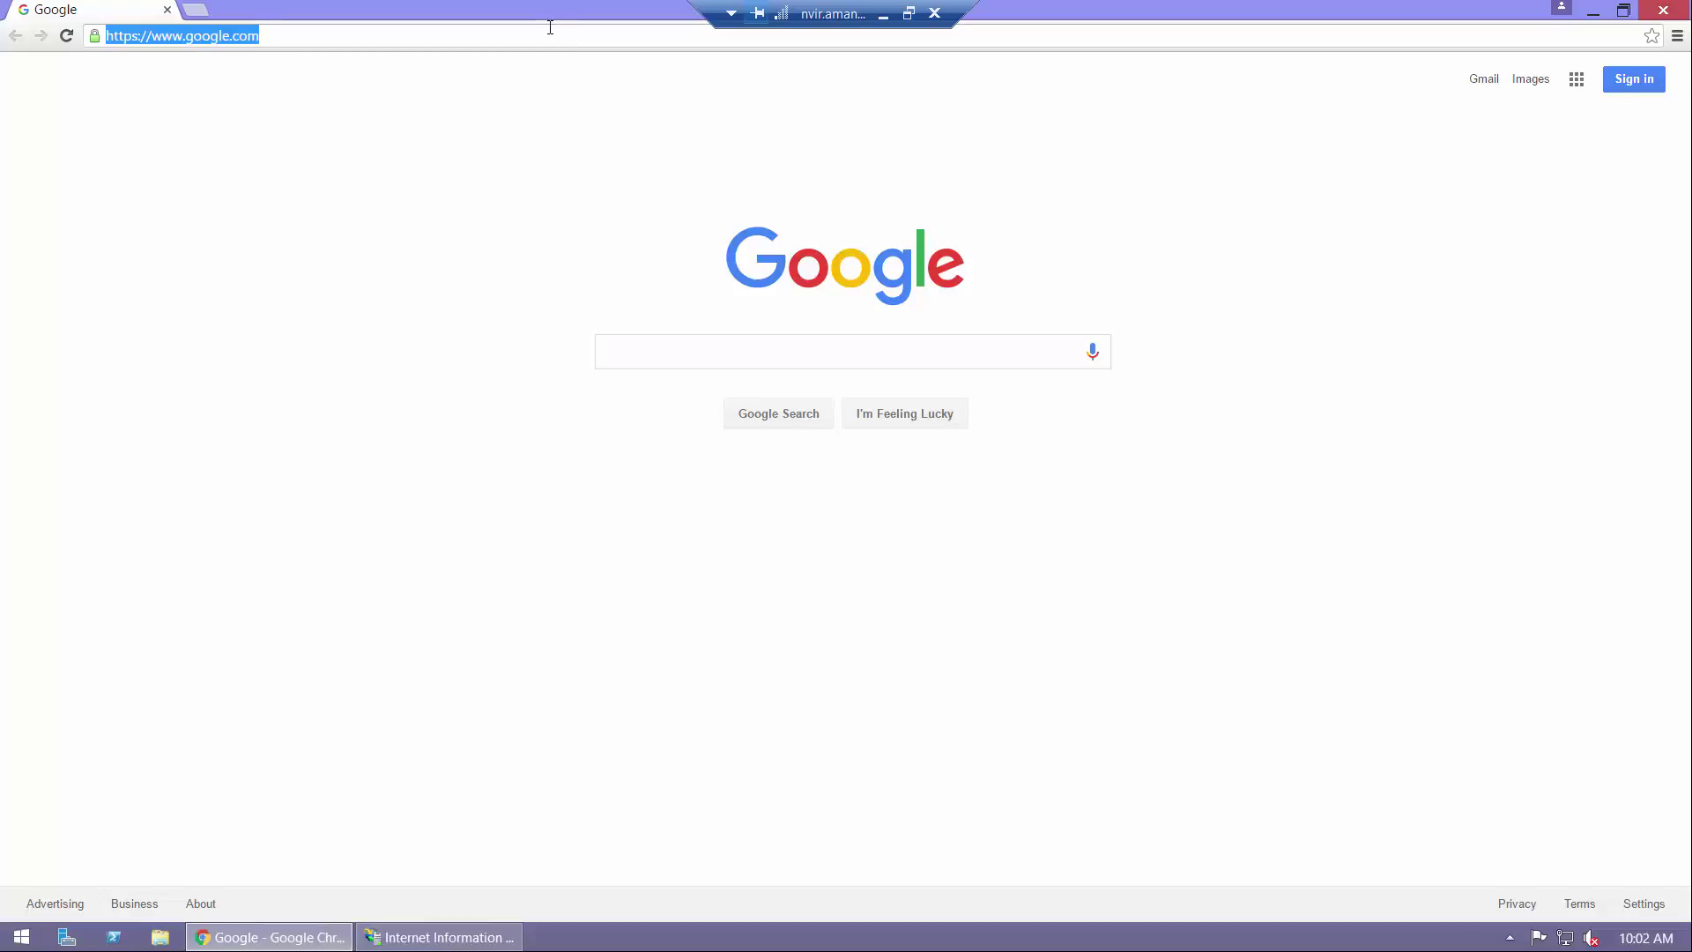
text(mysql)
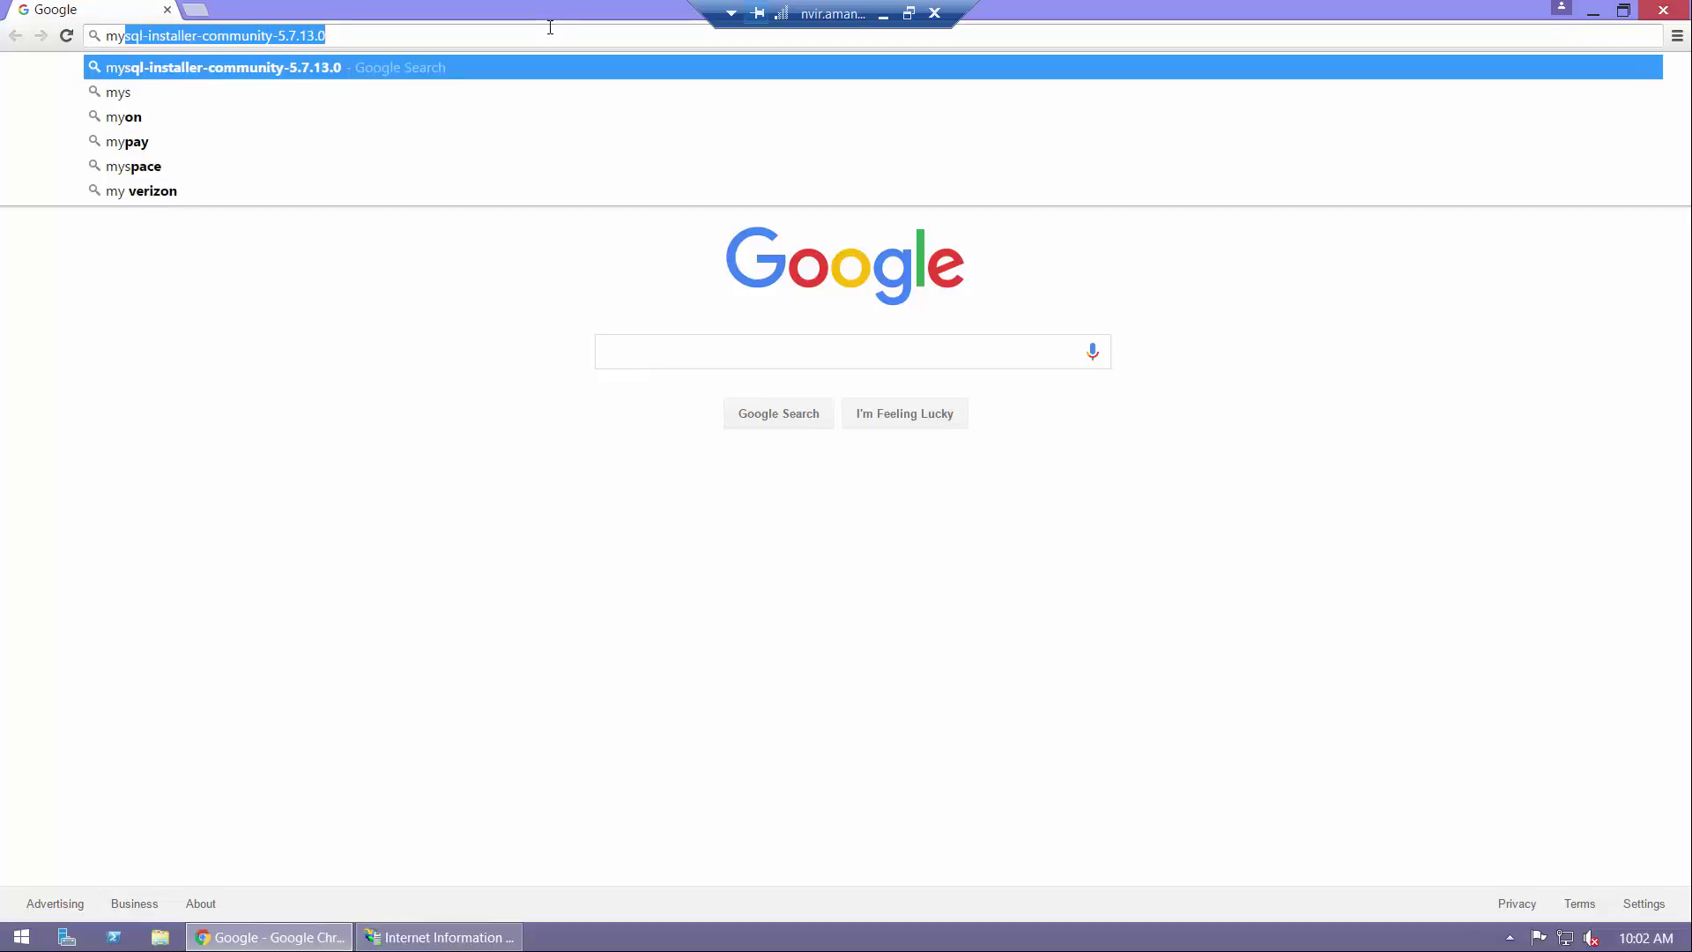
text(.a)
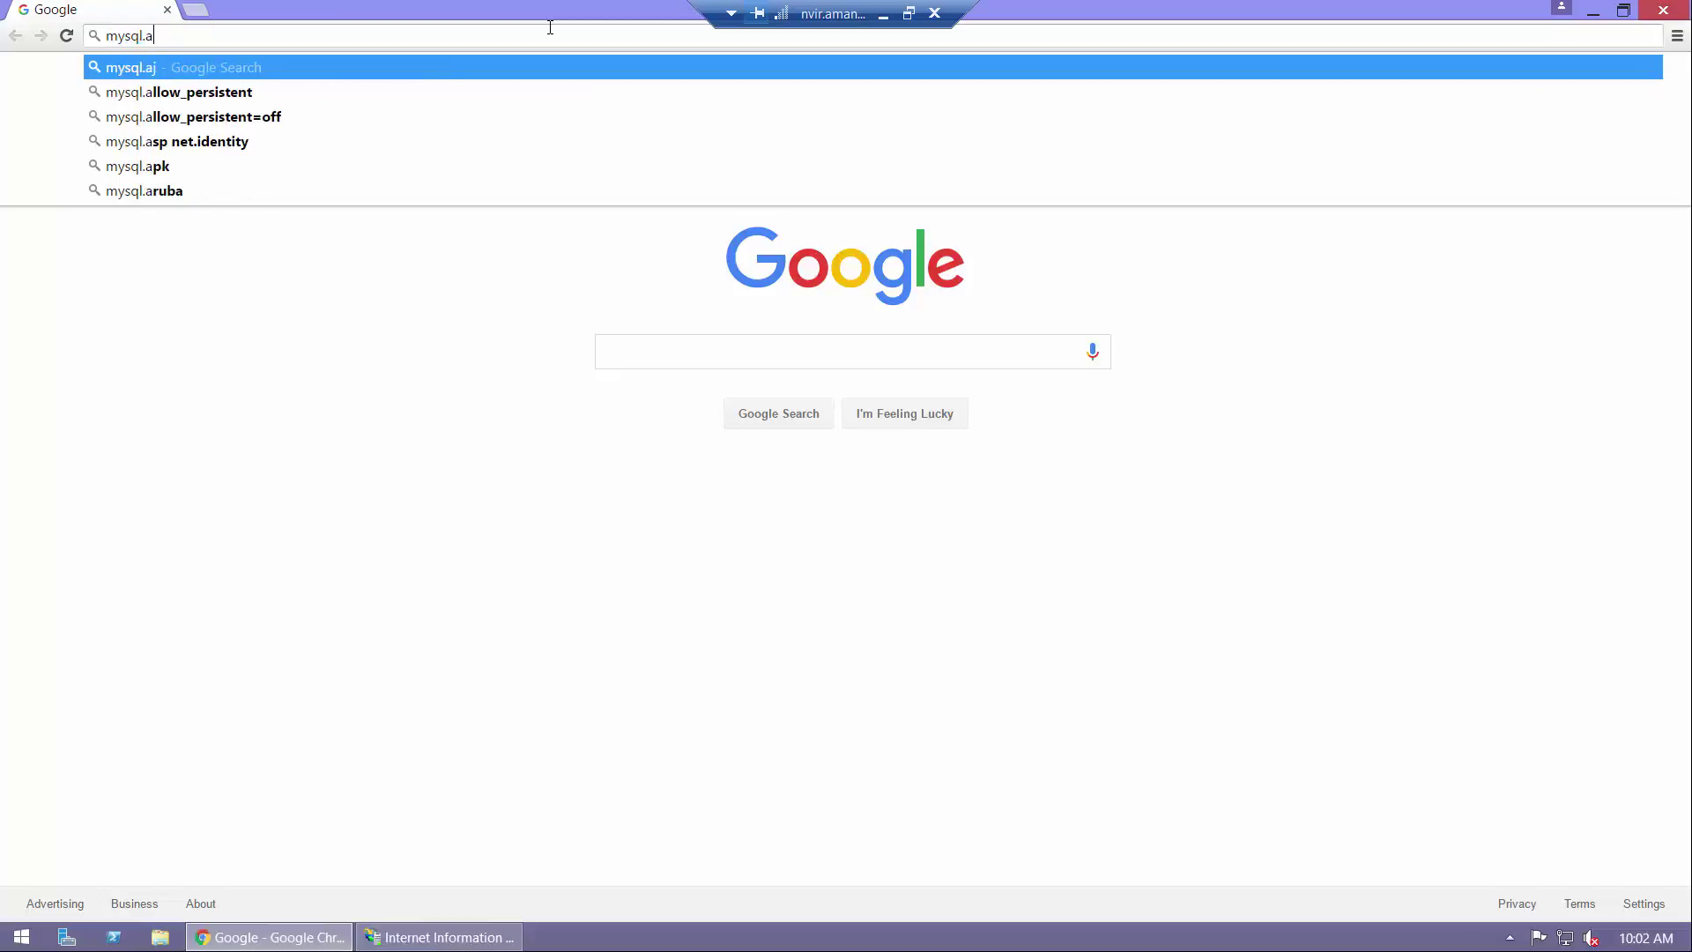
text(jvpn.xyz)
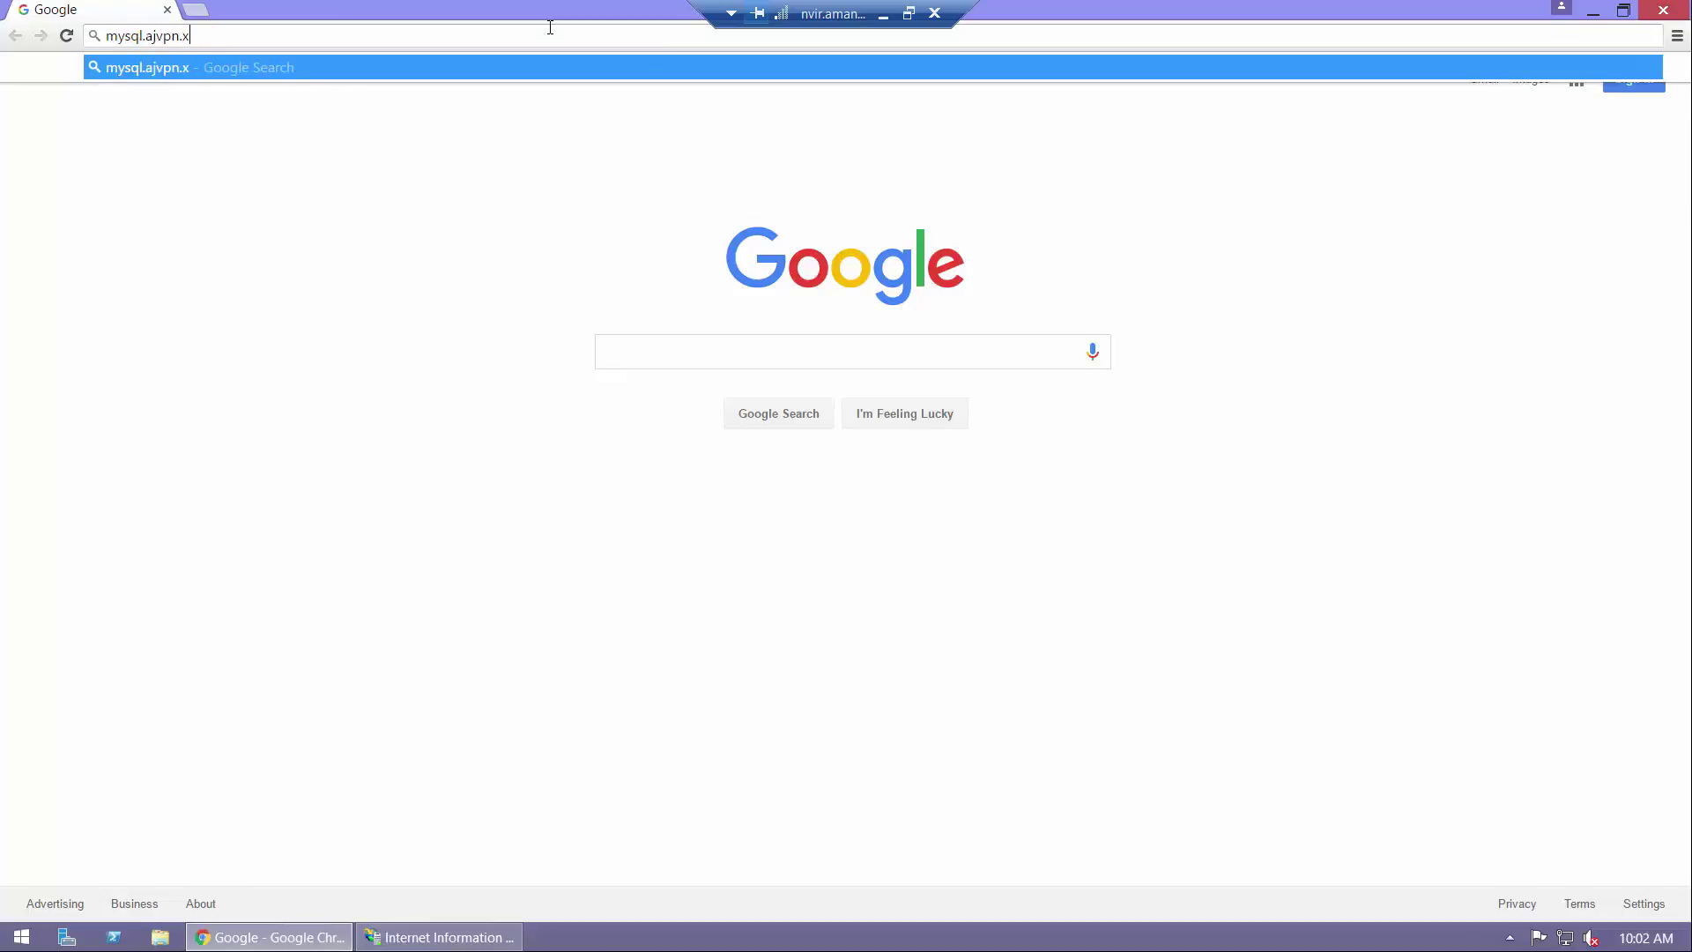
key(Return)
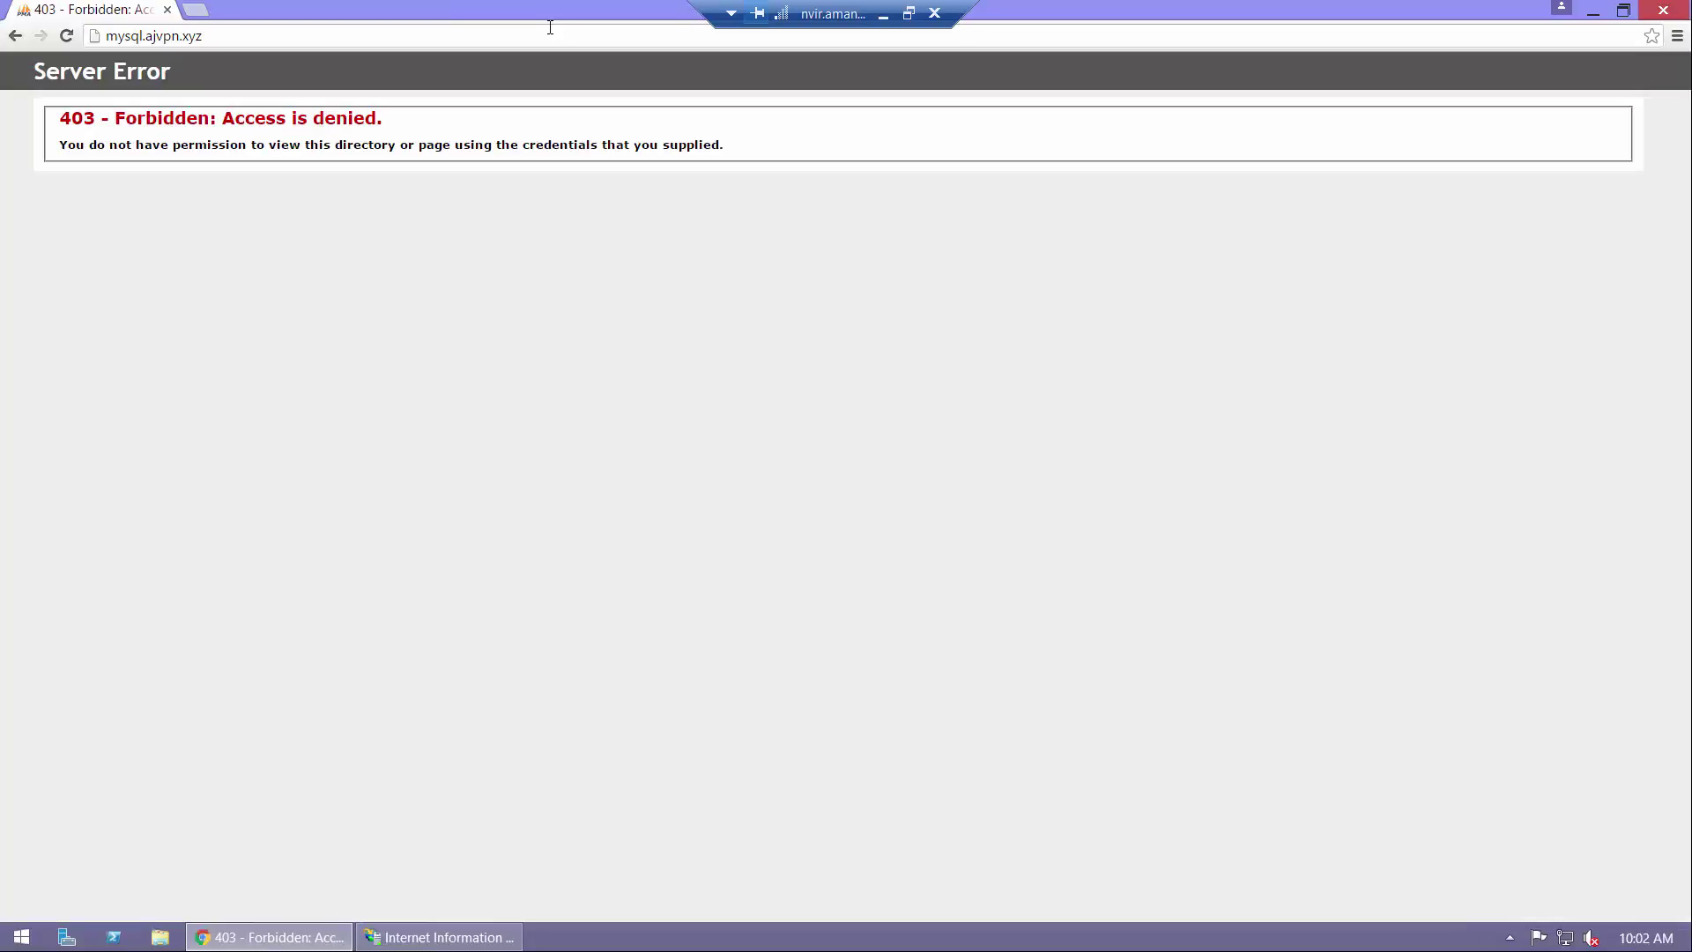
click(1663, 10)
click(690, 418)
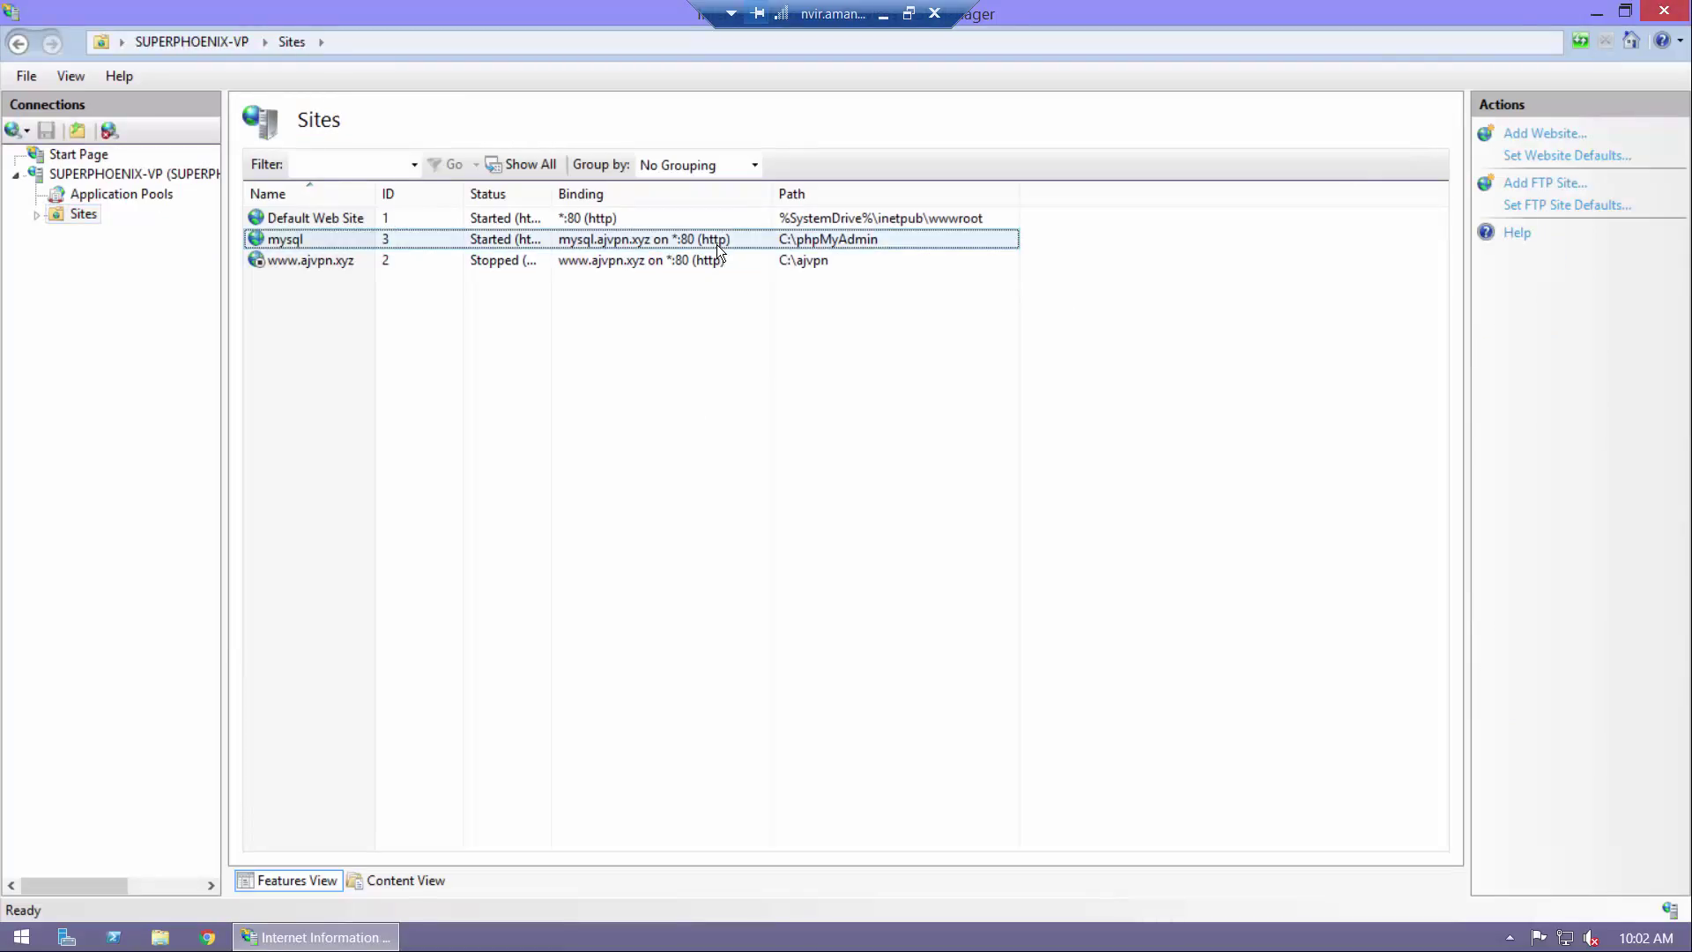
Review the mysql site's http binding on port 80 without changing it.
click(718, 246)
right_click(719, 249)
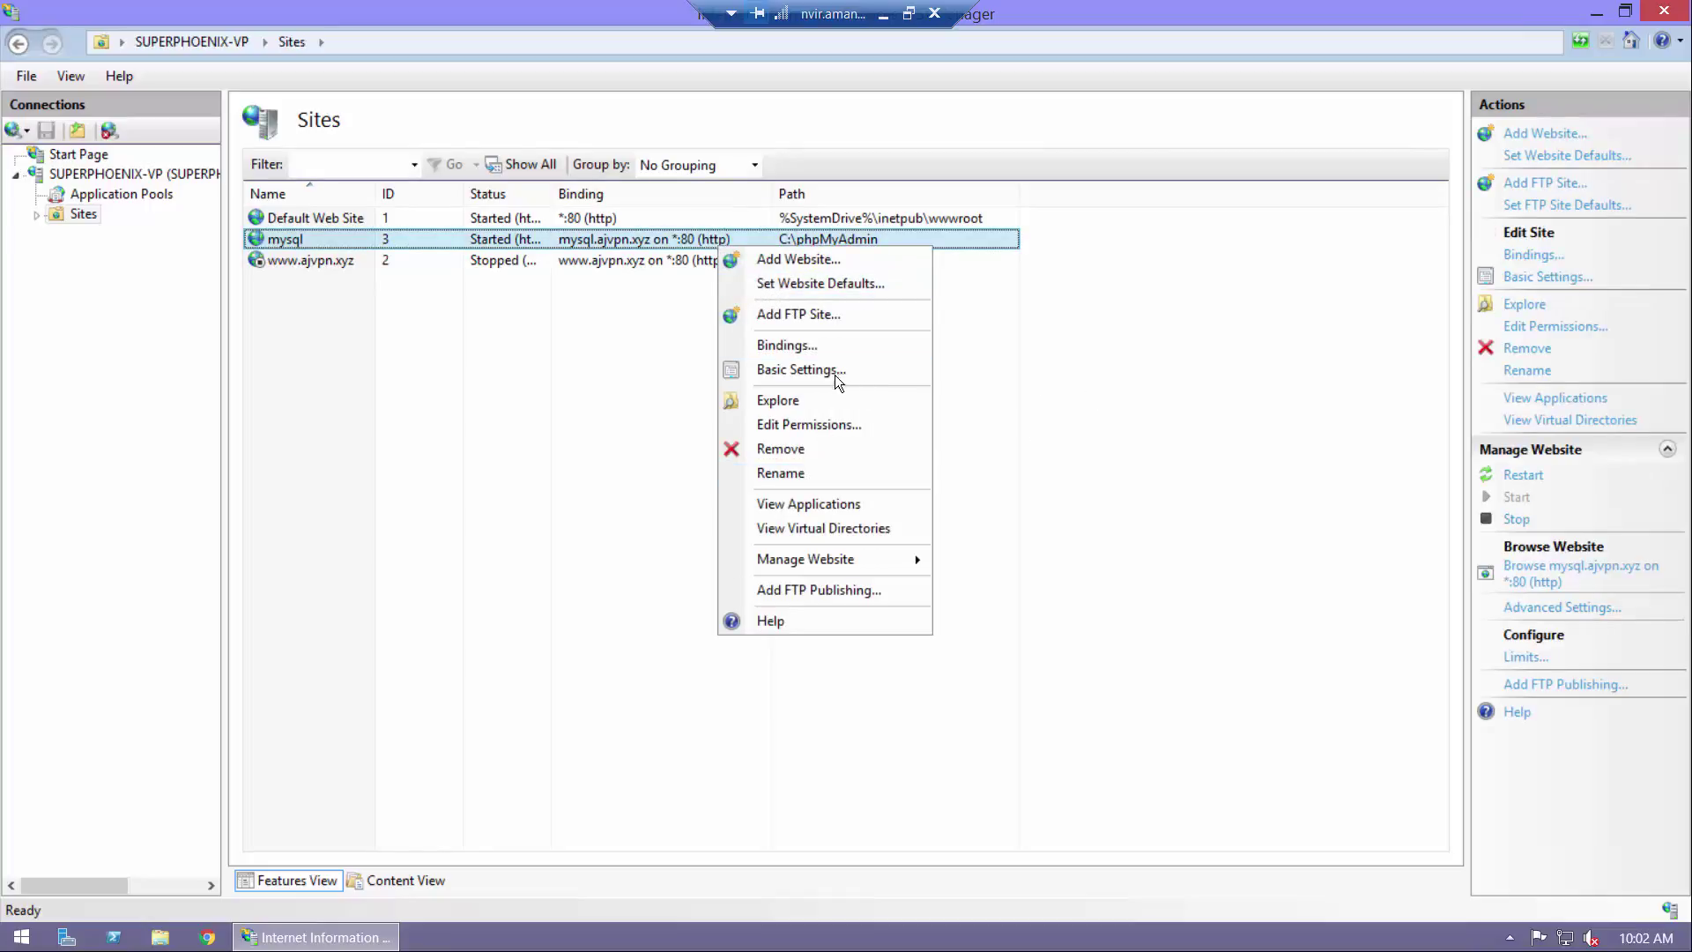
click(789, 345)
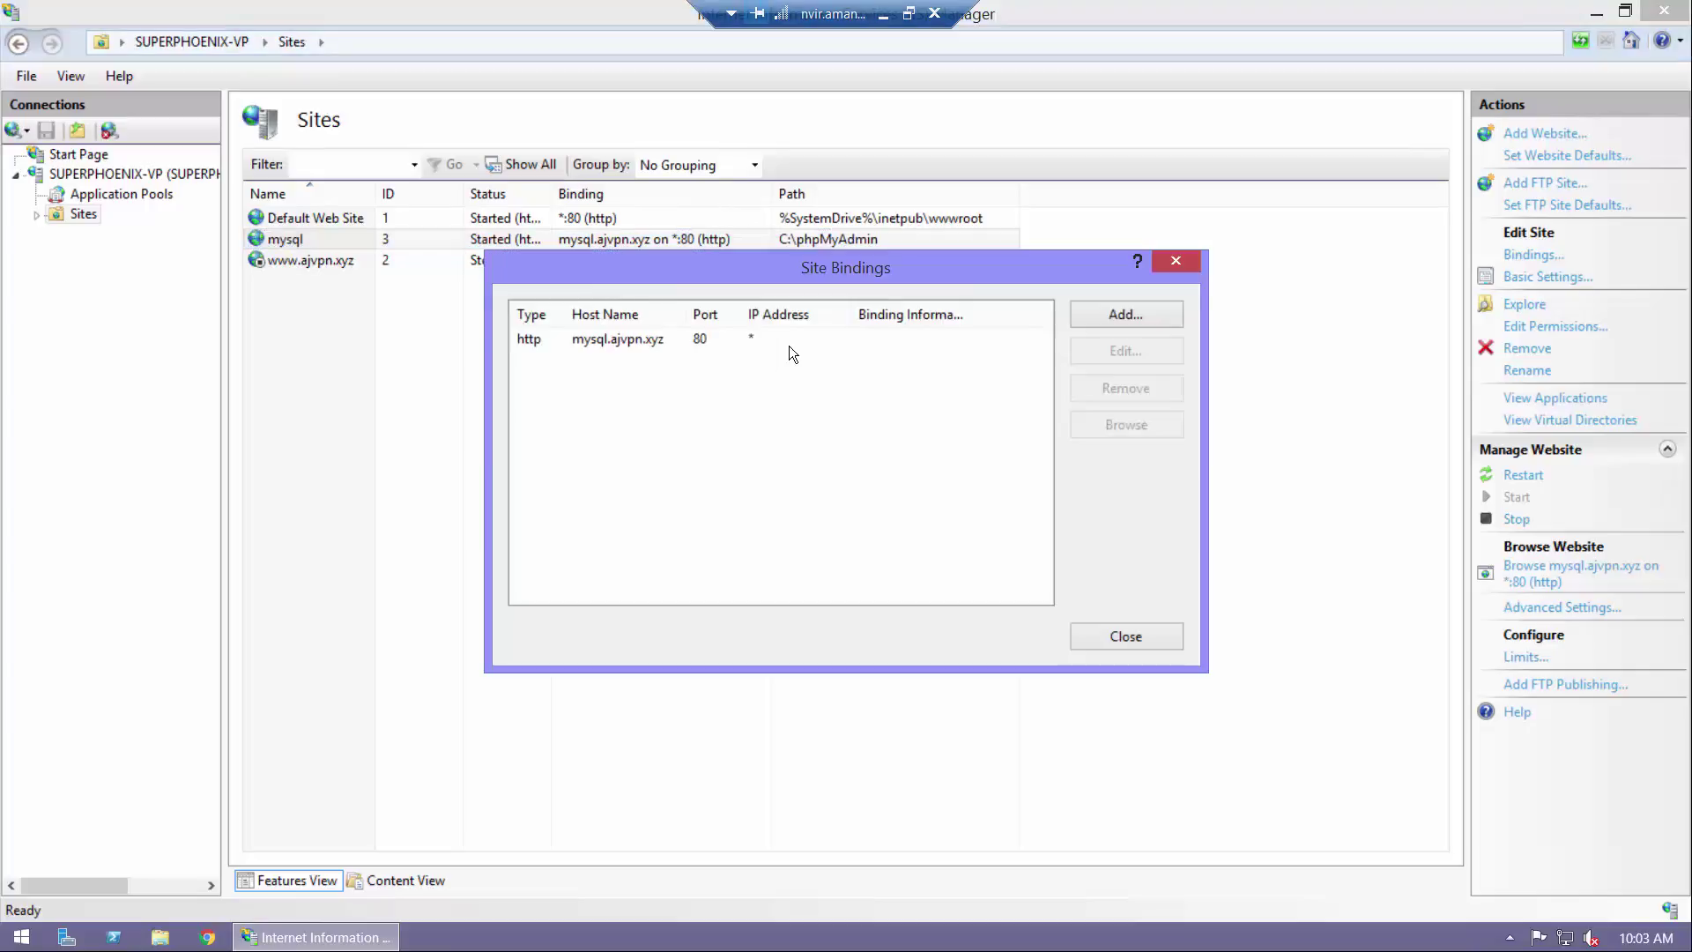
click(768, 344)
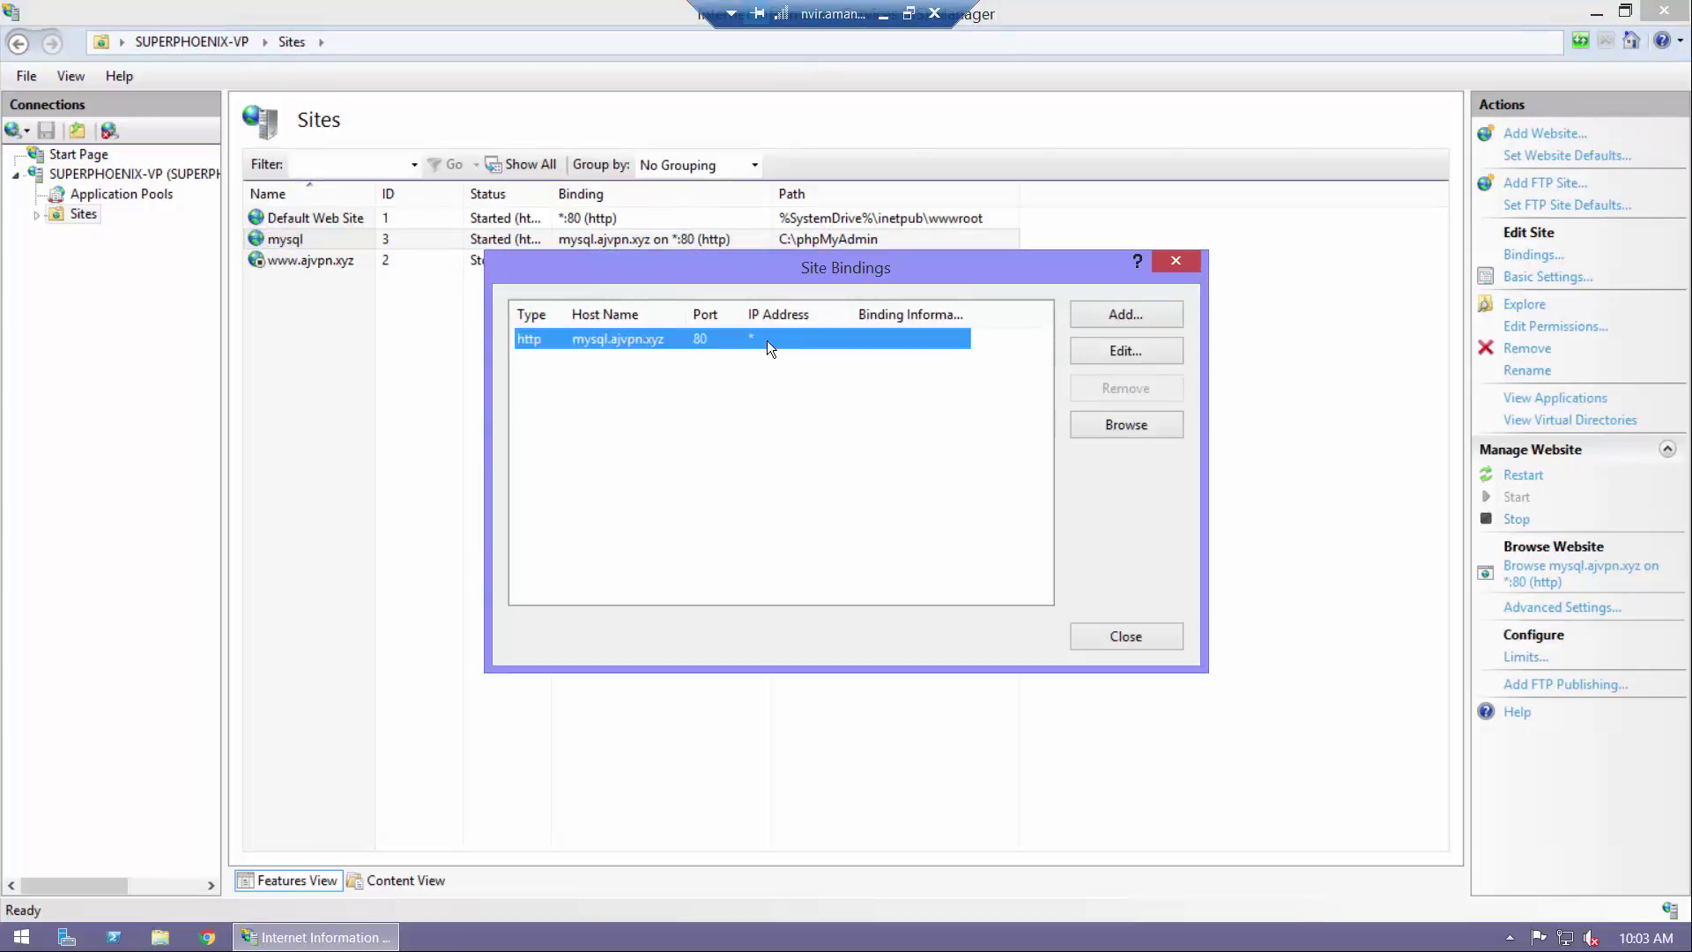
click(1120, 351)
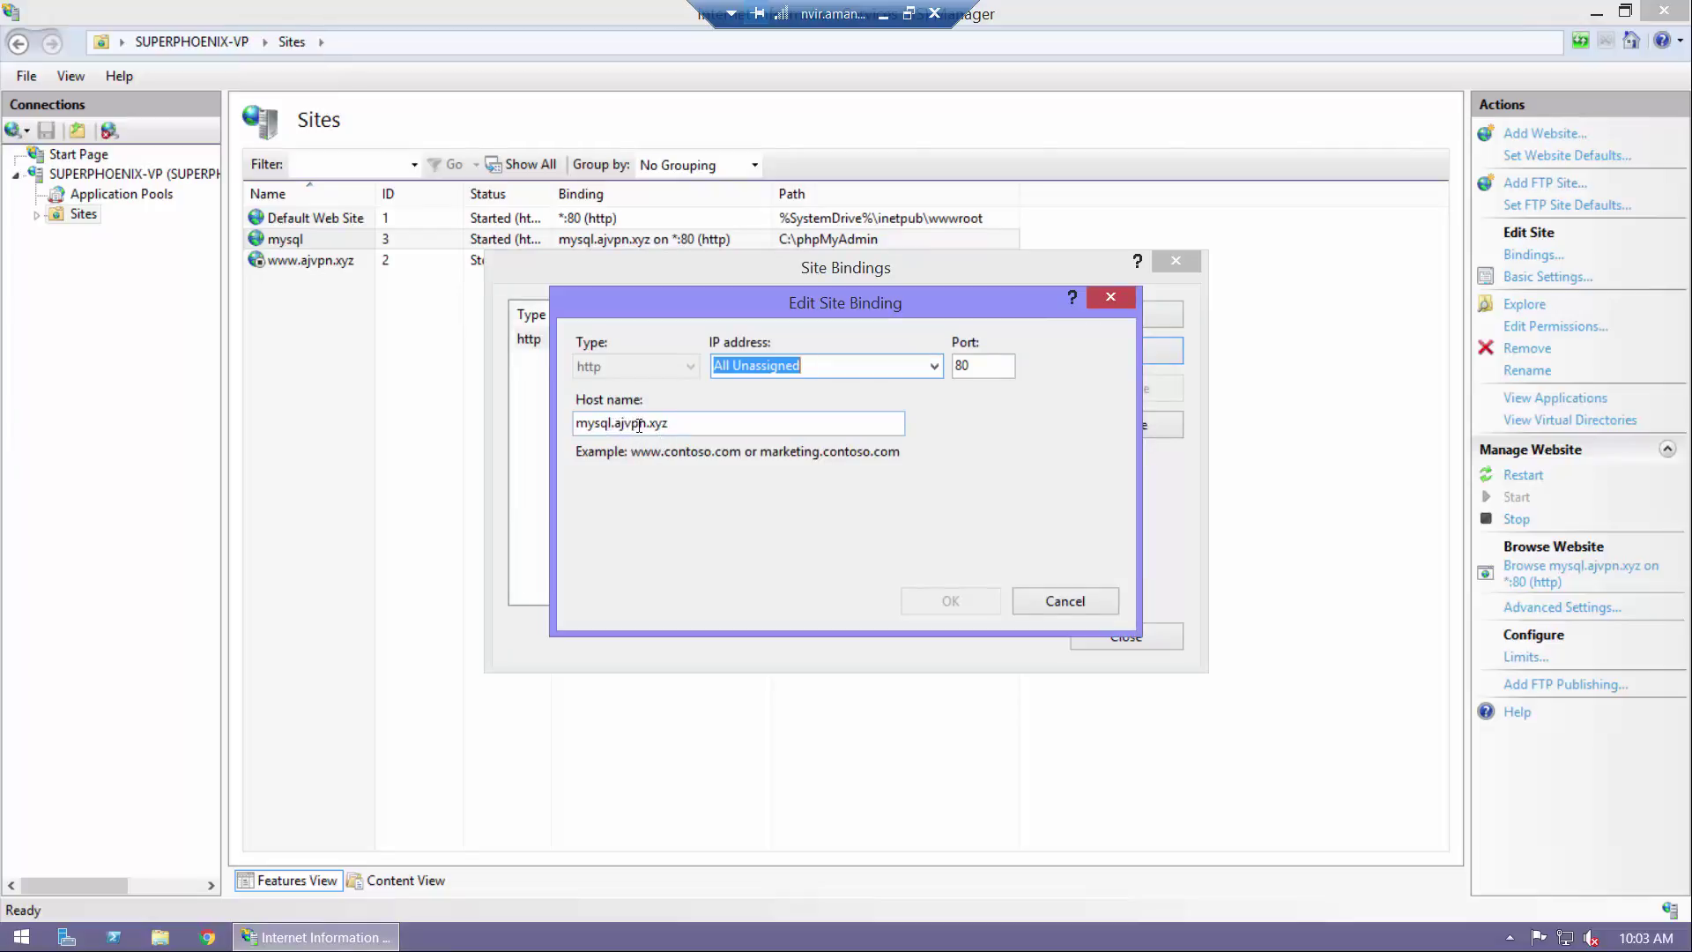
click(1043, 601)
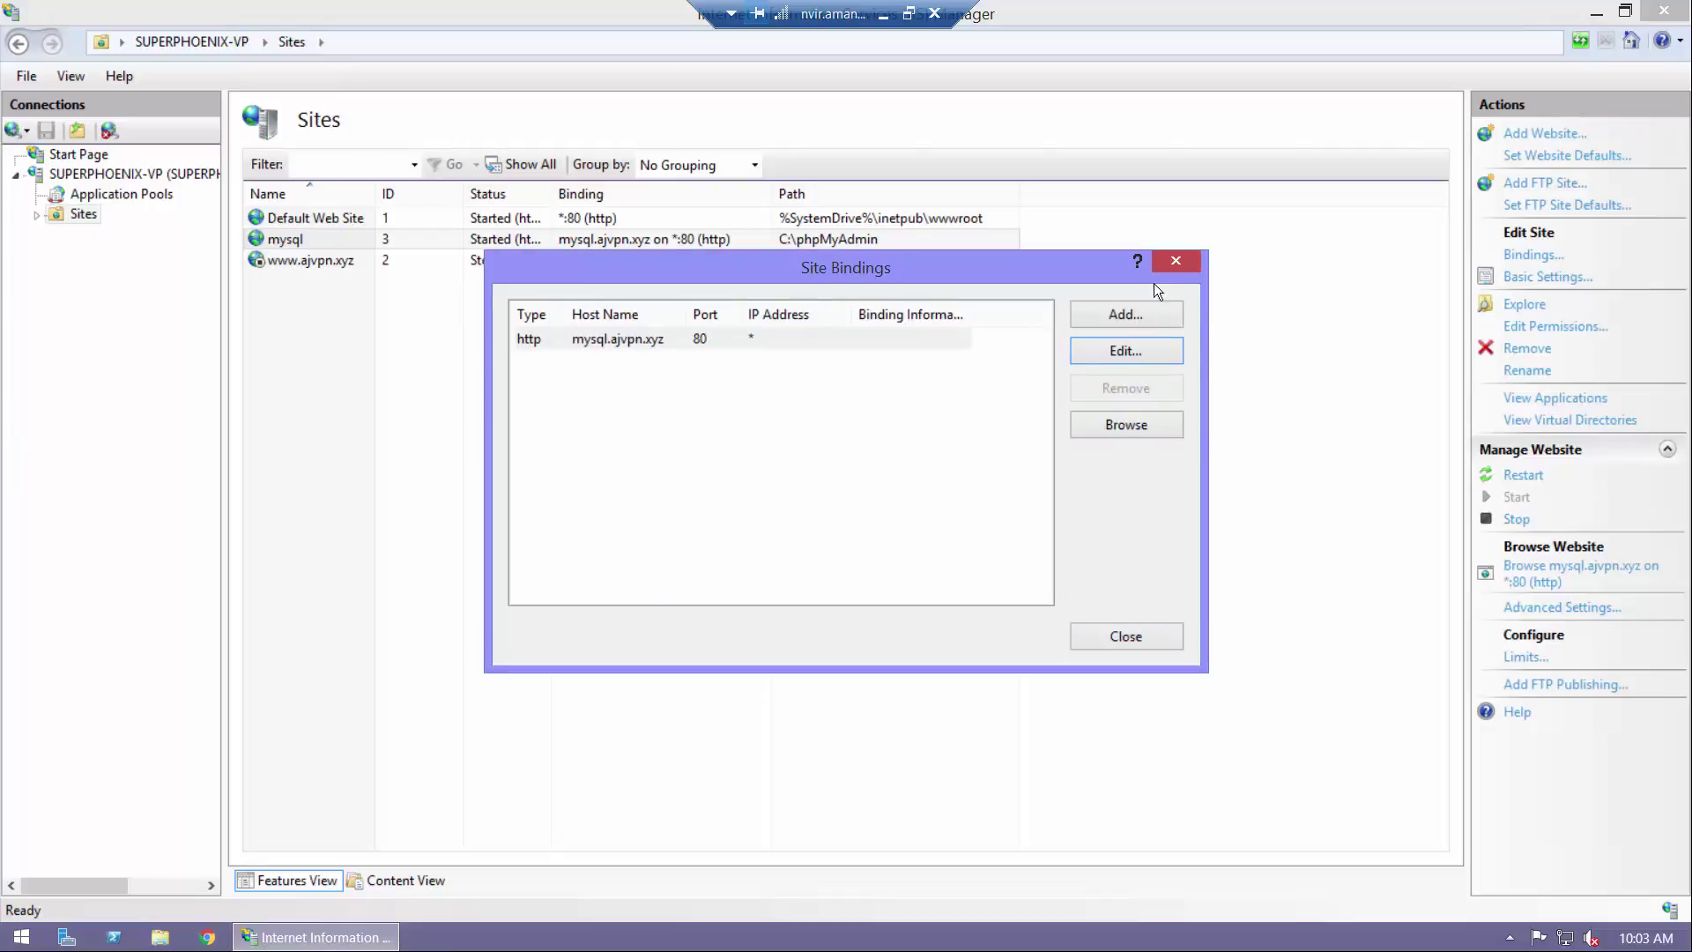
click(1173, 265)
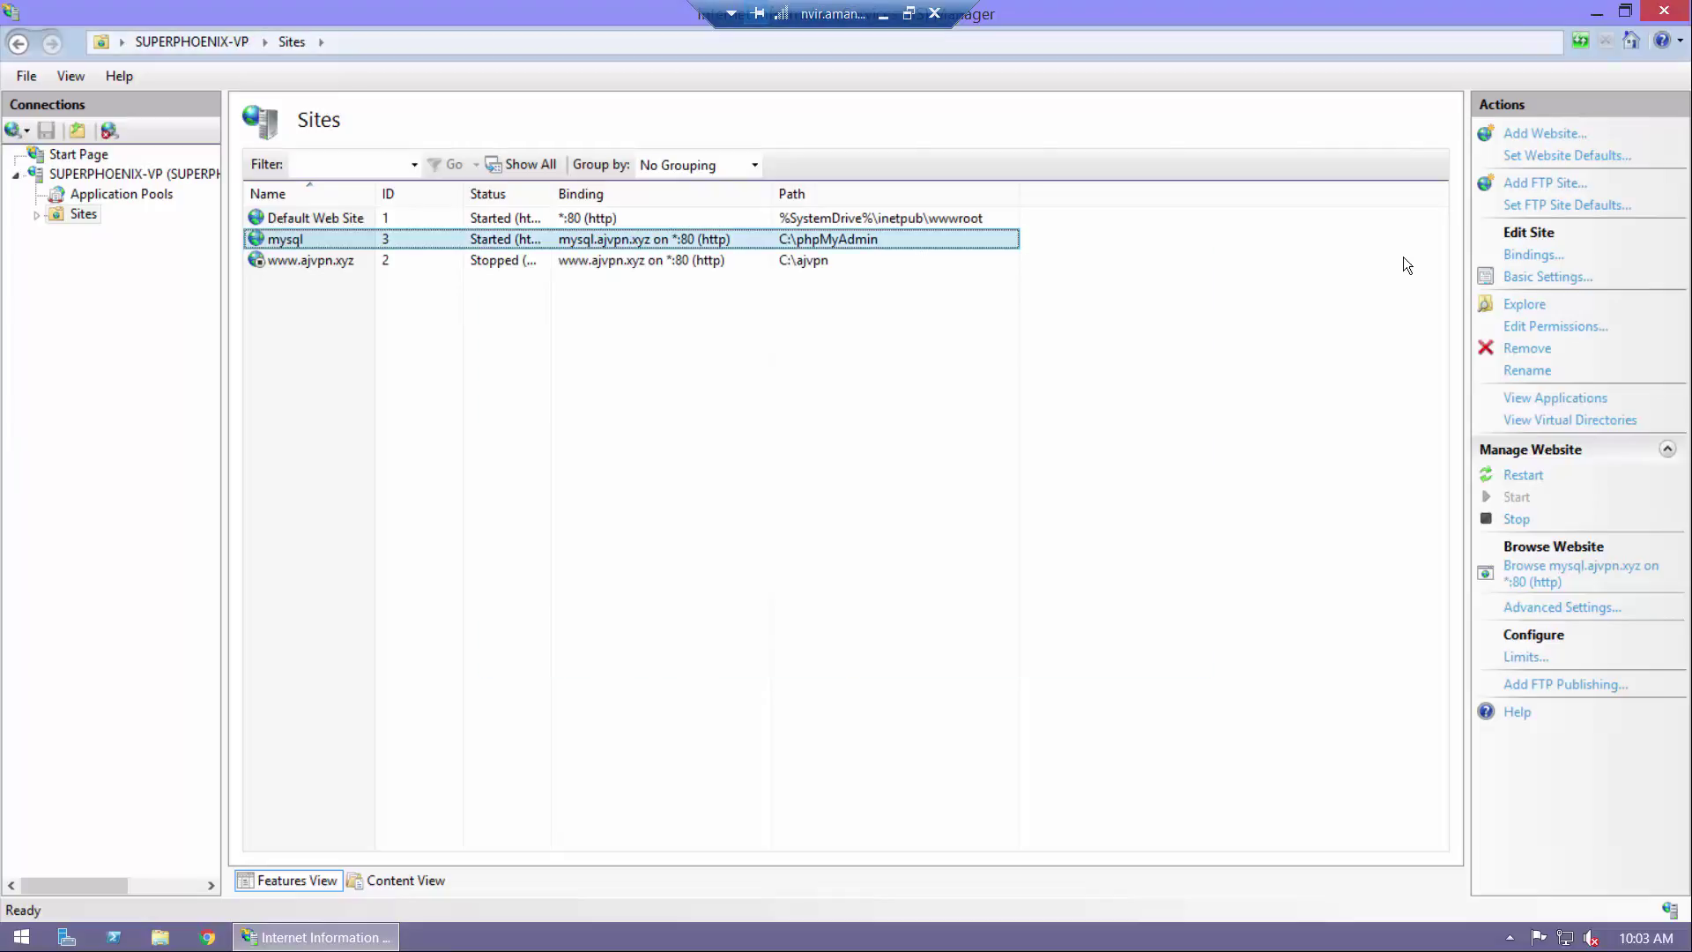
Test the mysql site's connection settings for C:\phpMyAdmin, then close IIS Manager.
right_click(837, 240)
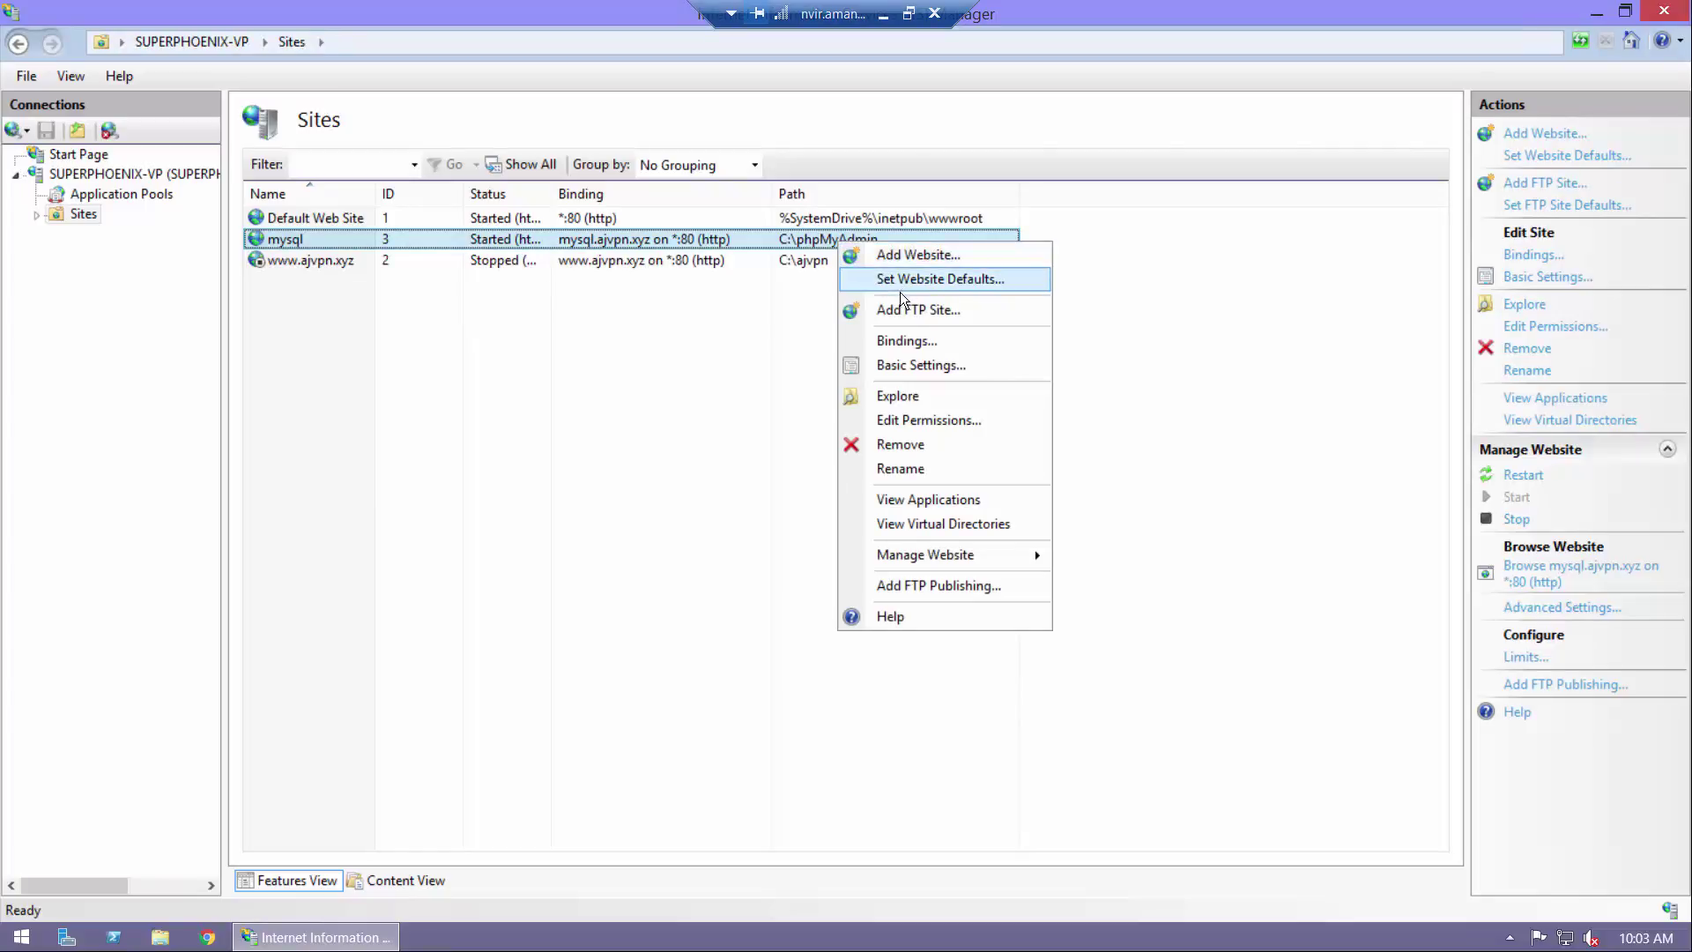
click(895, 367)
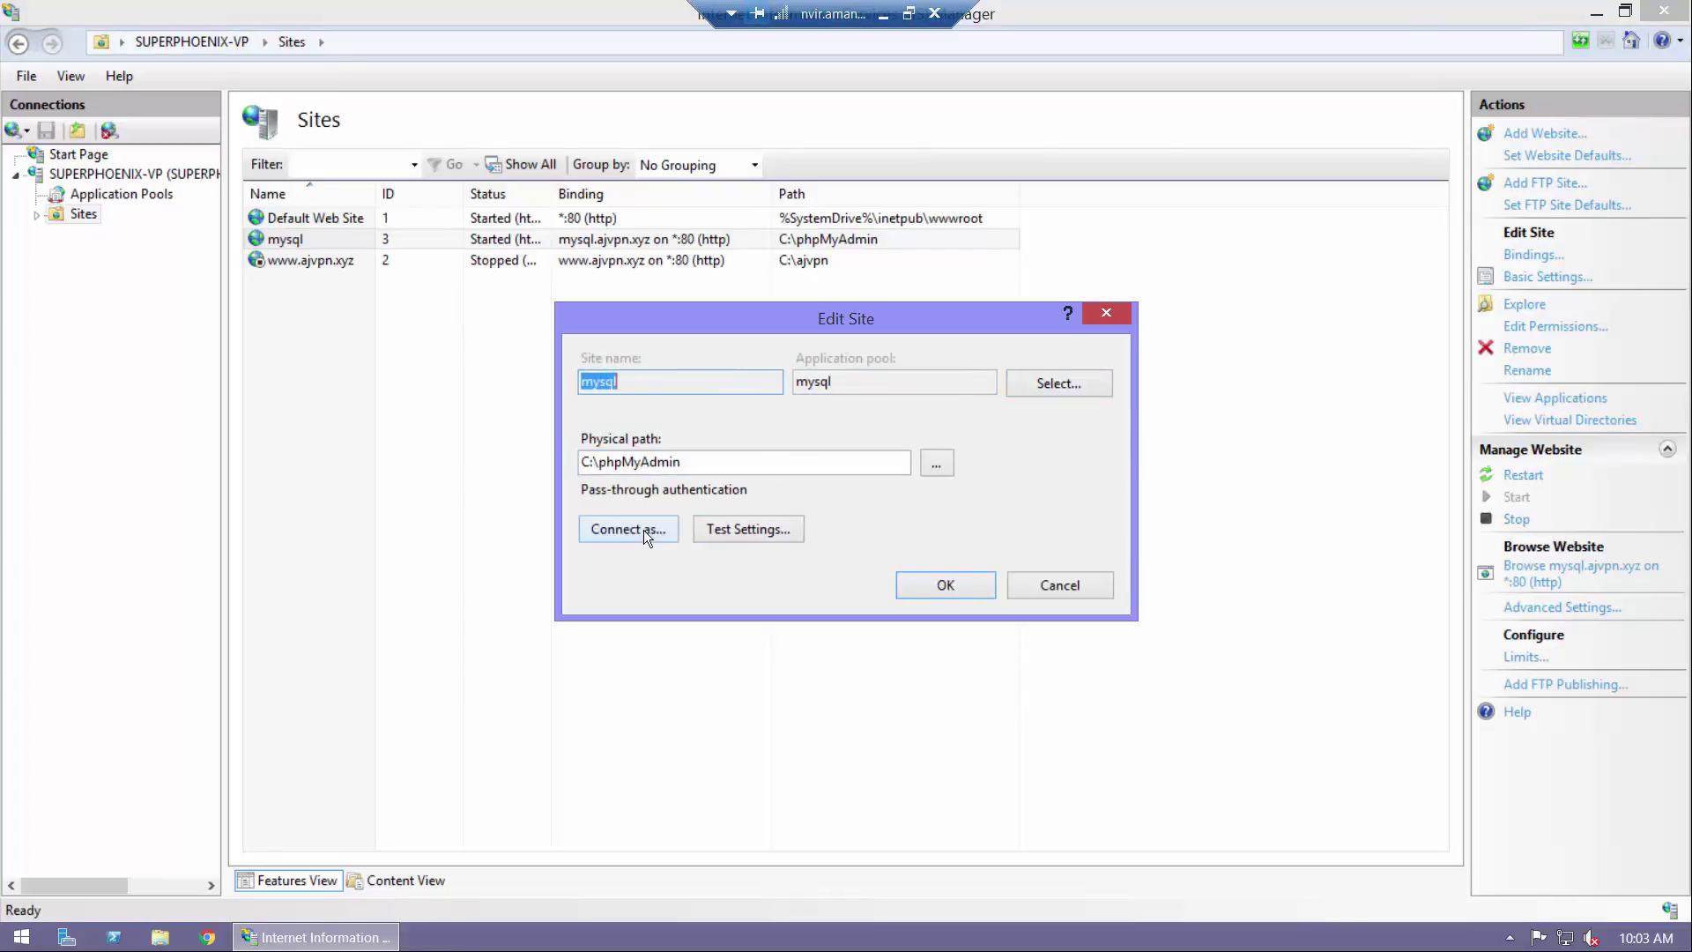
click(733, 527)
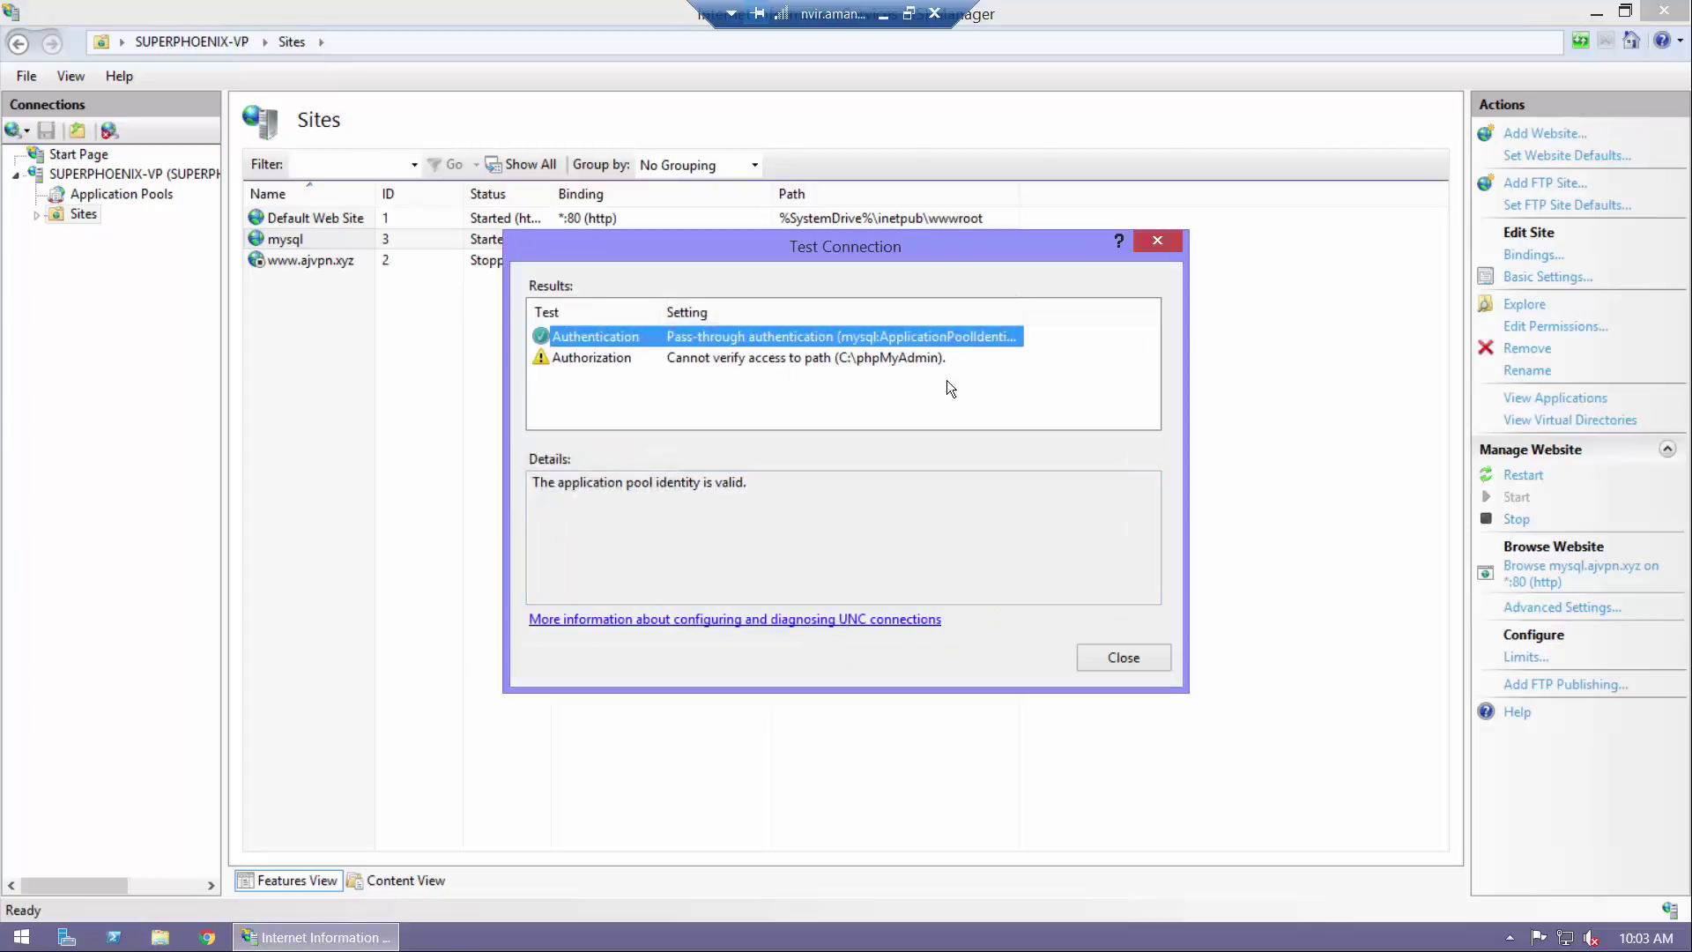
click(1112, 660)
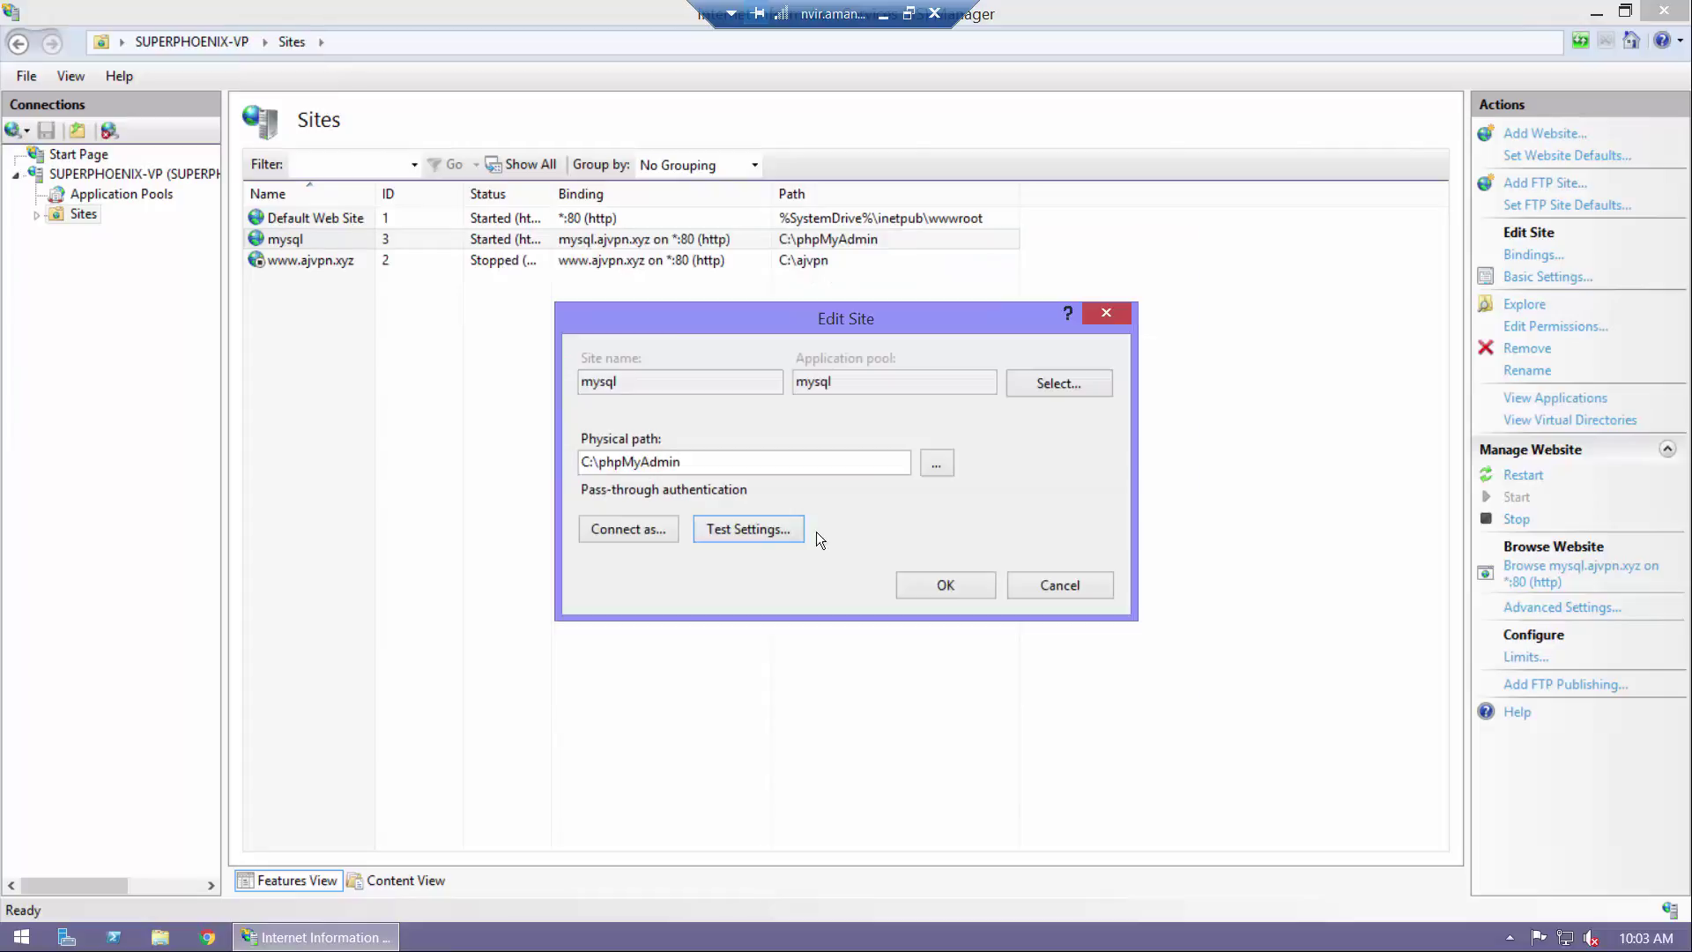
click(946, 585)
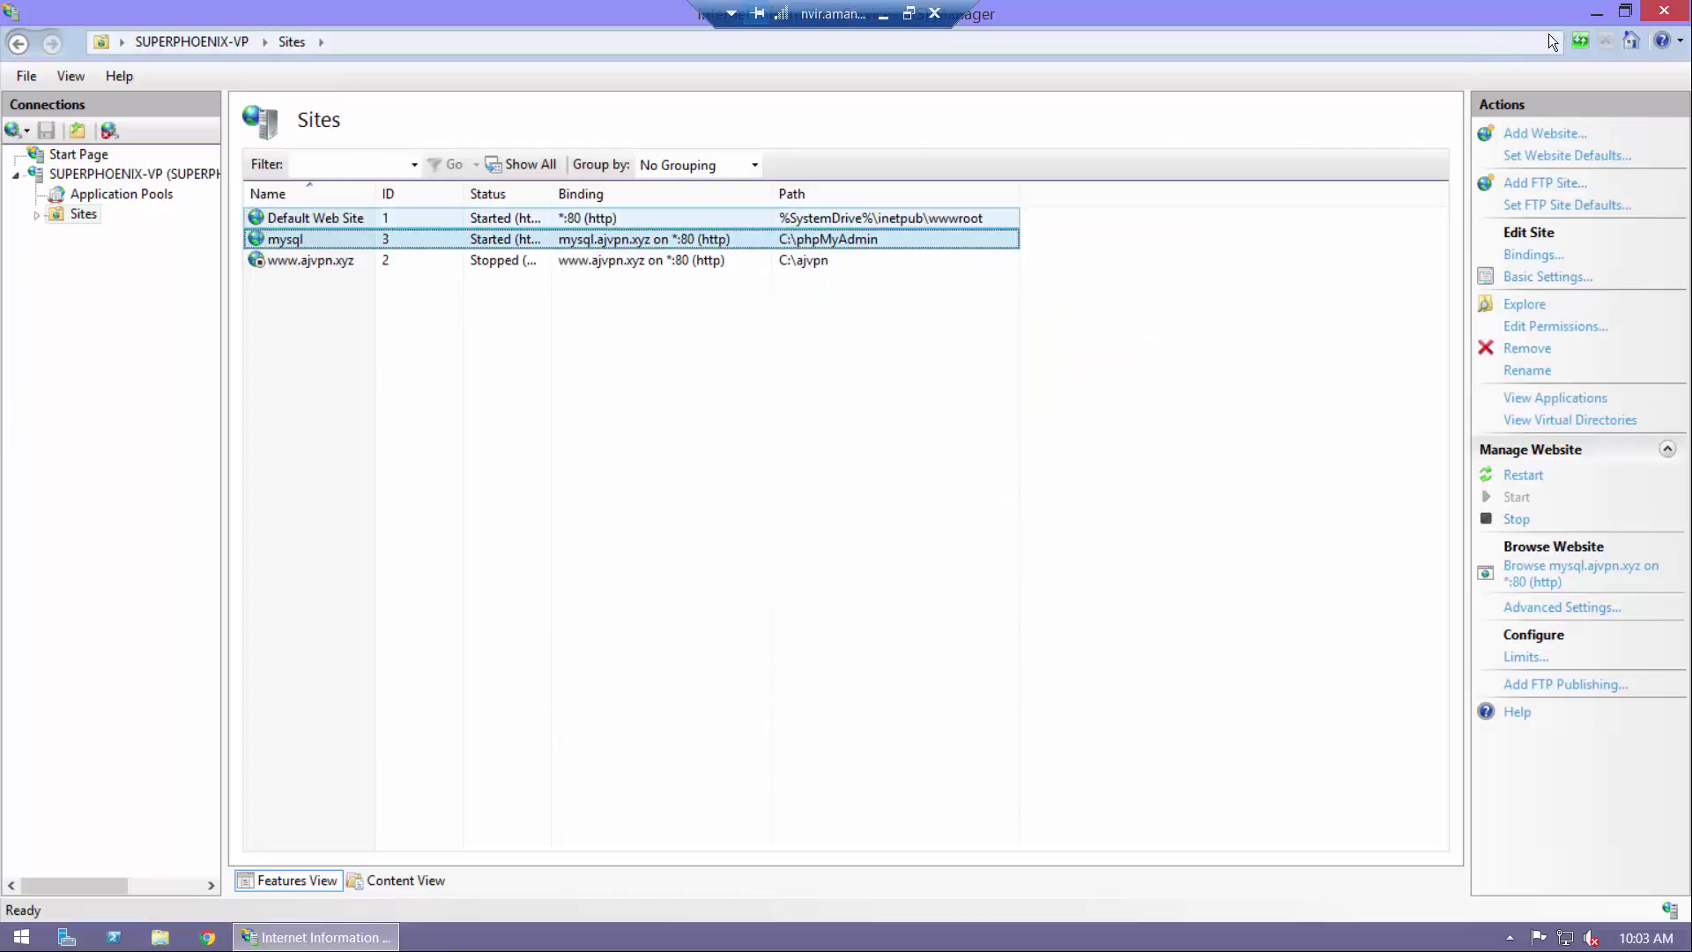
click(1681, 10)
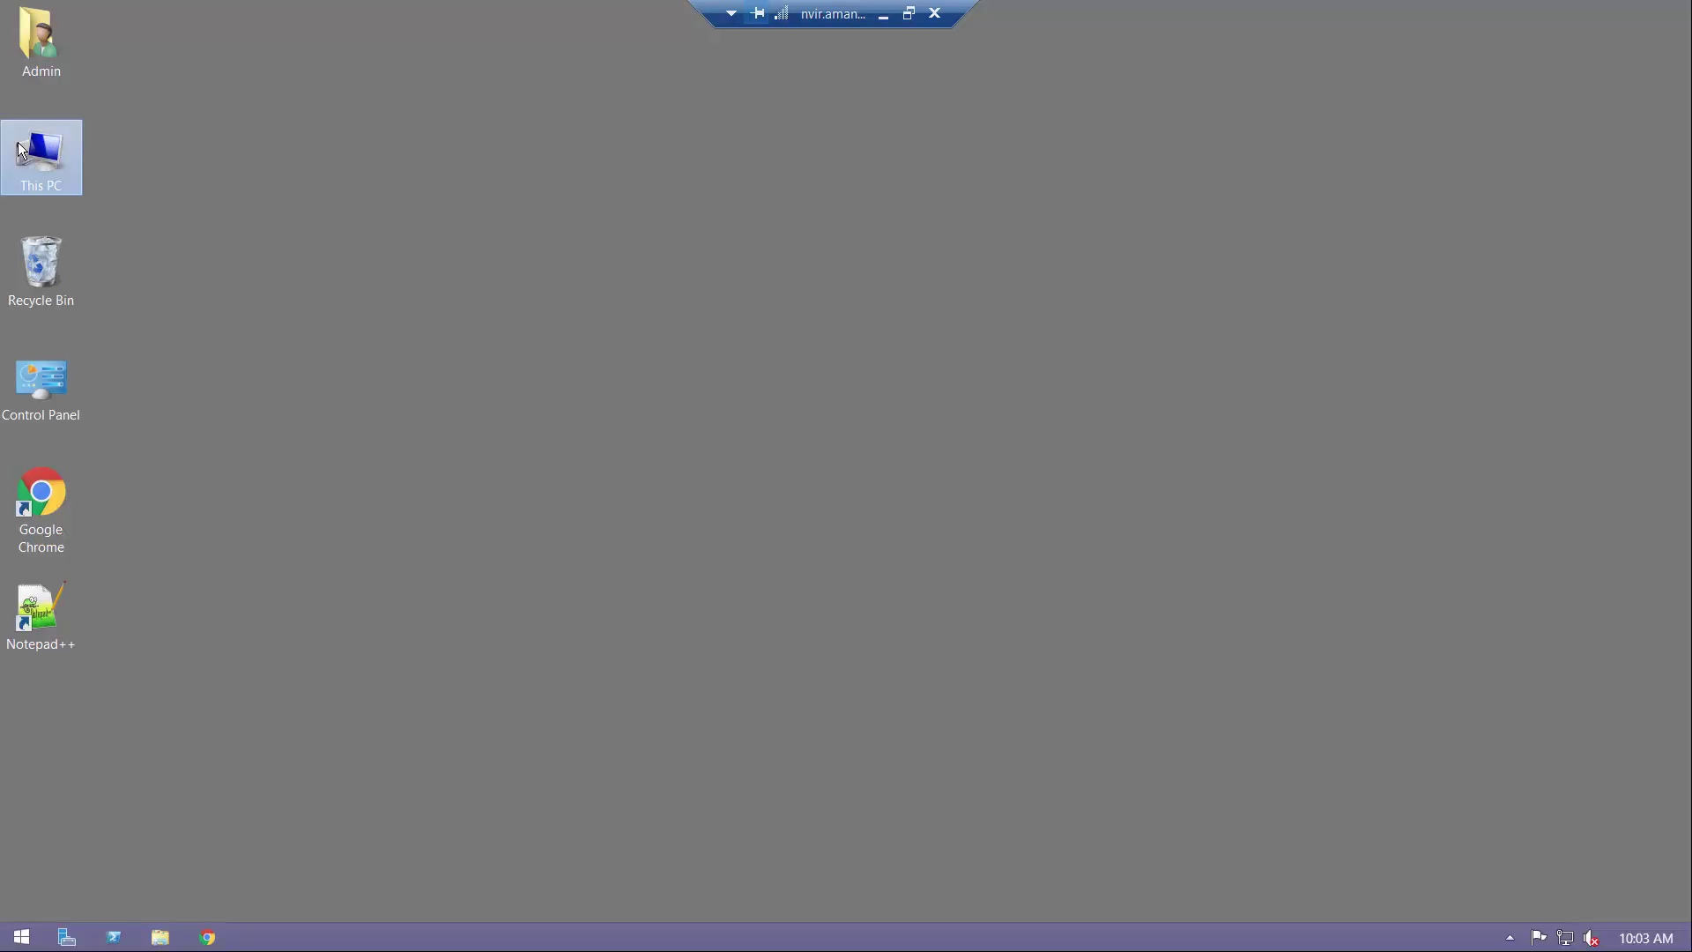
Open This PC and bring up the Local Disk (C:) context menu.
double_click(22, 150)
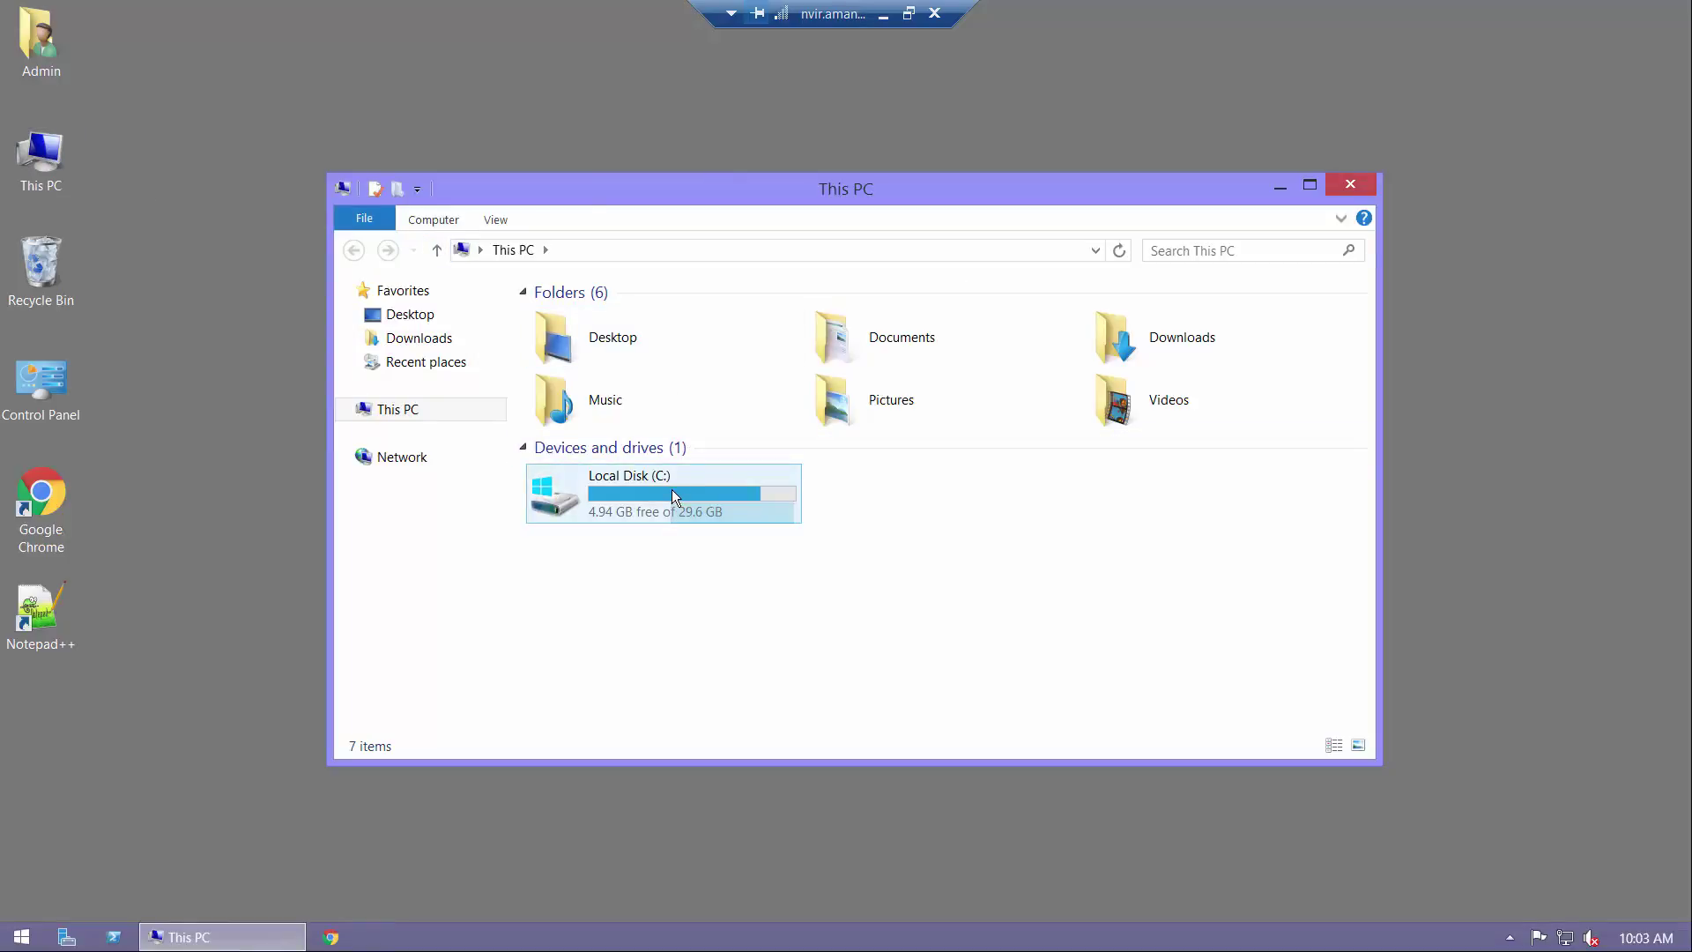
right_click(672, 492)
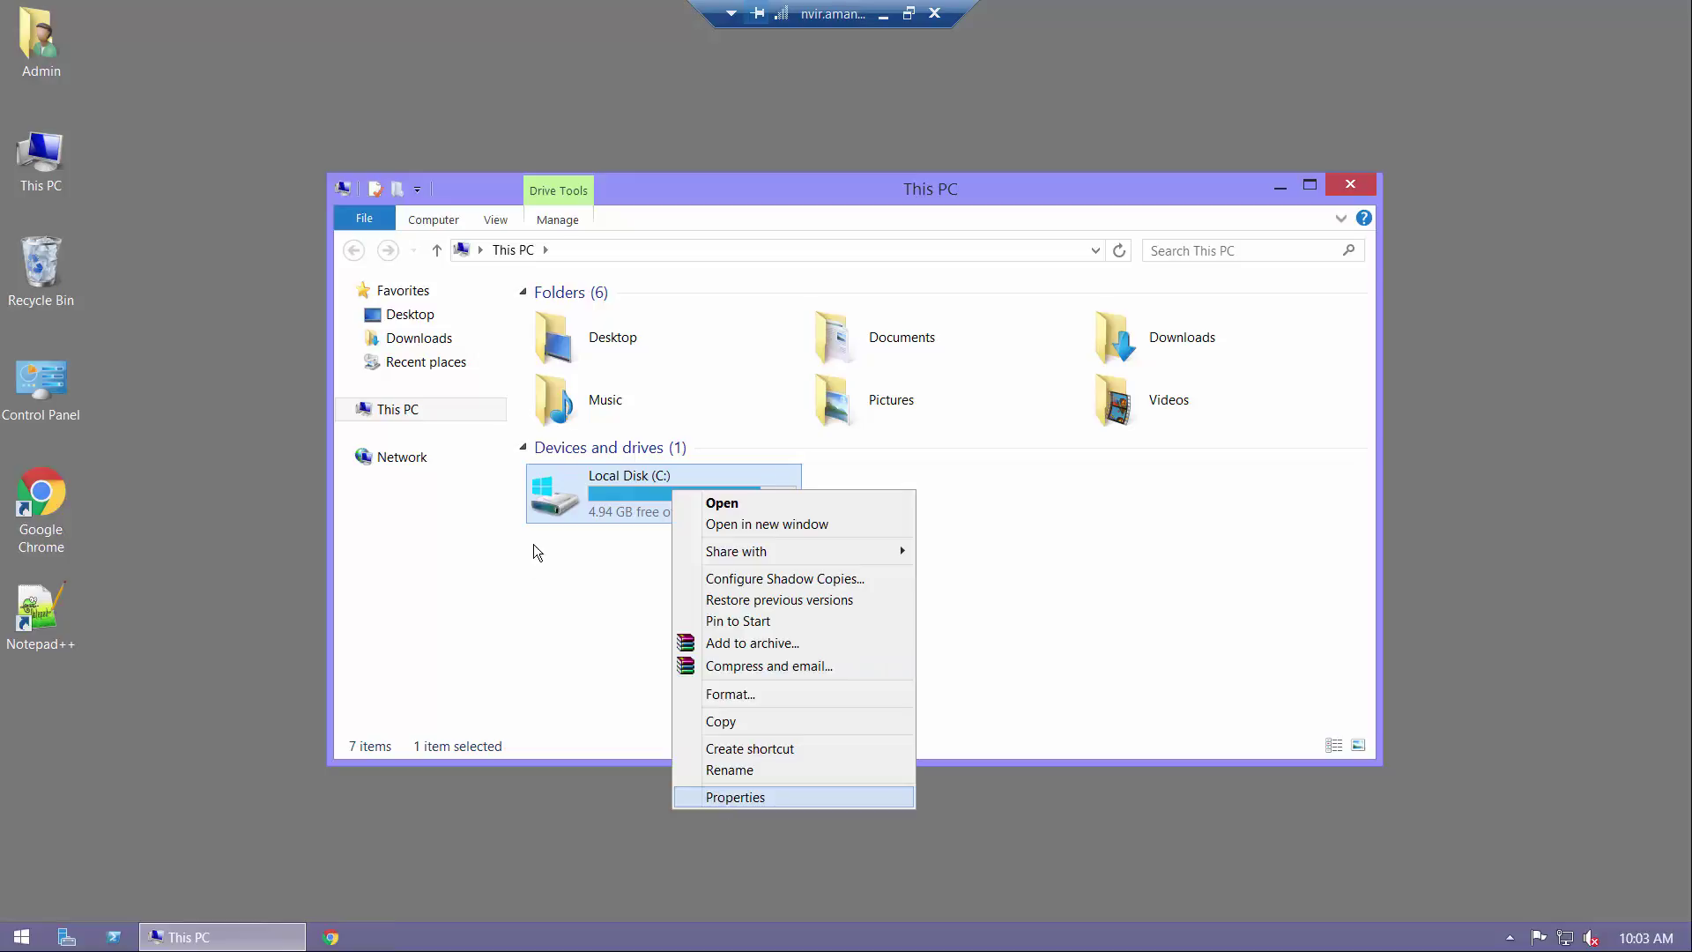
Open Local Disk (C:) Properties, edit its Security permissions, and start adding a user.
click(729, 798)
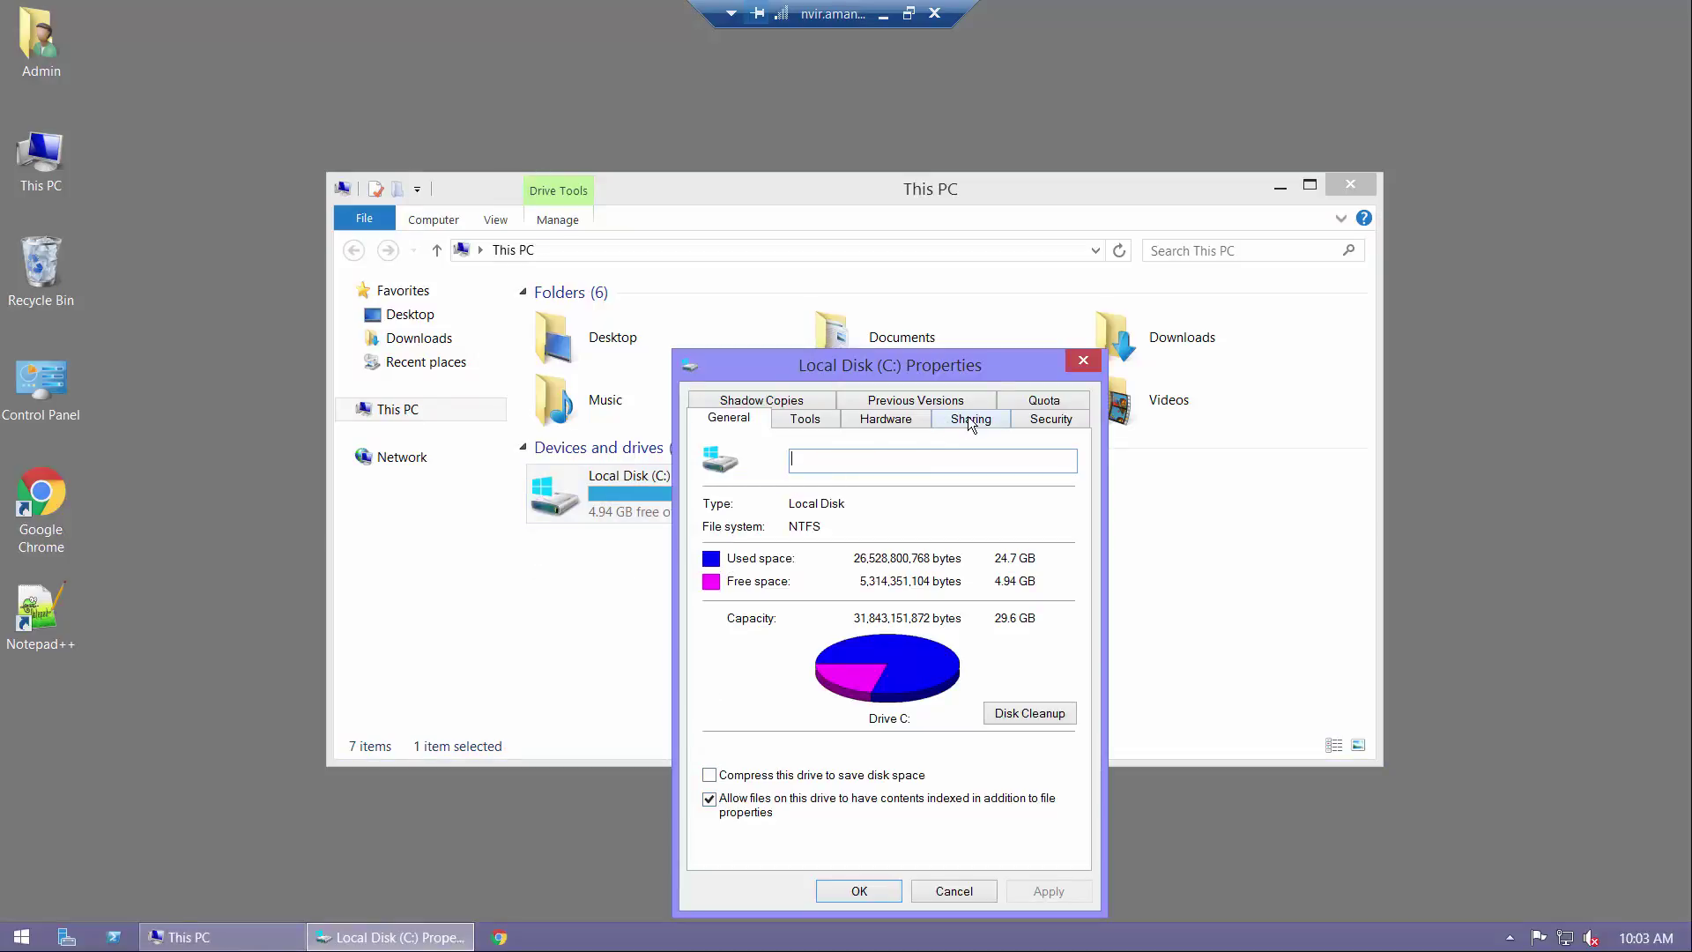
click(1042, 426)
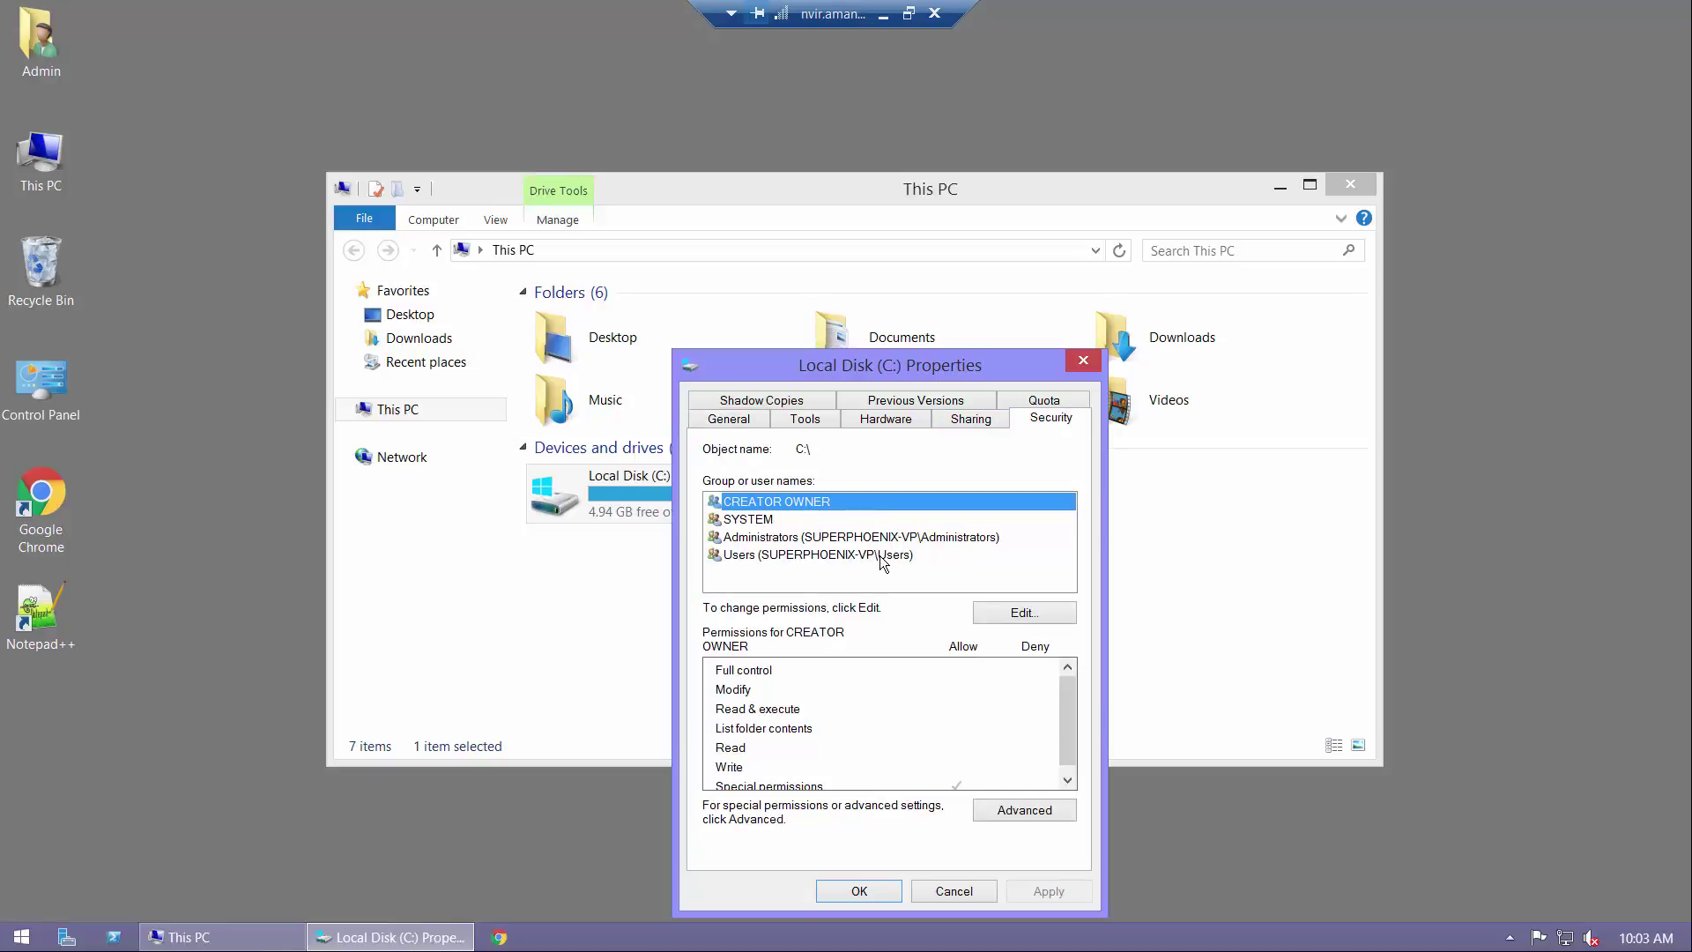
click(1007, 615)
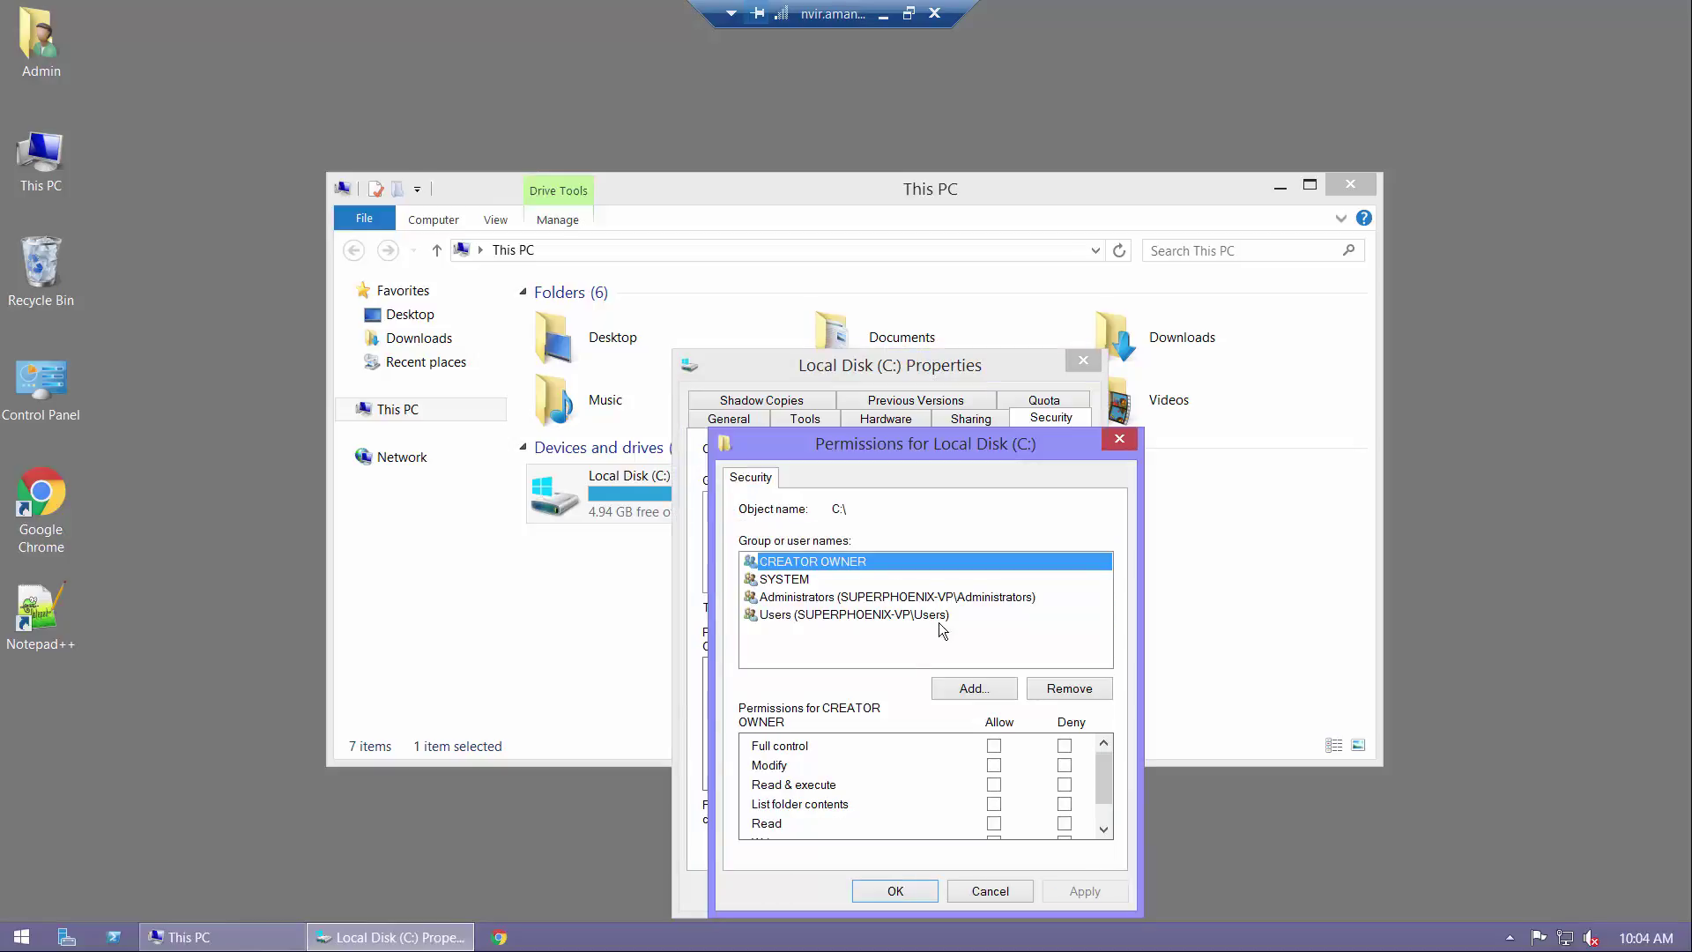
click(966, 689)
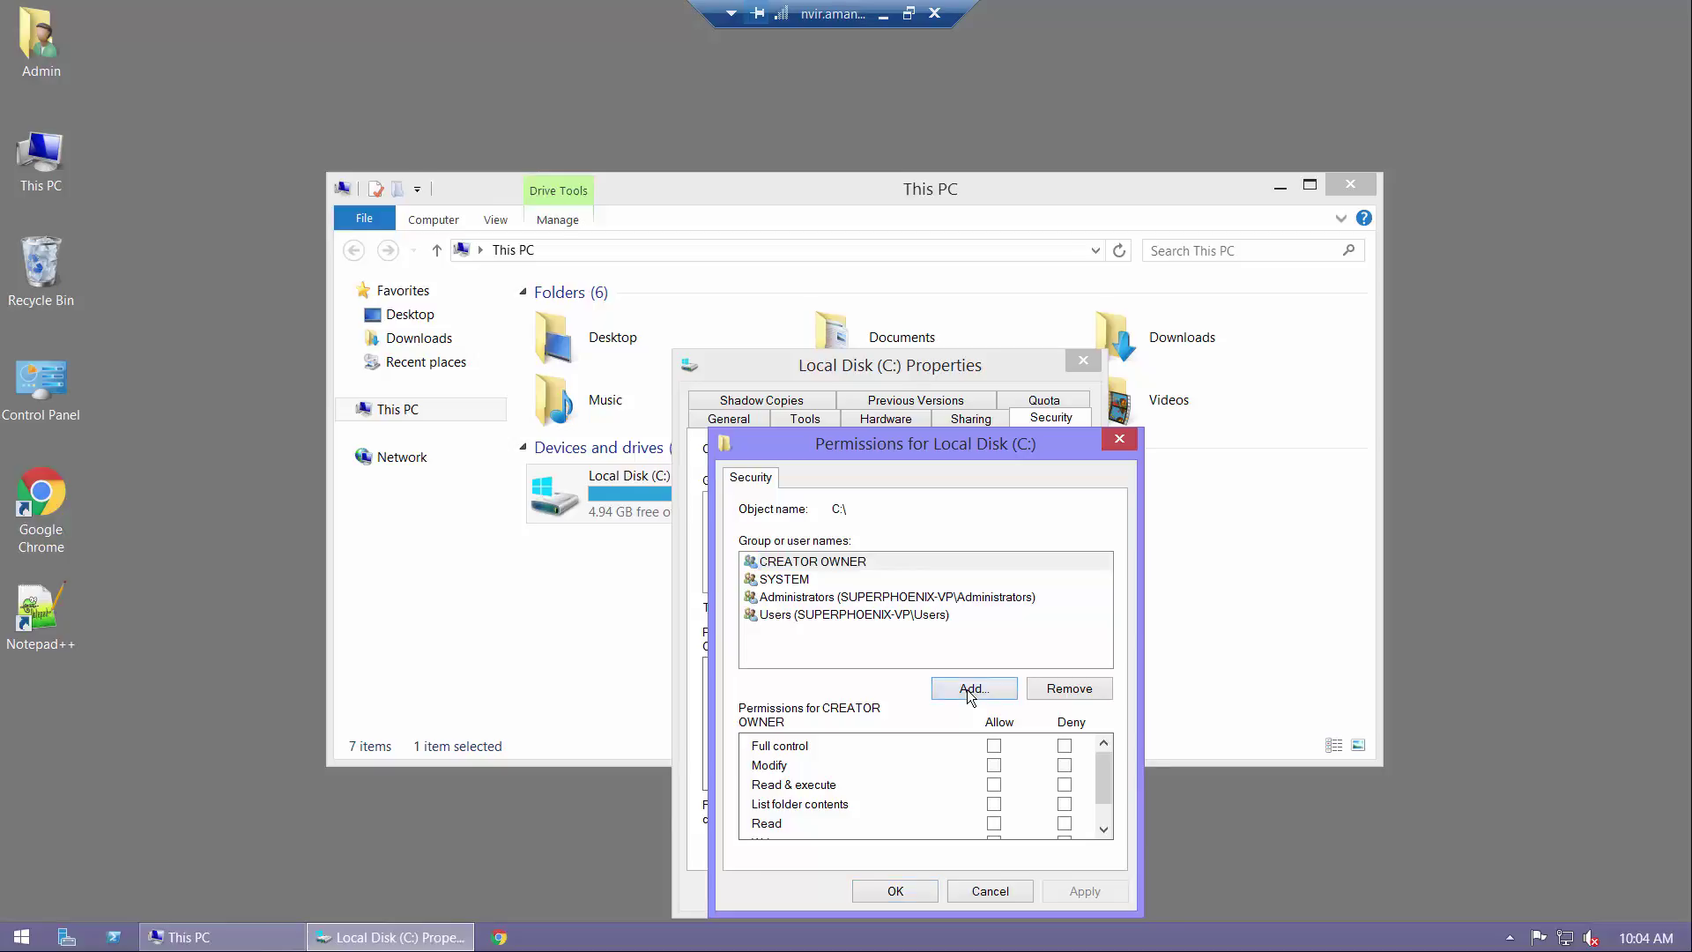
List all accounts on SUPERPHOENIX-VP and select IUSR to add to the drive permissions.
click(788, 710)
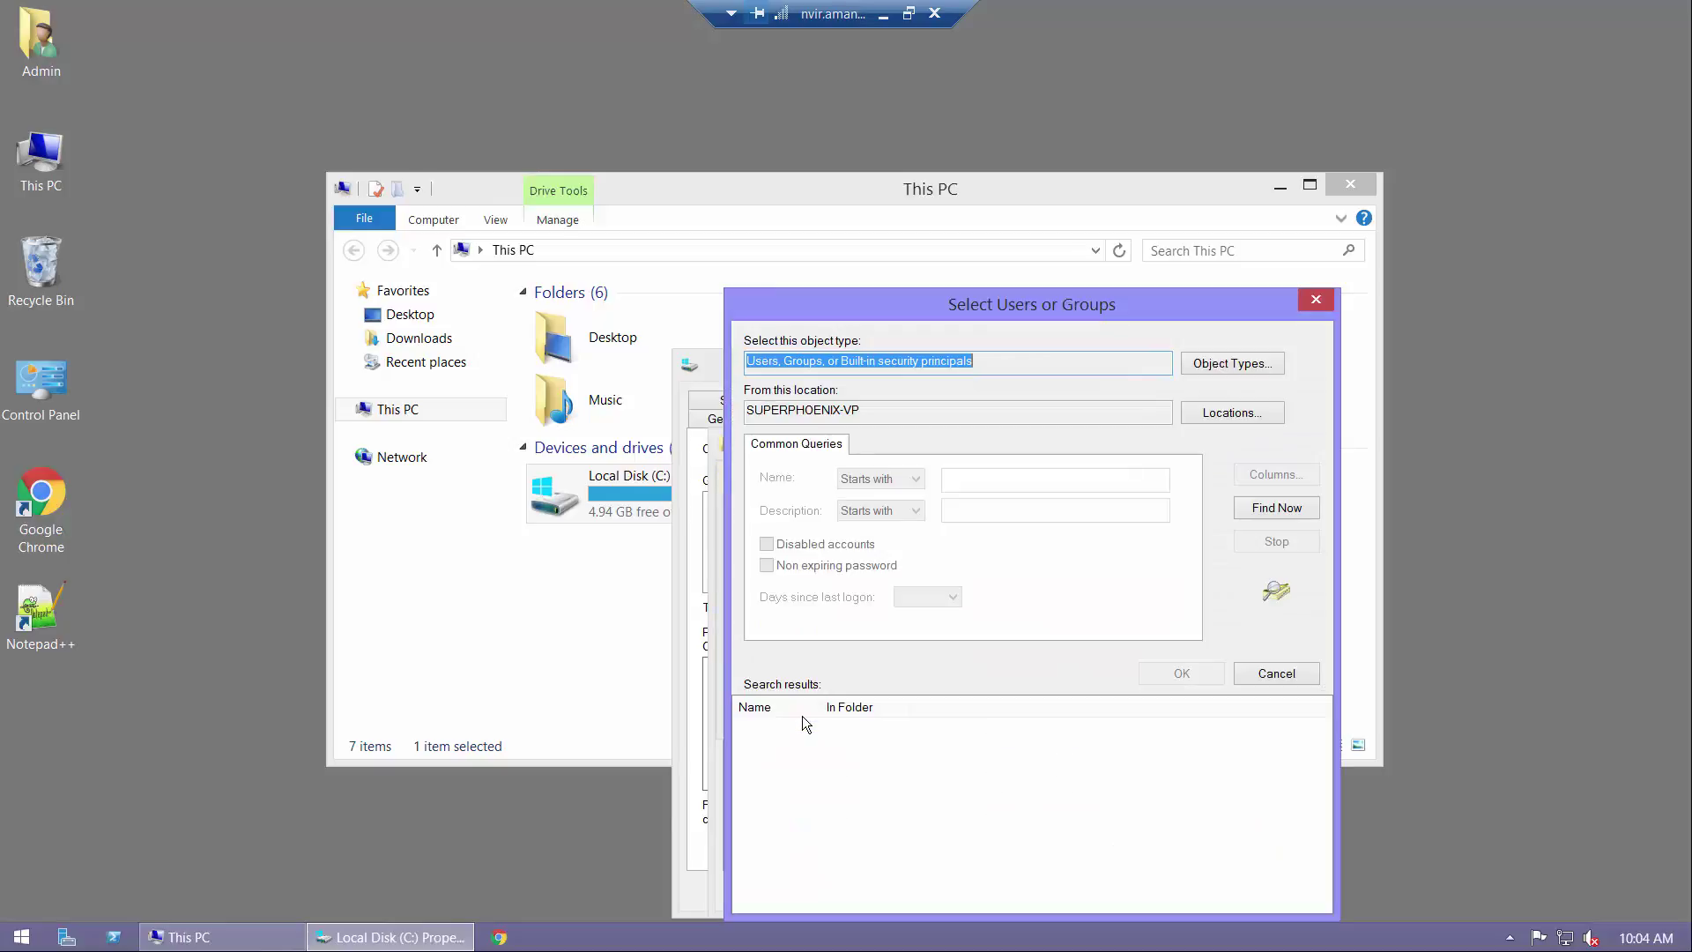
click(1278, 510)
drag(1034, 298, 978, 165)
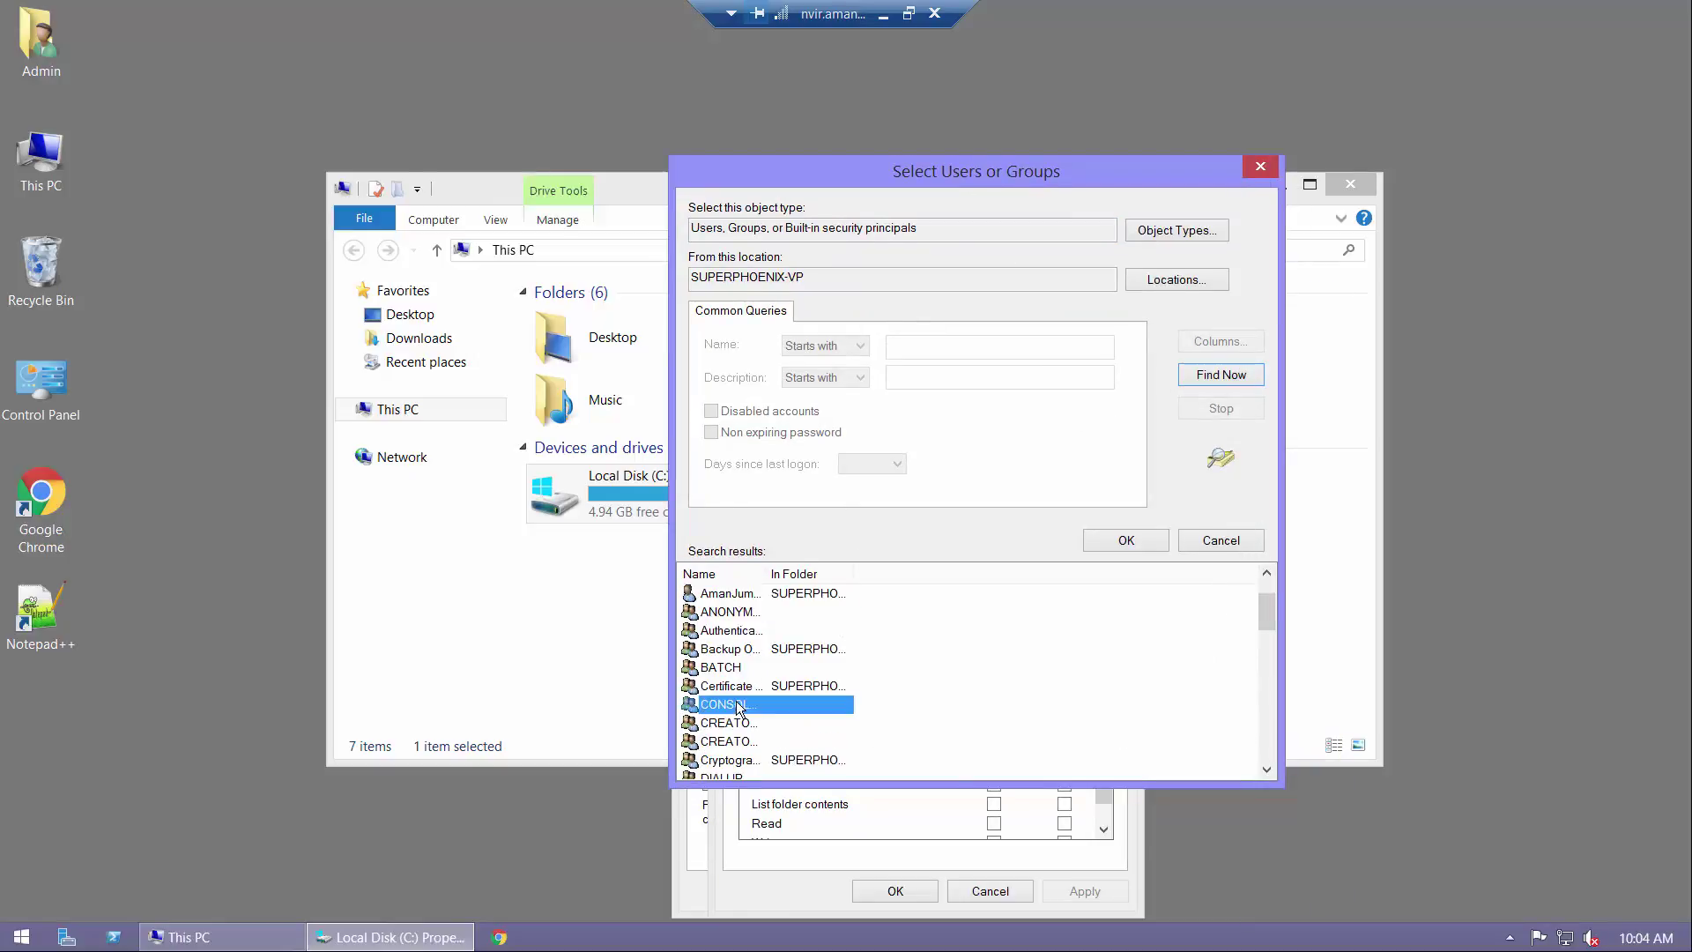
scroll(740, 710, down, 3)
scroll(733, 712, down, 1)
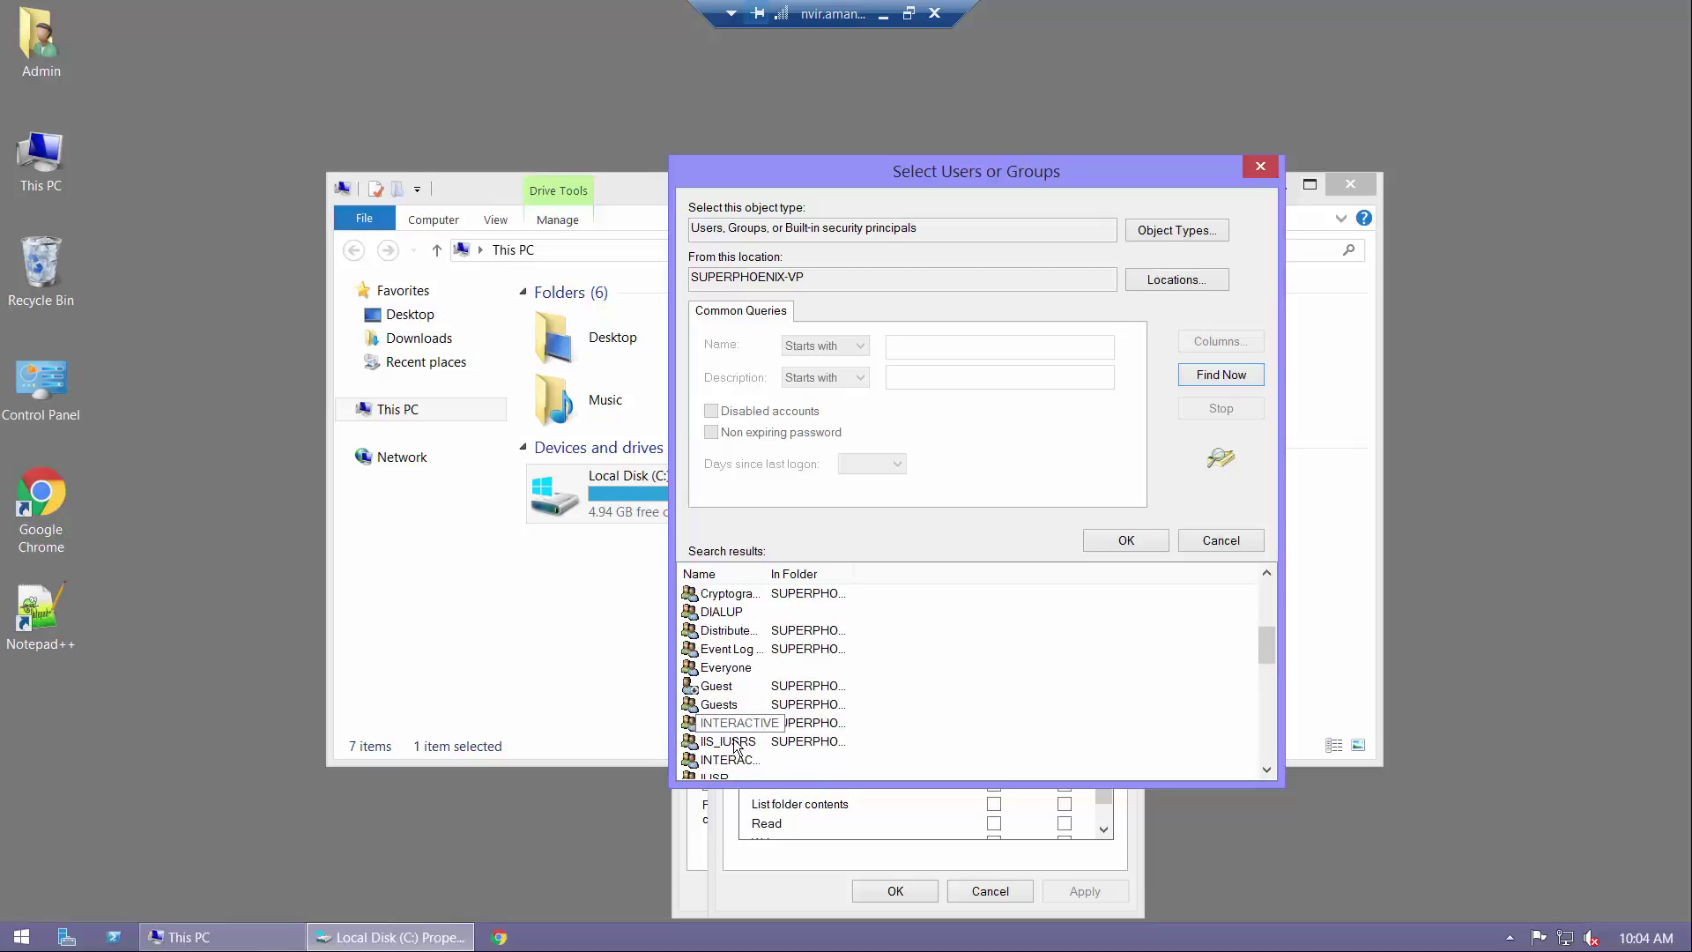
scroll(740, 736, down, 1)
scroll(747, 718, down, 2)
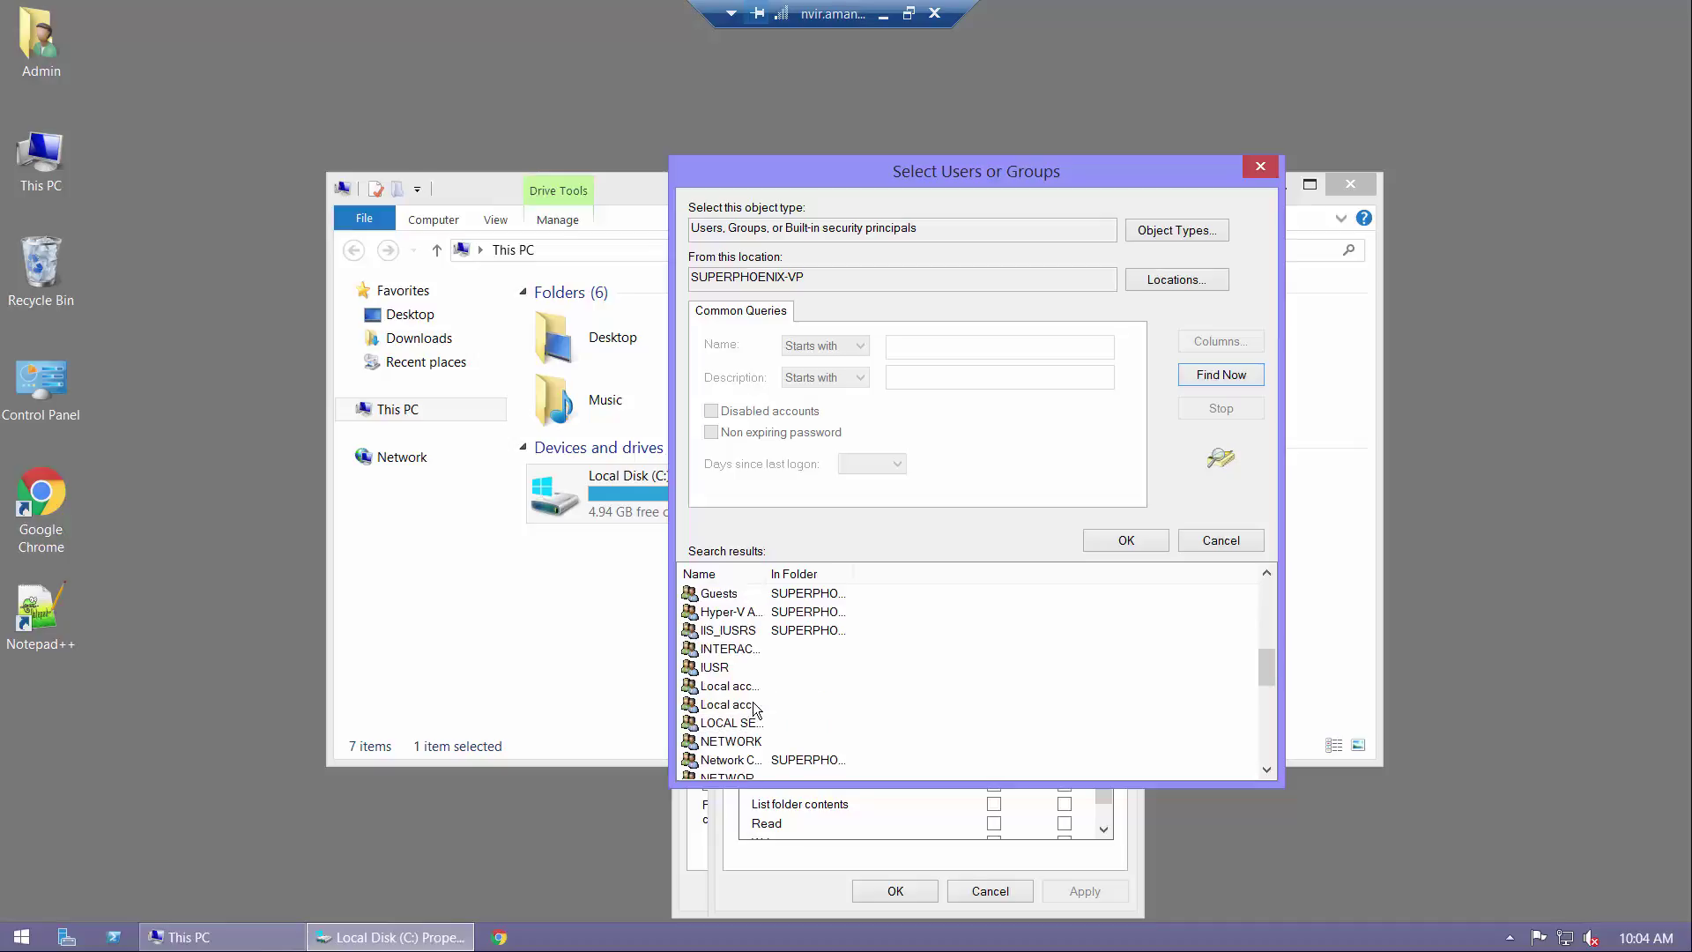
scroll(756, 696, down, 2)
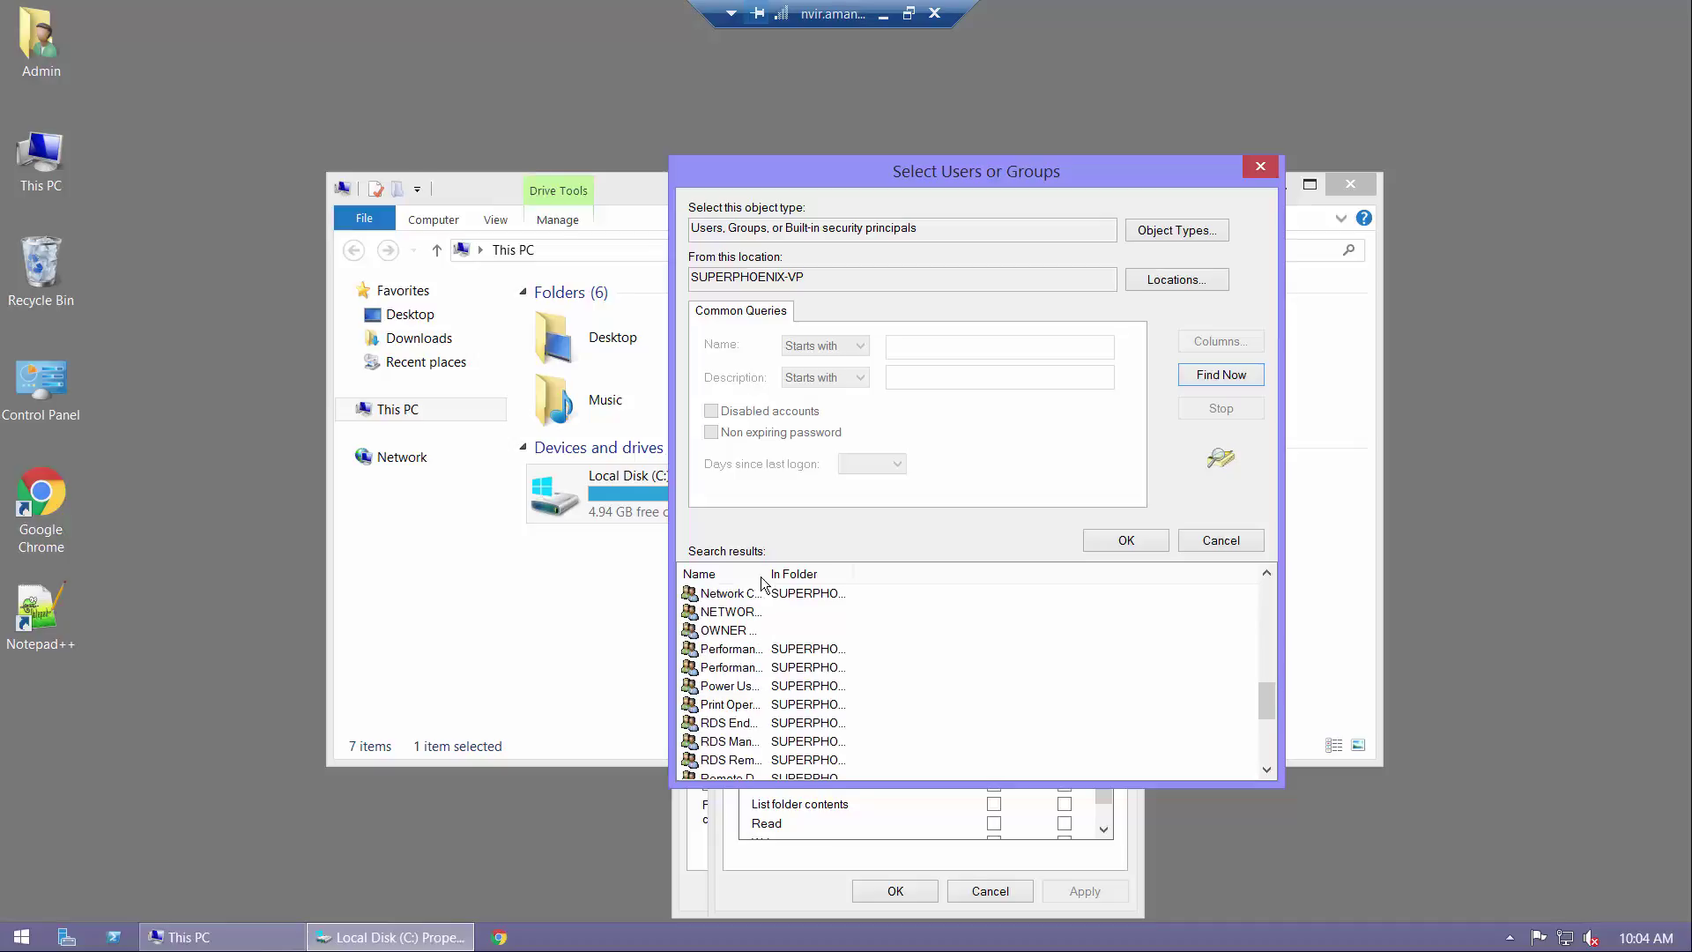
drag(766, 574, 821, 574)
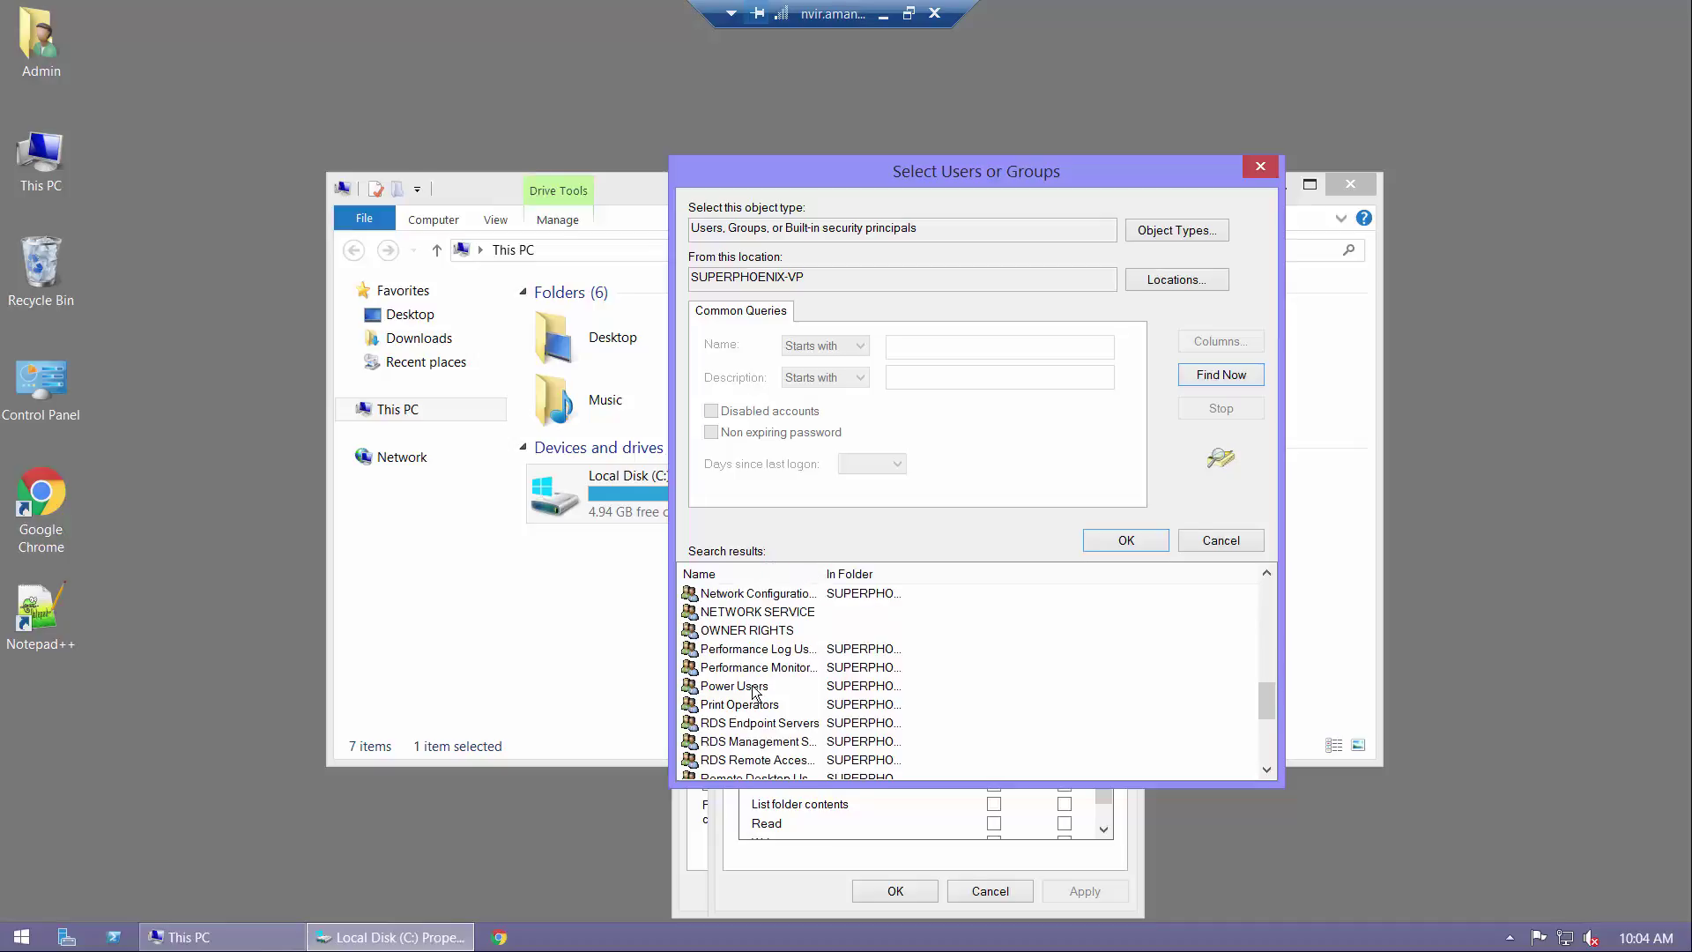
scroll(758, 672, down, 1)
scroll(758, 671, down, 3)
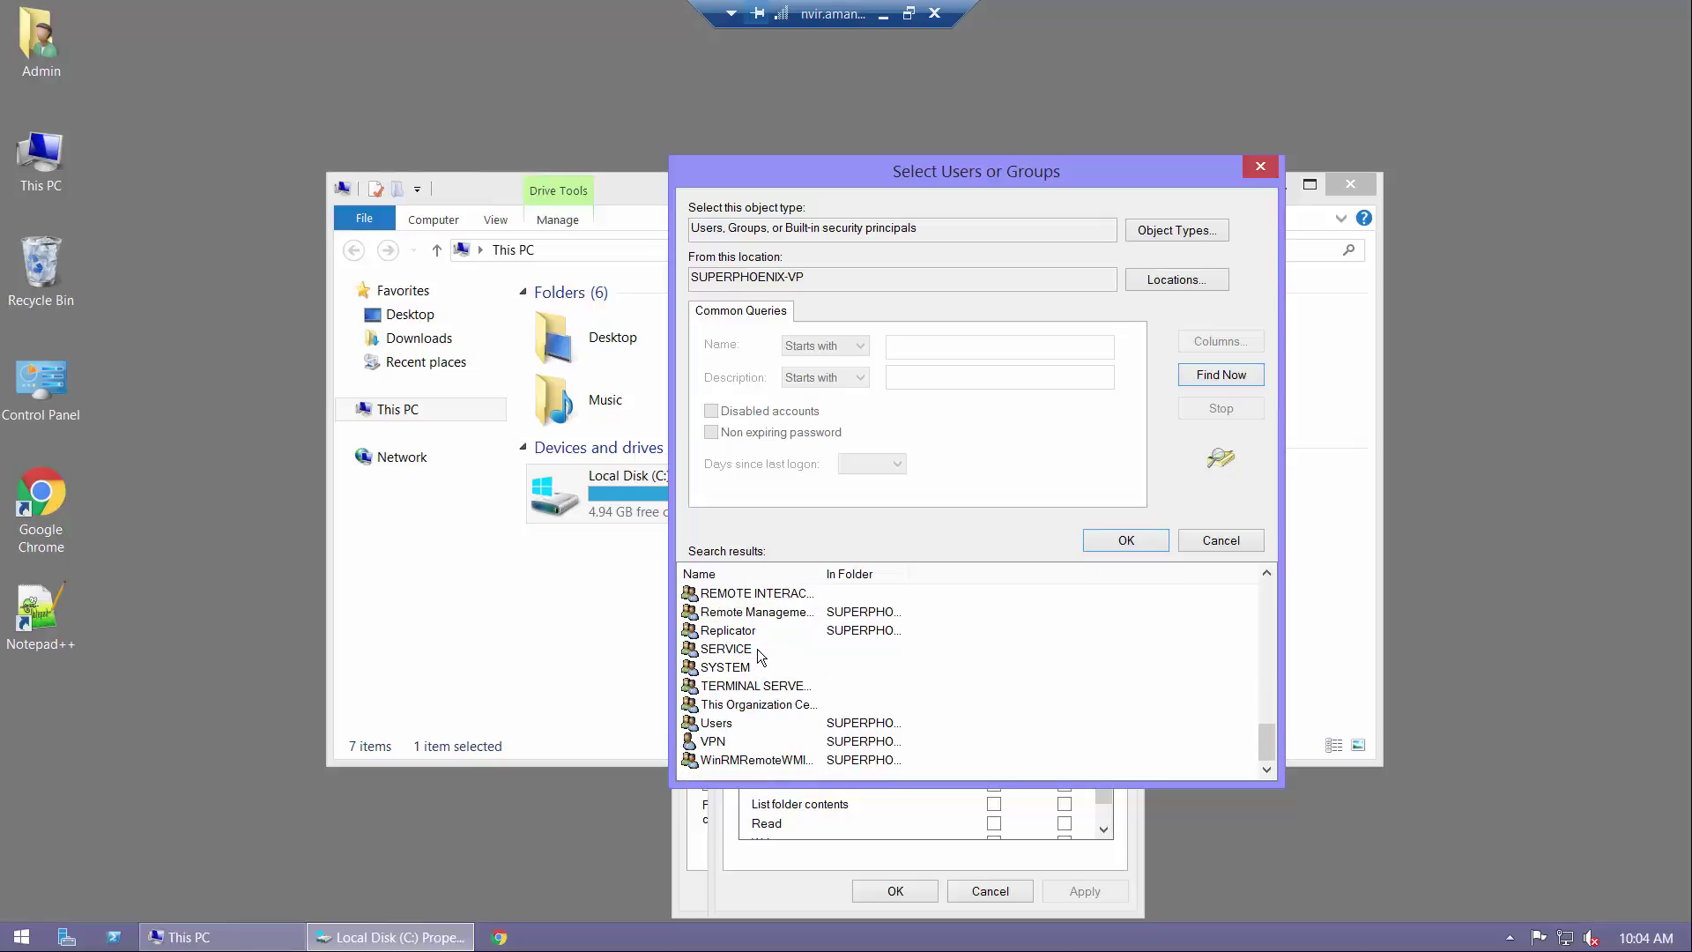
scroll(745, 657, up, 2)
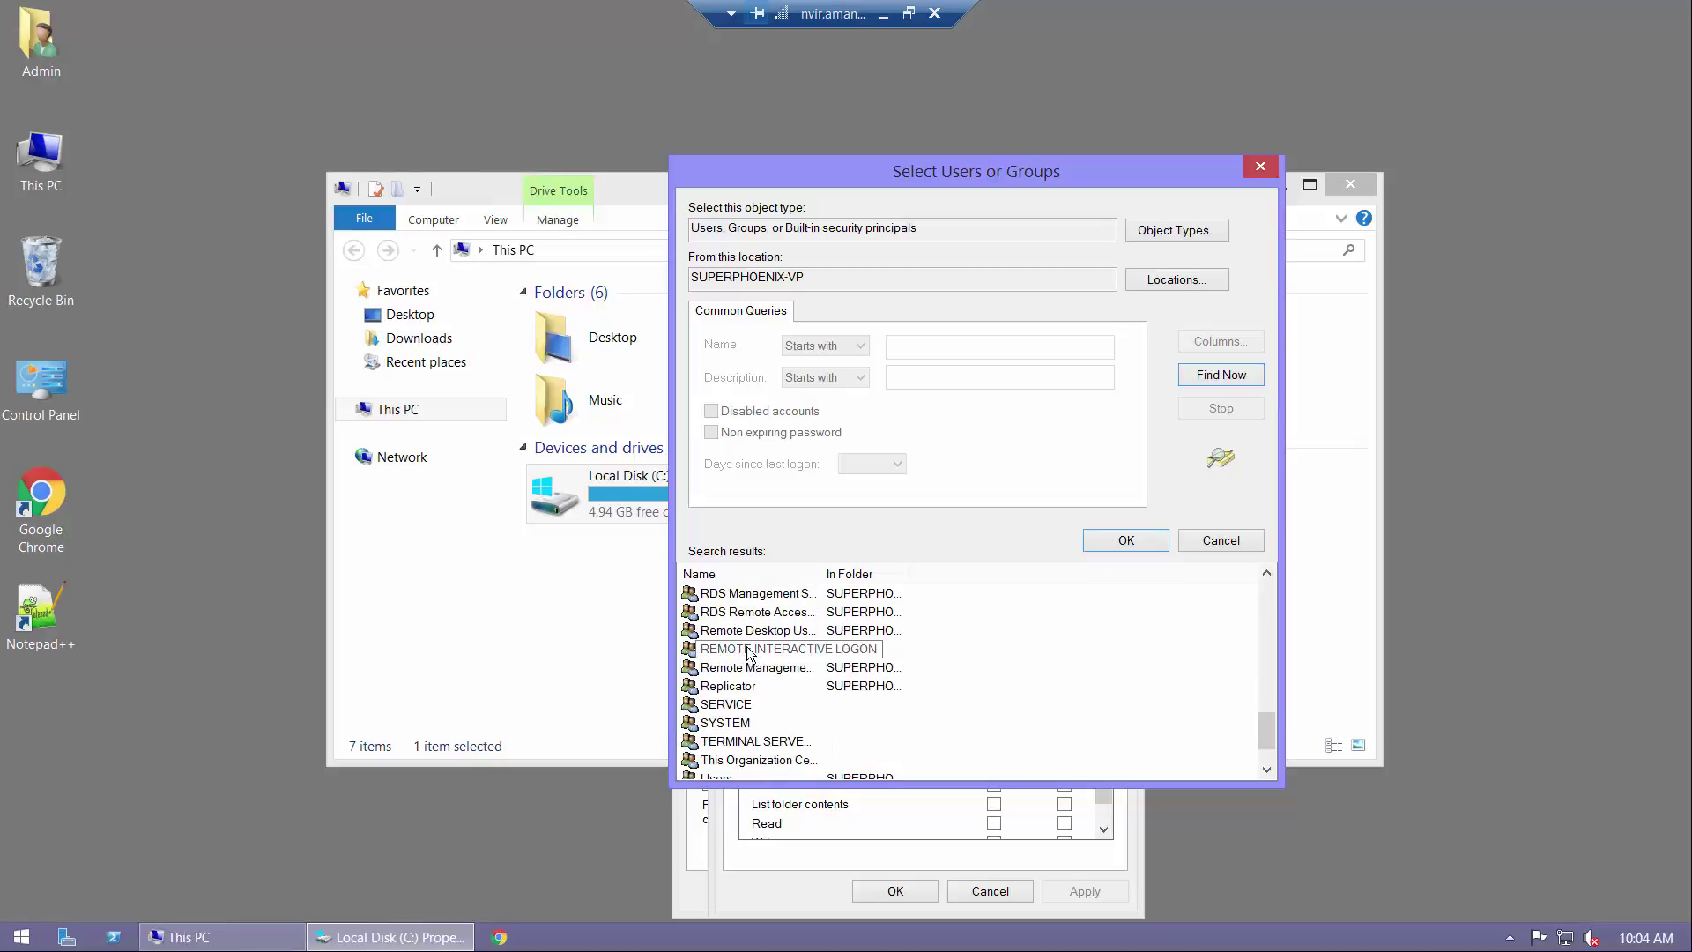
scroll(769, 622, up, 1)
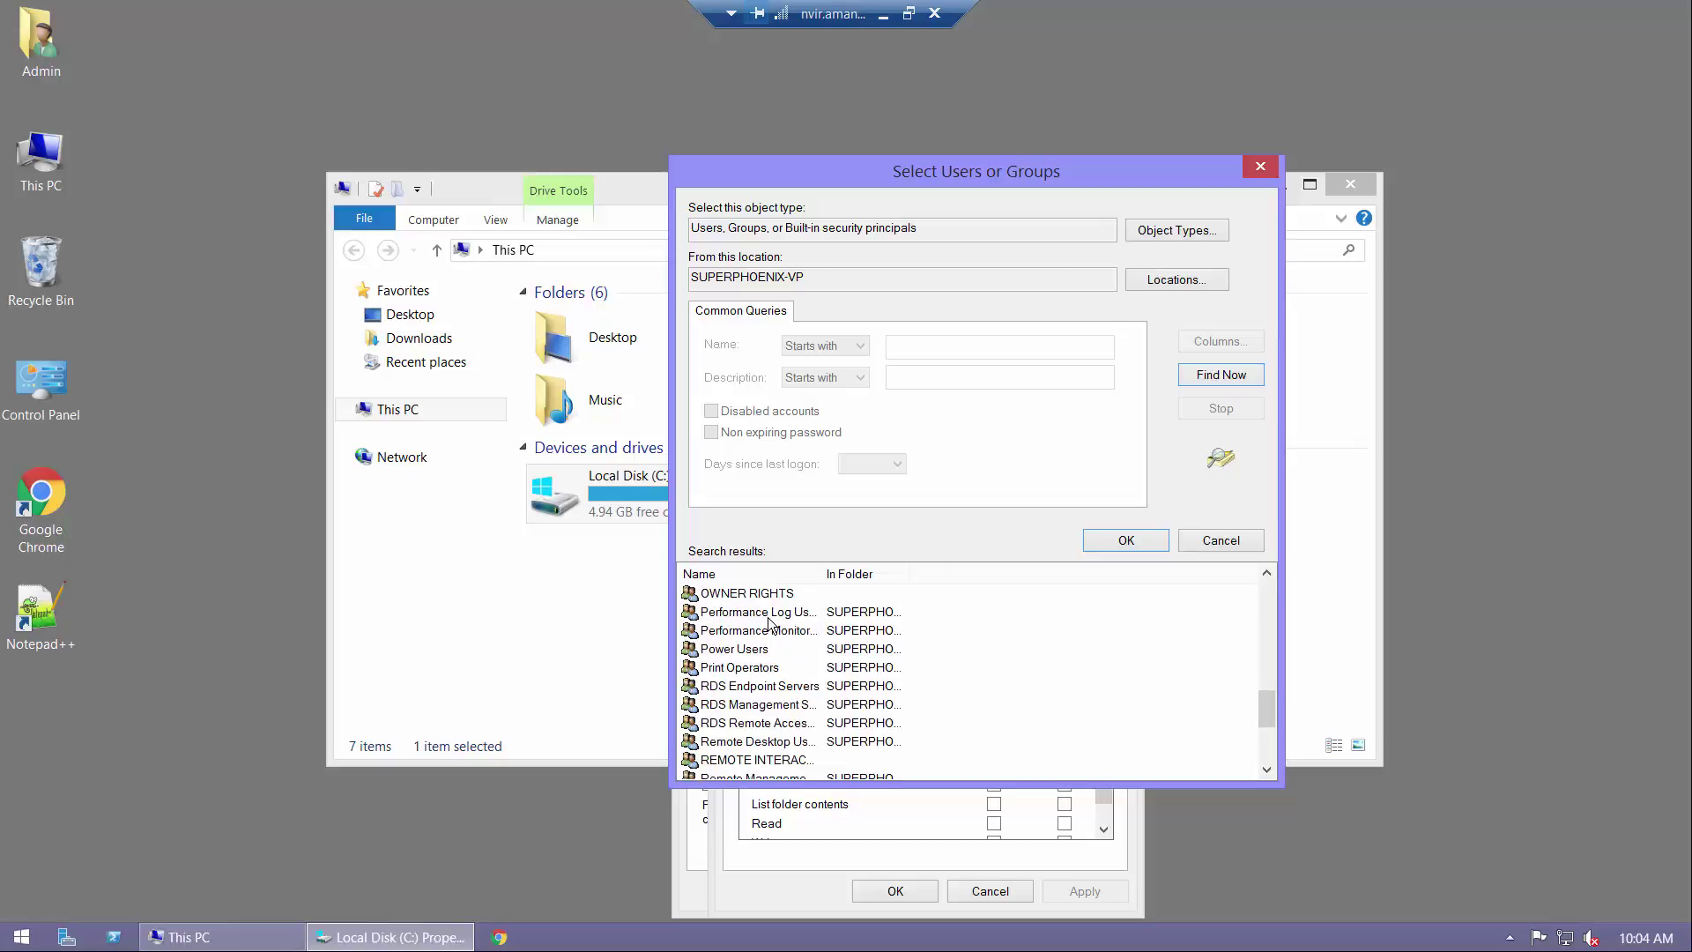
scroll(768, 621, up, 1)
scroll(769, 622, up, 3)
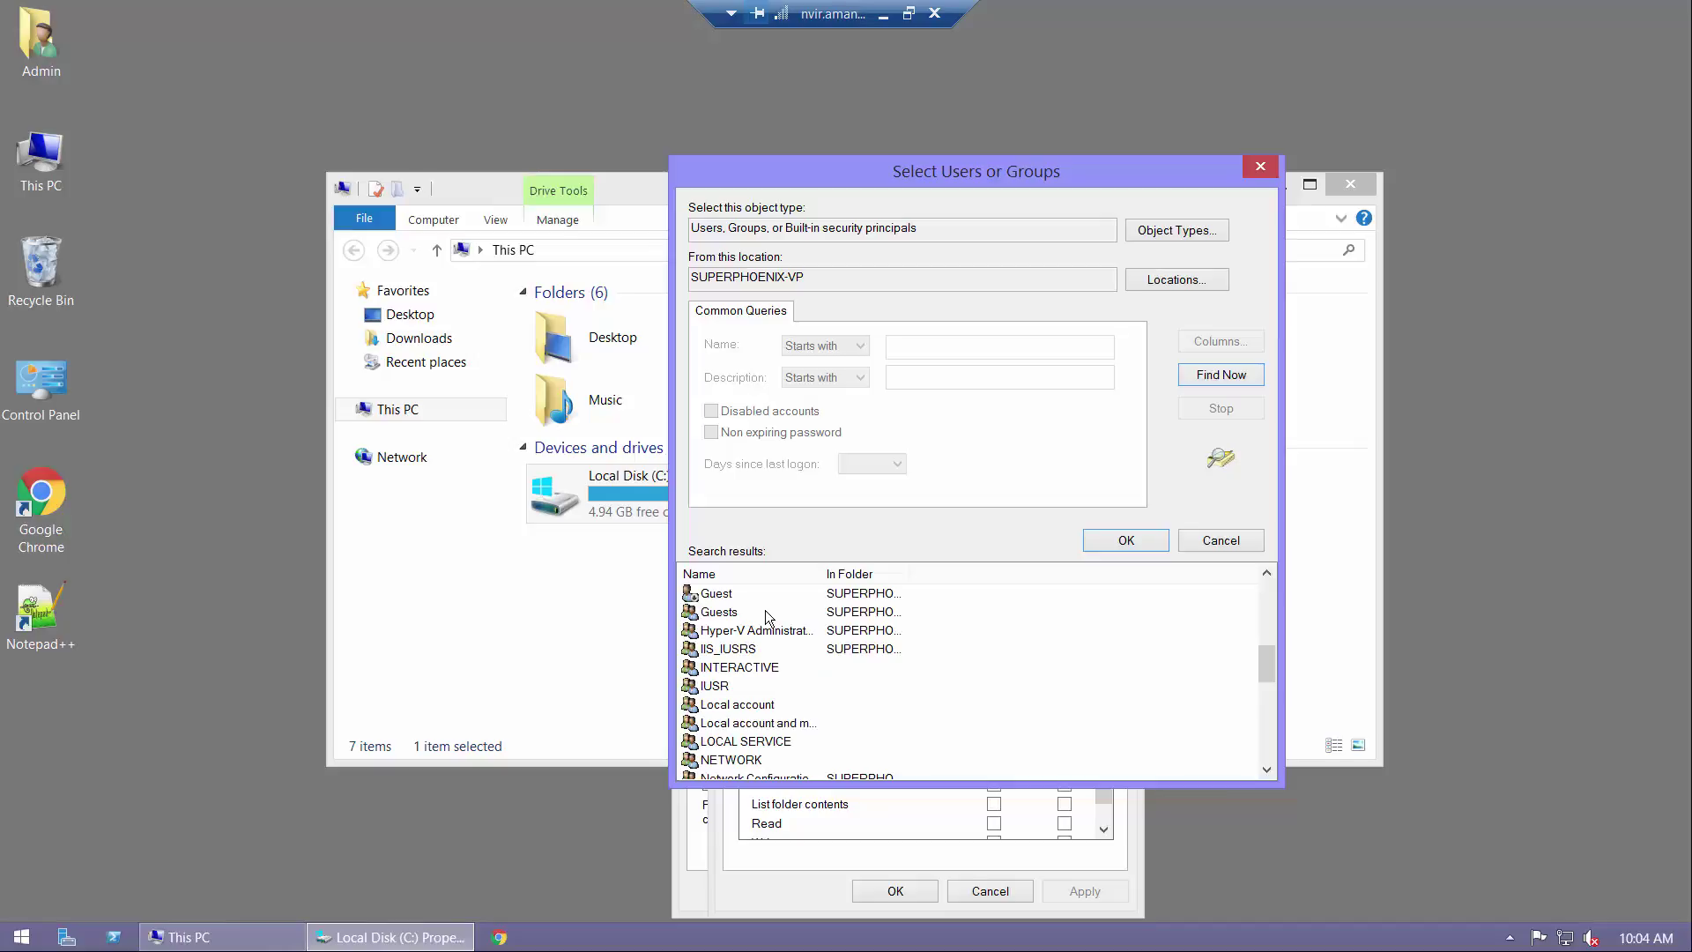
click(721, 687)
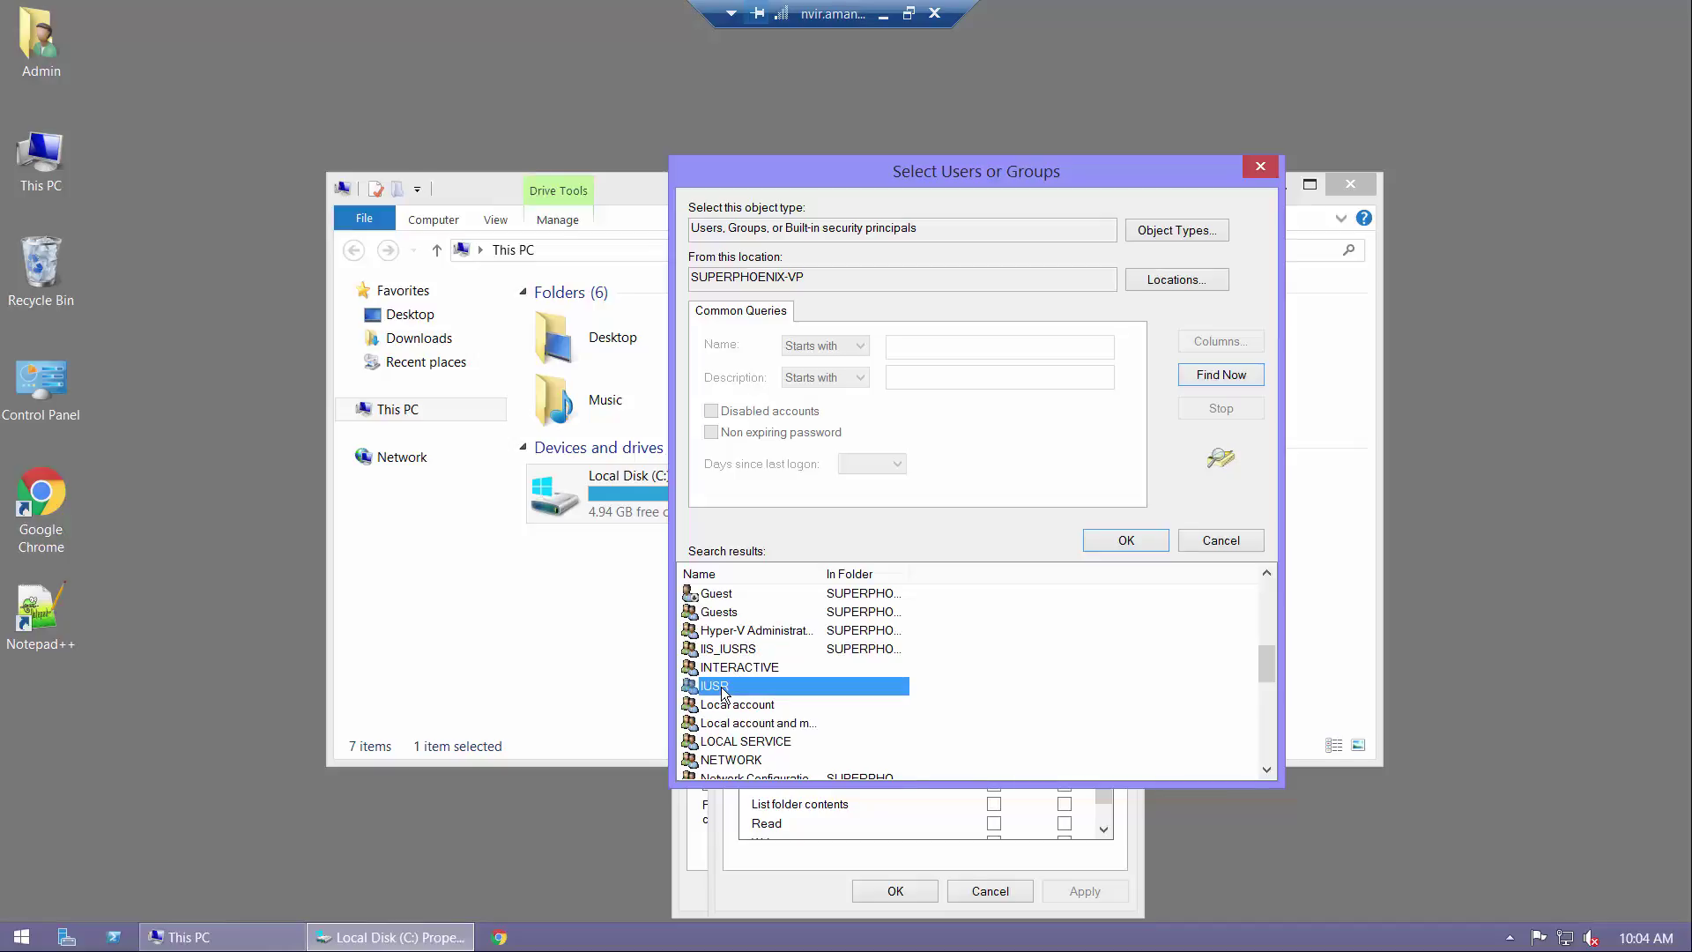
click(1124, 540)
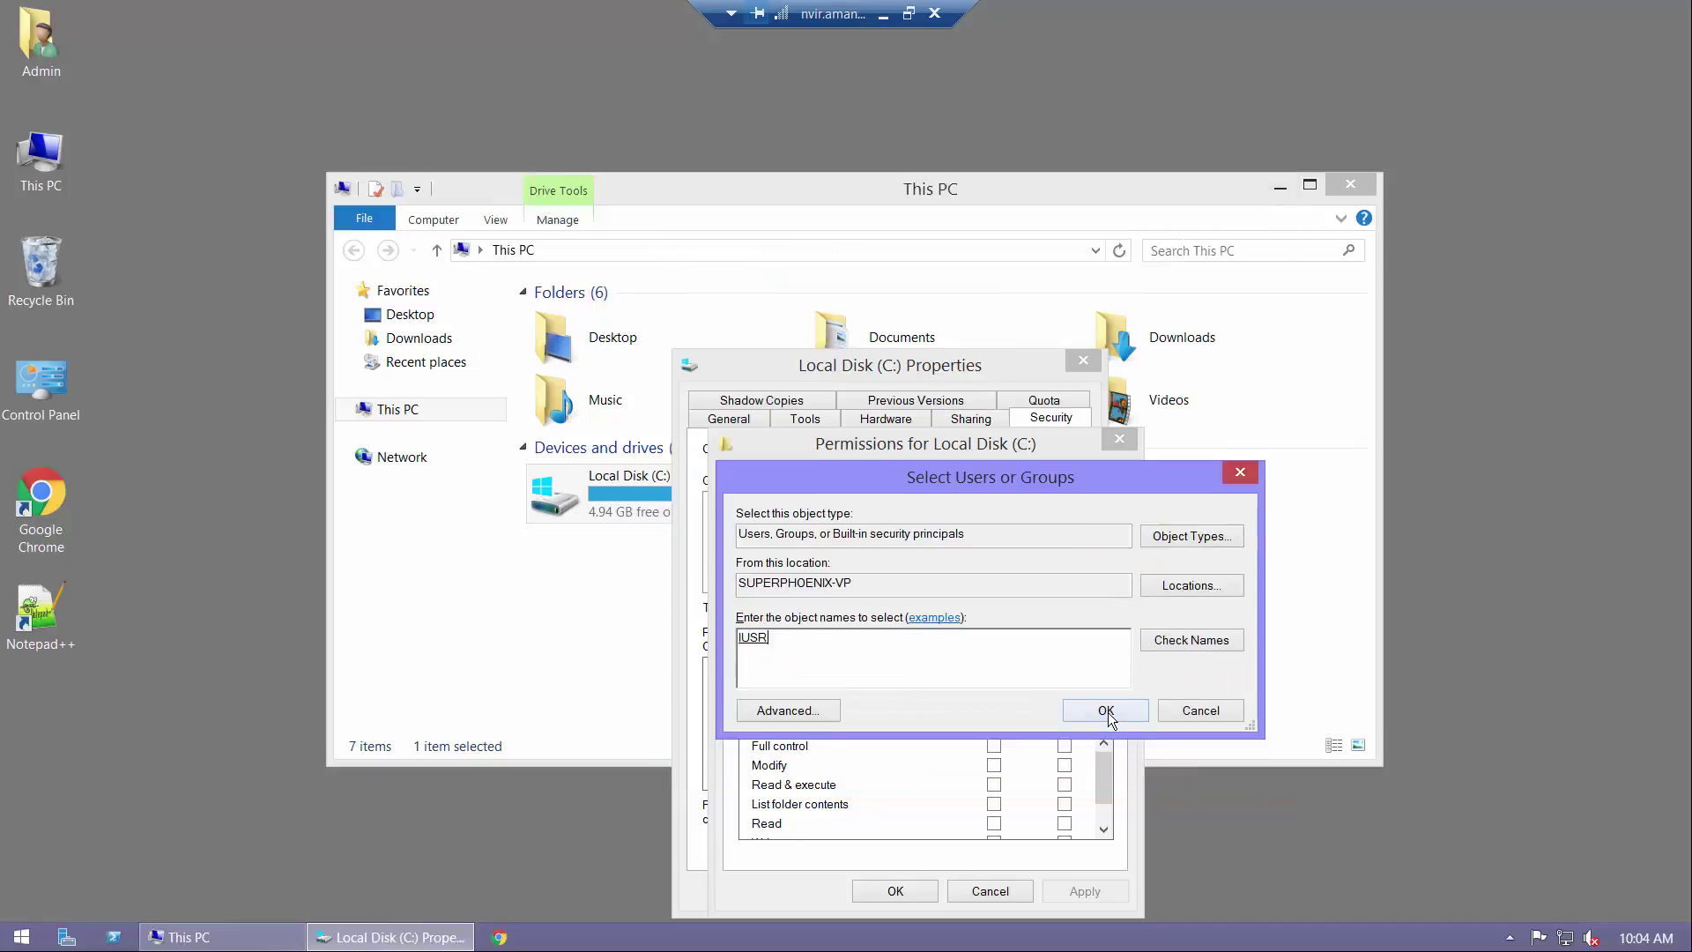
Grant IUSR Full control on C:, skipping access errors on Program Files and Windows folders.
click(1107, 712)
click(995, 746)
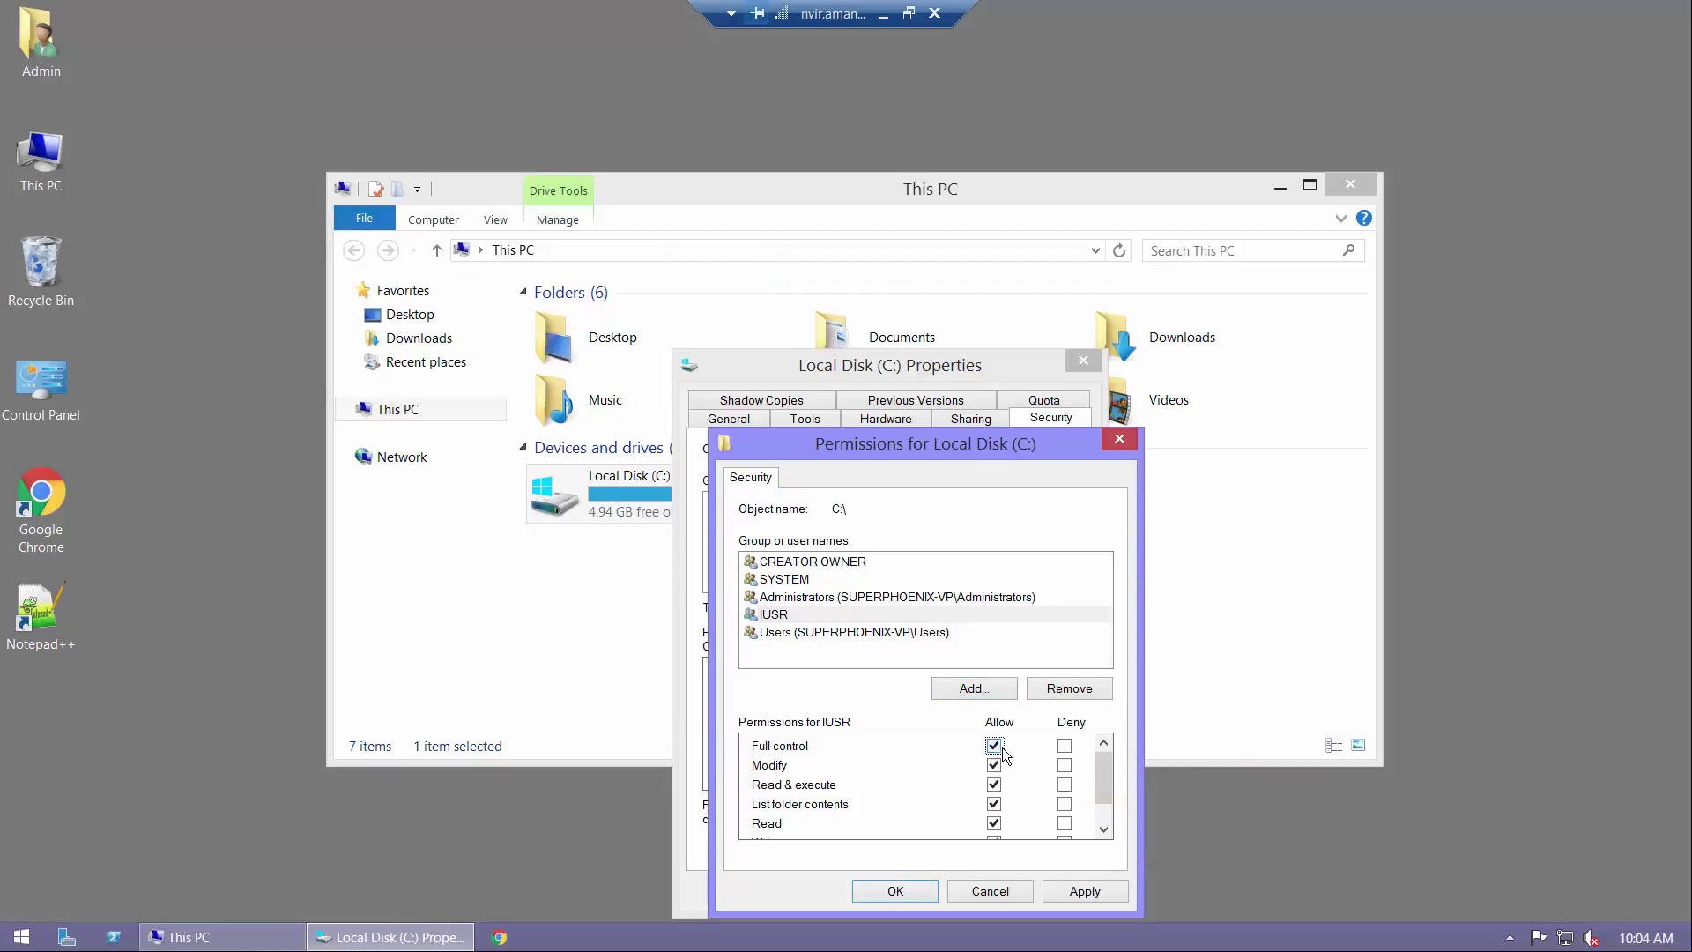
click(1083, 892)
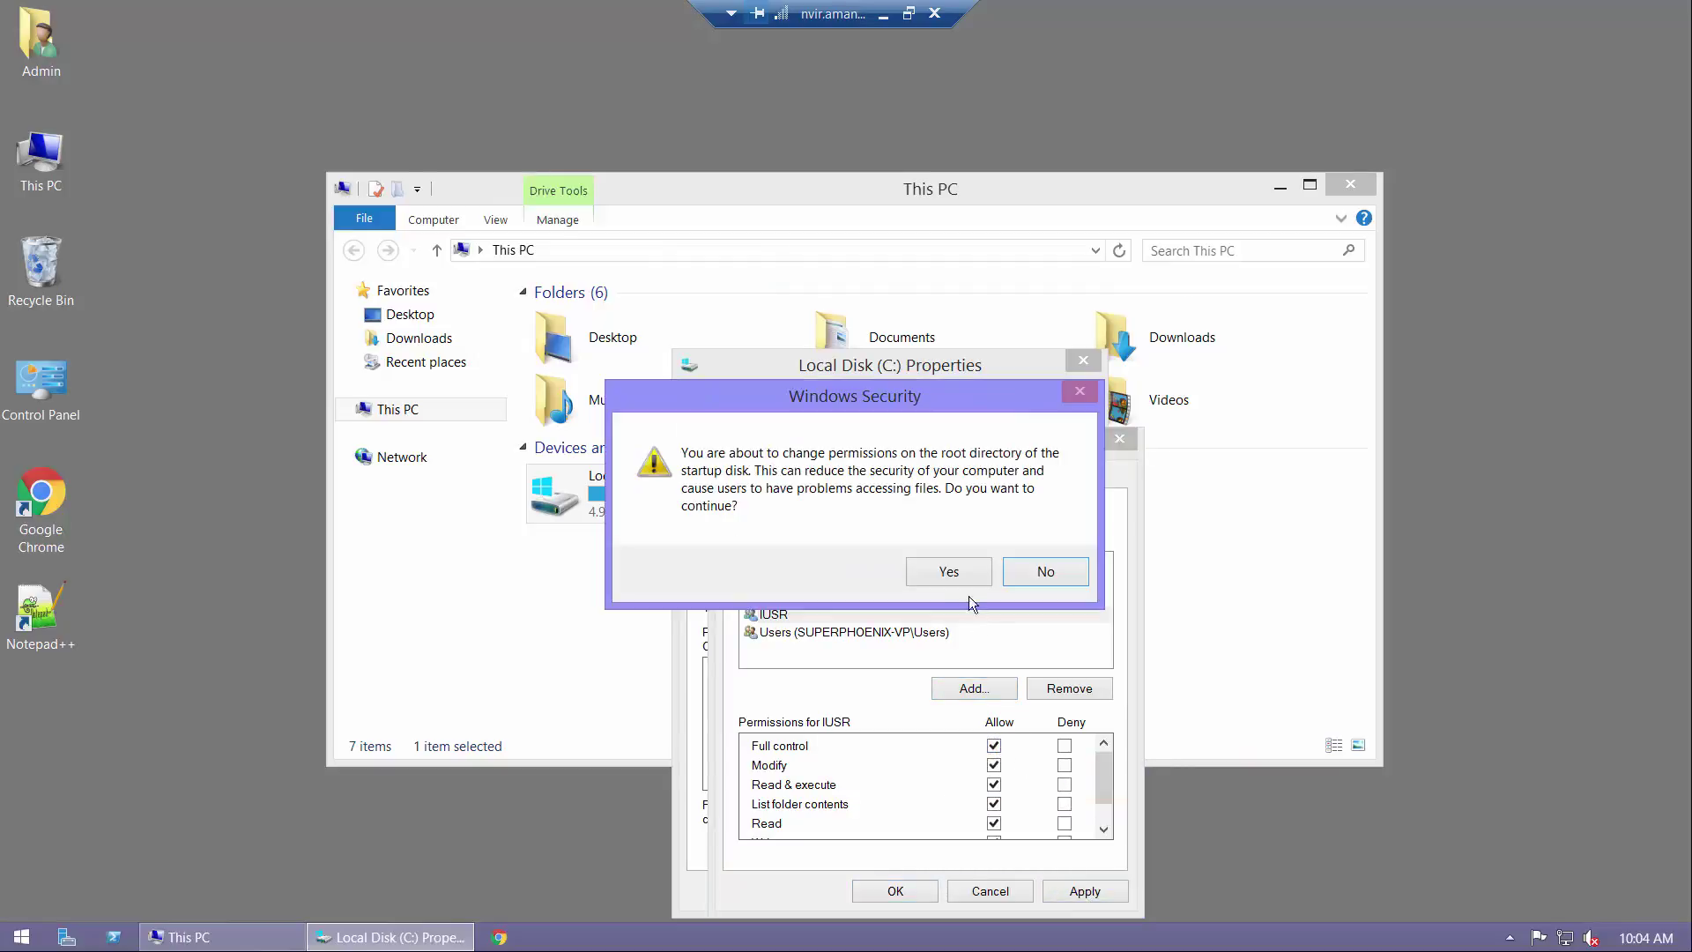
click(950, 576)
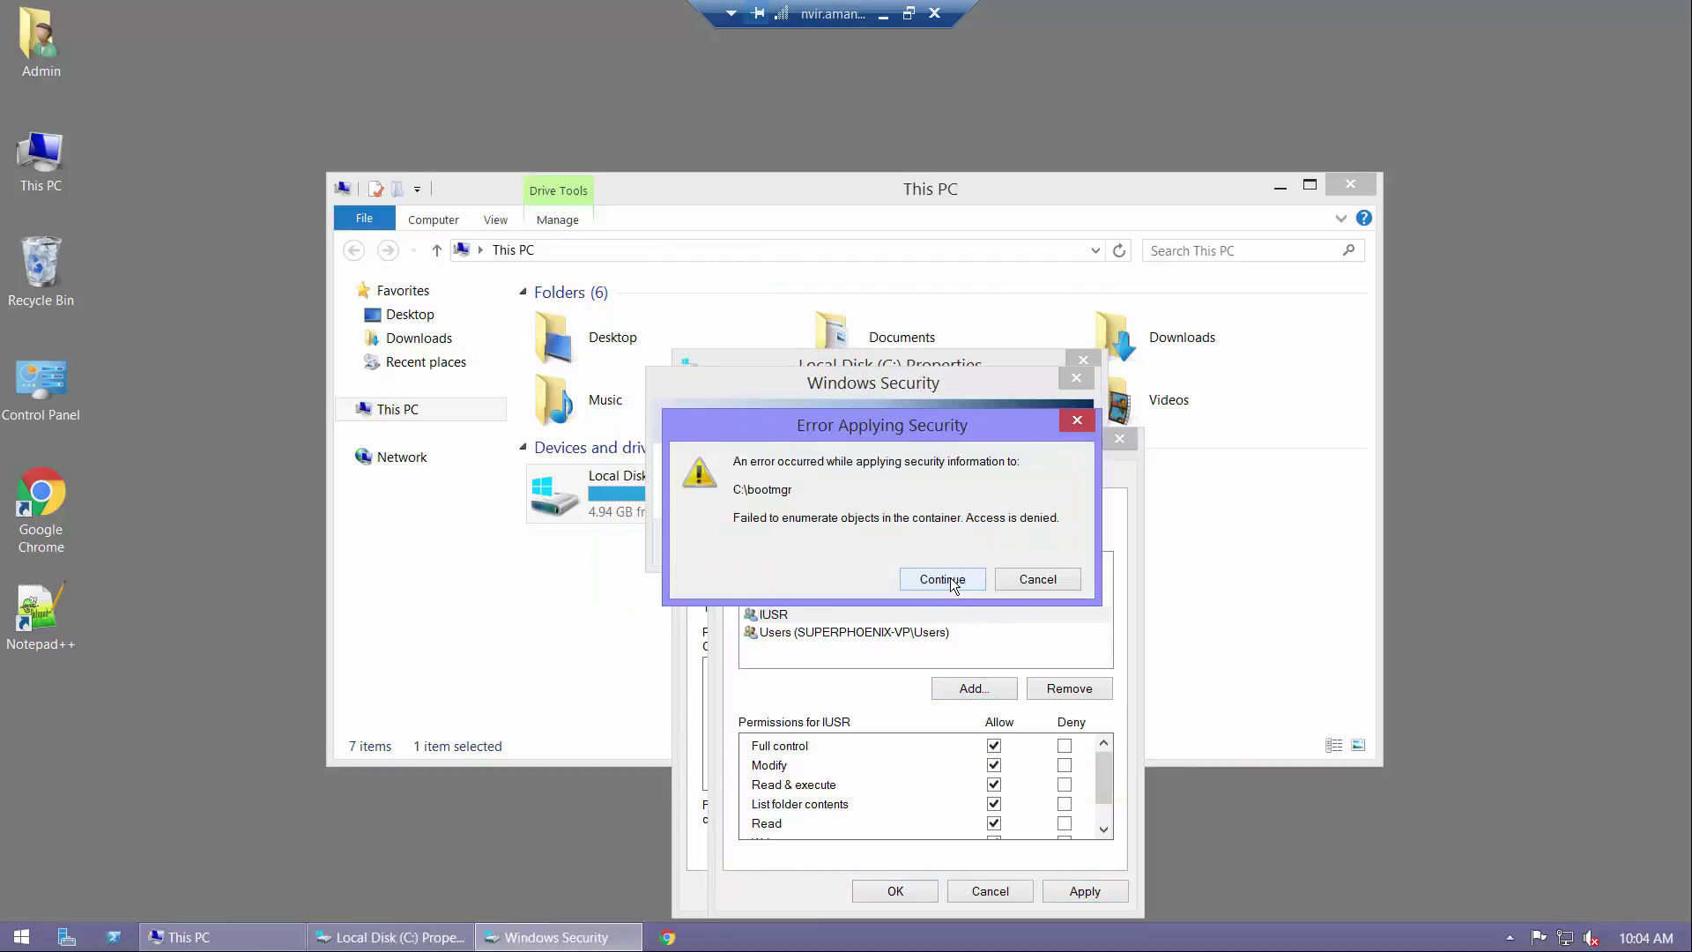
click(942, 579)
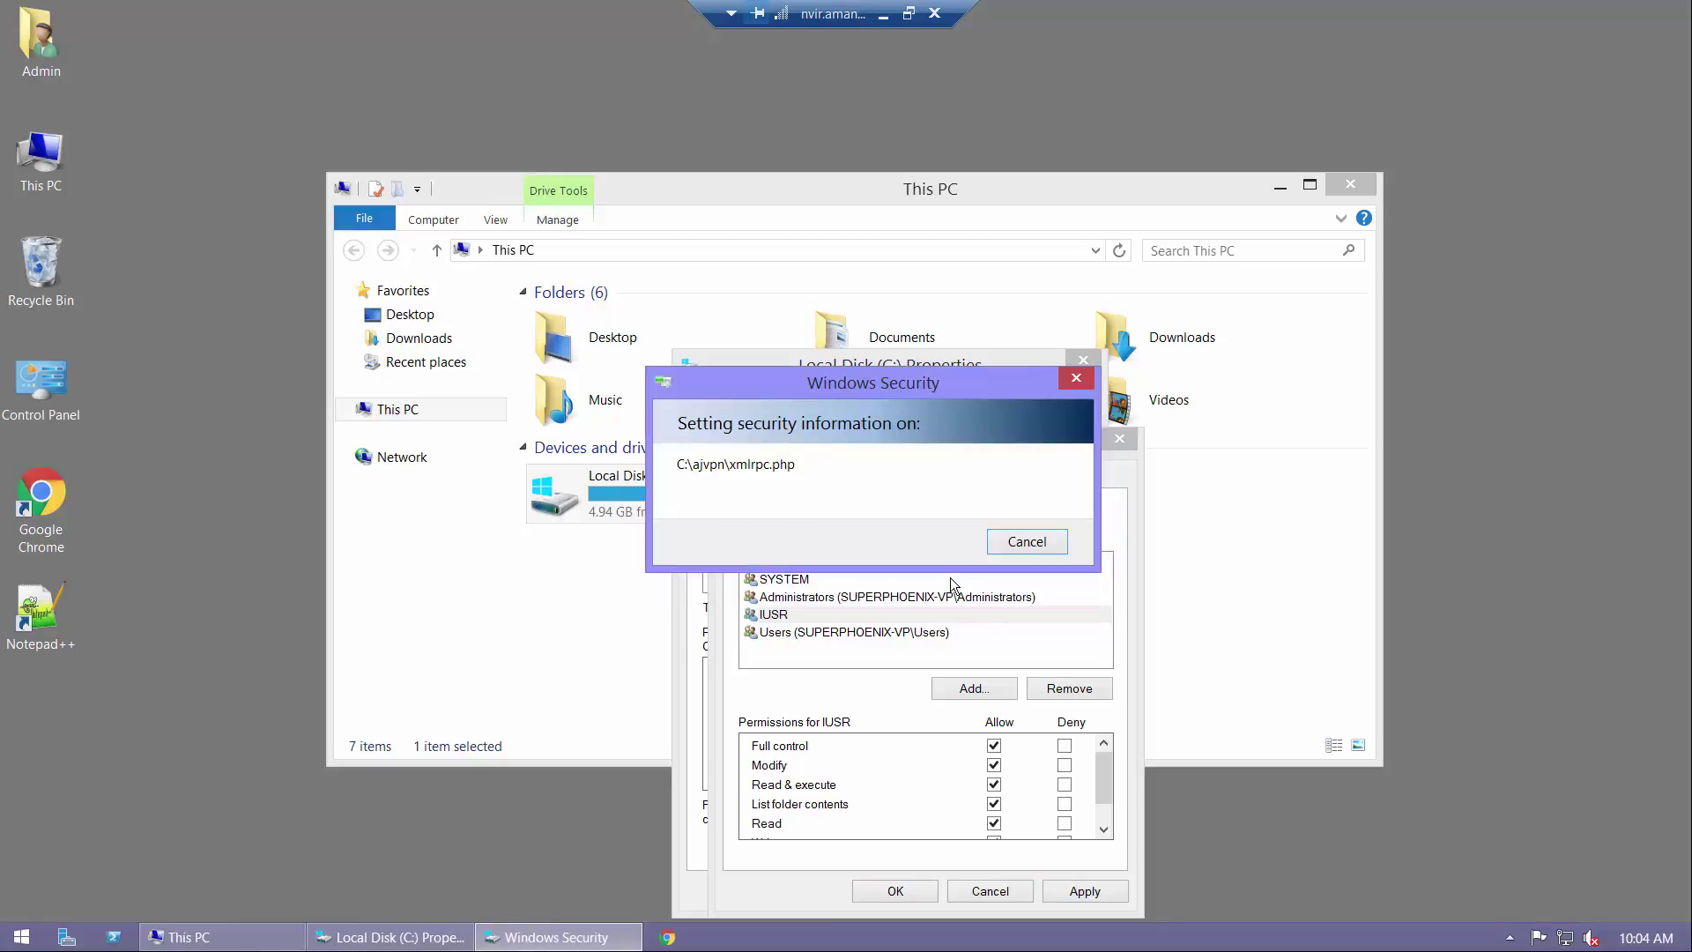
click(952, 582)
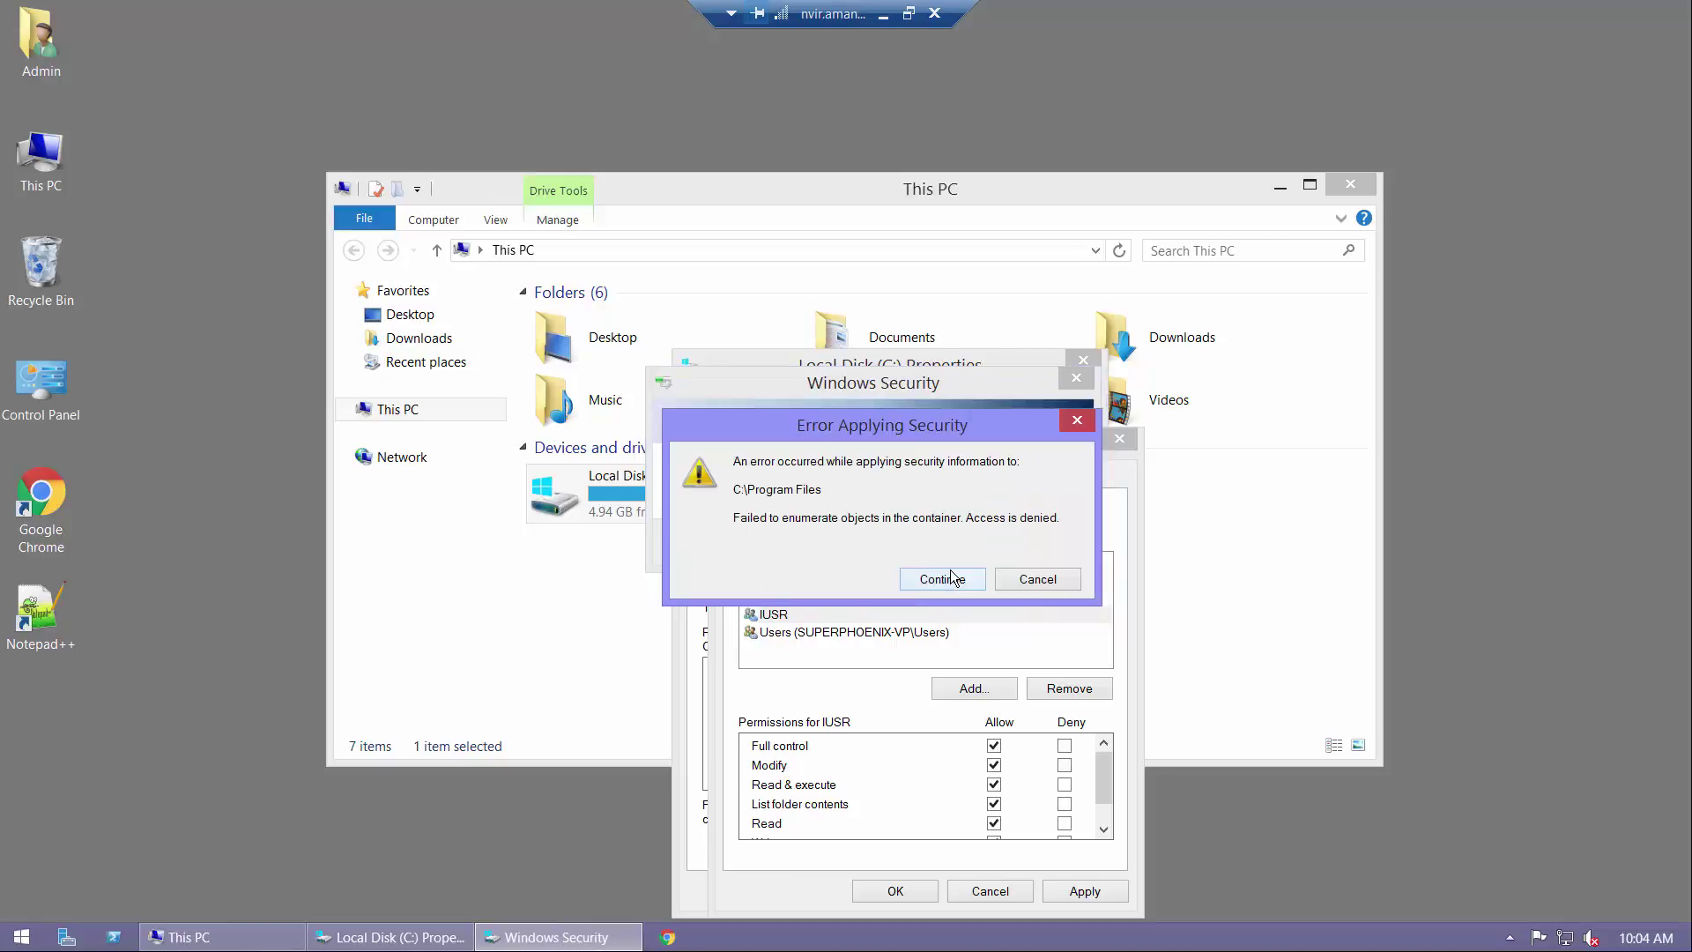
click(952, 577)
click(951, 577)
click(952, 579)
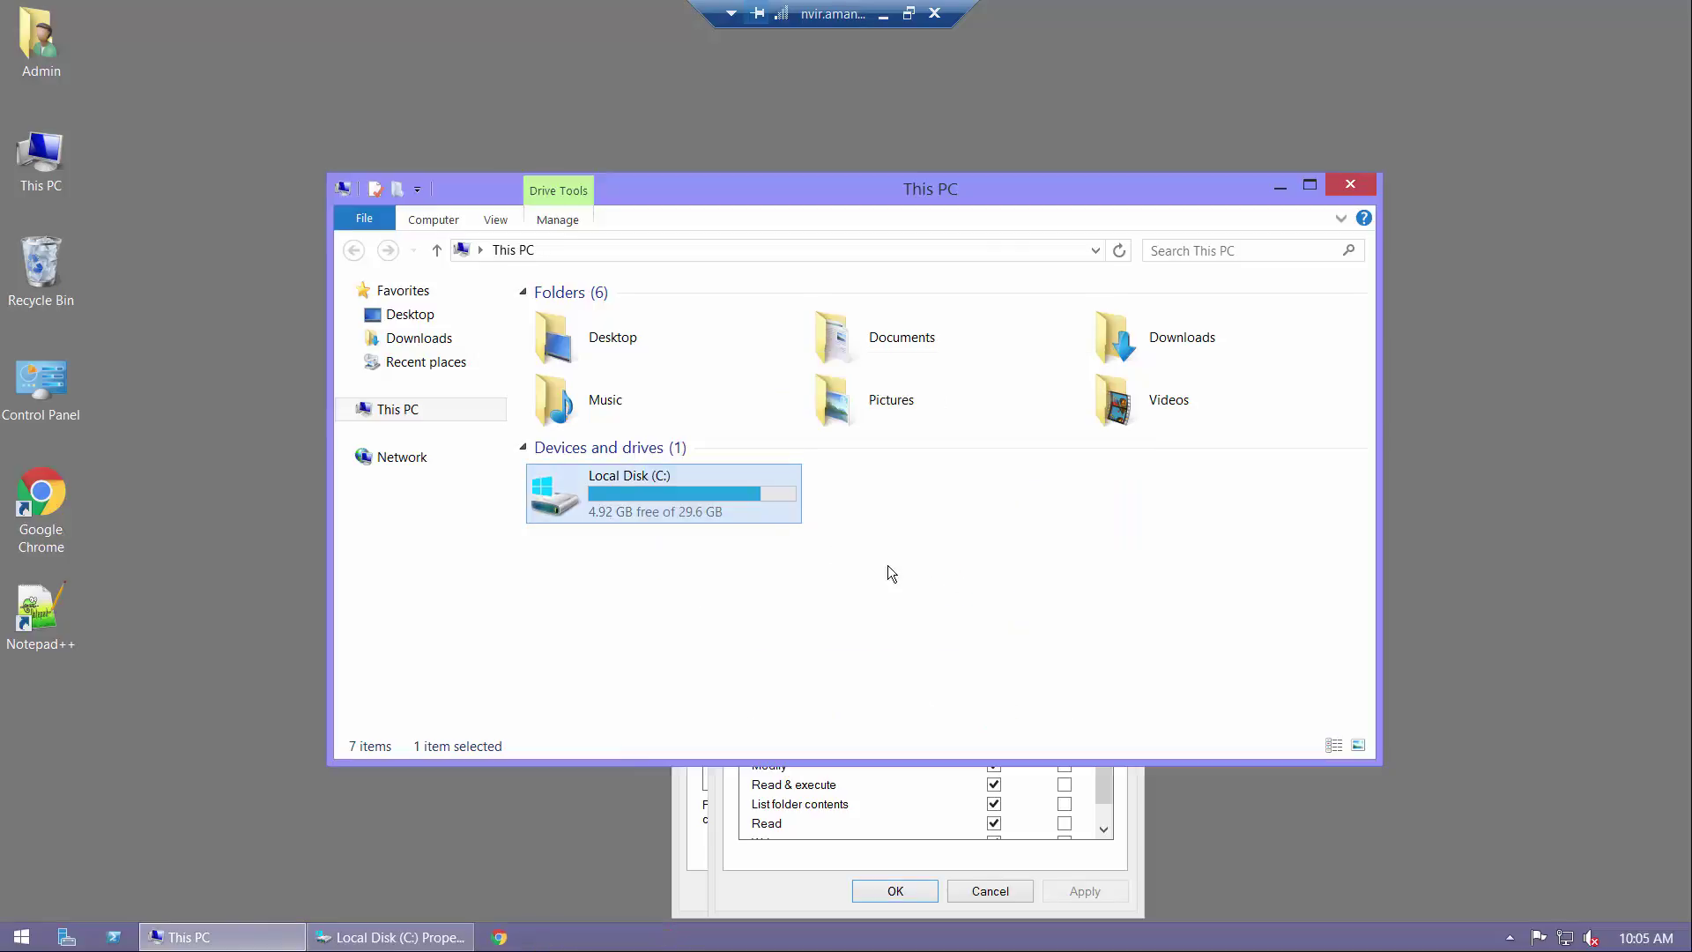
Verify in the phpMyAdmin folder's Security properties that IUSR has inherited Full control.
double_click(733, 508)
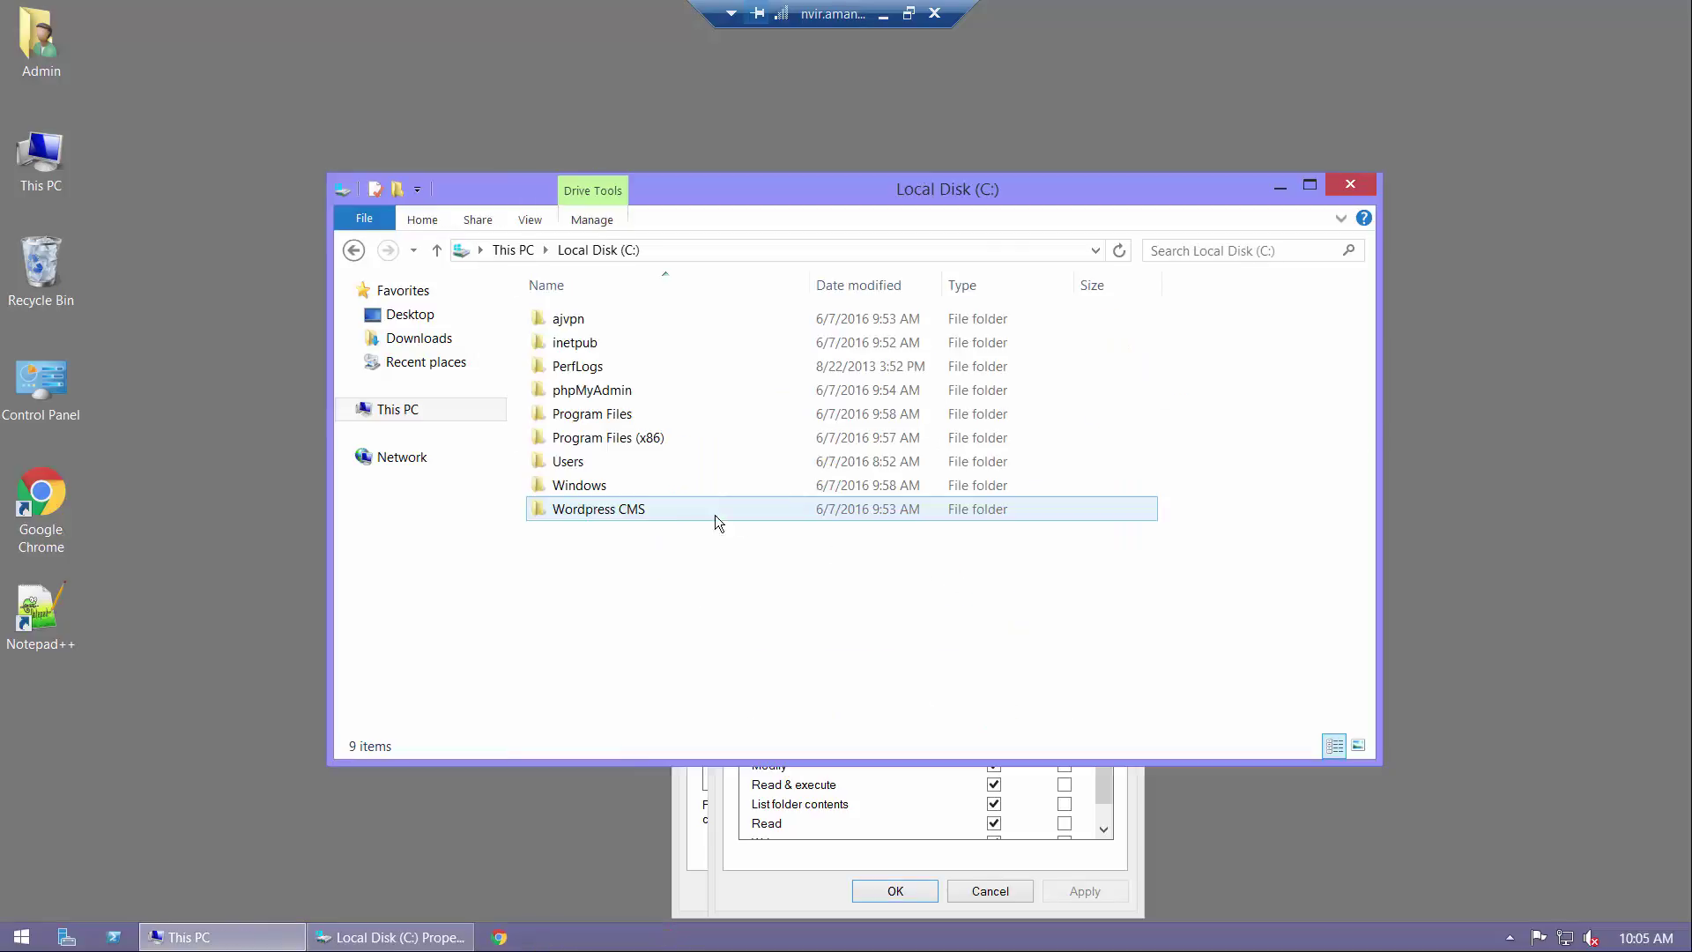
click(613, 395)
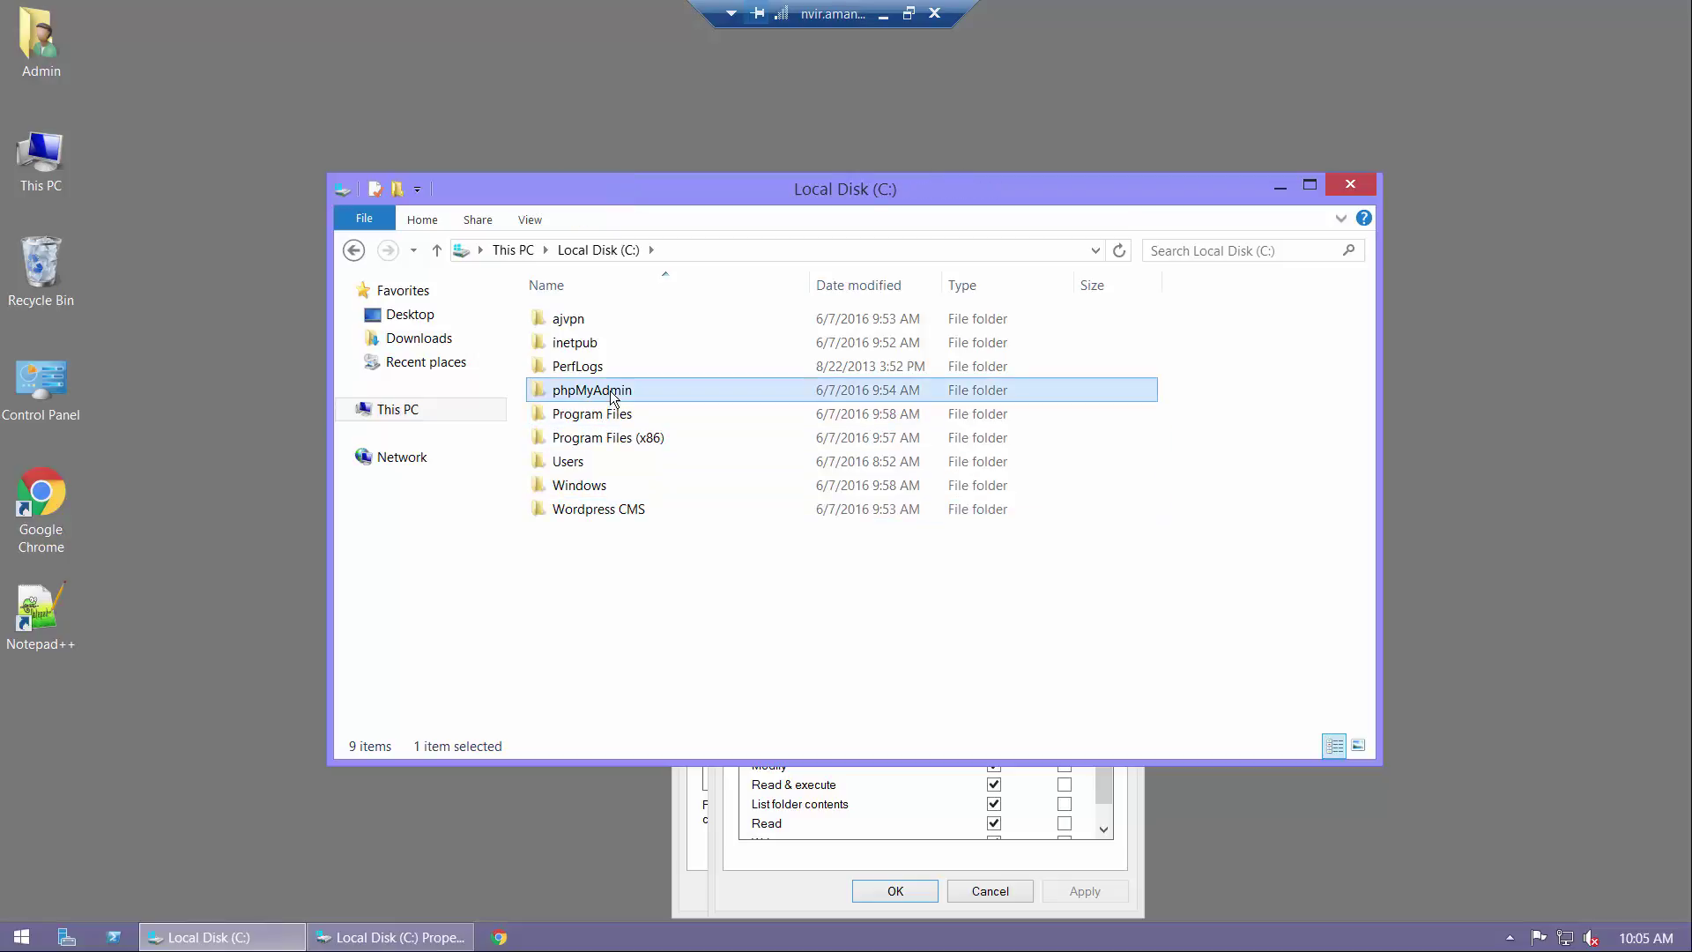
right_click(611, 392)
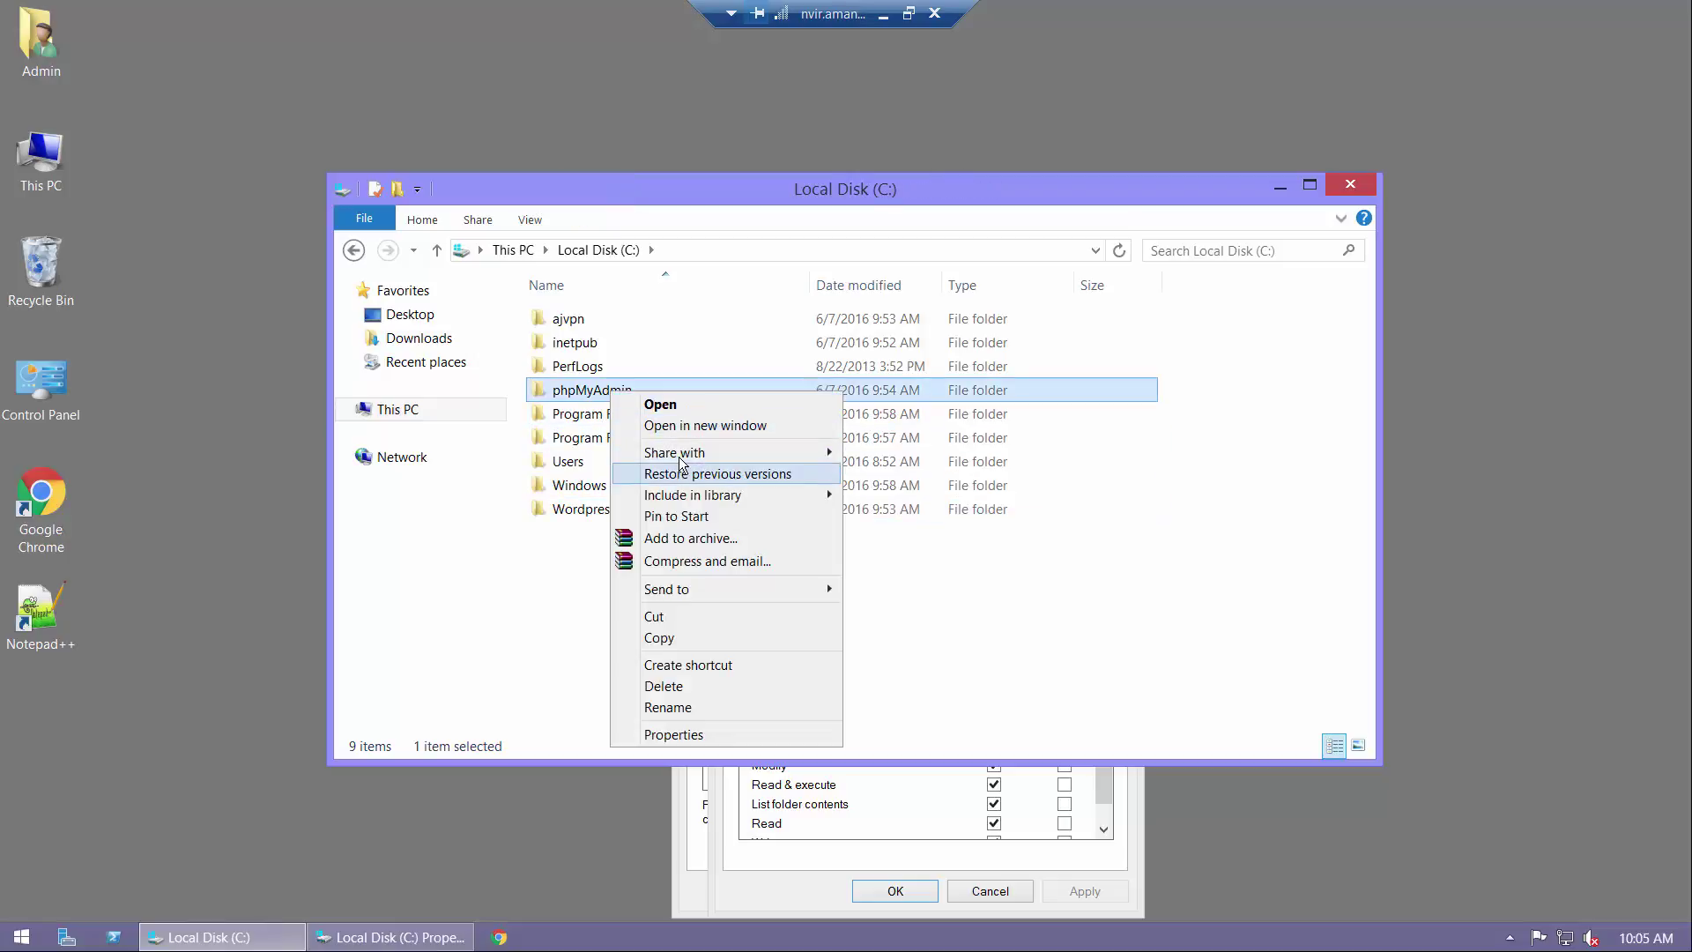
click(677, 734)
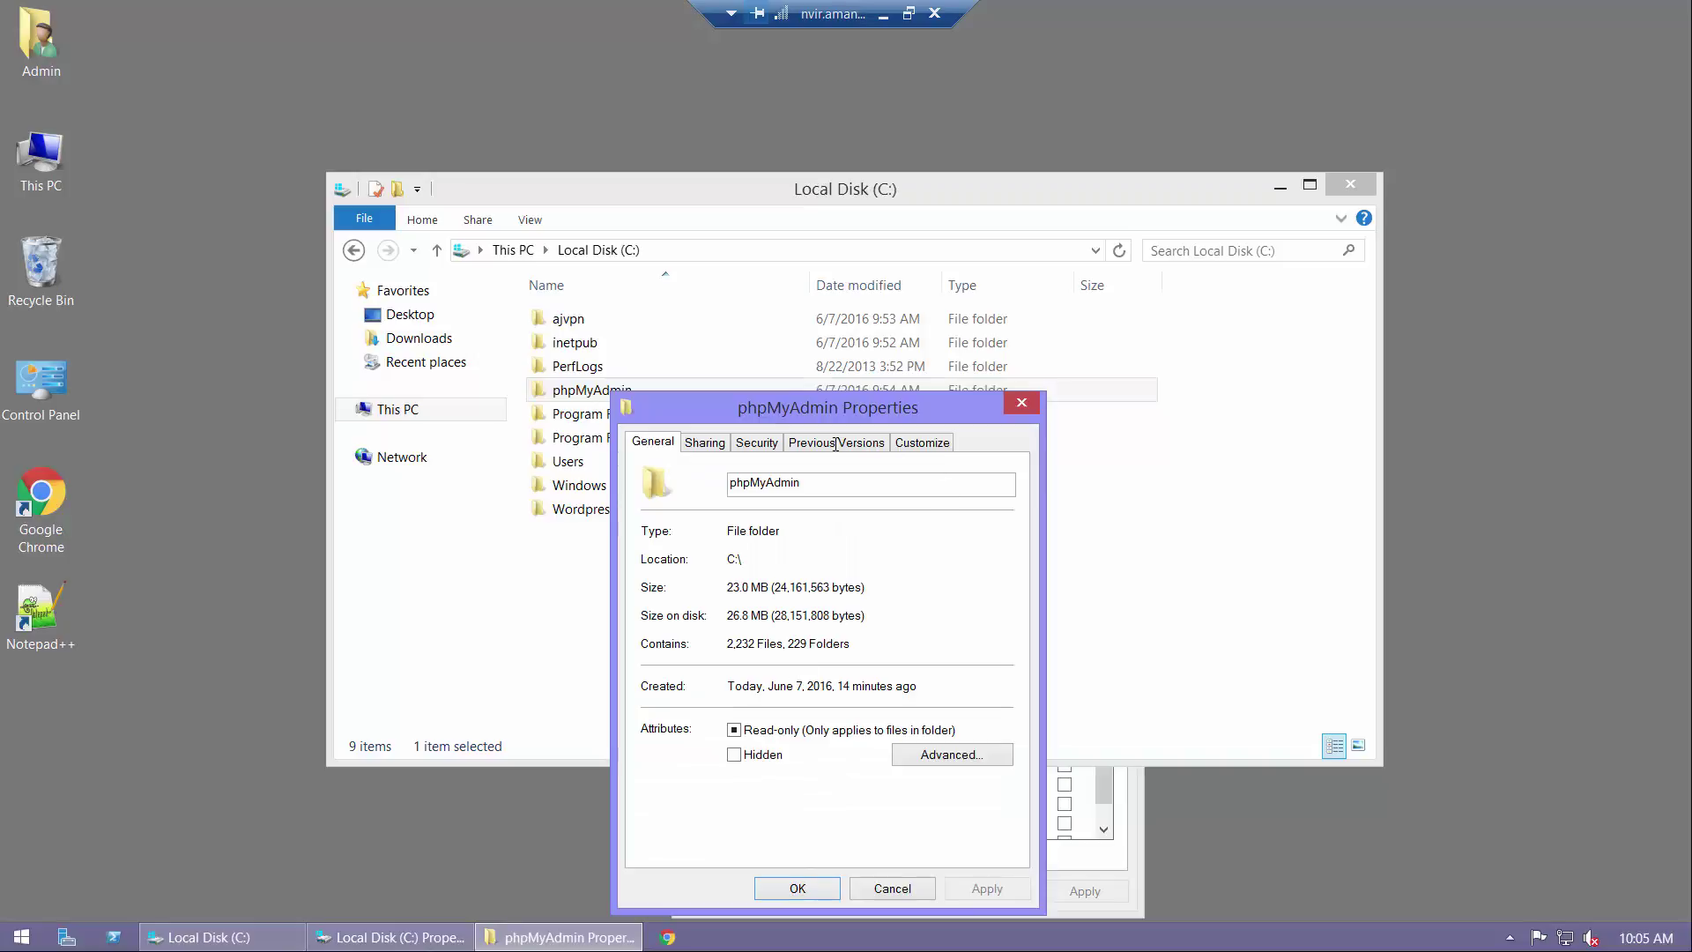
click(755, 443)
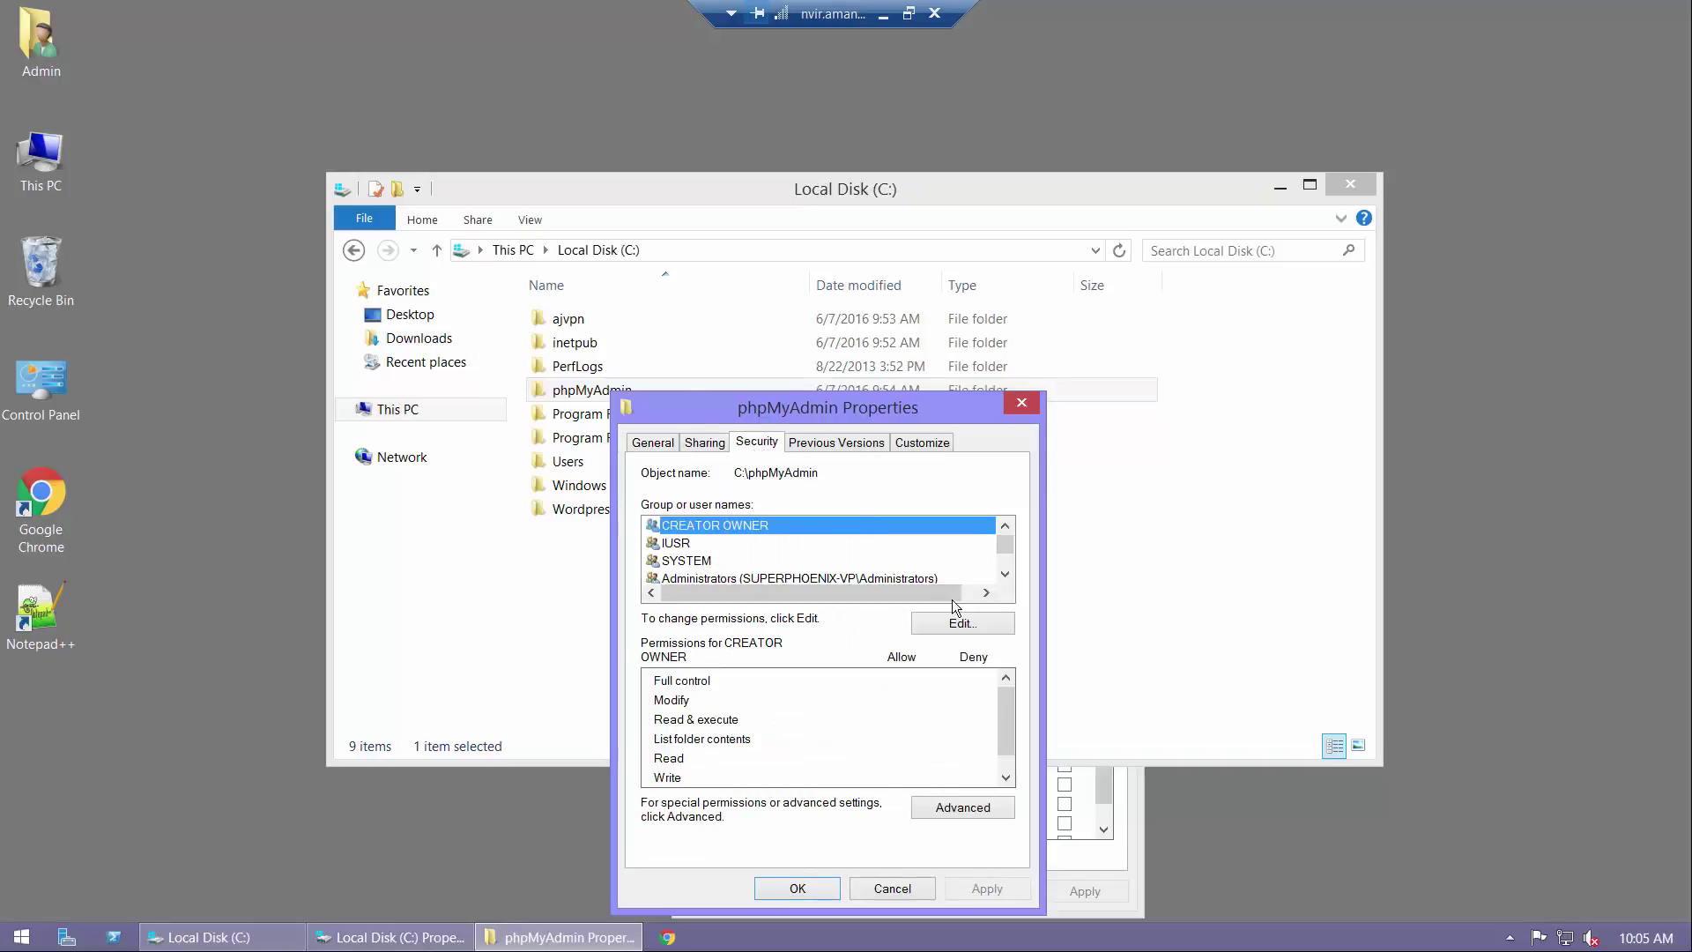
click(705, 543)
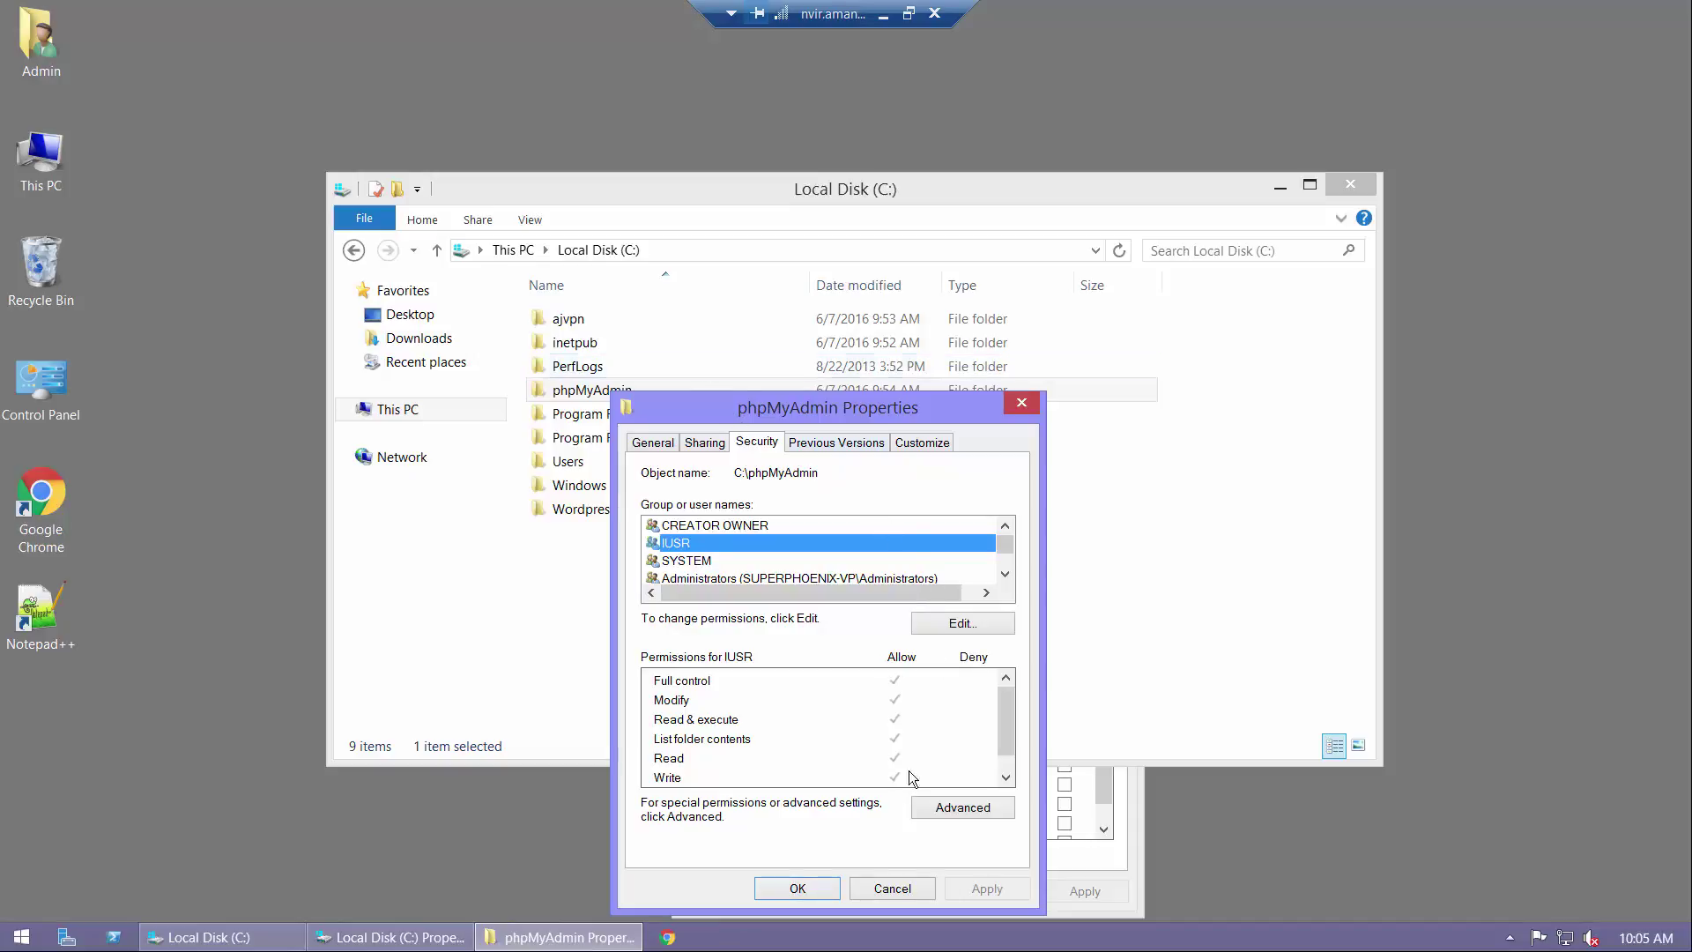
click(790, 887)
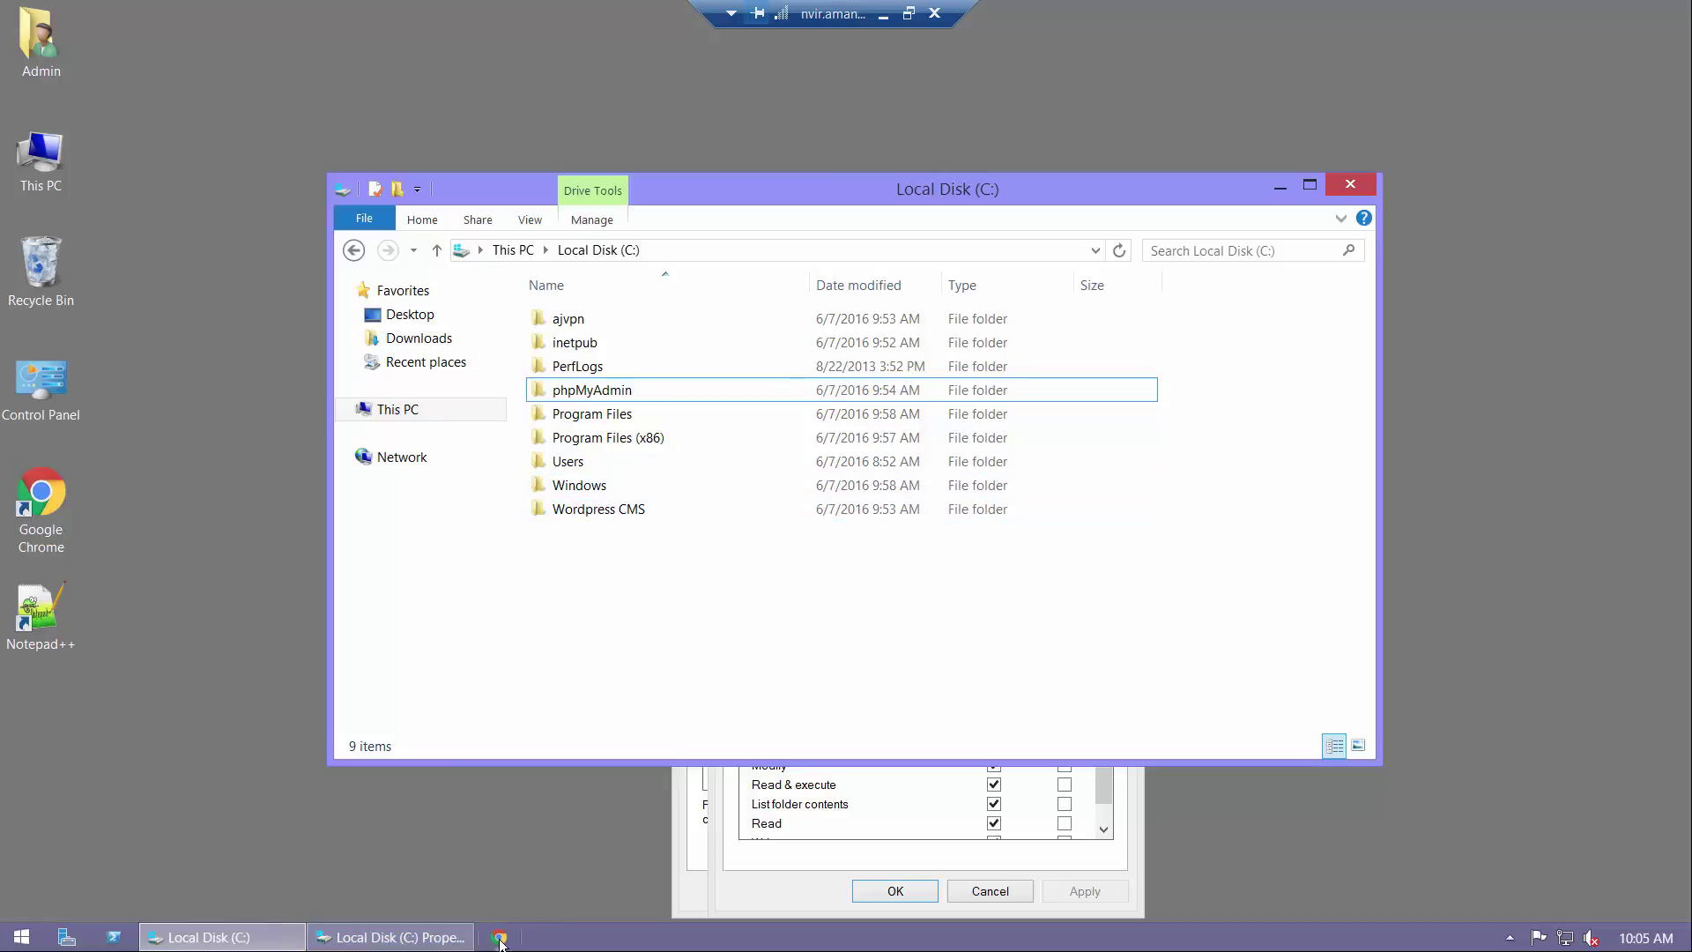
Launch Chrome and load mysql.ajvpn.xyz, which still returns 403 Forbidden.
click(500, 939)
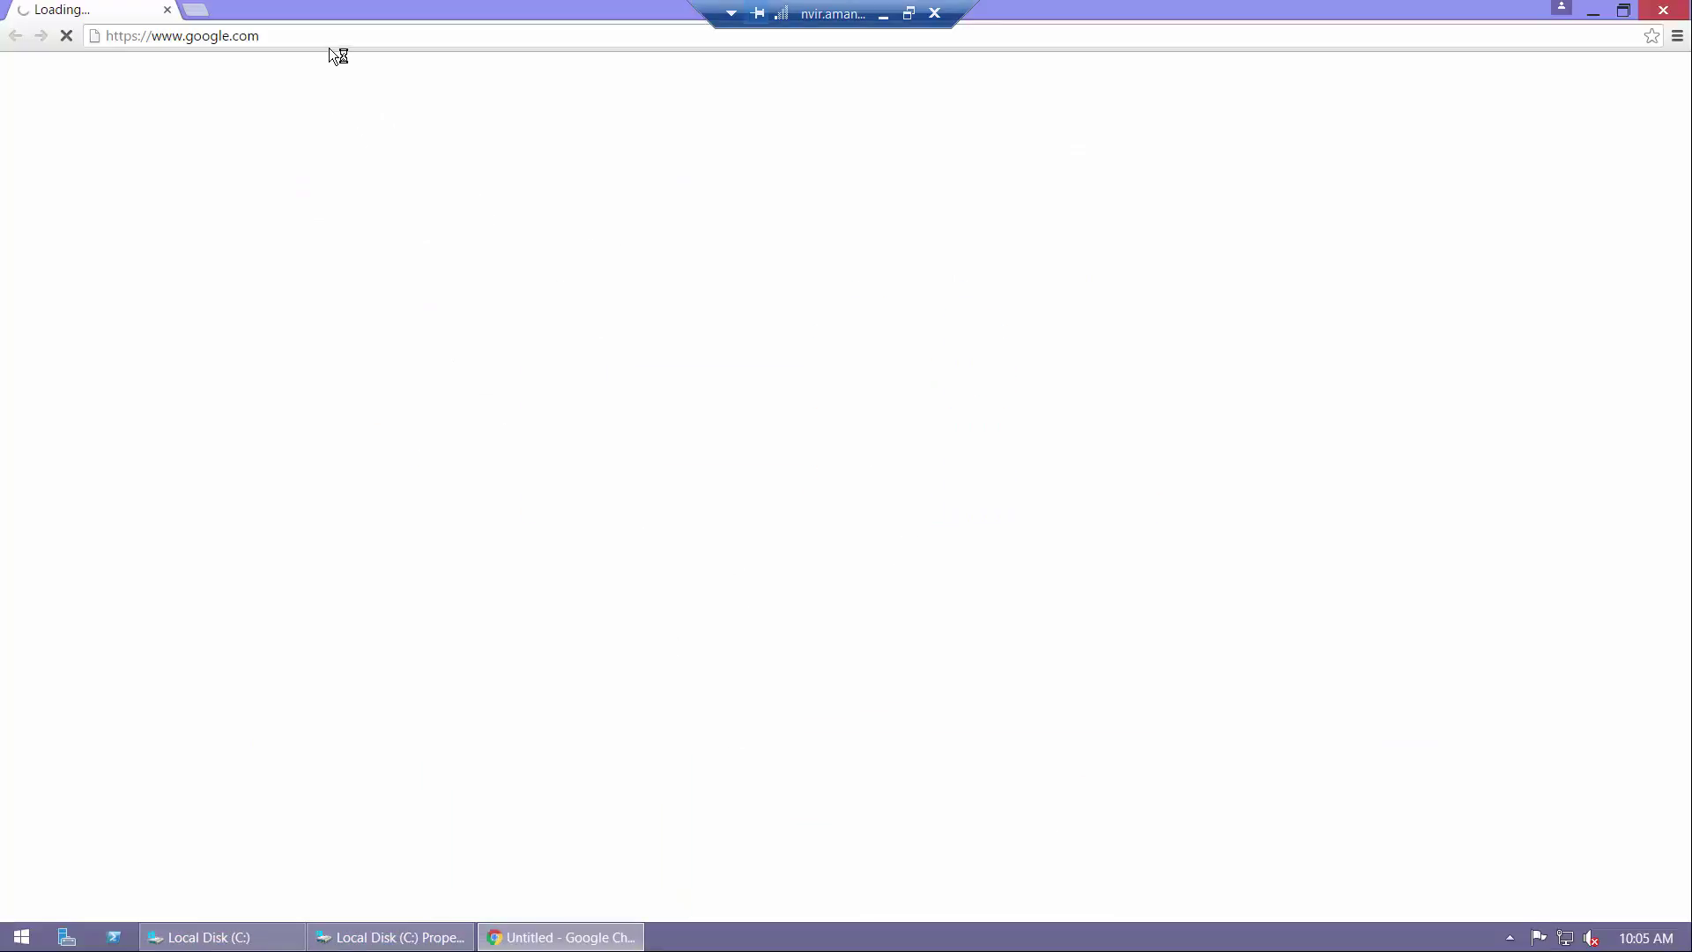
click(329, 38)
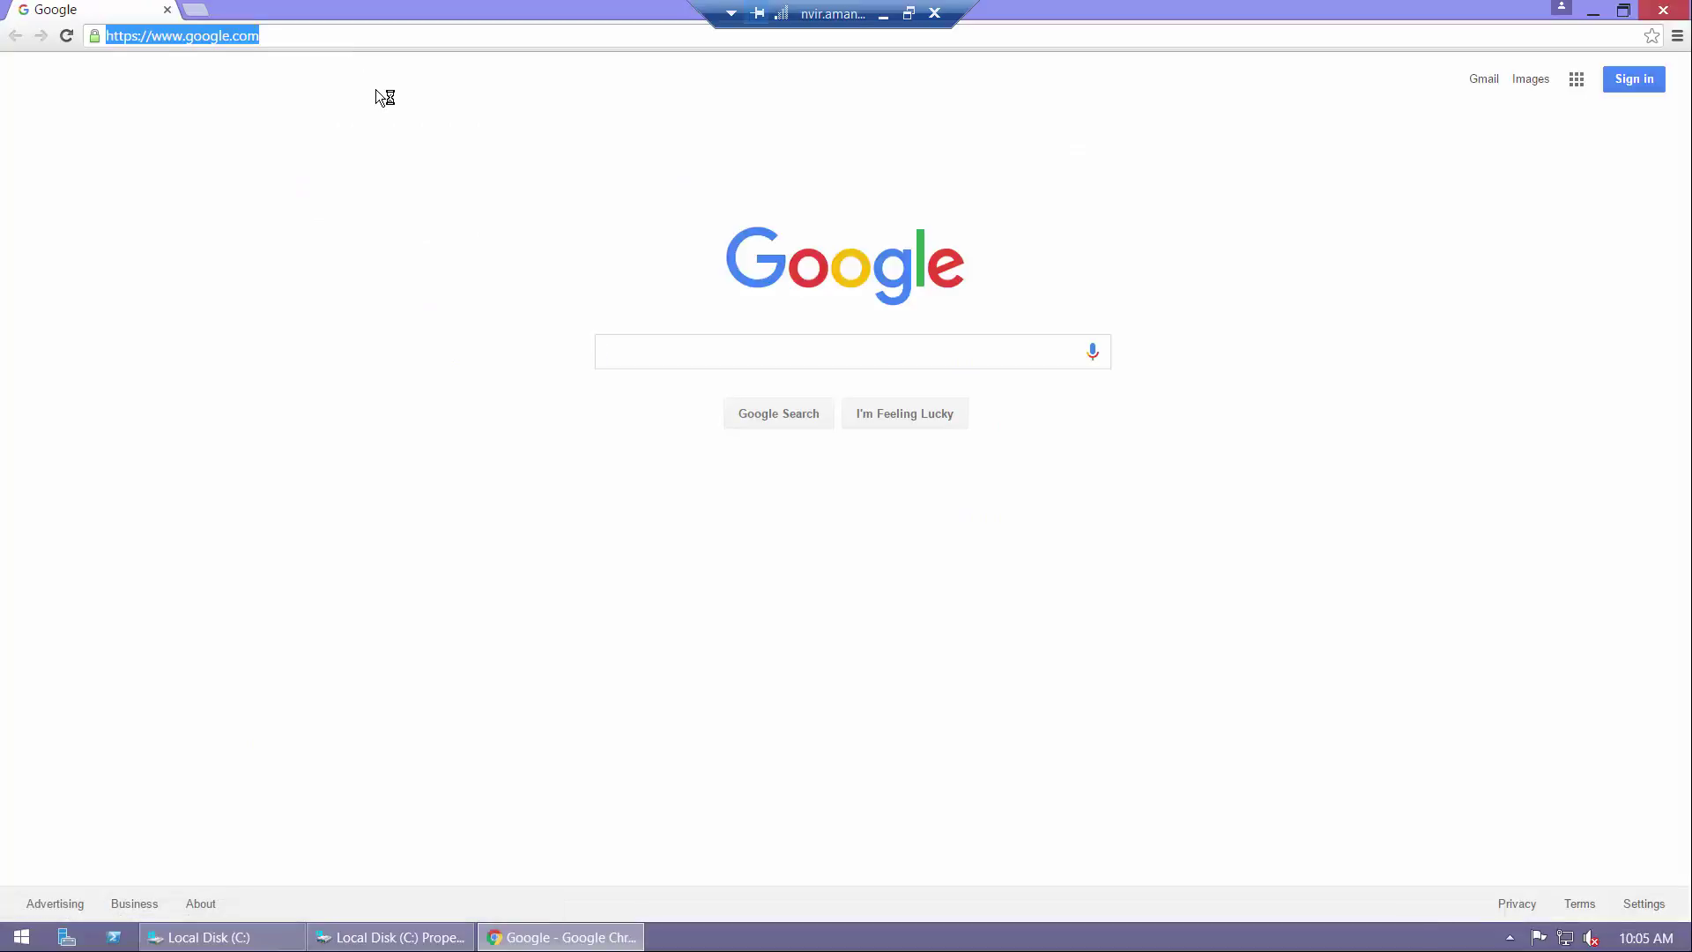
text(mysql.ajvpn.xyz)
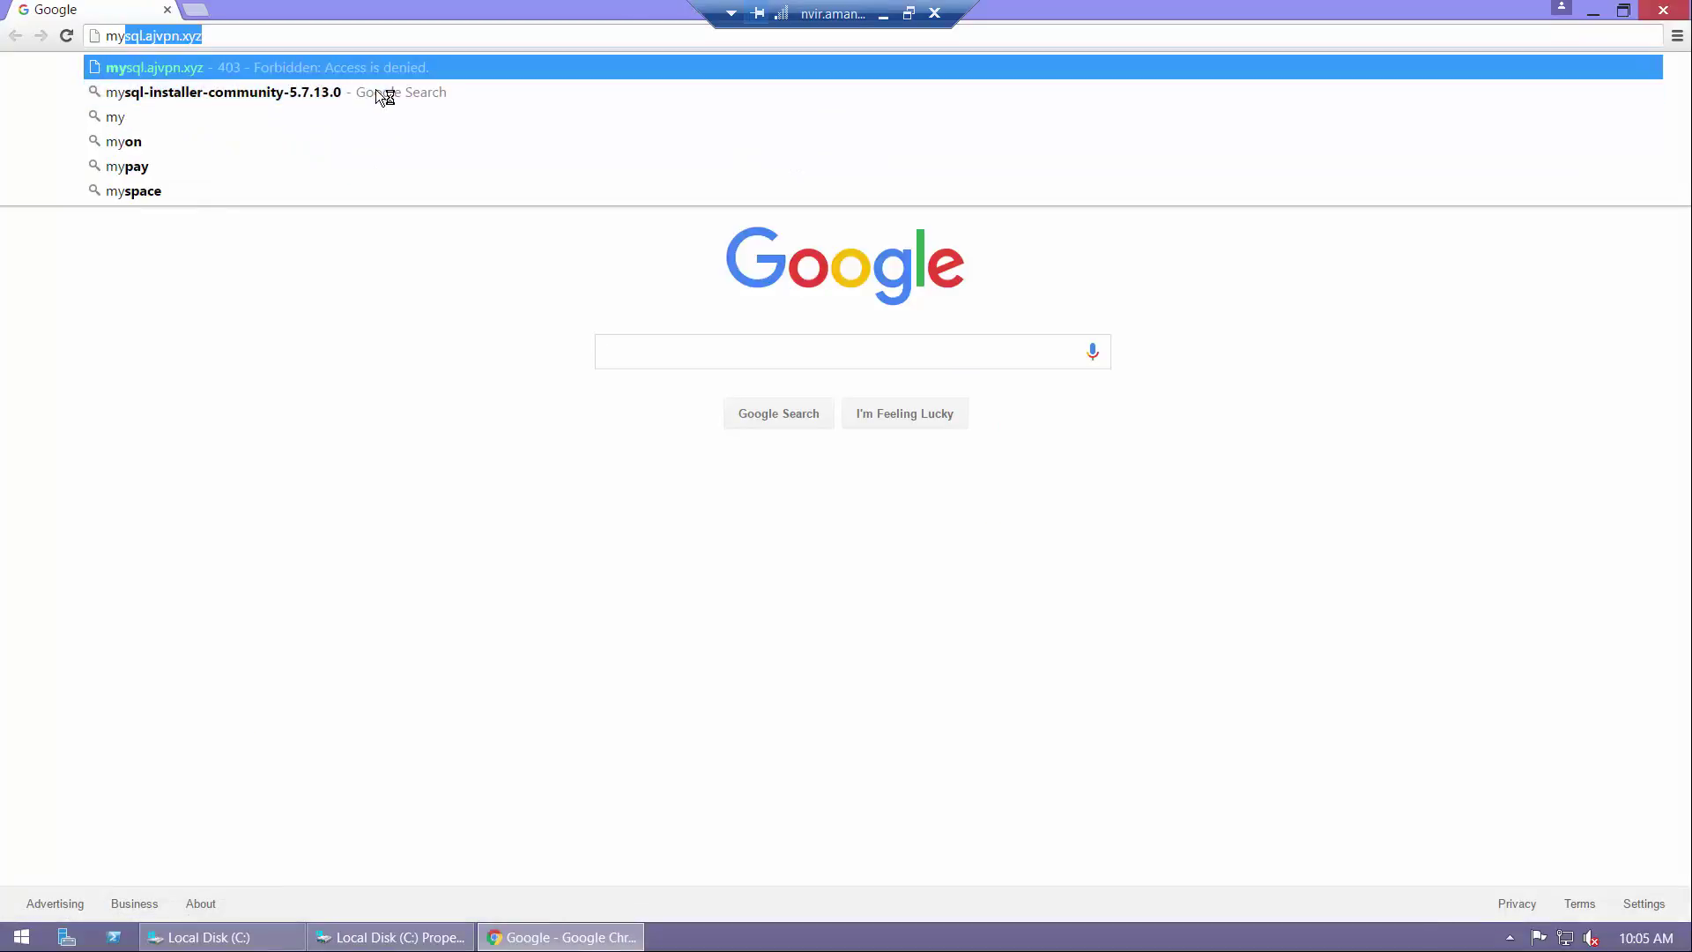
key(Return)
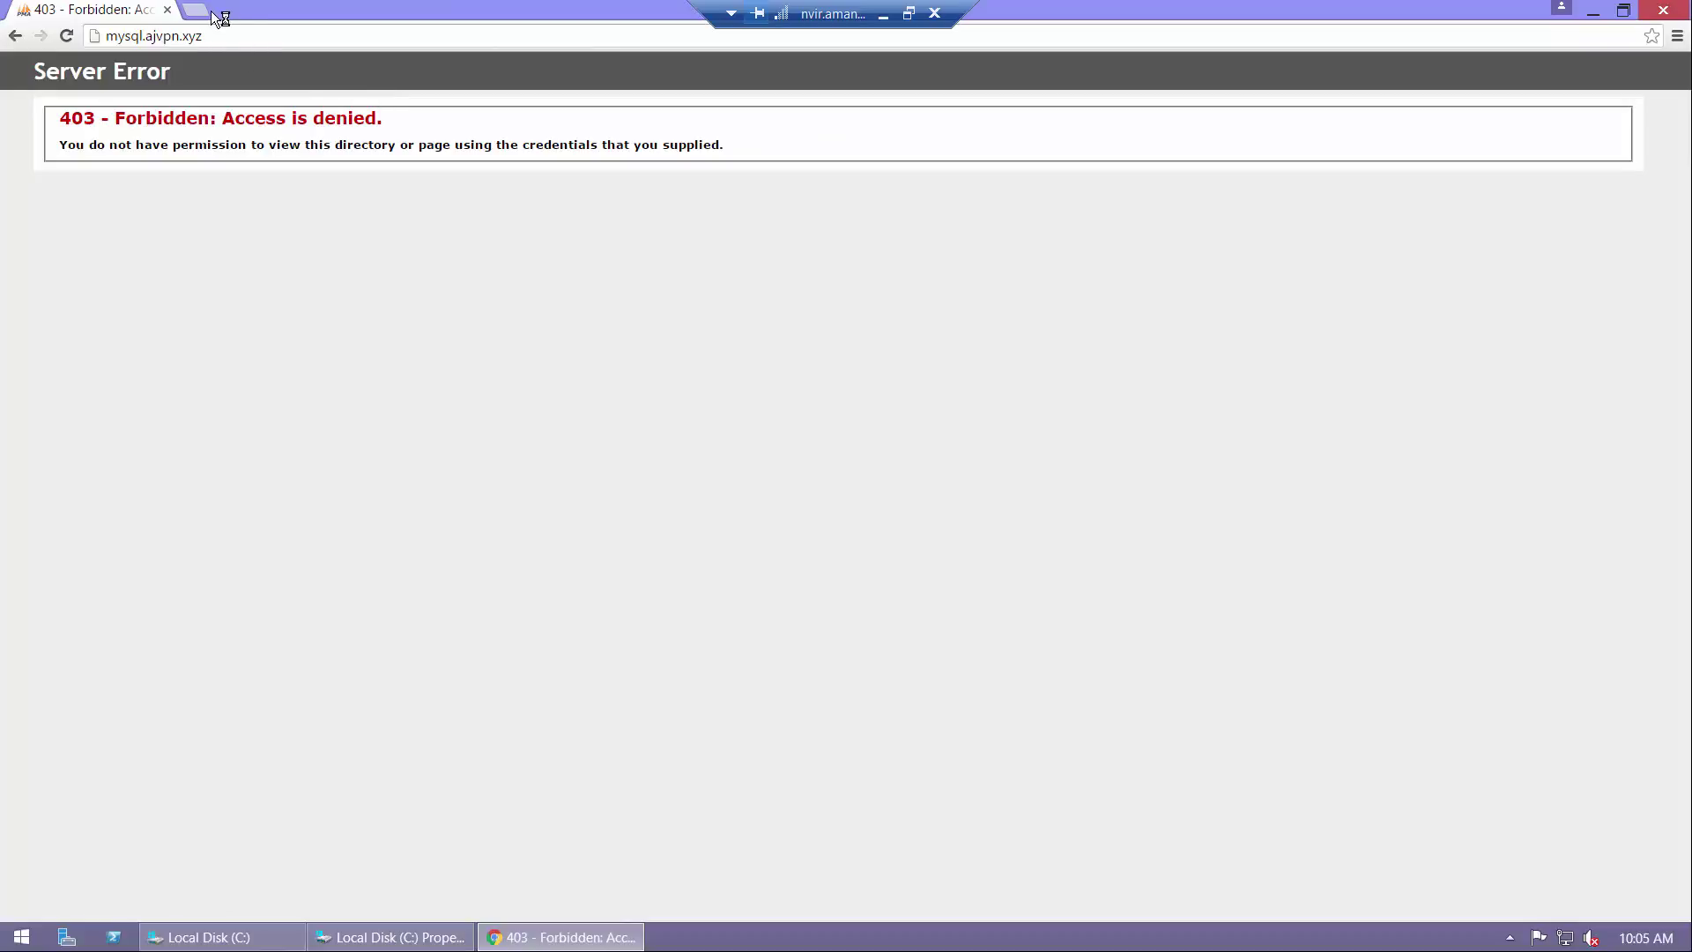
Load ajvpn.xyz in a new tab to see the IIS welcome page, then close Chrome and the C: drive window.
click(198, 11)
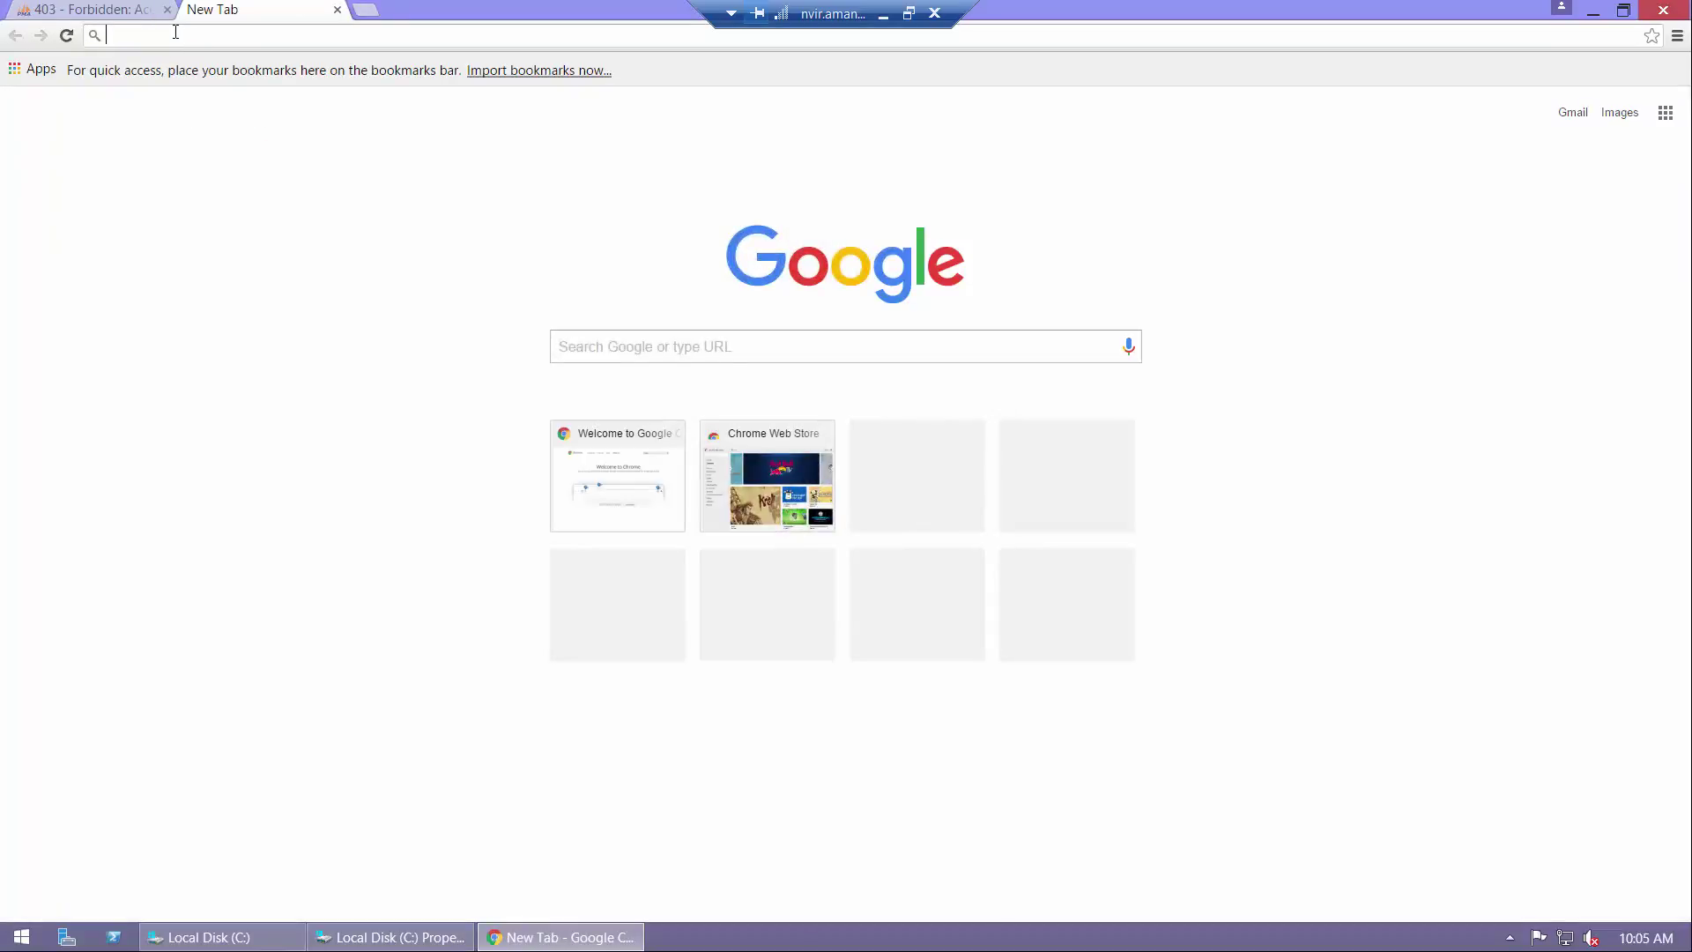
text(m)
key(BackSpace)
key(BackSpace)
text(ajvpn)
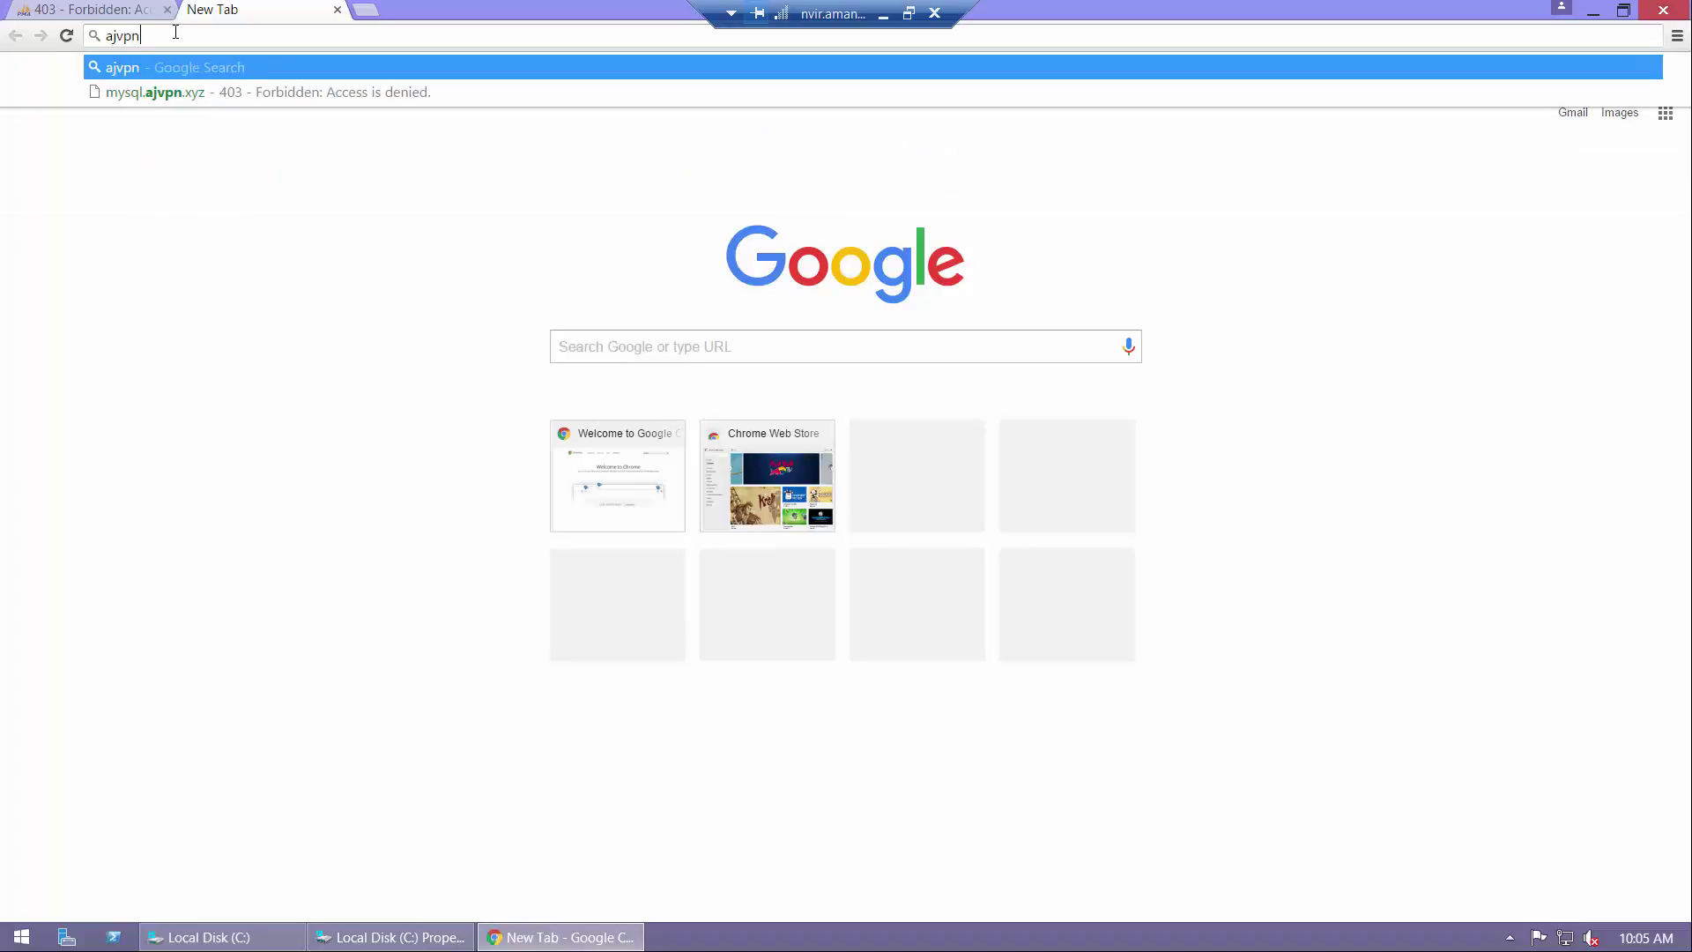
text(.xyz)
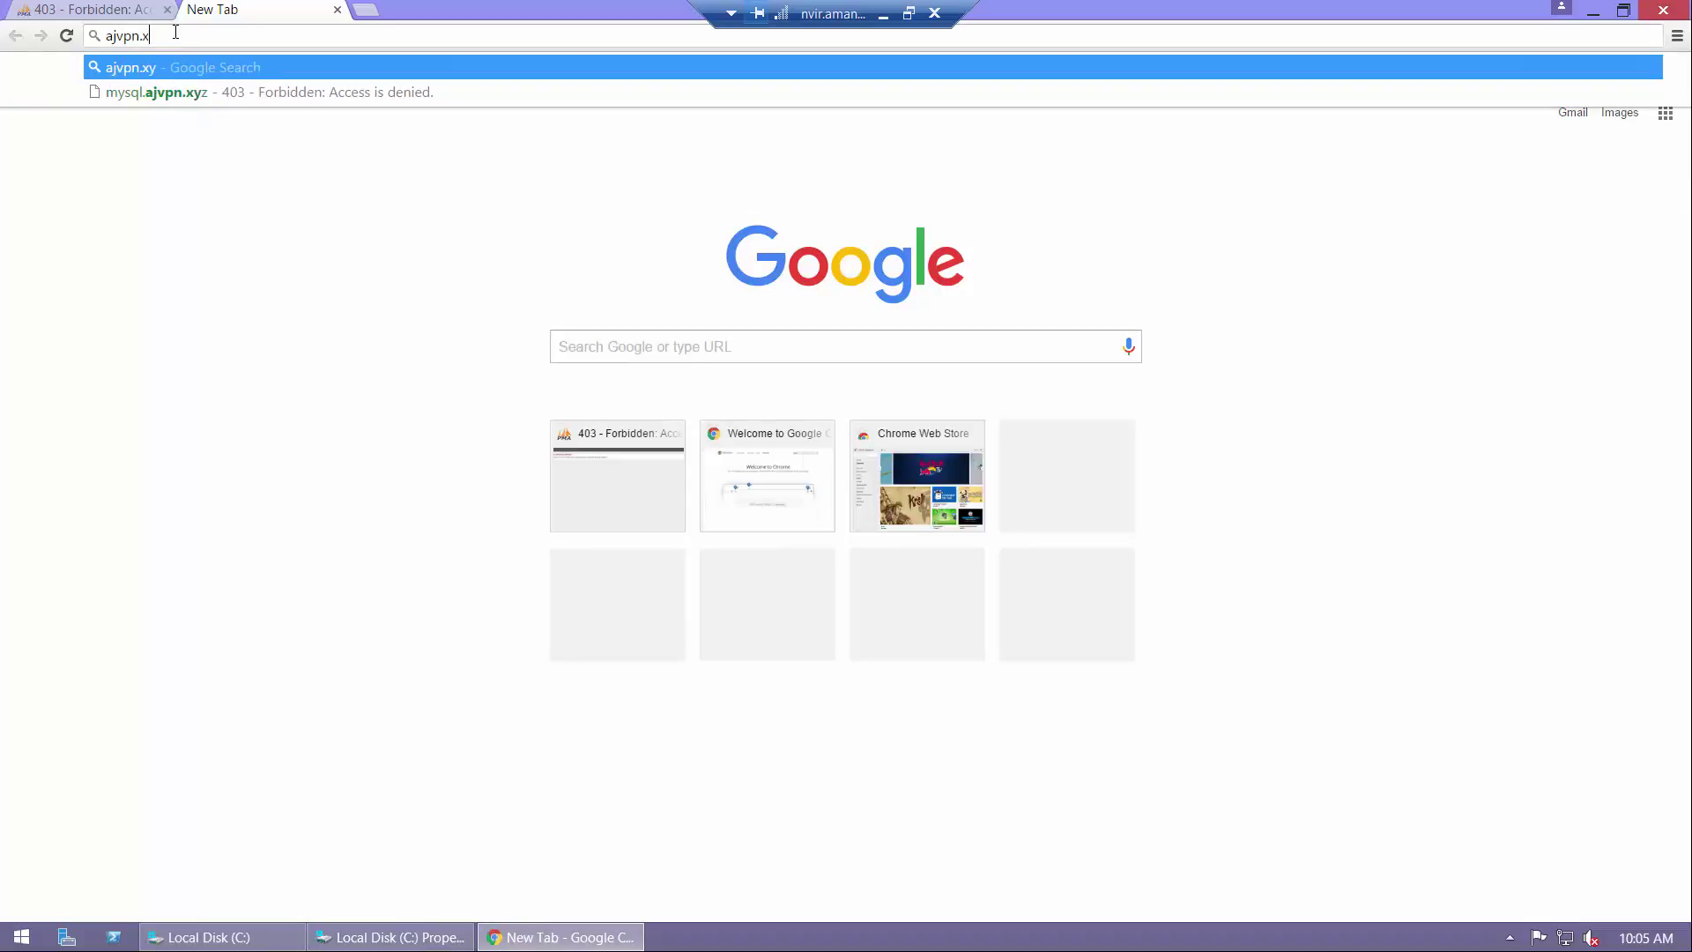
key(Return)
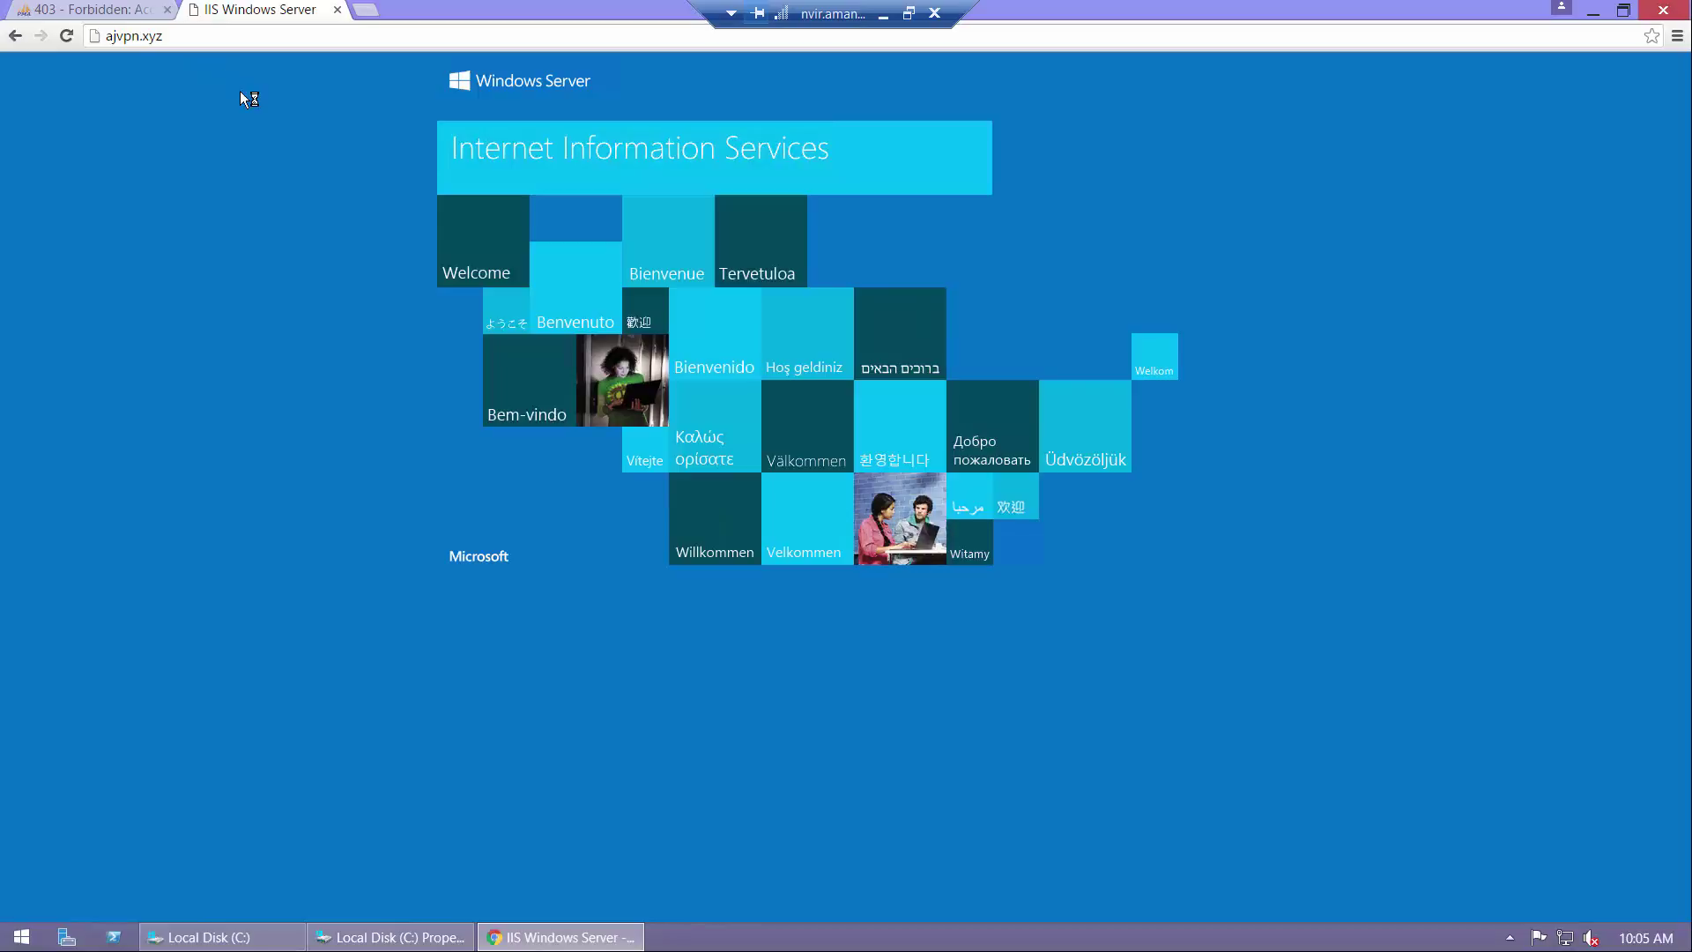
click(1663, 10)
click(1346, 191)
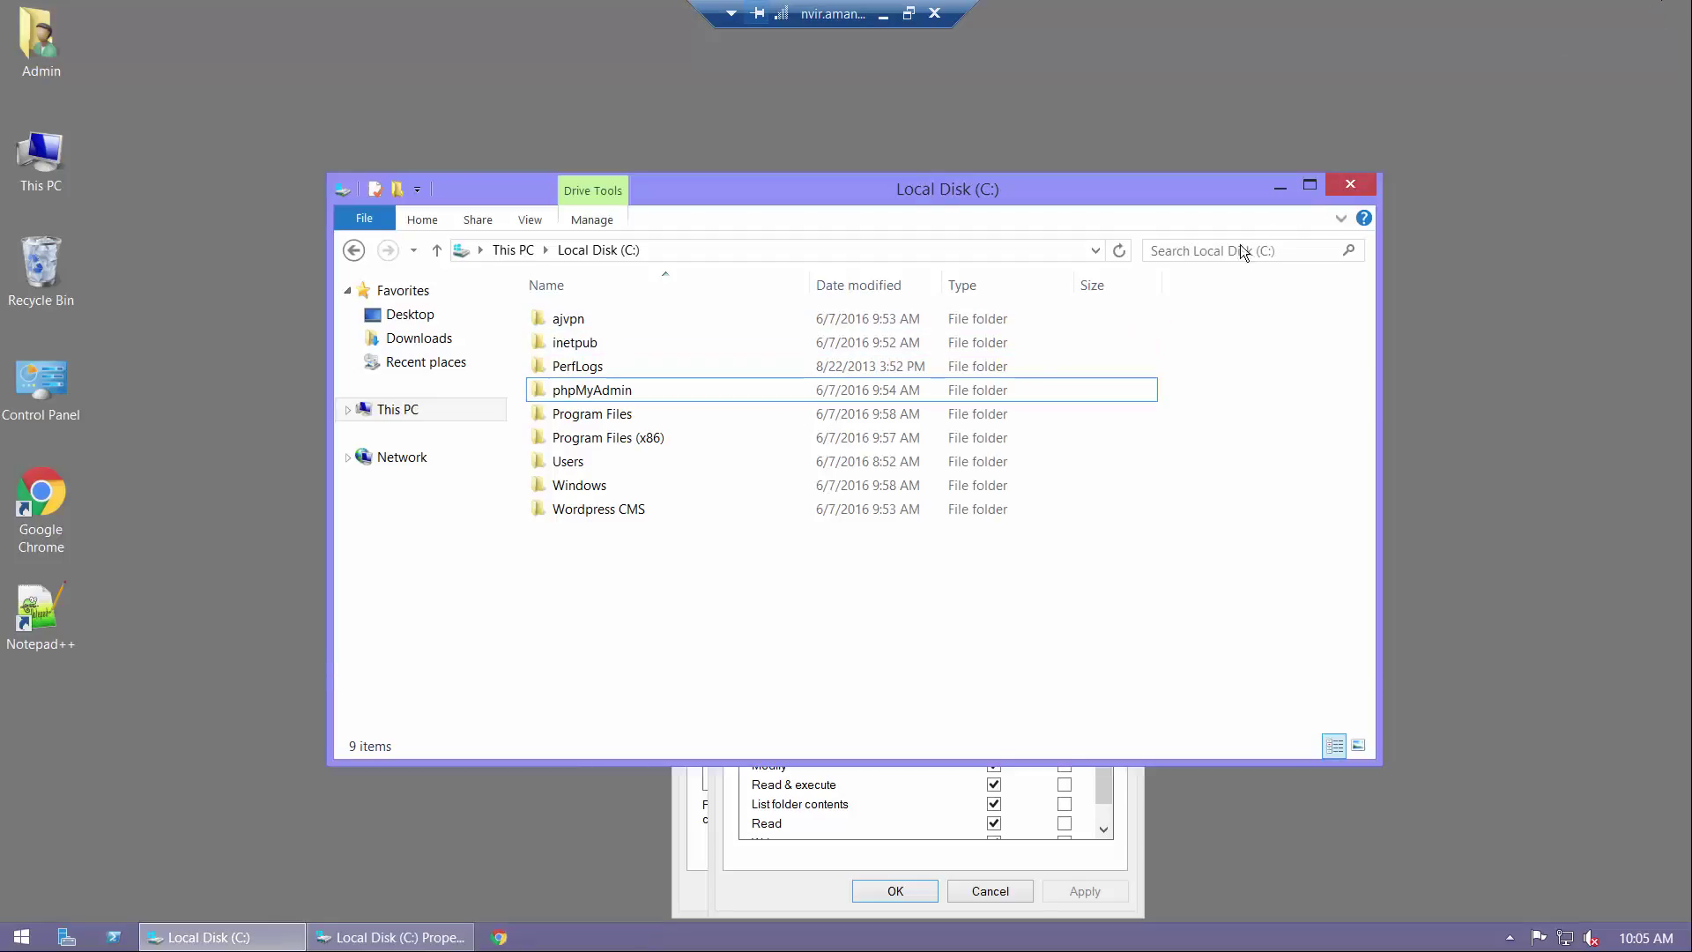
Close the C: drive permissions and properties windows, then restart the server with a chosen reason.
click(1117, 438)
click(1084, 363)
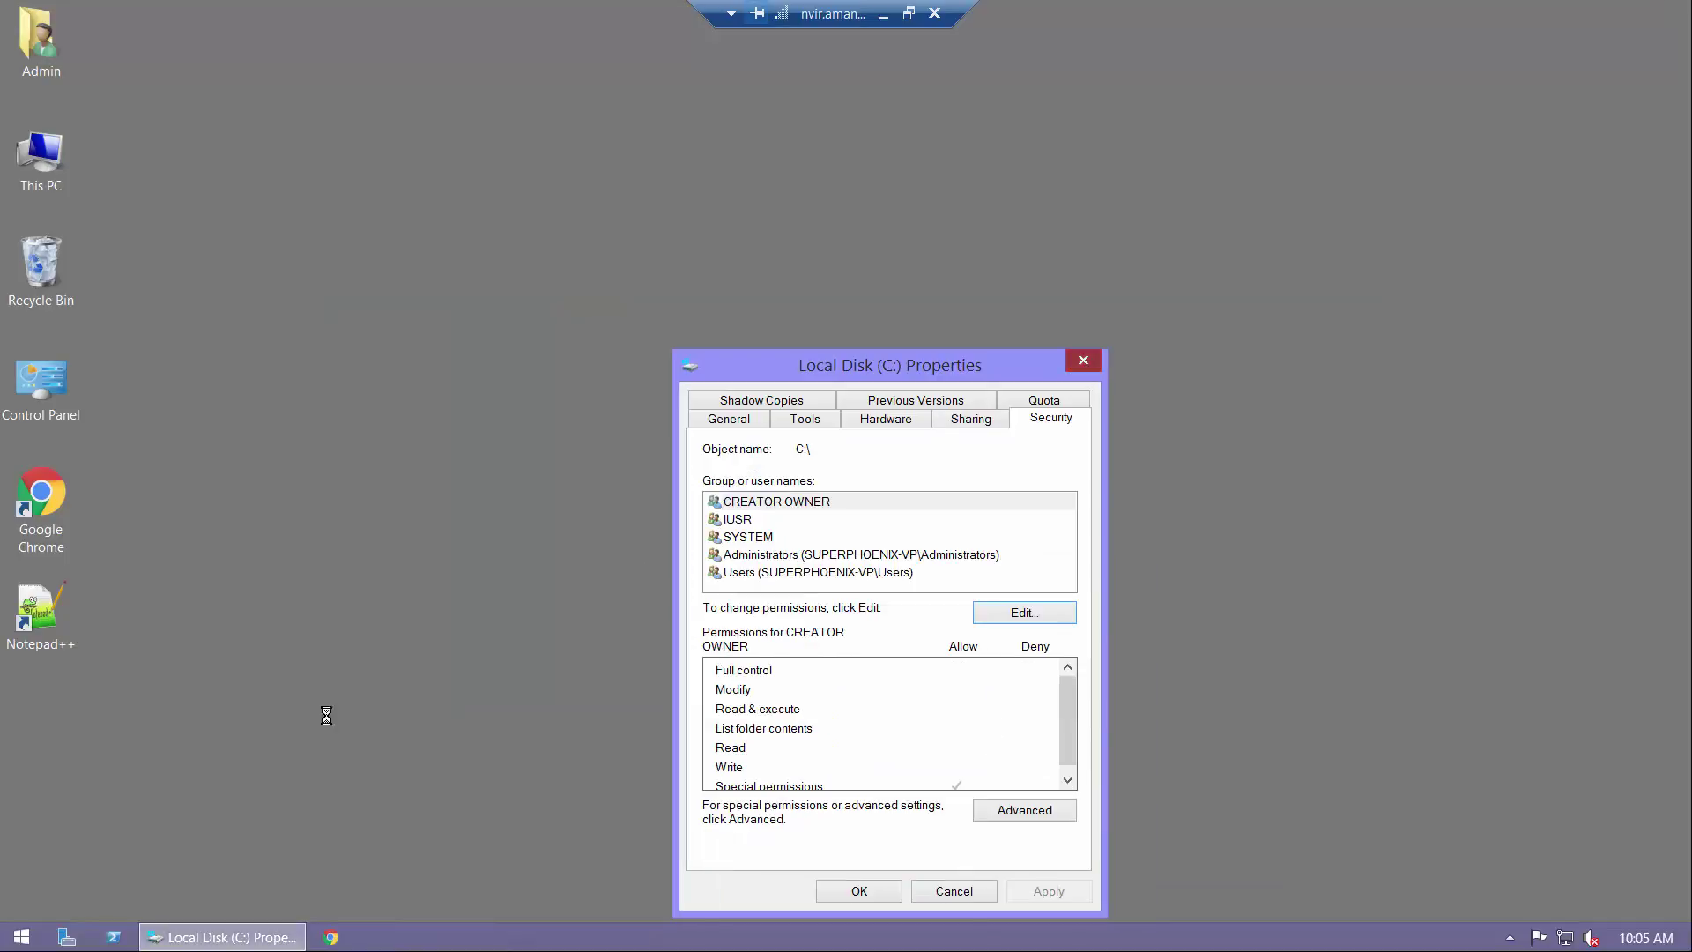
click(20, 940)
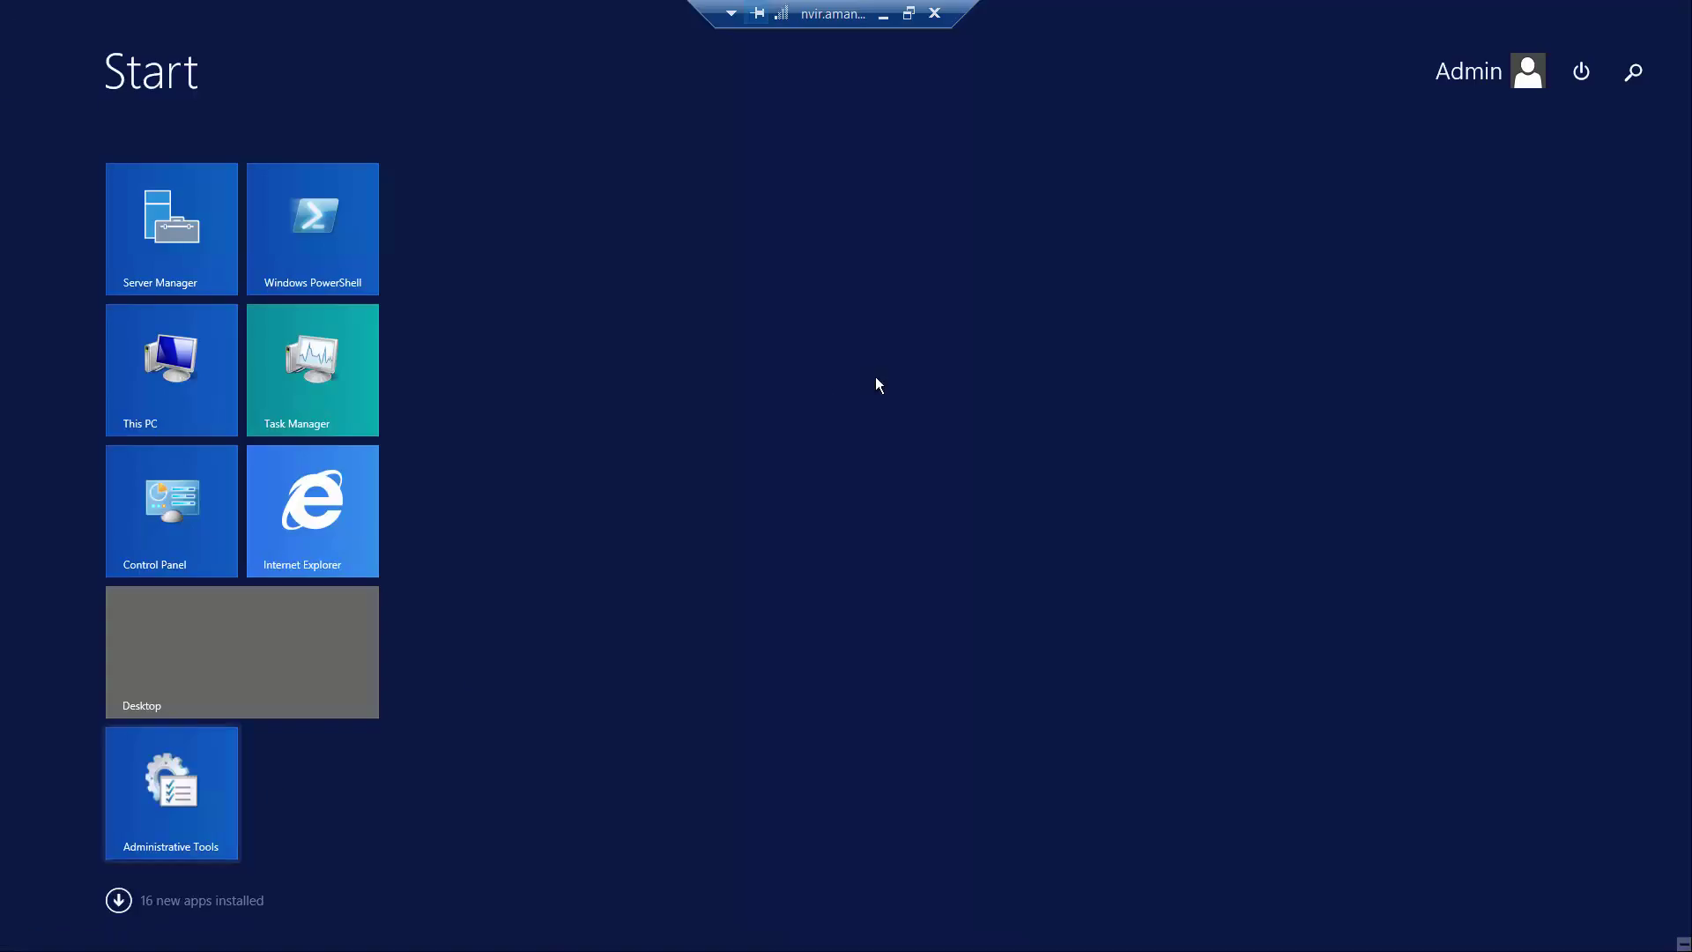
click(1581, 71)
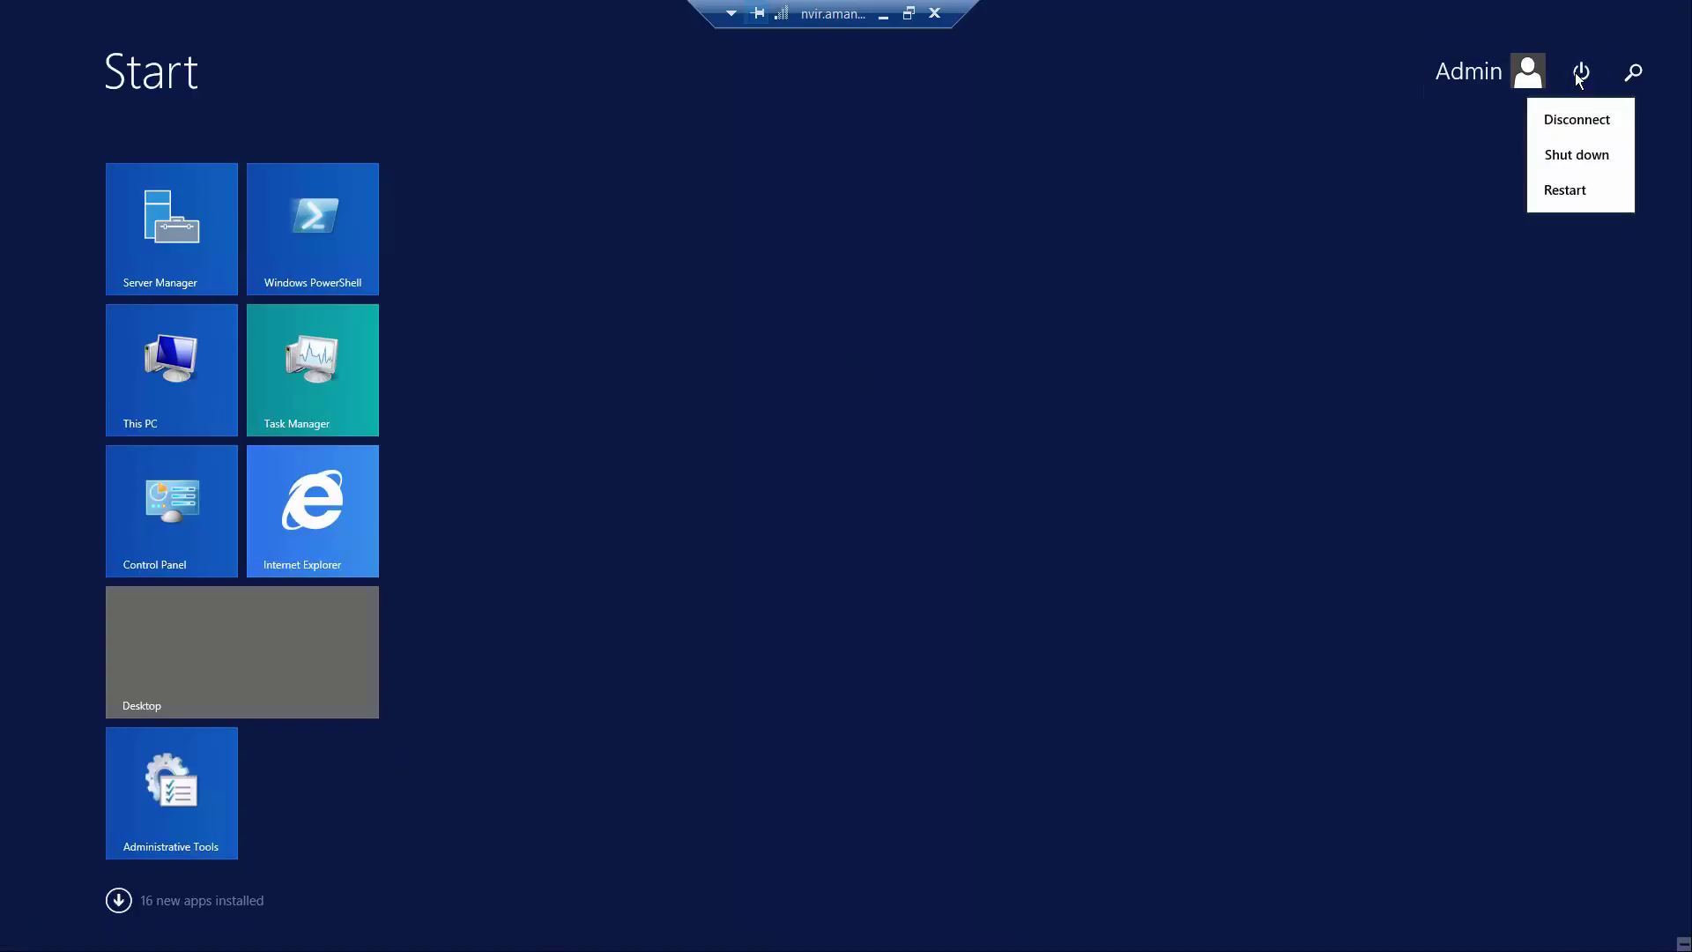
click(1574, 195)
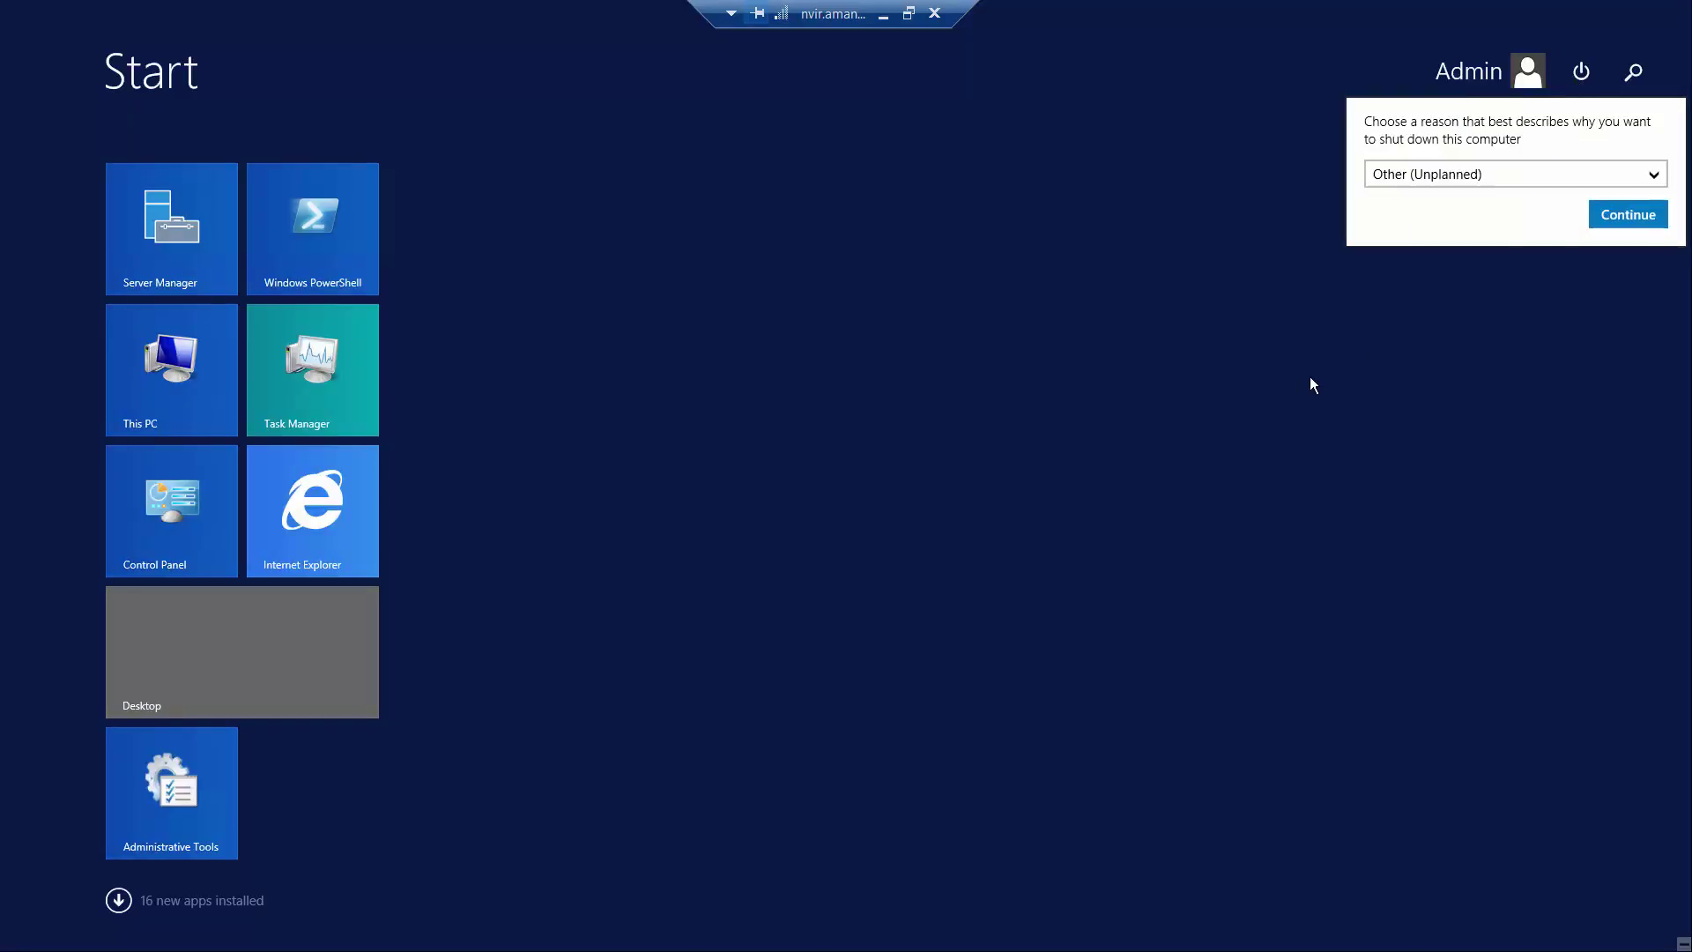
click(1622, 209)
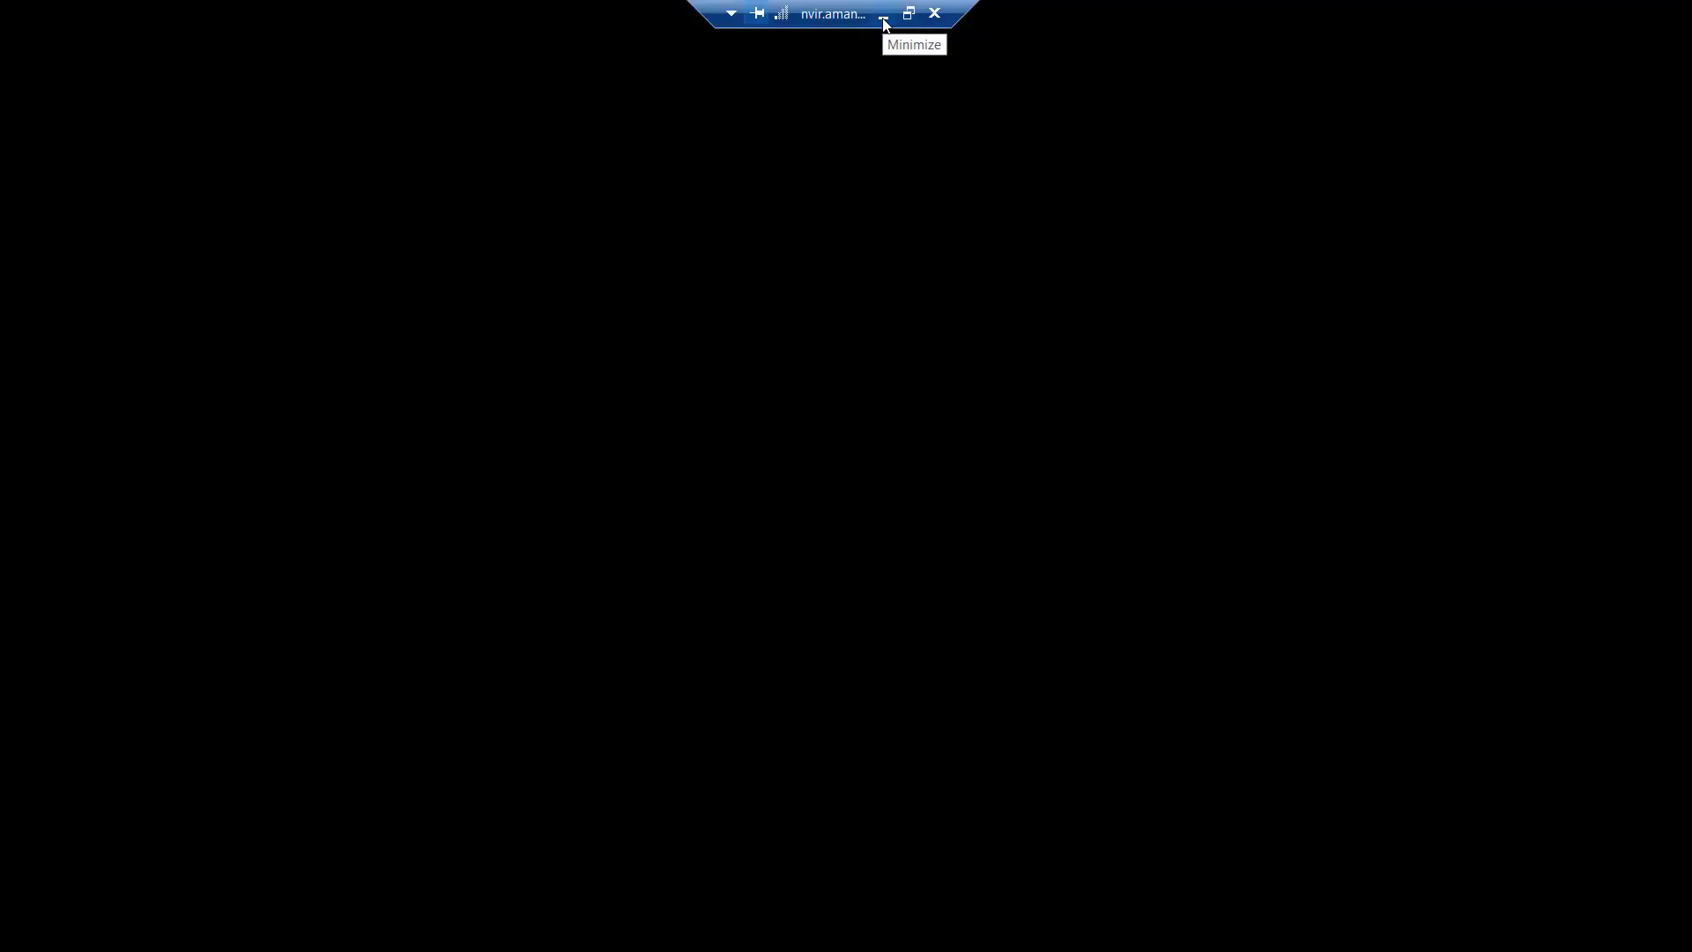
Pause the screen recording and return to the full-screen remote desktop session.
click(884, 17)
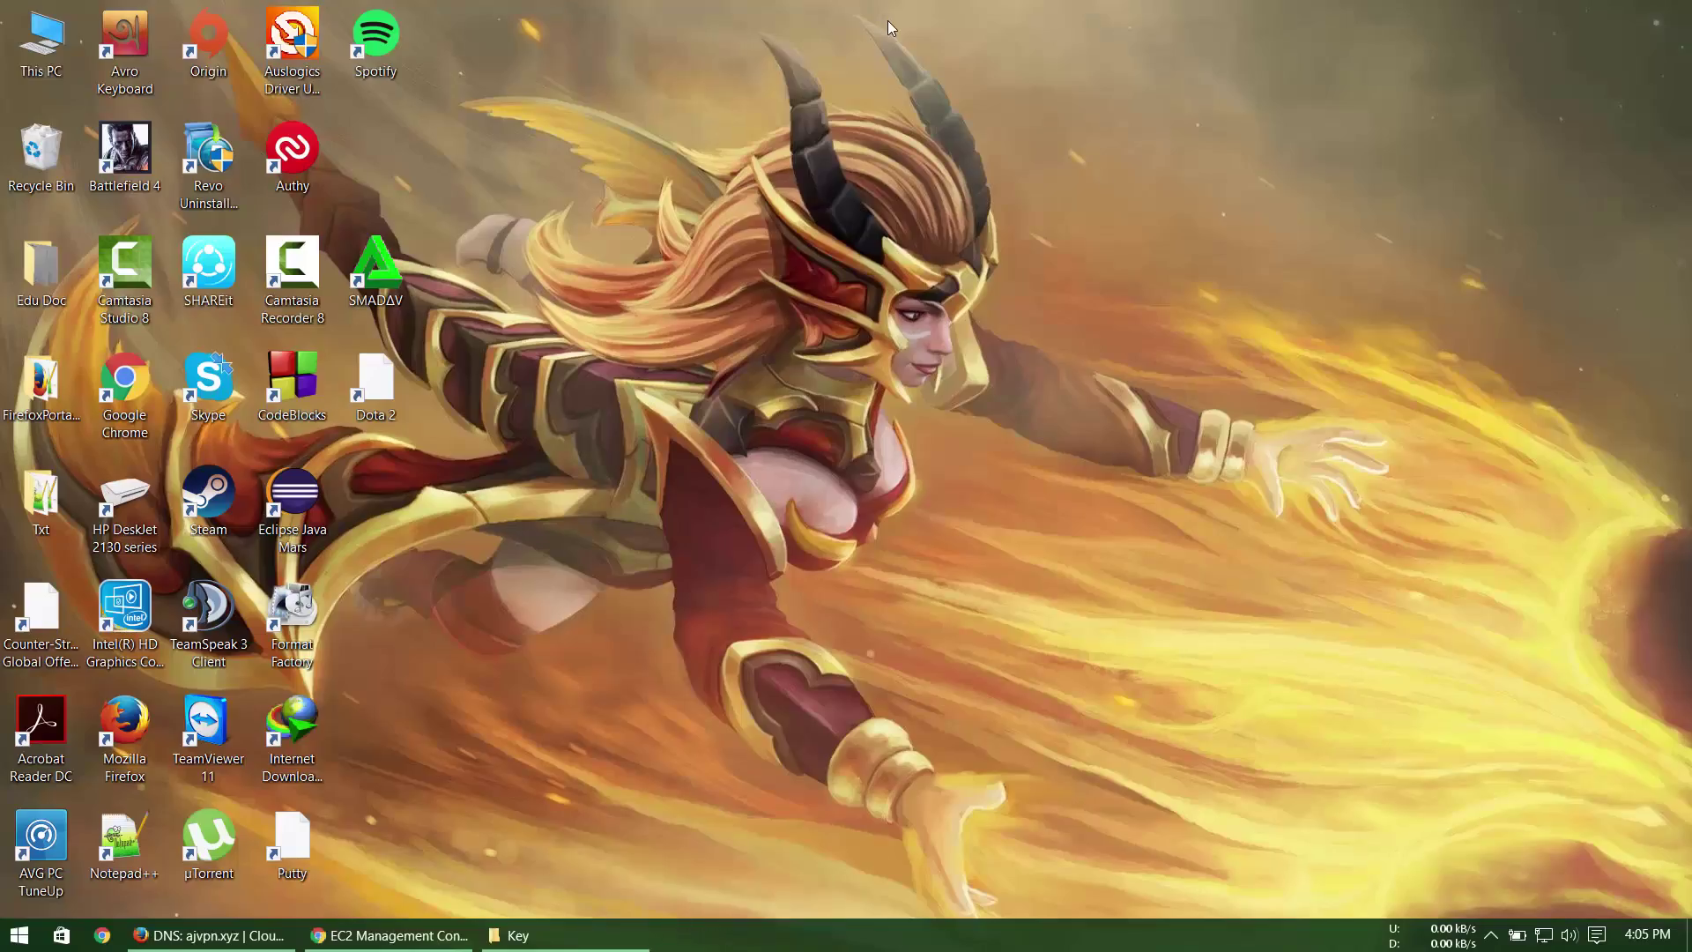
click(1490, 935)
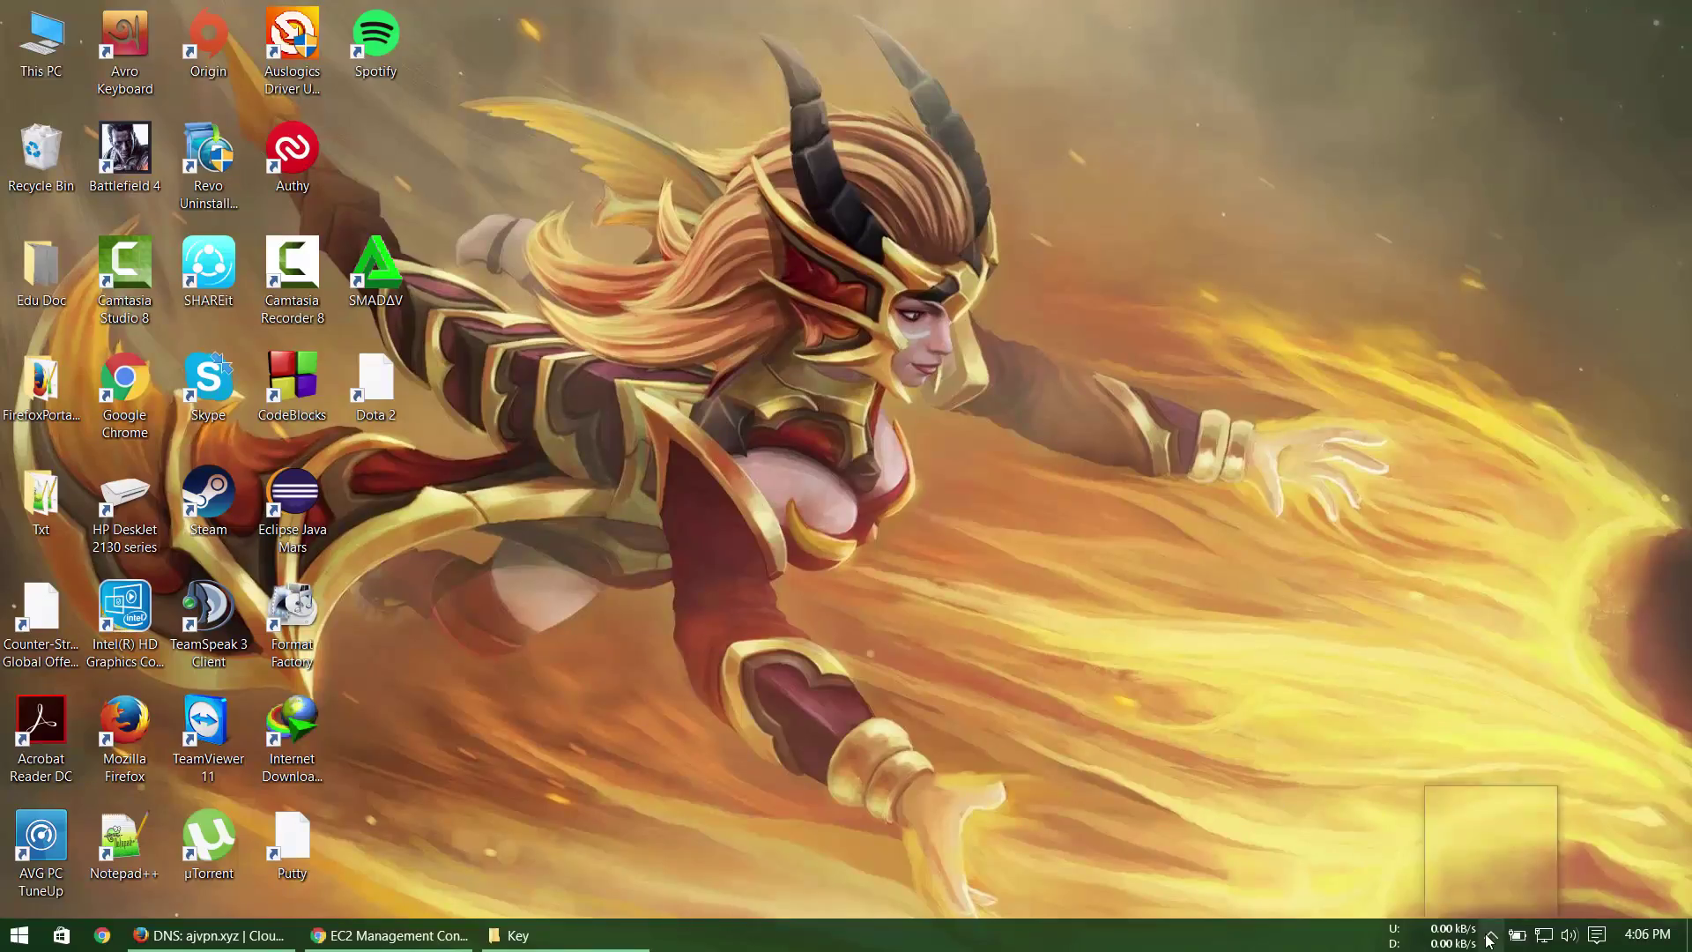
click(1496, 816)
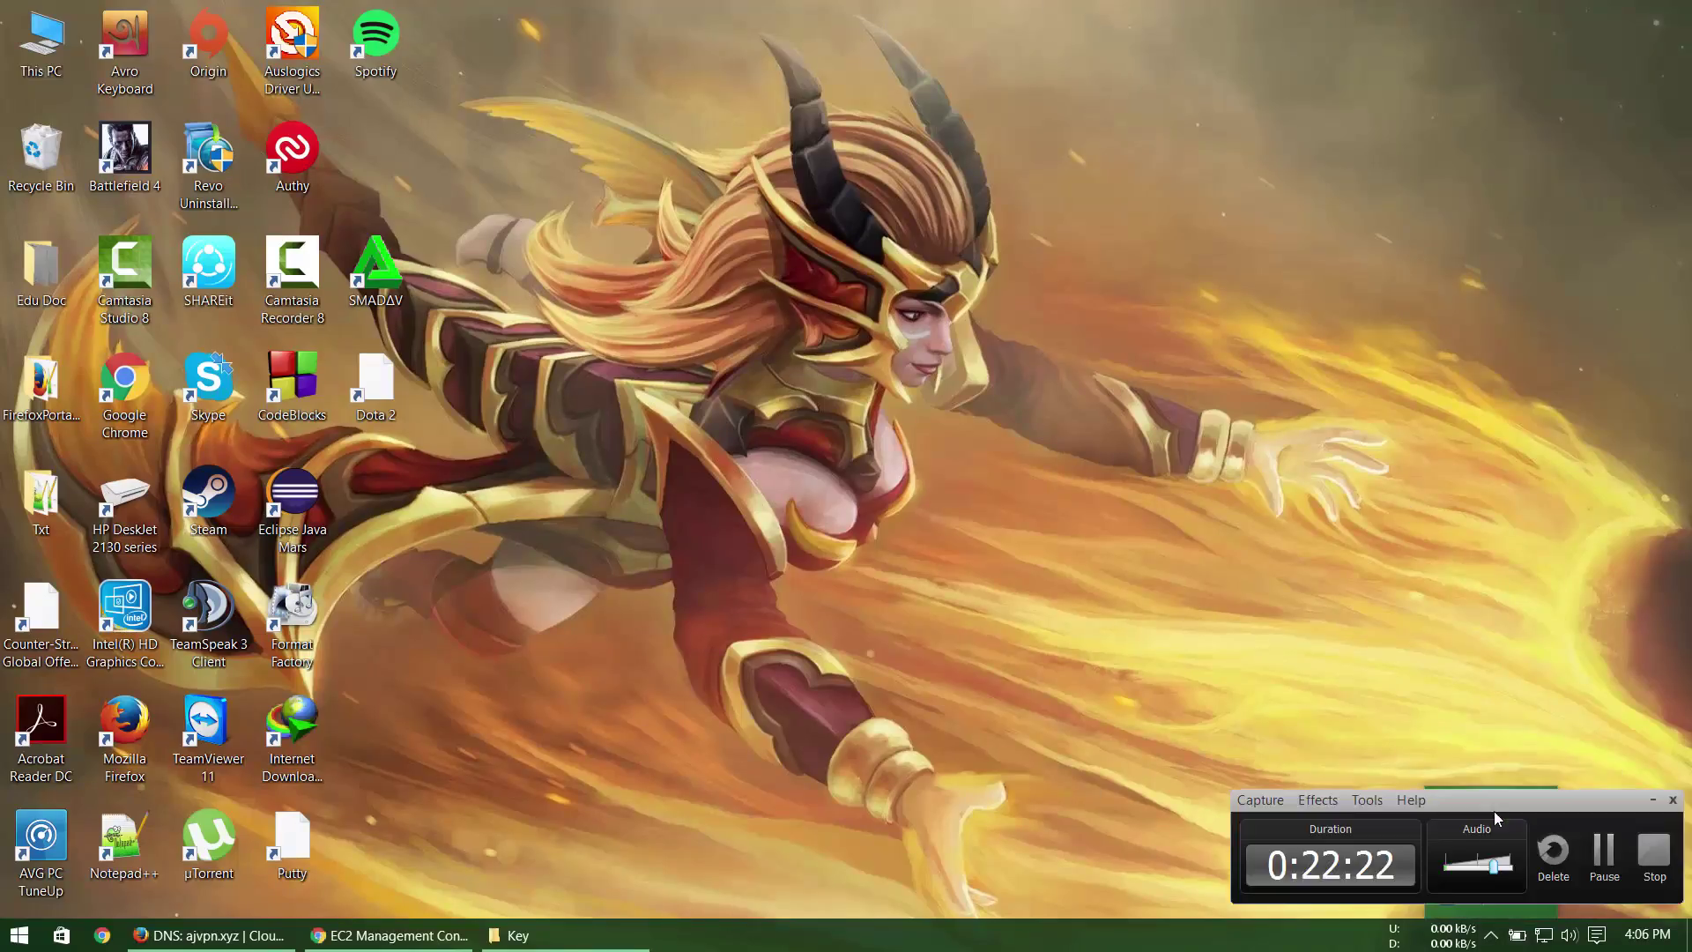
click(1604, 853)
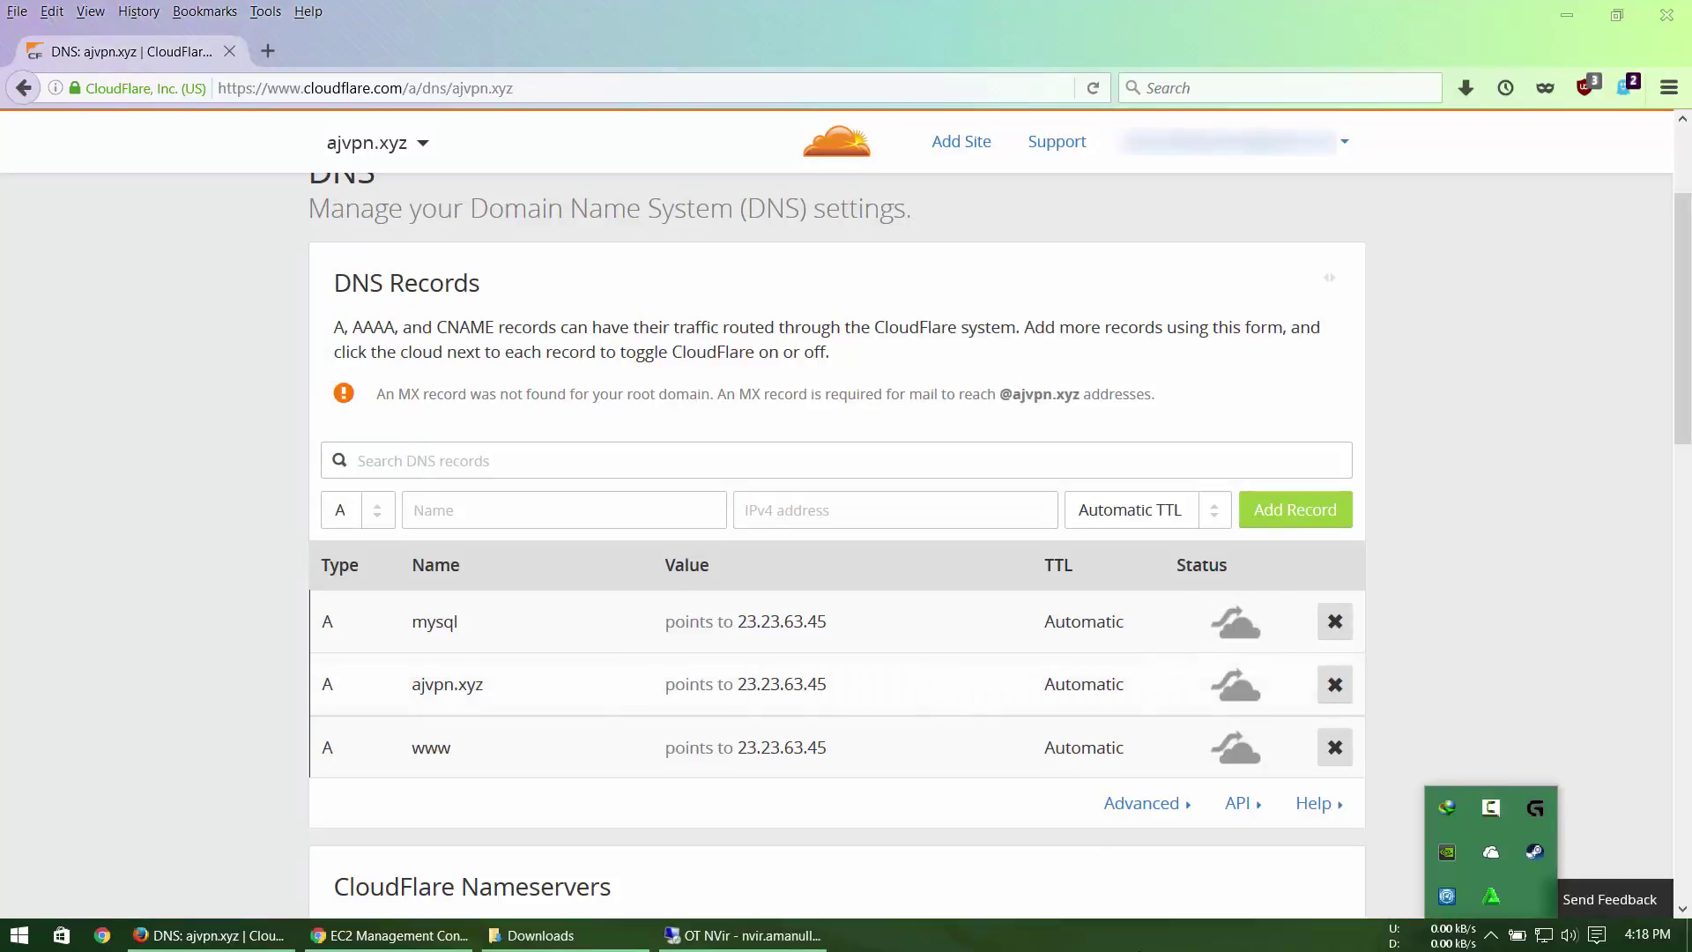
click(731, 935)
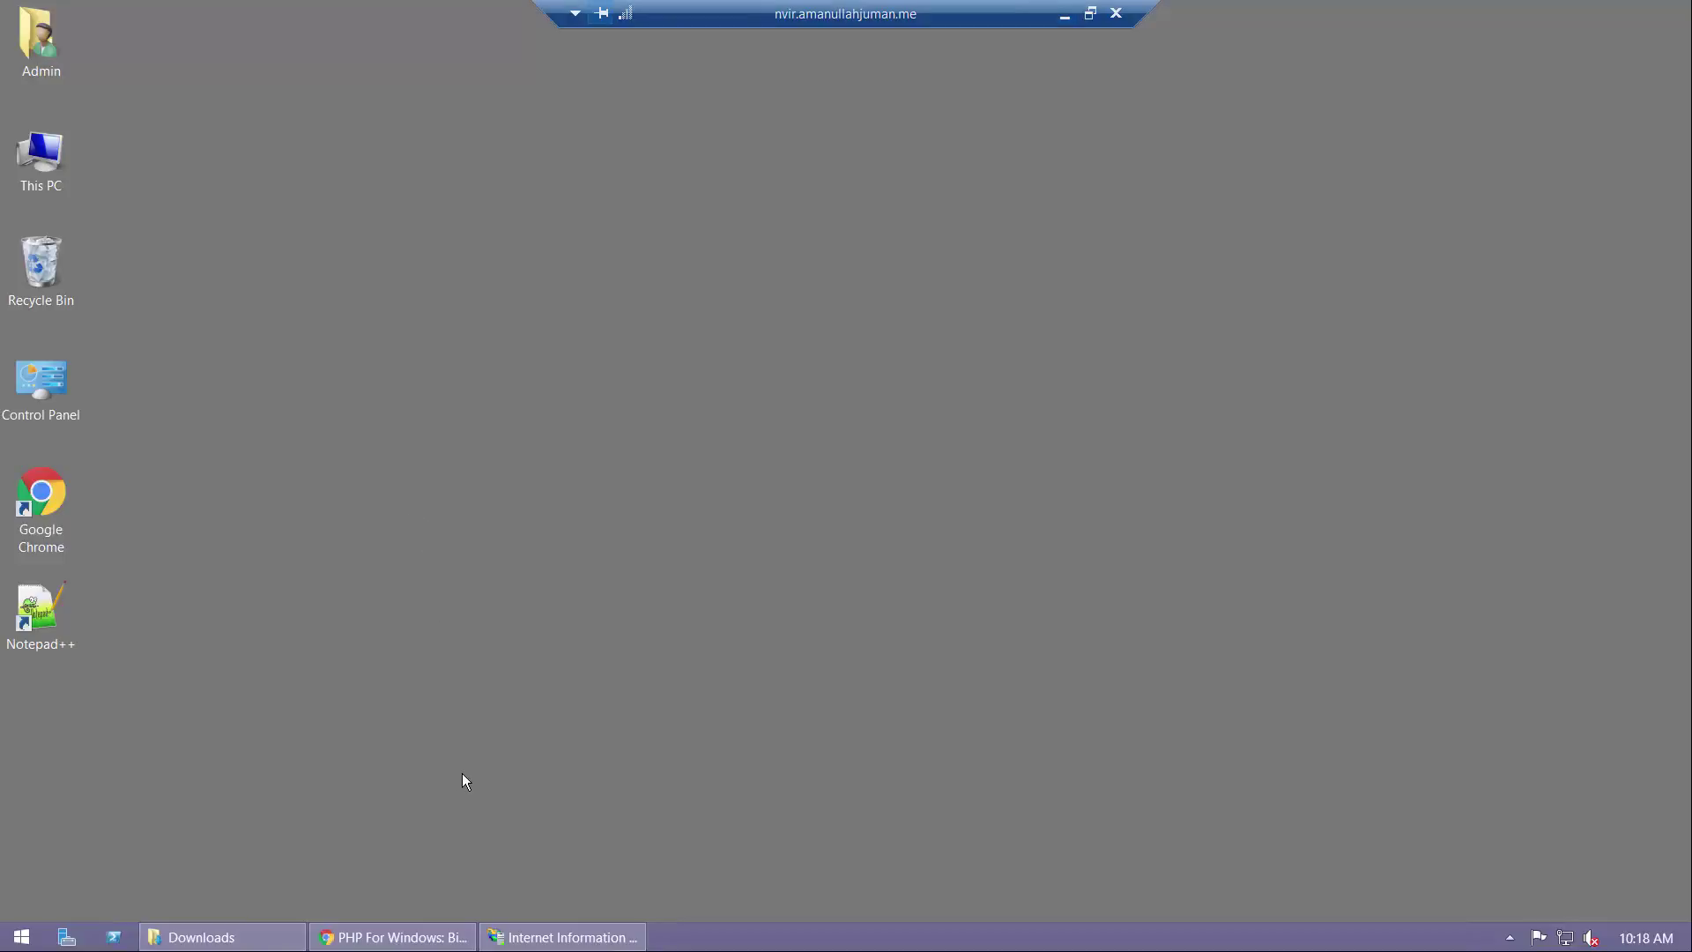
click(518, 936)
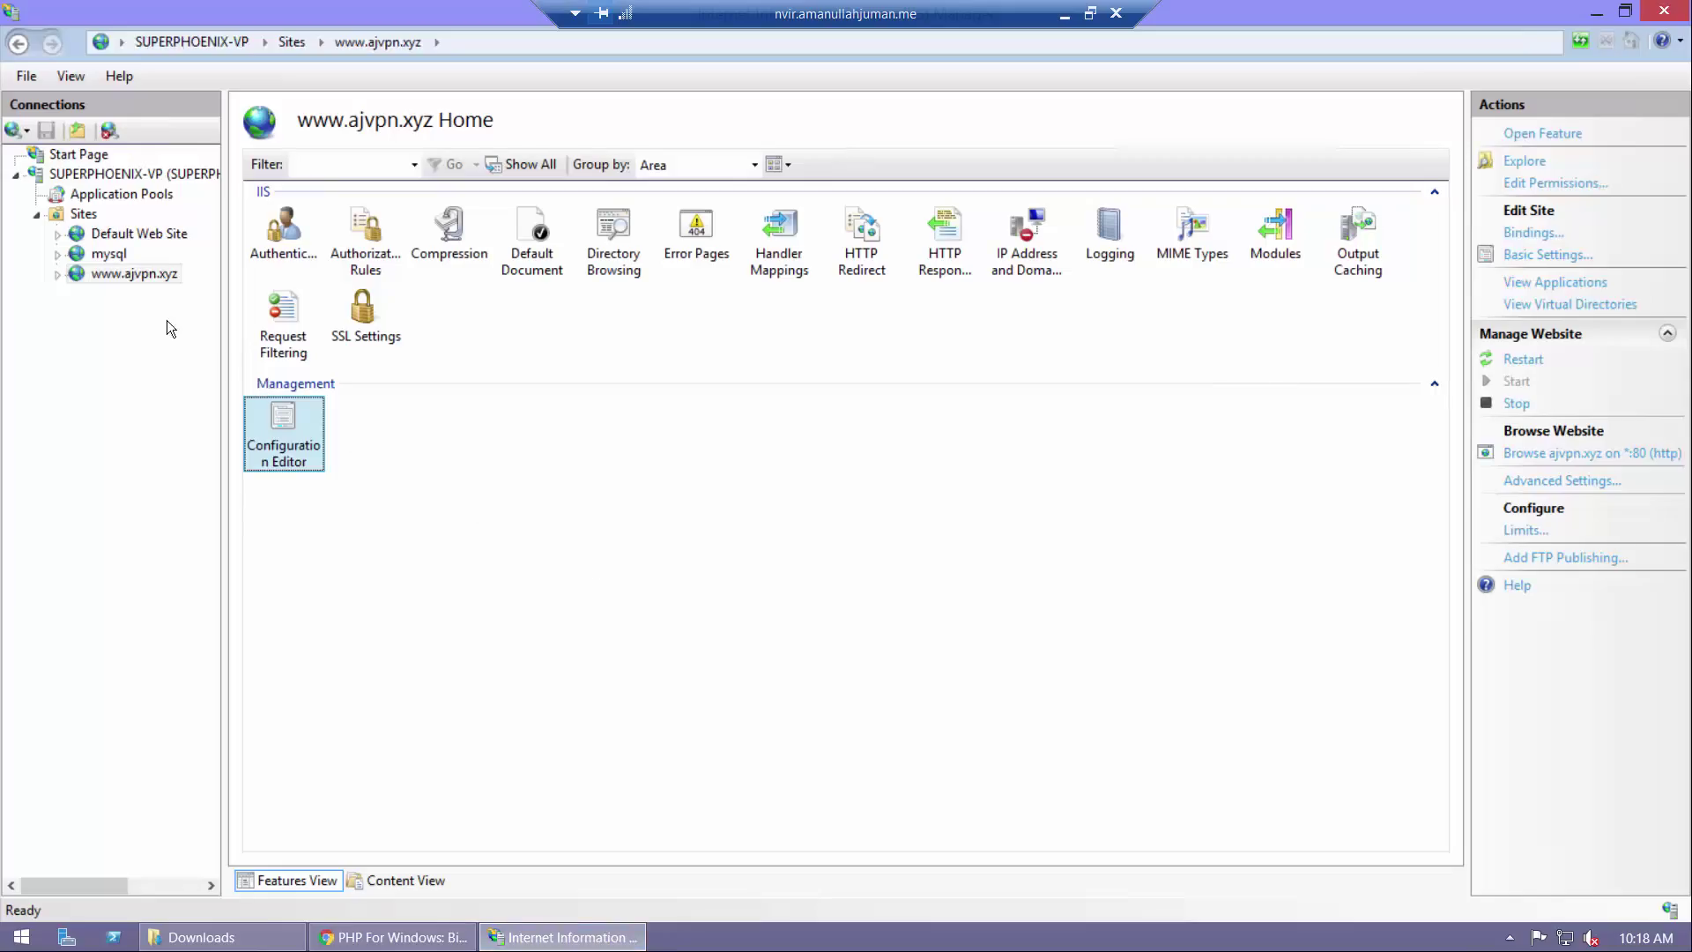
right_click(125, 278)
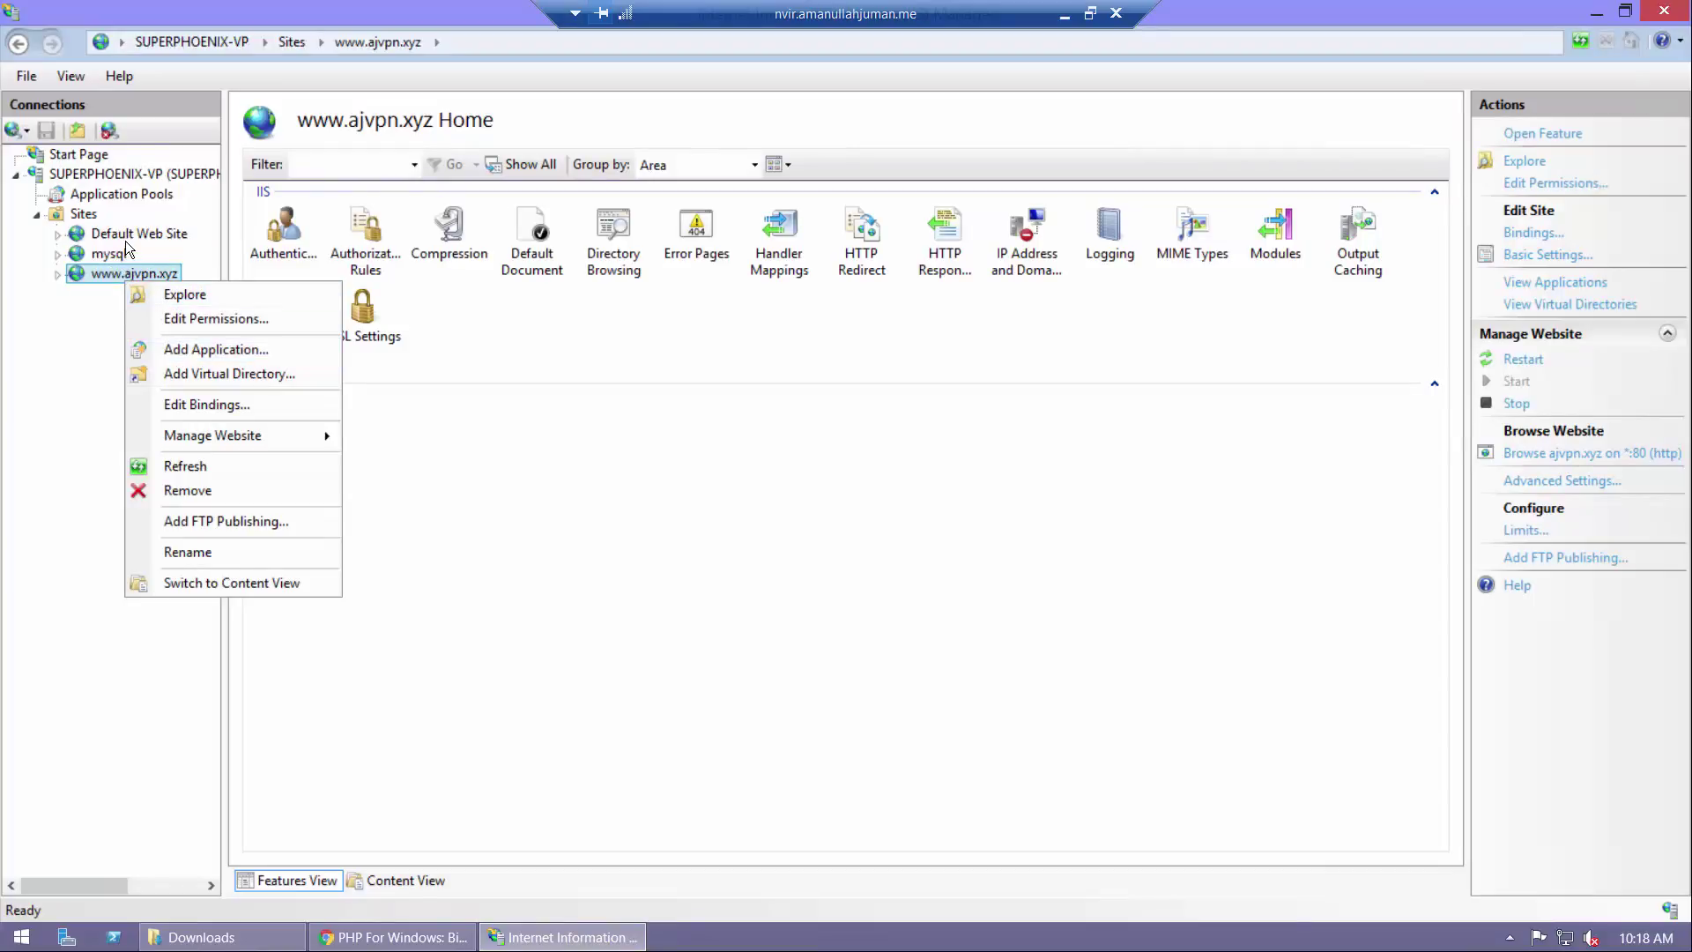
click(109, 257)
click(108, 278)
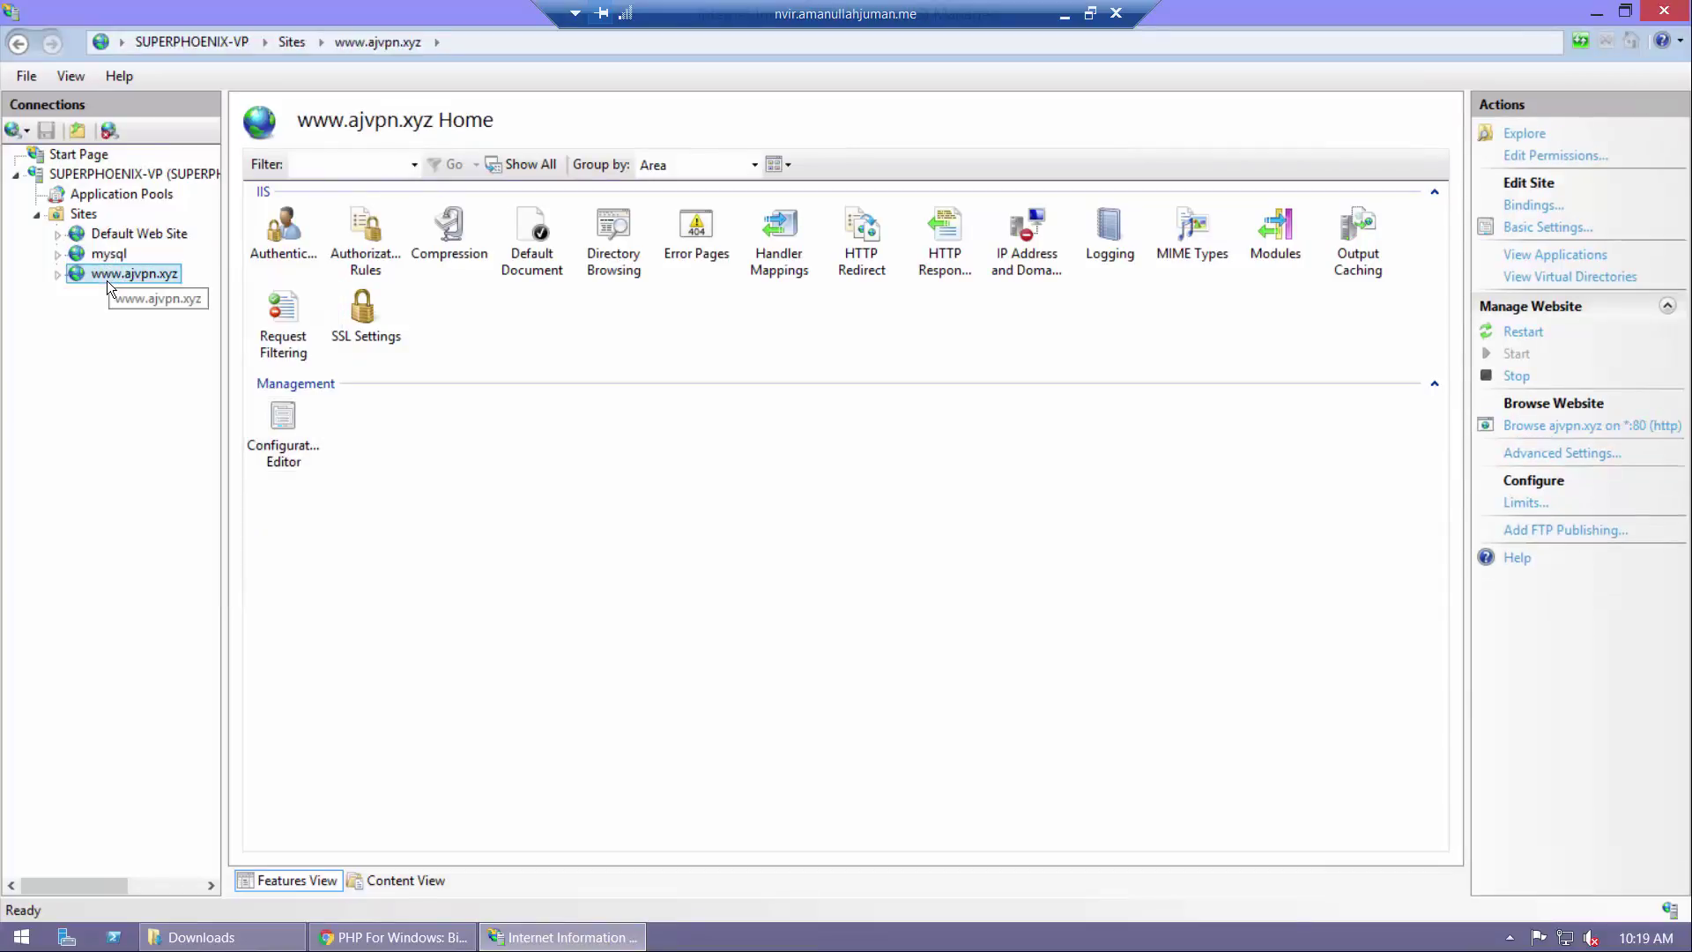
right_click(107, 280)
click(60, 325)
click(1597, 11)
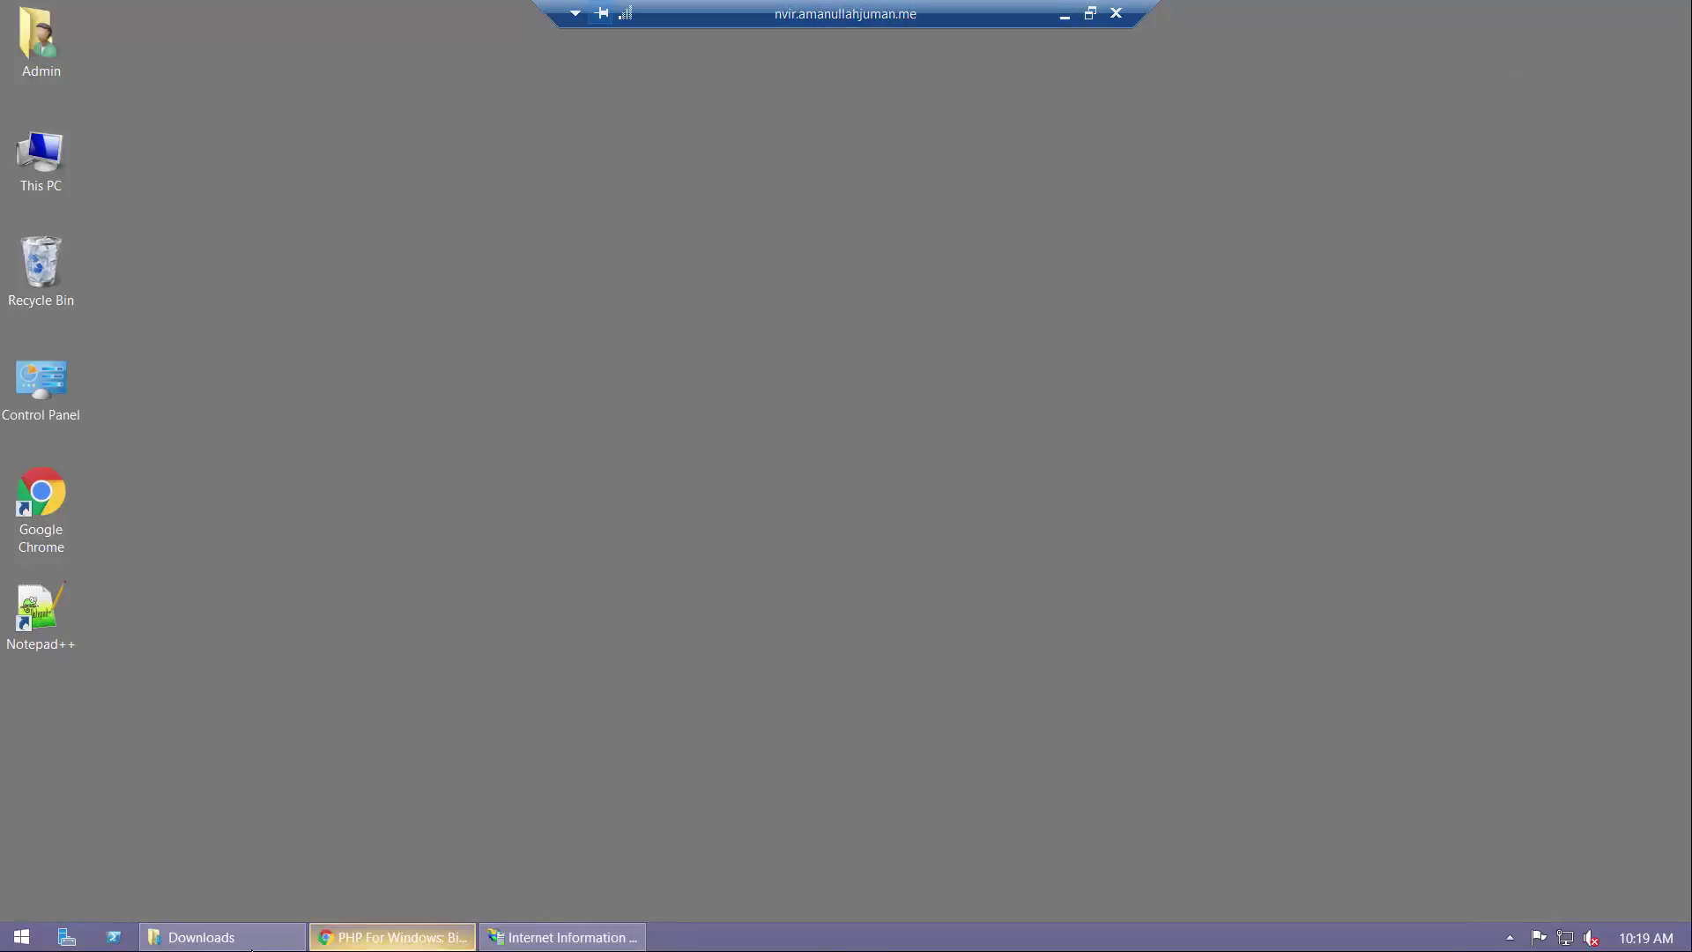
Search Google for 'php 7.0.7', open the PHP Windows downloads page, then add a blank tab.
click(394, 936)
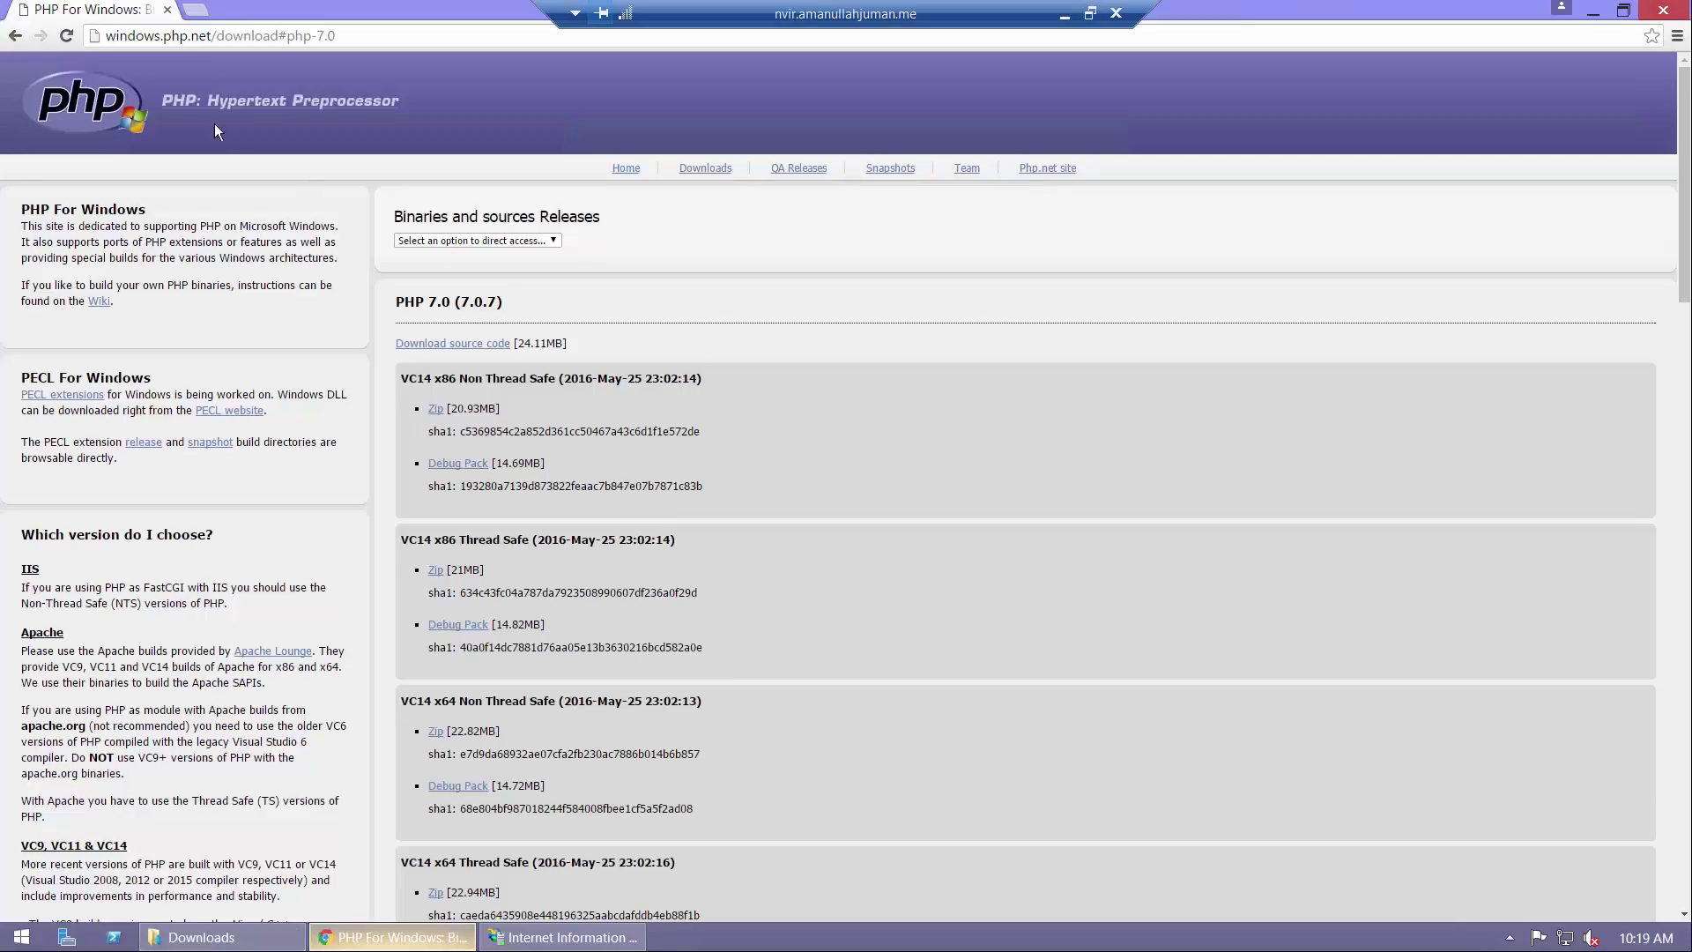
click(196, 10)
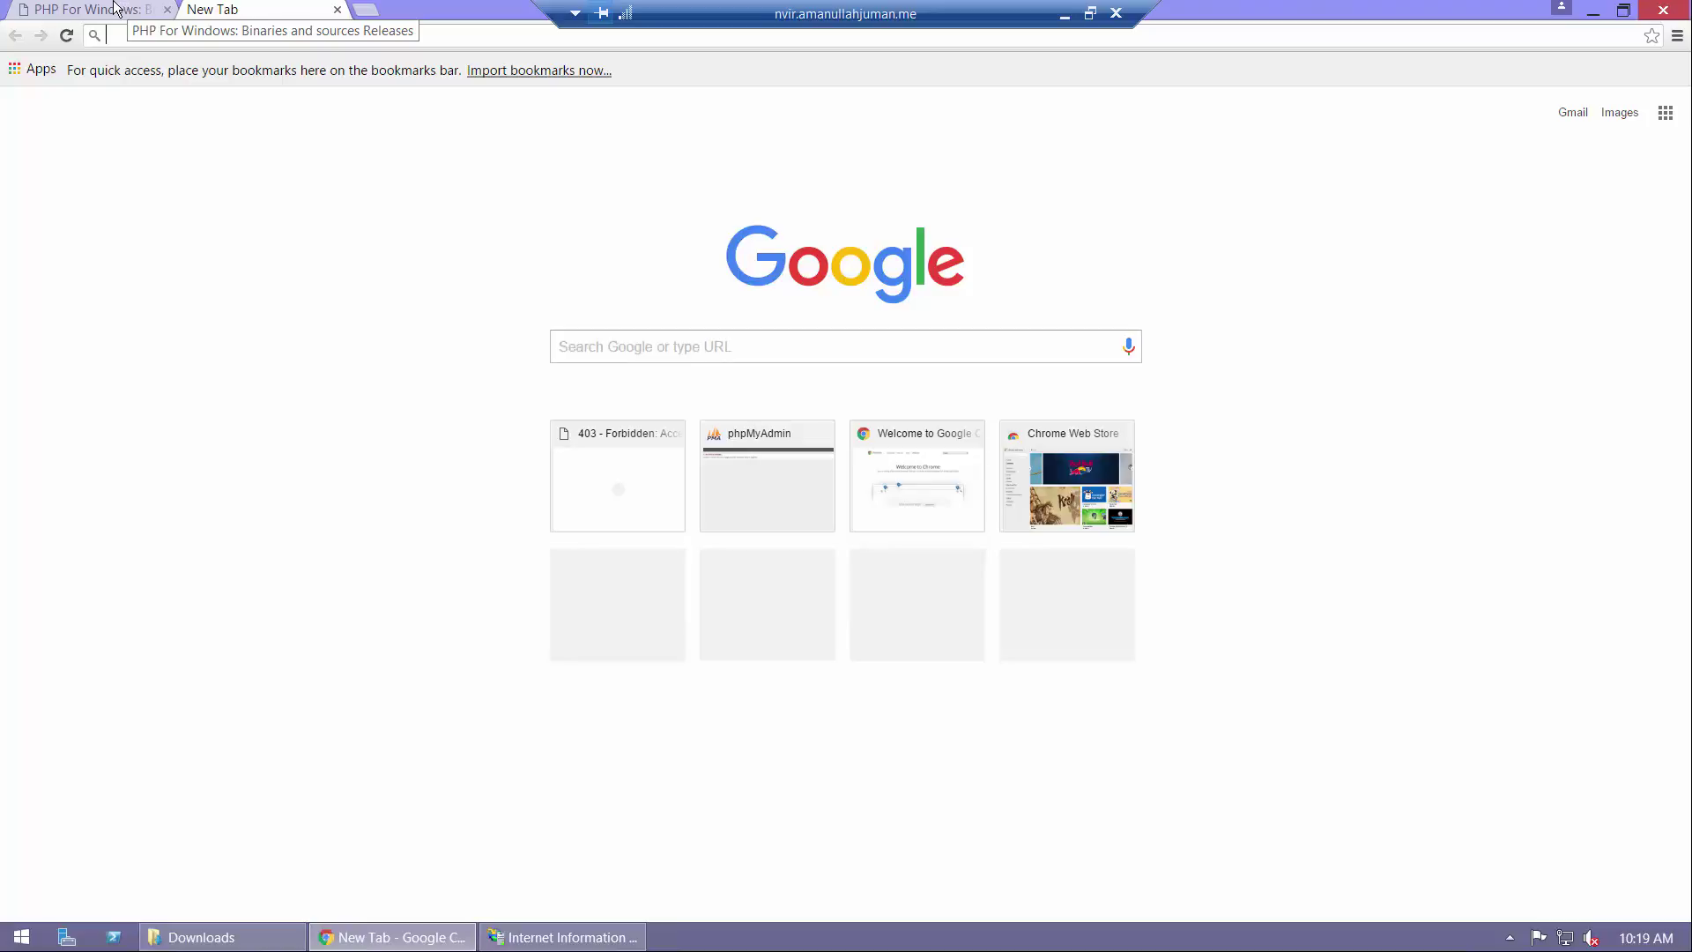
text(php 7)
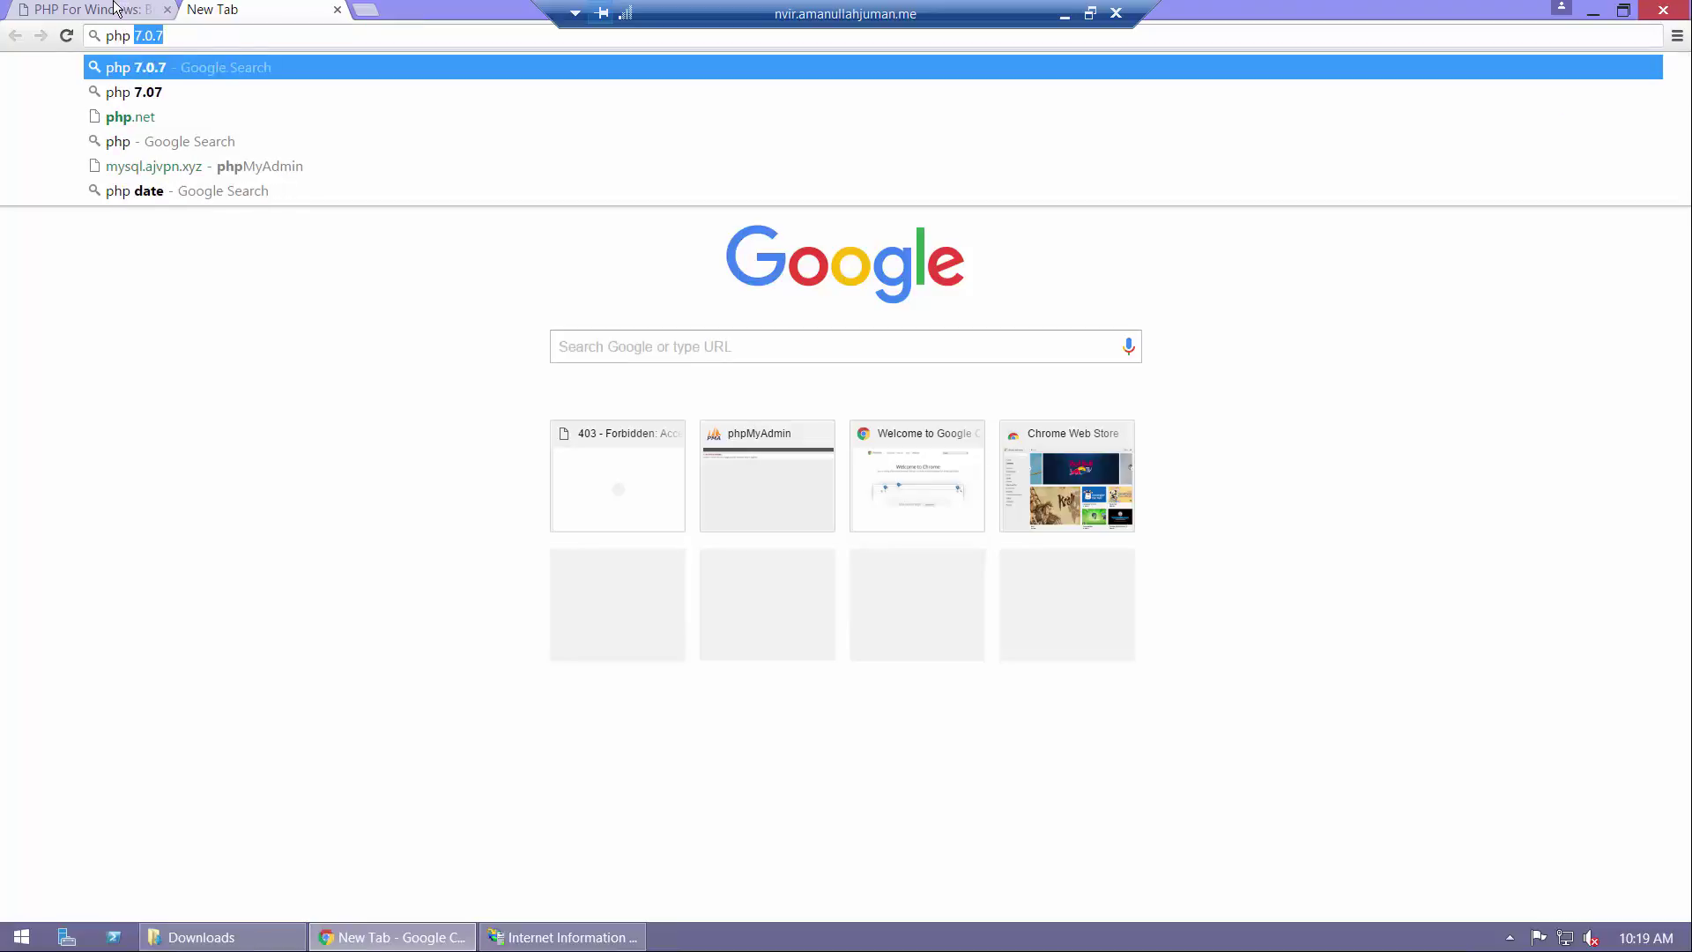
text(.0.7)
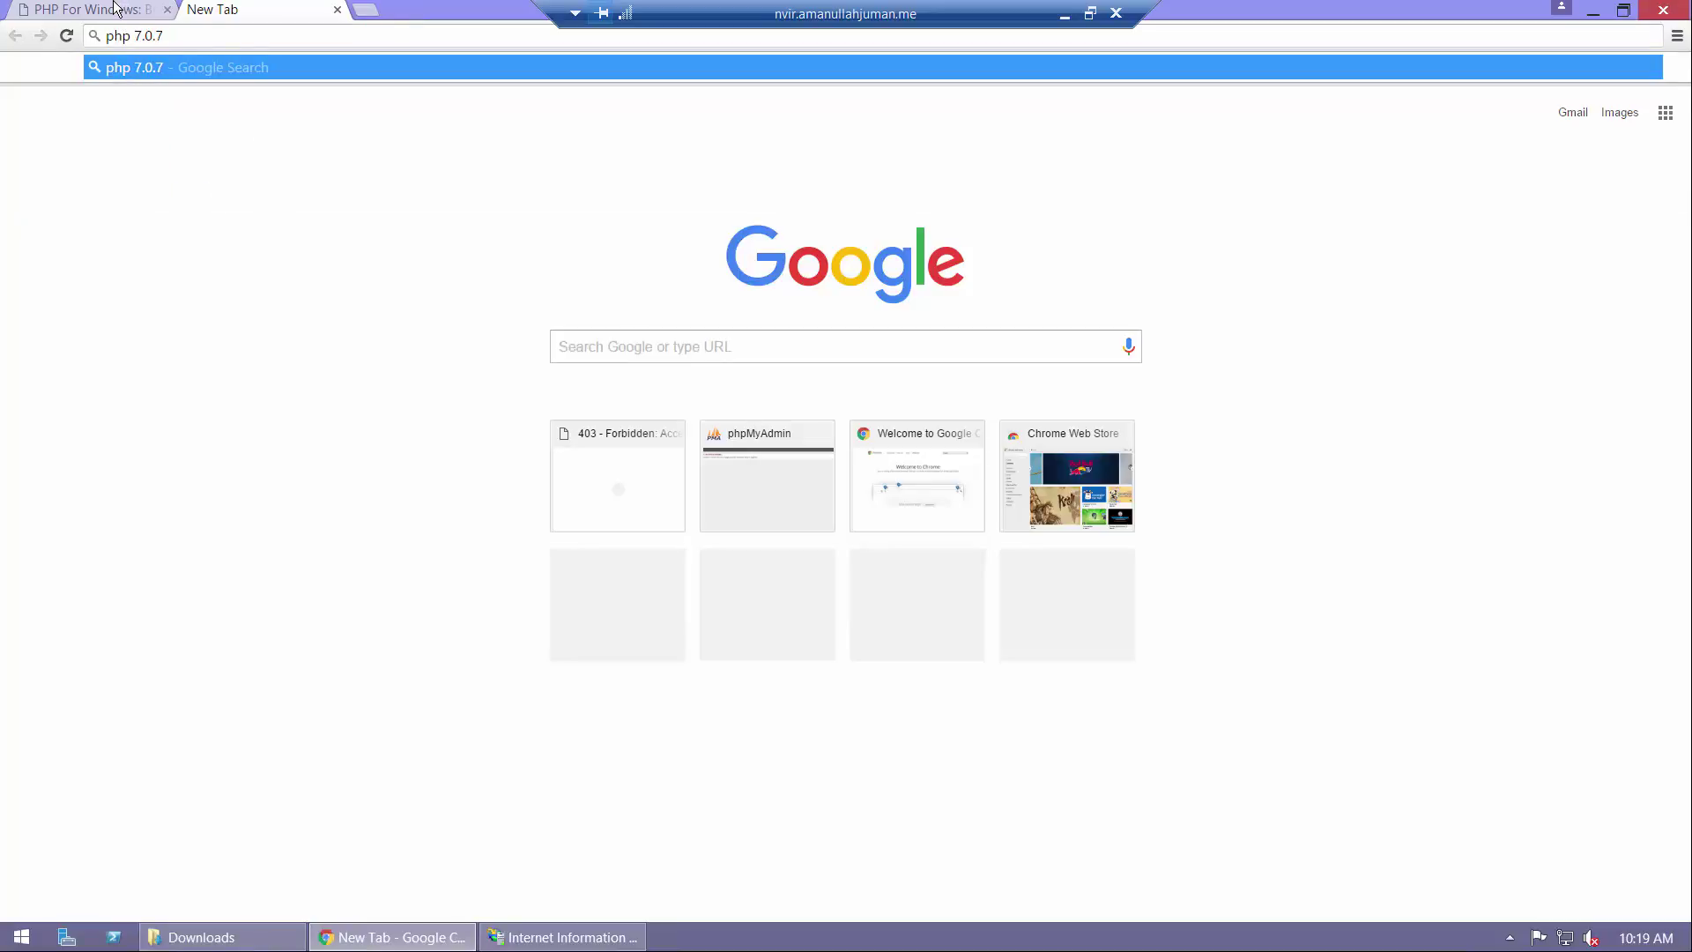
key(Return)
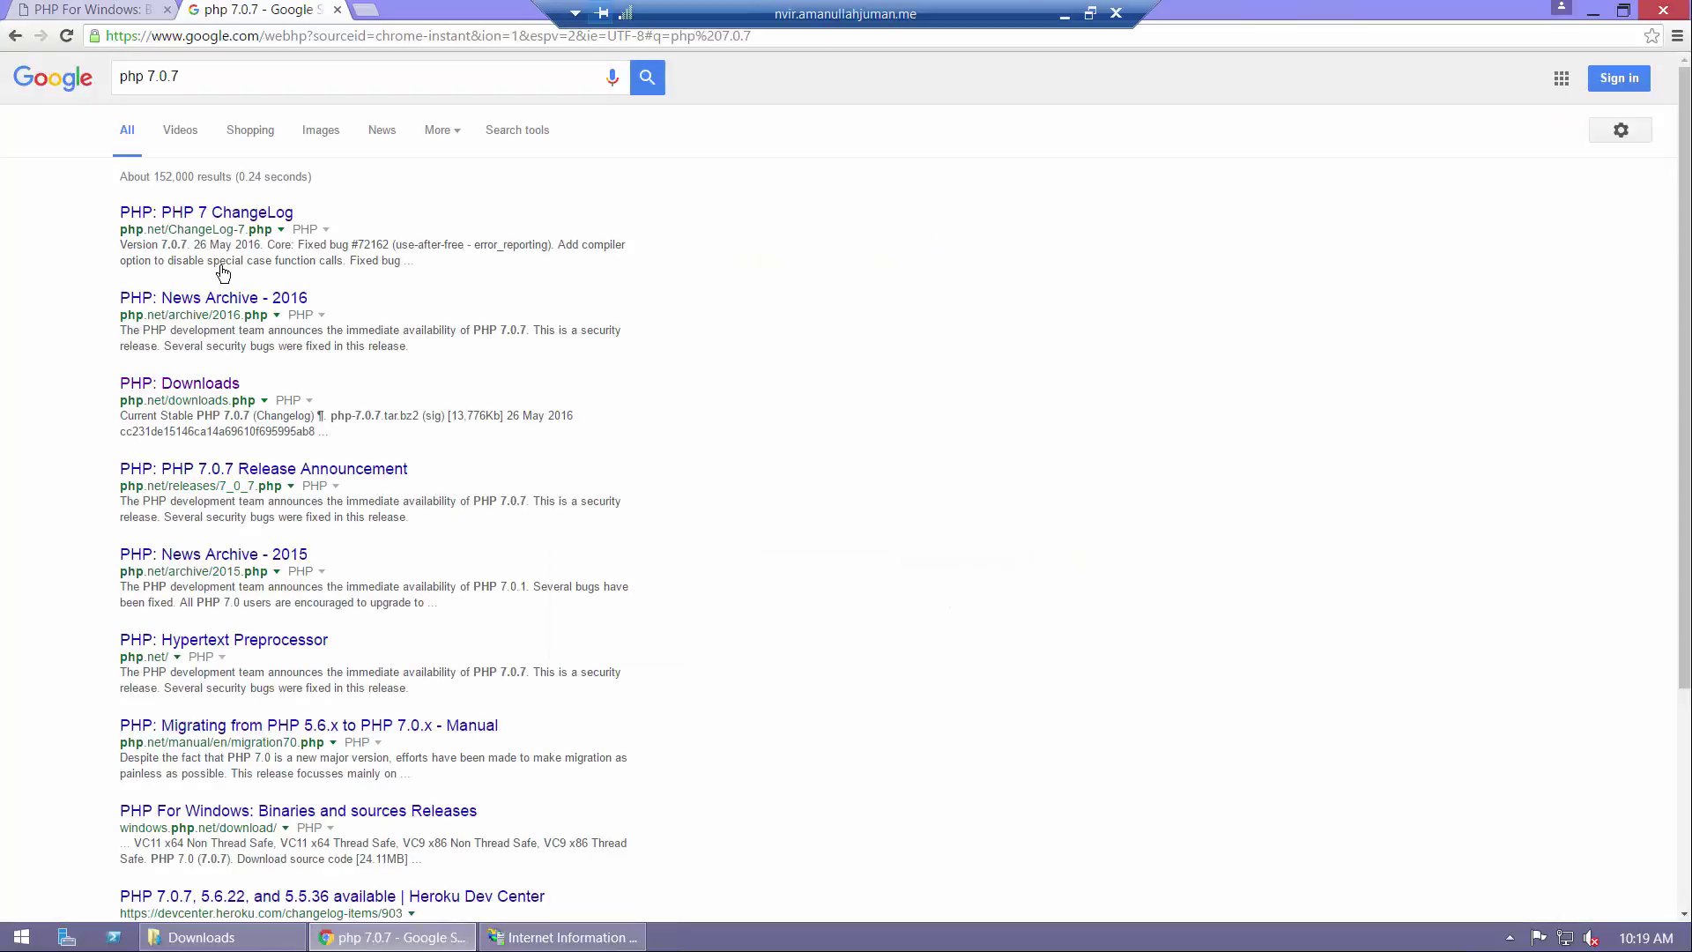
click(187, 382)
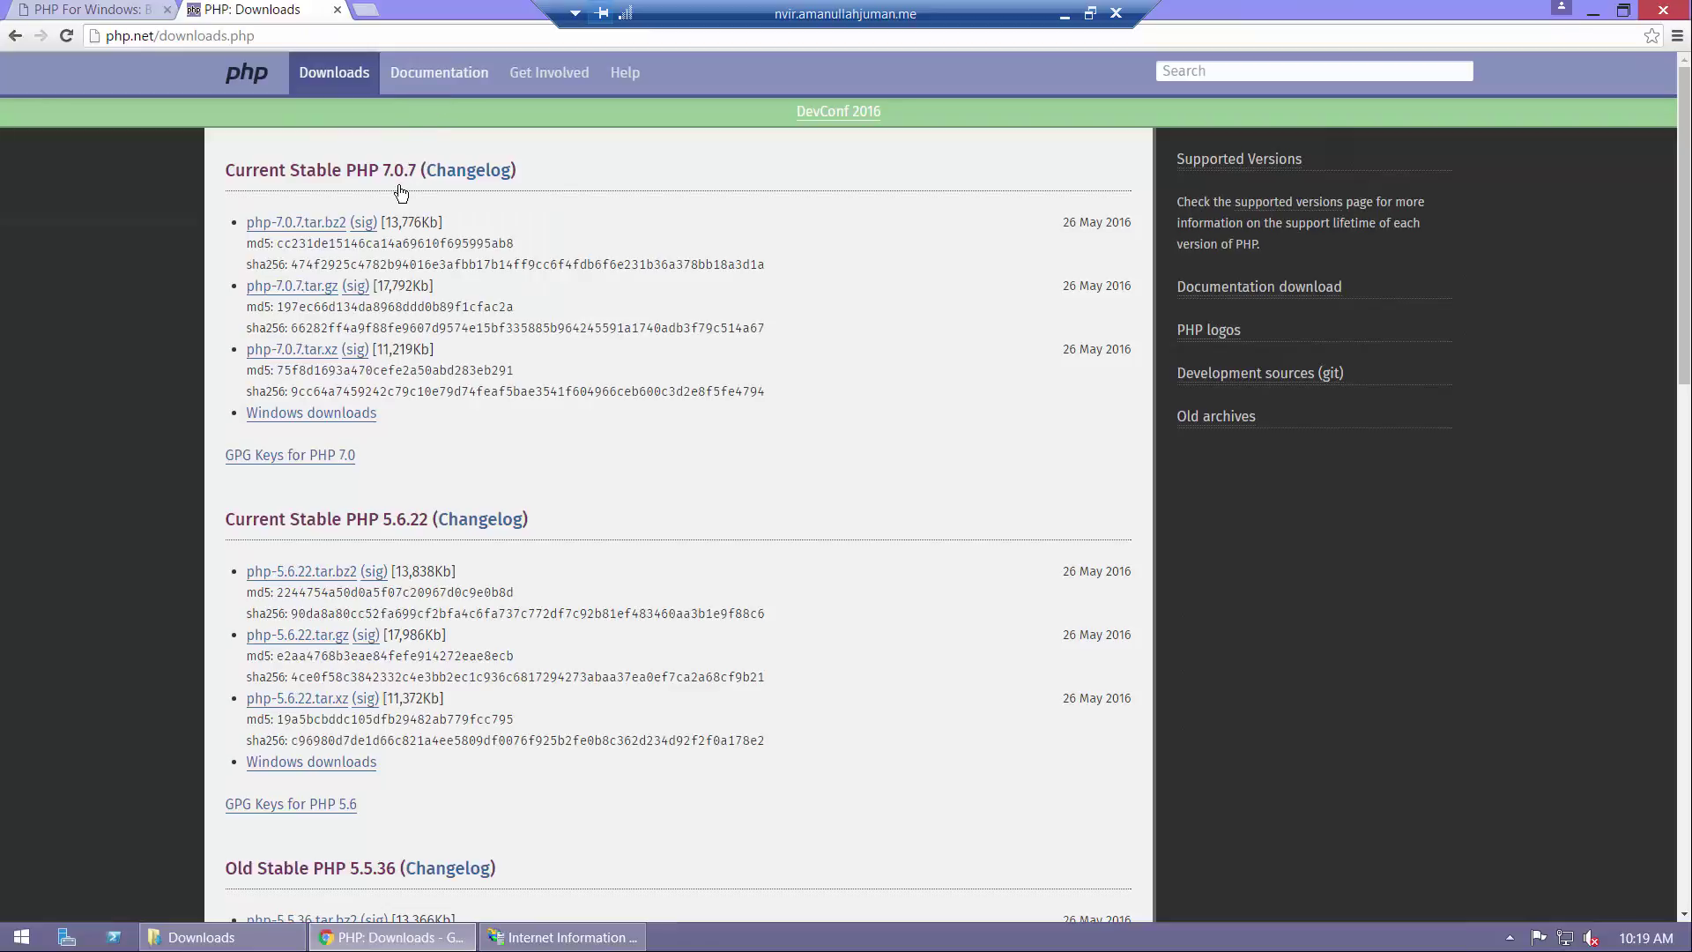
click(313, 414)
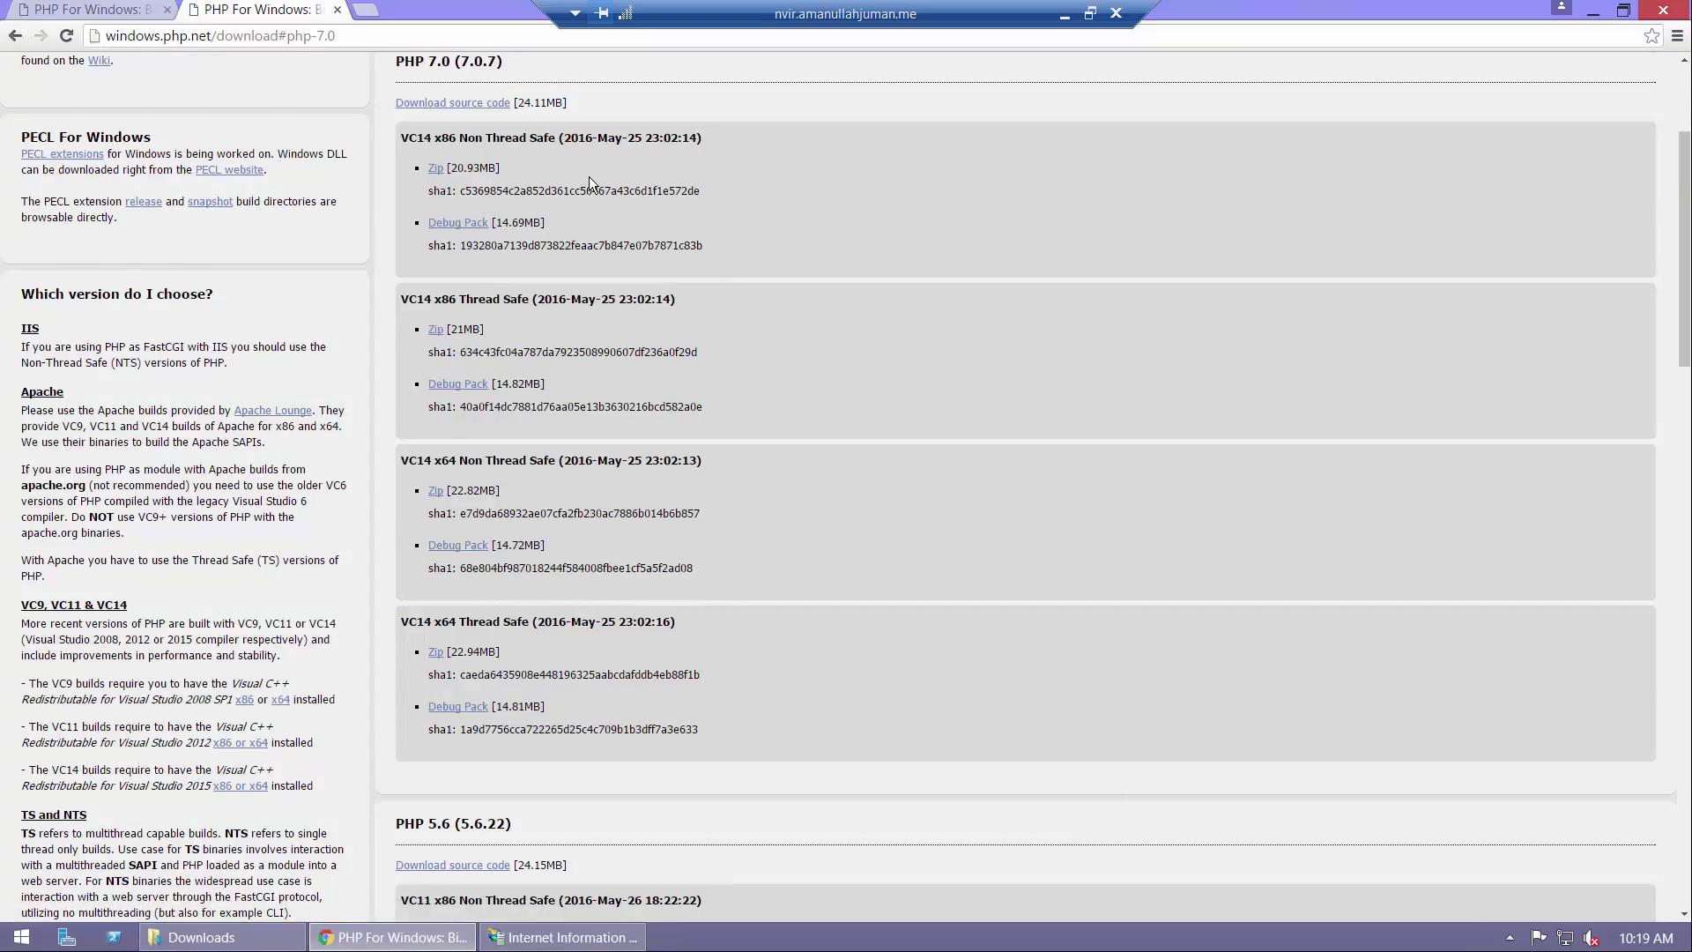
scroll(588, 177, up, 1)
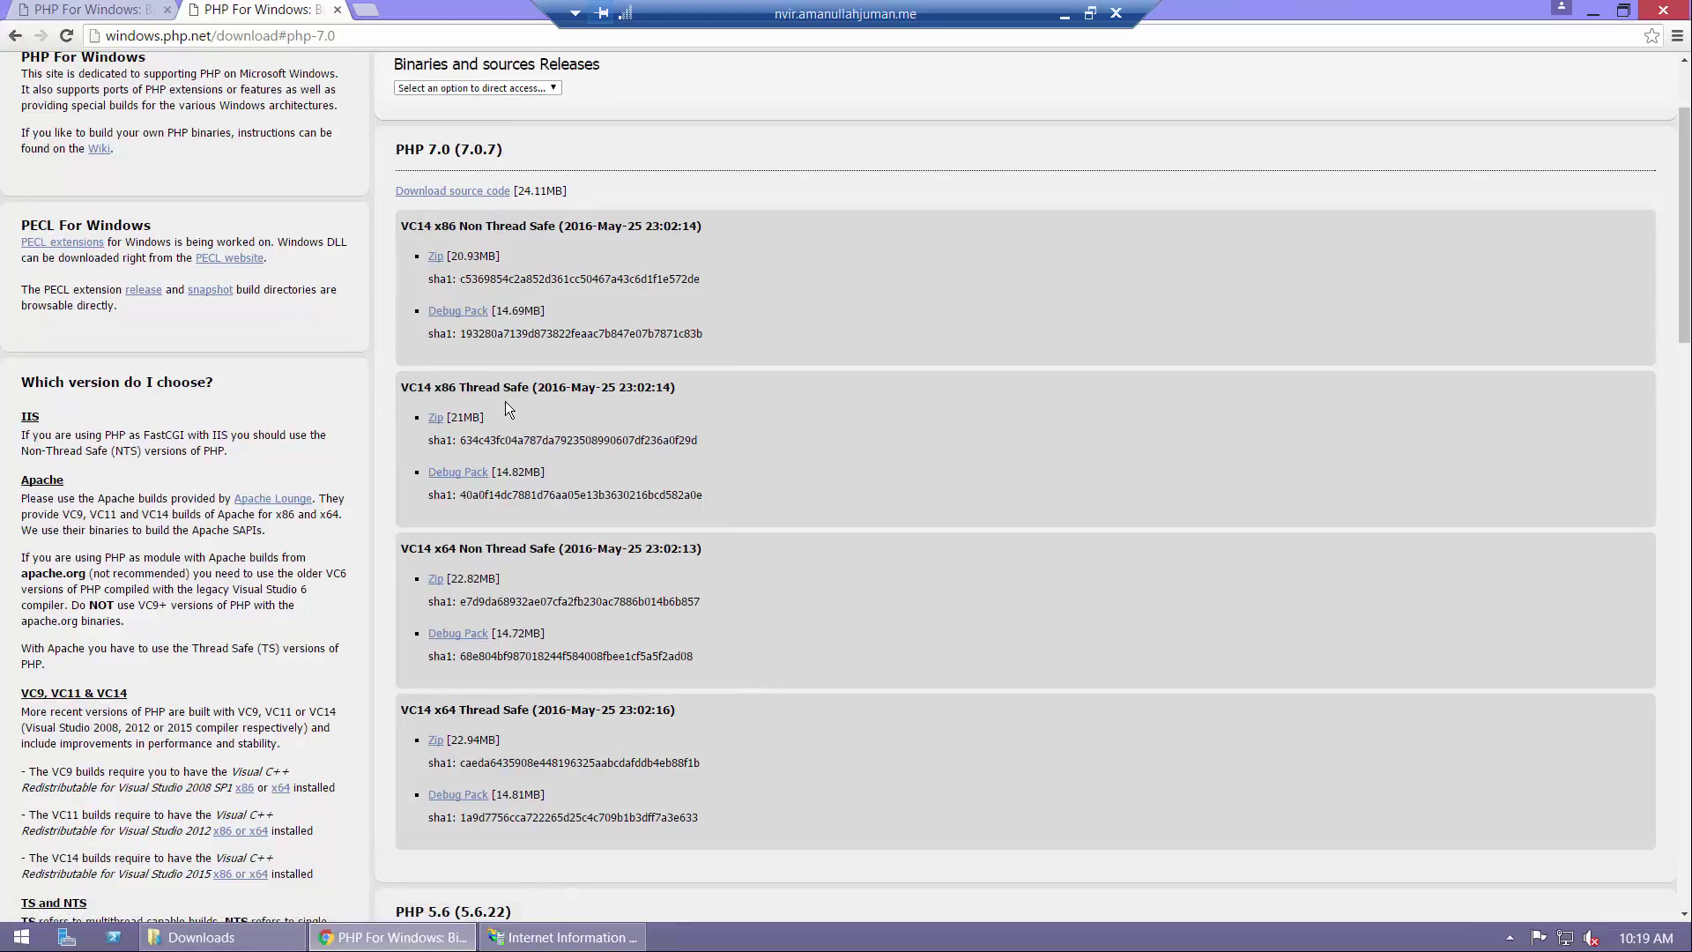
scroll(505, 402, down, 2)
scroll(505, 401, up, 4)
click(365, 10)
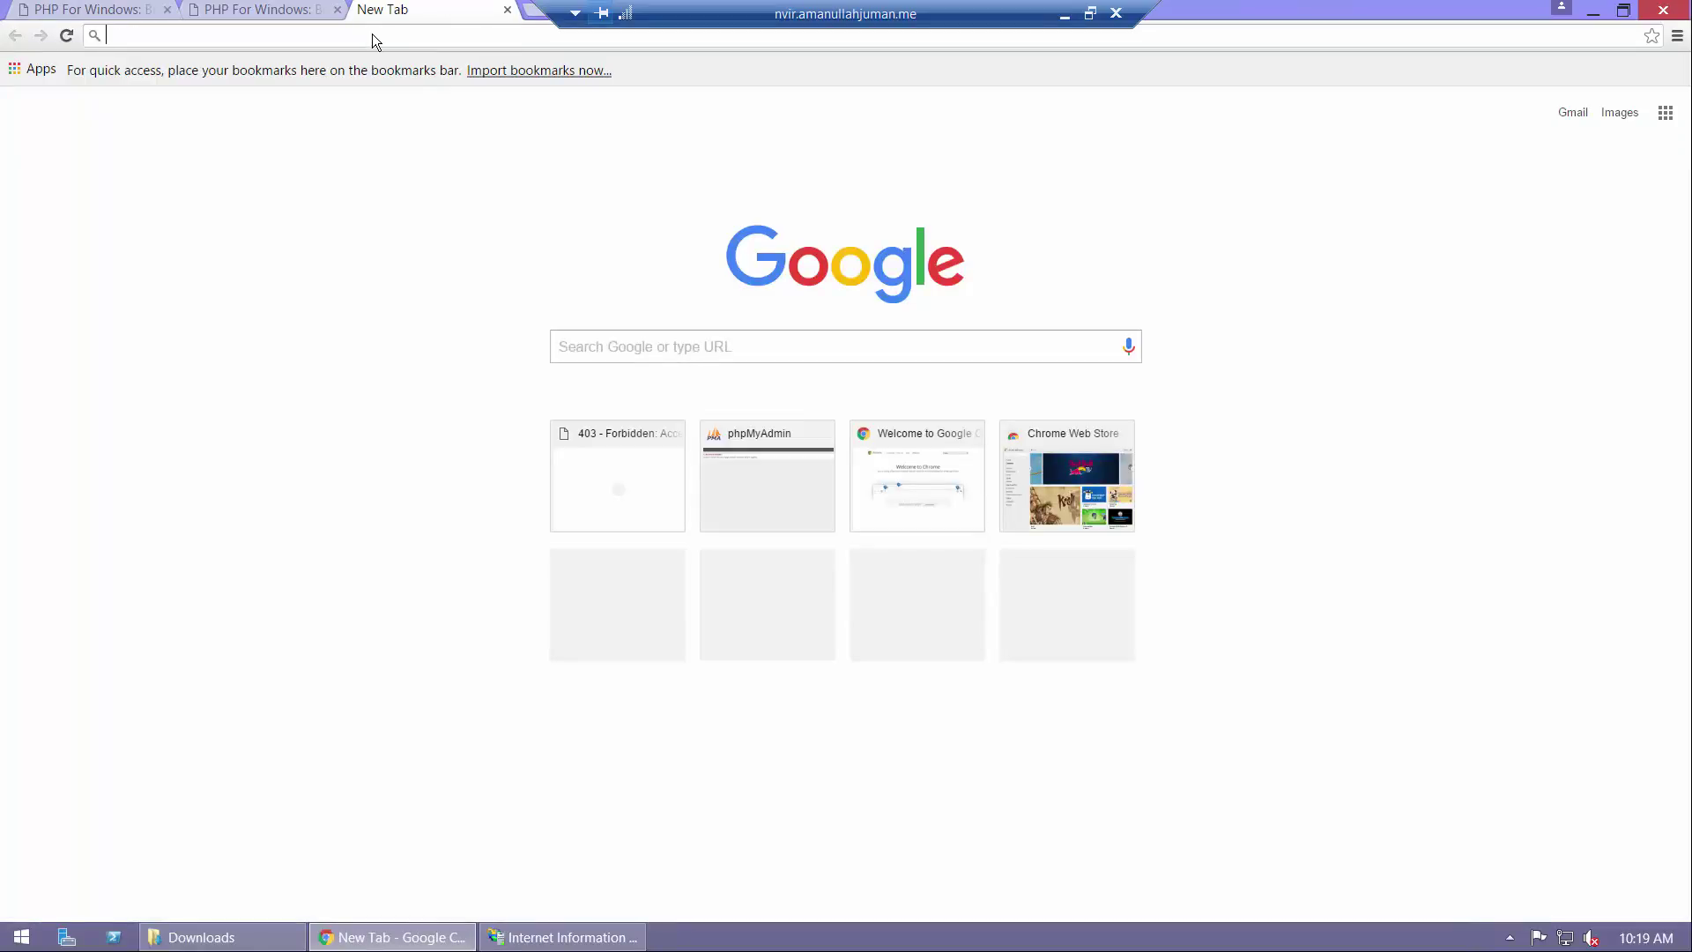
Find Microsoft Web Platform Installer, download it from Microsoft's page, and run it without future prompts.
text(Microsof)
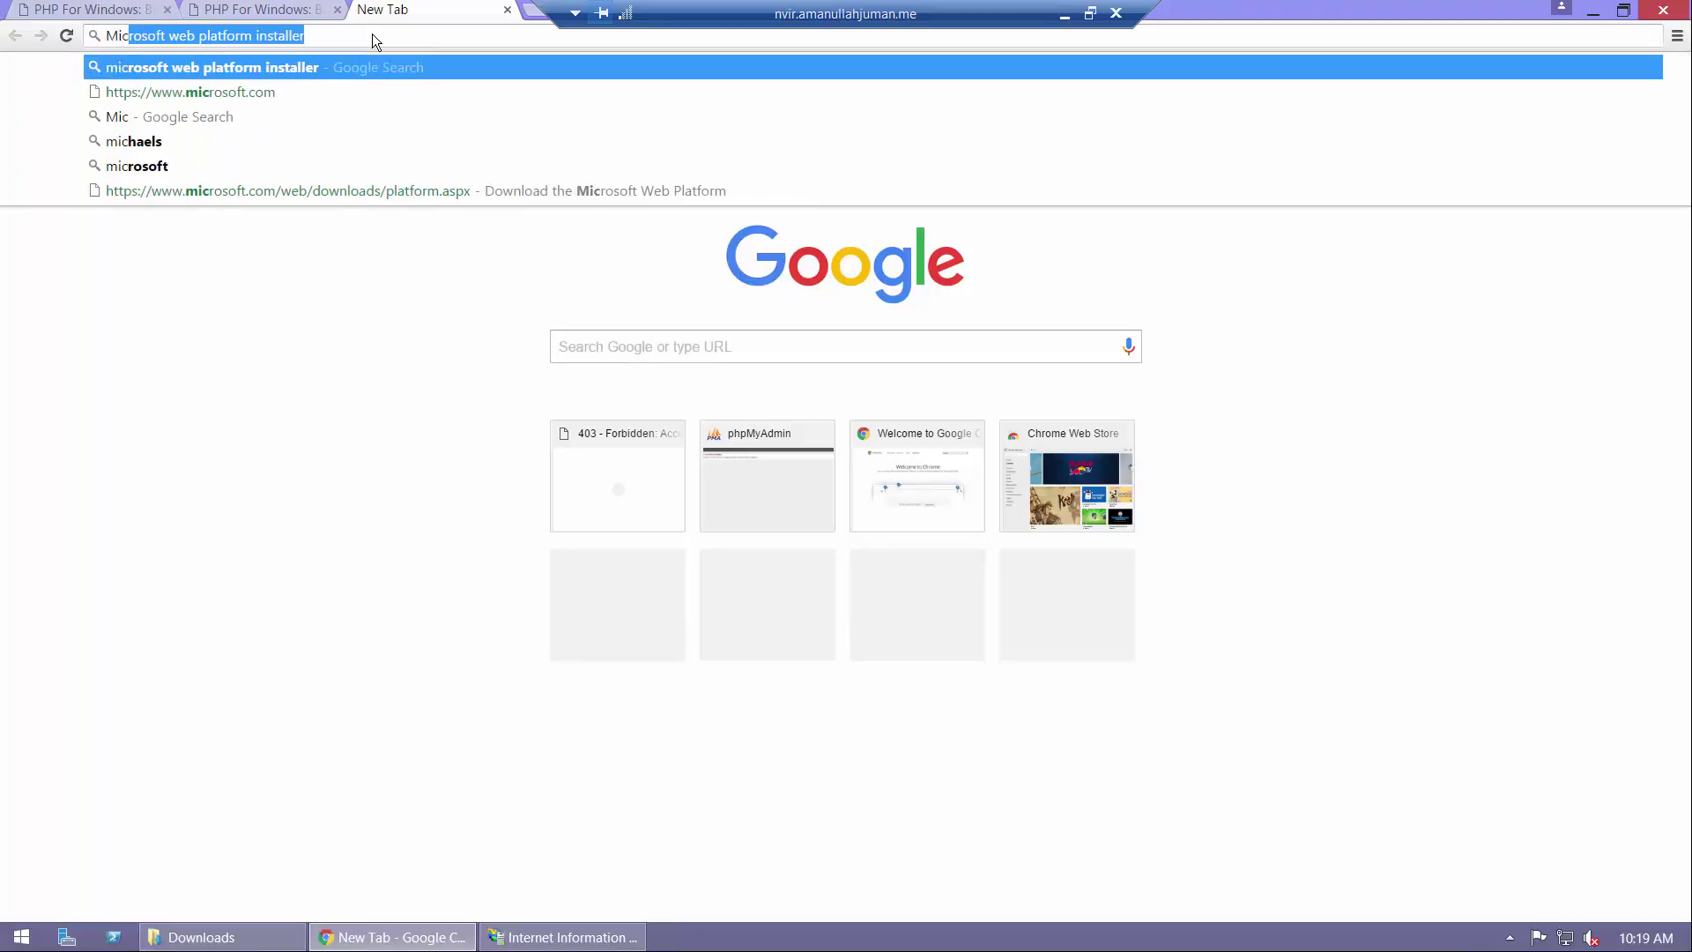
text(Web)
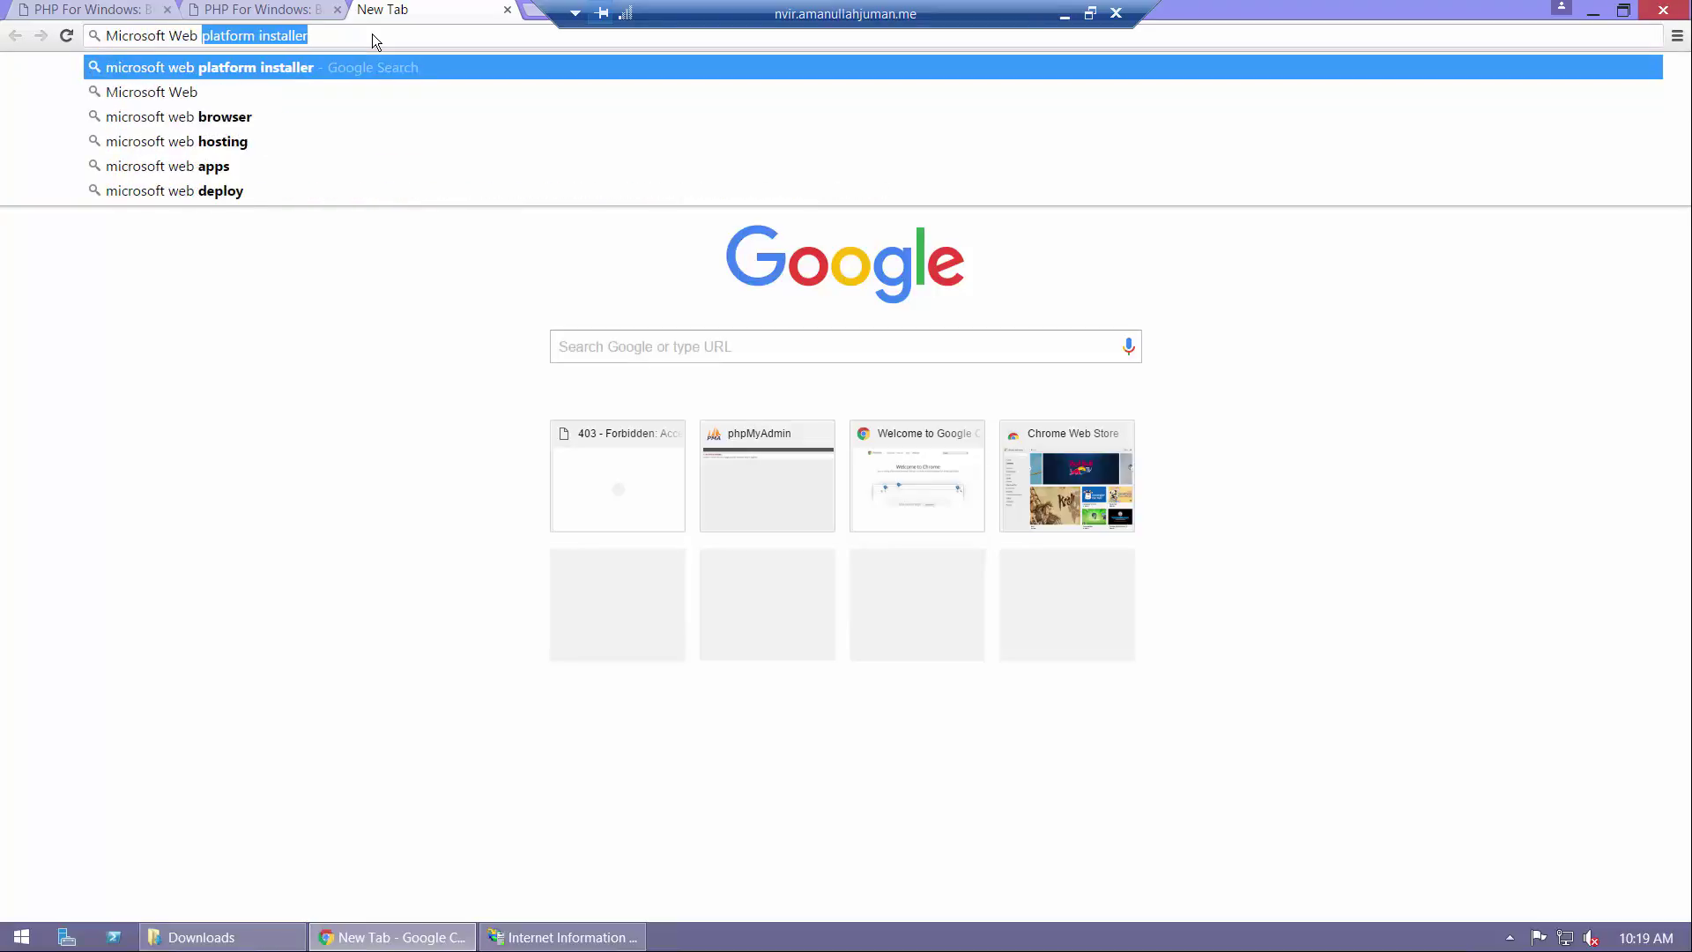
key(Return)
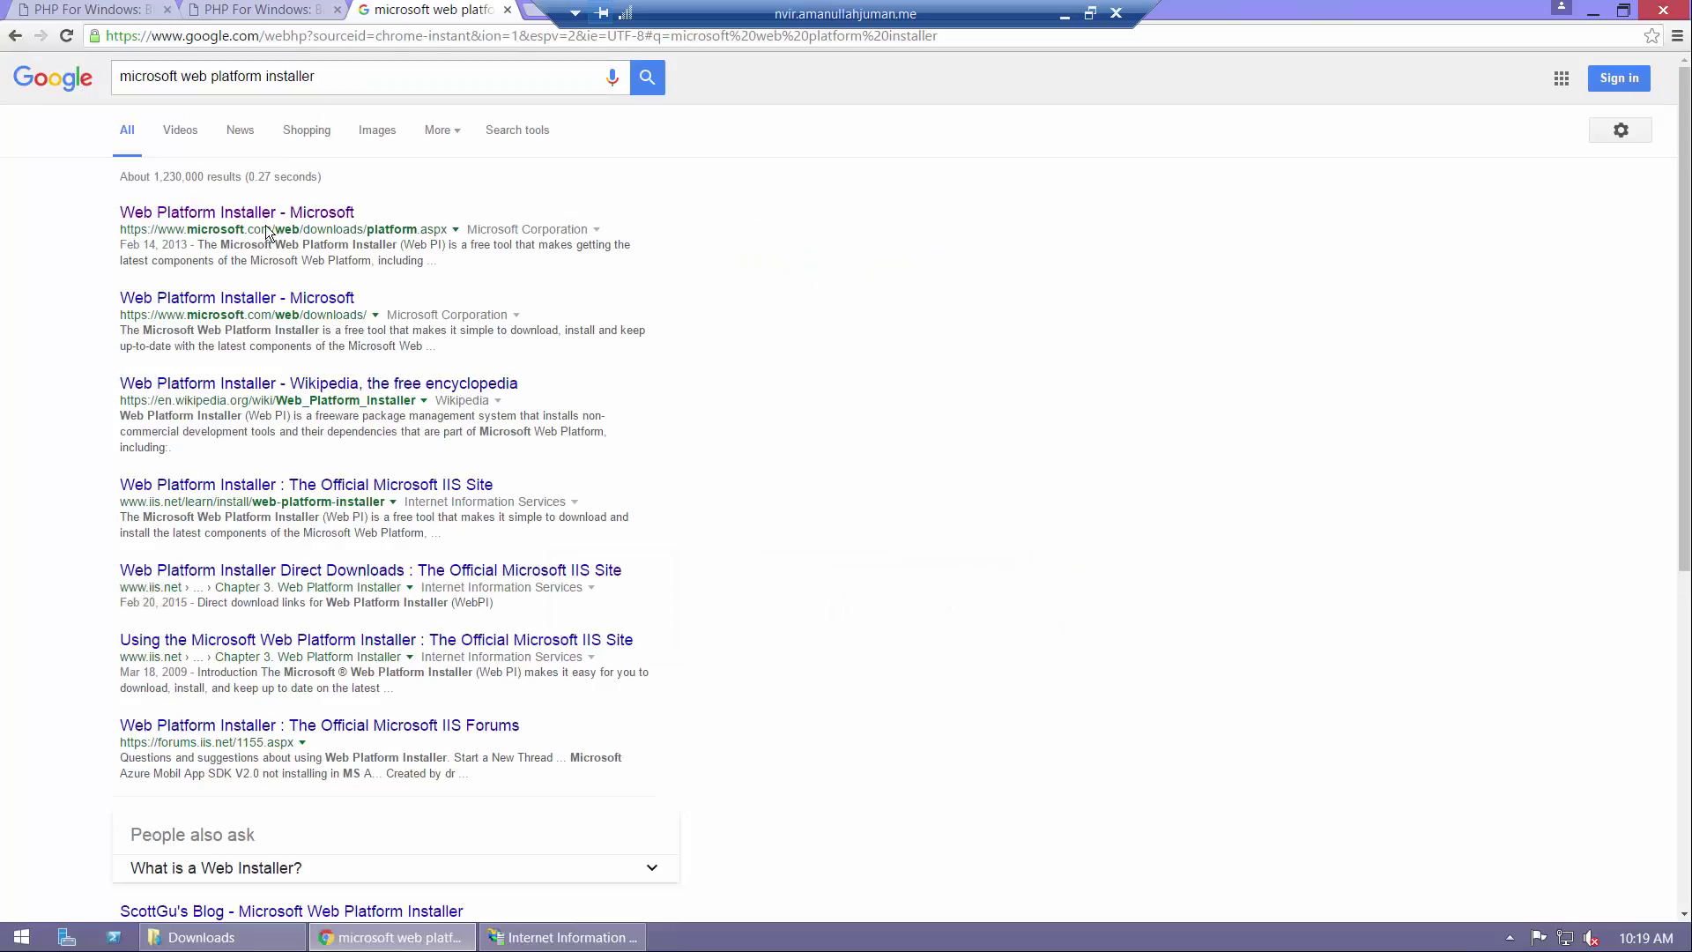
click(262, 210)
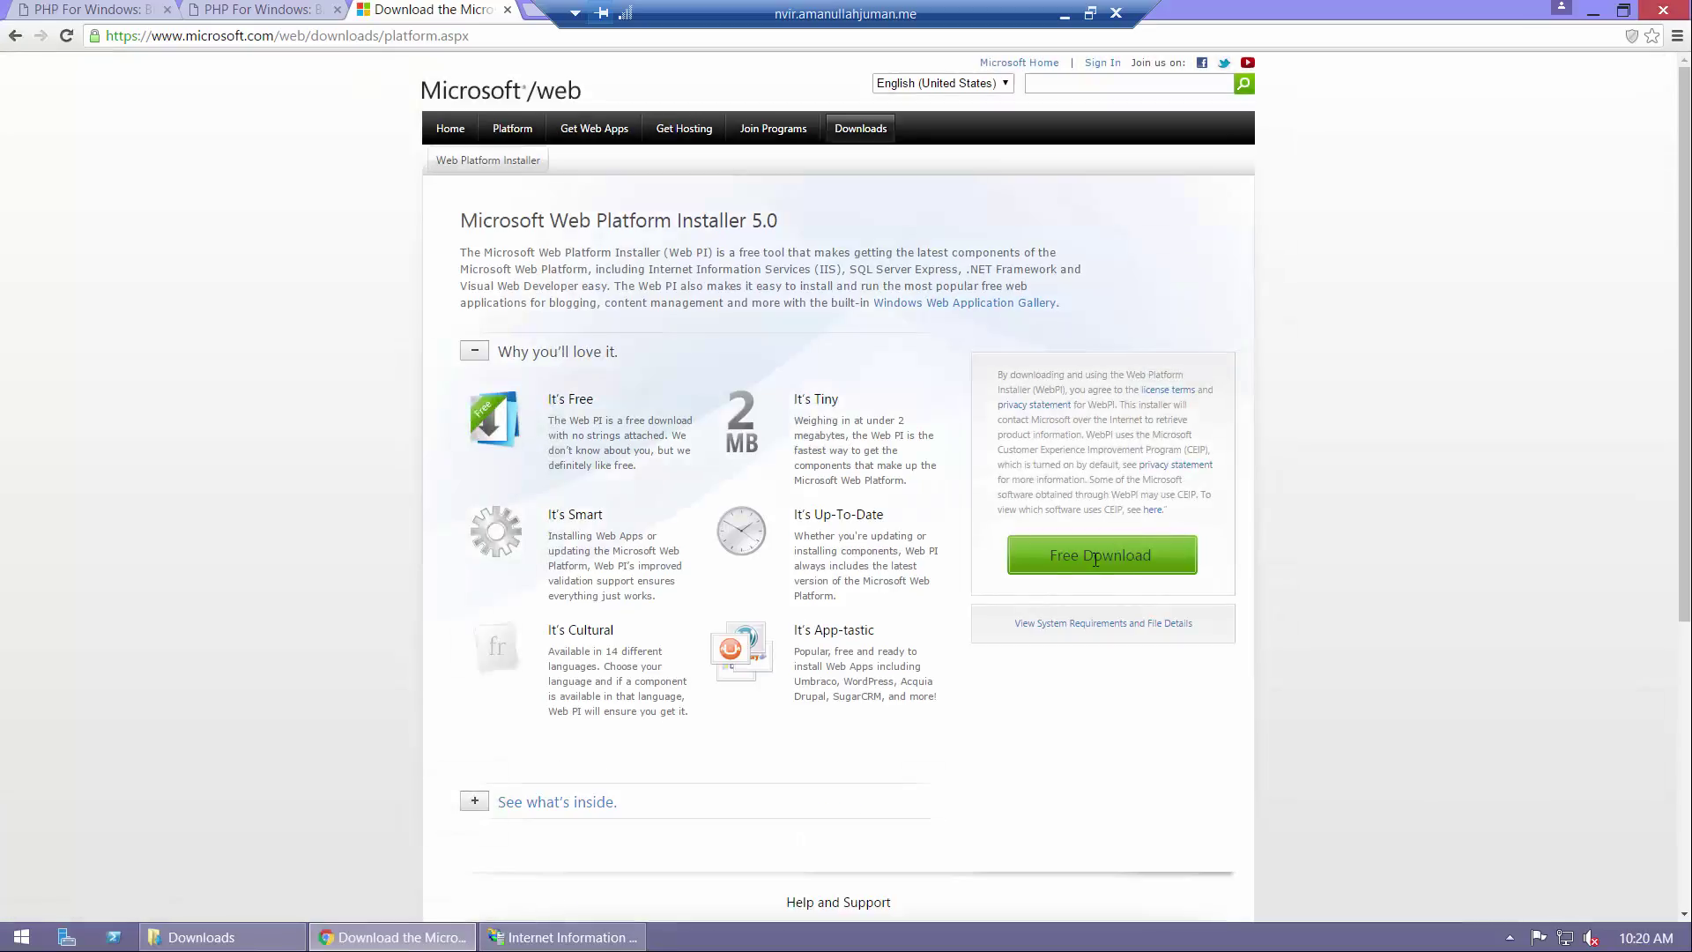
click(1057, 533)
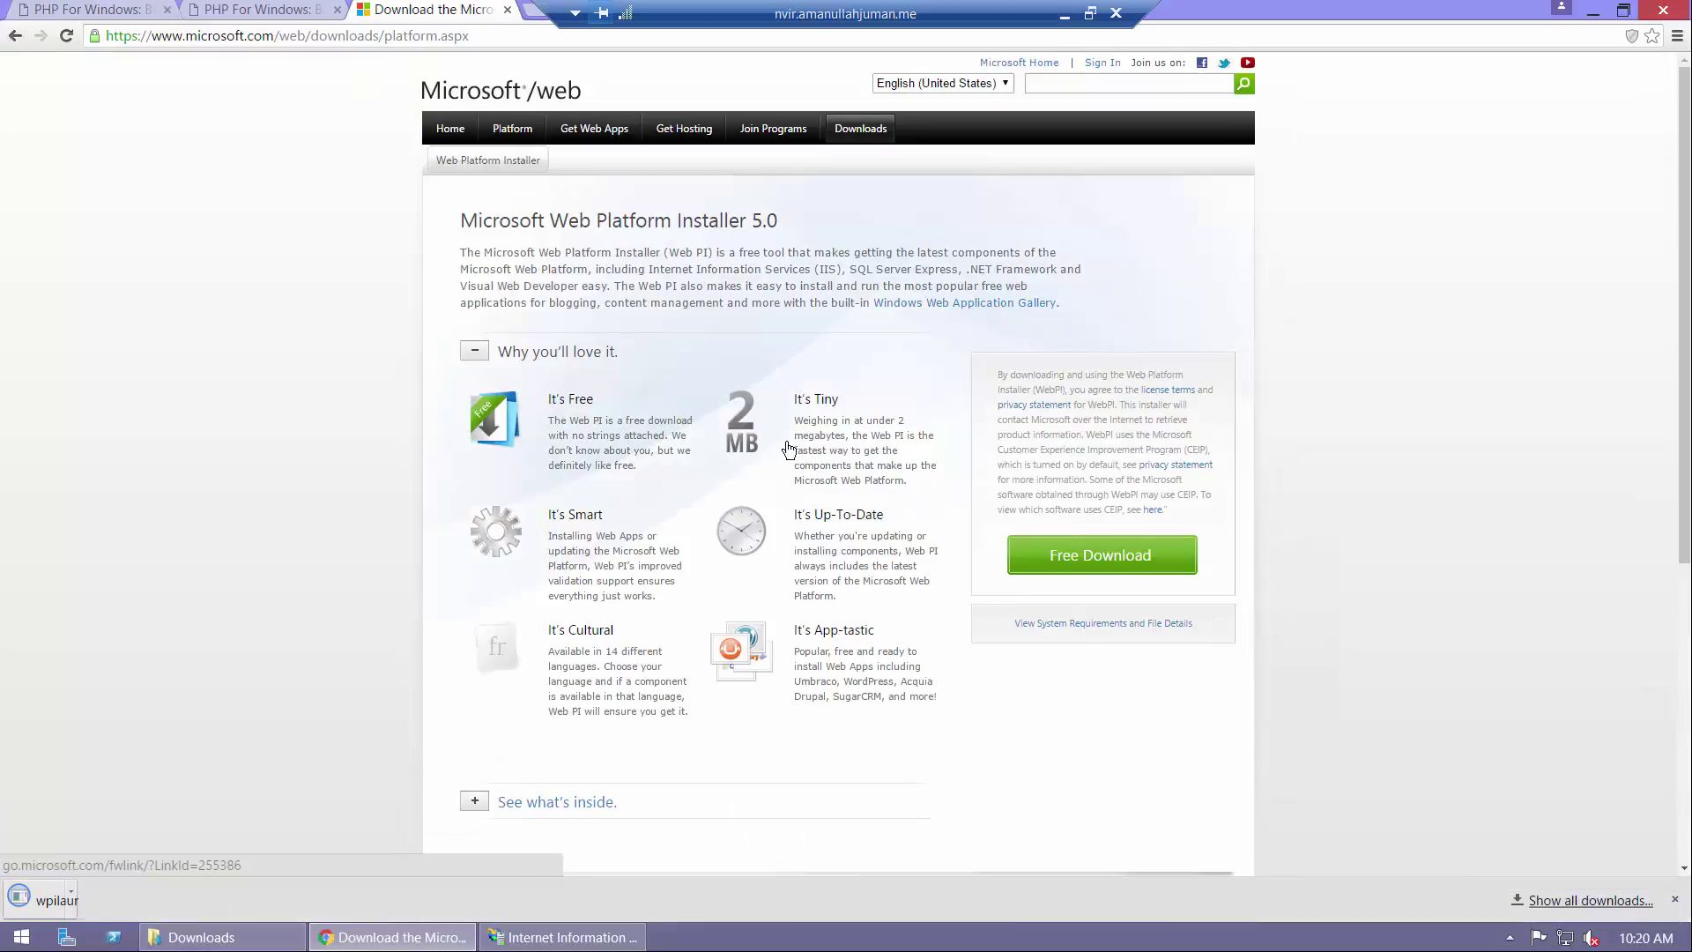
click(95, 895)
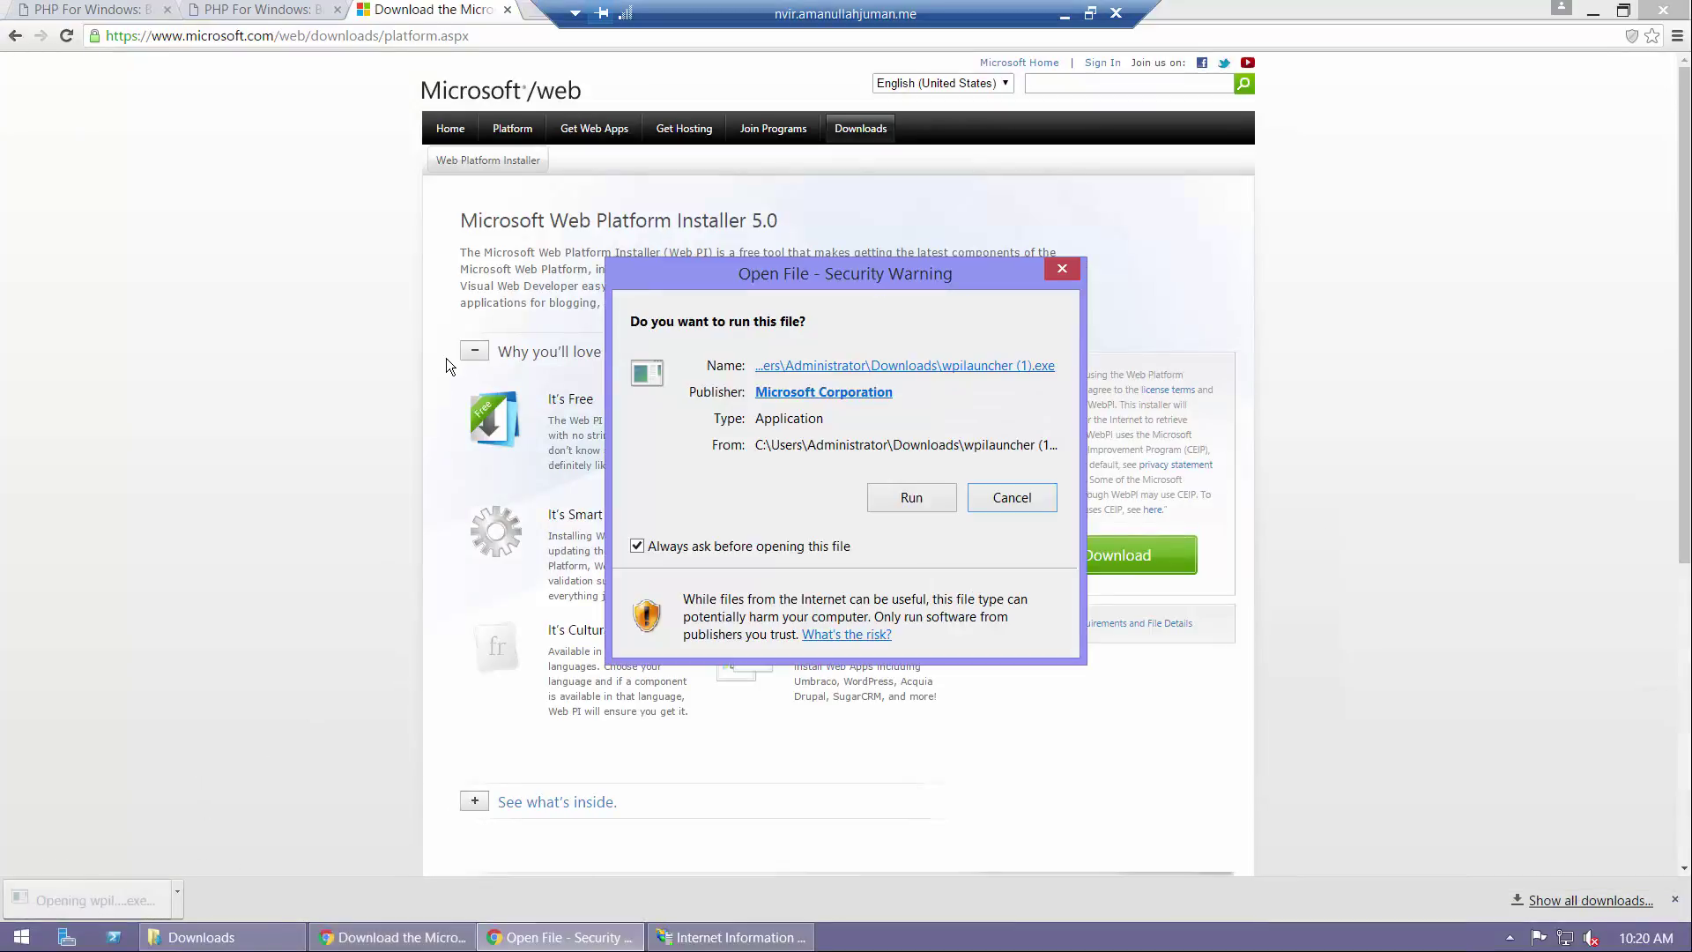
click(859, 544)
click(919, 501)
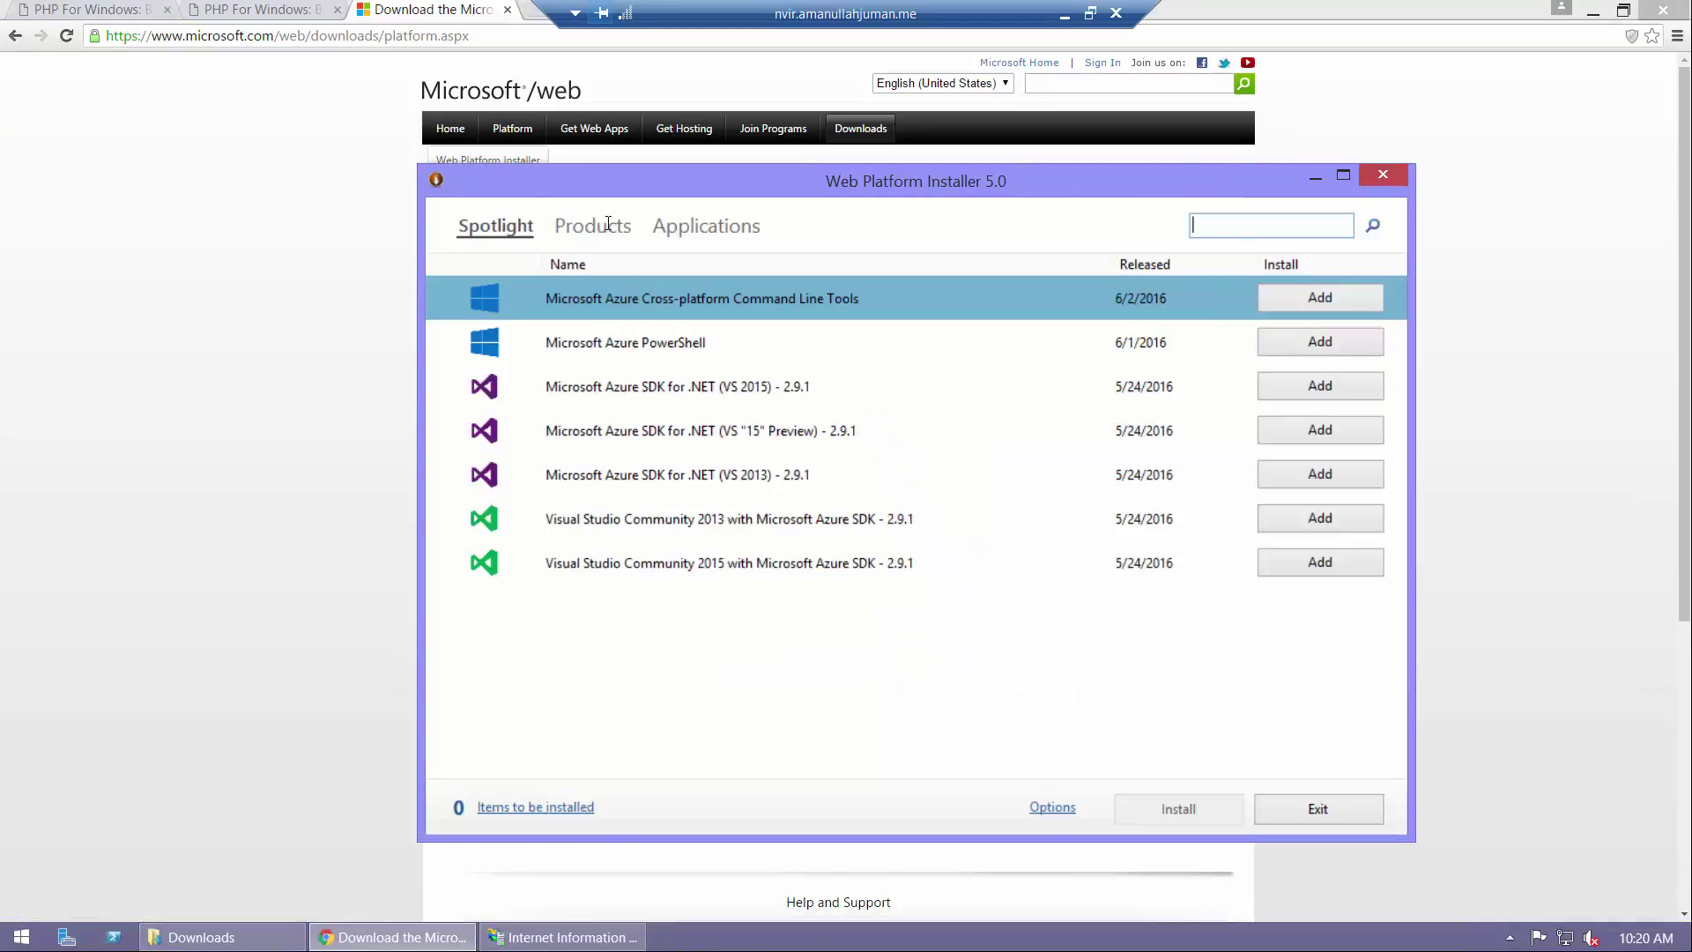
Search the installer's Products for 'php', confirm PHP 7.0.7 (x64) shows Installed, and exit.
click(583, 225)
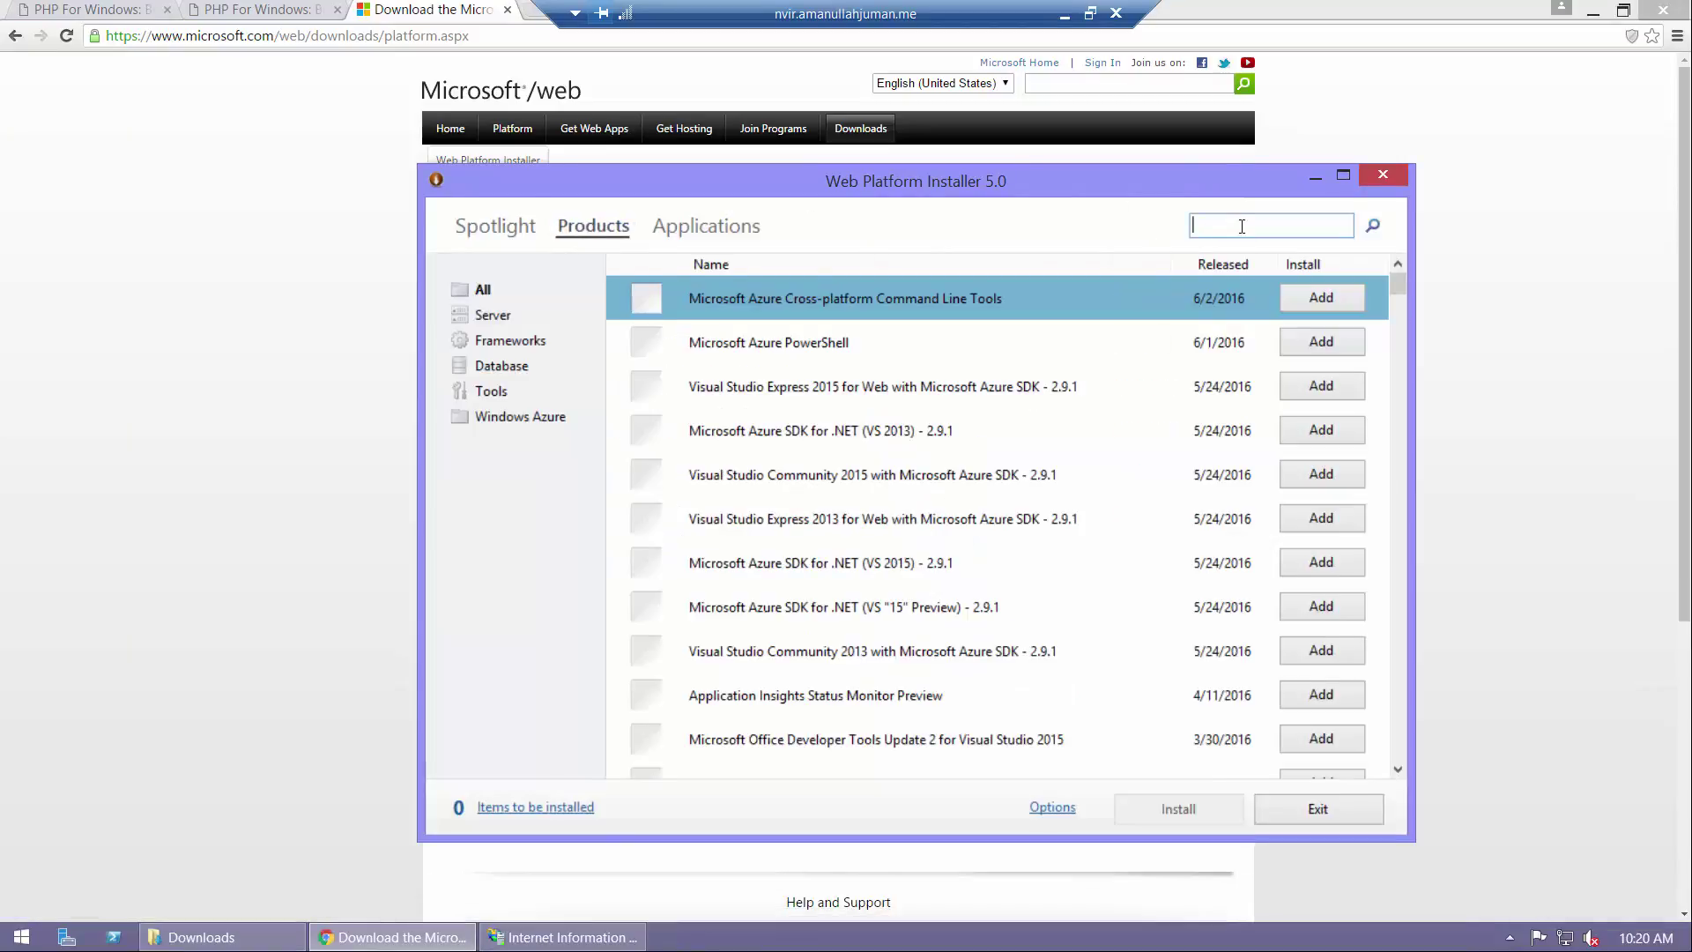
text(php)
key(Return)
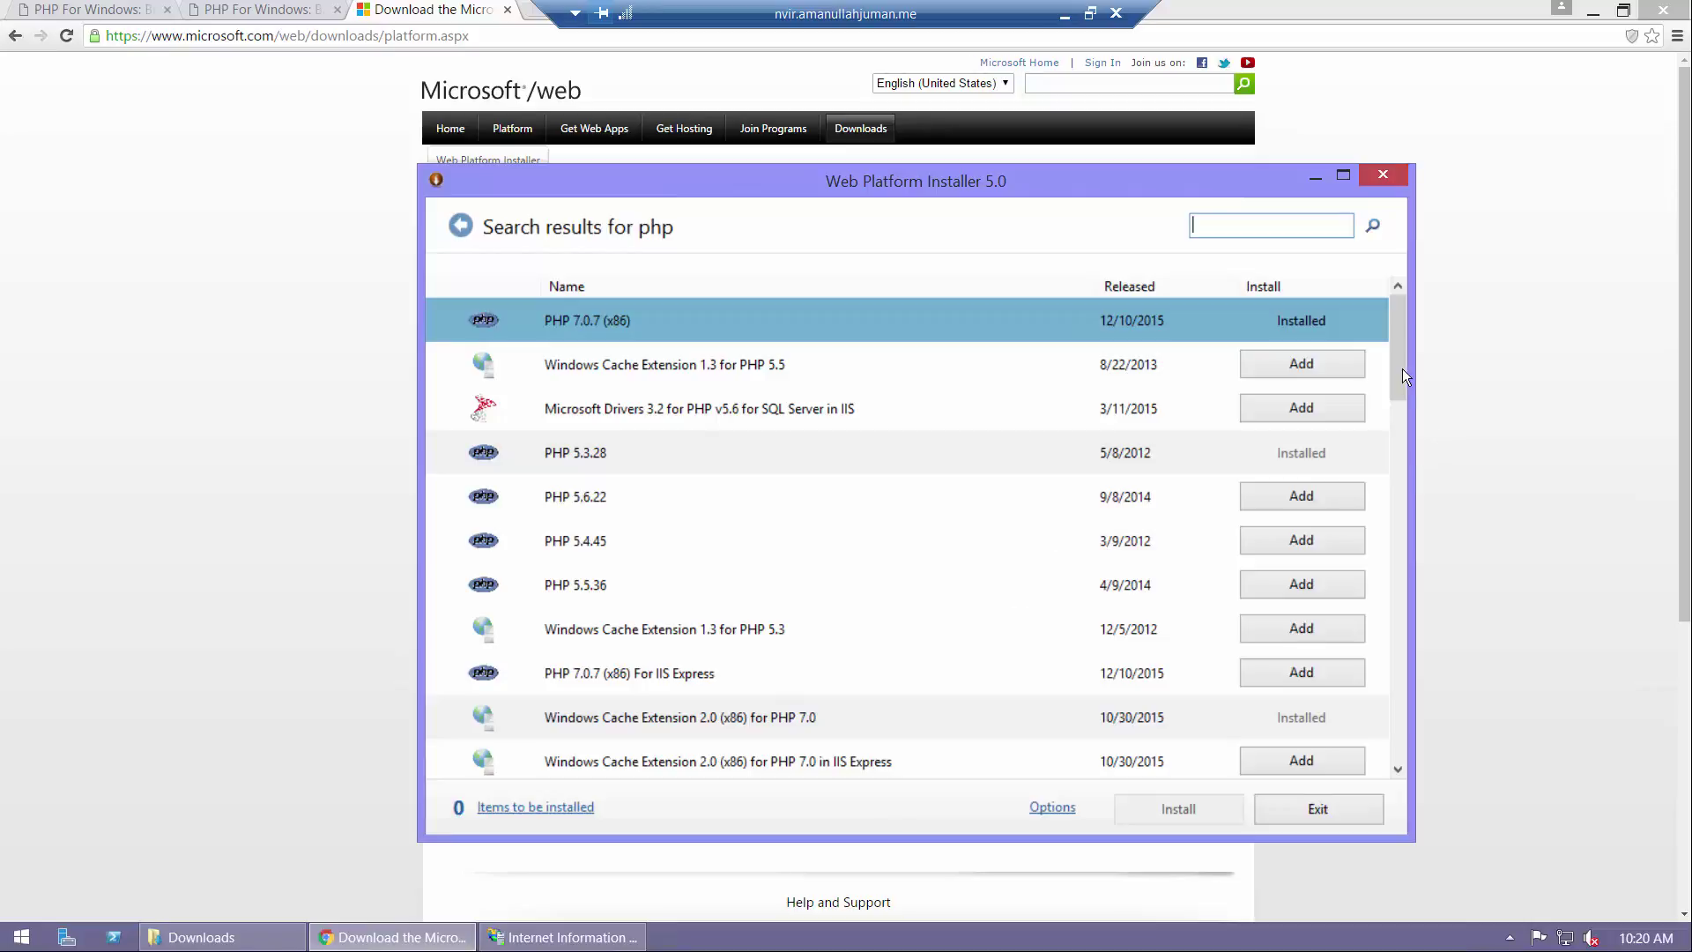
scroll(1394, 405, down, 1)
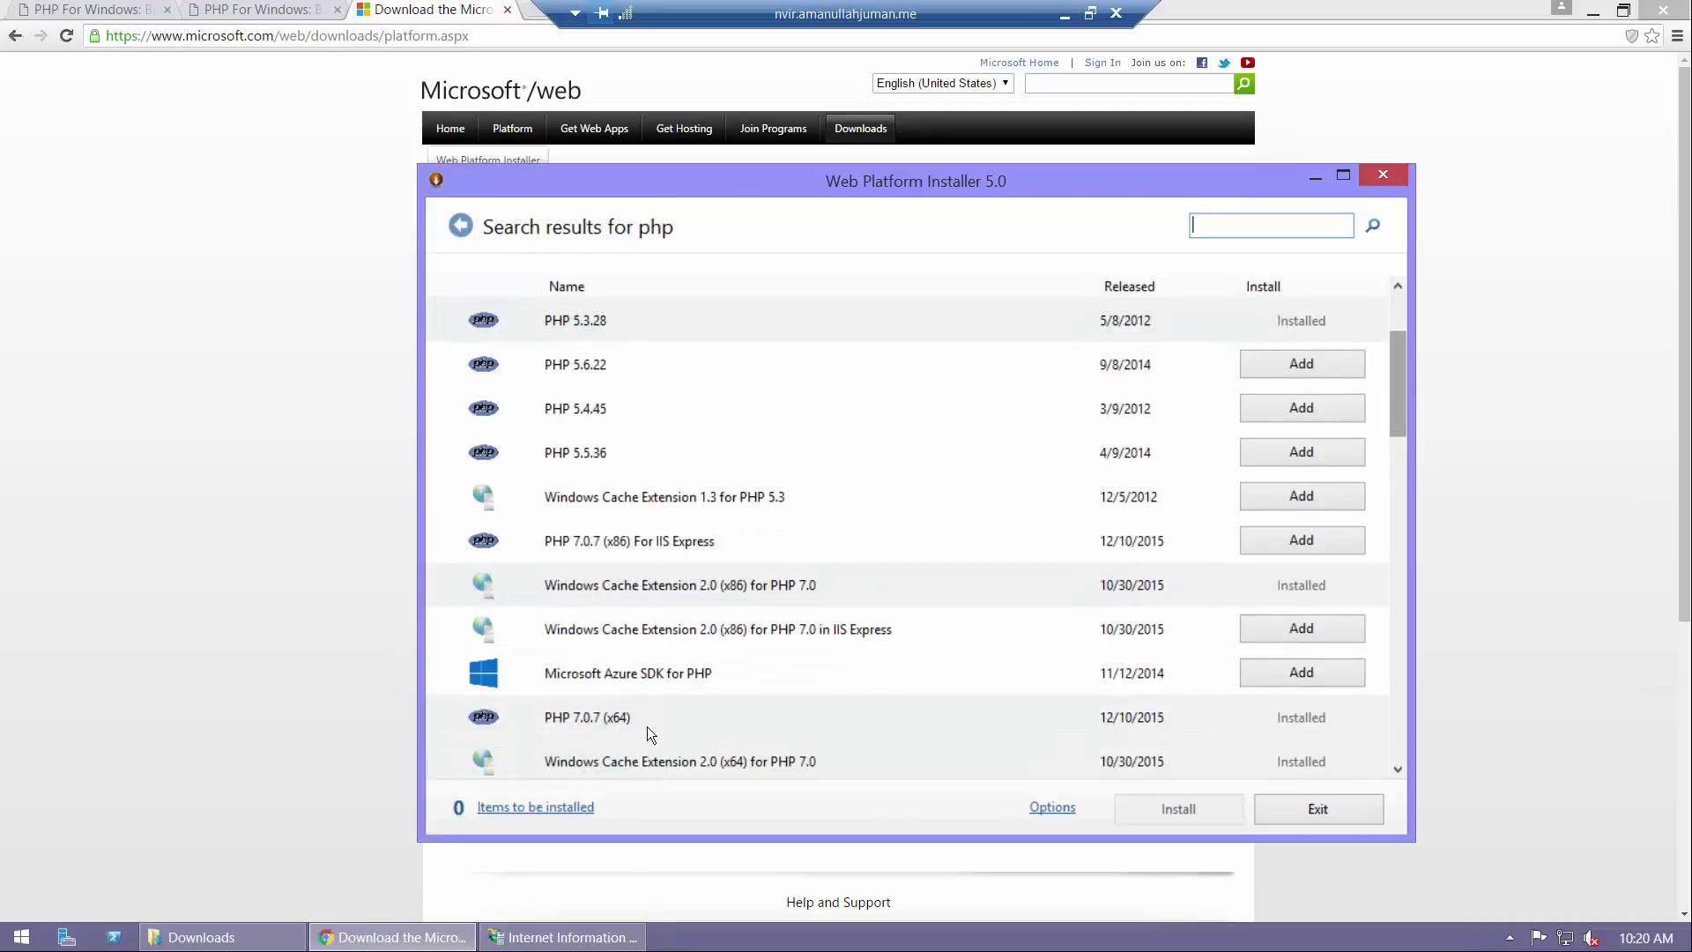
click(635, 728)
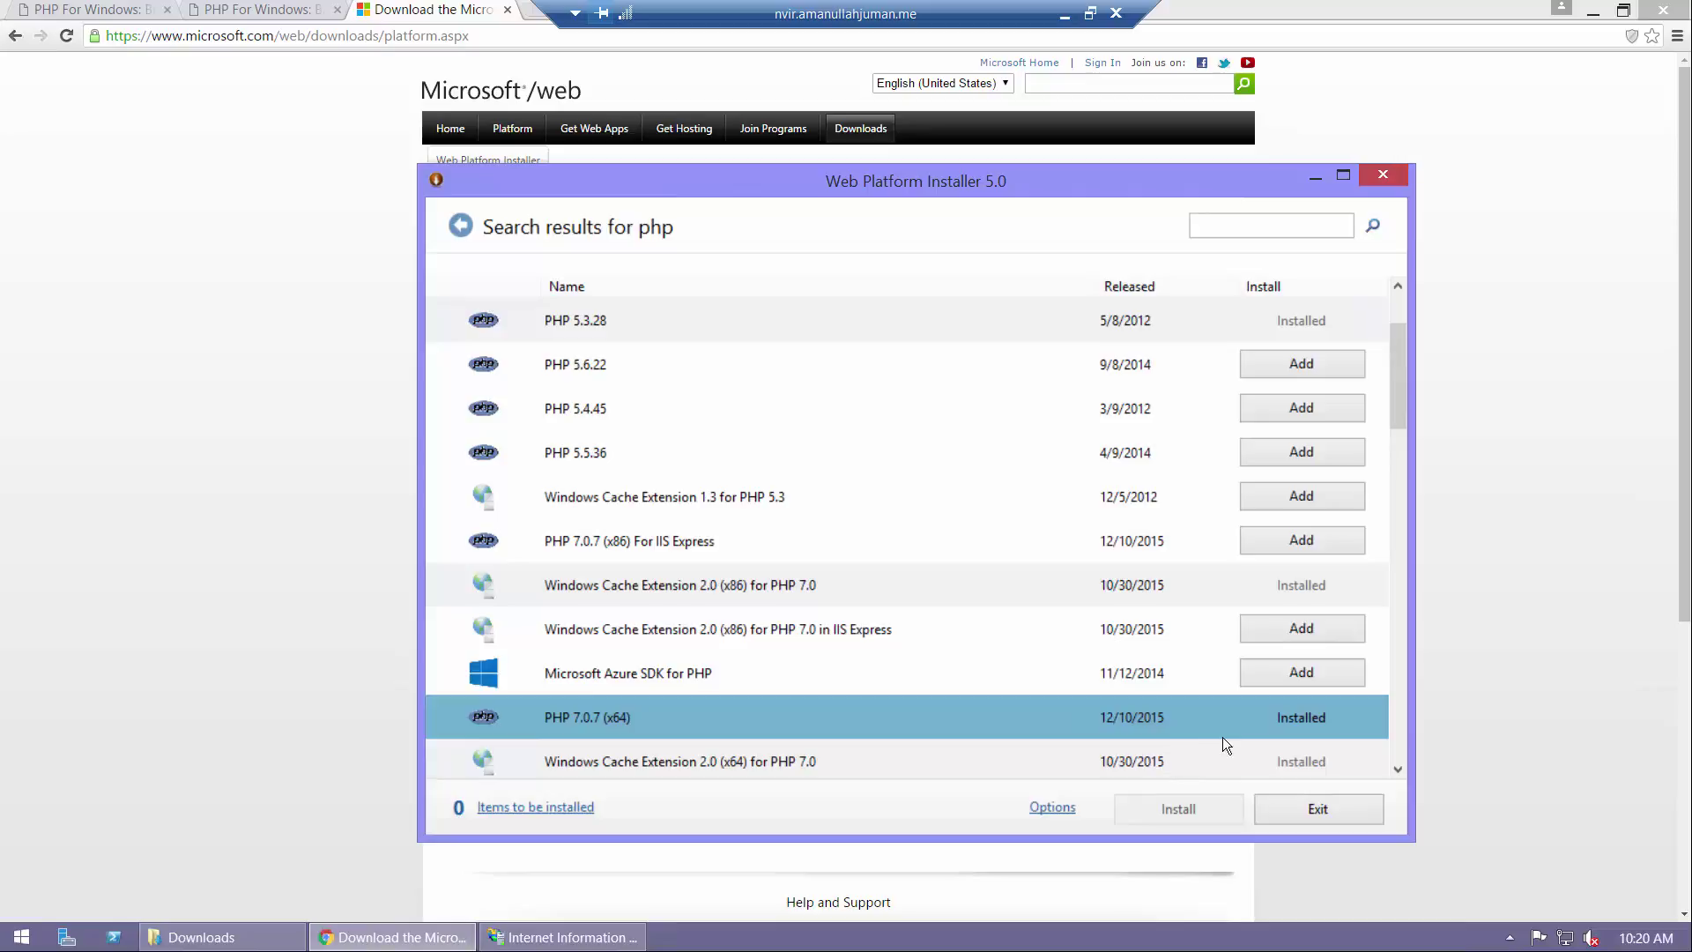
click(1300, 809)
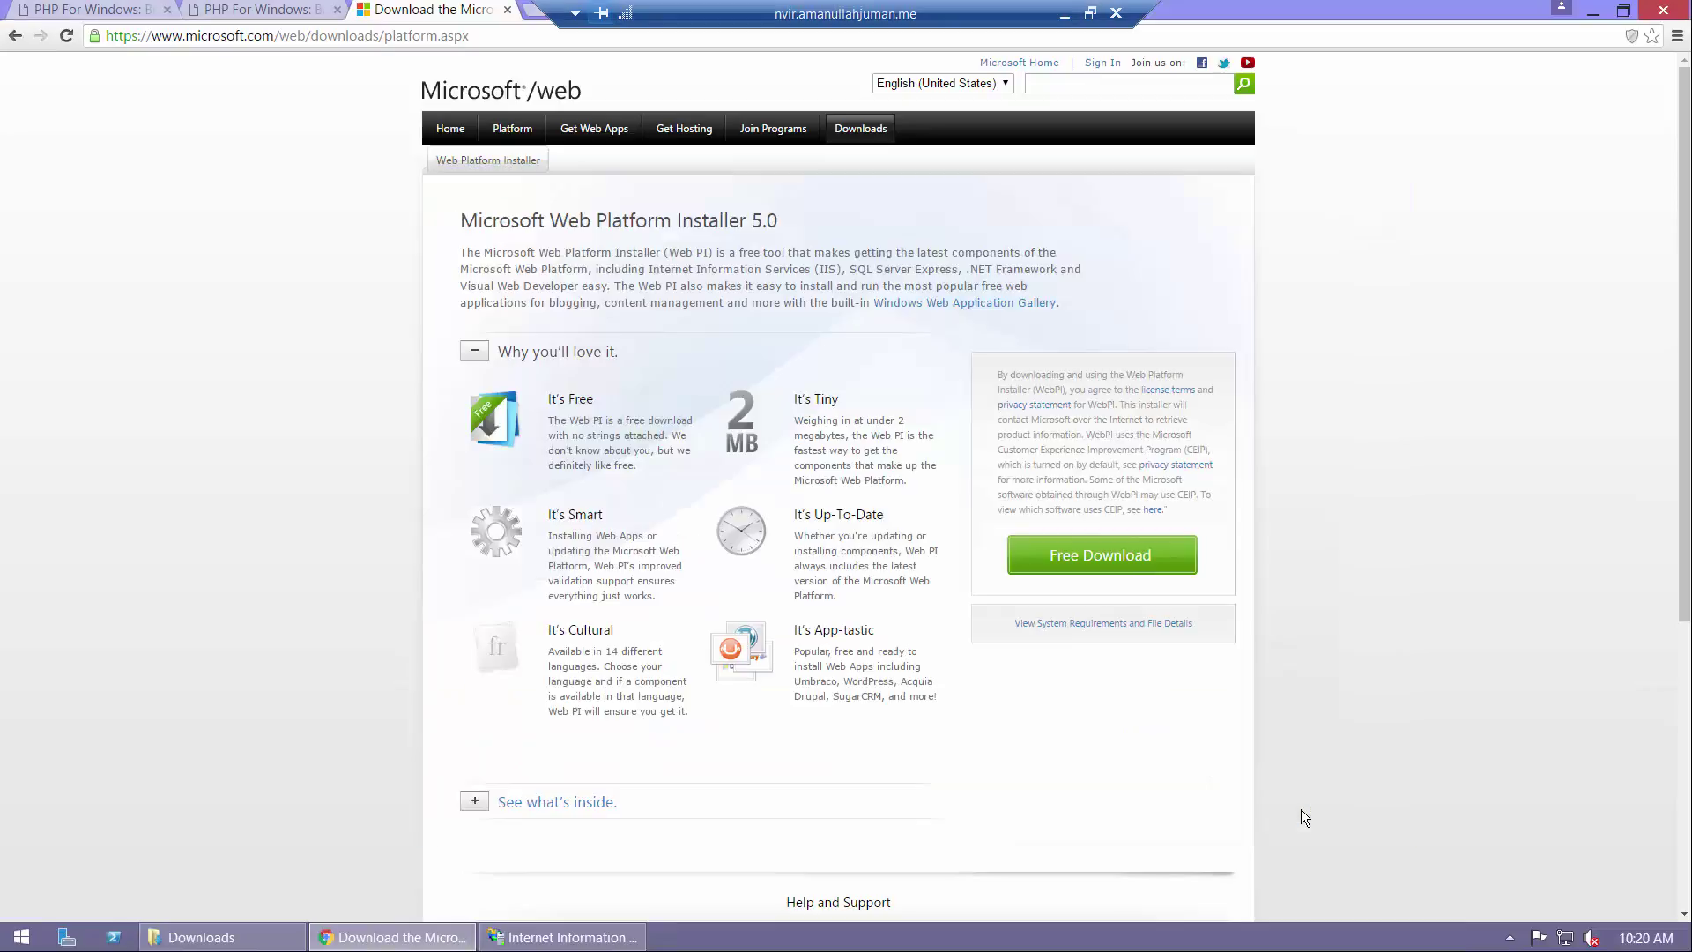
Close Chrome, check and close the Downloads folder, and relaunch Chrome on Google's home page.
click(1680, 9)
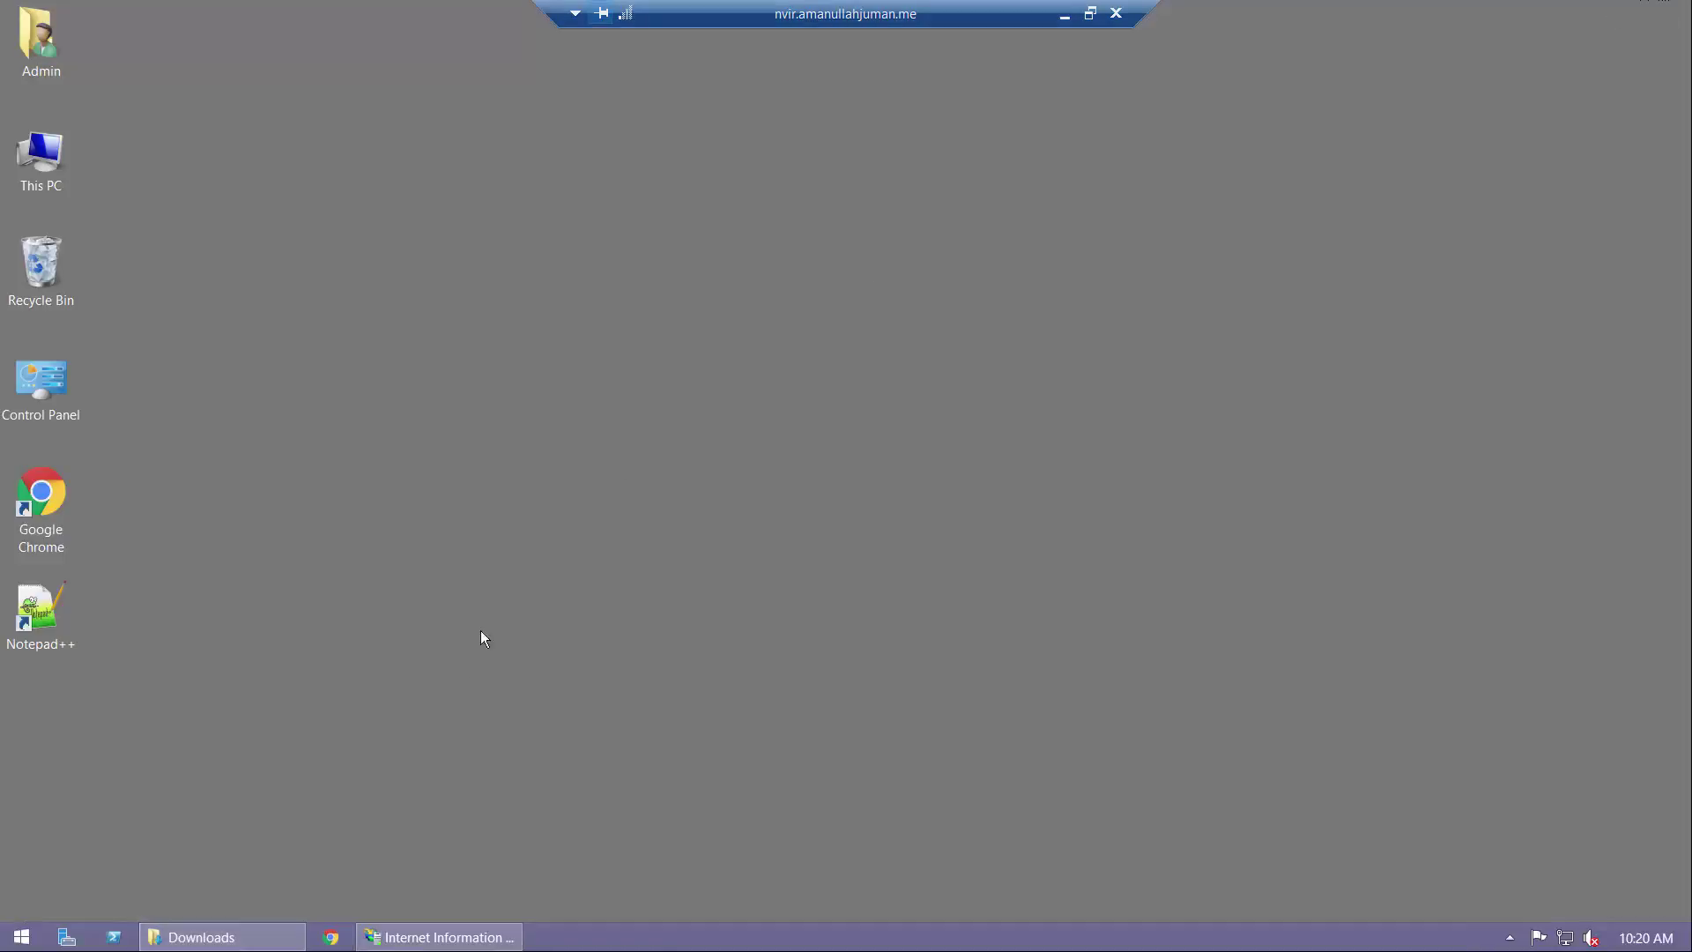
click(252, 937)
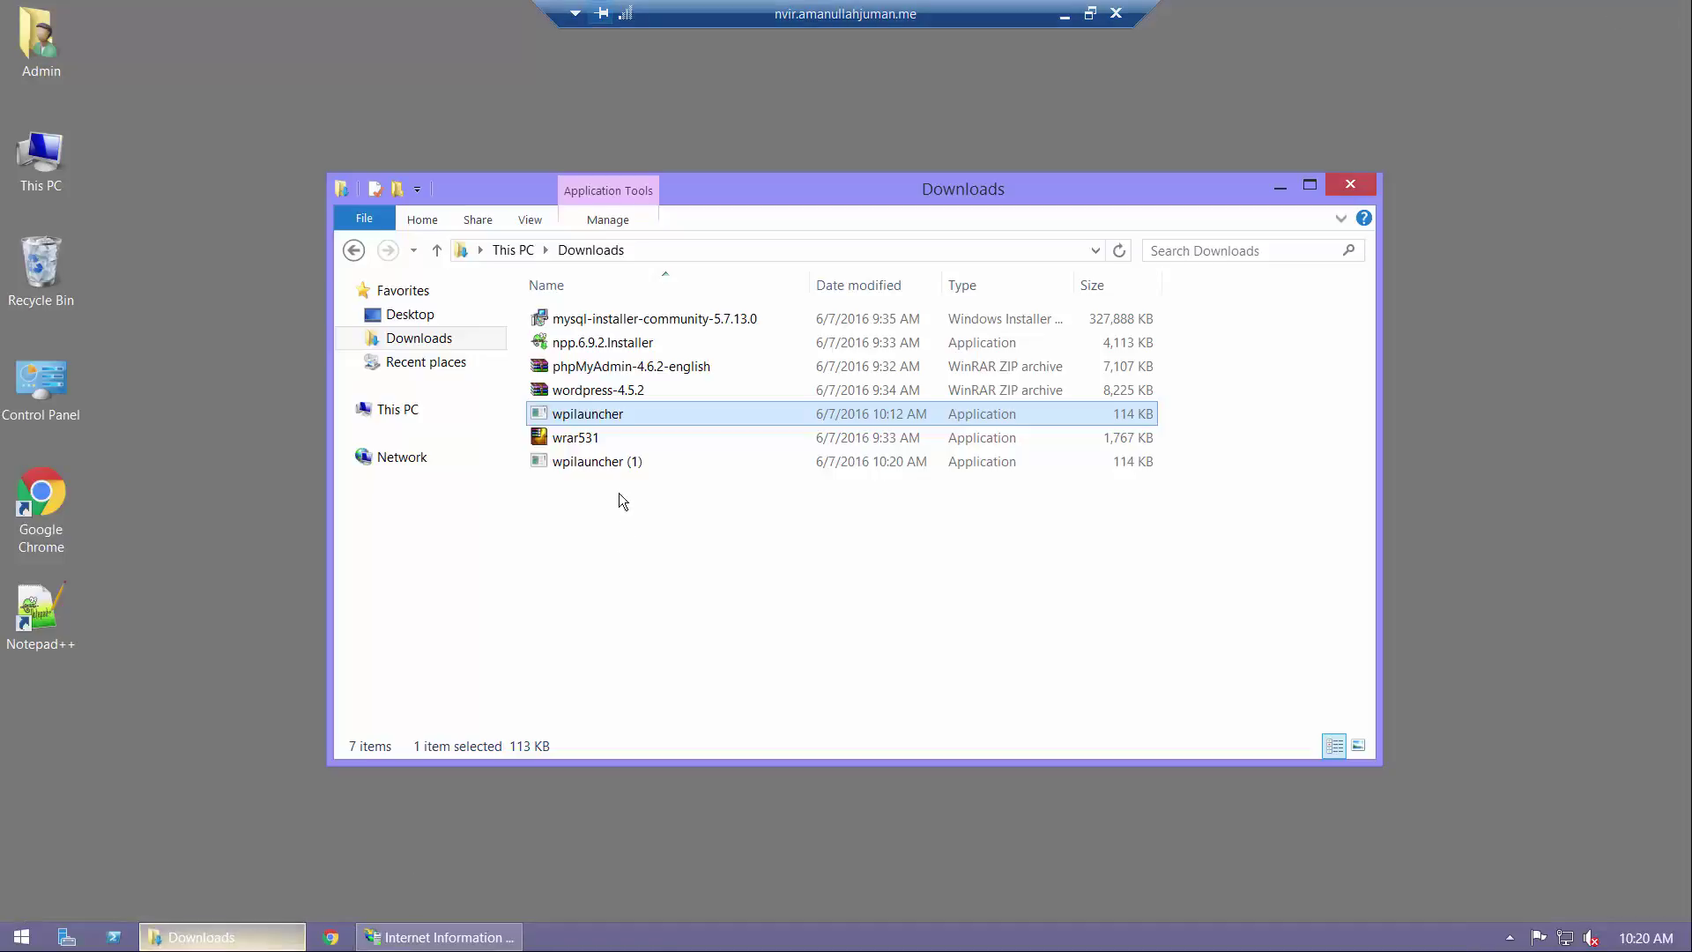
click(1350, 185)
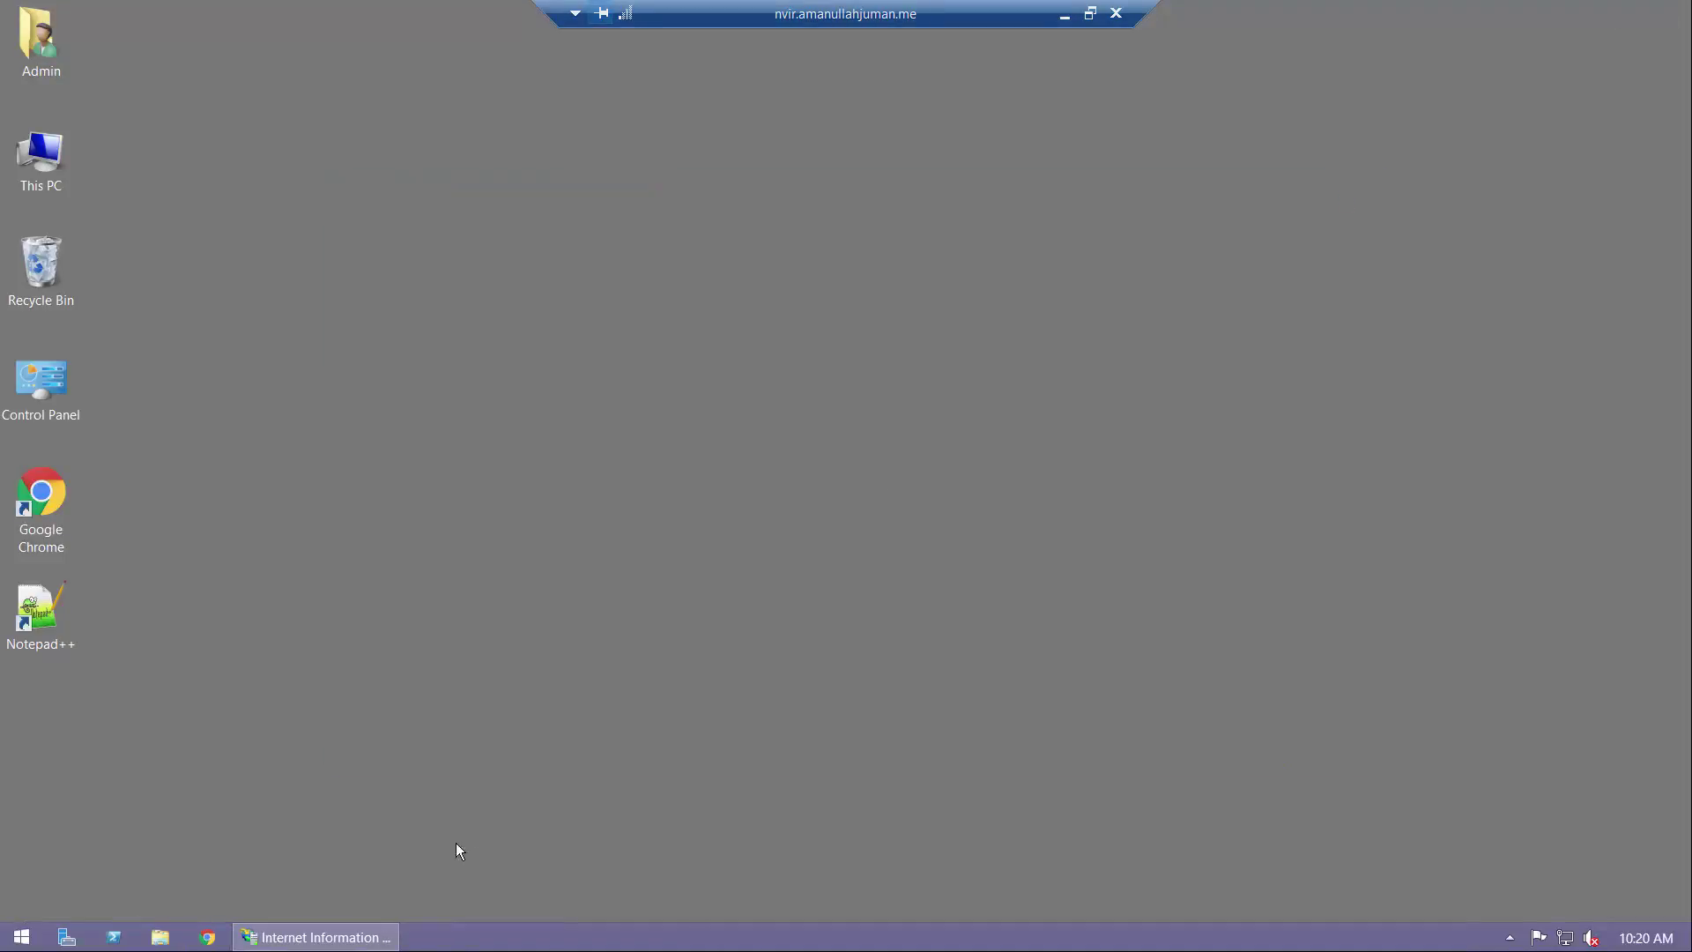
click(207, 937)
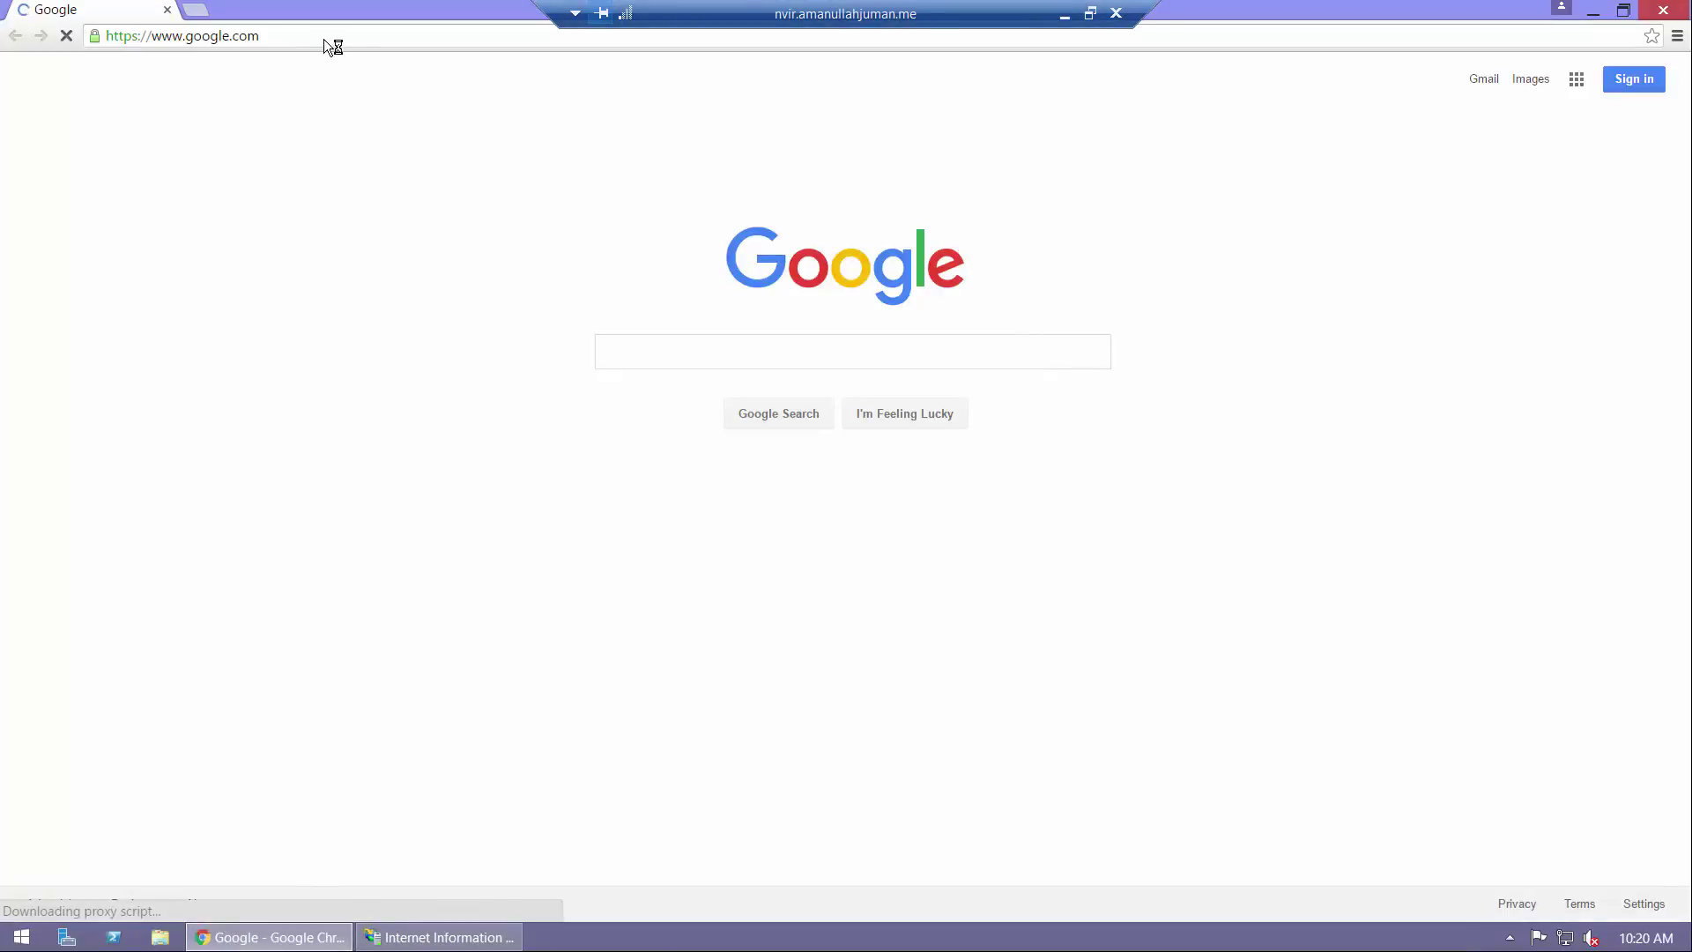
click(325, 36)
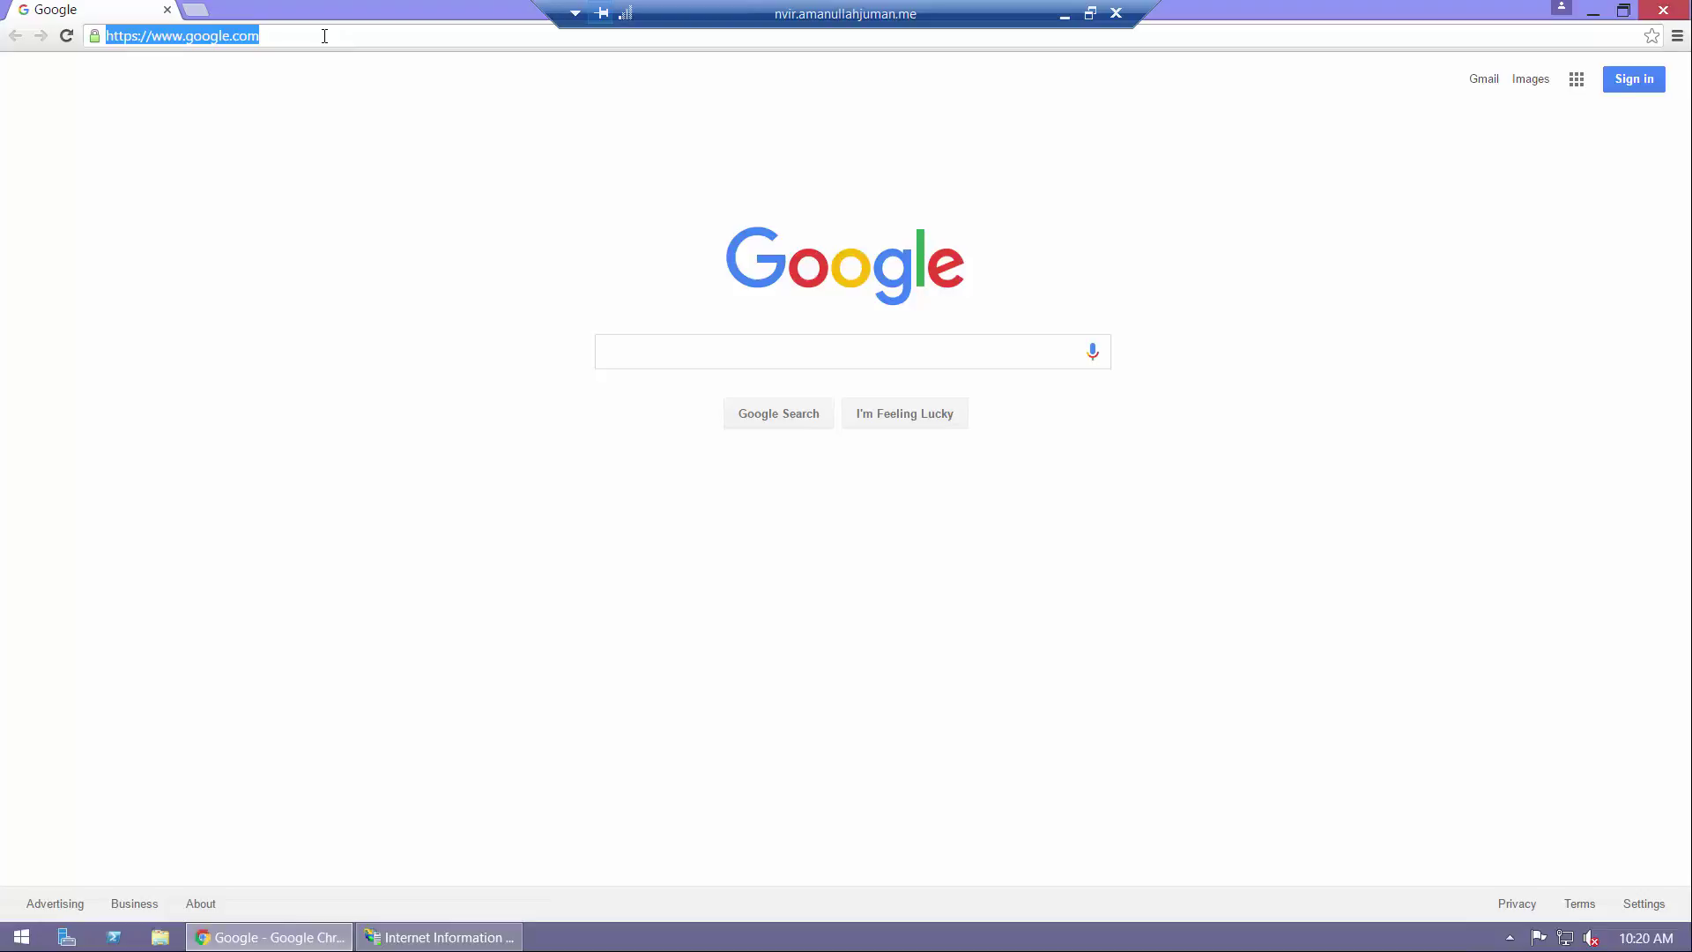
Open mysql.ajvpn.xyz and log into phpMyAdmin with the database username and password, declining password saving.
text(mysql.)
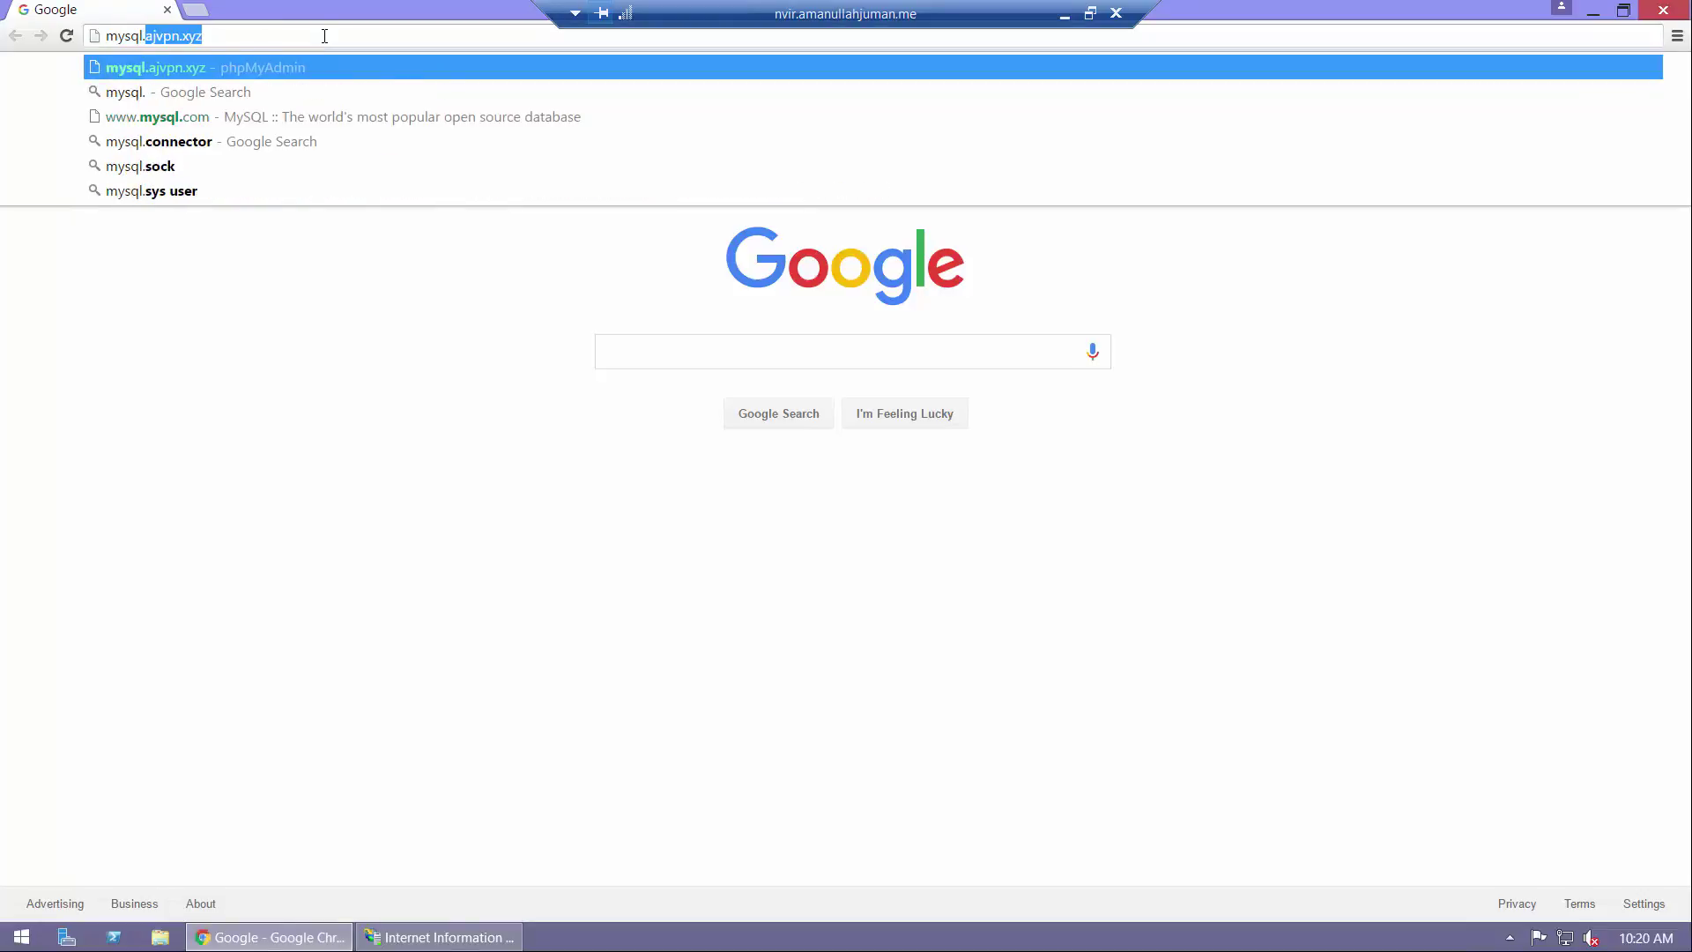
text(a)
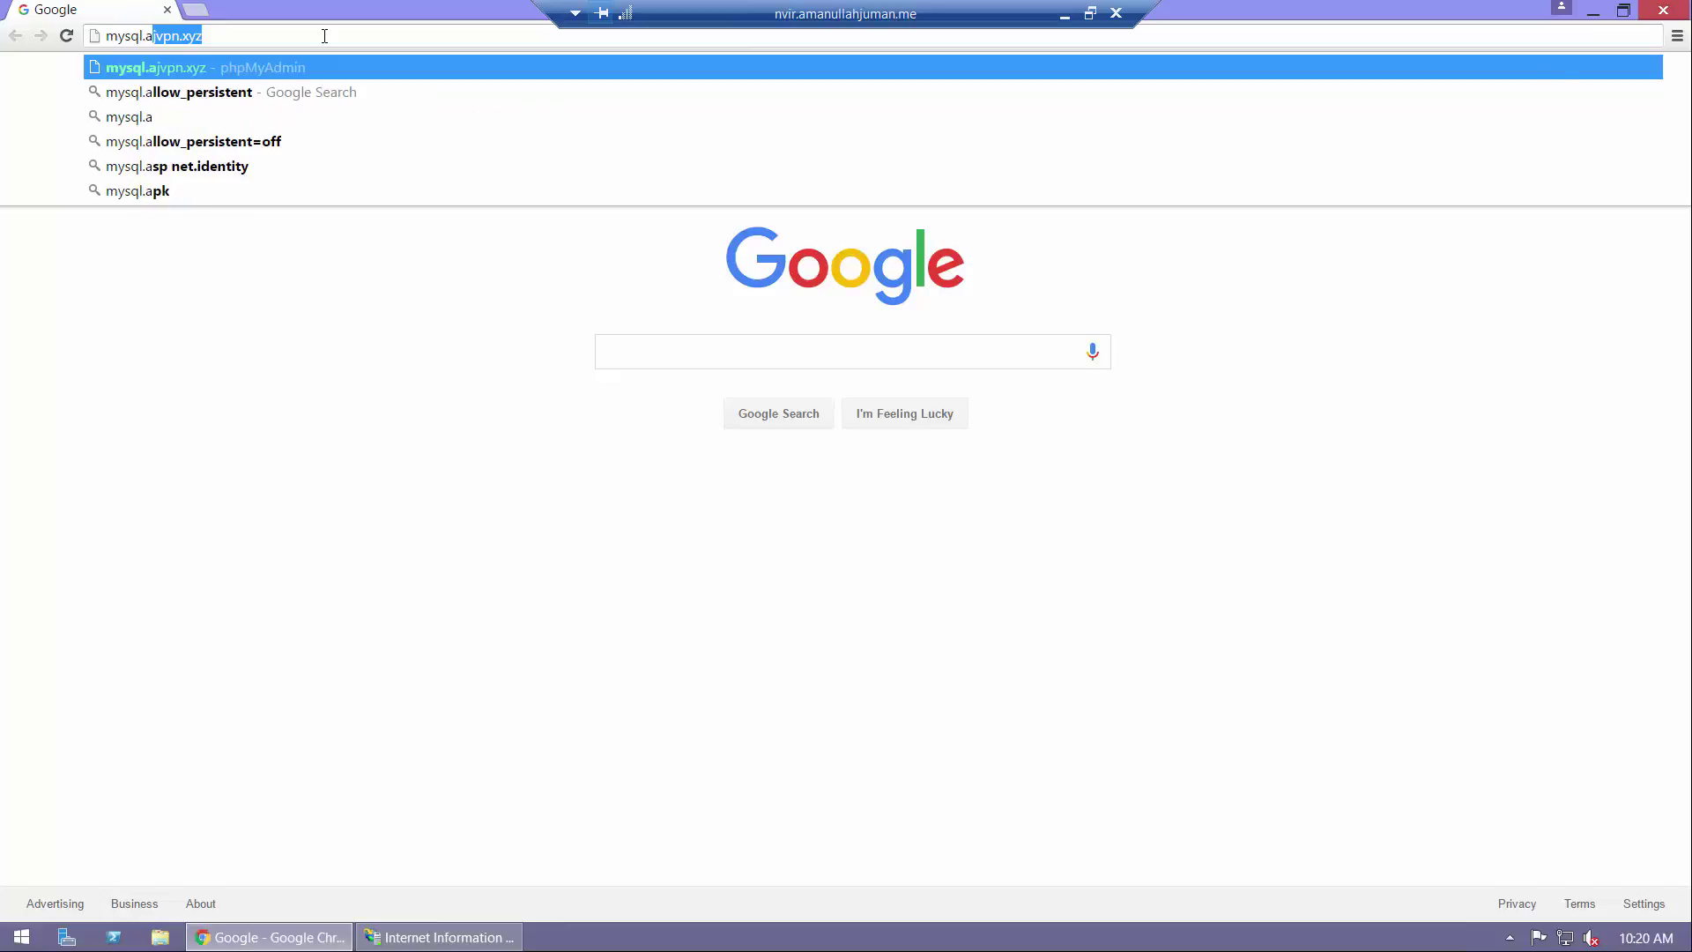
key(Return)
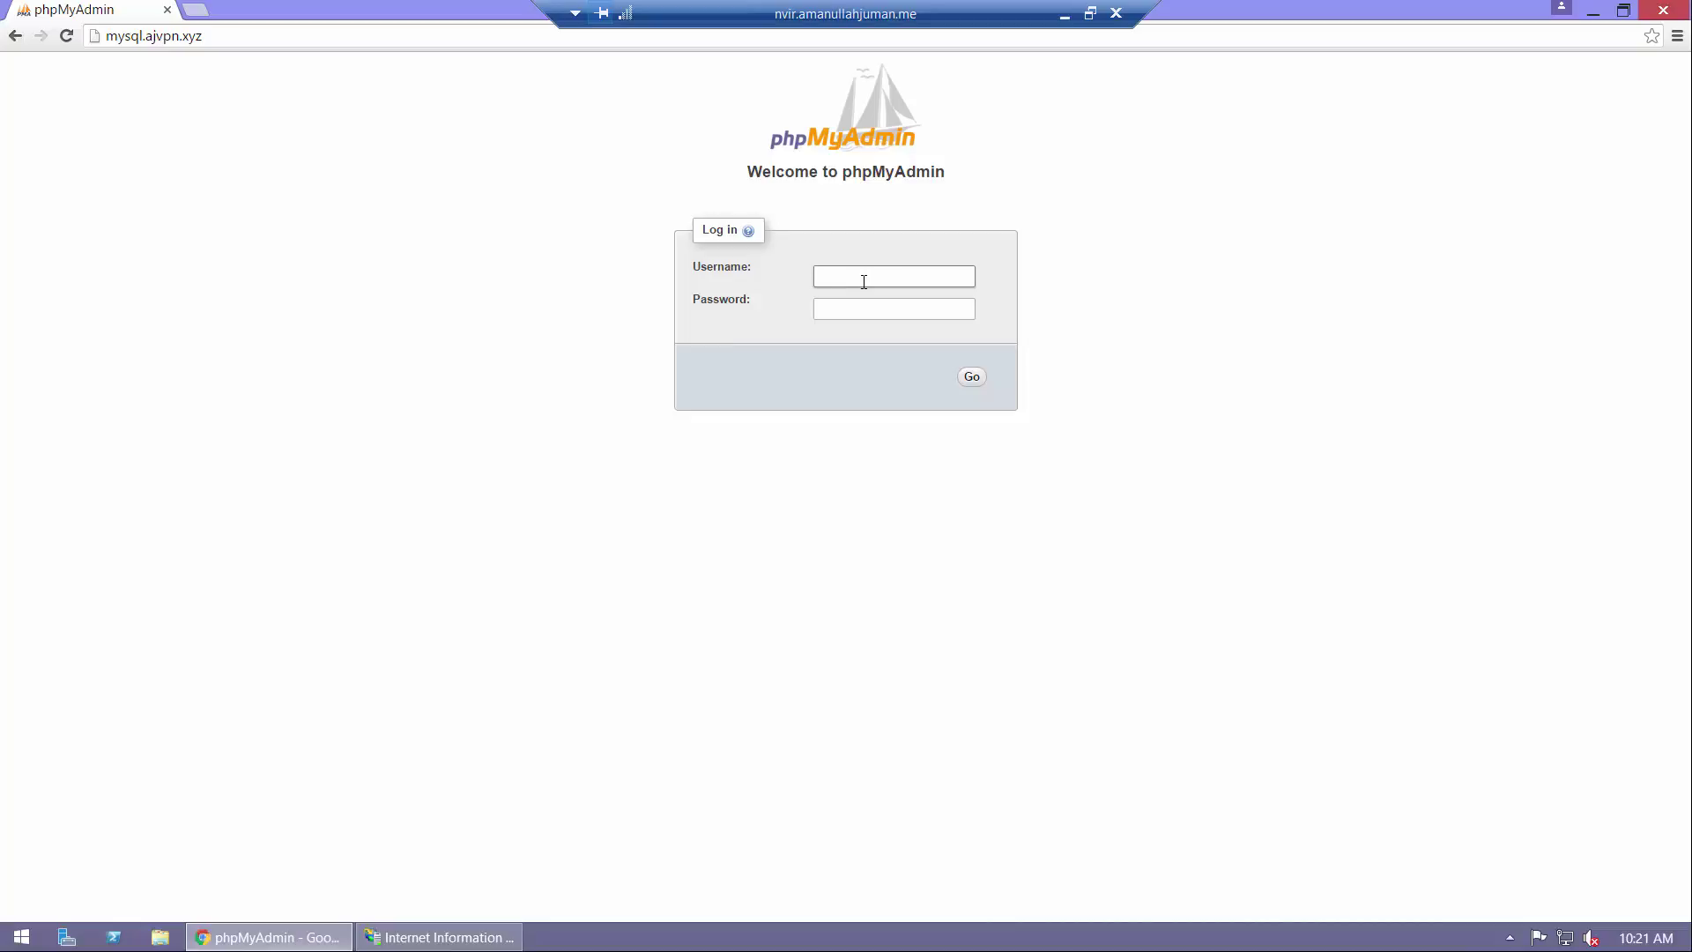
text(ajvpn)
key(Tab)
text(***********)
key(Return)
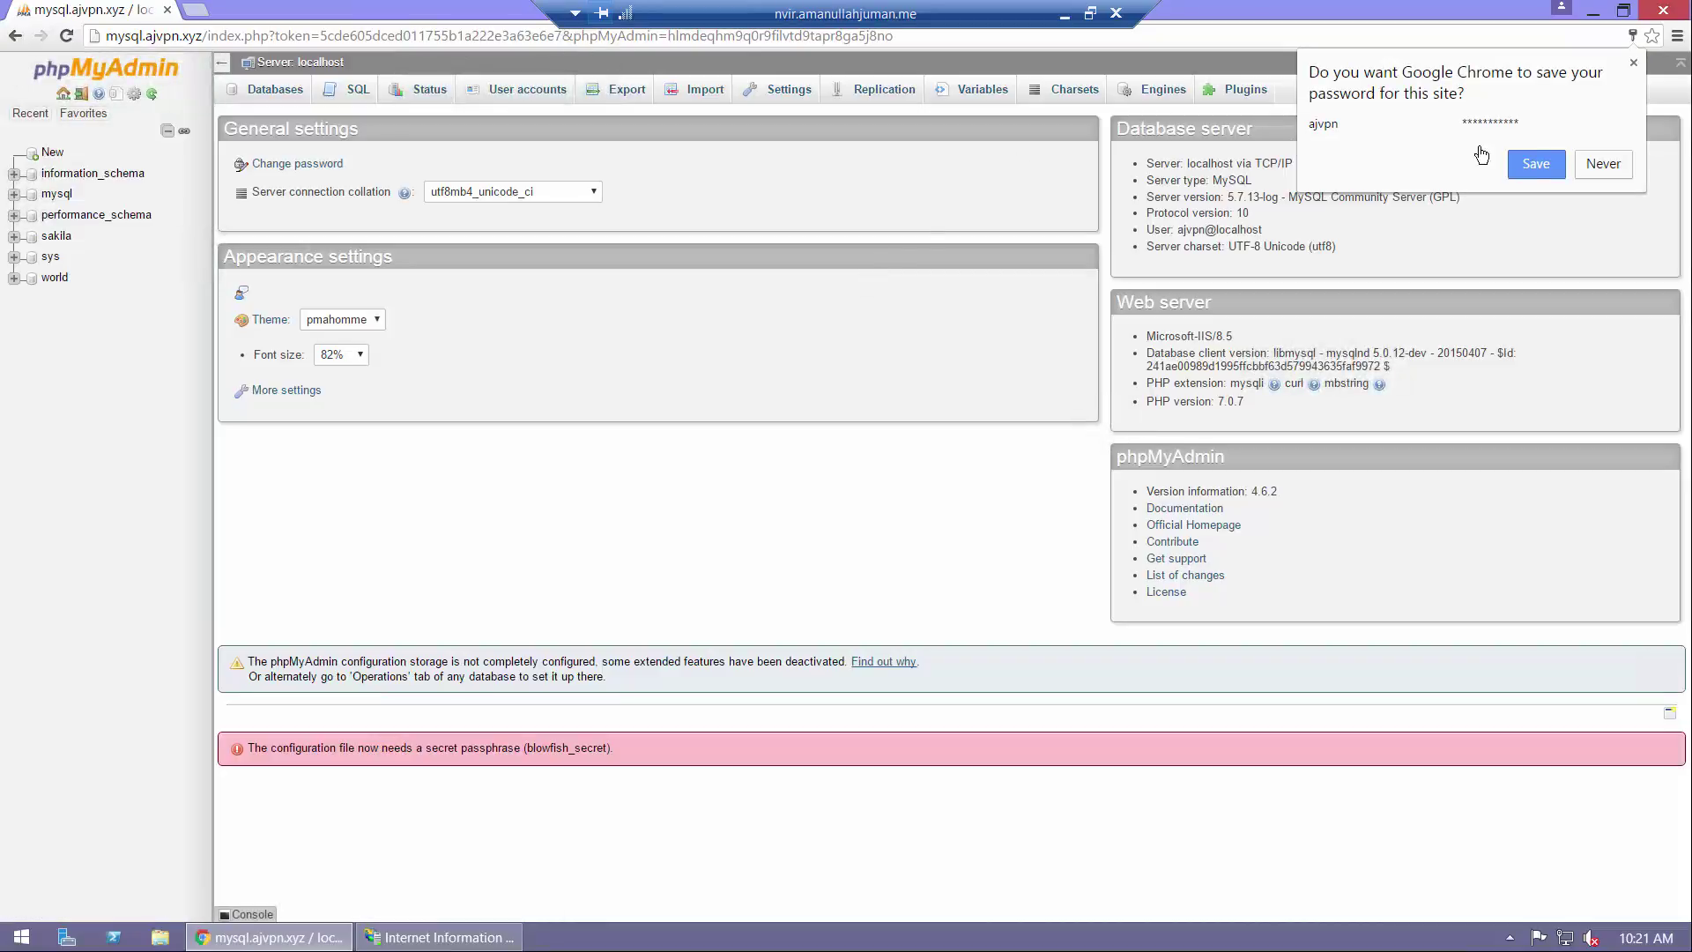
click(1601, 165)
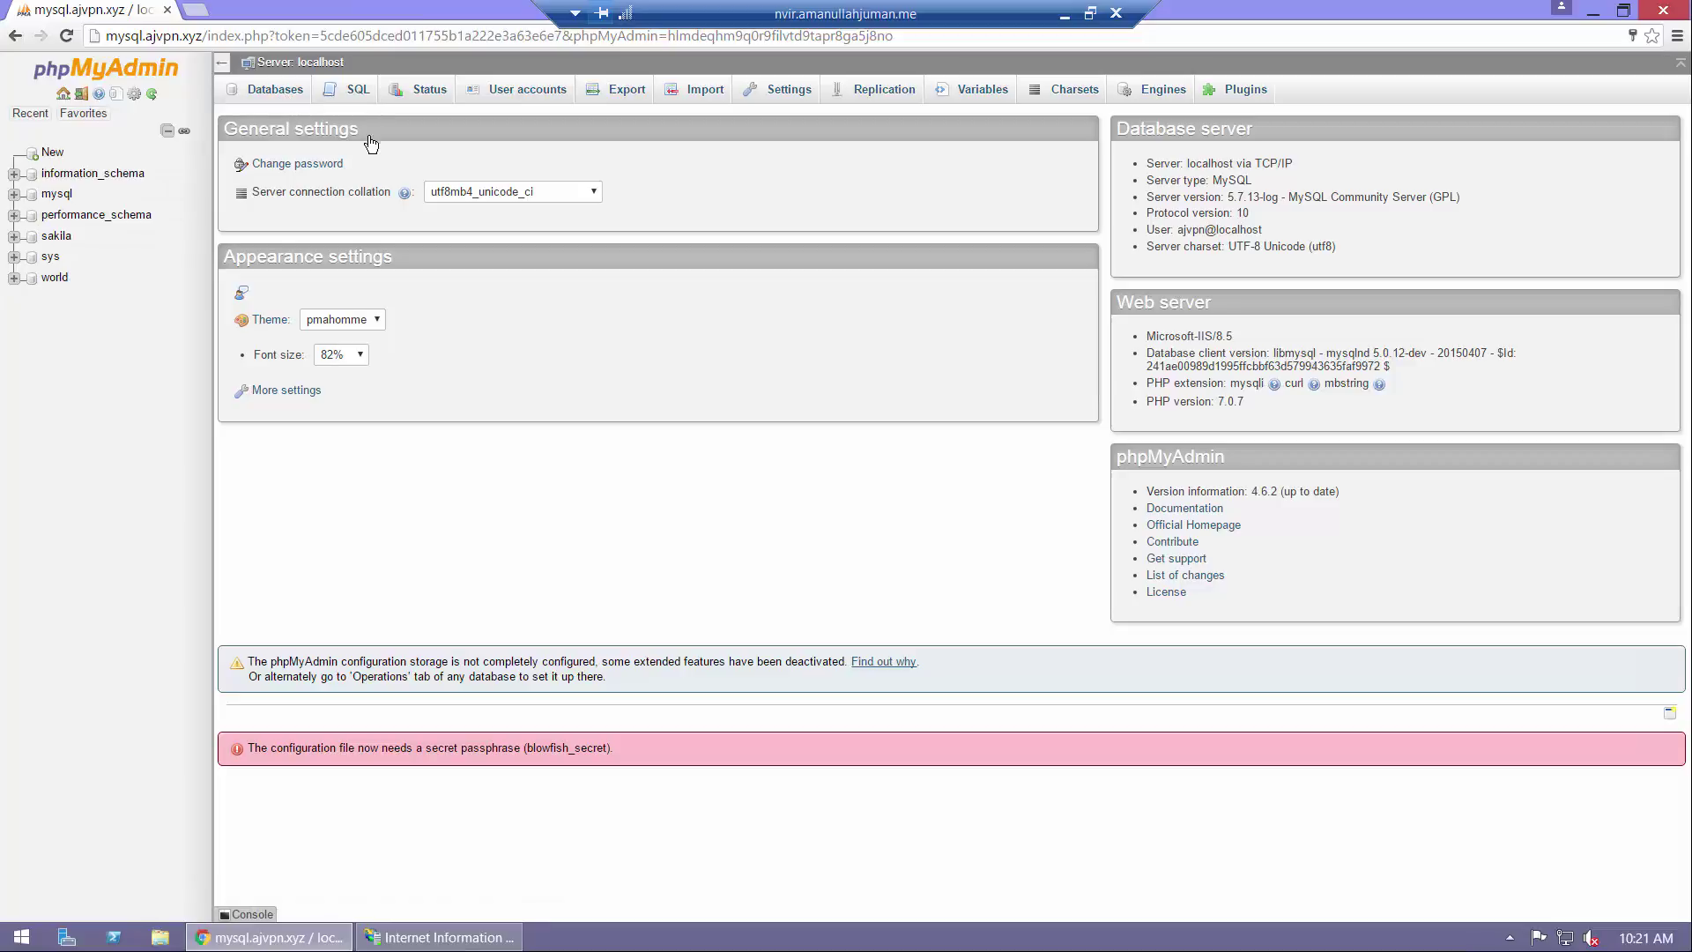
Create a database named ajvpndb on phpMyAdmin's Databases tab, then open a new tab.
click(278, 95)
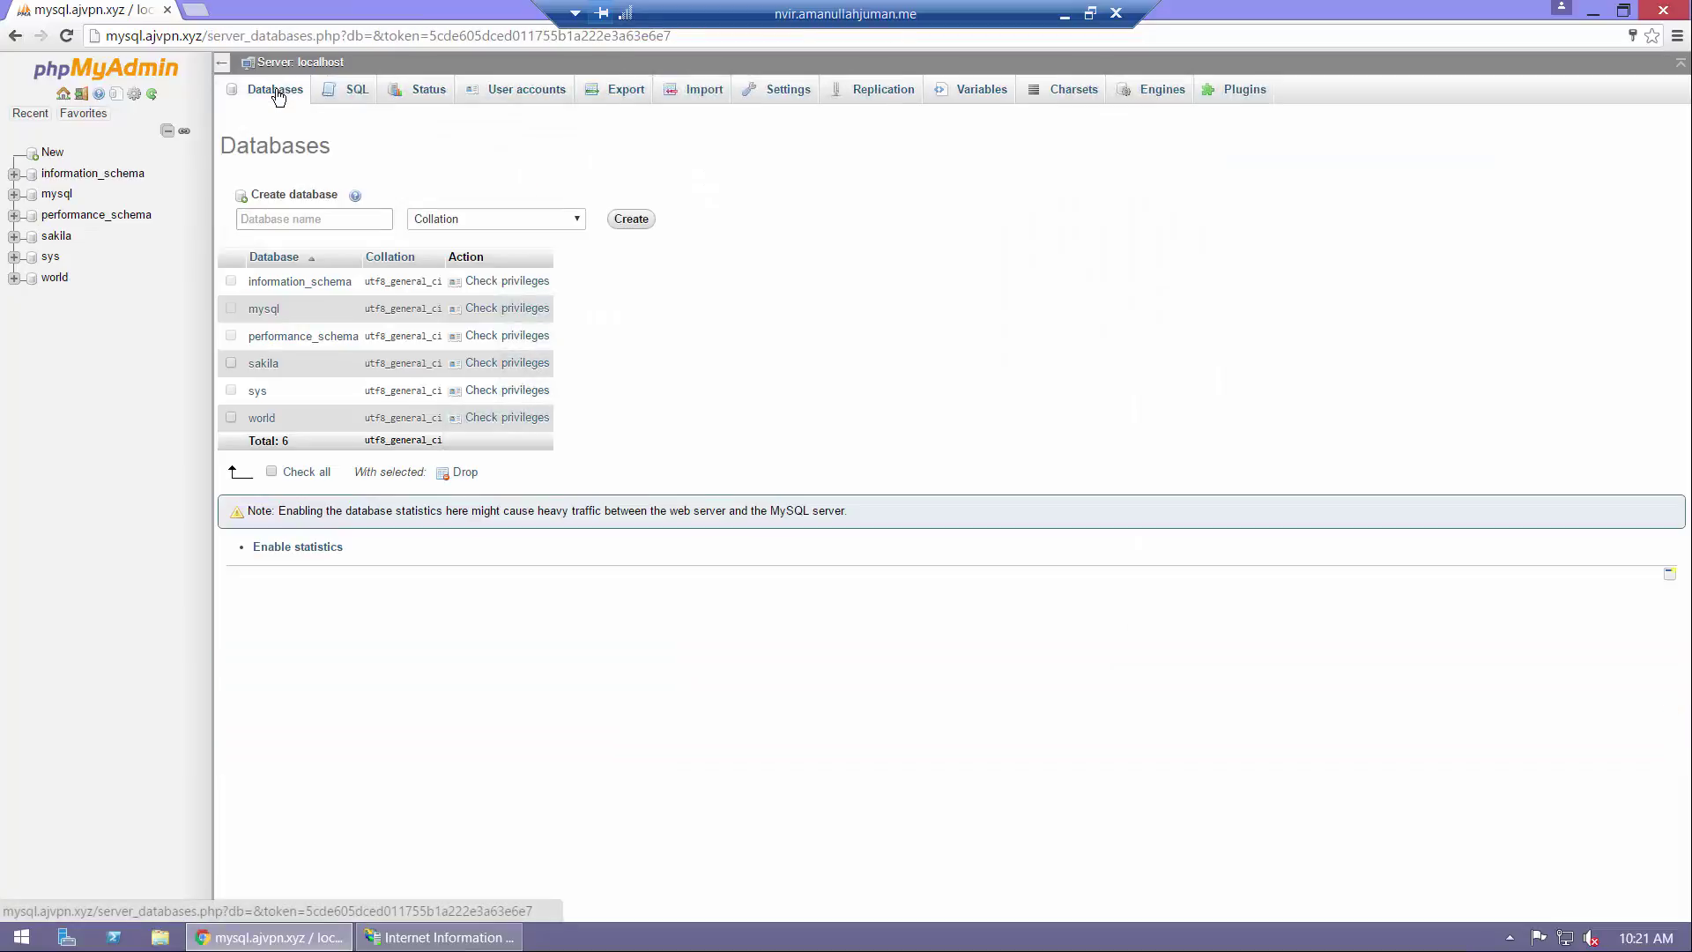
click(305, 219)
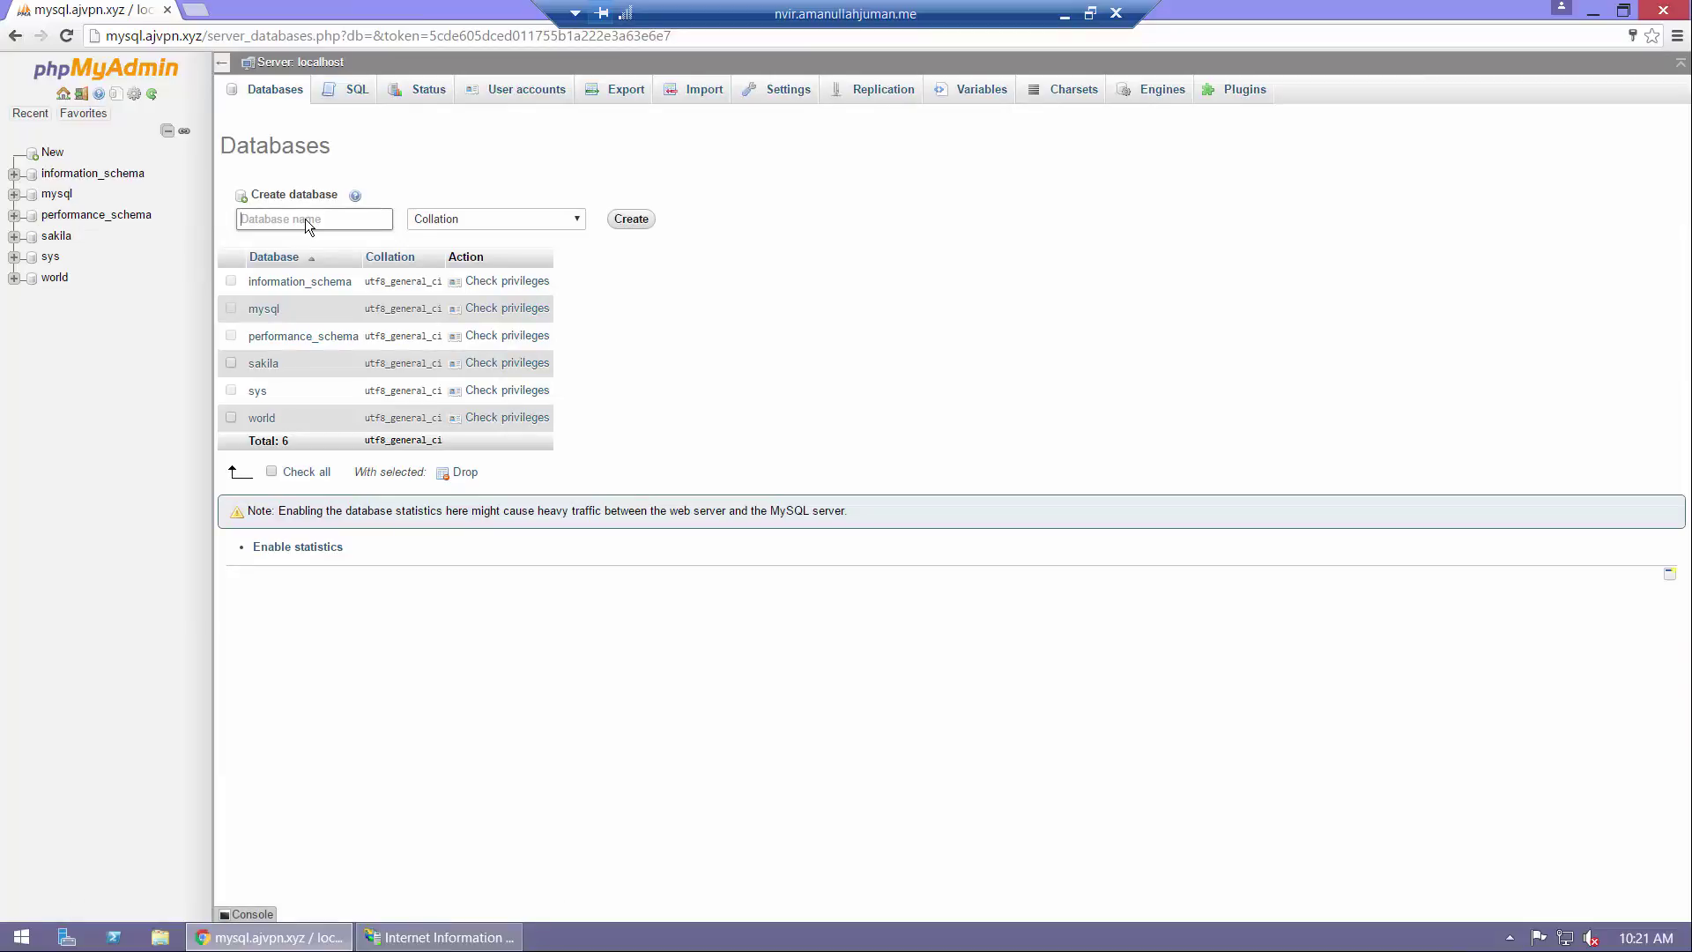
text(ajvpndb)
click(644, 220)
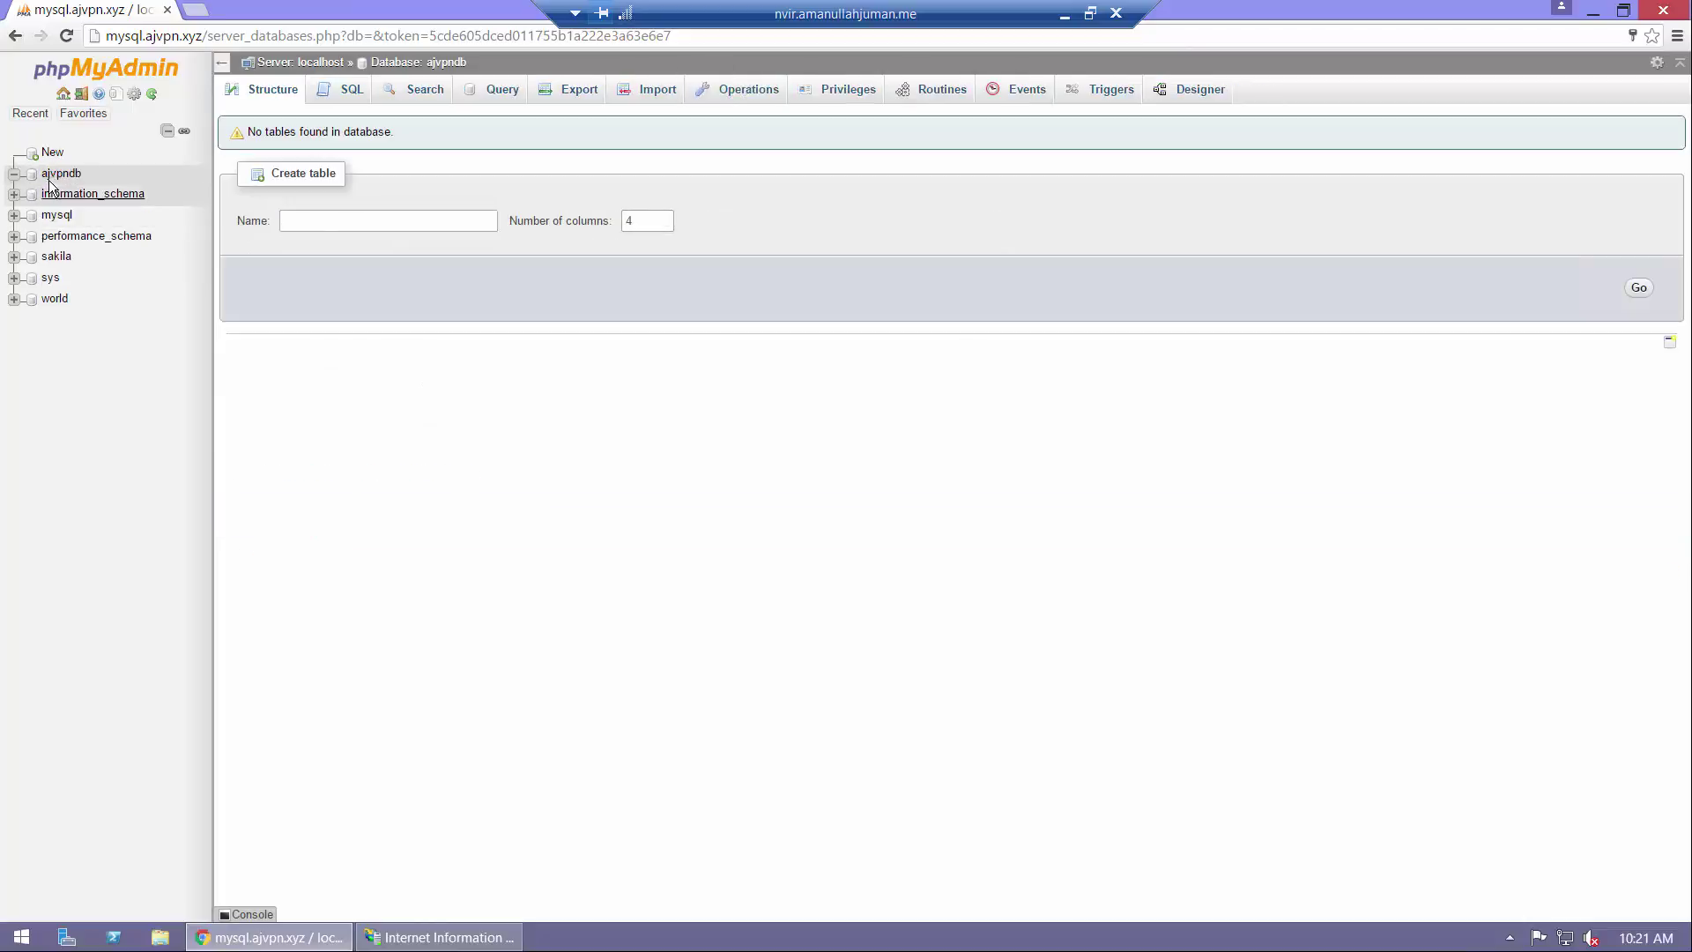
click(196, 10)
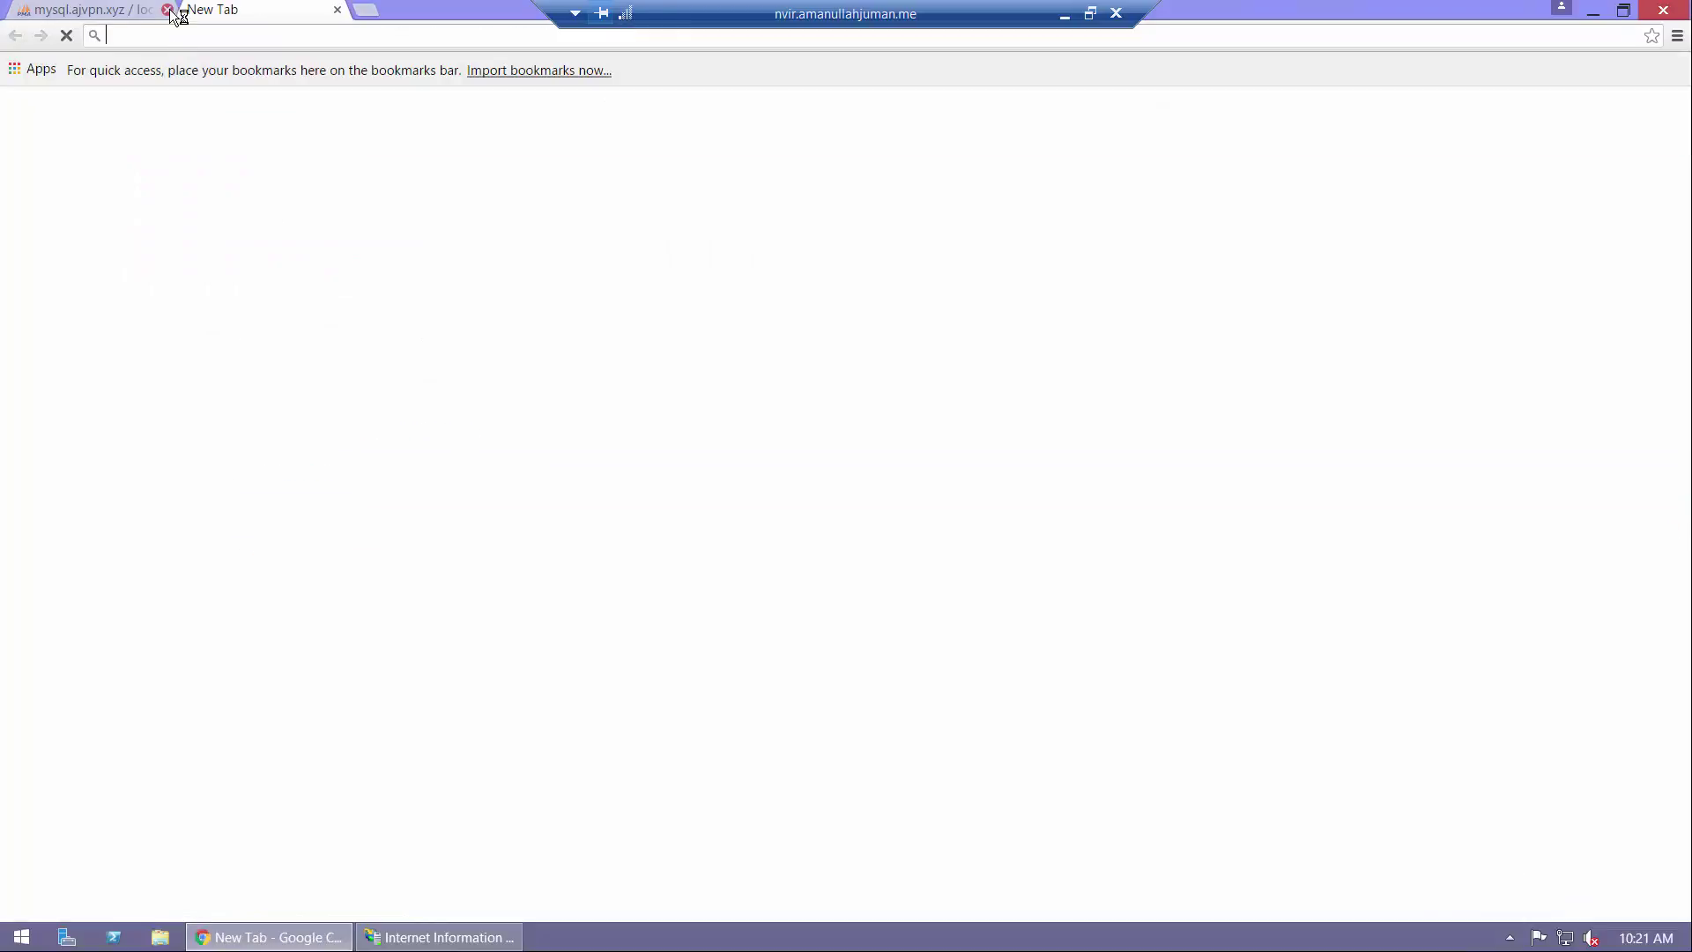
Close the phpMyAdmin tab, load ajvpn.xyz, keep English (United States), and proceed to the database step.
click(166, 9)
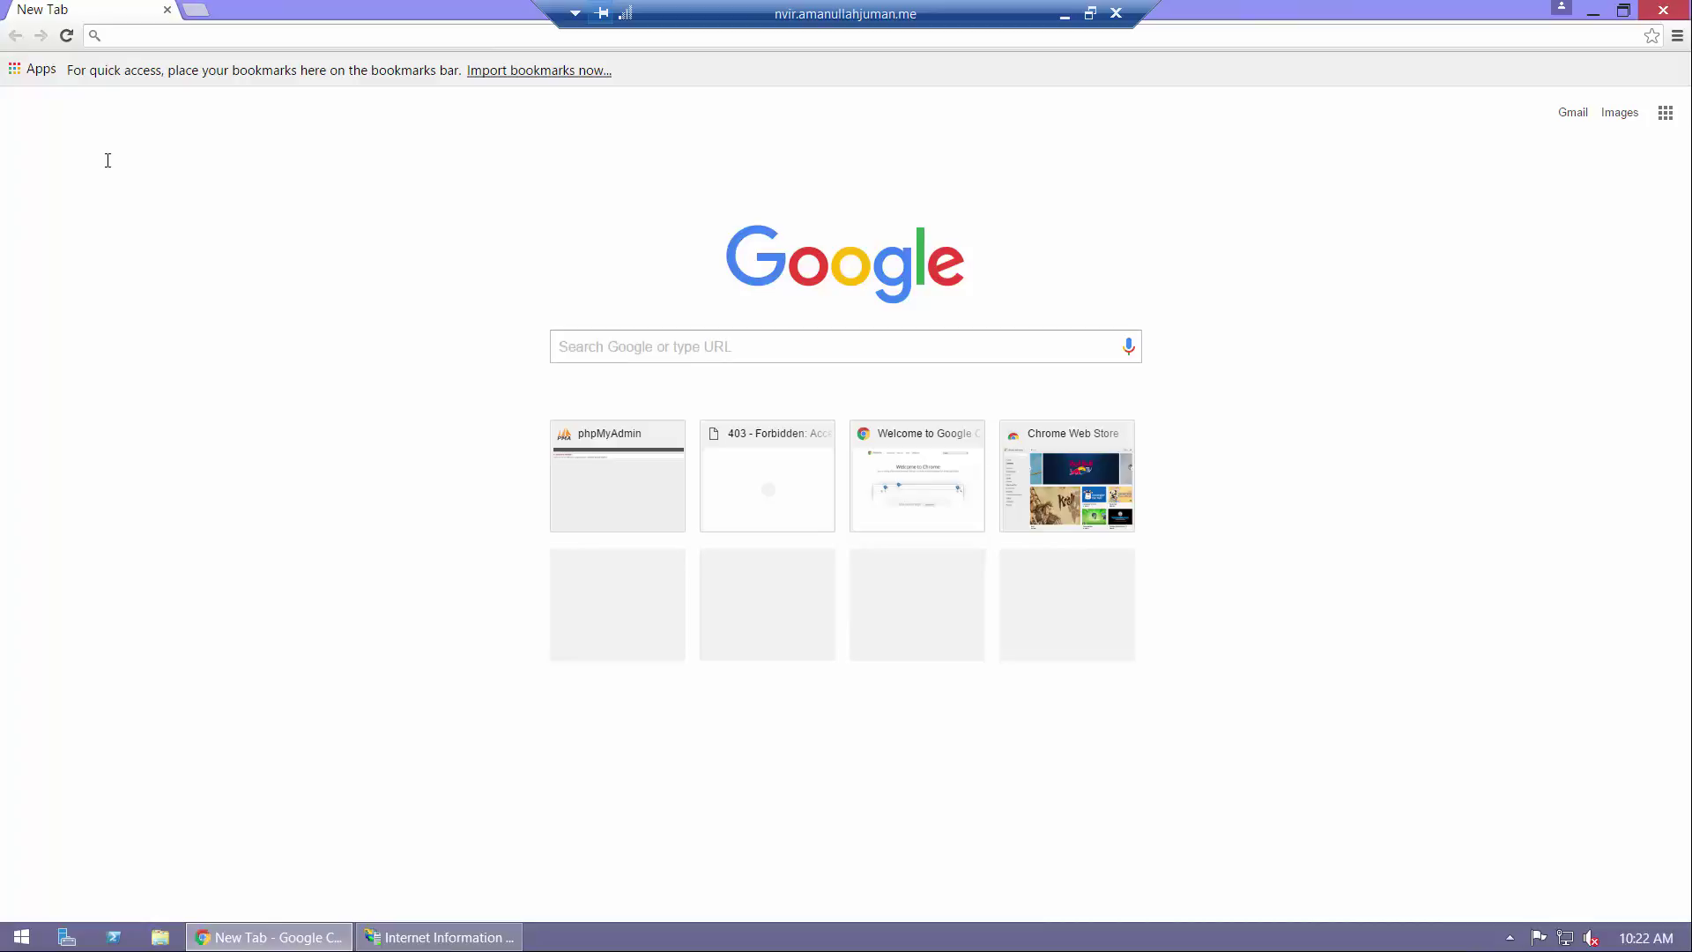
text(ajvpn.)
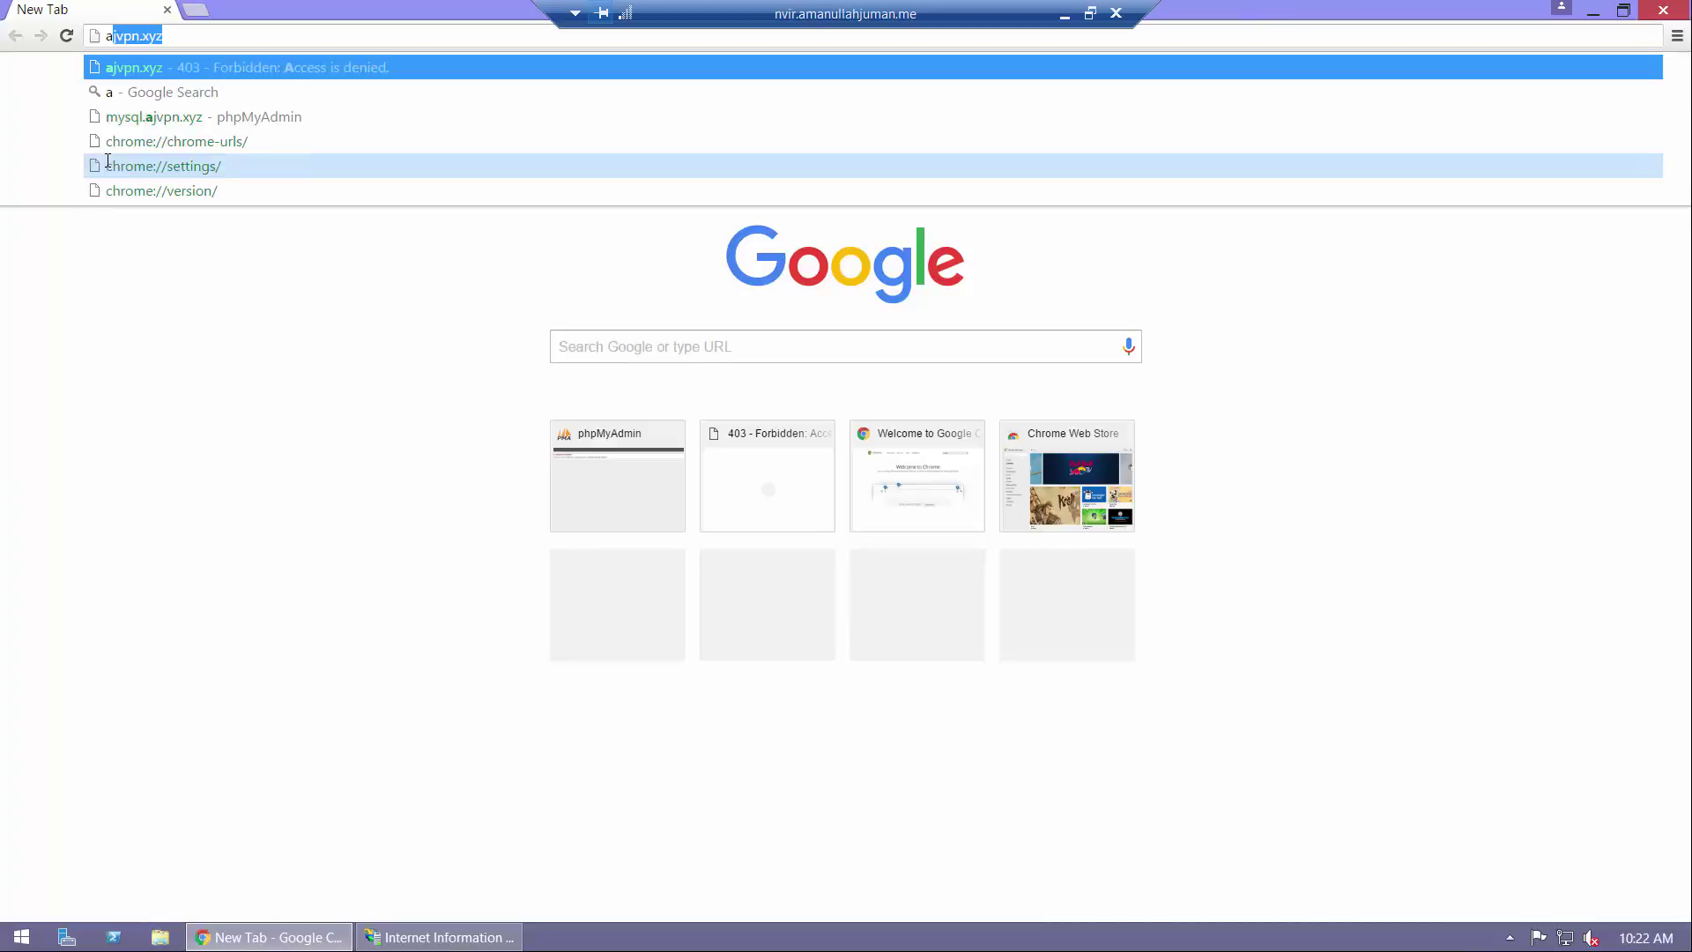
text(xyz)
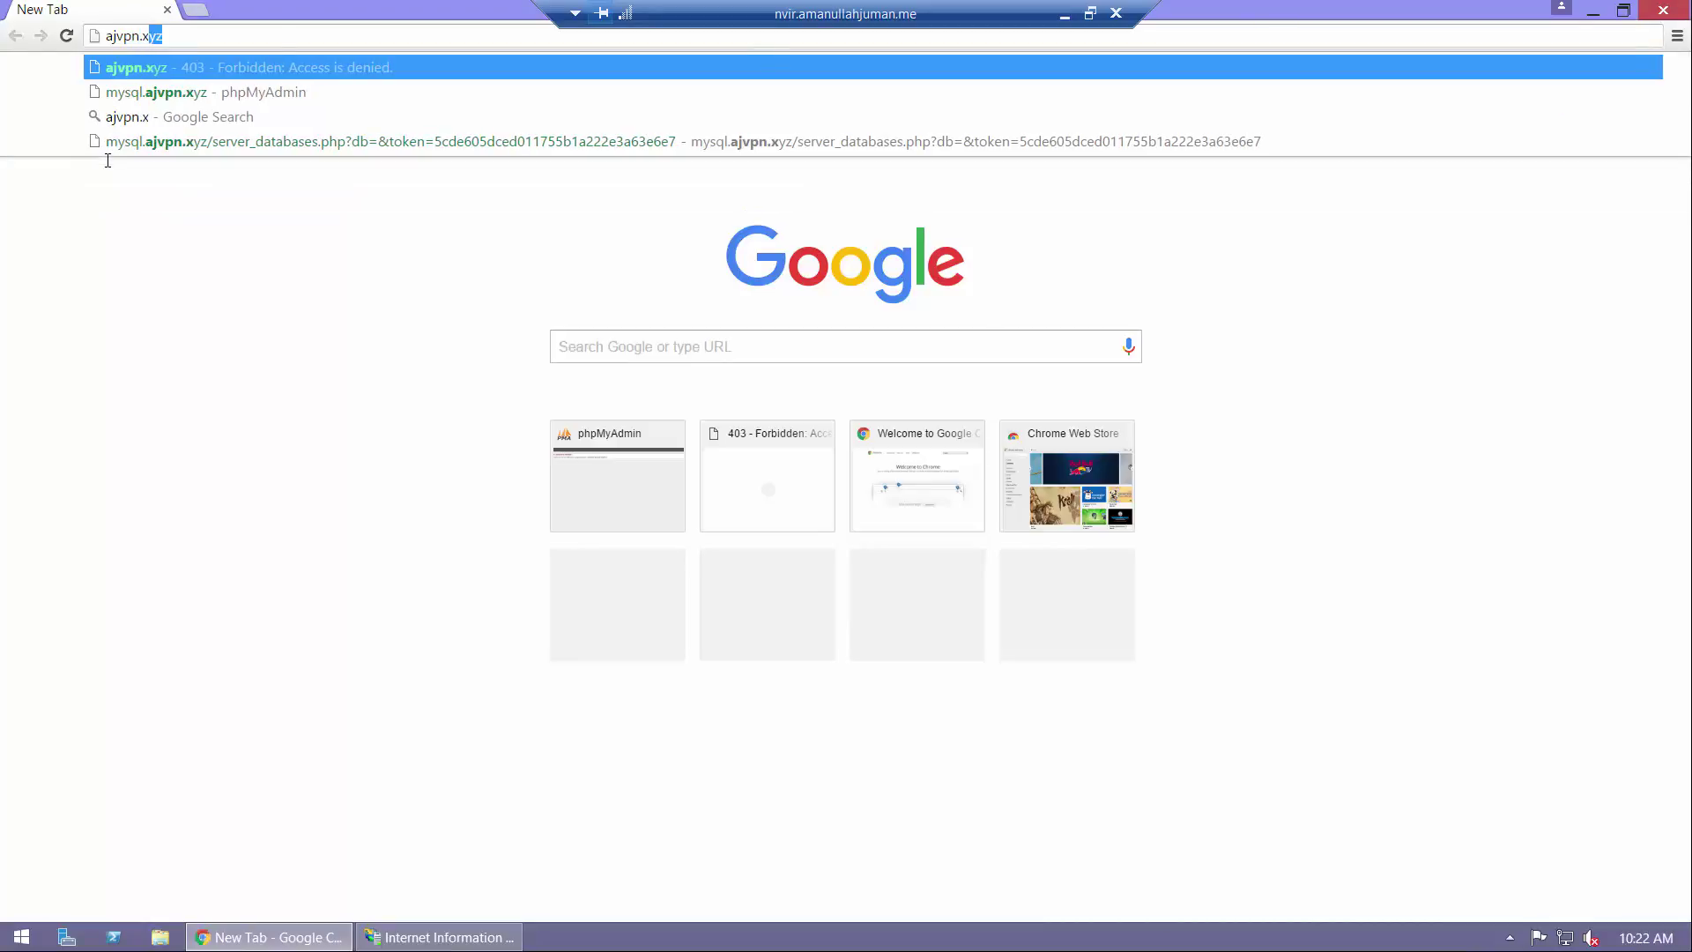
key(Return)
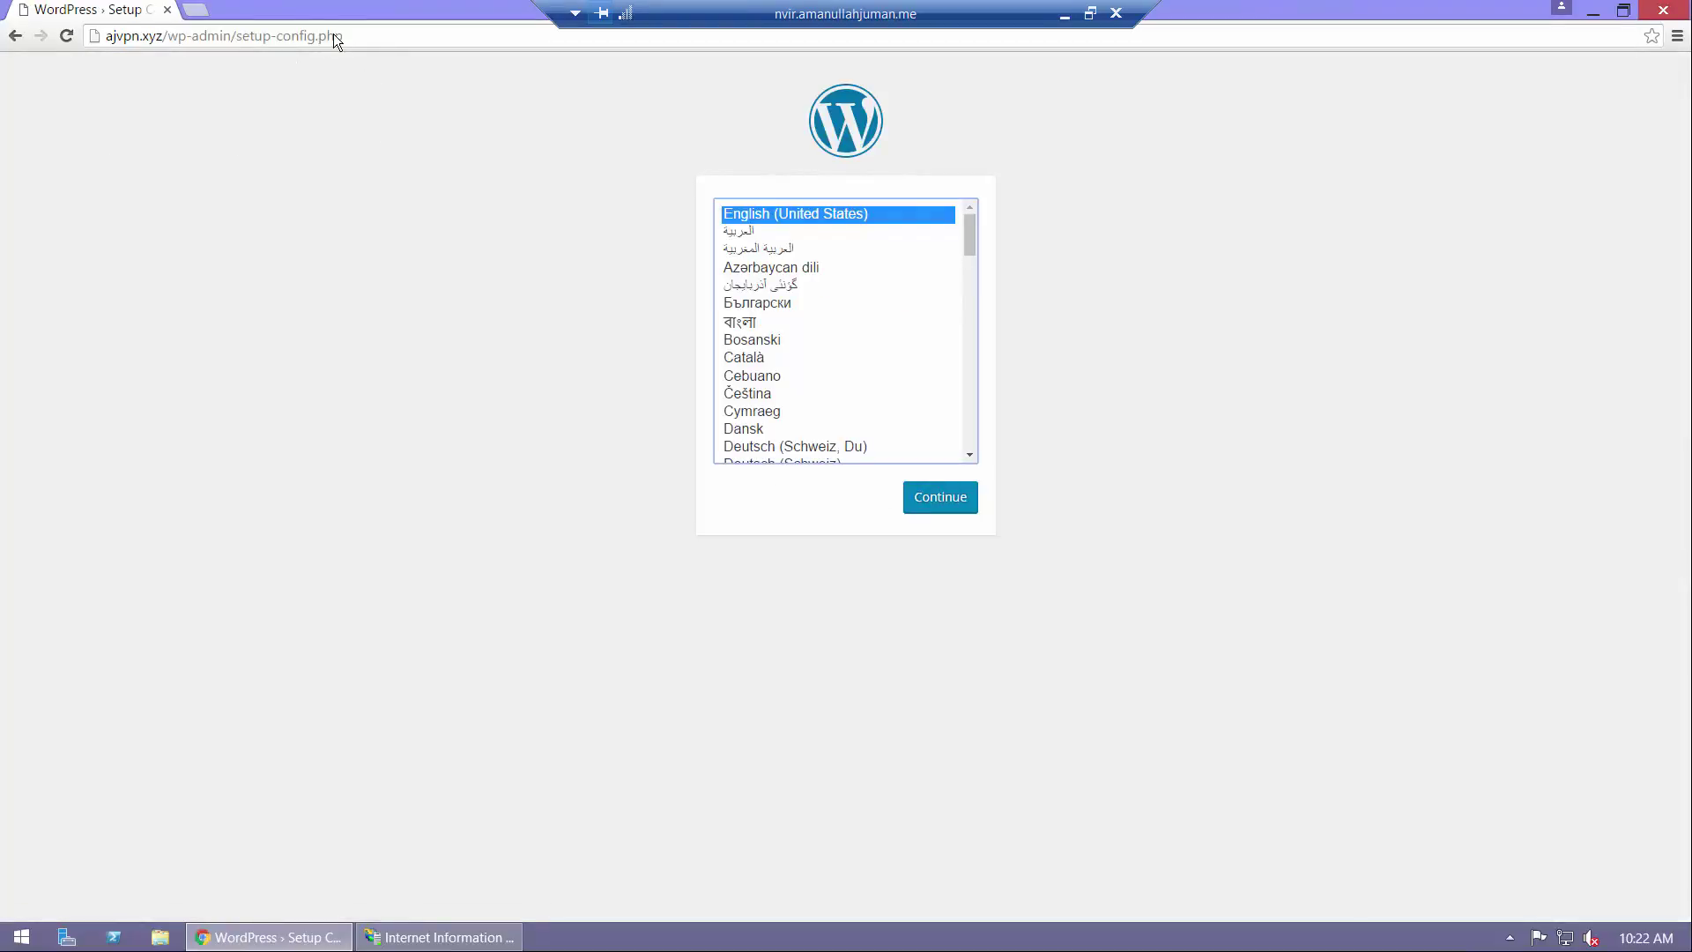
click(941, 499)
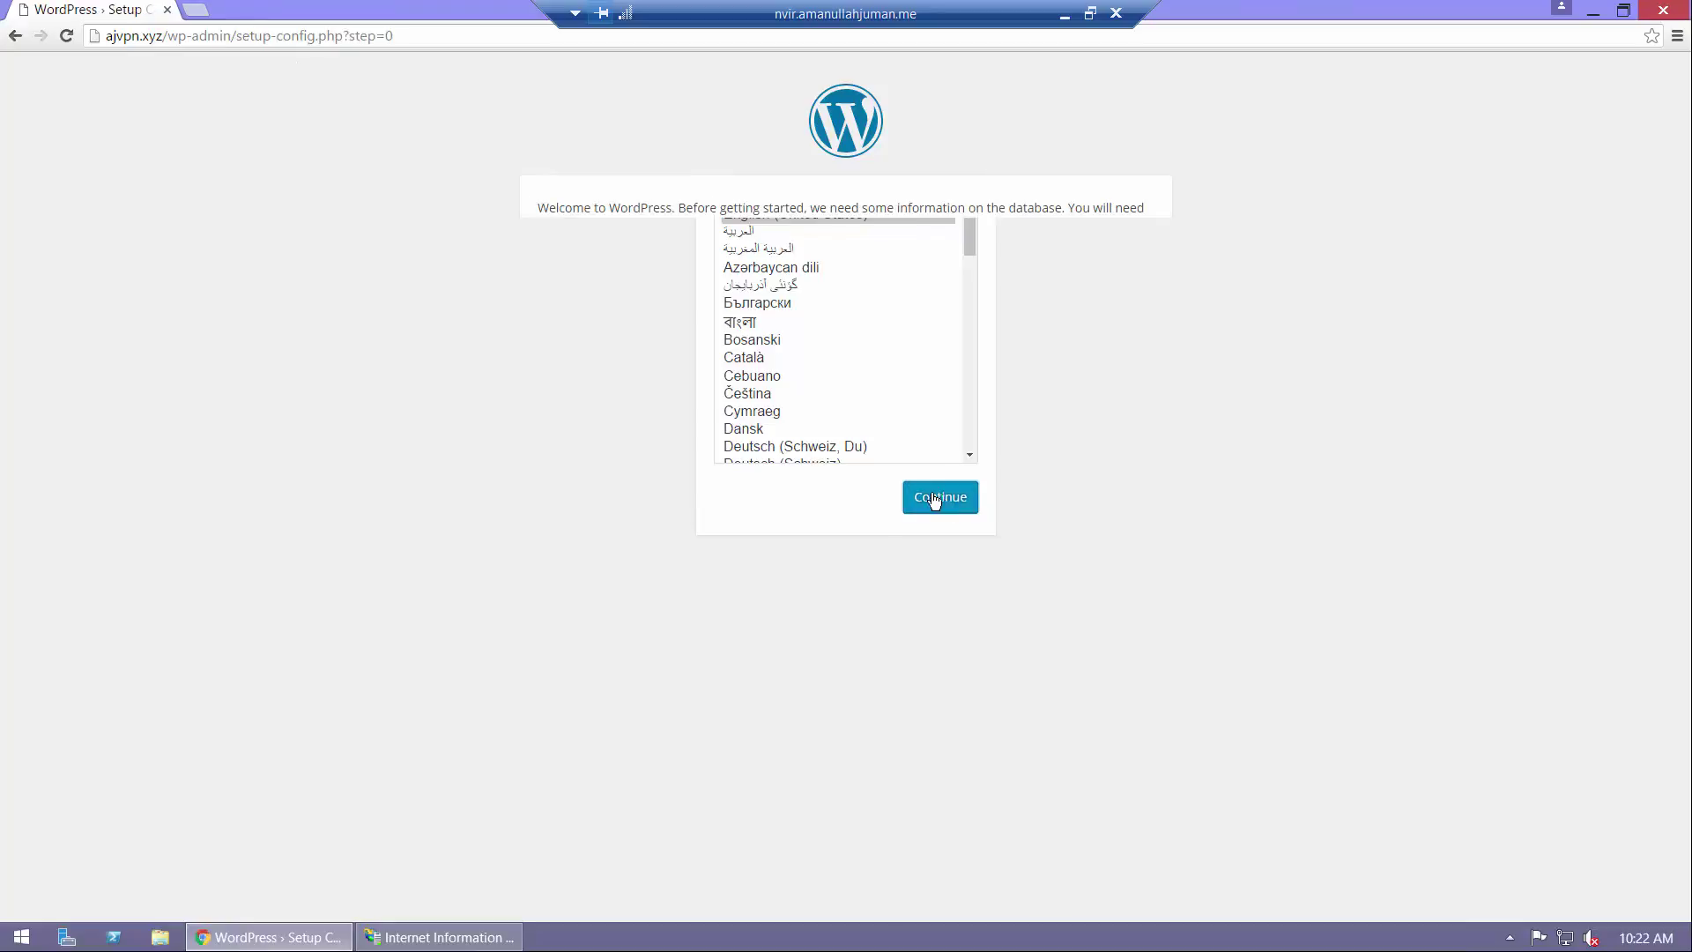
click(580, 539)
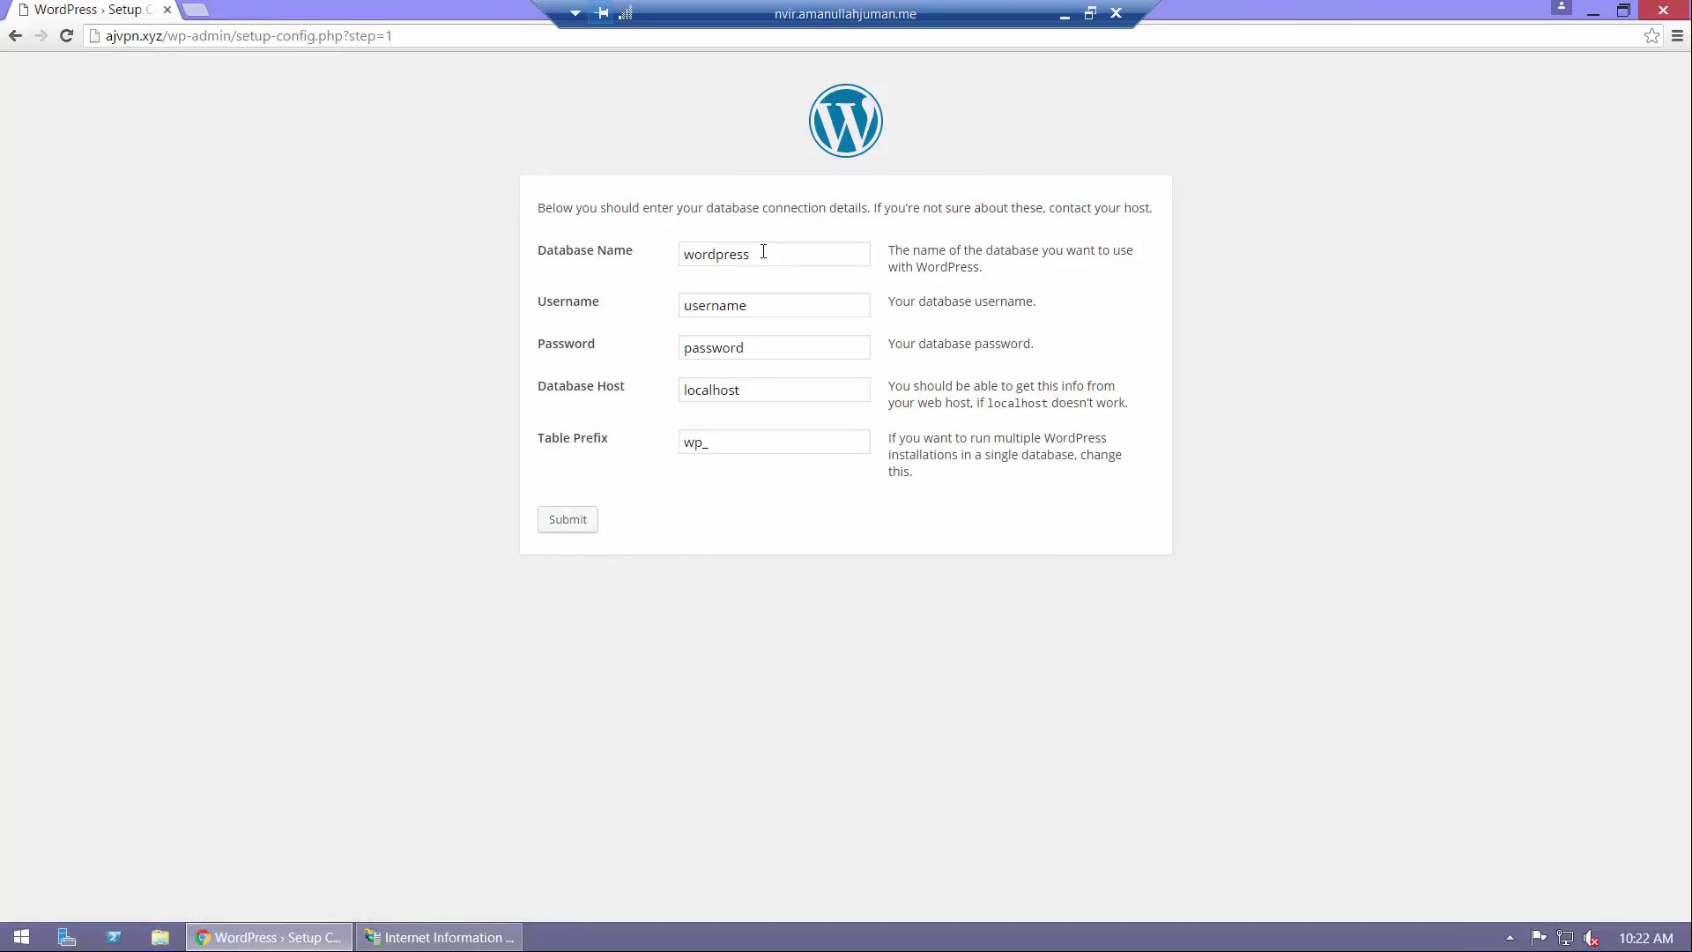
Fill in database name ajvpndb, the database username, and table prefix ajvpn_.
drag(753, 251, 639, 249)
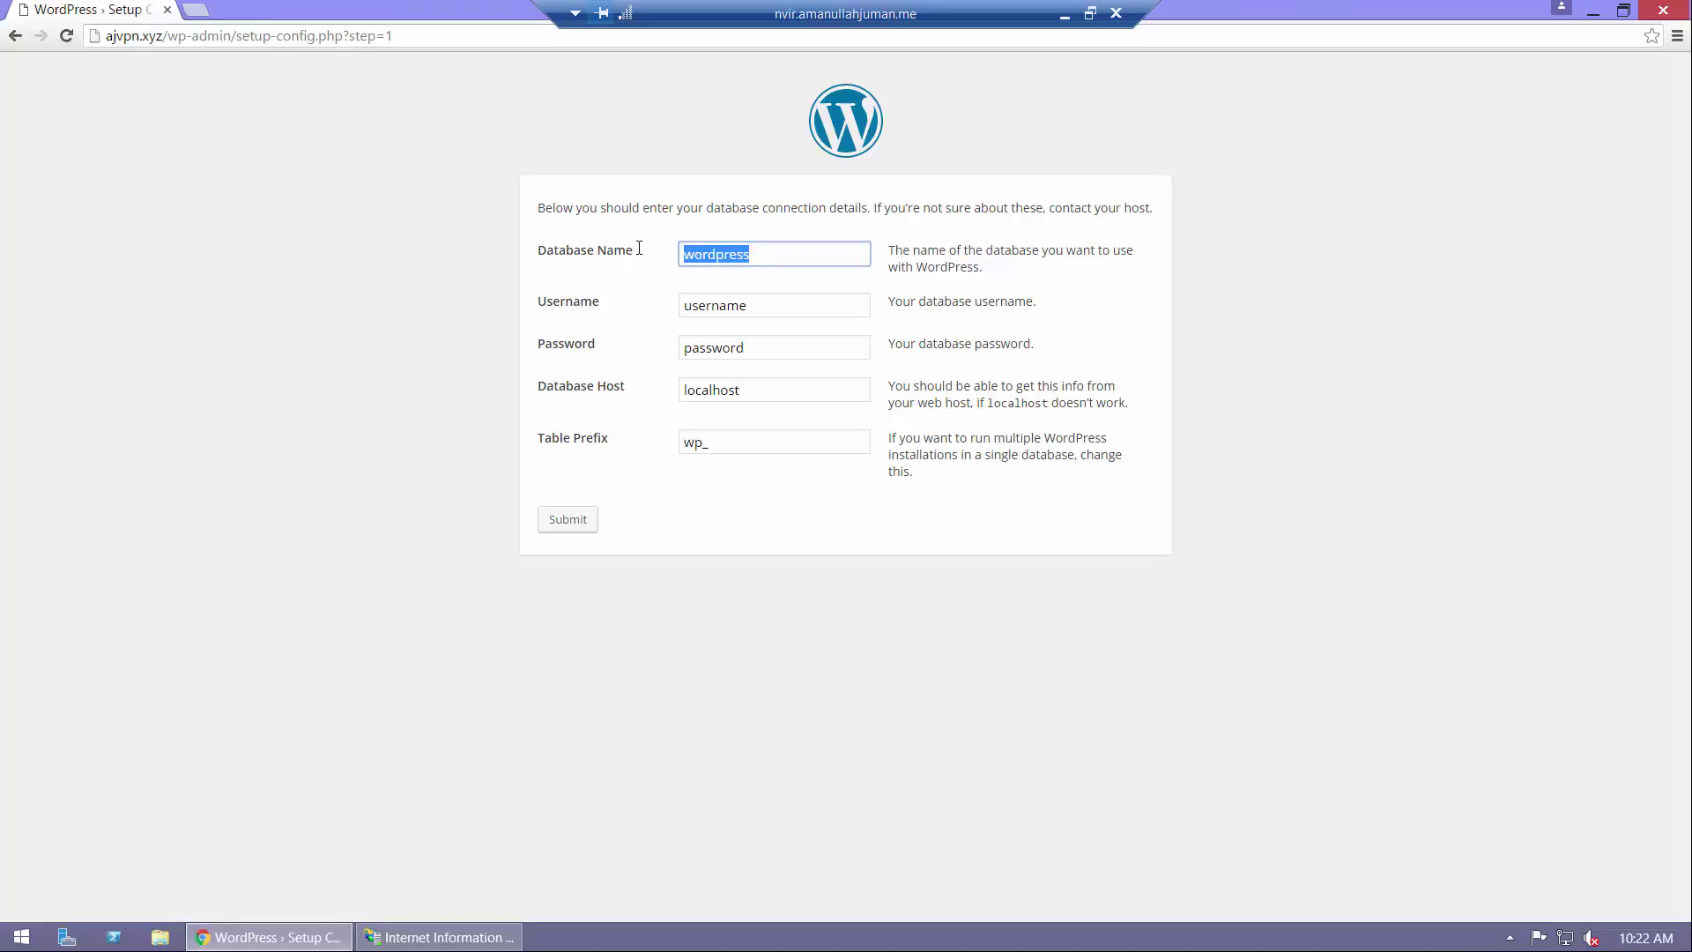
text(ajvpndb)
click(764, 313)
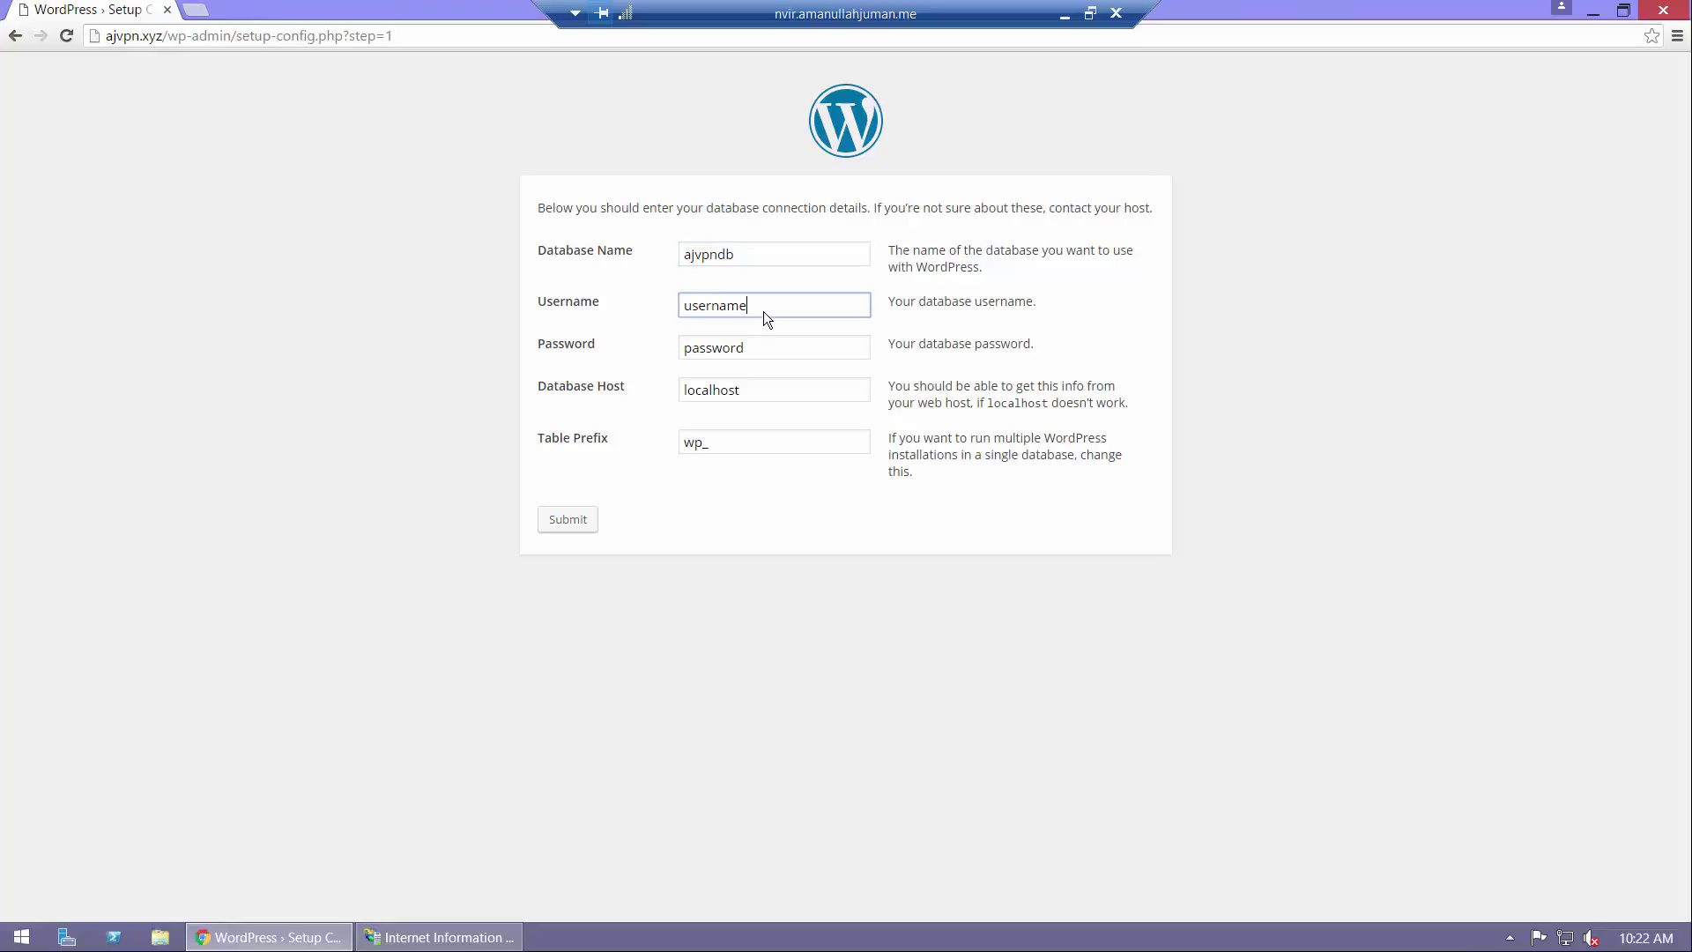
double_click(763, 310)
text(ajvpn)
click(768, 355)
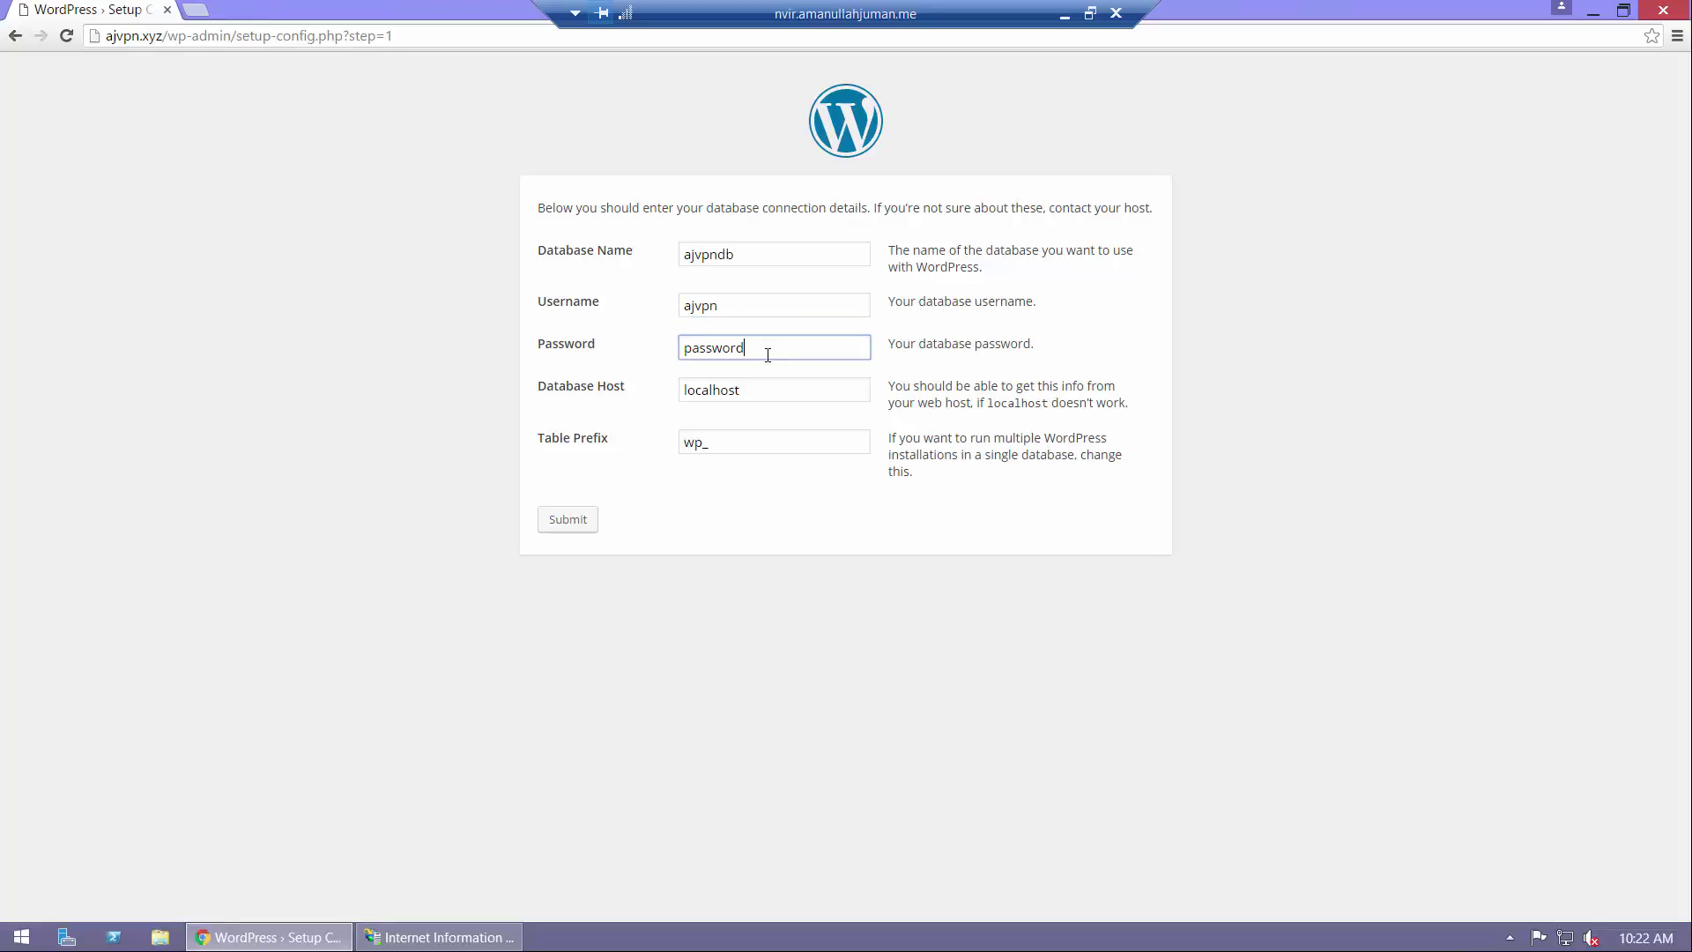
double_click(677, 358)
click(702, 447)
drag(703, 447, 674, 445)
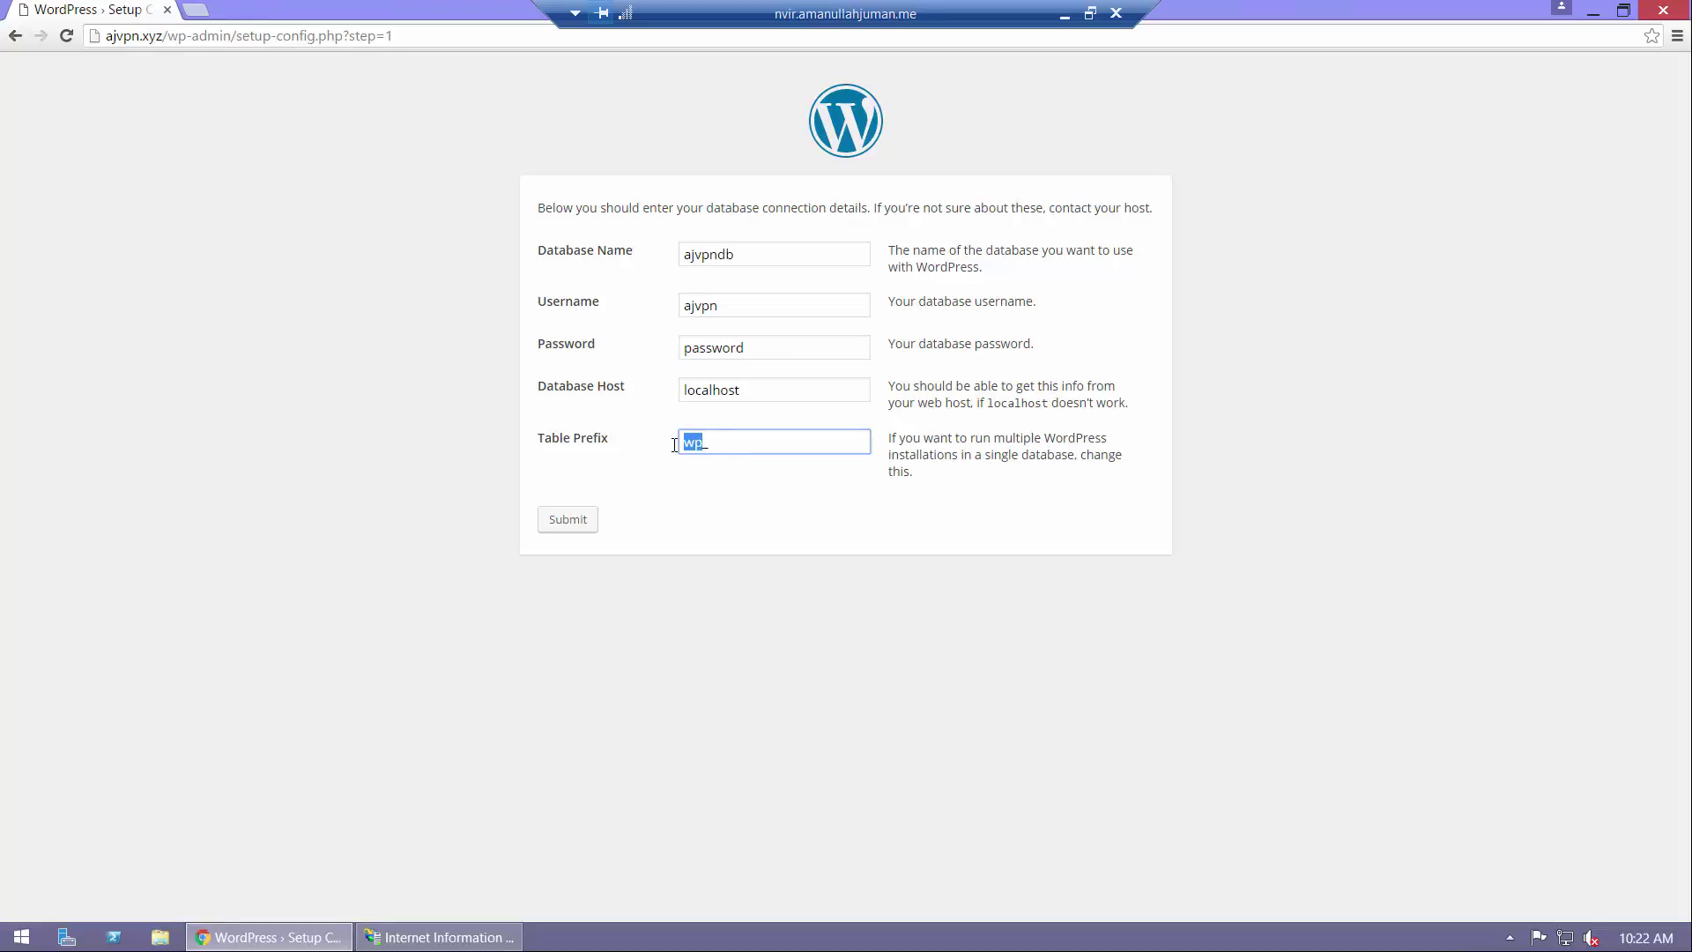
text(ajvpn)
Enter the database password, submit the connection details, and start the WordPress installation.
click(754, 350)
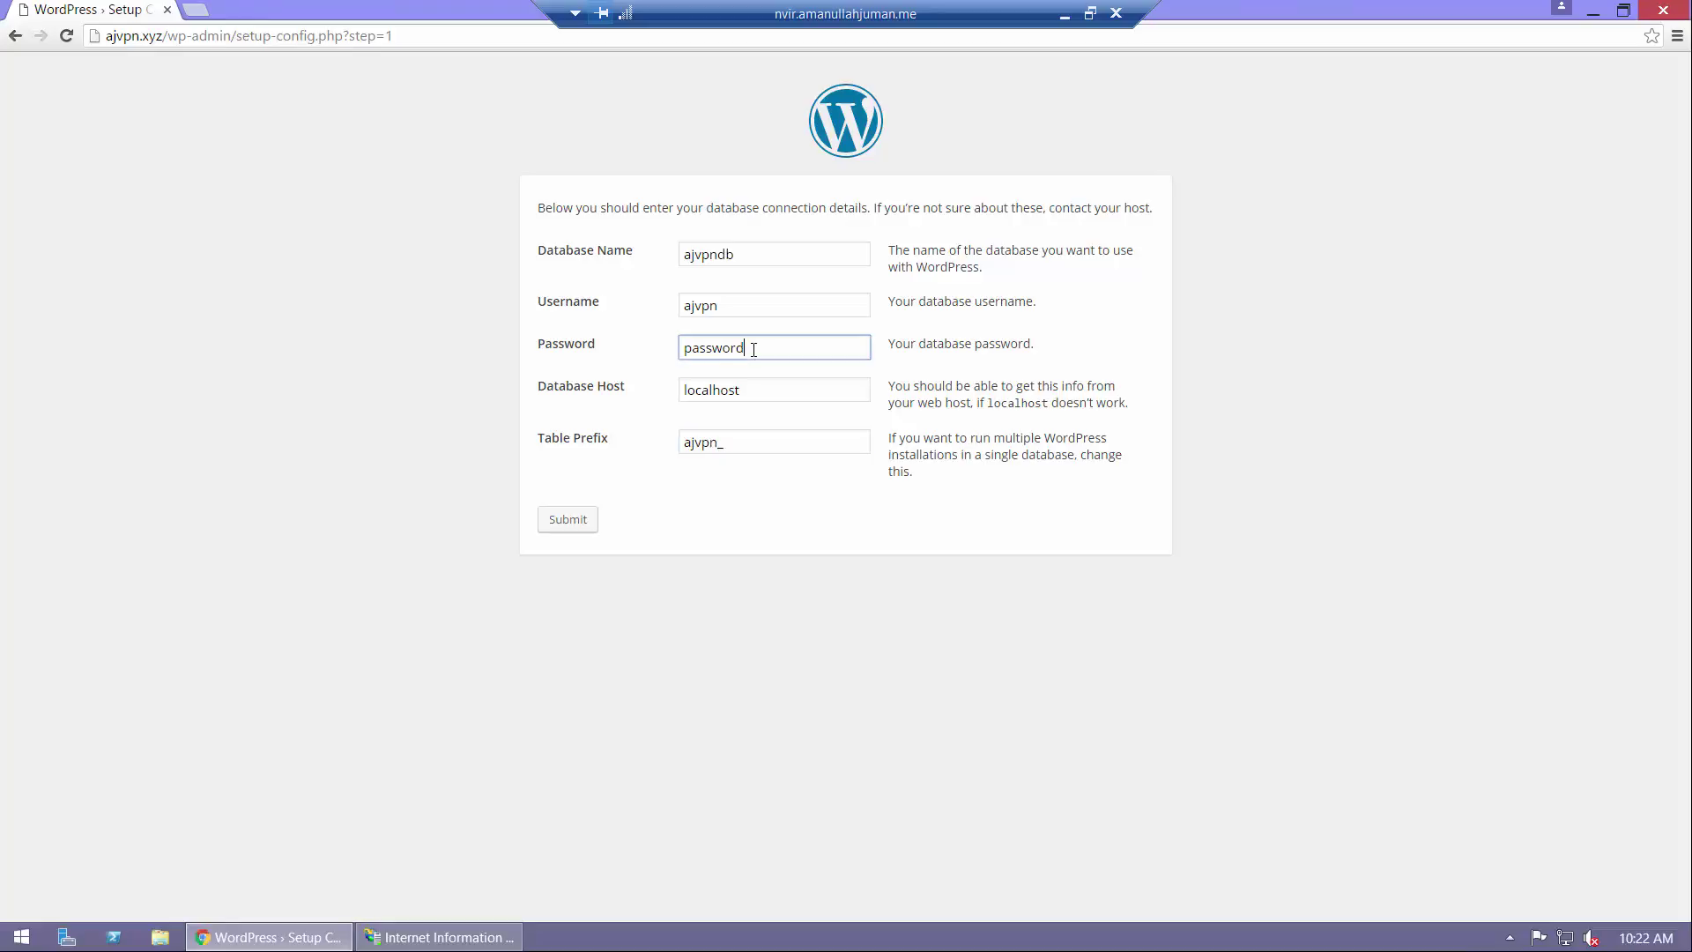
double_click(753, 350)
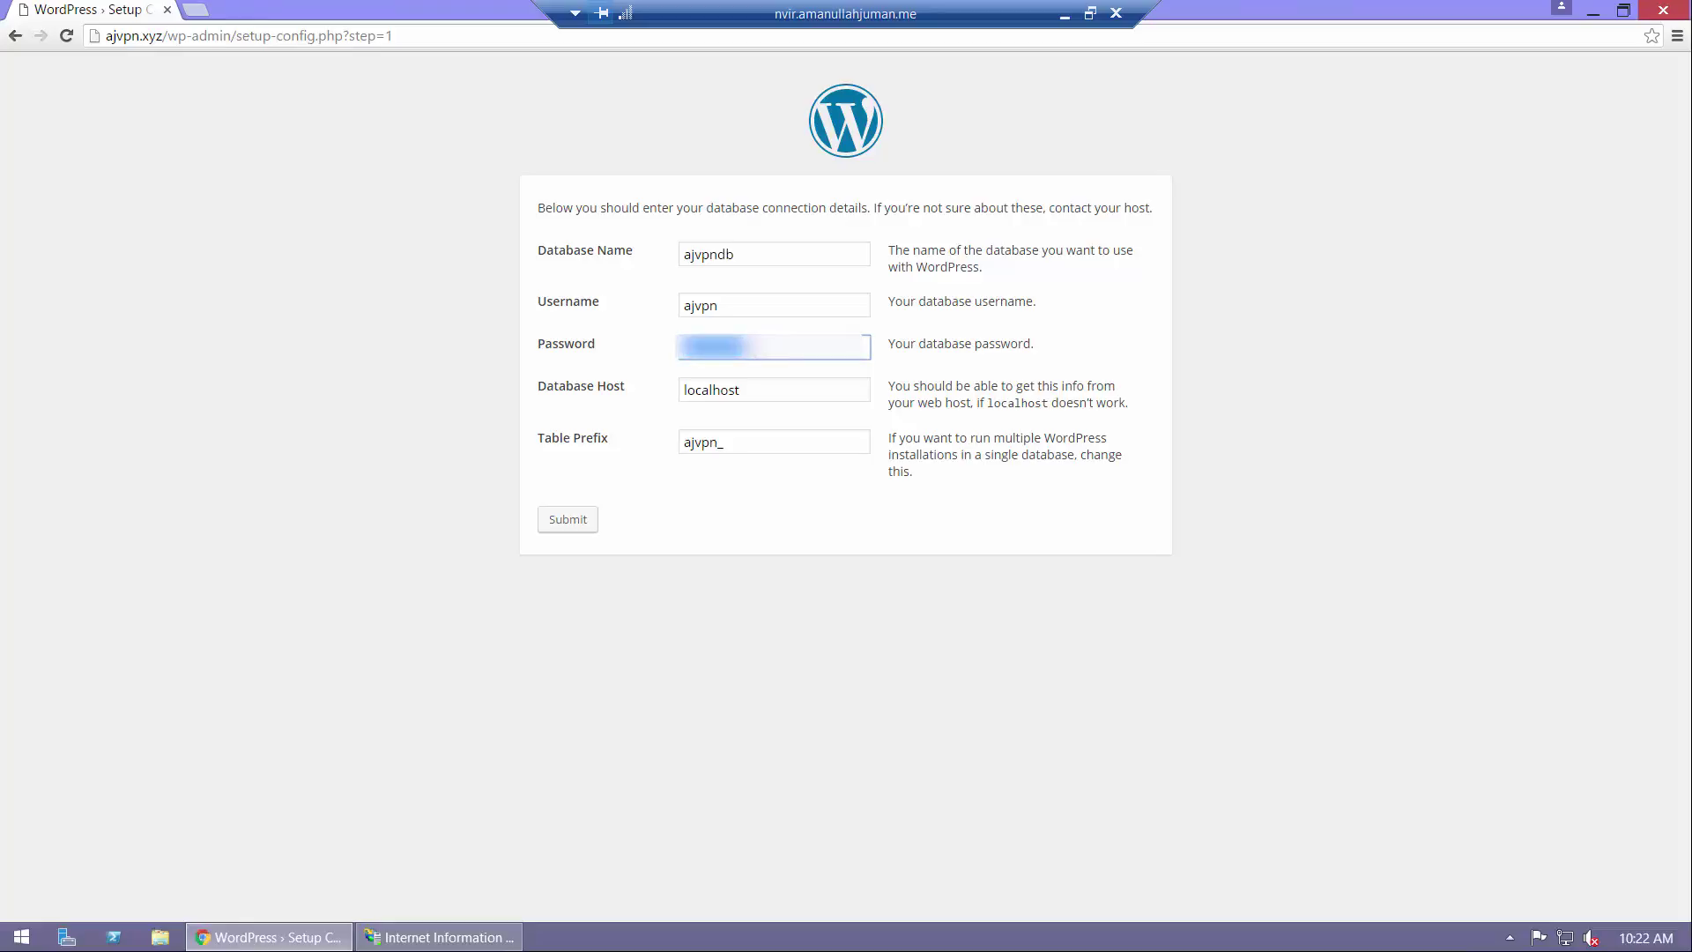
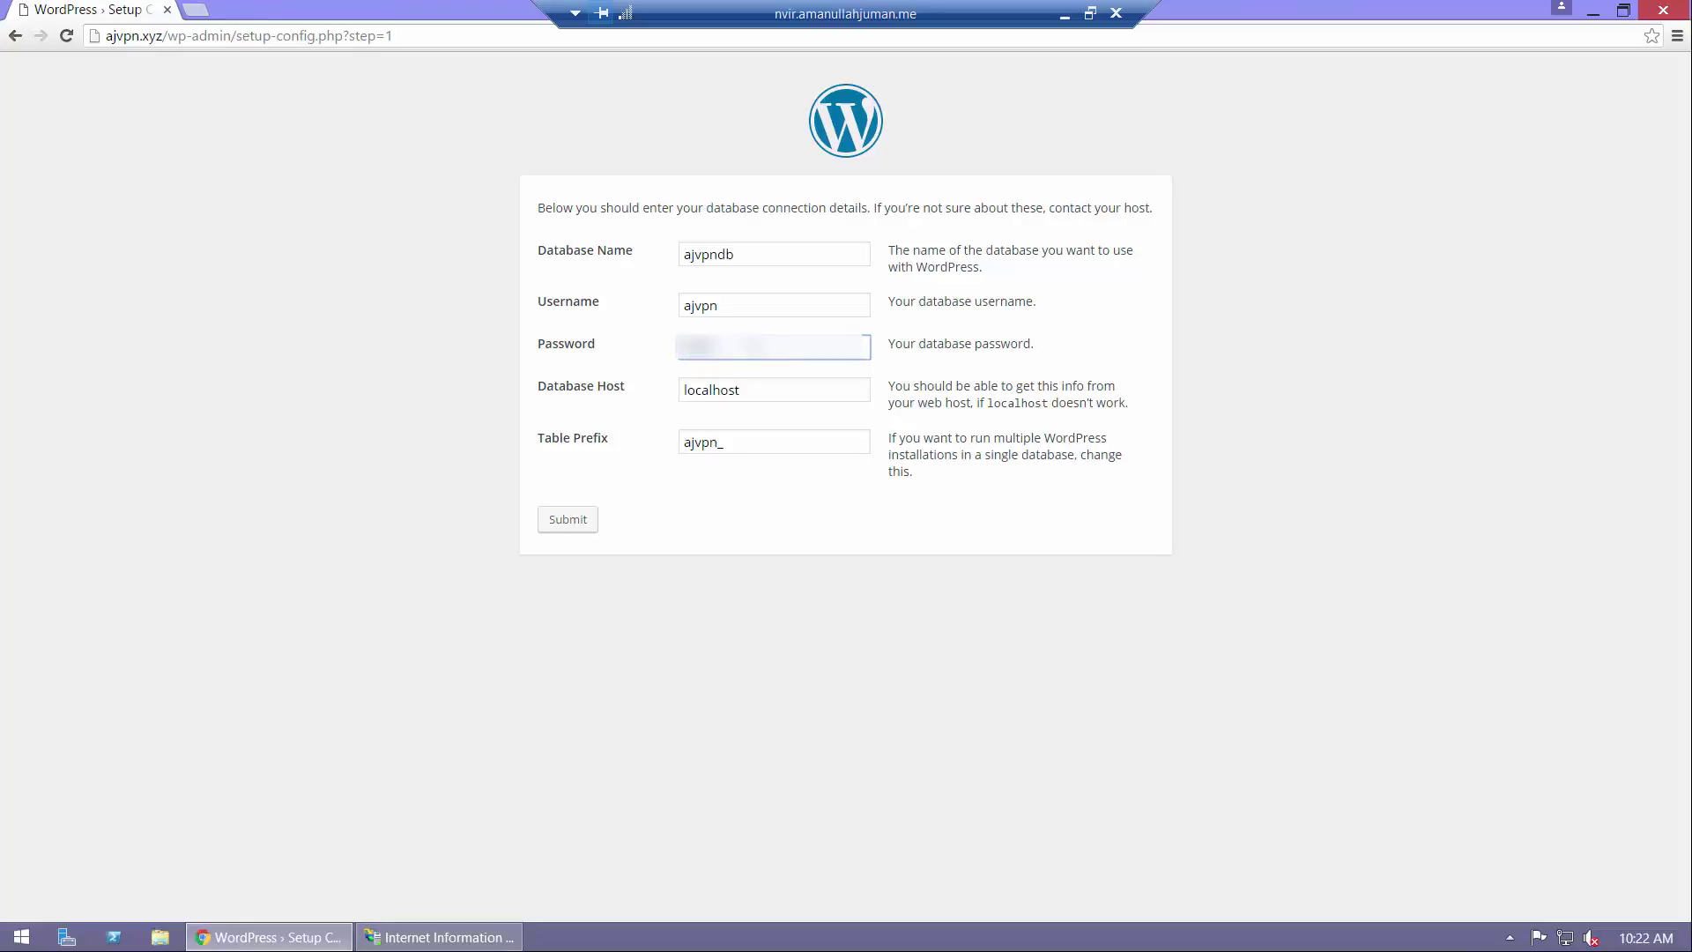
click(559, 518)
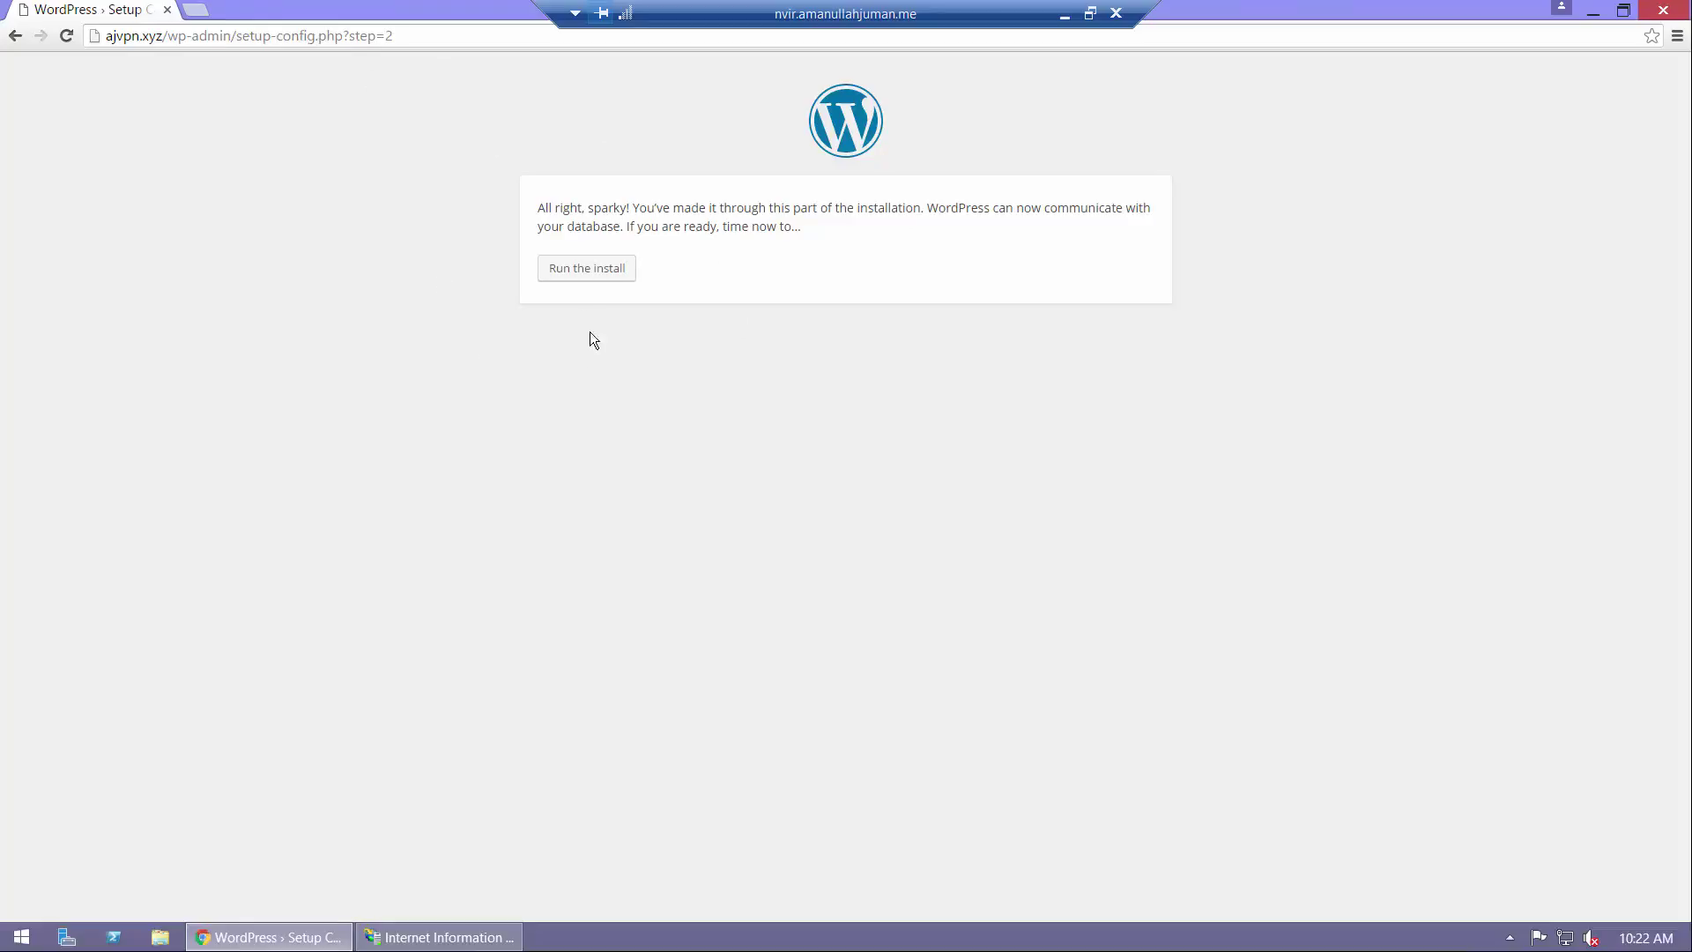
click(580, 277)
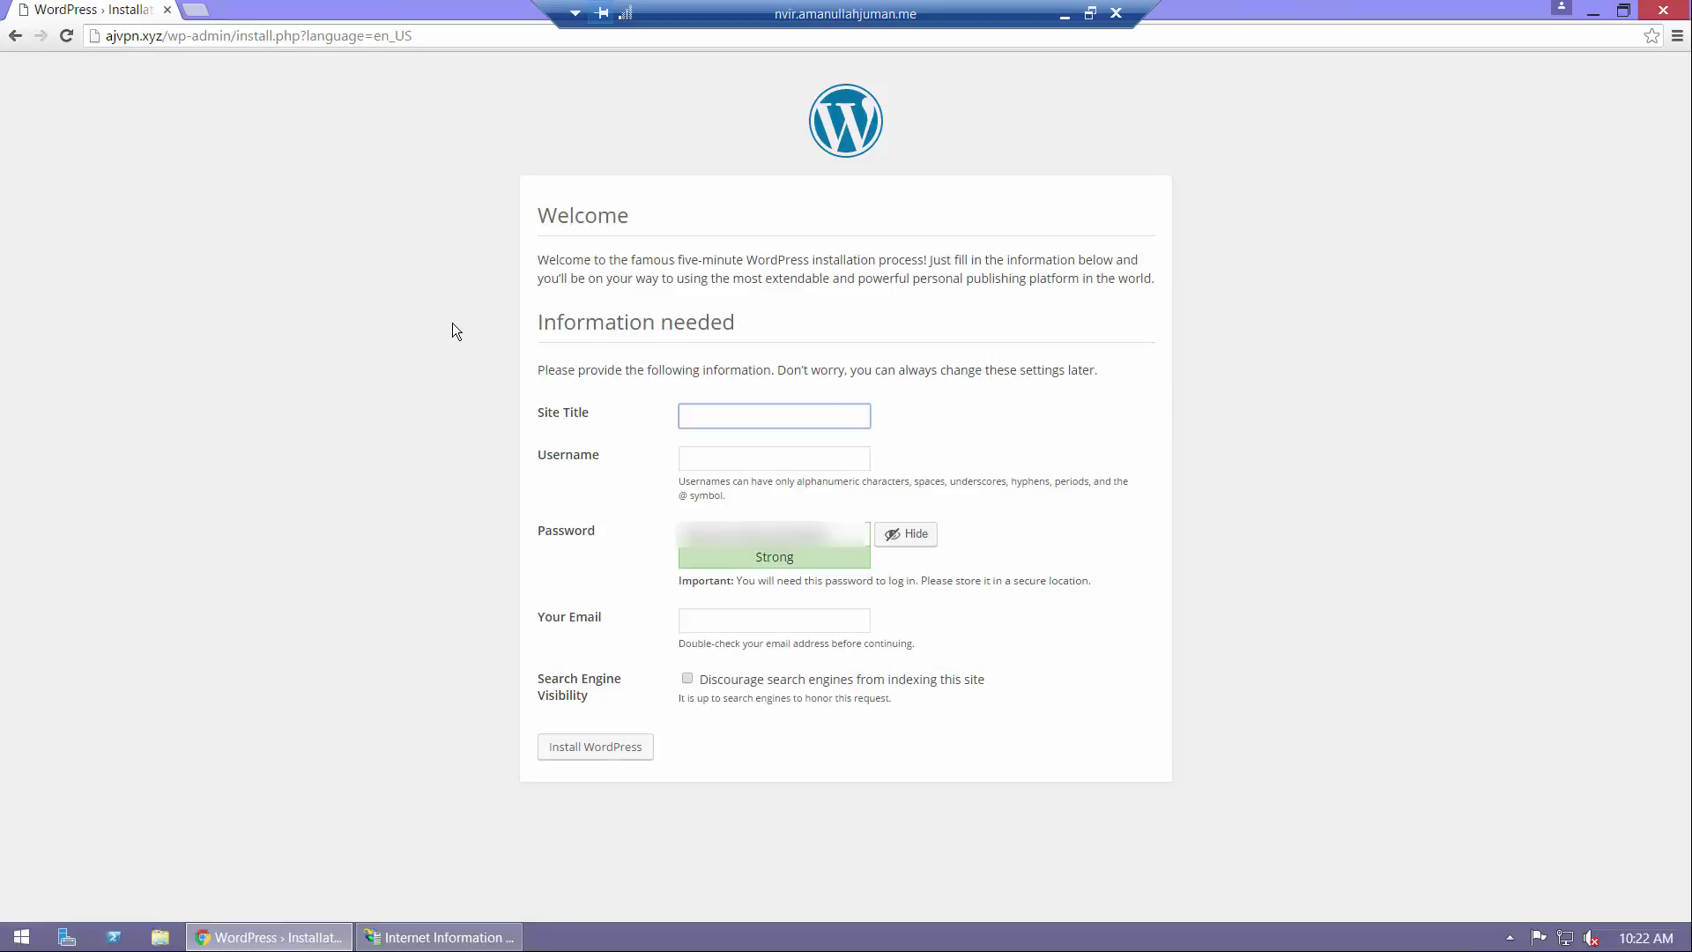
Enter site title 'AJ VPN', the admin username, and a weak password, confirming its use.
text(AJ VPN)
click(701, 458)
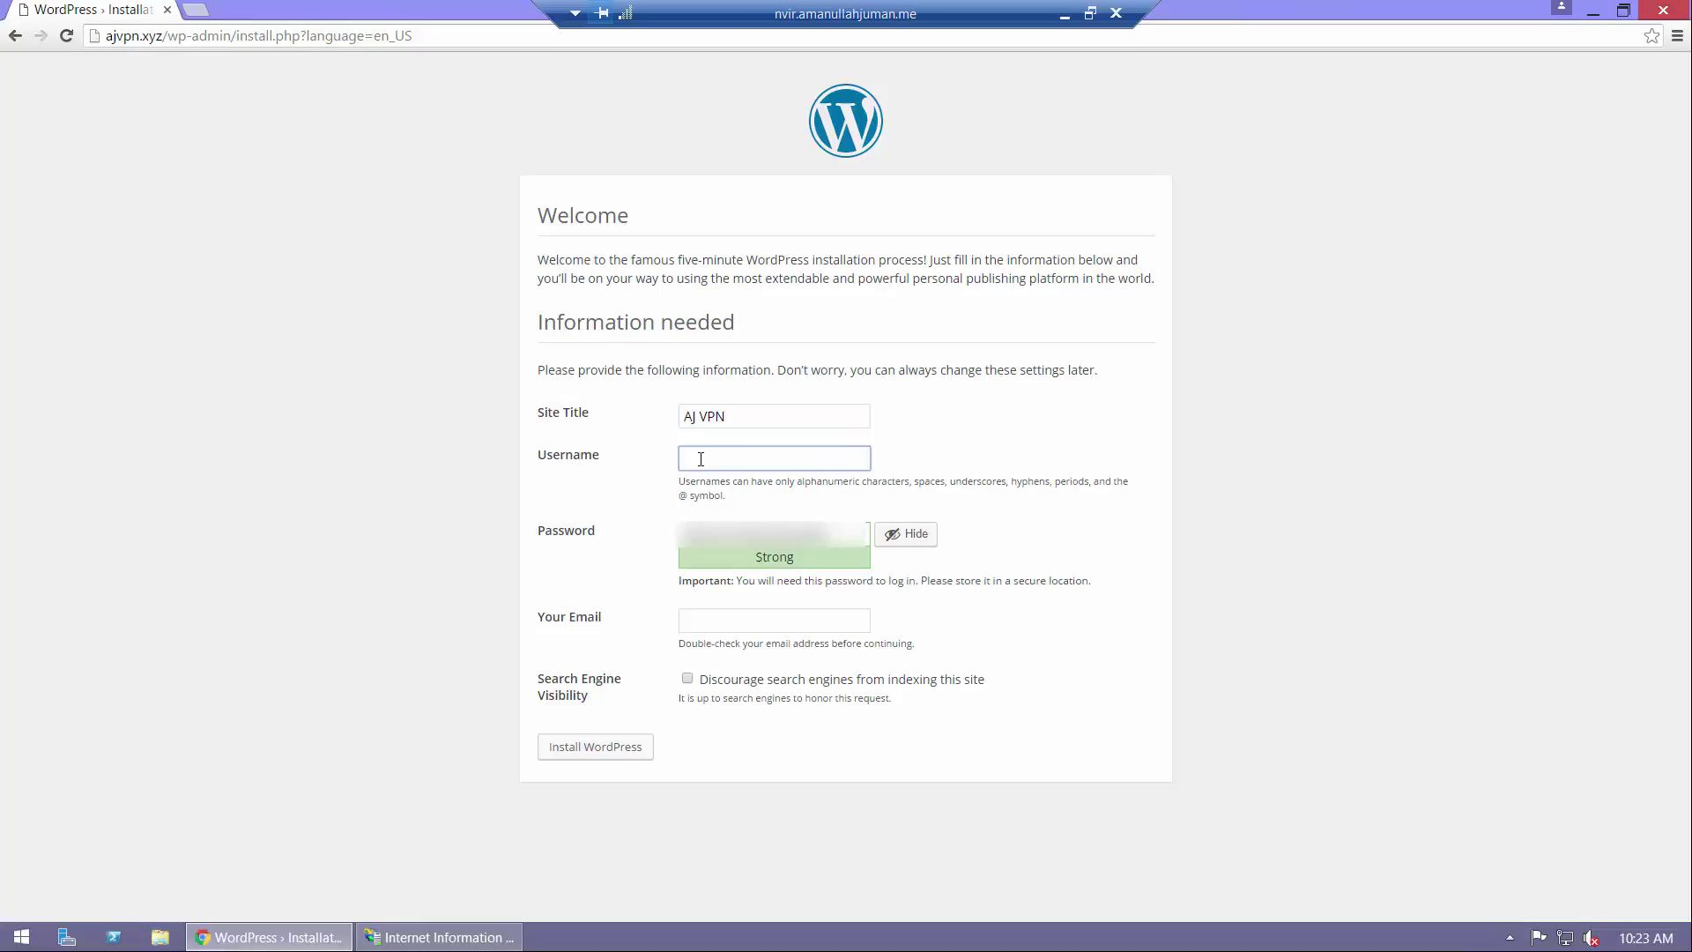
text(AmanJuman)
click(827, 532)
key(ctrl+a)
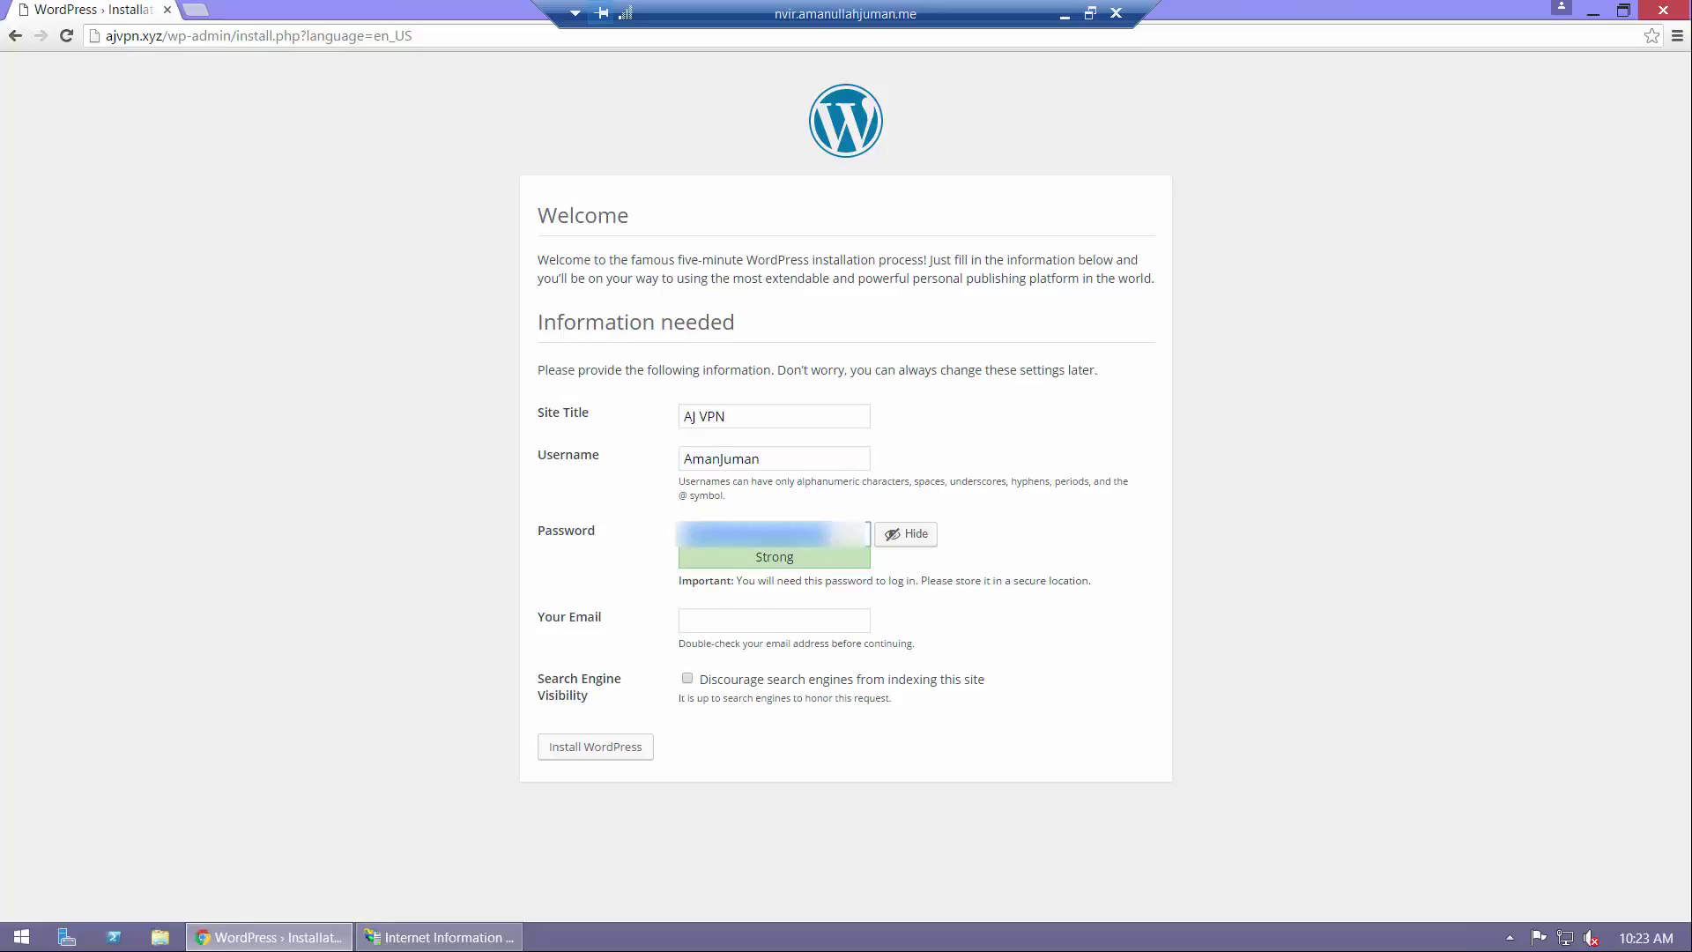
text(password)
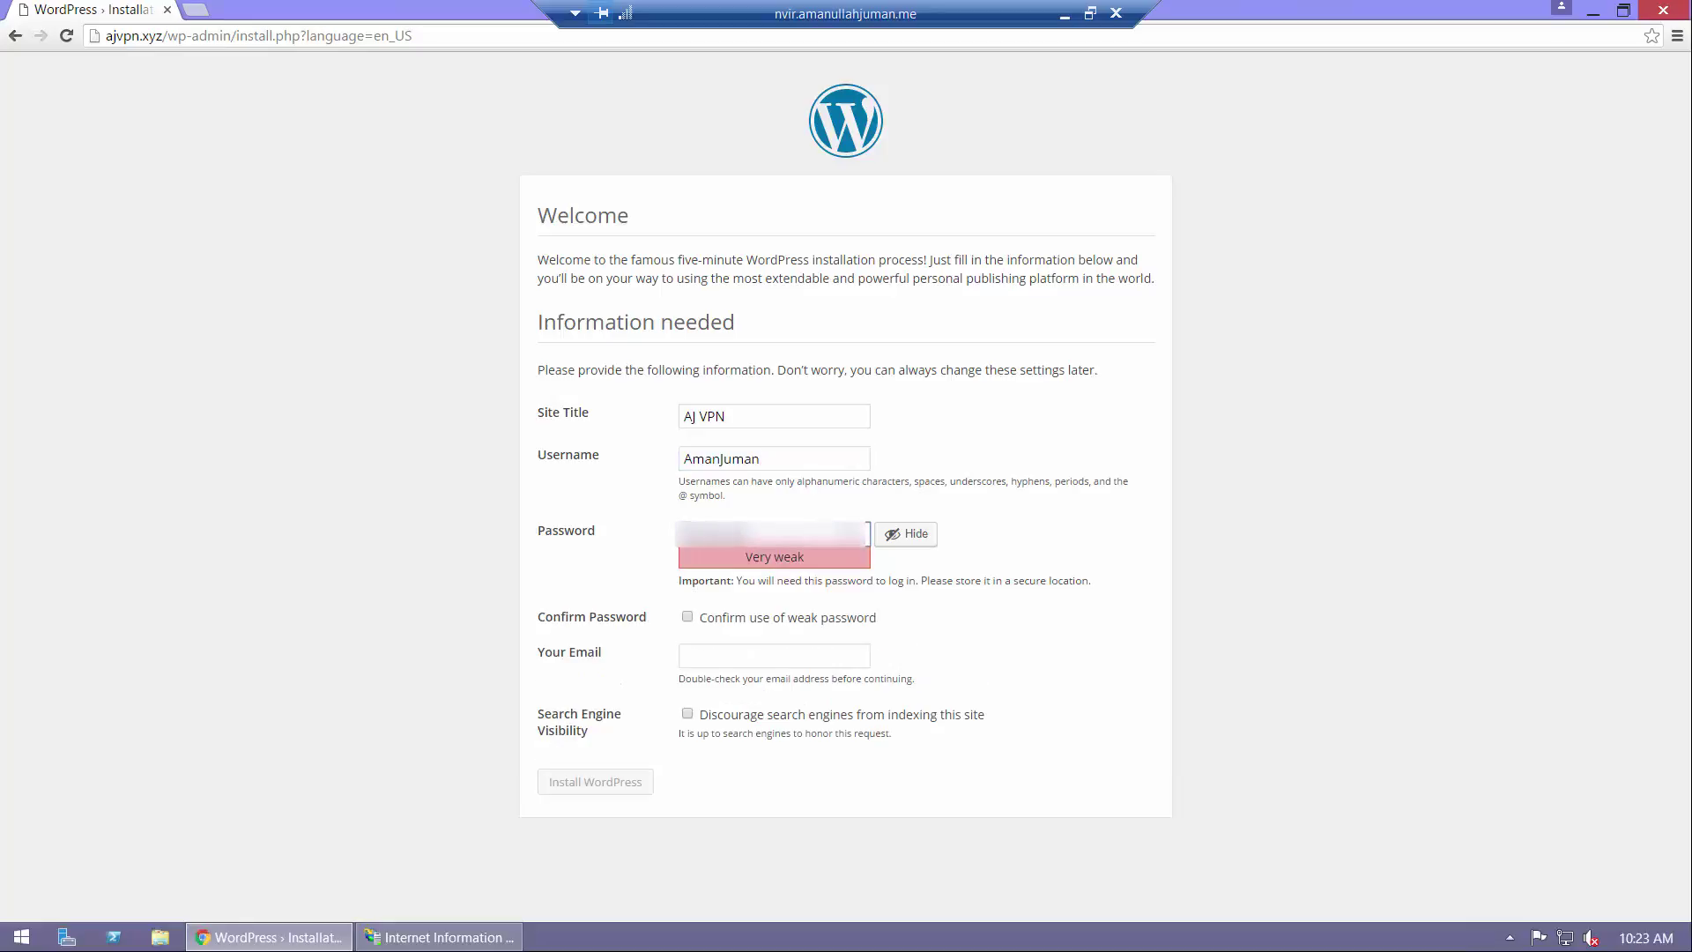
click(768, 621)
Add the admin e-mail address, discourage search engine indexing, and install WordPress.
click(728, 654)
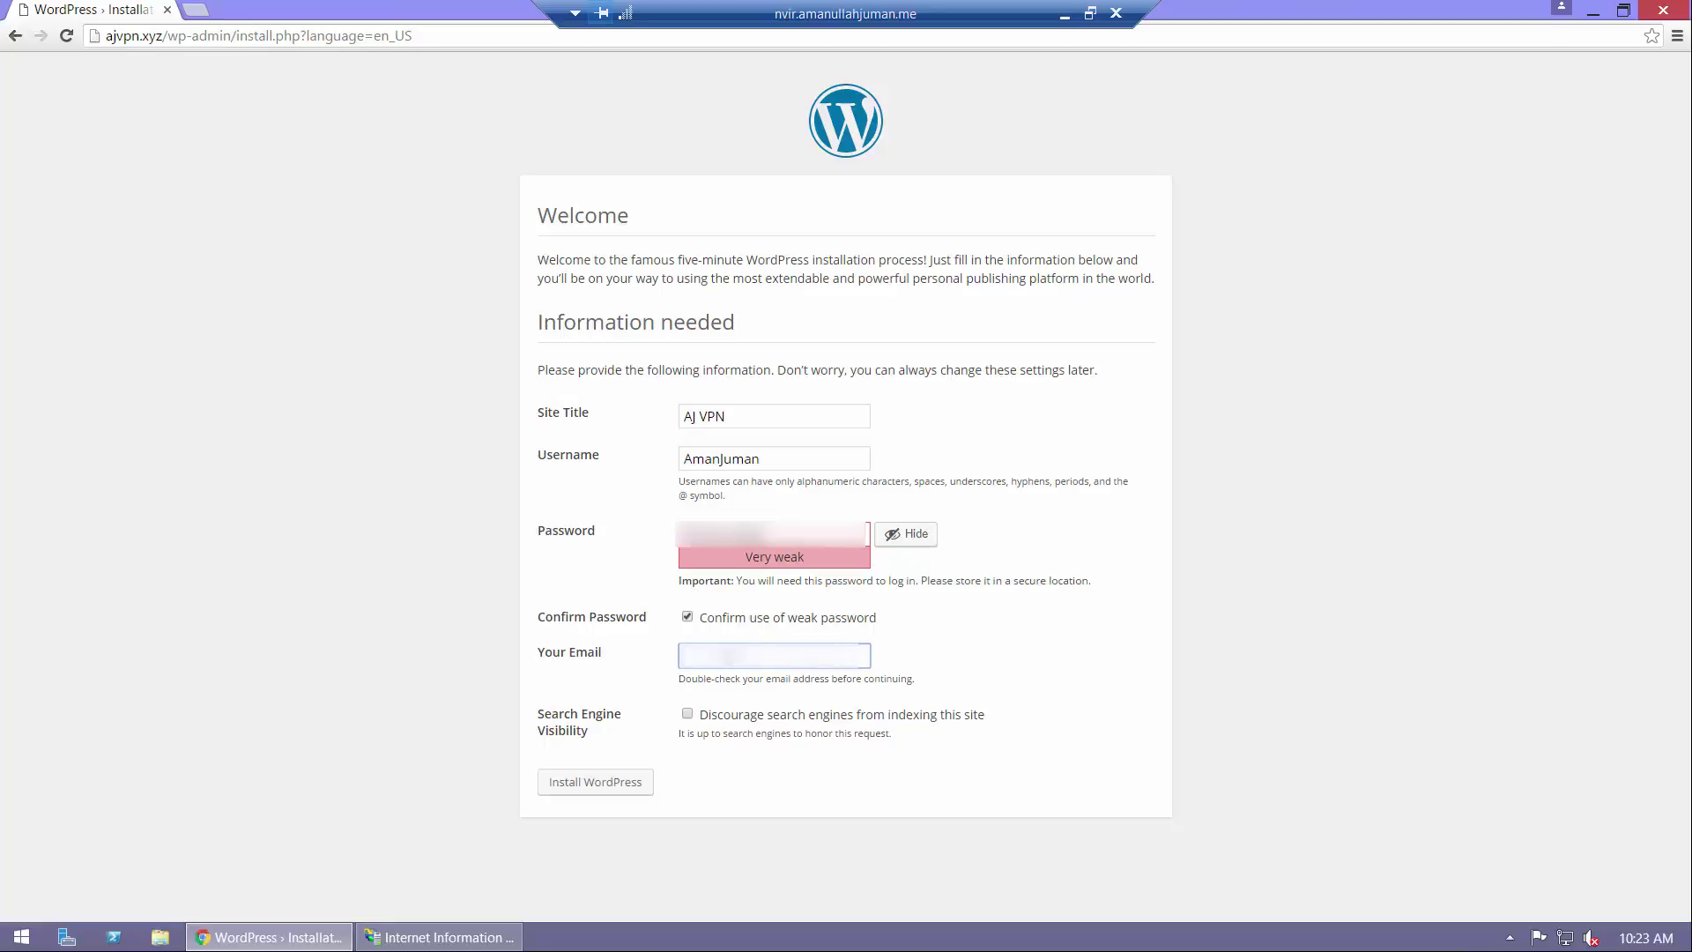
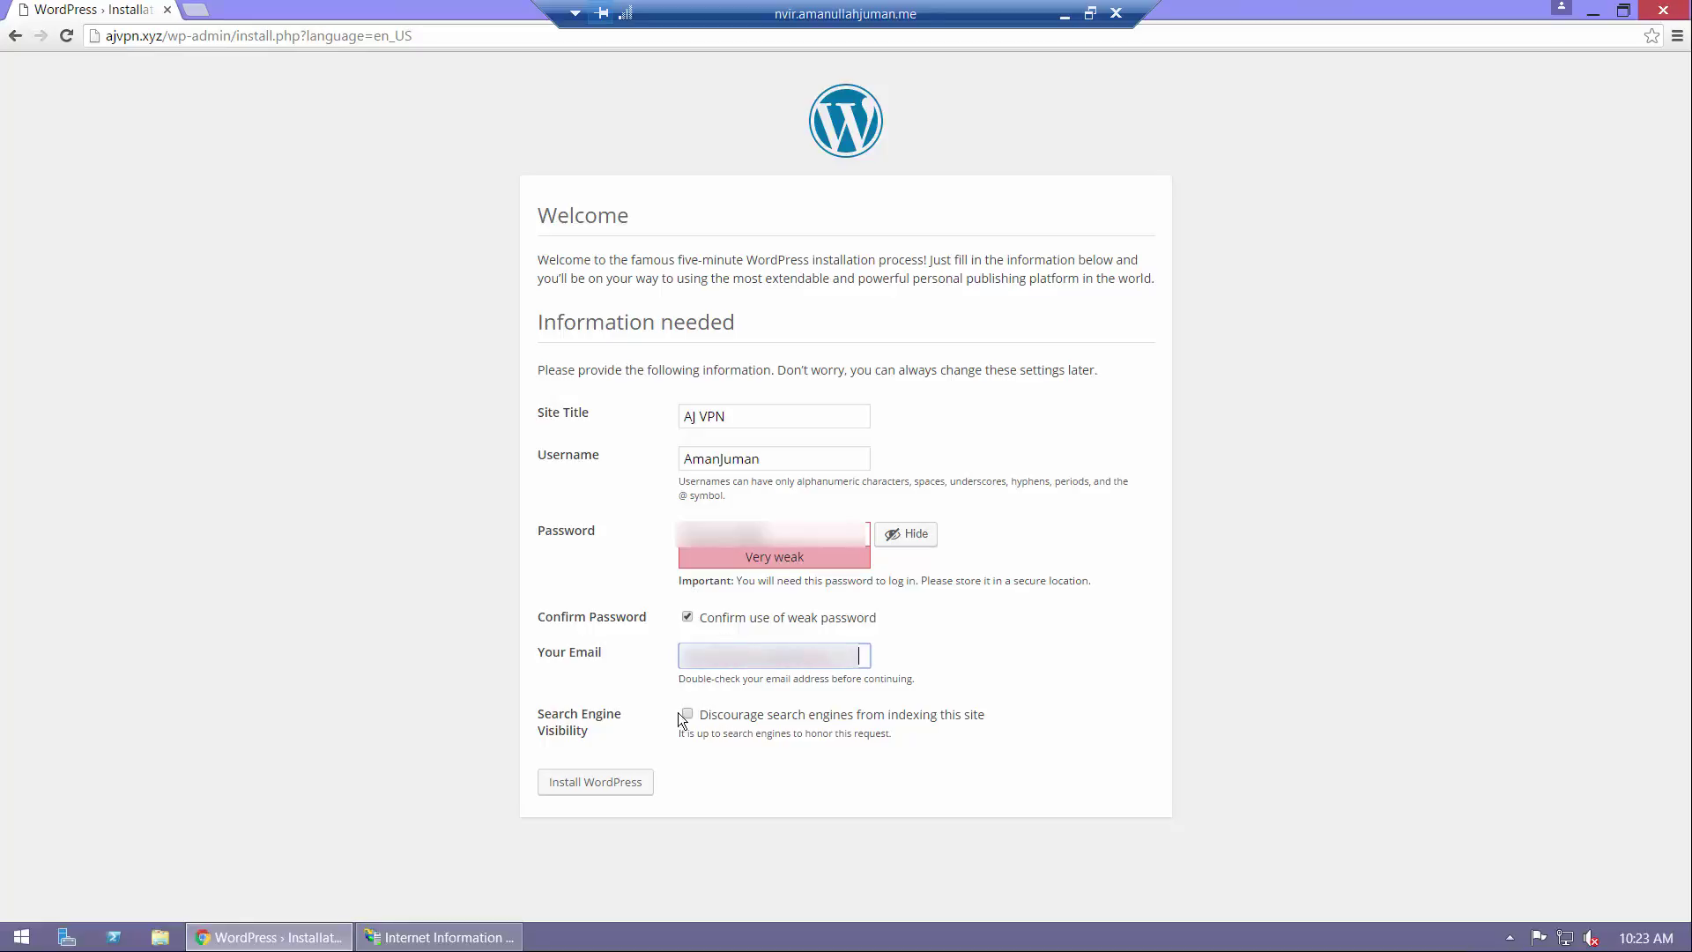
click(688, 715)
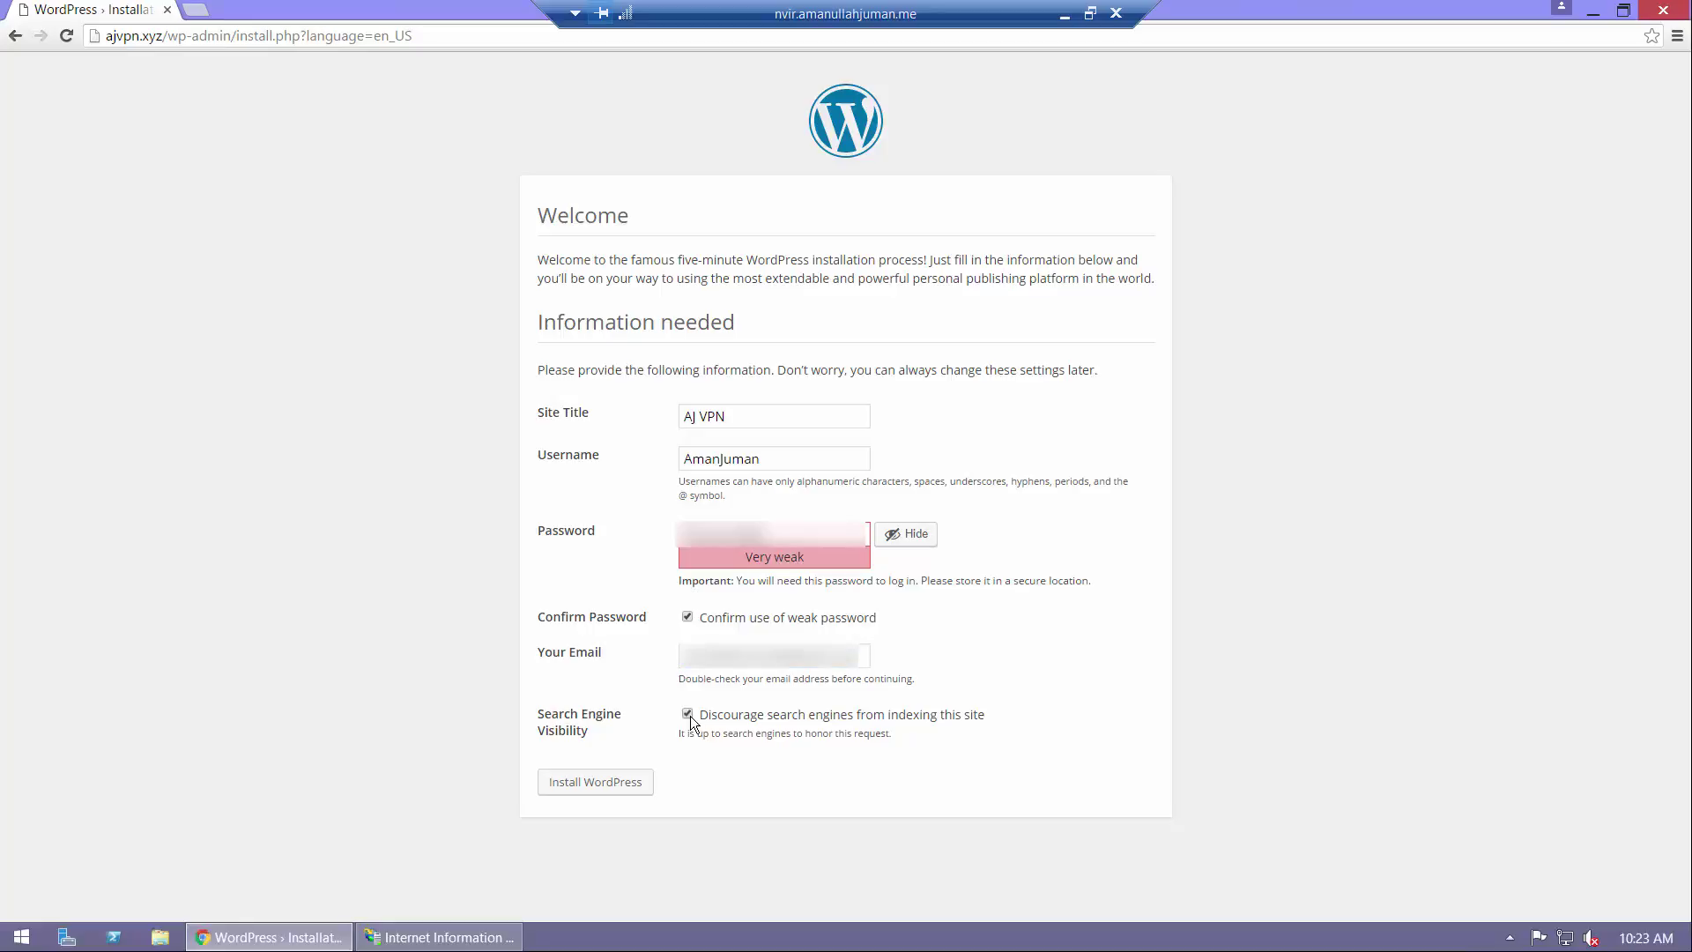
click(604, 784)
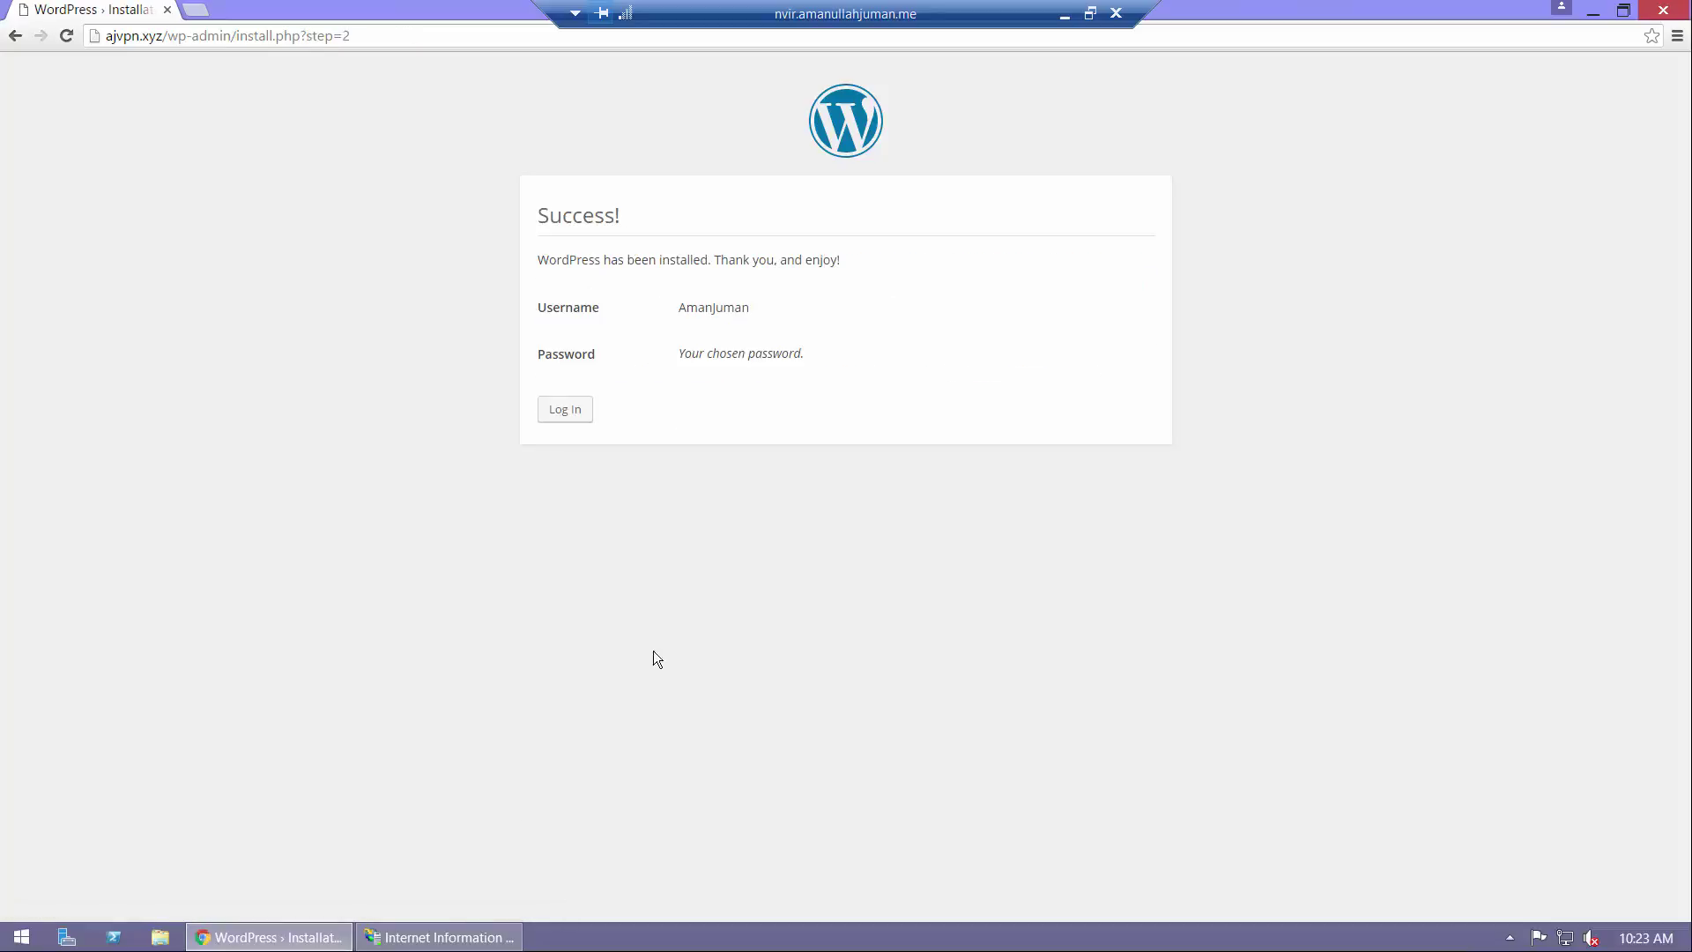
Log in to the AJ VPN admin with the admin username and password, then view Plugins.
click(569, 421)
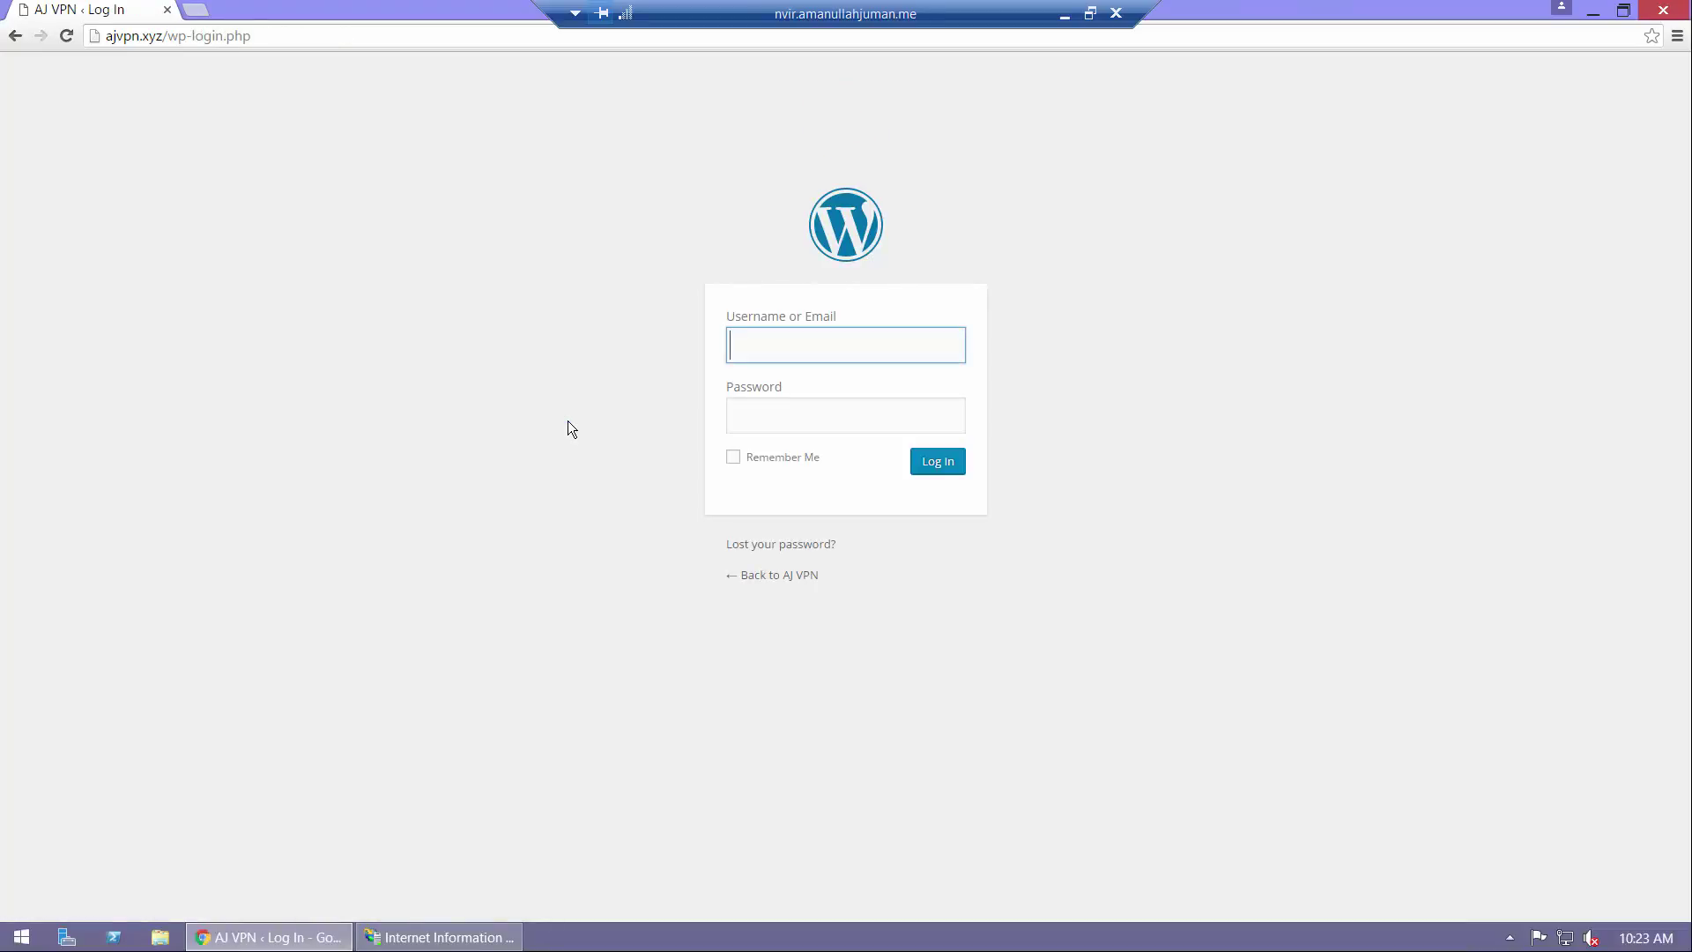
text(AmanJuman)
key(Tab)
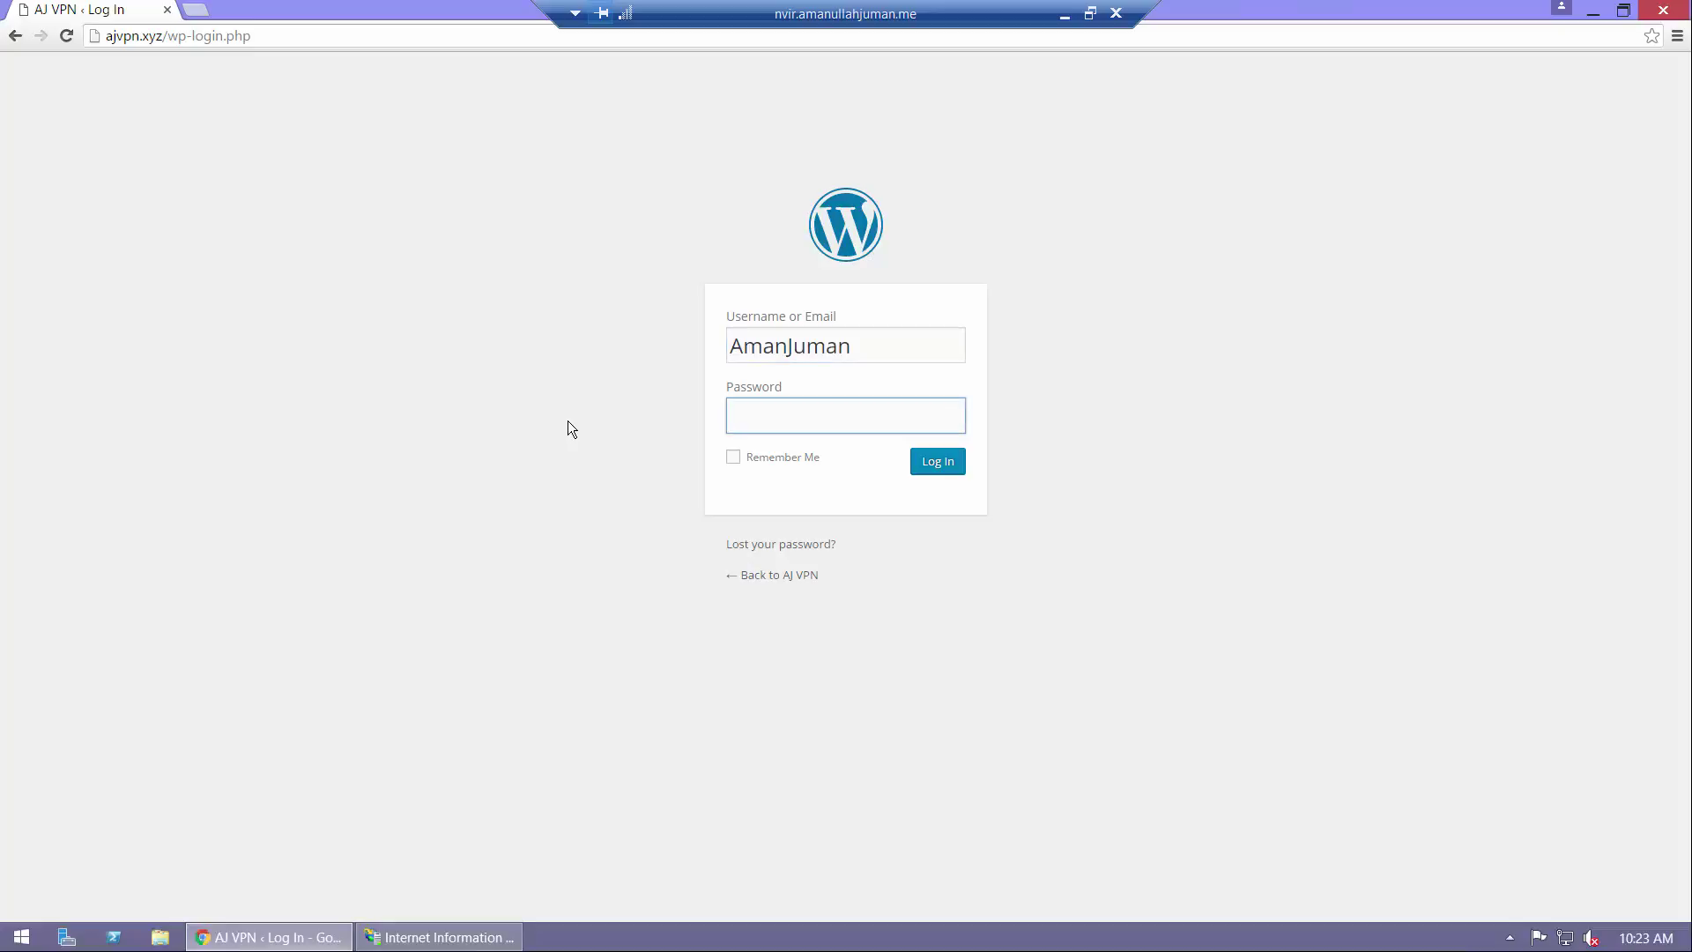
text(***********)
key(Return)
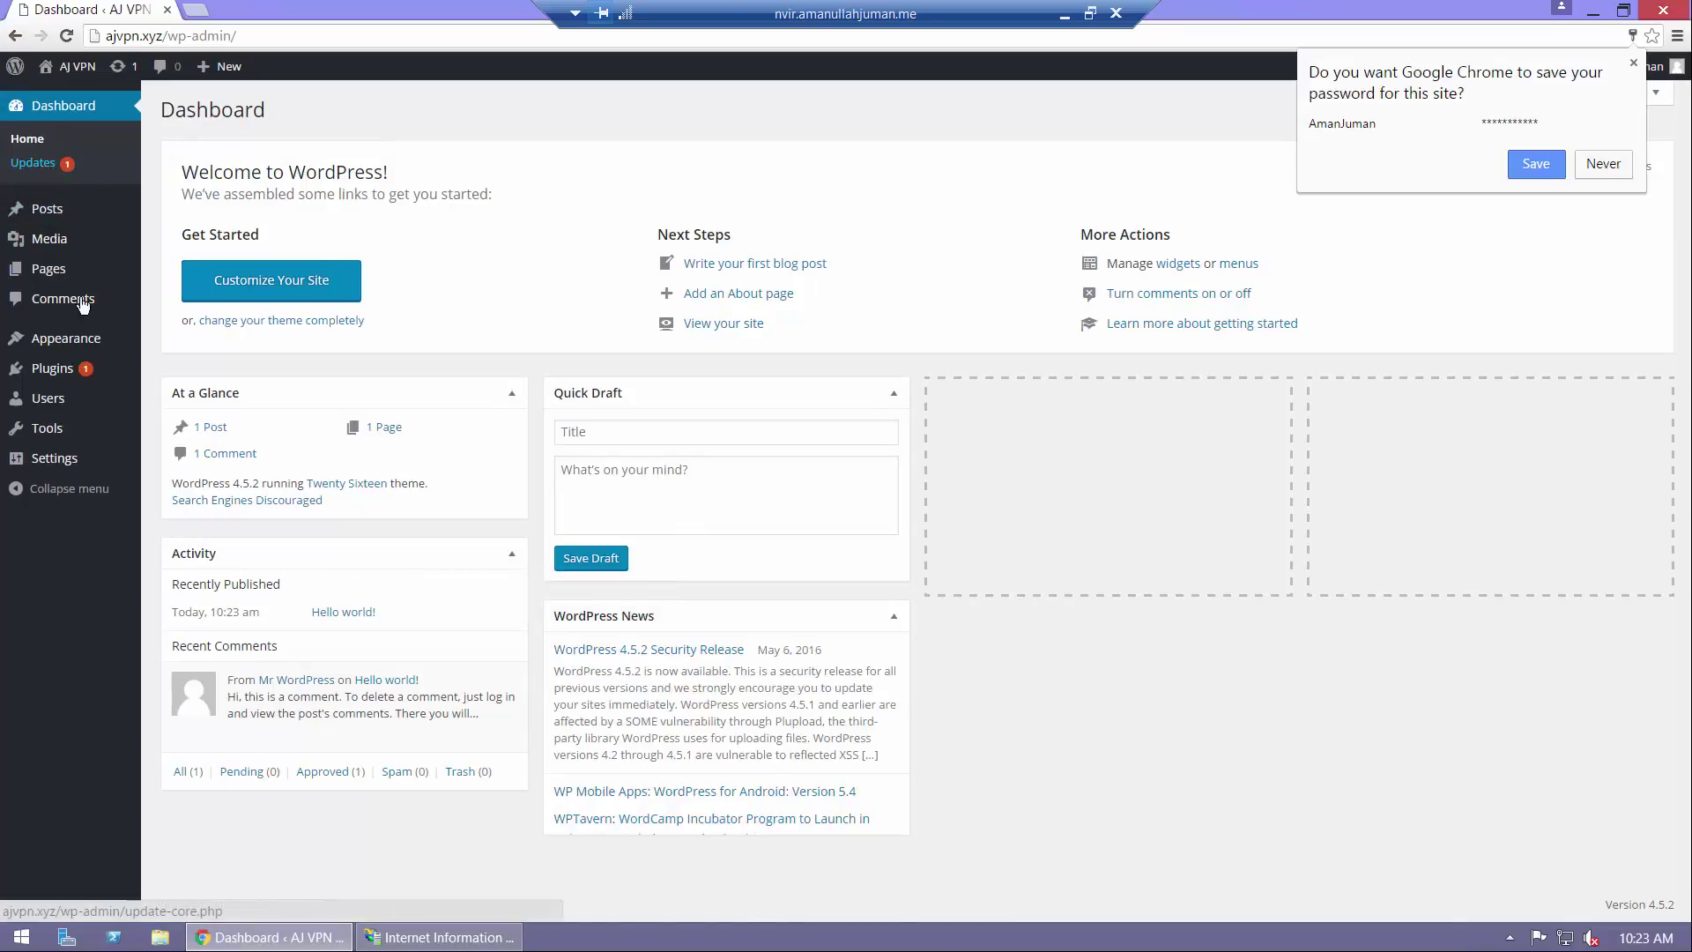
click(64, 378)
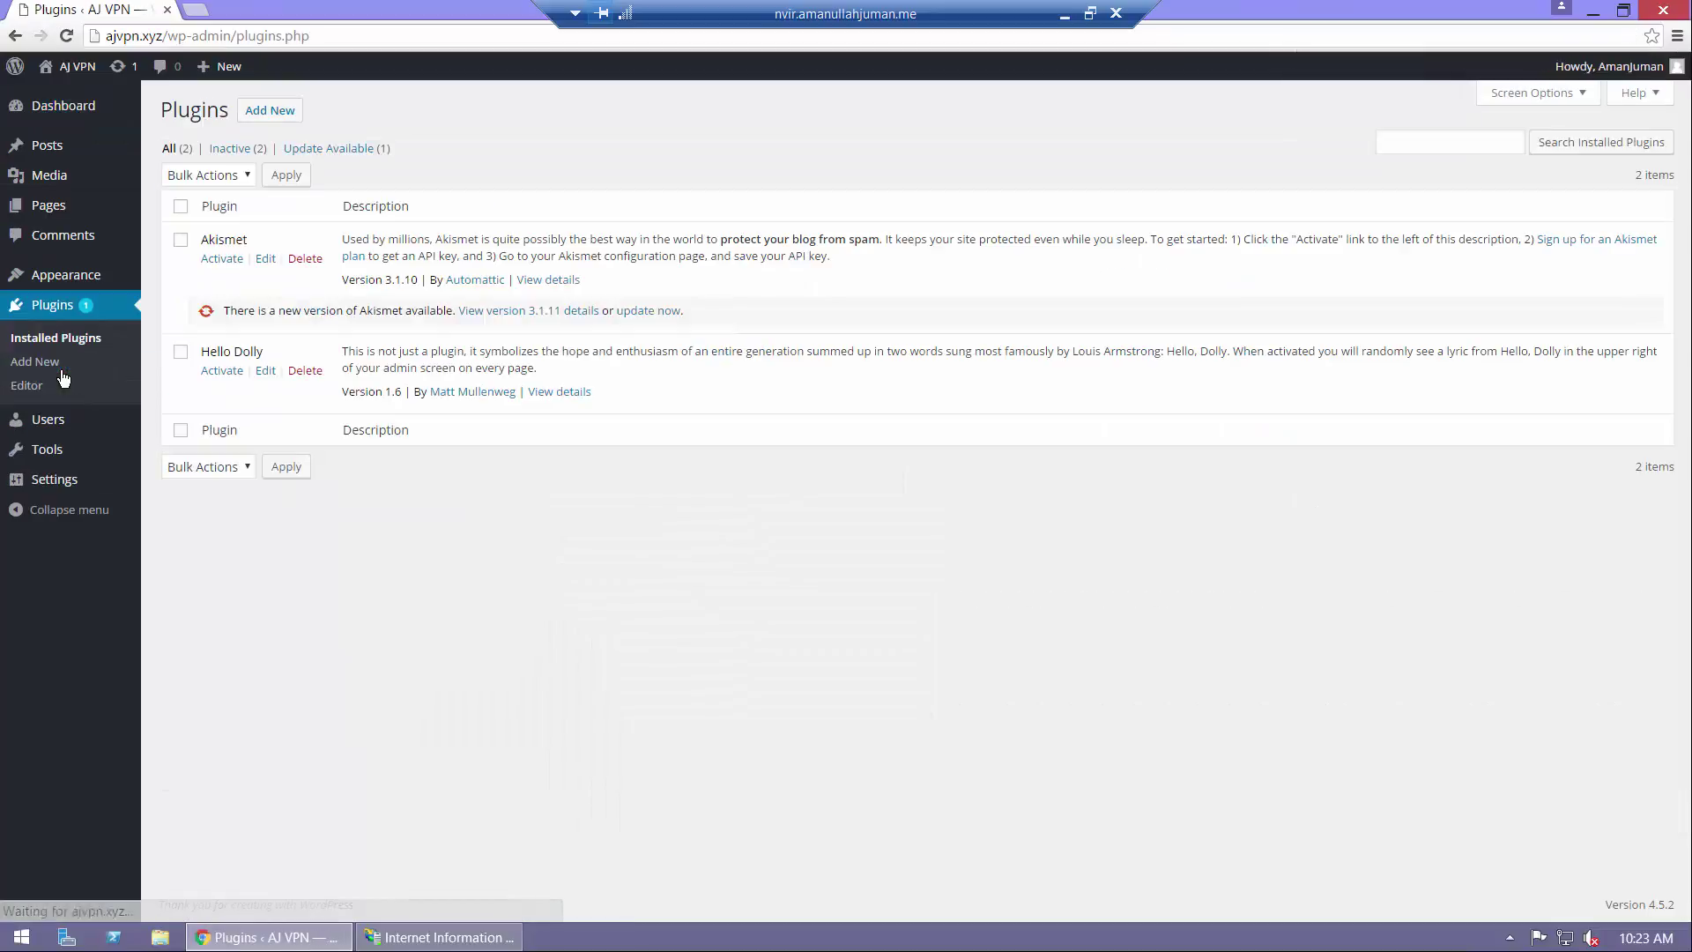
Update Akismet, delete the Hello Dolly plugin files, and go back to the Dashboard.
click(642, 313)
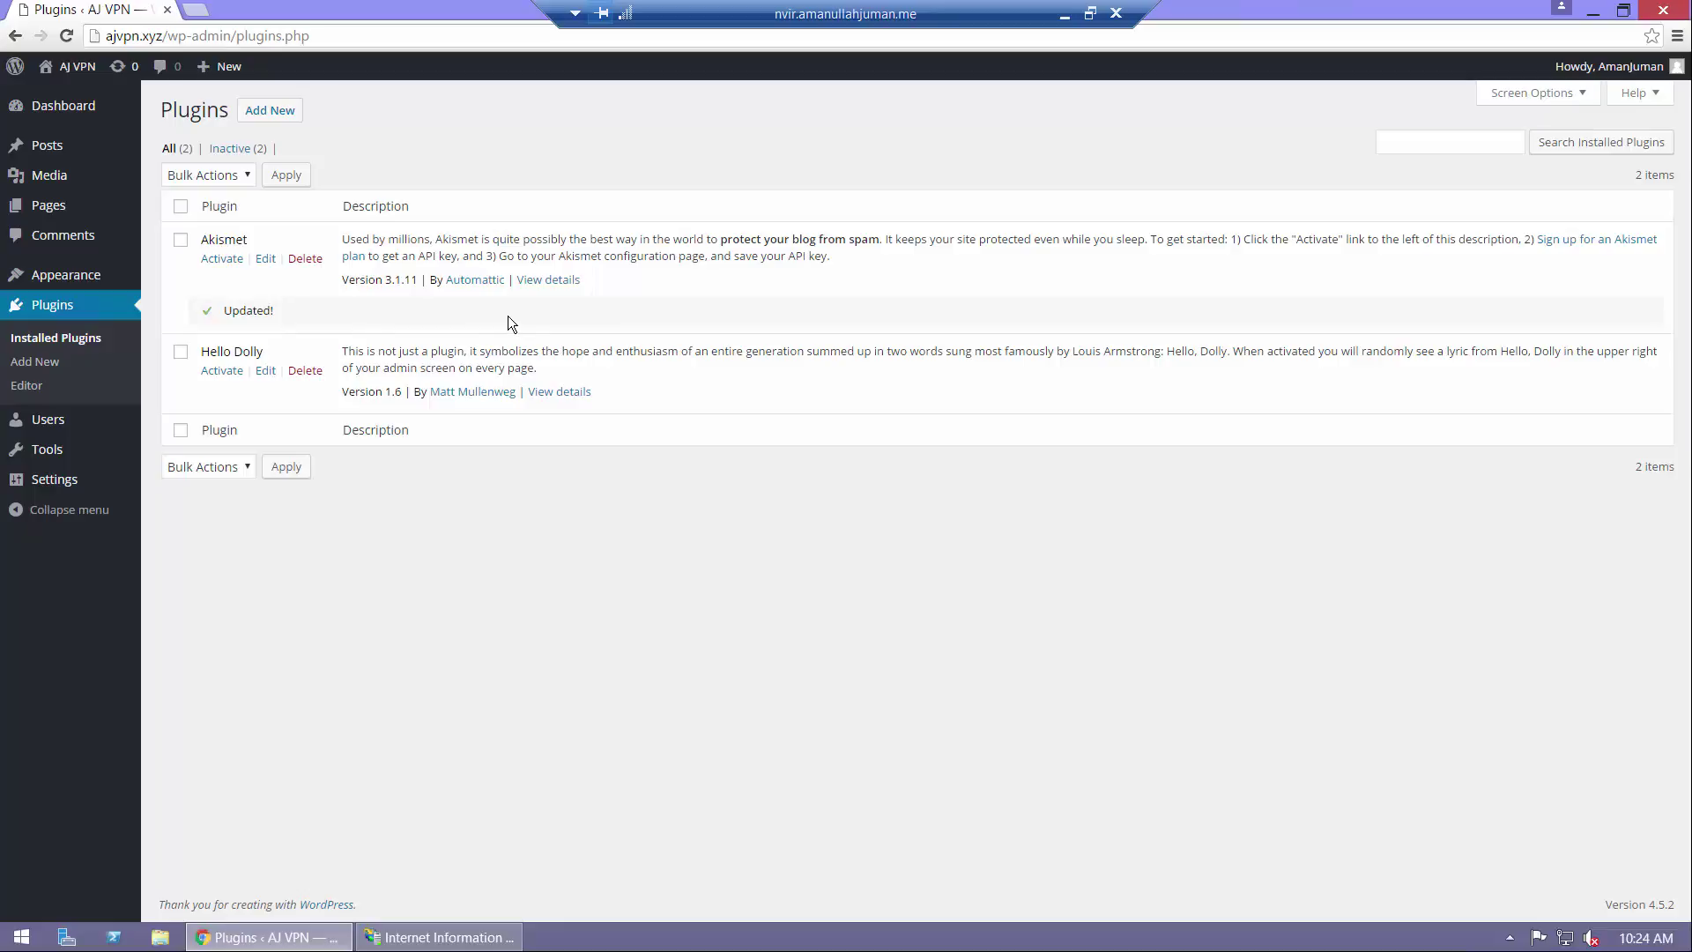
click(307, 371)
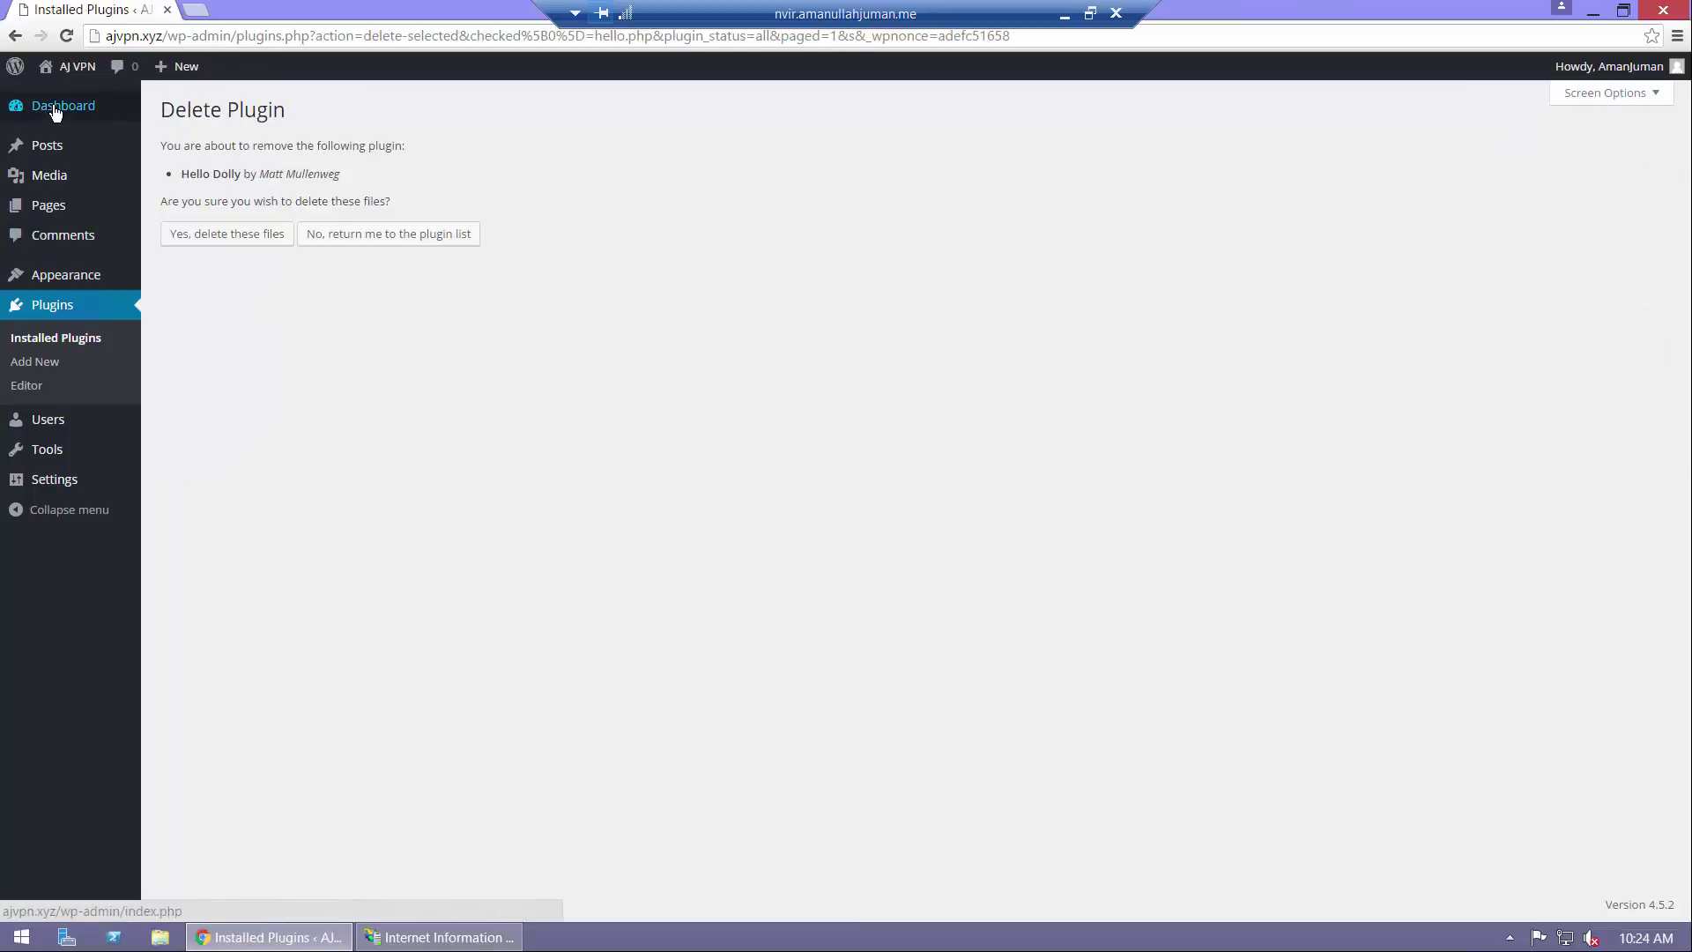
click(210, 236)
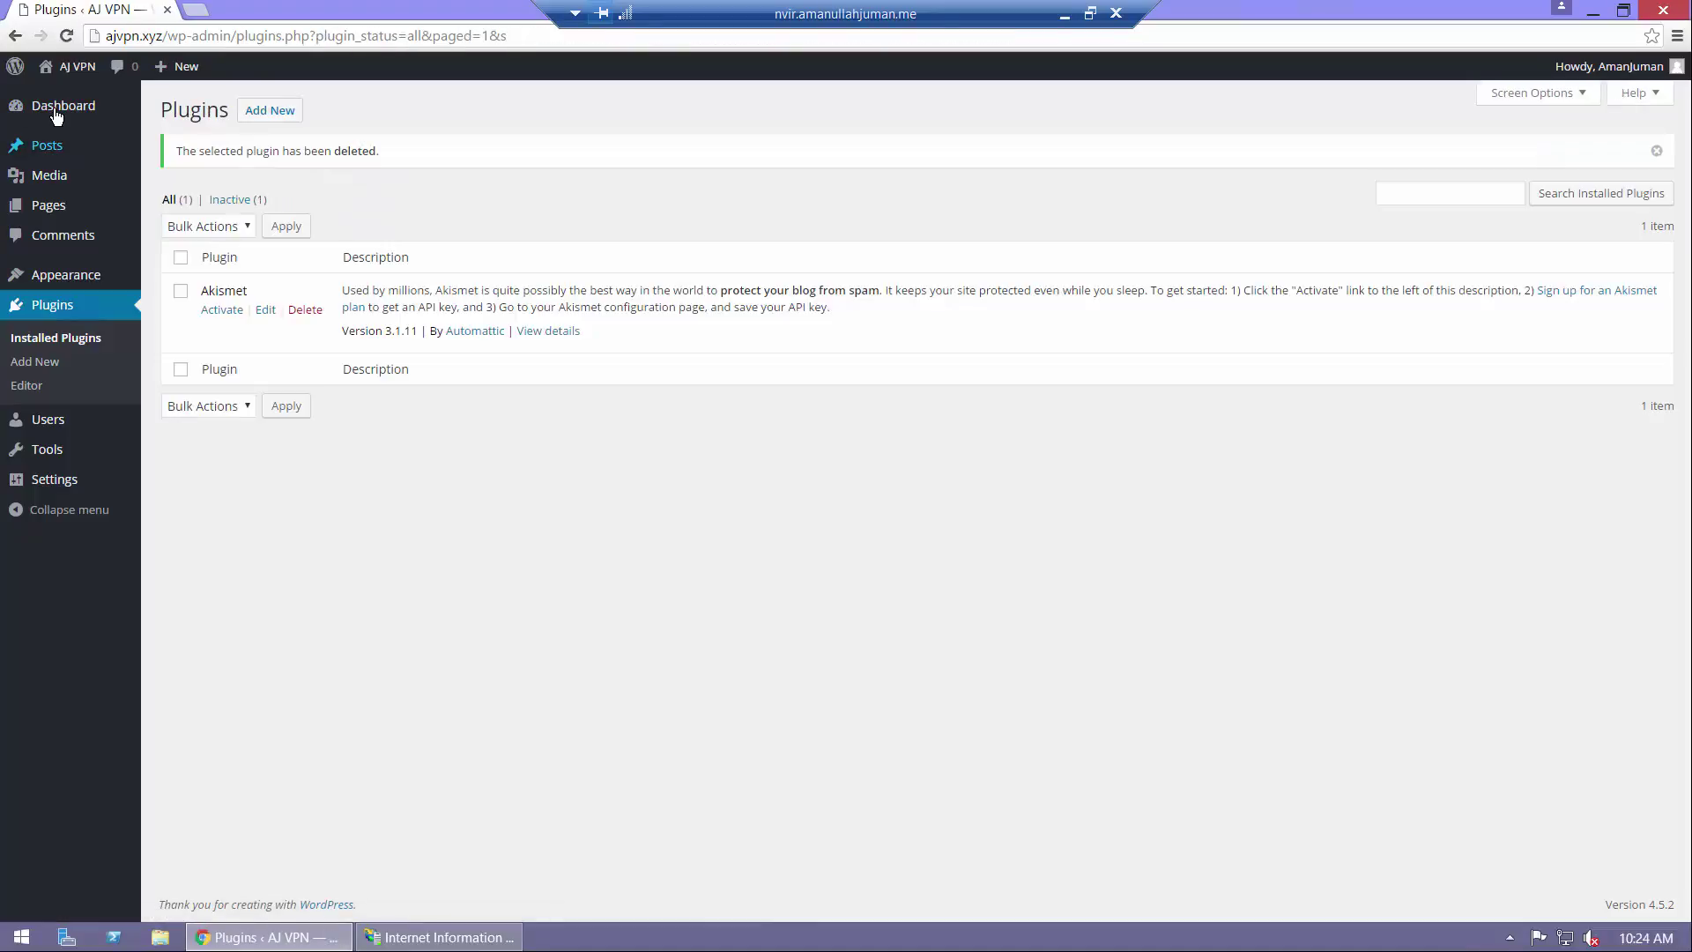
click(66, 107)
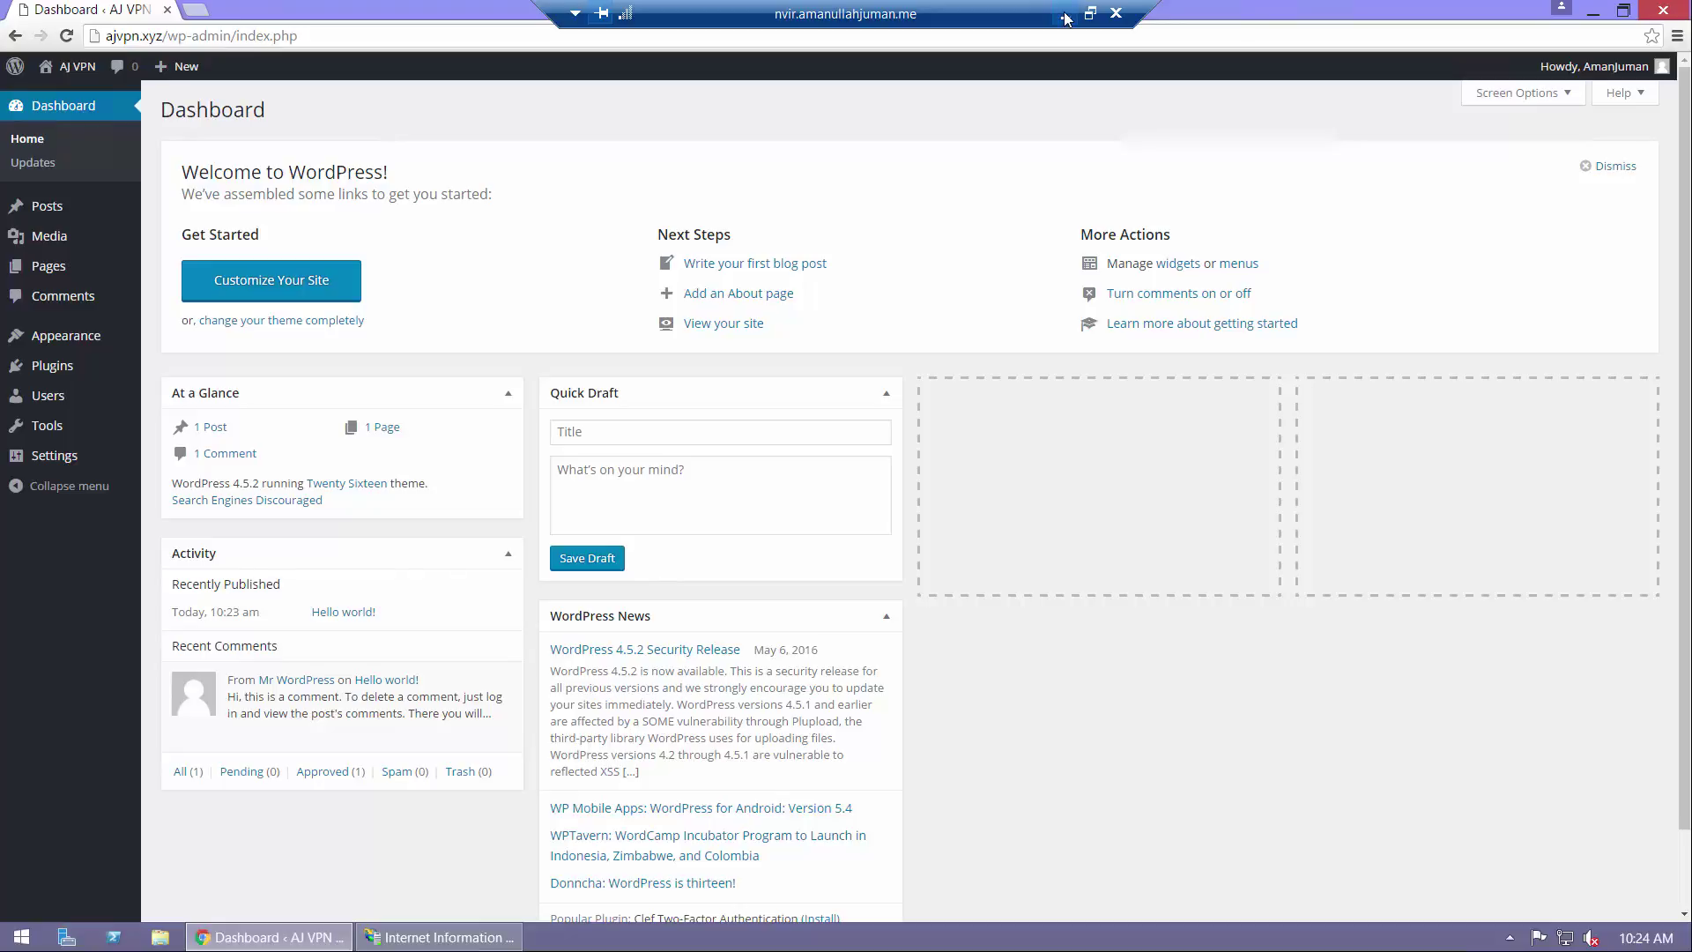
Minimize the remote desktop session and stop the screen recording.
click(1065, 14)
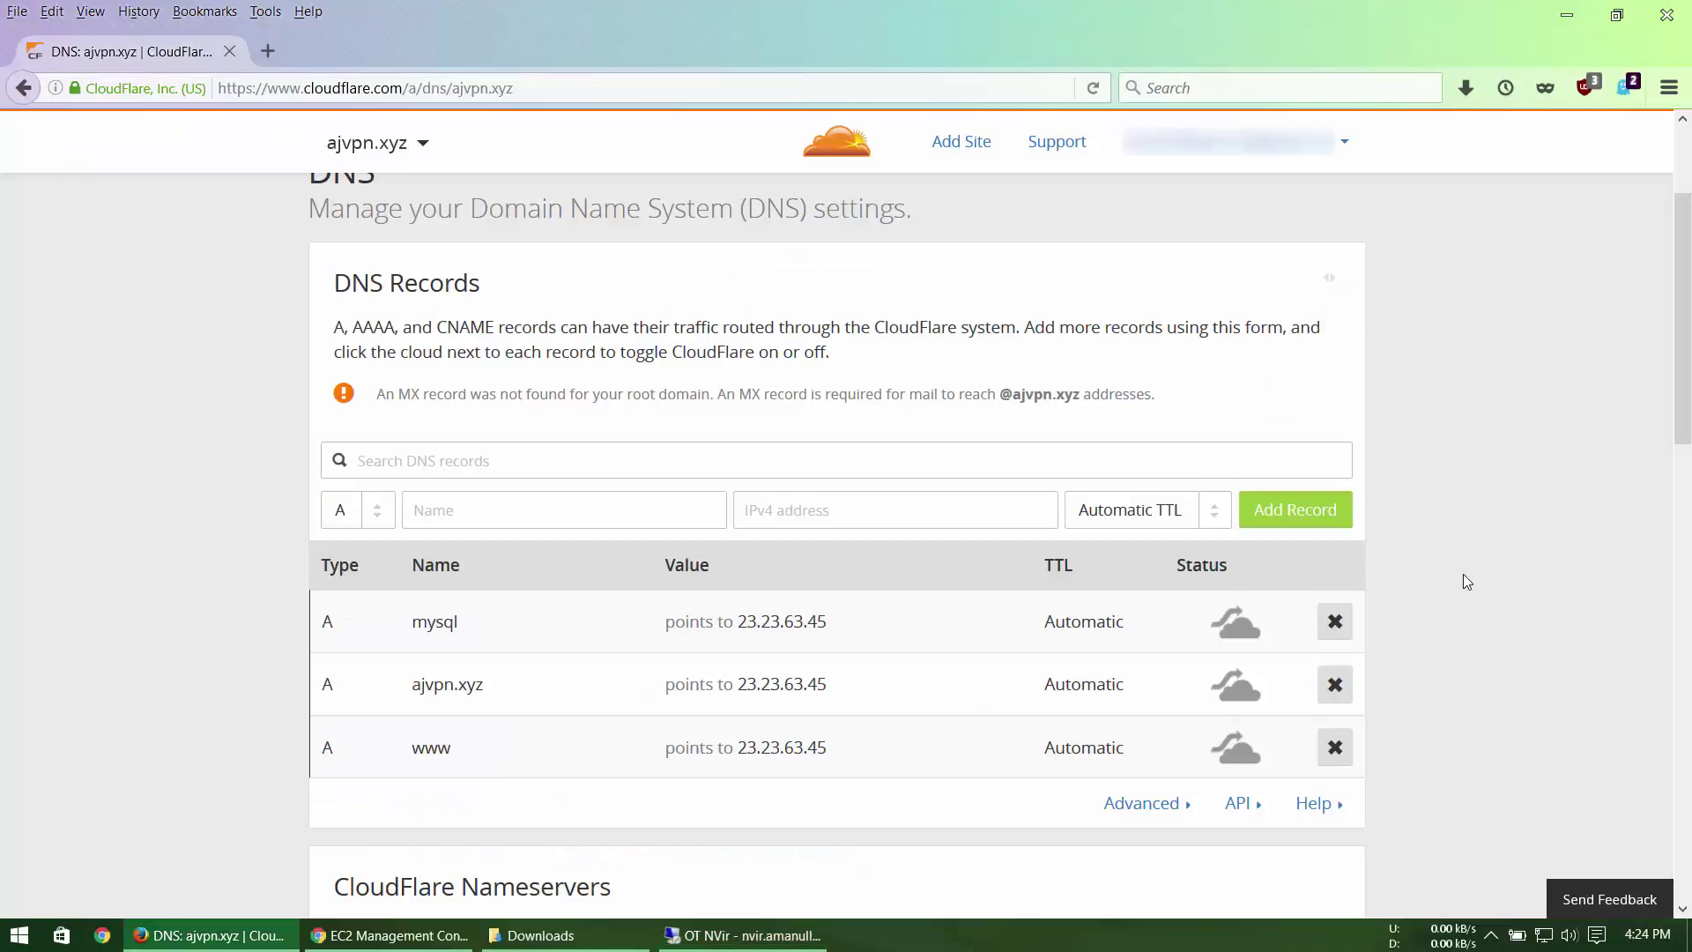
click(1489, 938)
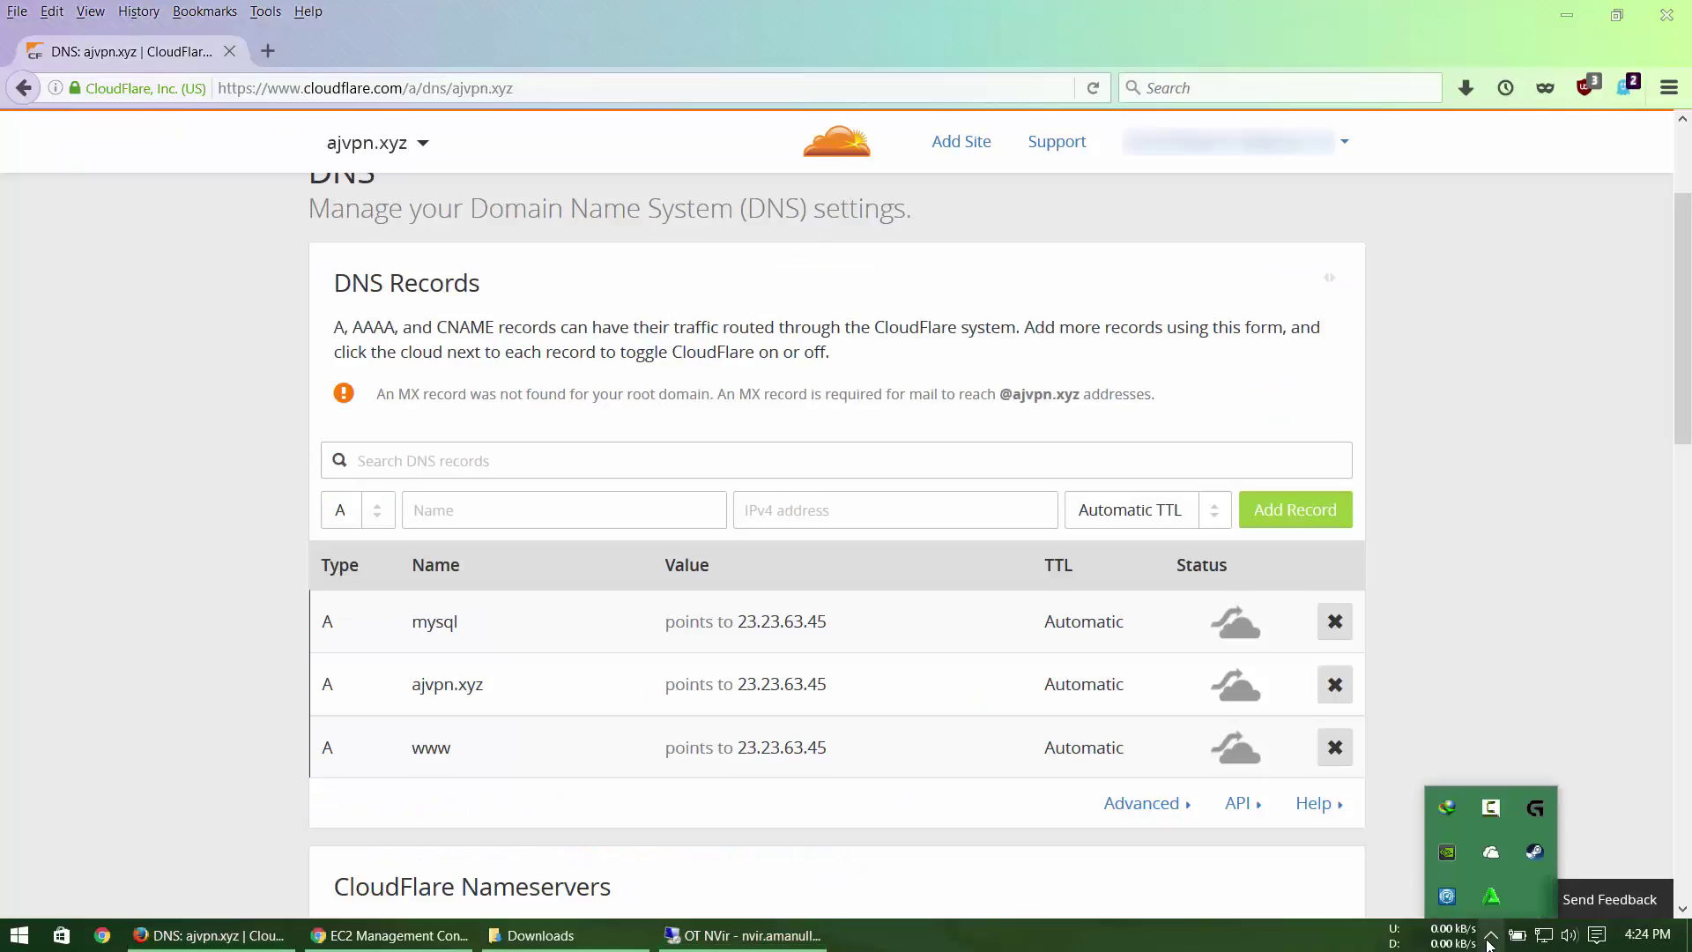
click(1491, 807)
click(1653, 853)
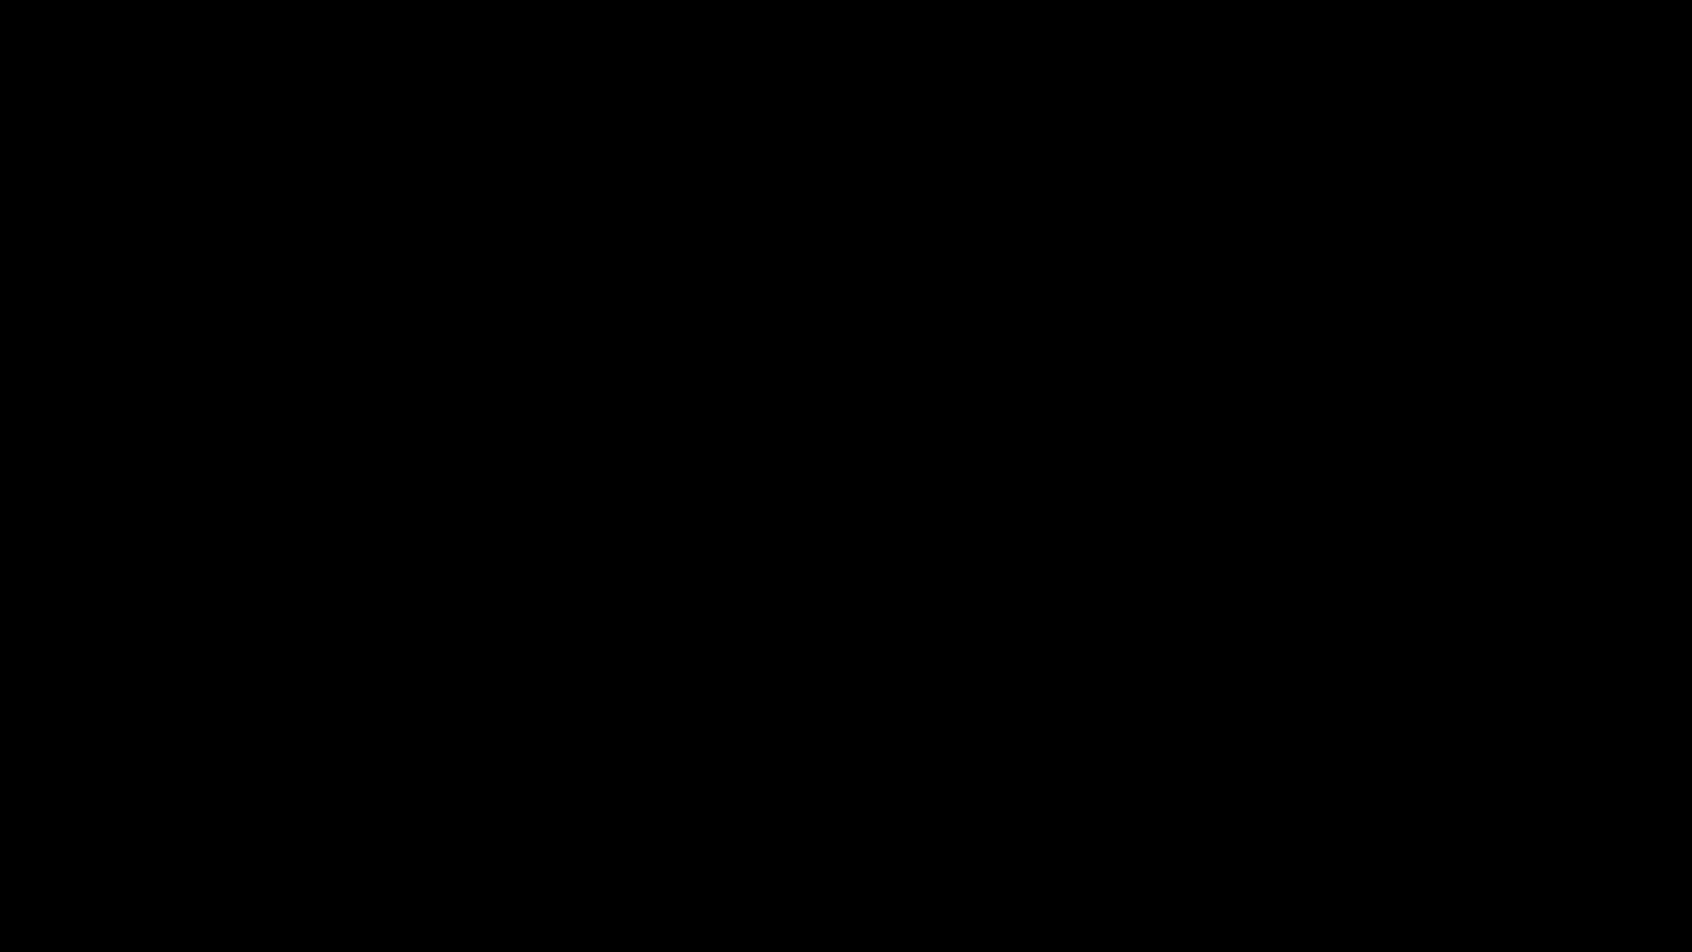